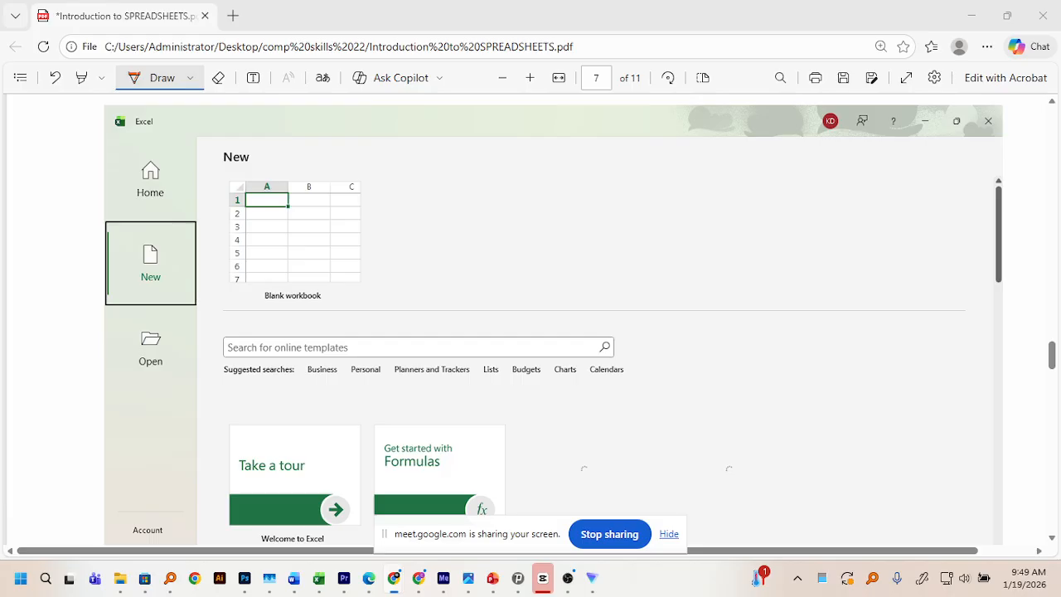
Find Excel with the system search and launch it to its start screen
key("super")
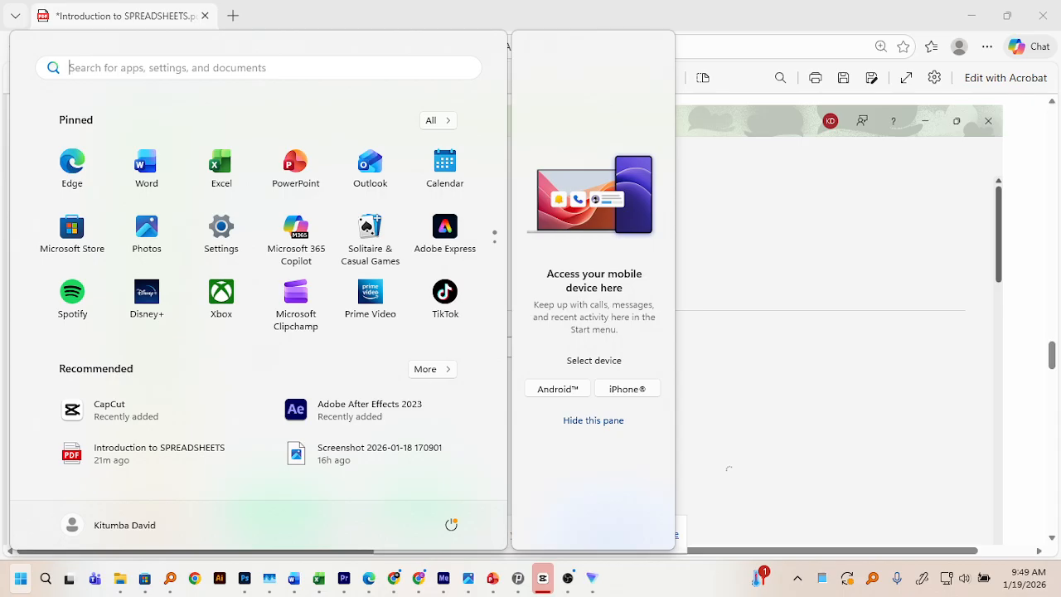
type("exce")
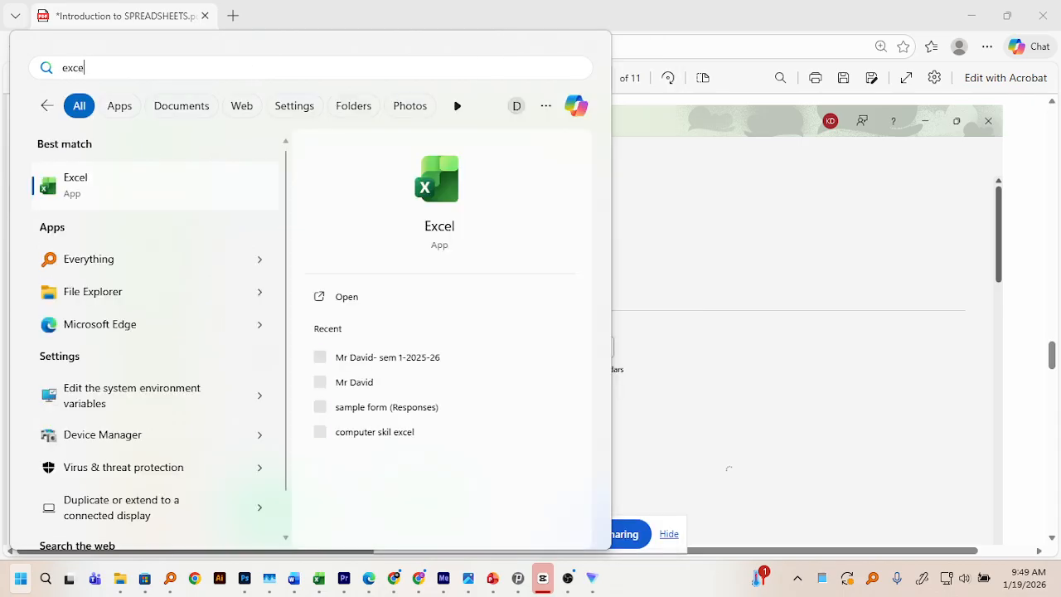
type("l")
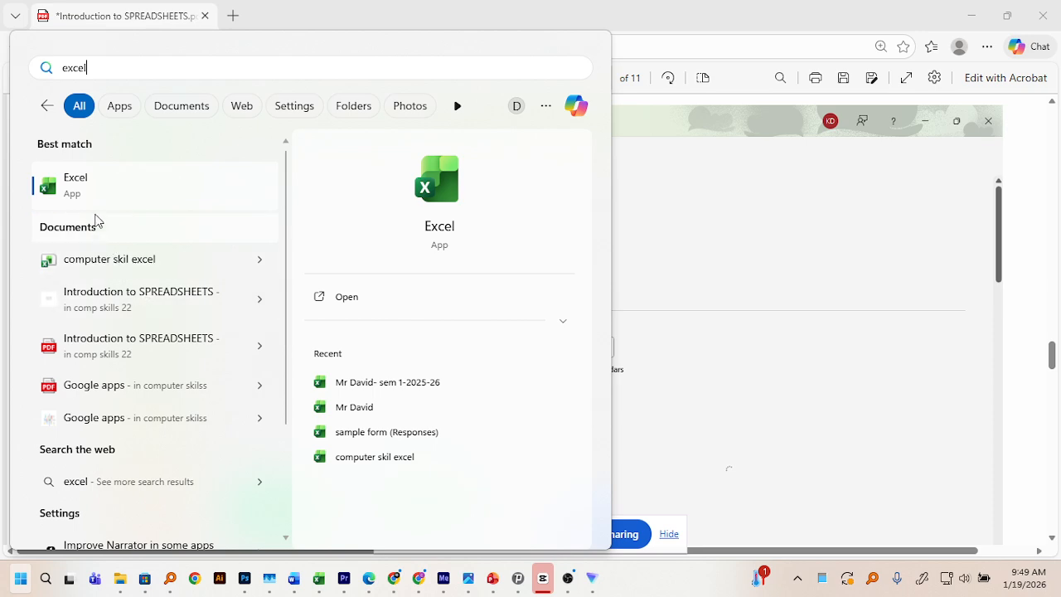
left_click(83, 184)
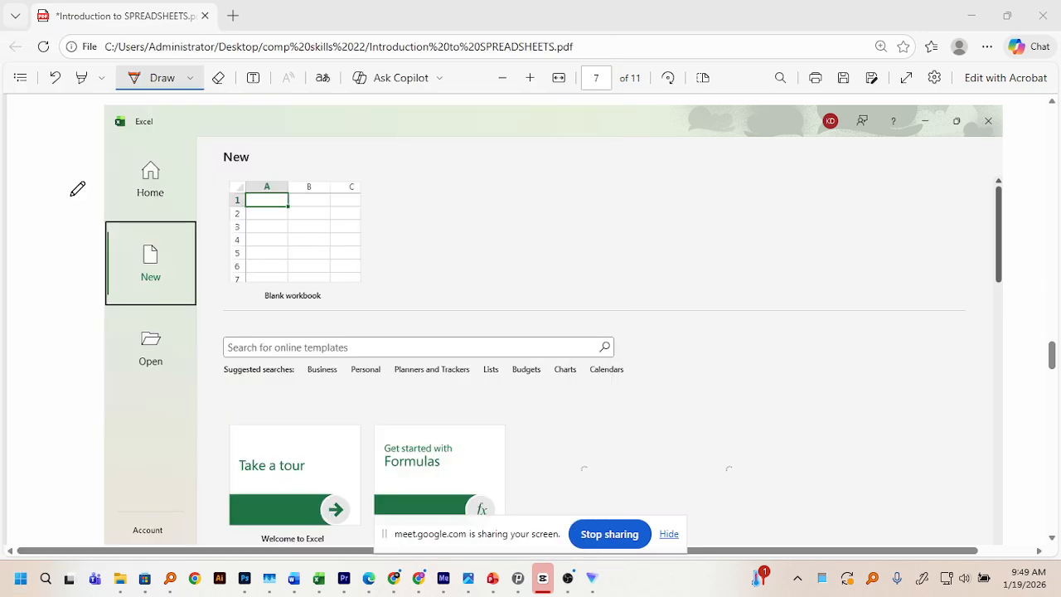
left_click(333, 272)
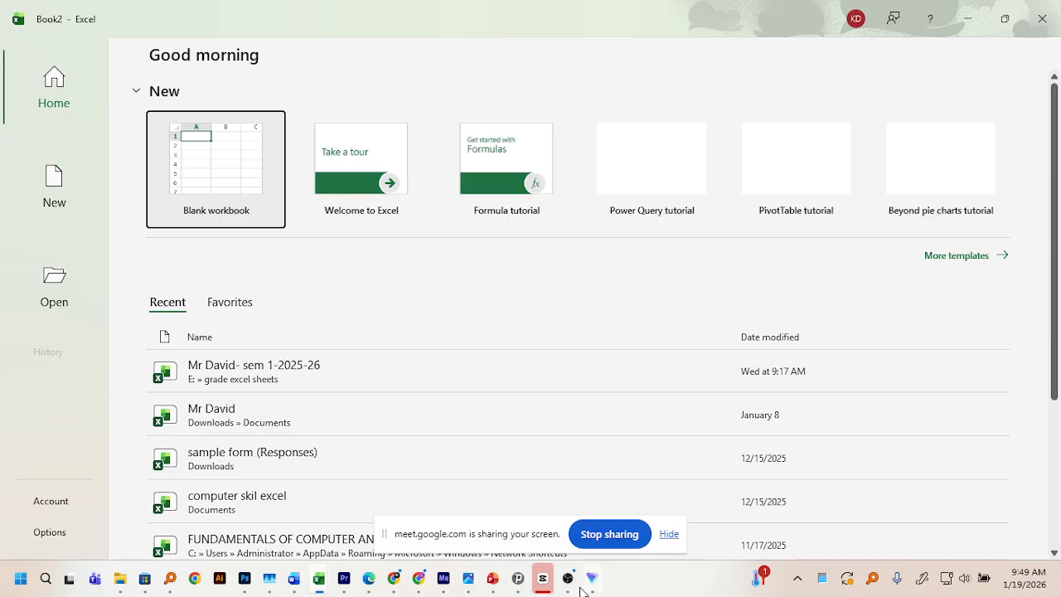
Switch to the spreadsheets PDF in Edge and circle Home, New and Open freehand in the Excel picture on page 7
left_click(379, 593)
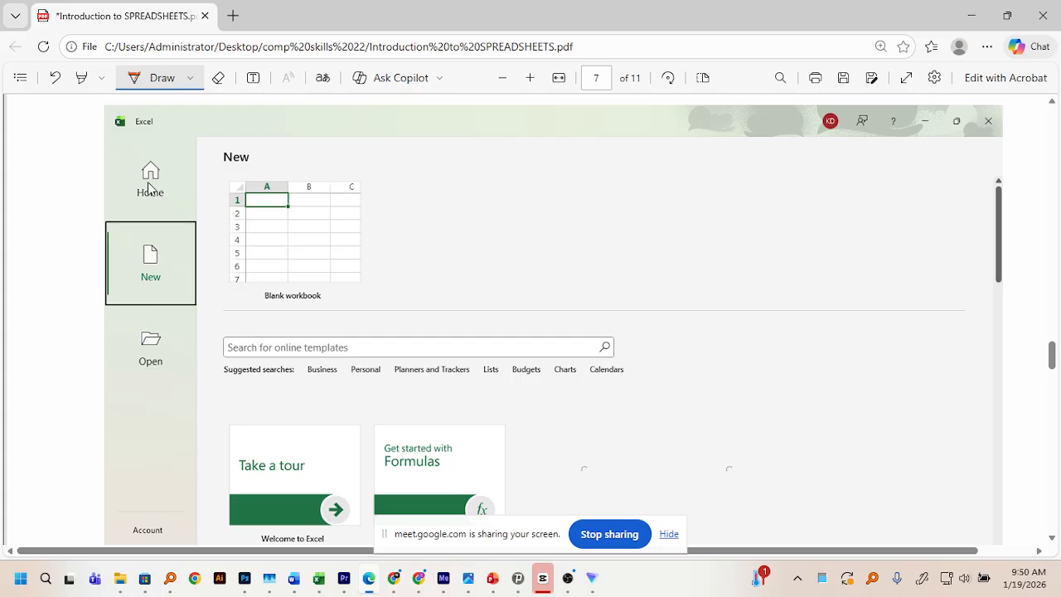
left_click(100, 161)
mouse_move(126, 154)
left_mouse_down()
mouse_move(125, 189)
mouse_move(168, 201)
mouse_move(159, 169)
mouse_move(110, 148)
mouse_move(139, 188)
left_mouse_up()
left_click(219, 78)
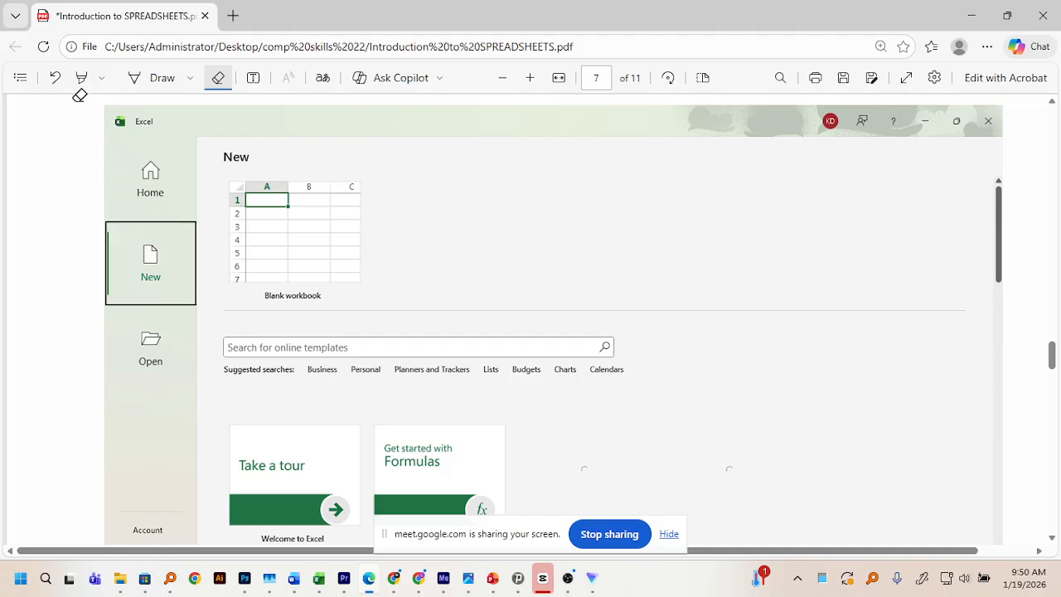
left_click(152, 81)
mouse_move(113, 153)
left_mouse_down()
mouse_move(129, 201)
mouse_move(195, 190)
mouse_move(123, 153)
left_mouse_up()
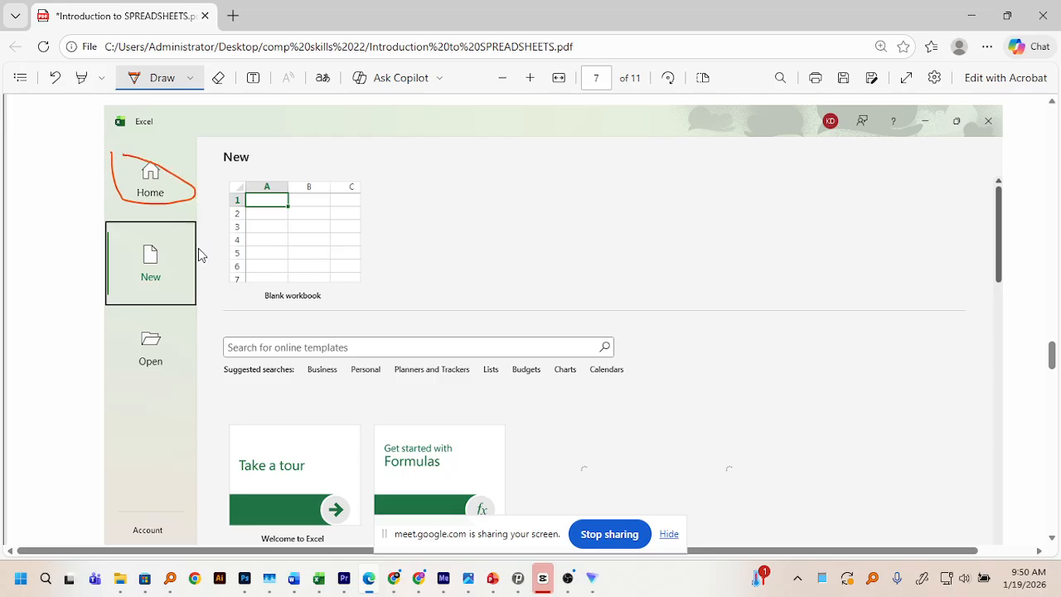
mouse_move(135, 236)
left_mouse_down()
mouse_move(123, 277)
mouse_move(179, 282)
mouse_move(123, 247)
left_mouse_up()
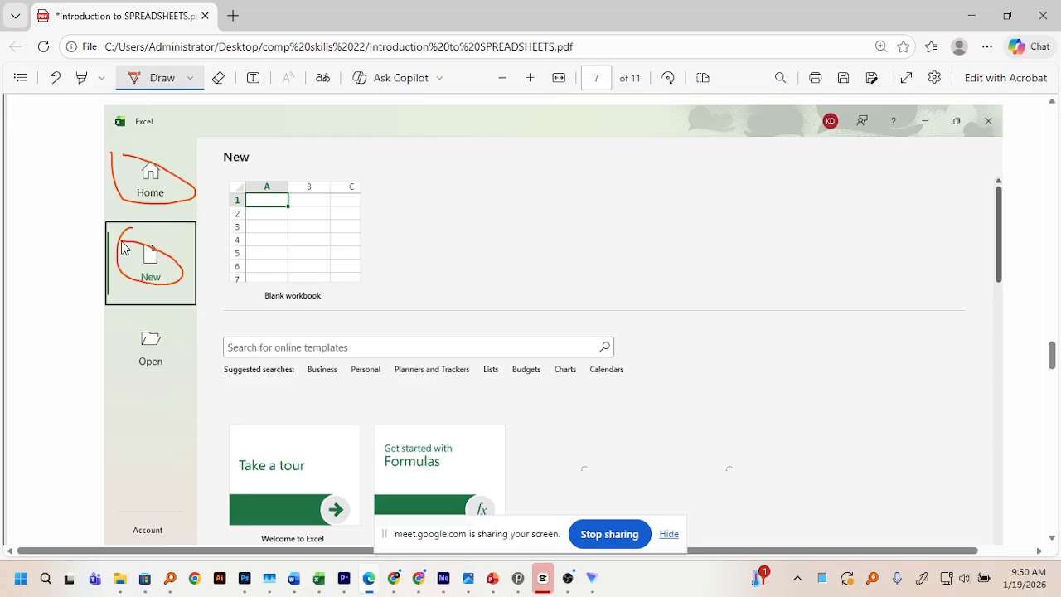
mouse_move(150, 316)
left_mouse_down()
mouse_move(190, 351)
mouse_move(170, 330)
mouse_move(147, 365)
left_mouse_up()
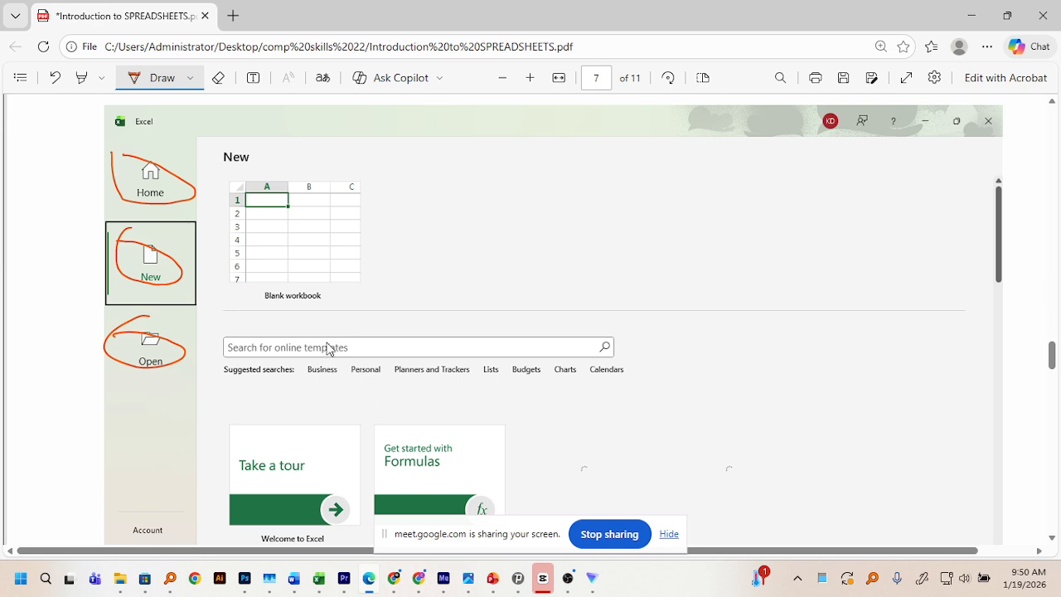
Underline Account and Options freehand in the lower part of the Excel picture on page 7
scroll(191, 331, "down", 3)
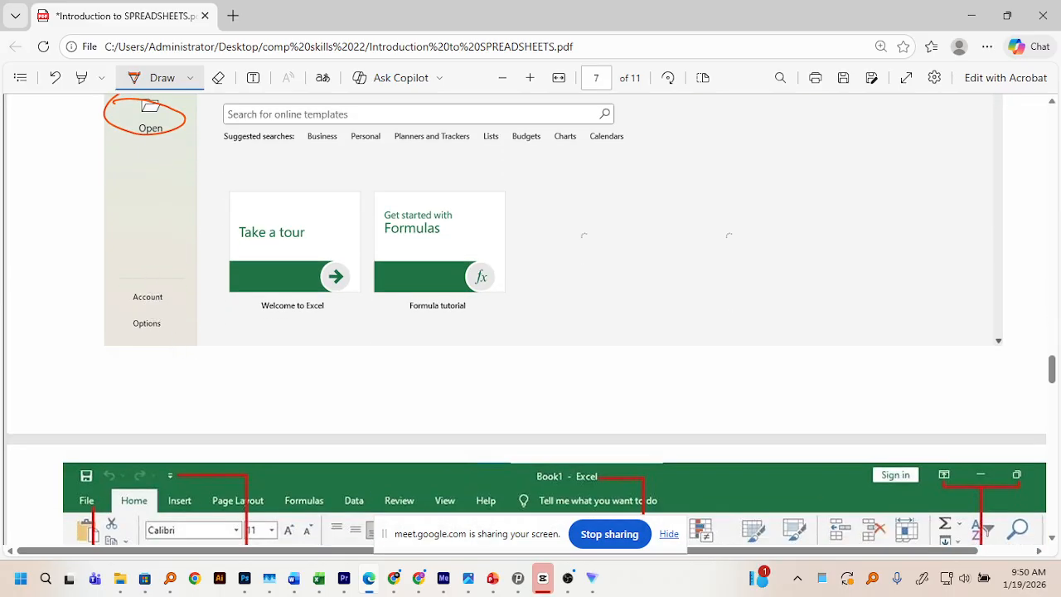
left_click_drag(128, 308, 178, 306)
left_click_drag(124, 333, 184, 334)
Examine the enlarged Excel start-screen picture on page 7, from the circled Home, New and Open entries to the template thumbnails
scroll(189, 330, "up", 3)
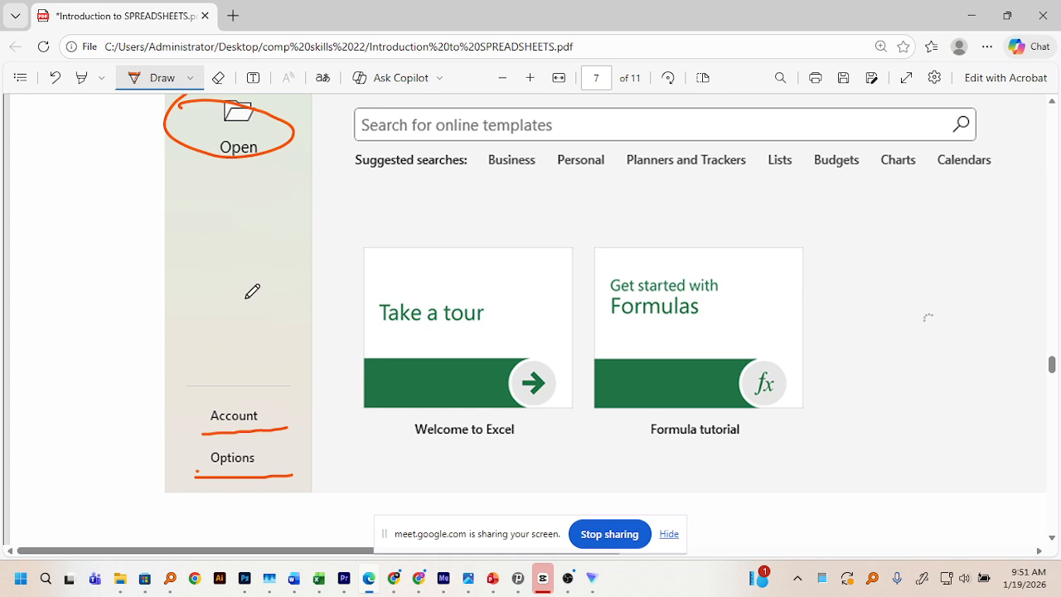
scroll(251, 292, "up", 5)
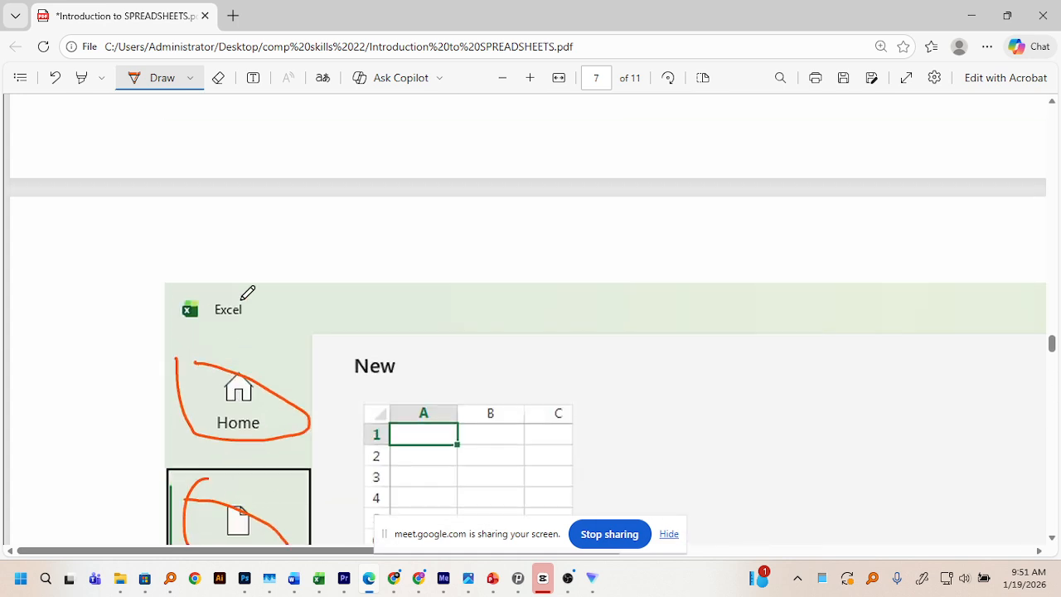
scroll(247, 292, "down", 3)
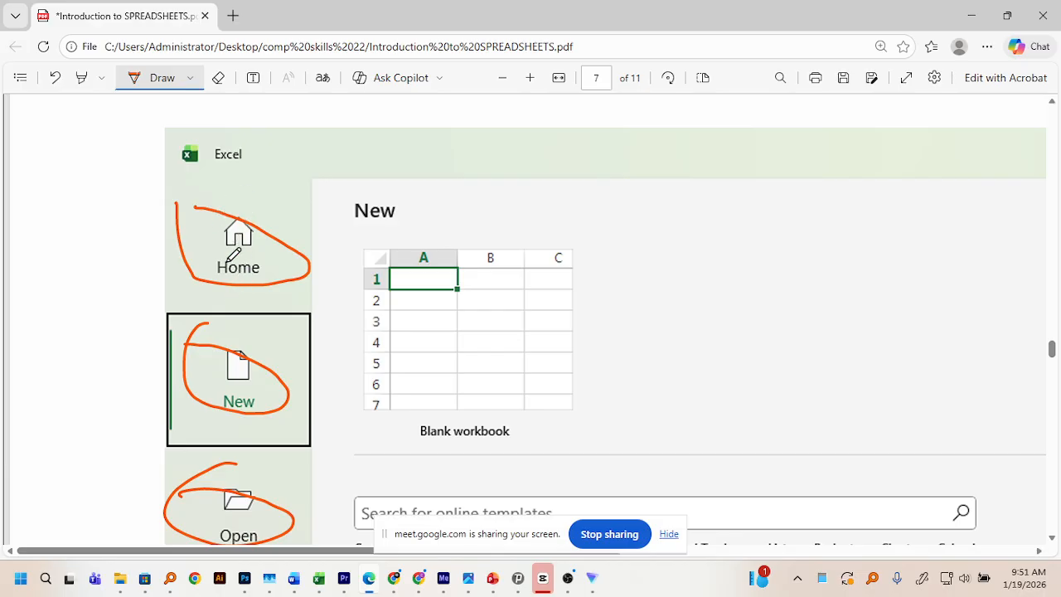
scroll(239, 334, "down", 2)
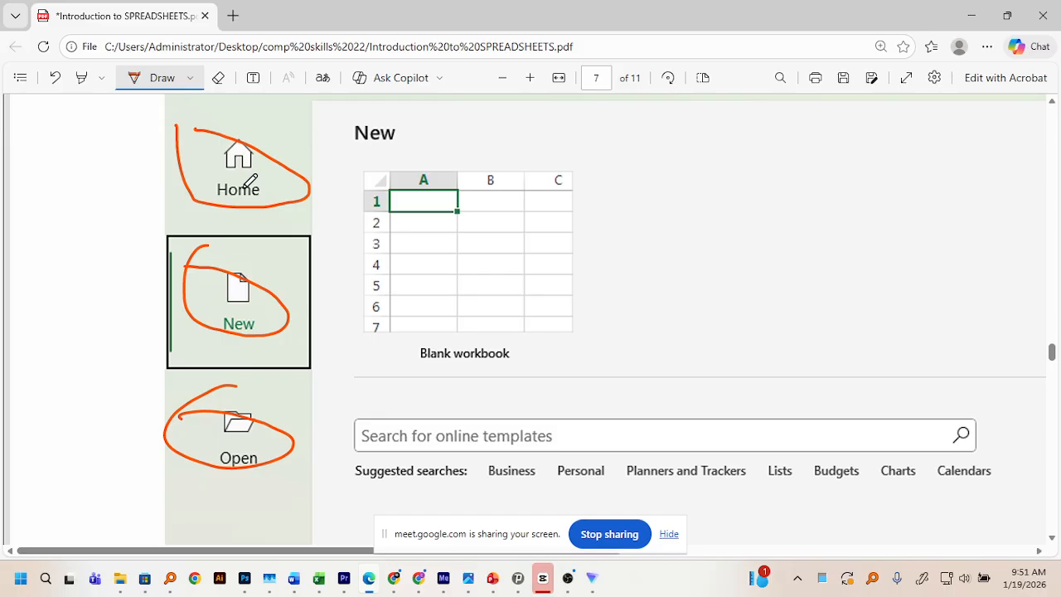
scroll(249, 191, "down", 2)
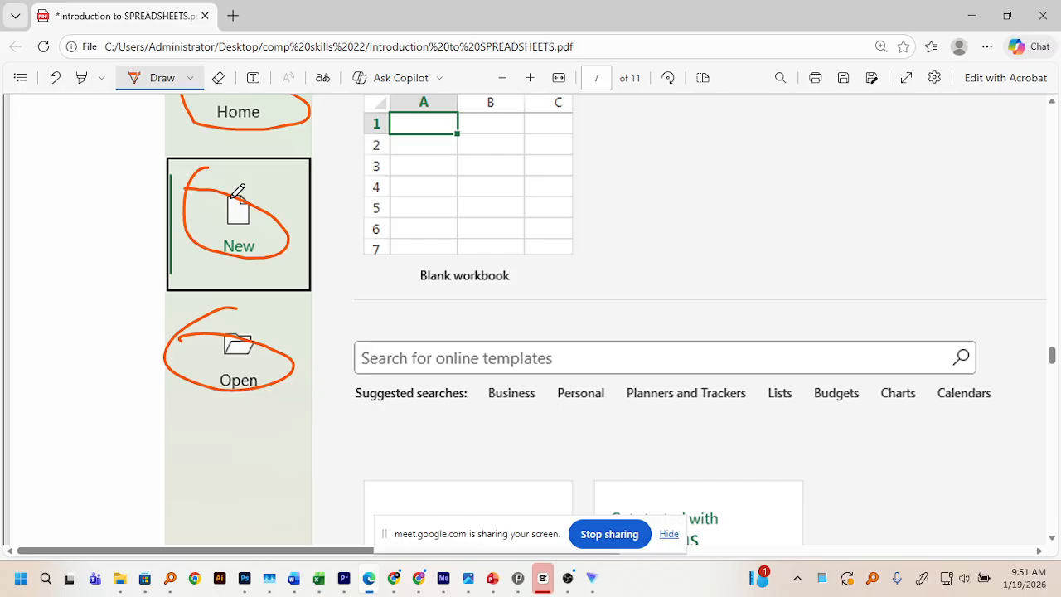
scroll(379, 214, "up", 2)
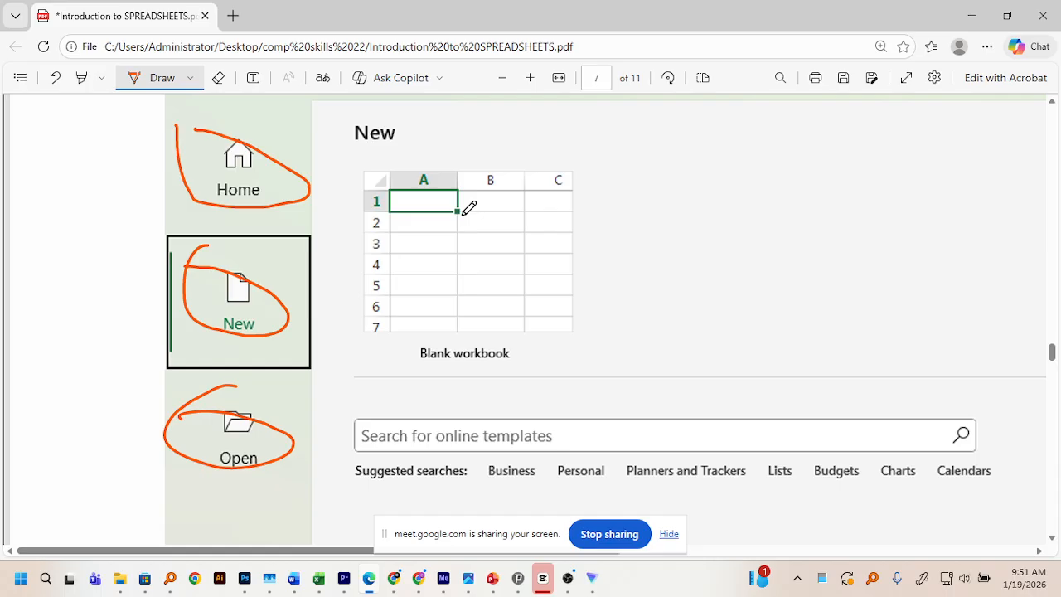
scroll(527, 292, "down", 8)
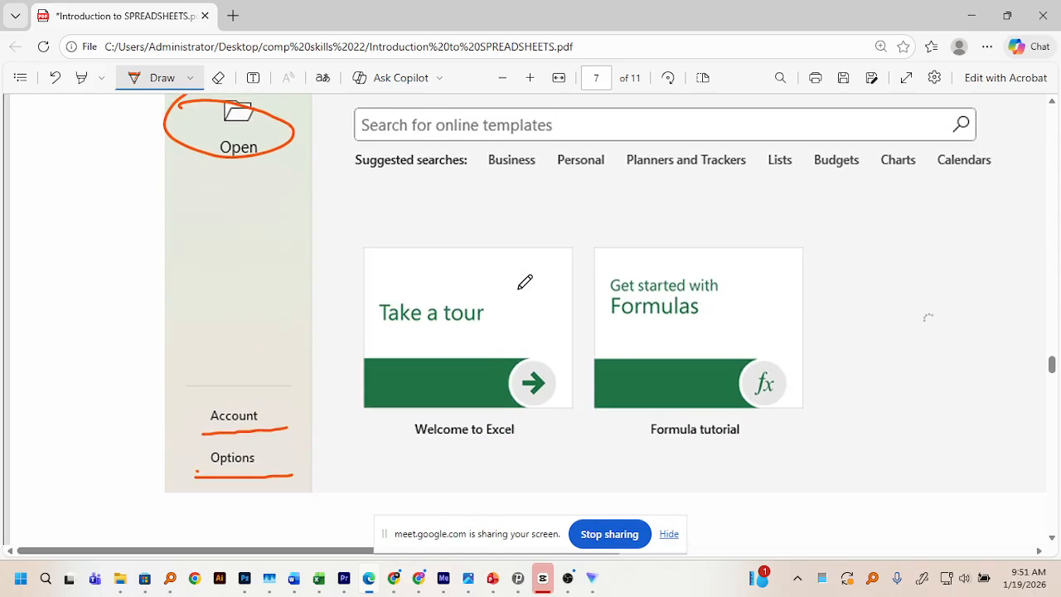
scroll(526, 282, "down", 5)
scroll(525, 281, "up", 9)
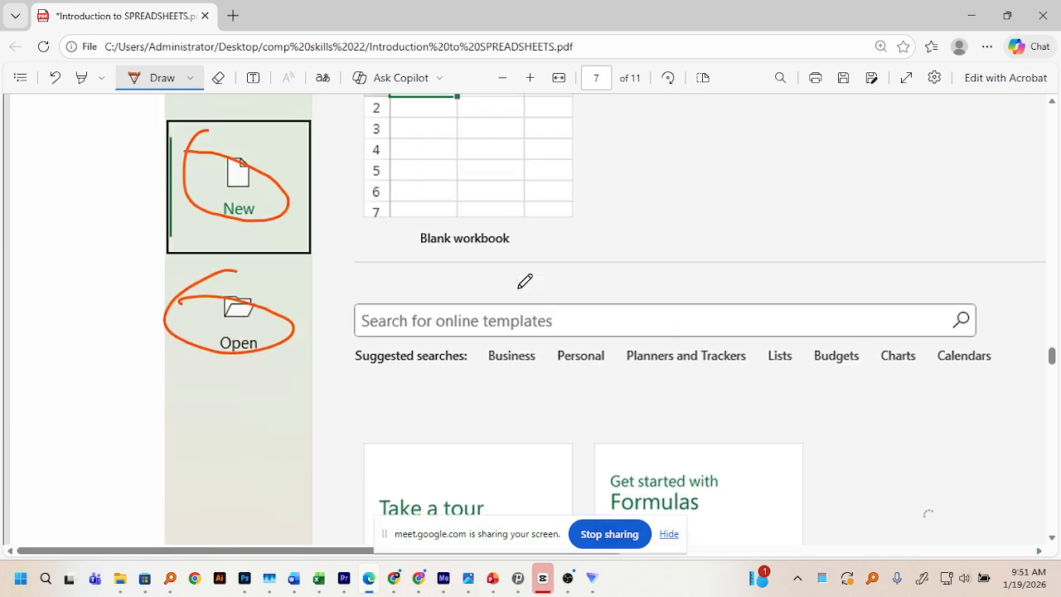
Underline suggested searches beneath the template search box in the picture, including Business, Personal and Calendars
scroll(525, 282, "down", 2)
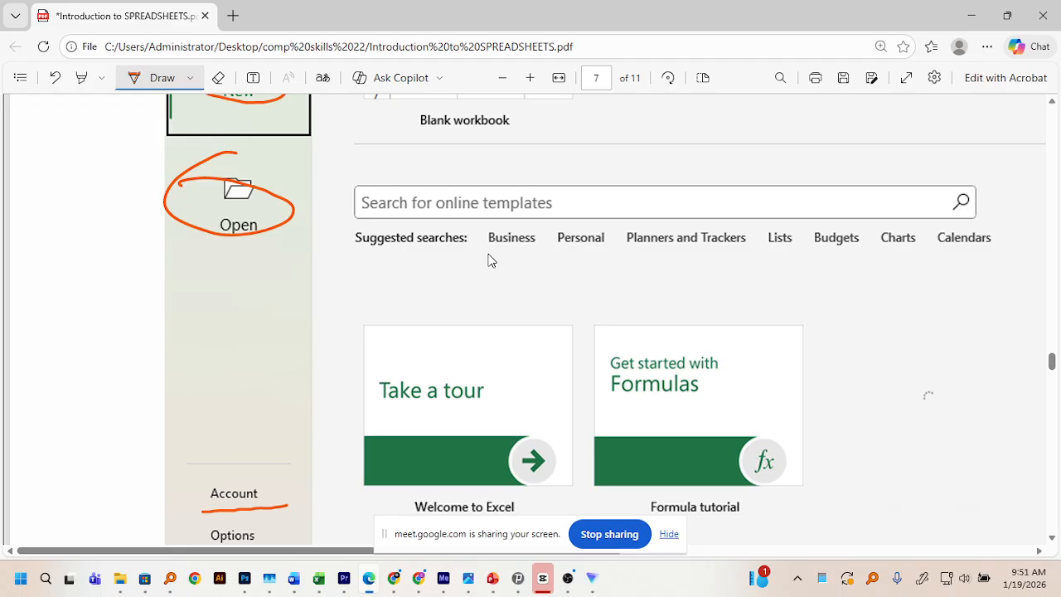
left_click_drag(487, 250, 603, 249)
left_click_drag(809, 250, 820, 248)
left_click_drag(939, 246, 1004, 241)
Switch to Excel and view its Home start page with the new-workbook options and recent files
mouse_move(320, 584)
left_click(360, 501)
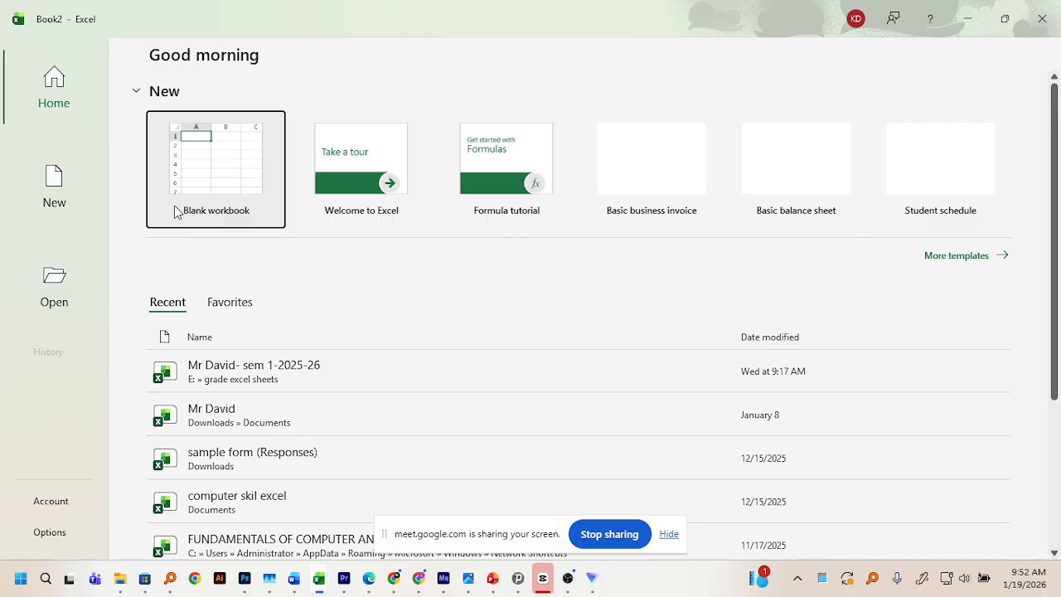
left_click(49, 104)
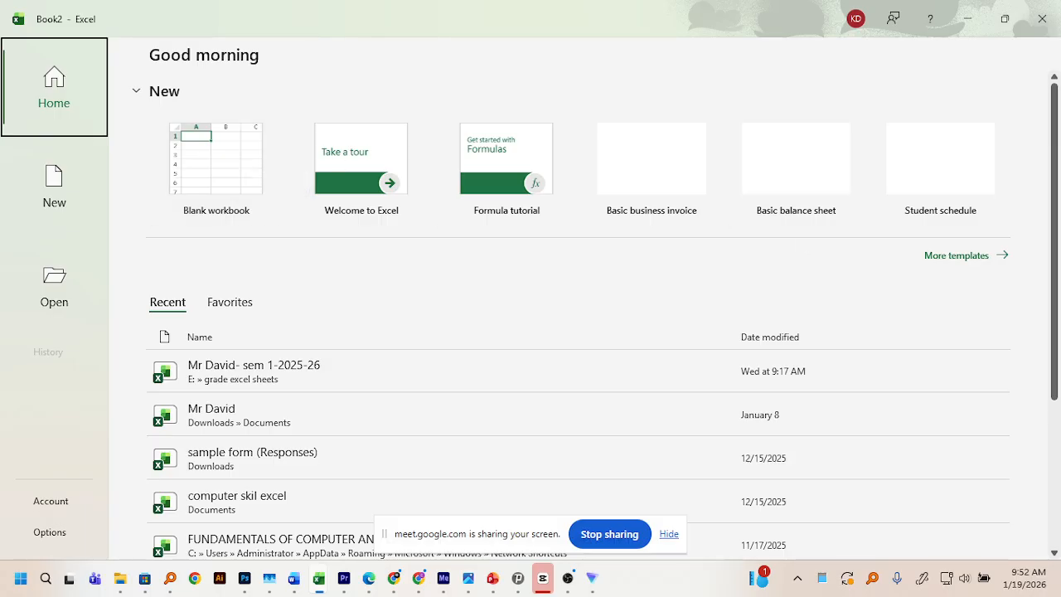
key("alt+Tab")
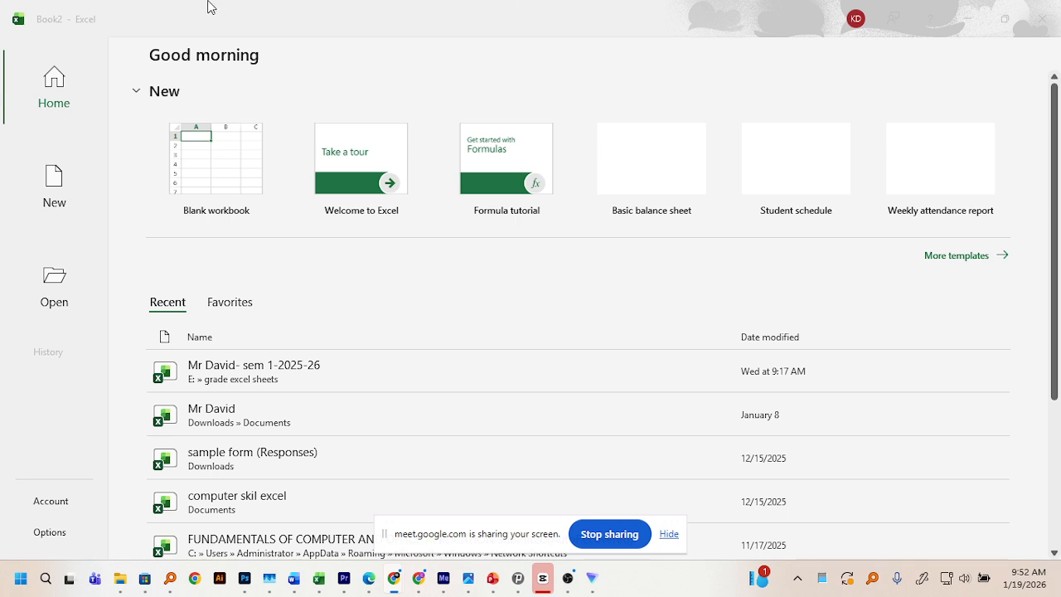
Search the suggested Personal category of online templates on the New page, and return to the template gallery
left_click(55, 191)
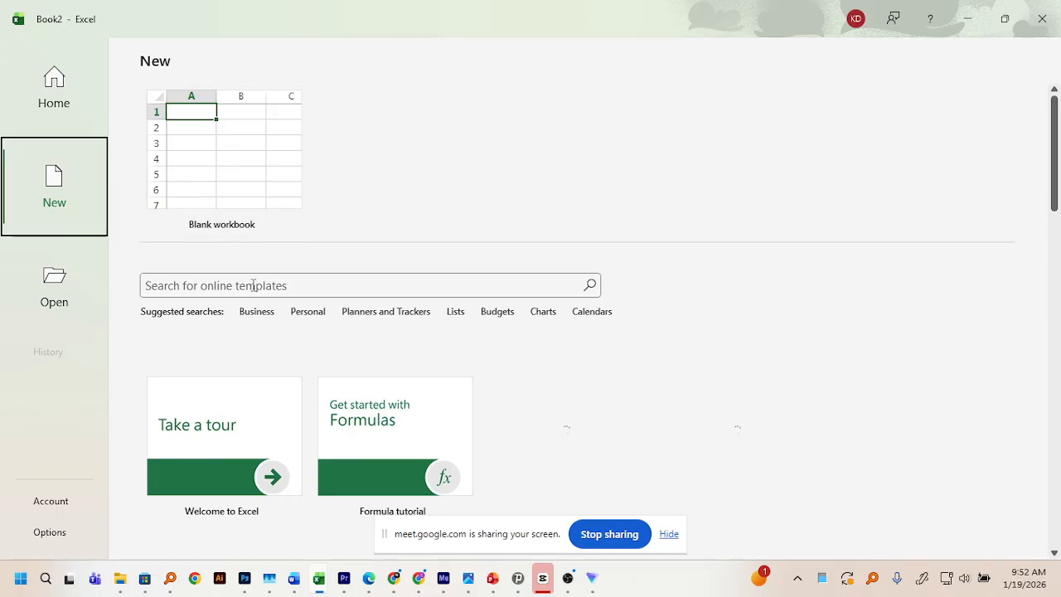
scroll(253, 285, "down", 1)
scroll(253, 285, "down", 1)
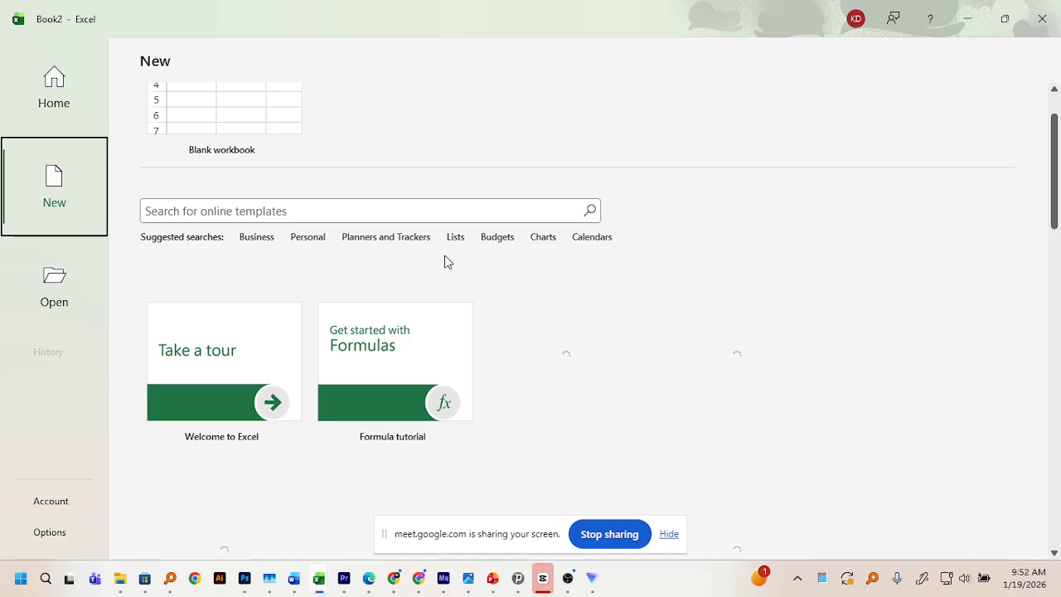
left_click(308, 243)
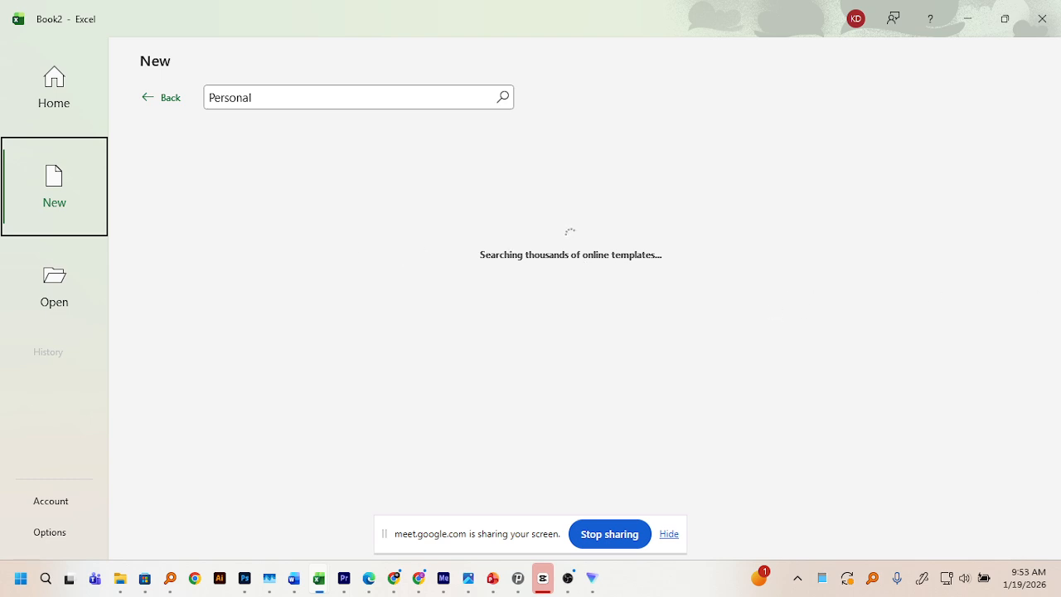
key("Tab")
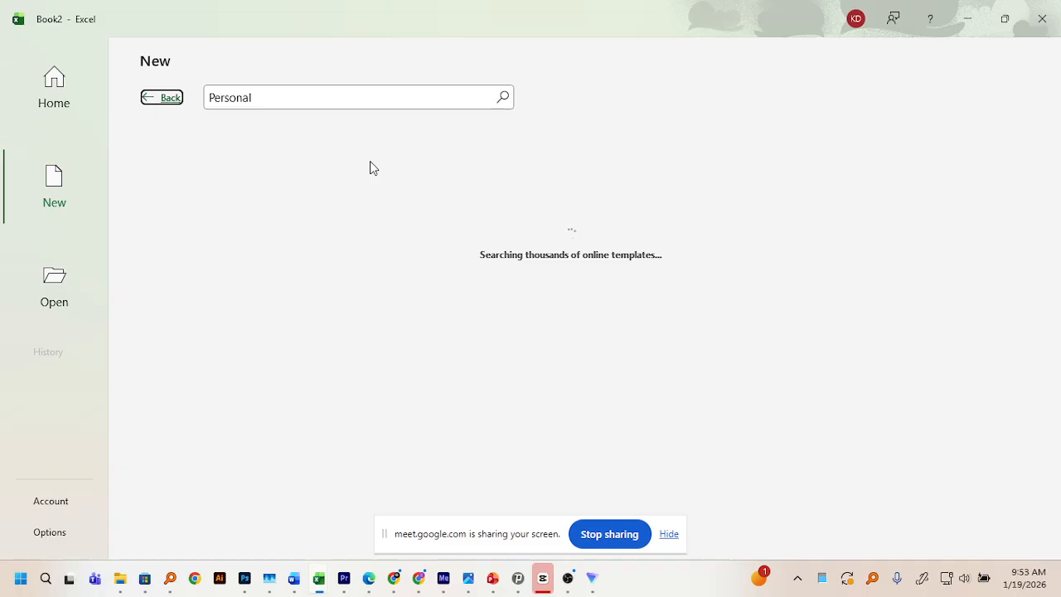
left_click(164, 101)
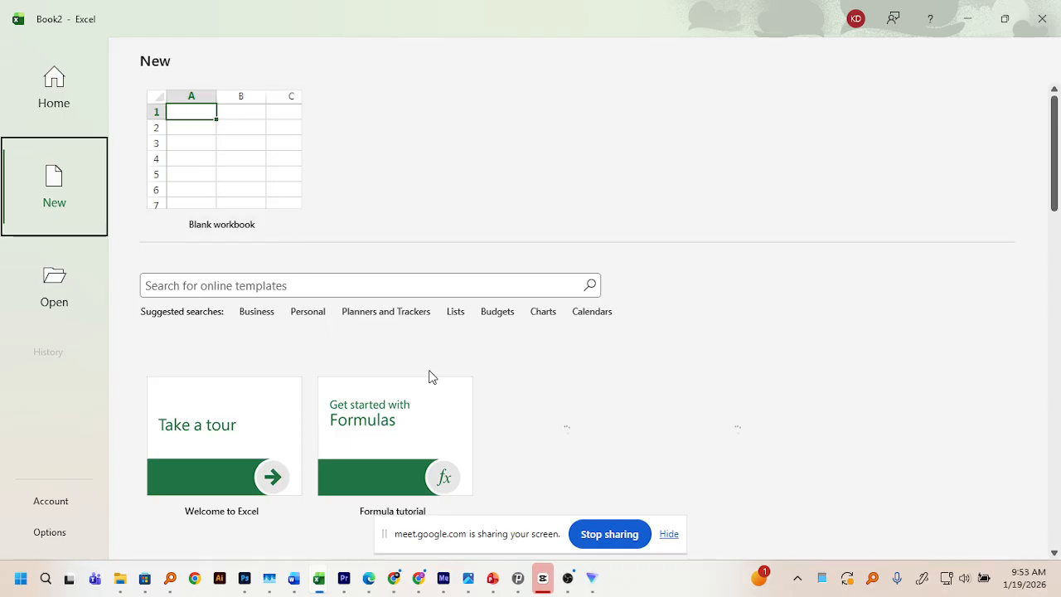
Search the suggested Budgets category of online templates, and return to the template gallery
scroll(427, 377, "down", 1)
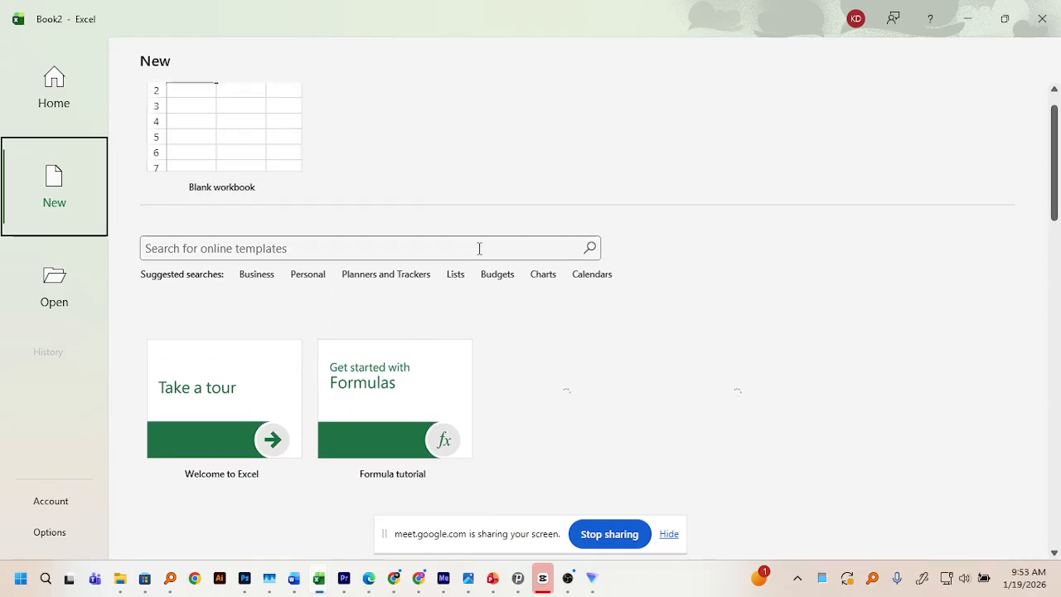
left_click(490, 277)
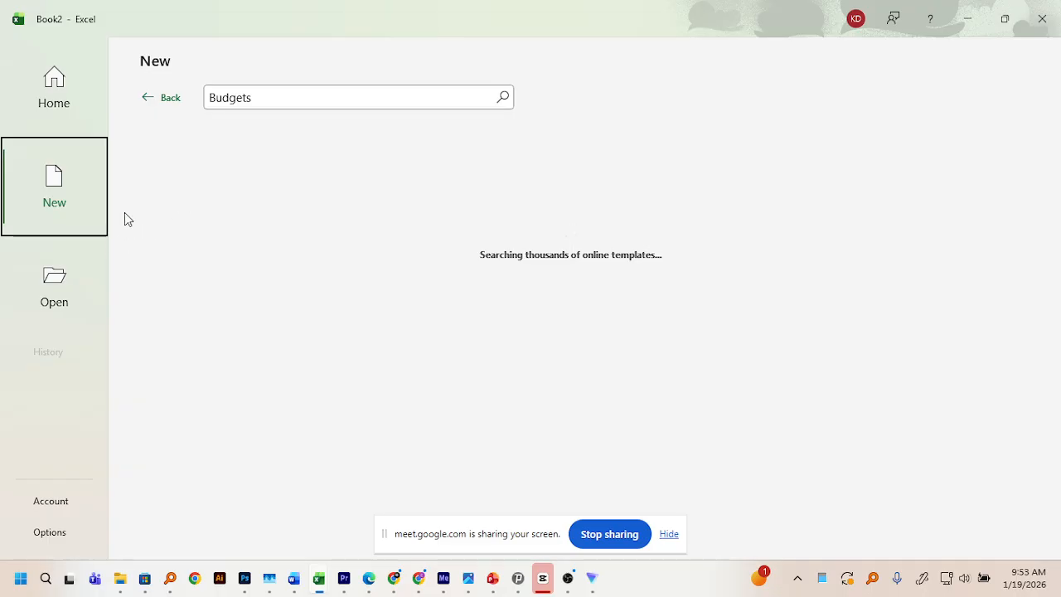
left_click(162, 106)
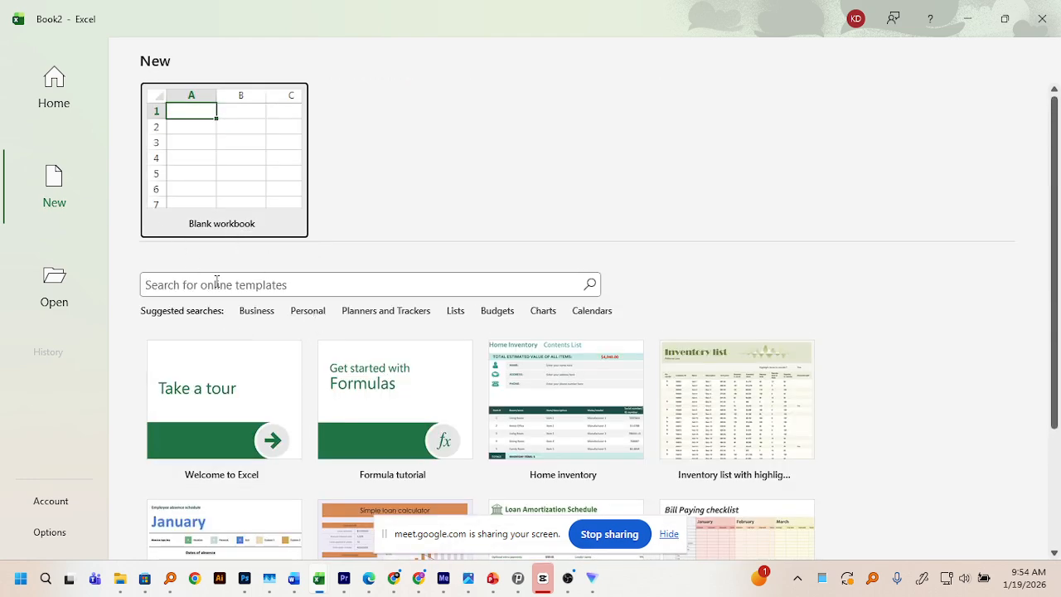
Browse the template thumbnails in the gallery and search the Personal category again
scroll(396, 362, "down", 4)
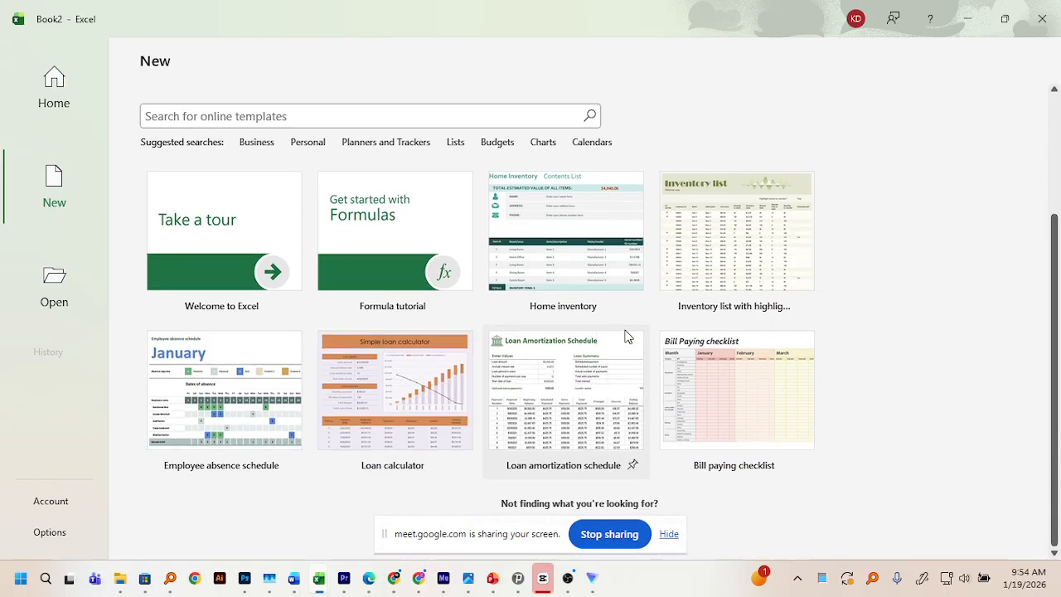
scroll(627, 335, "up", 3)
scroll(627, 332, "down", 3)
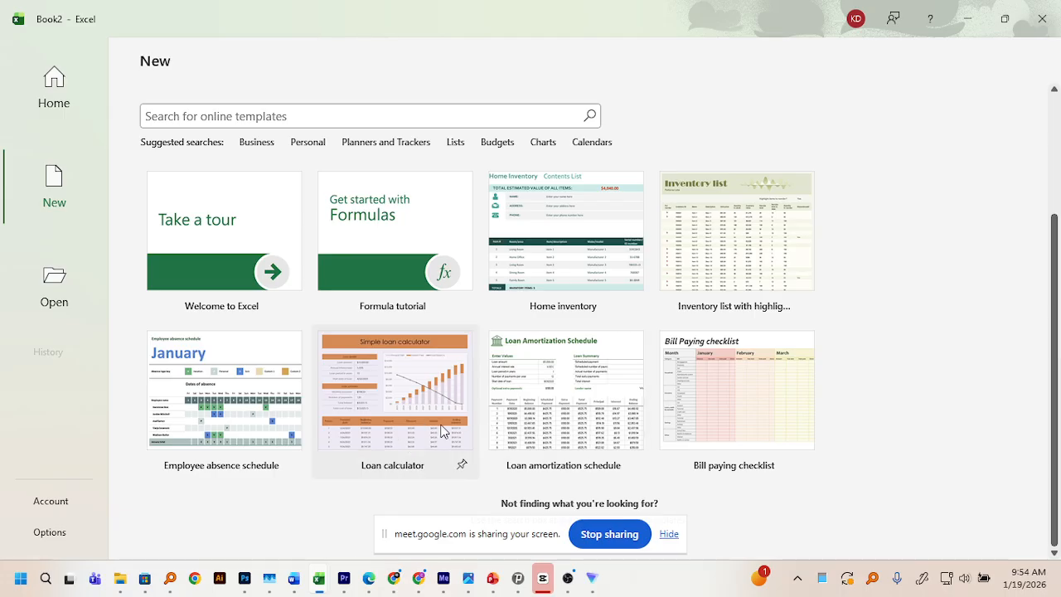
scroll(469, 373, "up", 1)
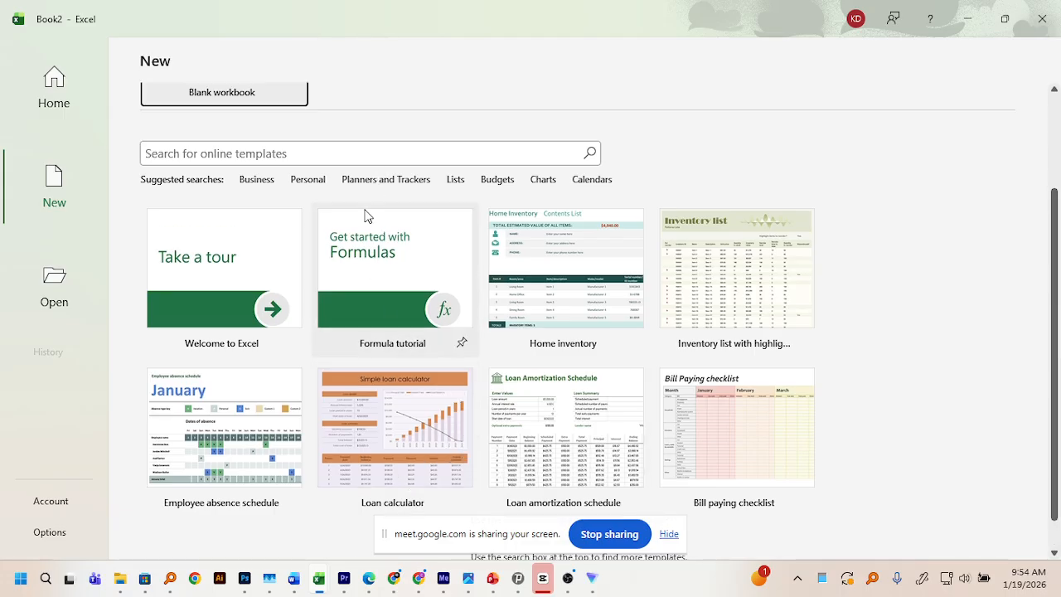
left_click(316, 188)
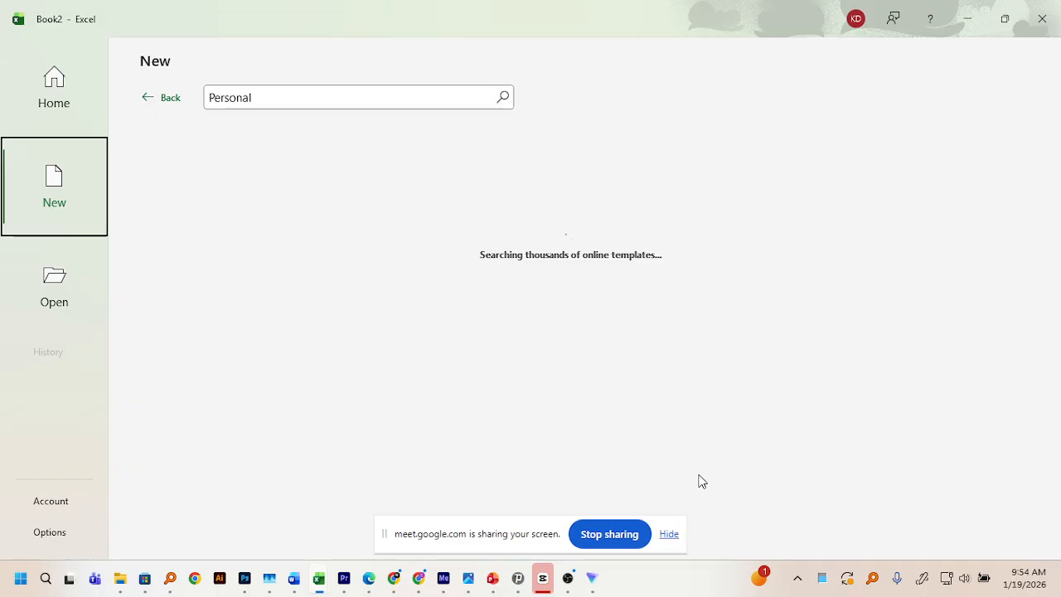
Return to the online template gallery and look through its featured templates, from Welcome to Excel to Bill paying checklist
left_click(674, 537)
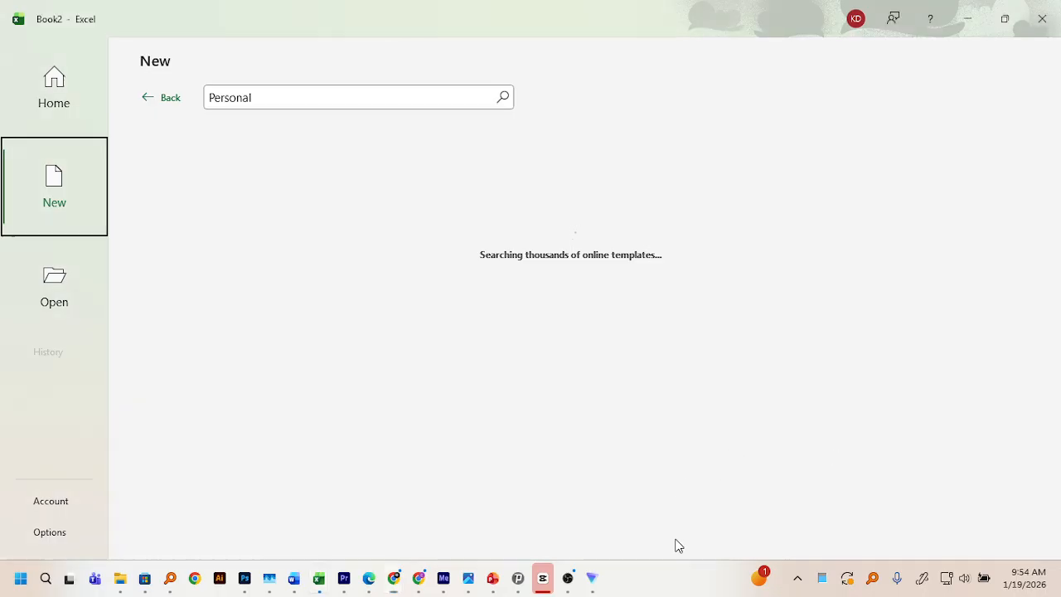
mouse_move(570, 584)
left_click(171, 99)
scroll(480, 369, "down", 3)
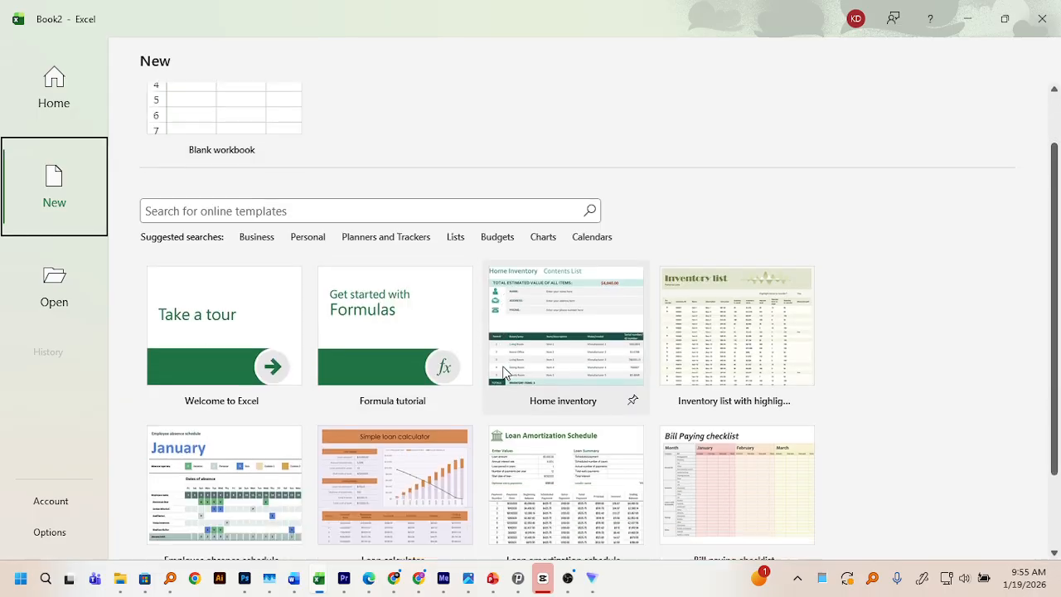
scroll(497, 371, "up", 1)
scroll(503, 373, "up", 1)
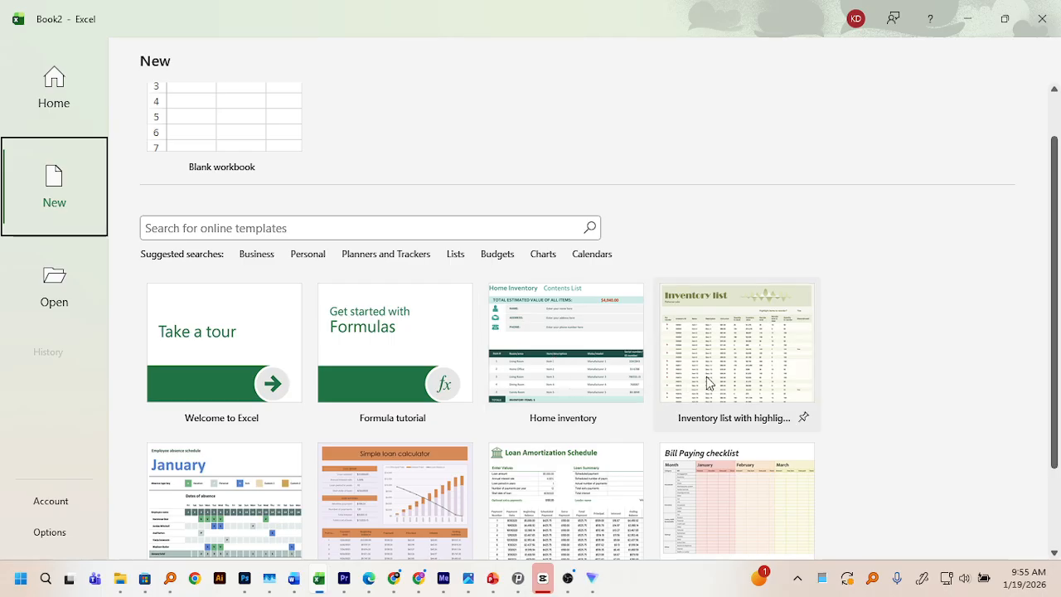
scroll(439, 385, "down", 3)
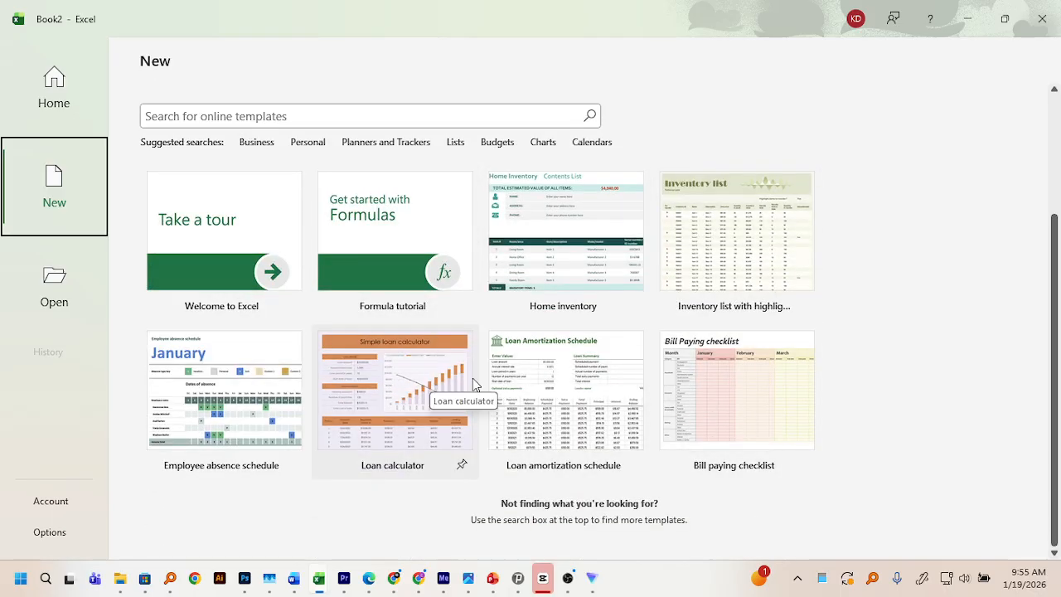
scroll(474, 381, "up", 1)
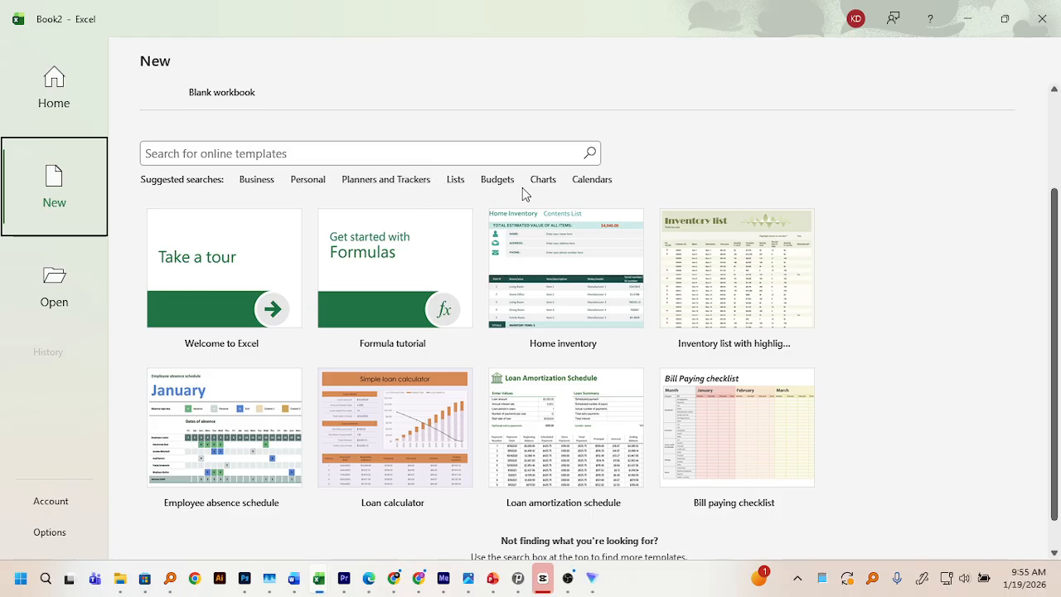
scroll(273, 220, "up", 3)
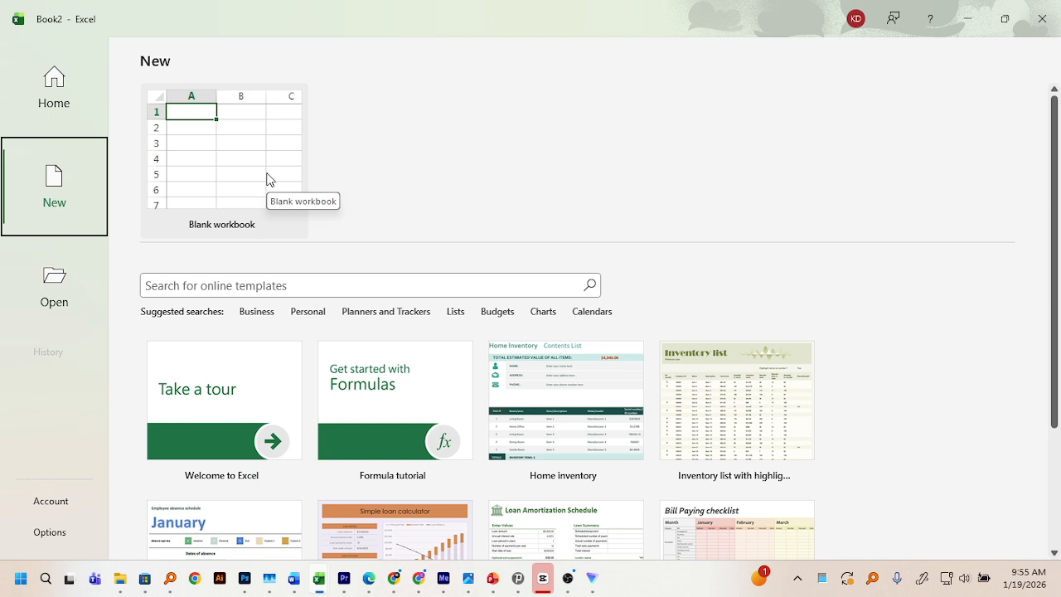
Create a blank workbook and enlarge the worksheet view to 230% zoom
left_click(269, 180)
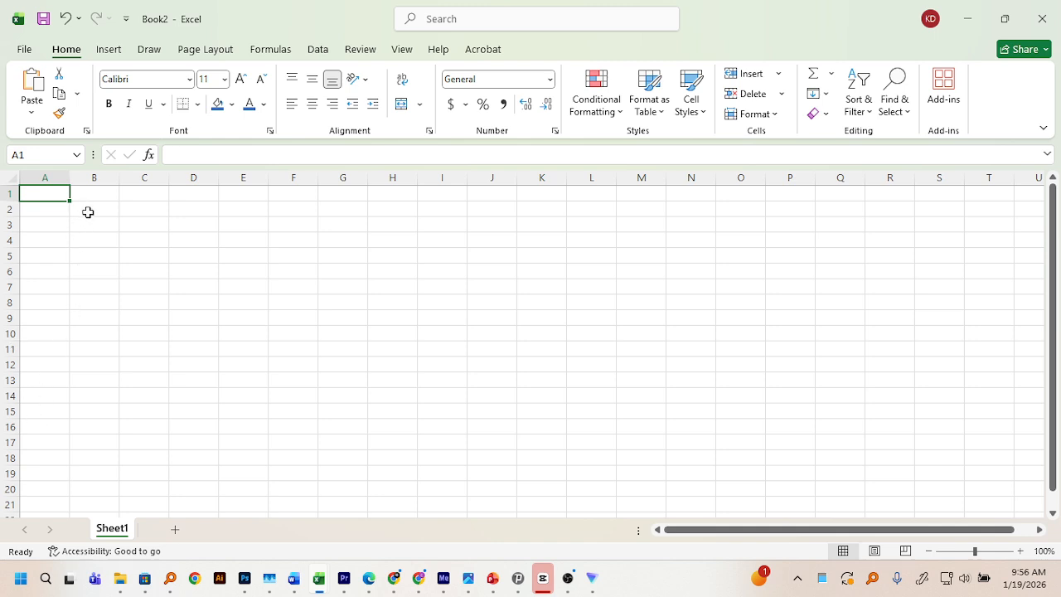
left_click(381, 305)
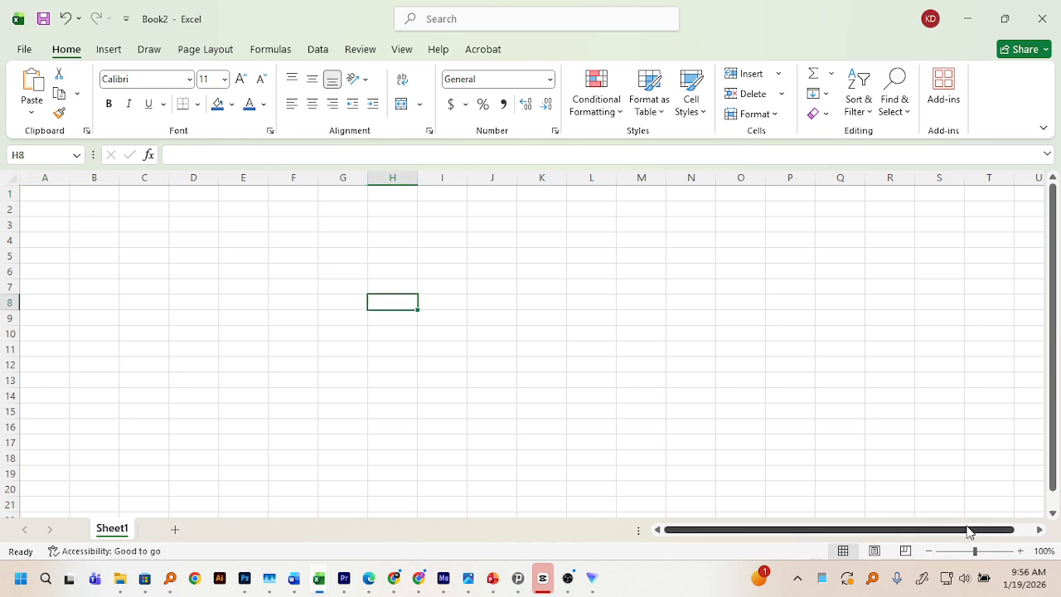
left_click(1019, 551)
left_click(1019, 551)
left_click(1019, 551)
left_click(1019, 551)
left_click(1019, 551)
left_click(1019, 551)
left_click(1019, 551)
left_click(1020, 551)
left_click(1019, 551)
left_click(1019, 551)
left_click(1019, 551)
left_click(1020, 551)
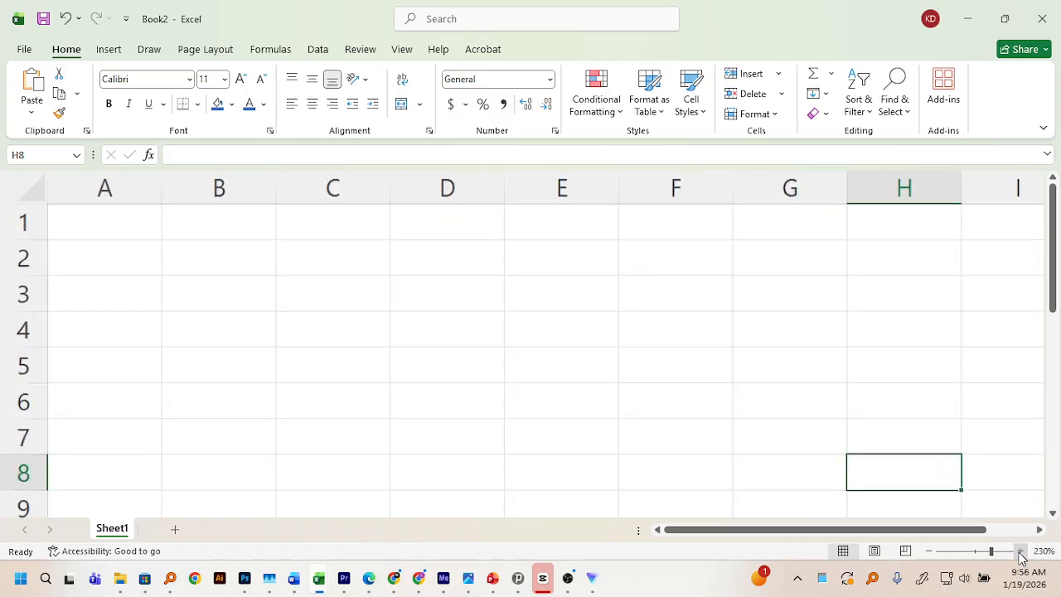
Select column A and row 1 in turn, and view the Insert, Draw and Page Layout commands before returning to the Home commands
left_click(131, 185)
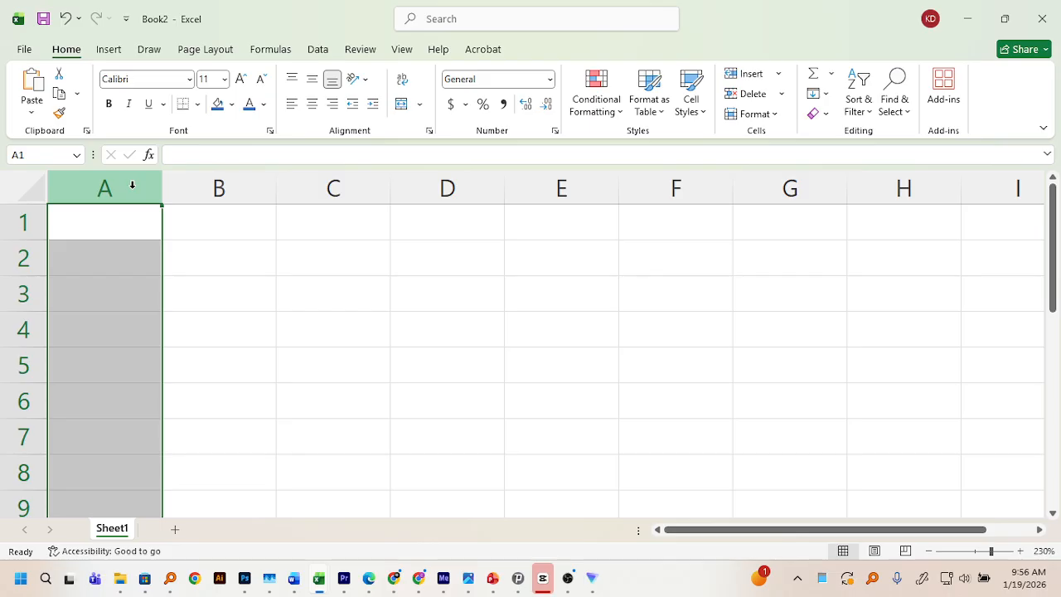
left_click(36, 218)
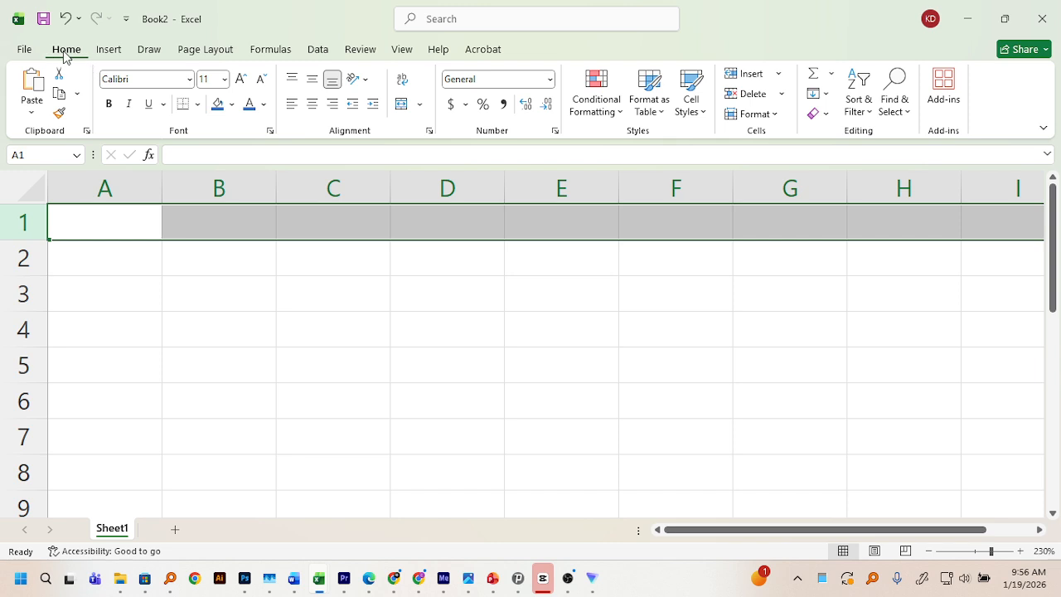
left_click(113, 50)
left_click(149, 51)
left_click(220, 52)
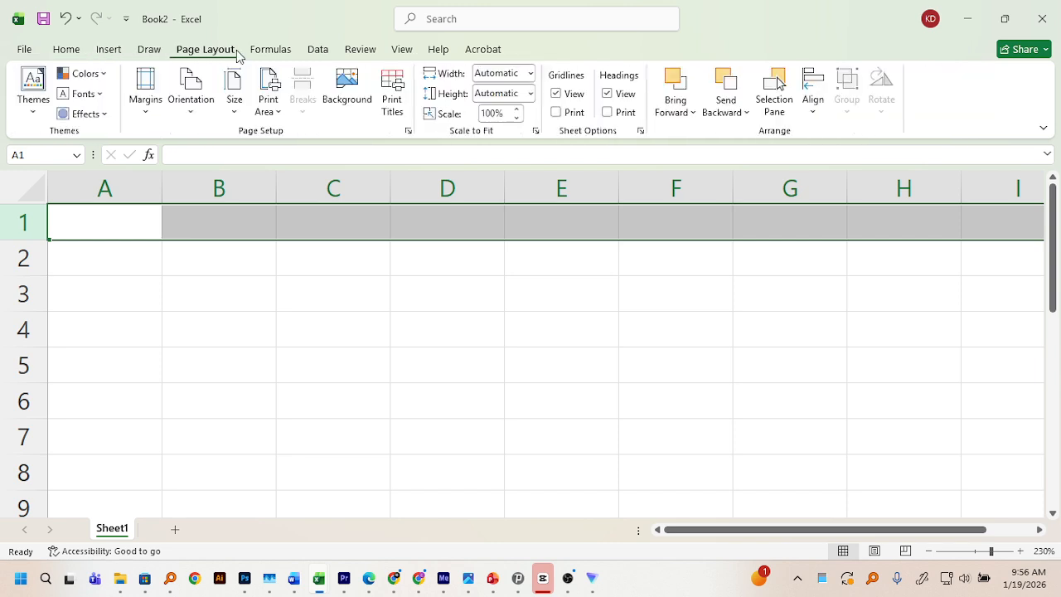
left_click(71, 55)
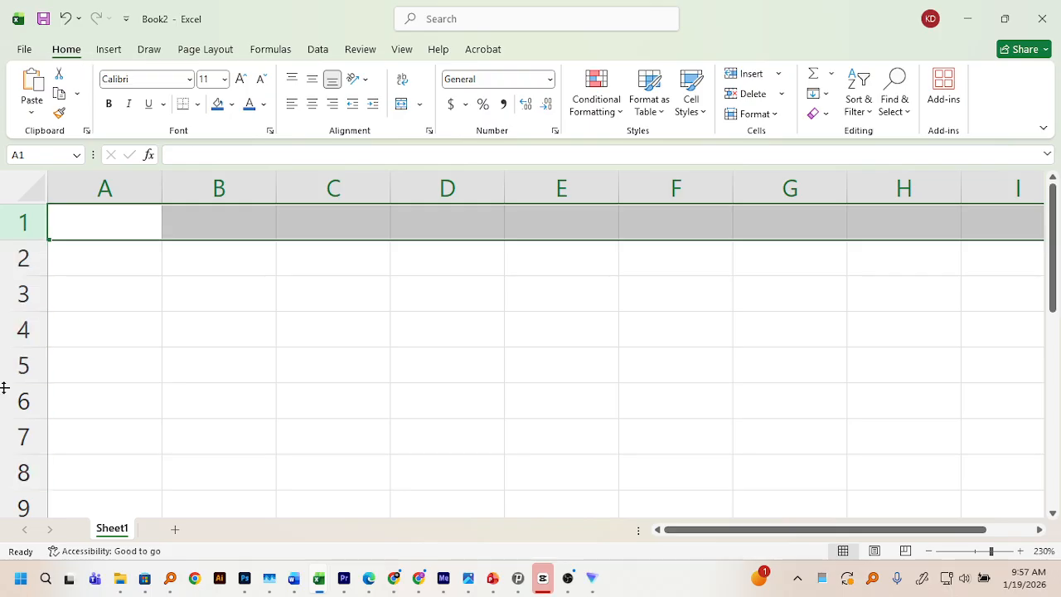
Switch to the Introduction to SPREADSHEETS PDF in Edge and circle the File tab on the labelled Excel window on page 8
left_click(373, 578)
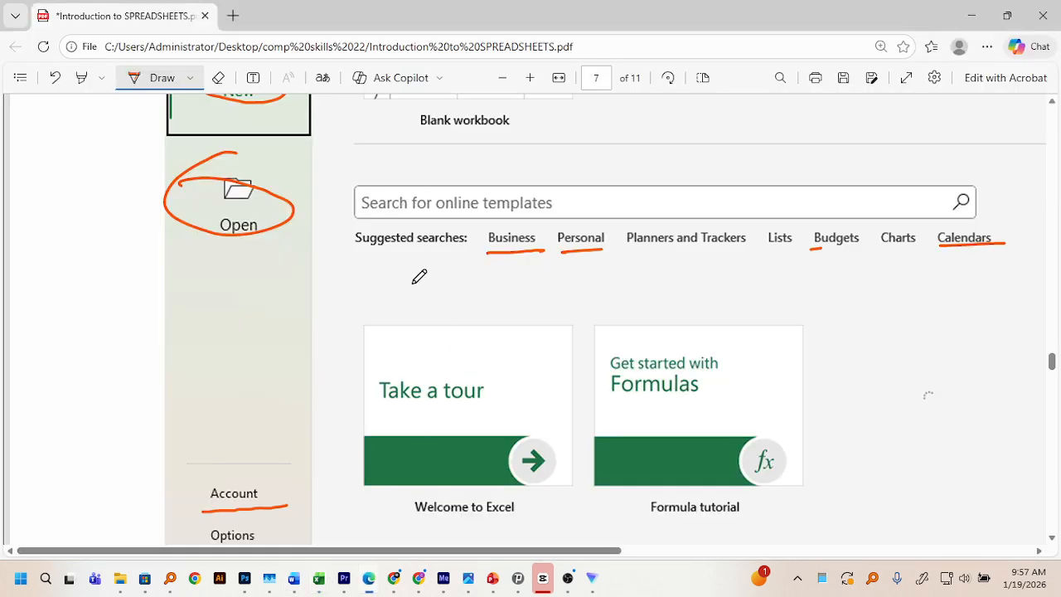
scroll(420, 278, "down", 10)
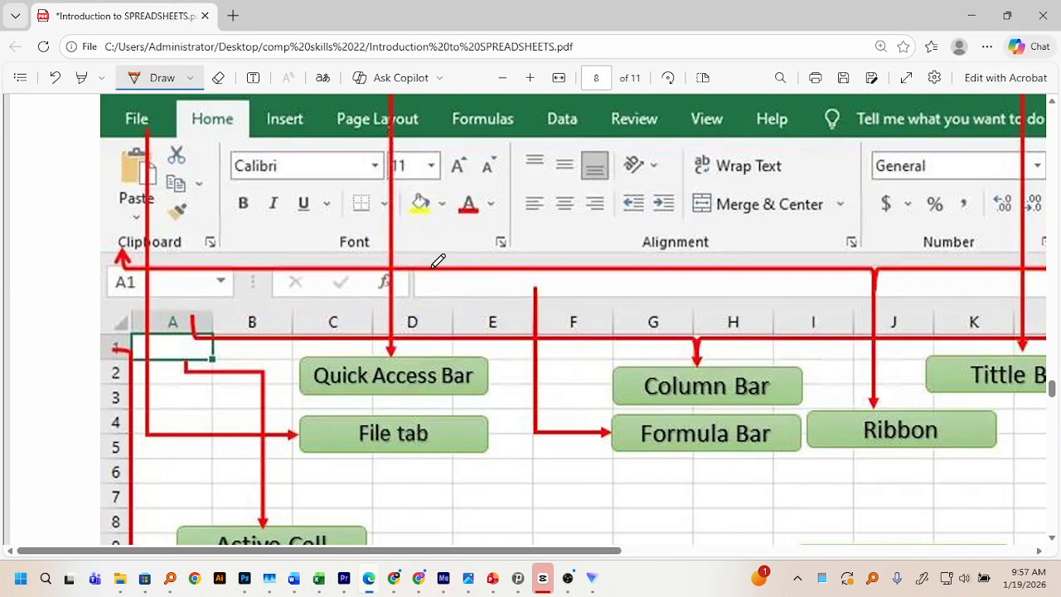
scroll(438, 261, "down", 2)
scroll(621, 301, "down", 1)
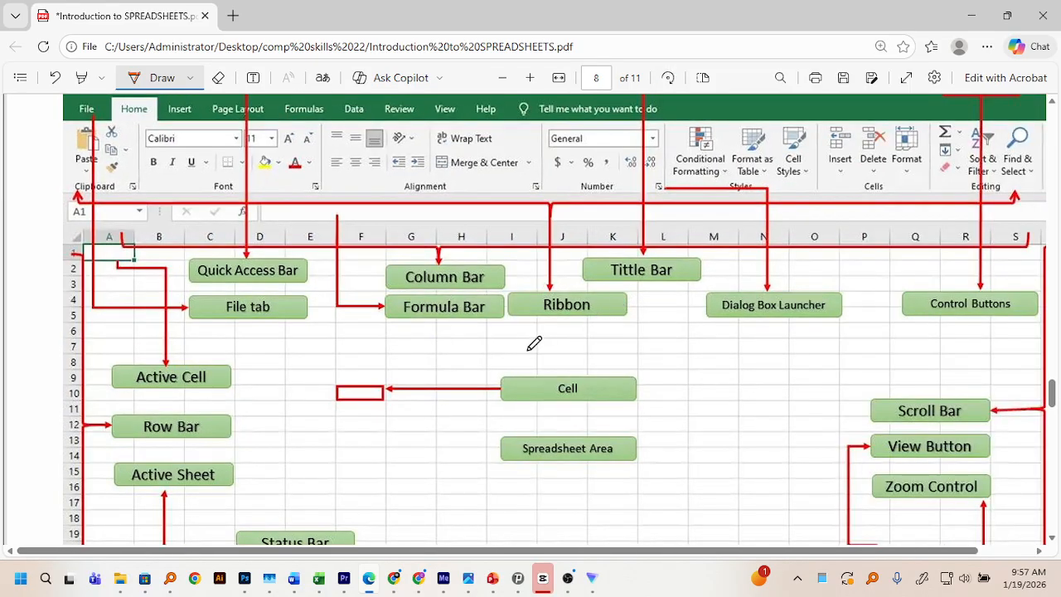
scroll(532, 343, "up", 2)
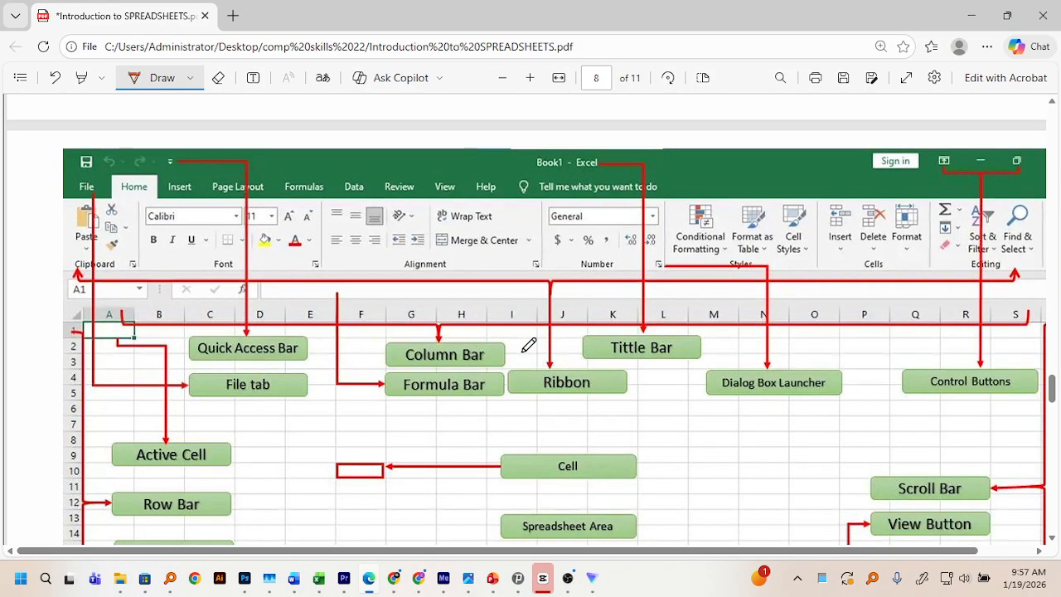
scroll(526, 347, "down", 2)
scroll(524, 348, "up", 2)
mouse_move(67, 184)
left_mouse_down()
mouse_move(93, 214)
mouse_move(116, 191)
mouse_move(89, 176)
mouse_move(62, 181)
left_mouse_up()
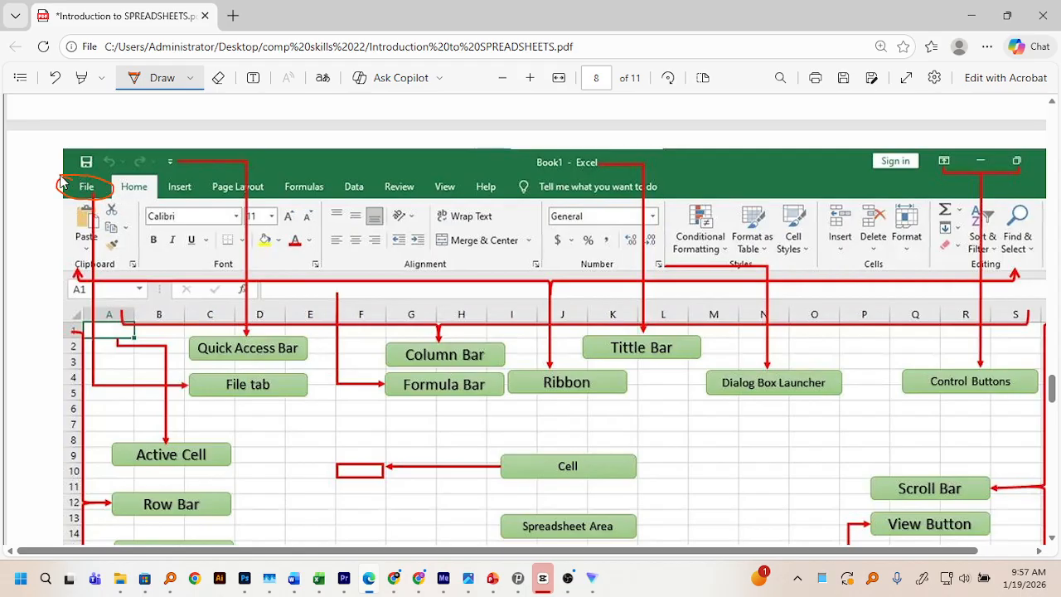
Set the drawing pen to blue, and underline the bold, italic and underline commands and the Quick Access arrow in the diagram
left_click(189, 83)
left_click(191, 82)
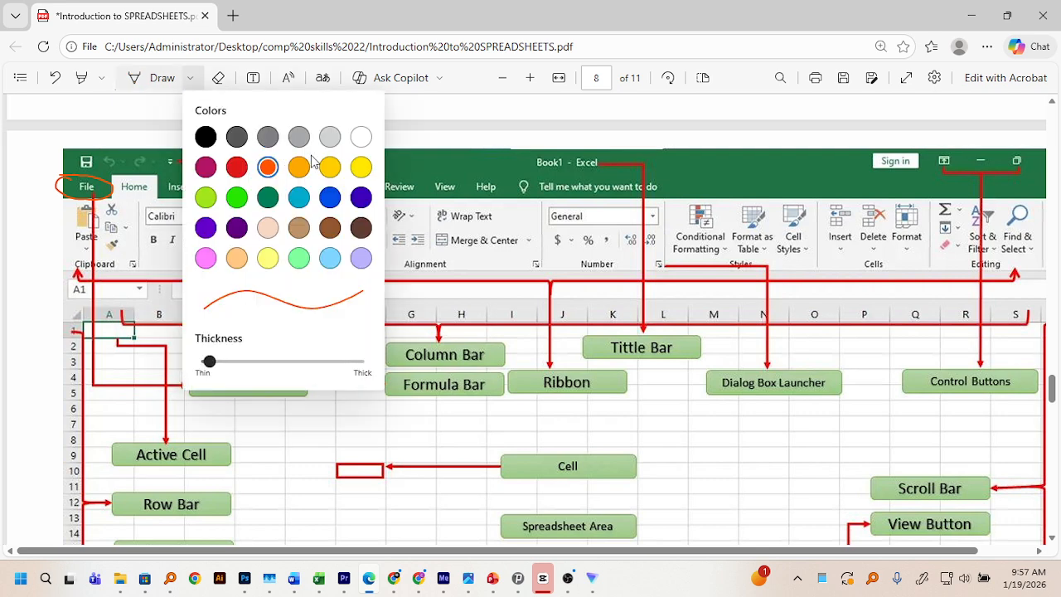
left_click(329, 199)
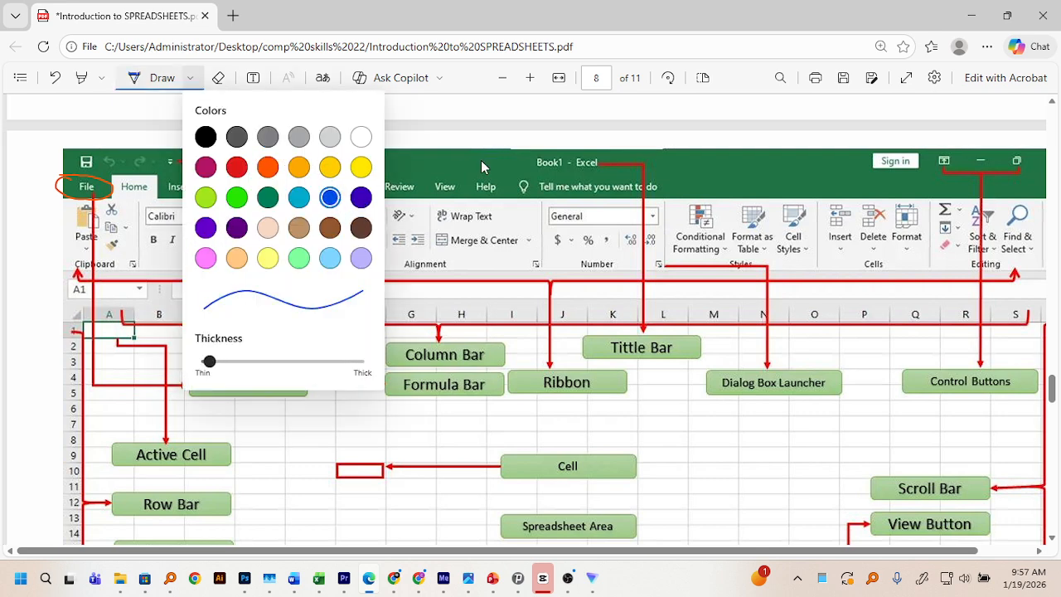
left_click(609, 135)
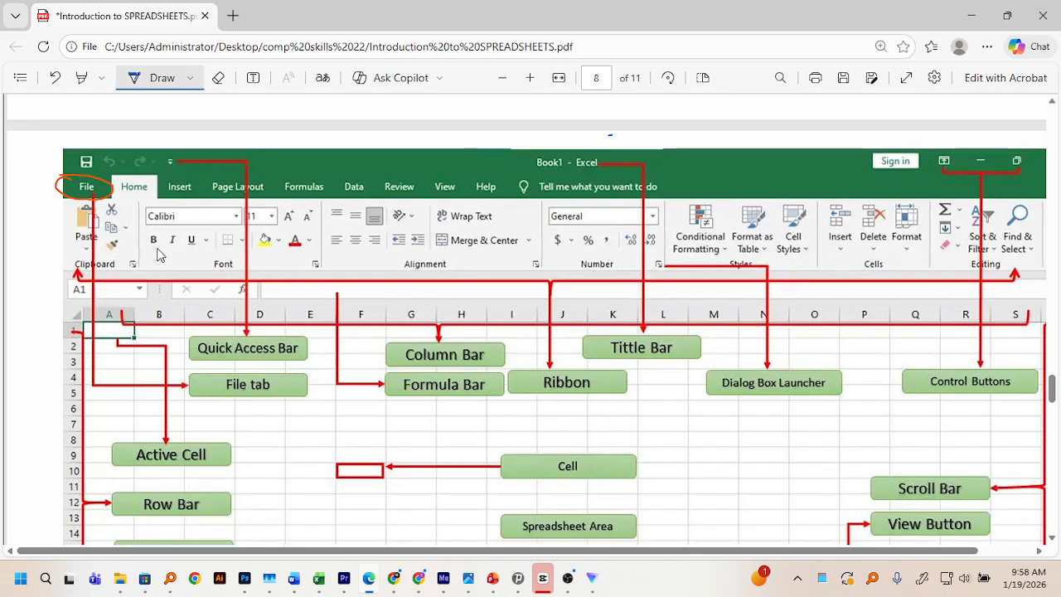
left_click_drag(139, 248, 200, 249)
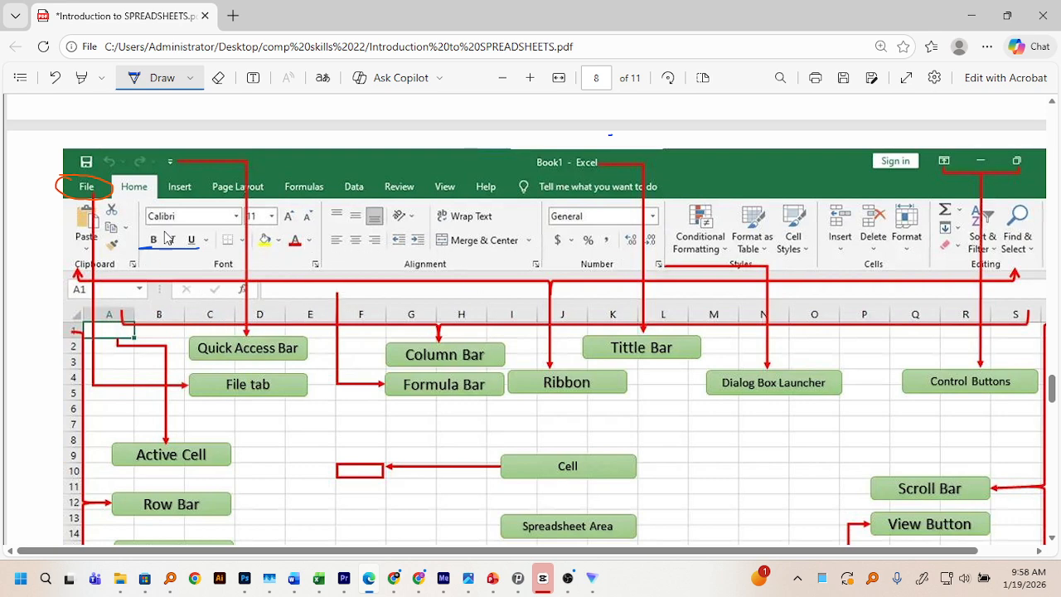
left_click_drag(164, 172, 191, 170)
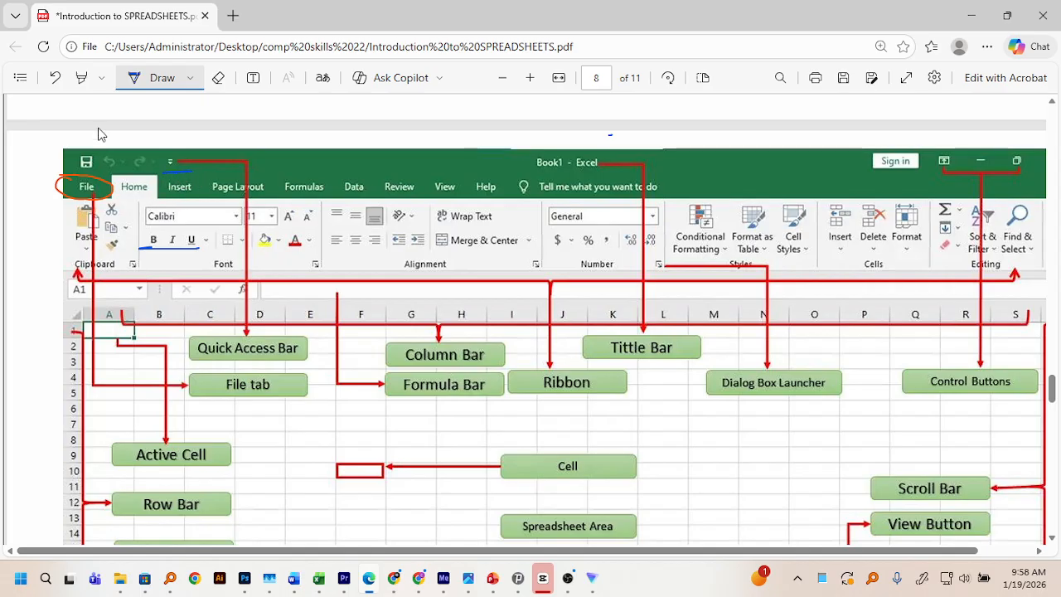
Set the drawing pen to golden yellow and underline the Quick Access arrow and the Quick Access Bar label
left_click(191, 80)
left_click(363, 168)
left_click(332, 169)
left_click(496, 135)
left_click_drag(161, 169, 178, 169)
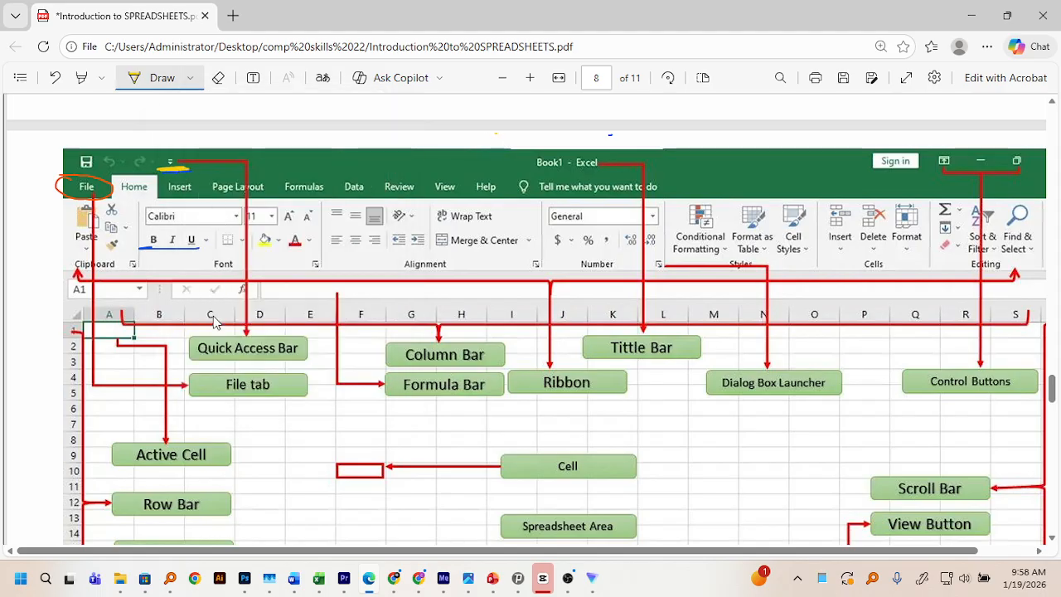
left_click_drag(220, 357, 295, 354)
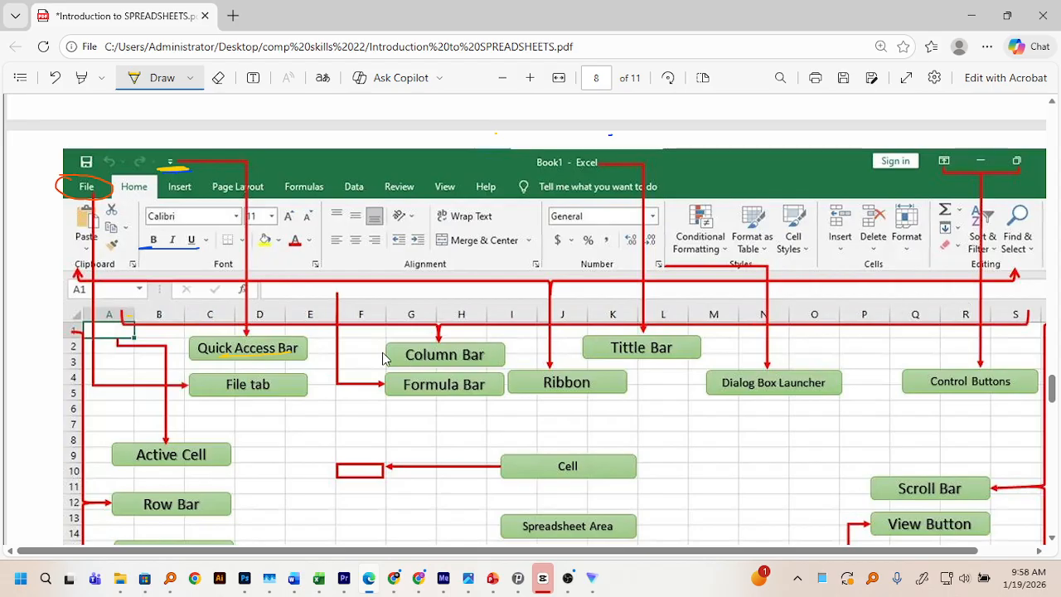
Mark the Column Bar label, outline the Book1 - Excel title, and underline the Tittle Bar label in the diagram
mouse_move(386, 365)
left_mouse_down()
mouse_move(511, 357)
mouse_move(523, 343)
left_mouse_up()
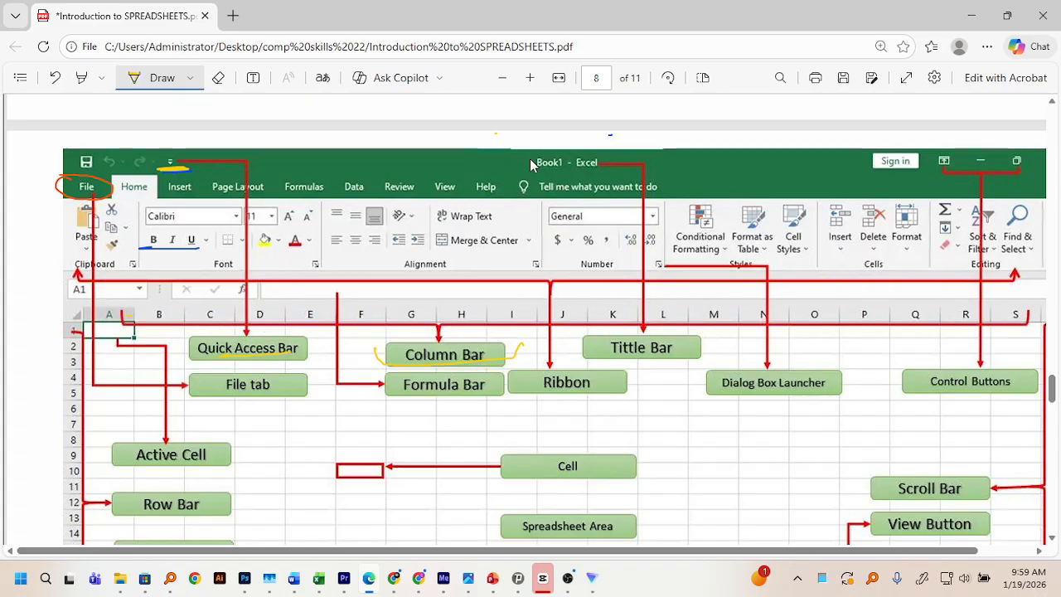
mouse_move(524, 160)
left_mouse_down()
mouse_move(535, 174)
mouse_move(614, 174)
mouse_move(611, 154)
left_mouse_up()
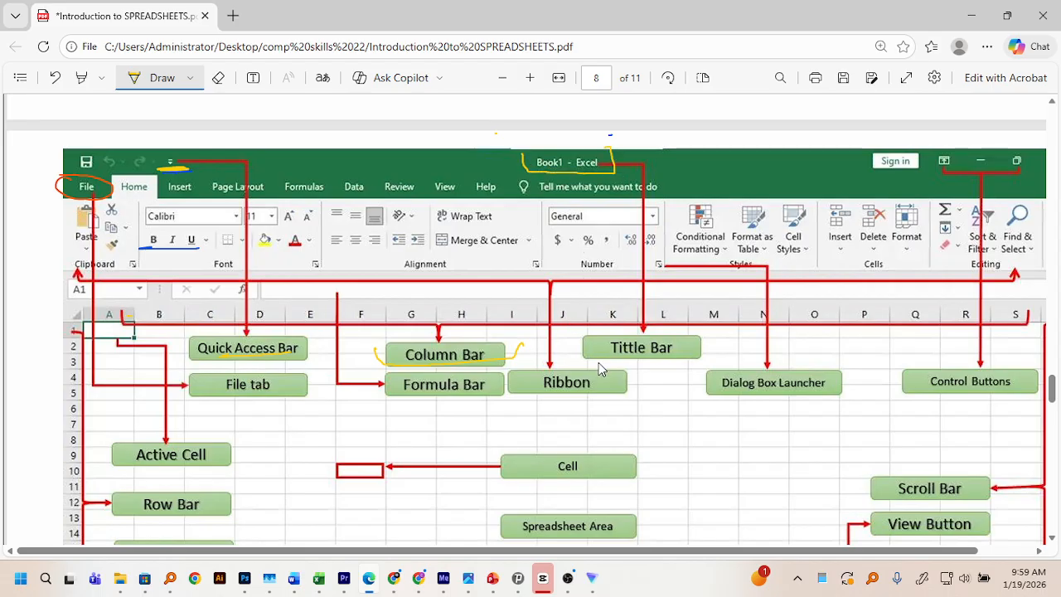
left_click_drag(596, 361, 701, 350)
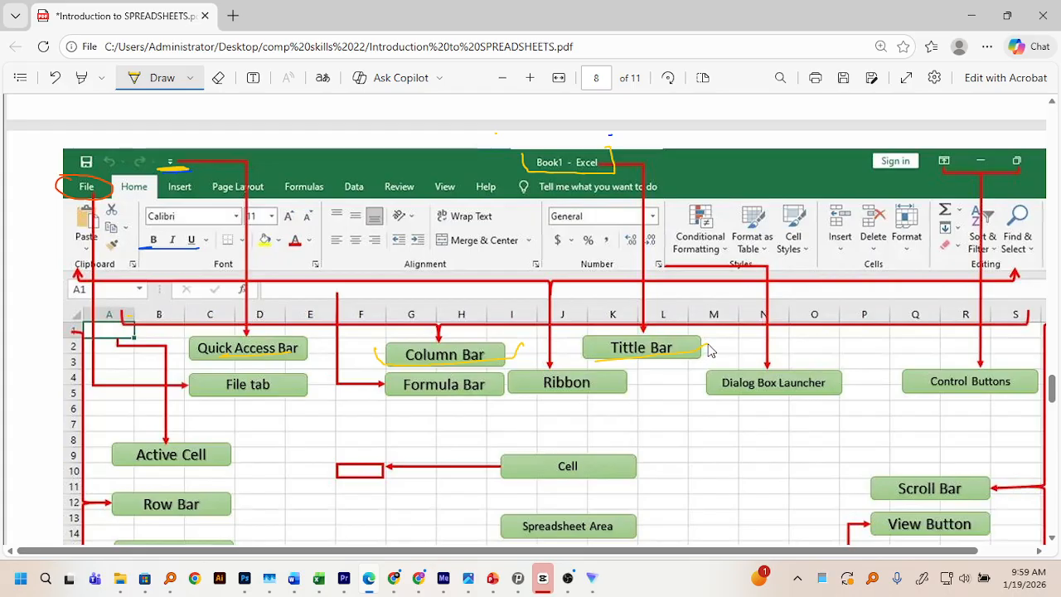
Scribble over cell A1 in the diagram and circle the Active Cell label
left_click_drag(90, 331, 122, 324)
key("ctrl+plus")
key("ctrl+plus")
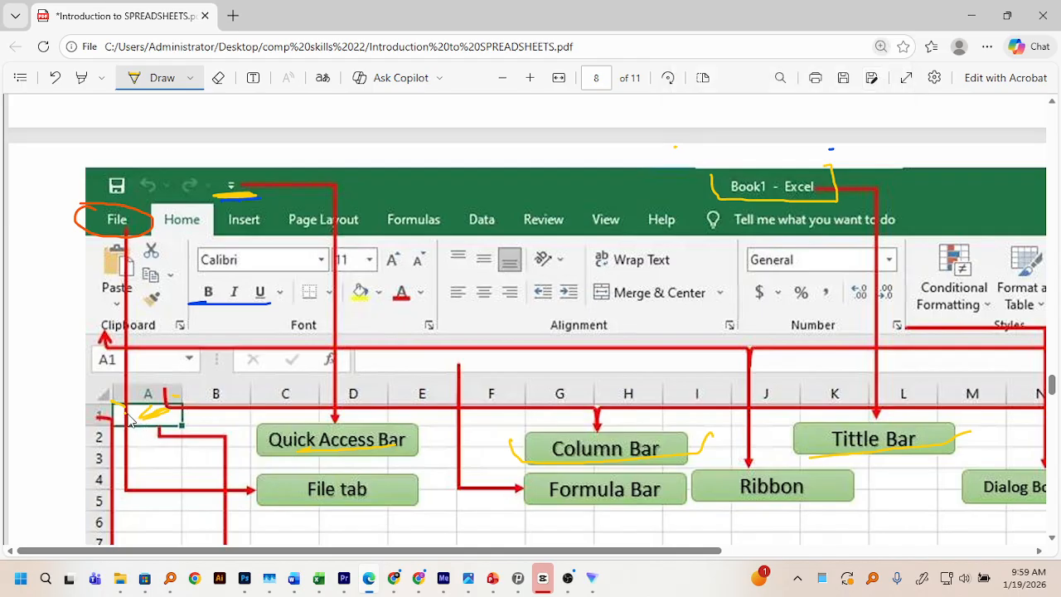
left_click_drag(128, 419, 166, 414)
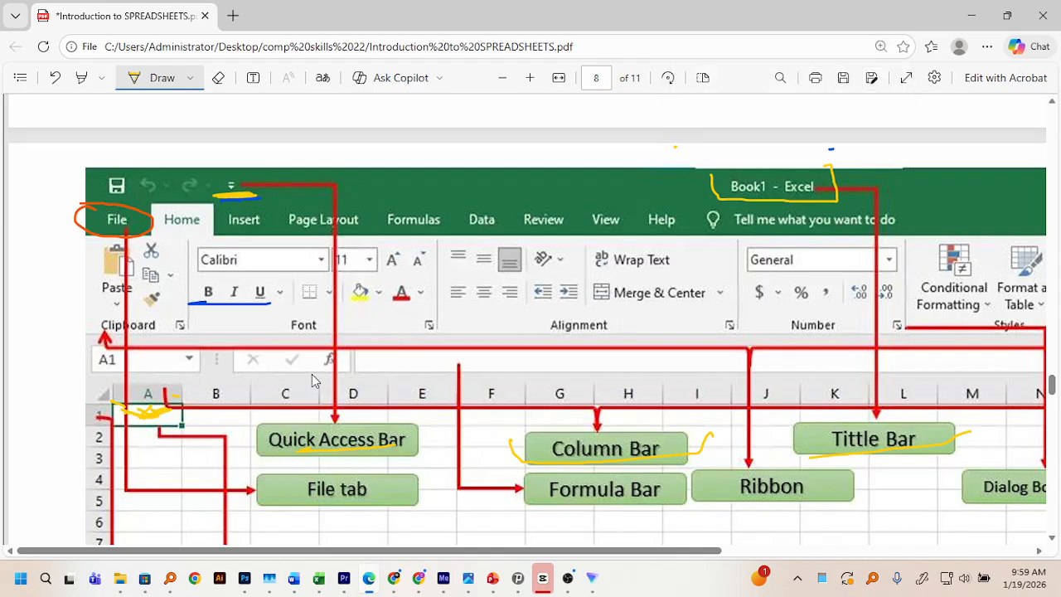
scroll(570, 332, "down", 3)
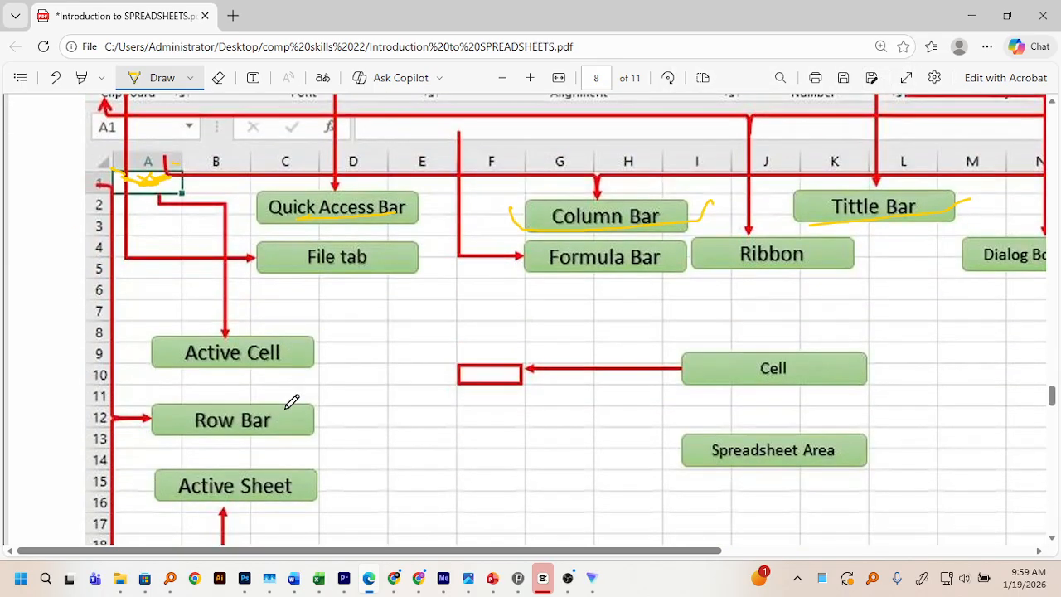
mouse_move(151, 325)
left_mouse_down()
mouse_move(140, 345)
mouse_move(164, 369)
mouse_move(257, 378)
mouse_move(330, 365)
mouse_move(294, 333)
mouse_move(151, 320)
left_mouse_up()
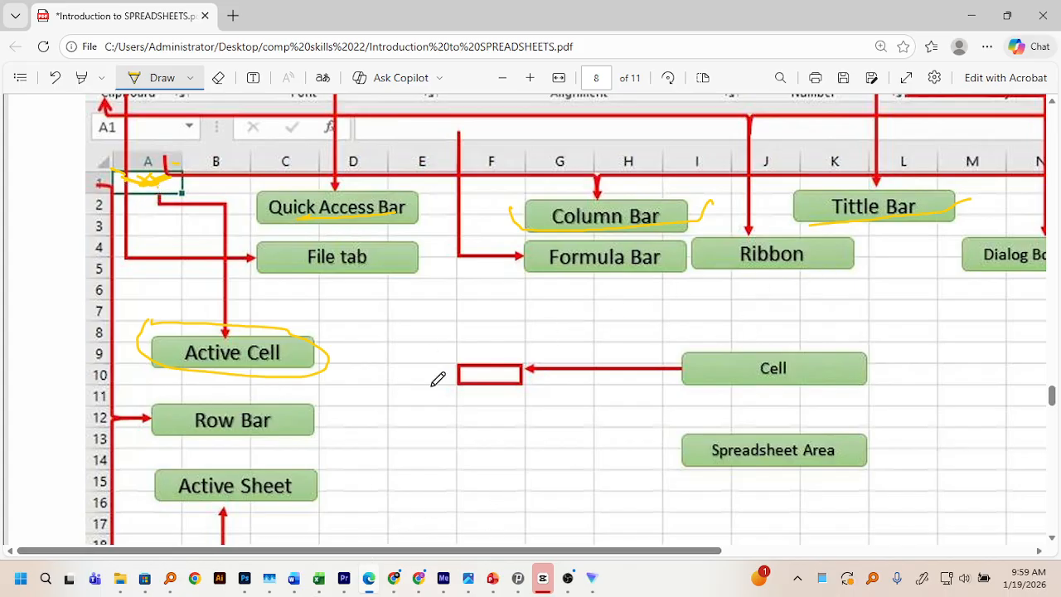
Switch to the Book2 workbook in Excel and make C3 the active cell
mouse_move(326, 587)
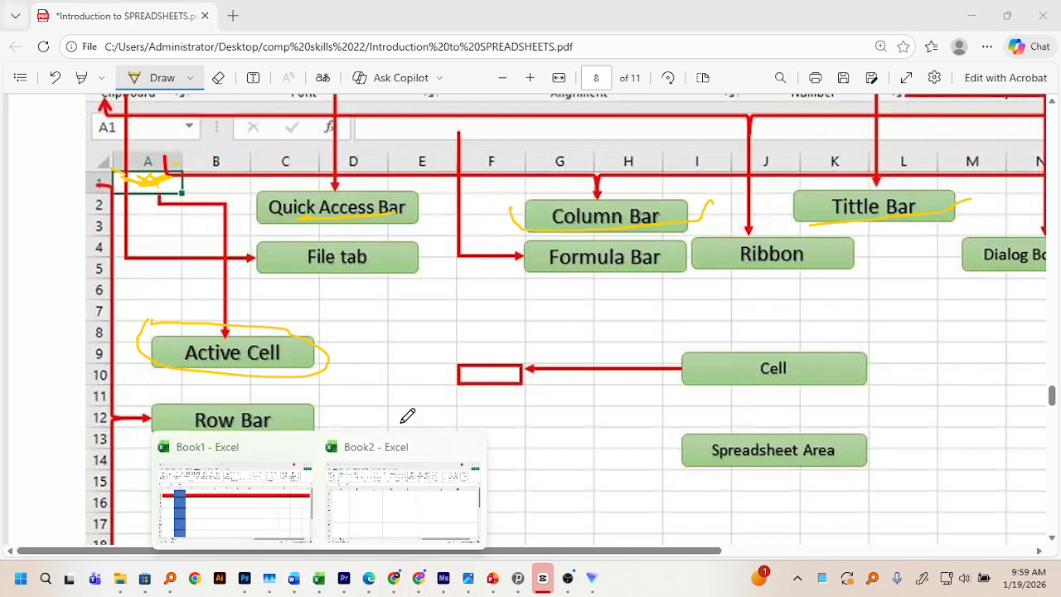
left_click(360, 508)
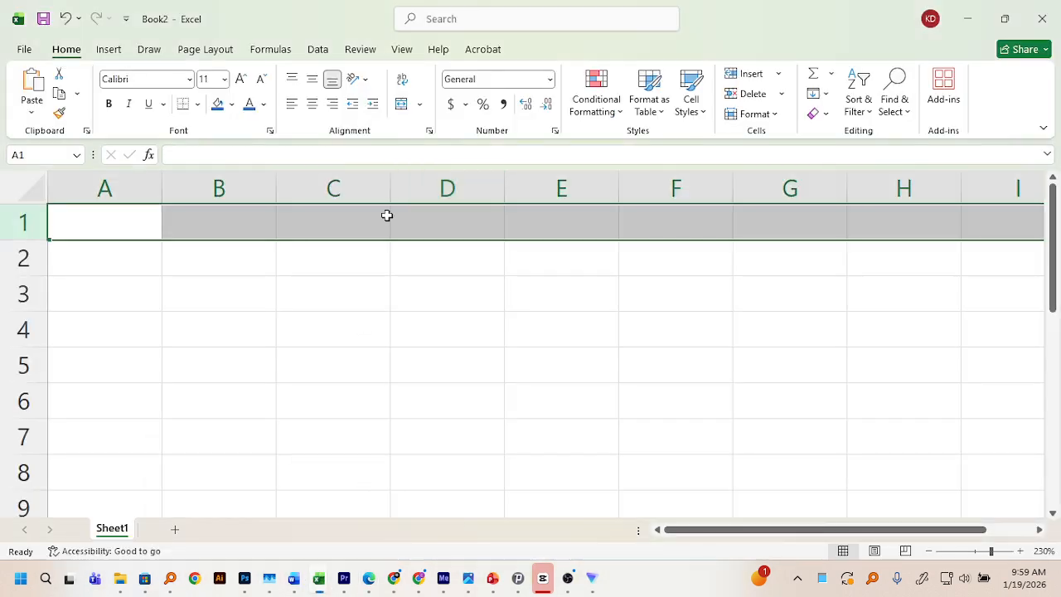
left_click(321, 289)
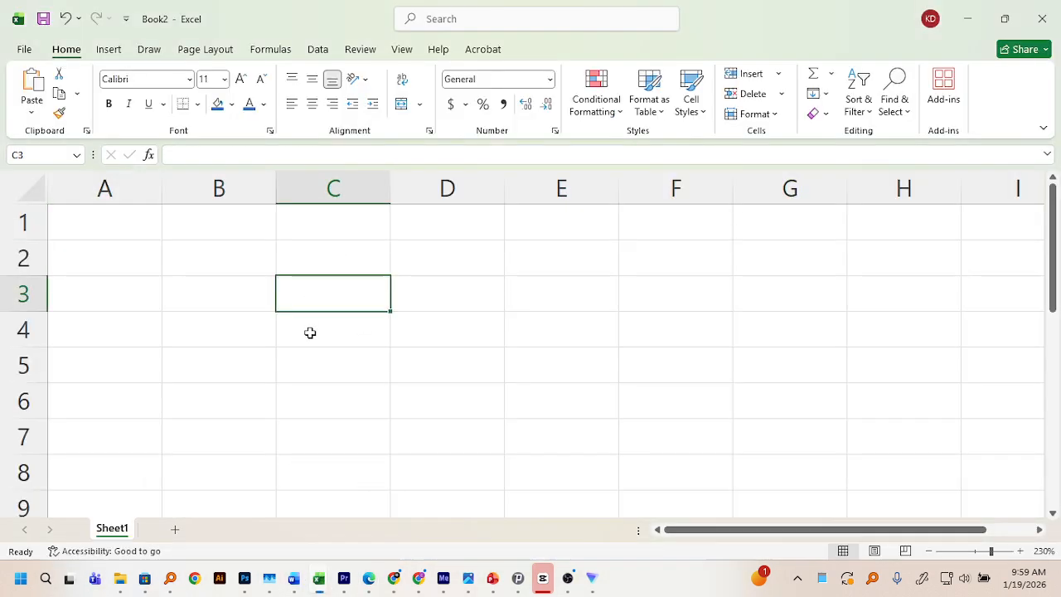
Make various cells in columns B to D, rows 2 to 4, active one after another, finishing on B3
left_click(309, 332)
left_click(256, 300)
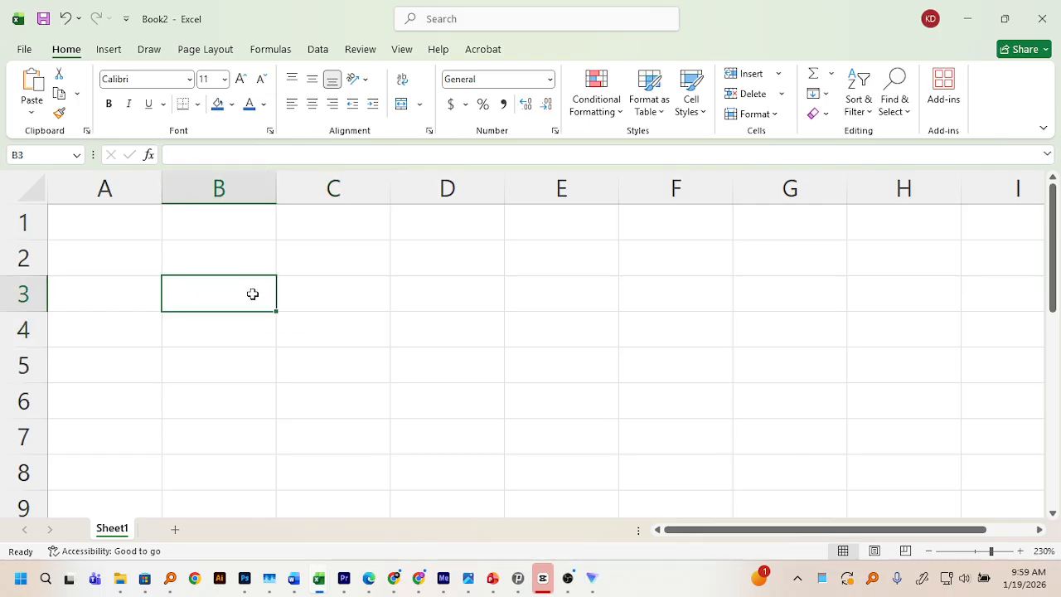
left_click(292, 261)
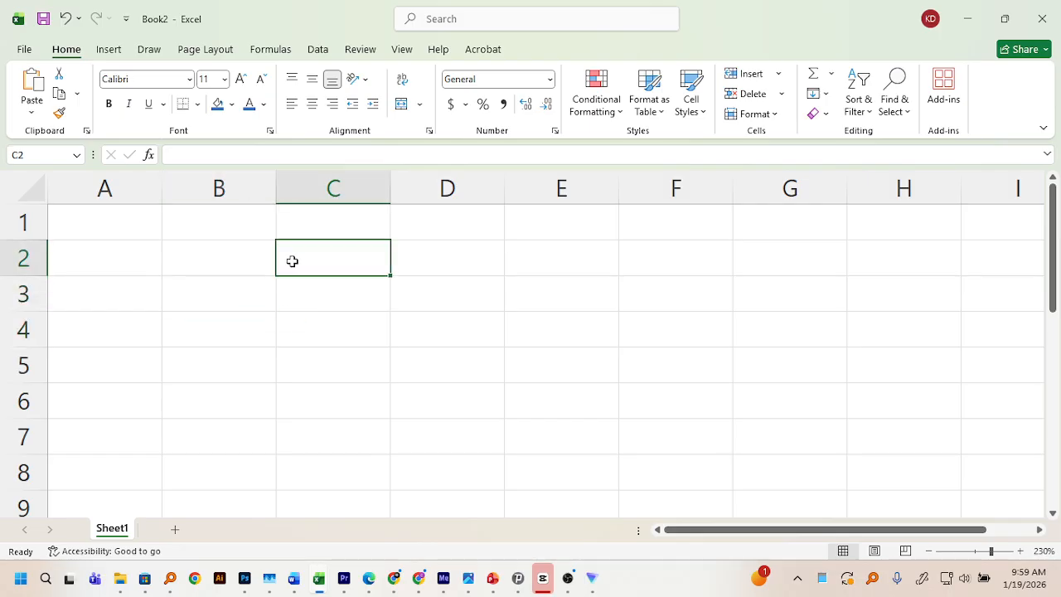
left_click(241, 260)
left_click(238, 299)
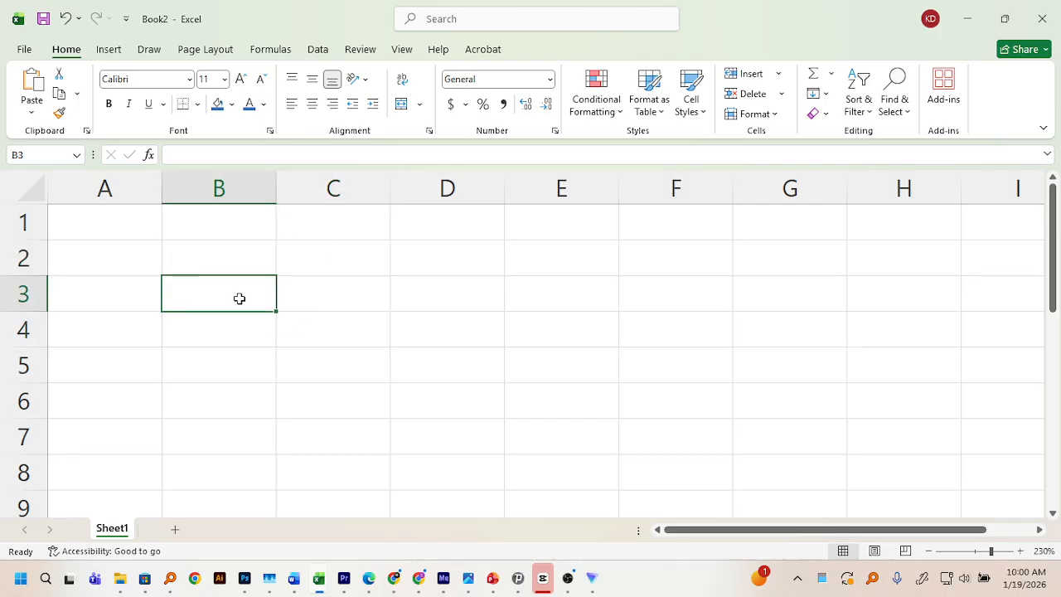
left_click(306, 297)
left_click(404, 301)
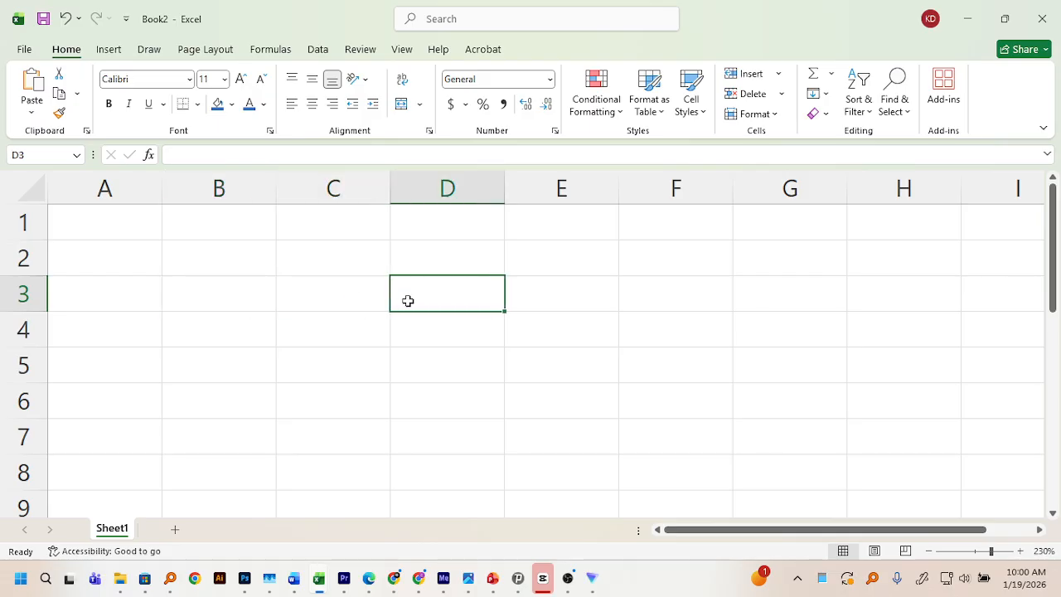
left_click(423, 254)
left_click(347, 253)
left_click(244, 257)
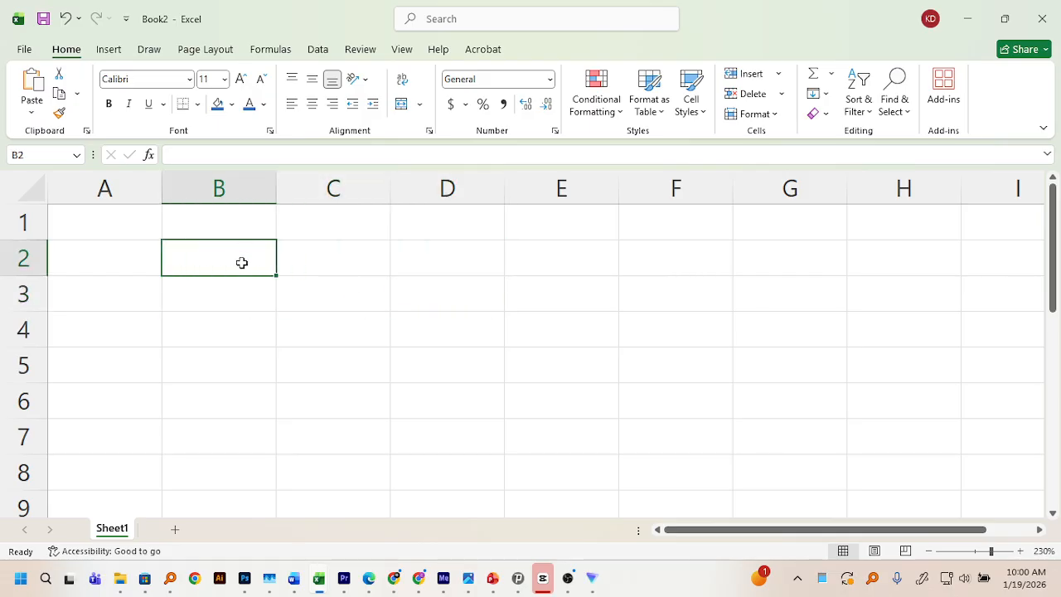
left_click(224, 303)
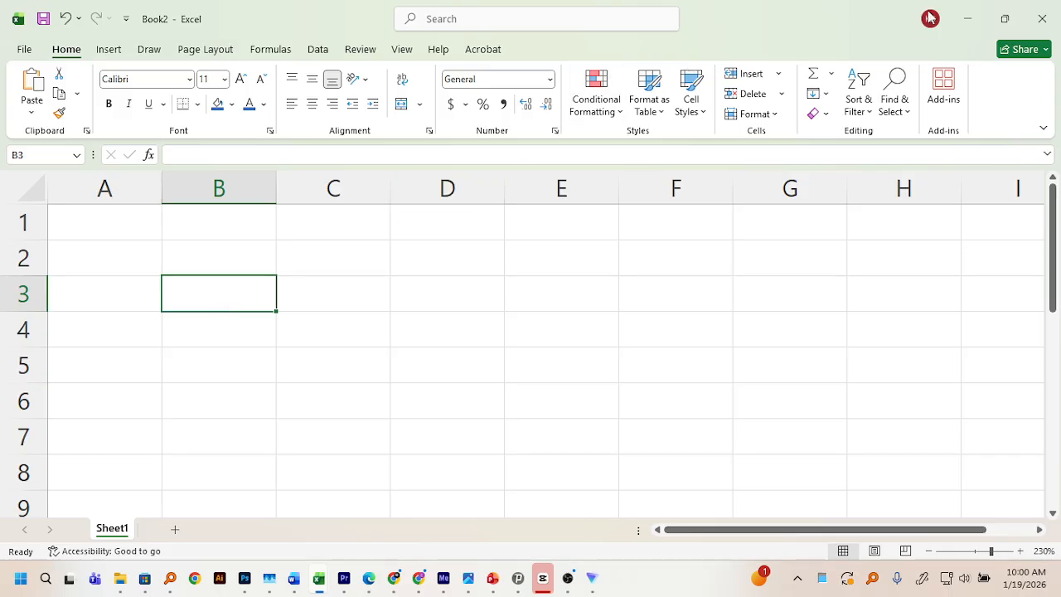
Return to the PDF diagram, outline the Name Box containing A1, and underline the Row Bar label
left_click(974, 13)
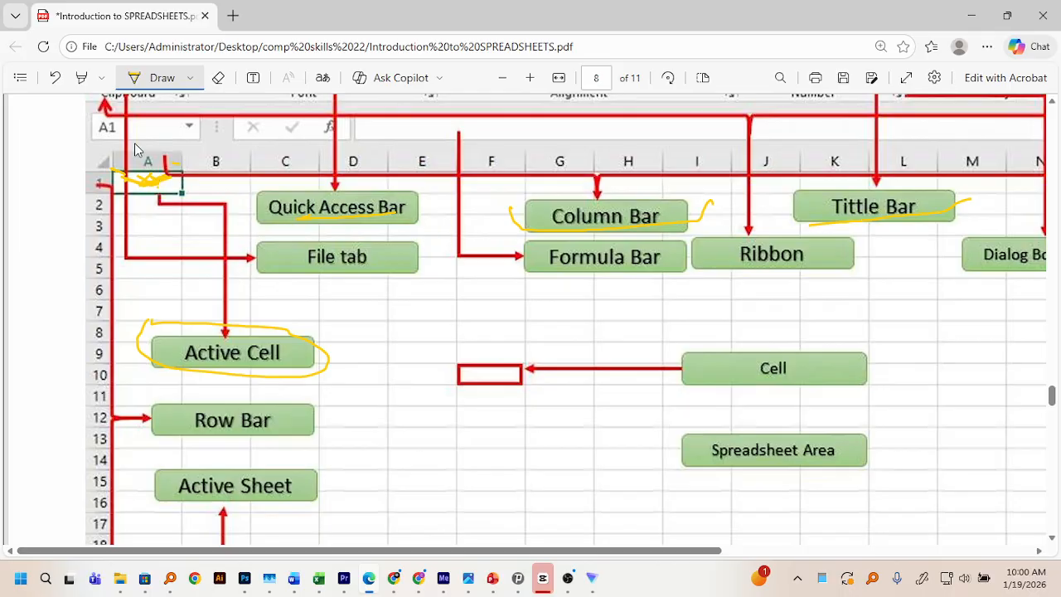
mouse_move(89, 122)
left_mouse_down()
mouse_move(84, 155)
mouse_move(214, 147)
mouse_move(209, 123)
mouse_move(184, 116)
mouse_move(81, 113)
left_mouse_up()
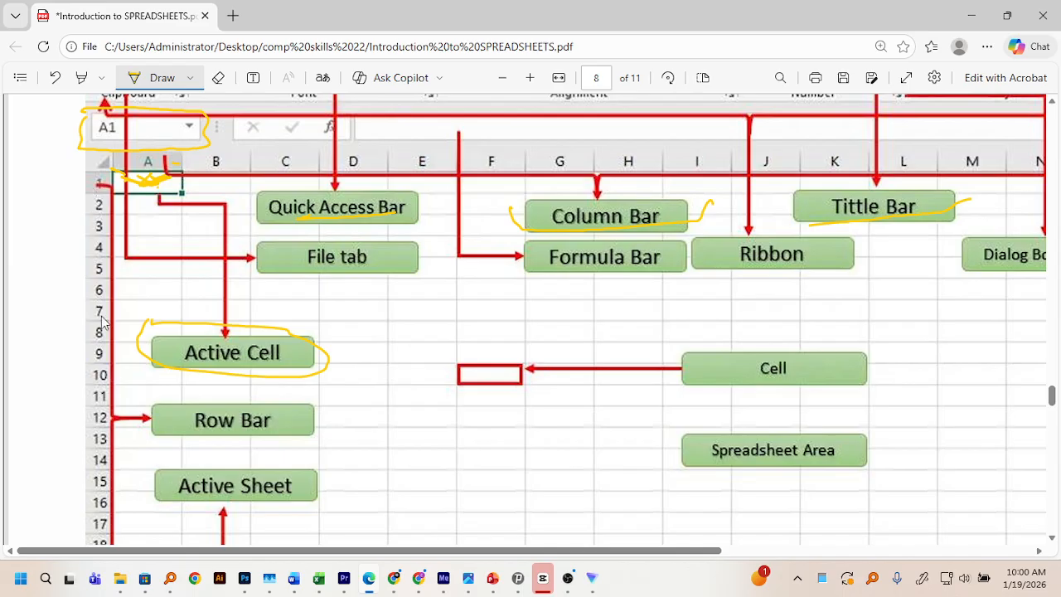
left_click_drag(174, 448, 294, 447)
Draw a row of short strokes along the formula bar in the diagram and underline the Ribbon label
scroll(614, 257, "up", 5)
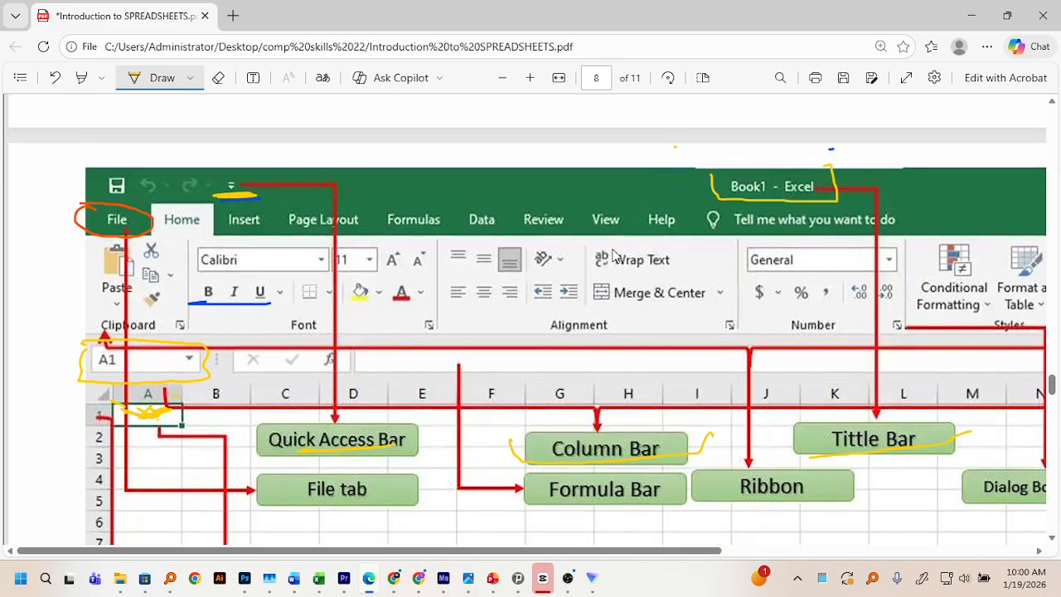
scroll(614, 257, "down", 2)
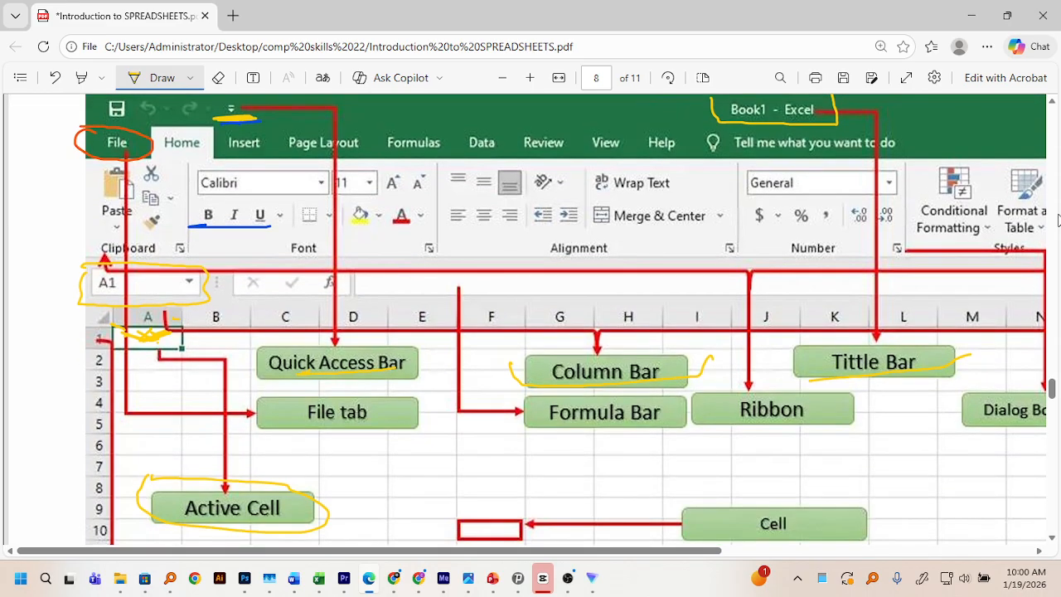
left_click_drag(378, 292, 572, 288)
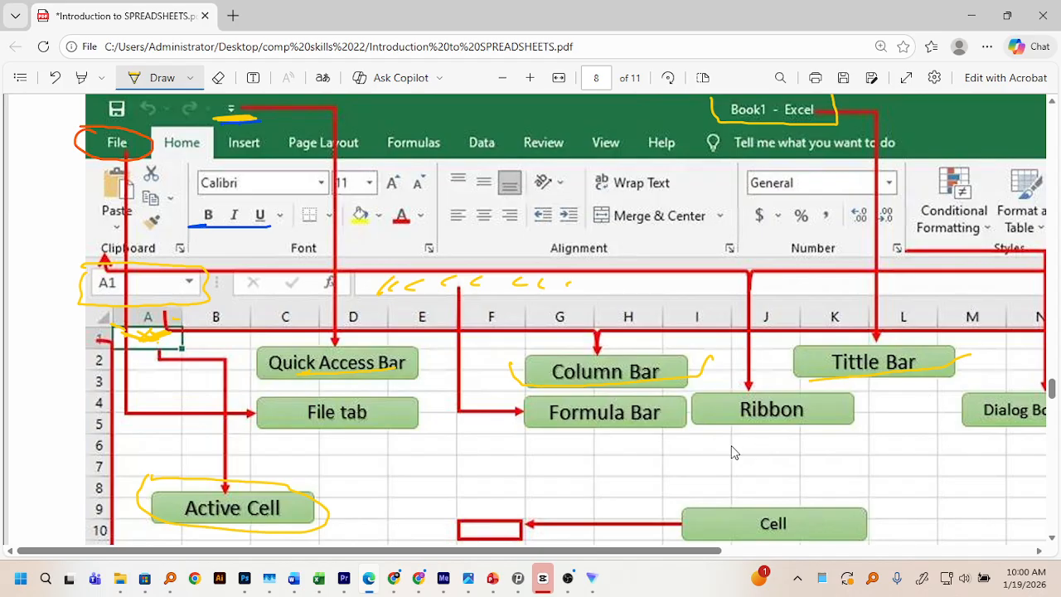
left_click_drag(722, 446, 799, 440)
Circle the dialog box launchers of the Alignment and Number groups in the diagram
mouse_move(728, 238)
left_mouse_down()
mouse_move(707, 257)
mouse_move(742, 265)
mouse_move(752, 245)
mouse_move(721, 240)
left_mouse_up()
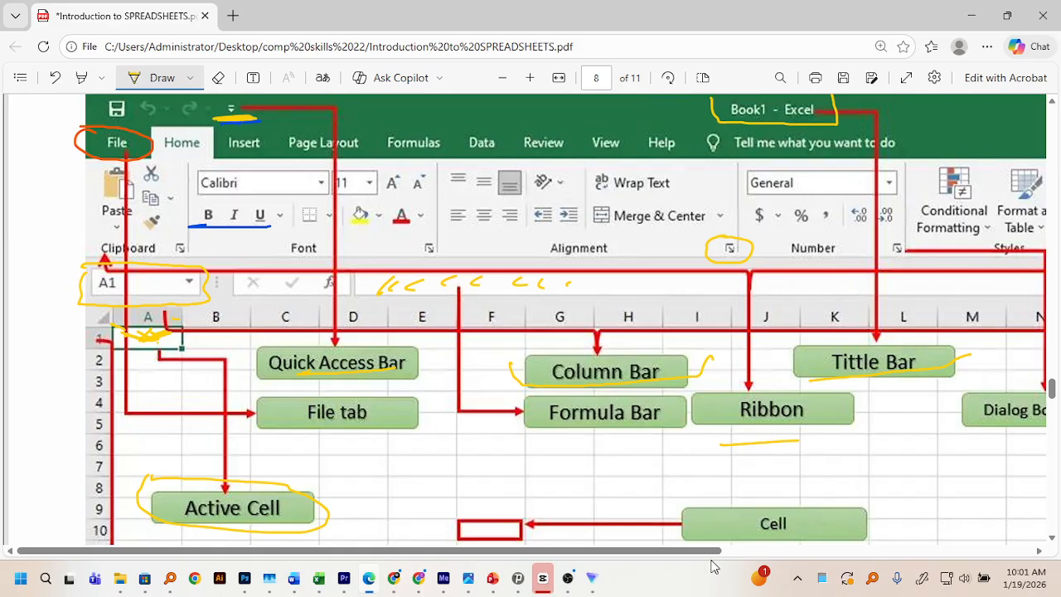
left_click_drag(712, 551, 817, 563)
right_click(816, 563)
left_click(726, 380)
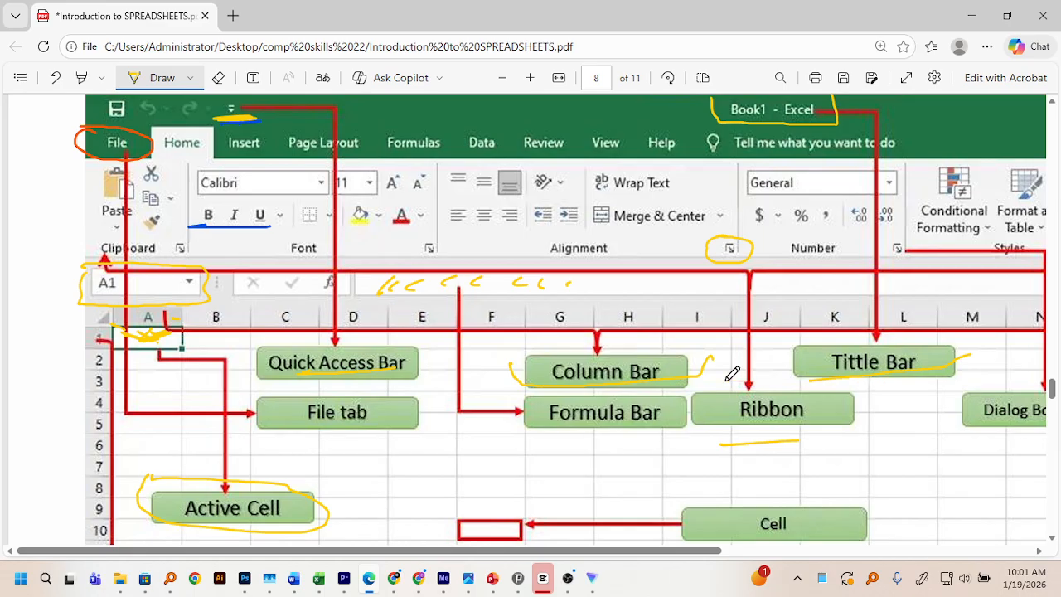
left_click_drag(635, 557, 878, 569)
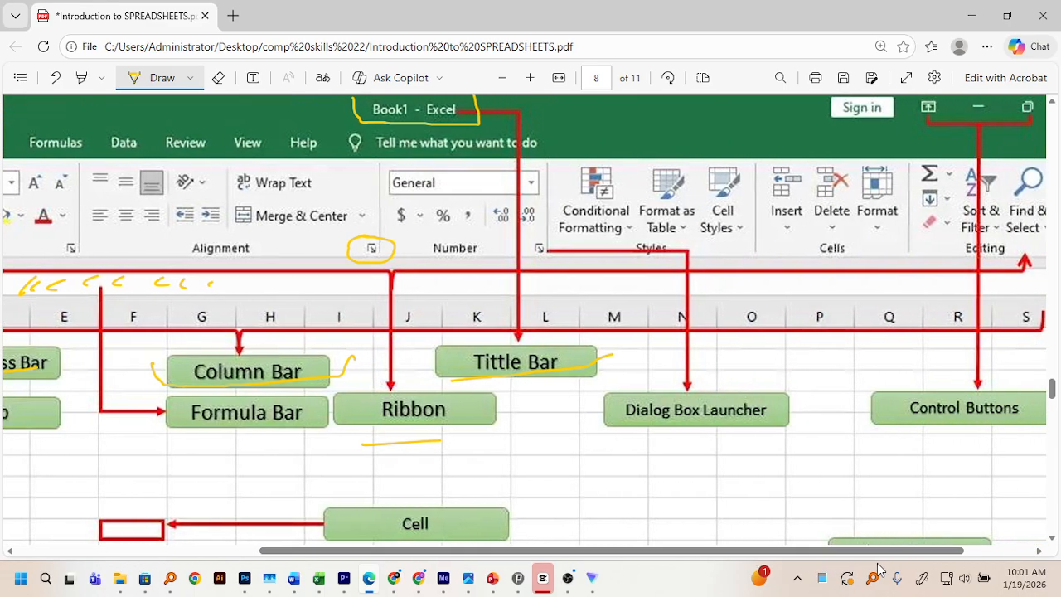
mouse_move(542, 236)
left_mouse_down()
mouse_move(522, 252)
mouse_move(529, 234)
mouse_move(520, 242)
left_mouse_up()
Outline the zoom slider below the Zoom Control label in the diagram
scroll(613, 397, "down", 5)
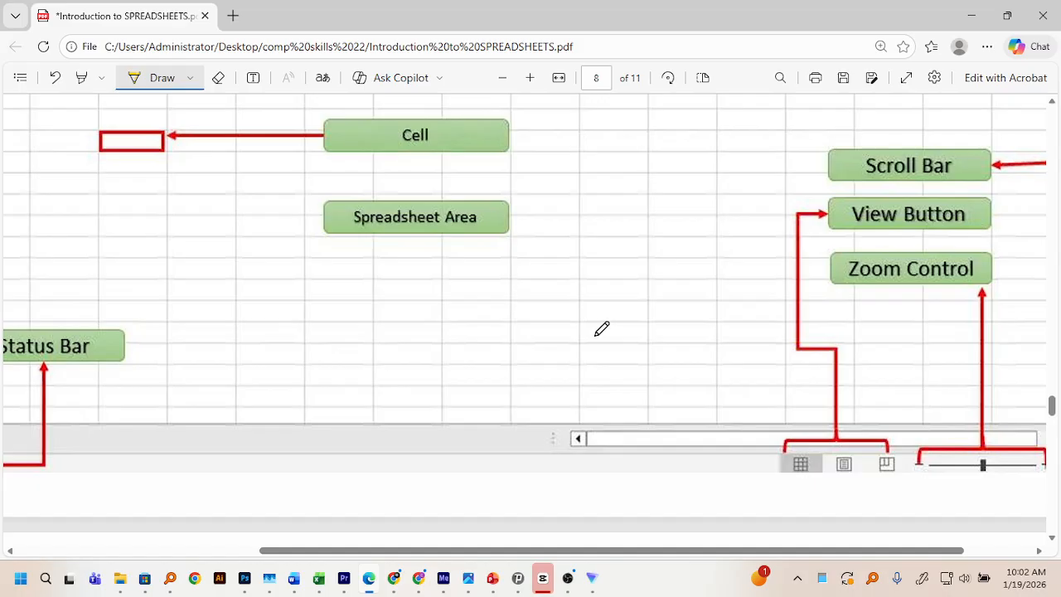
scroll(601, 329, "up", 5, "ctrl")
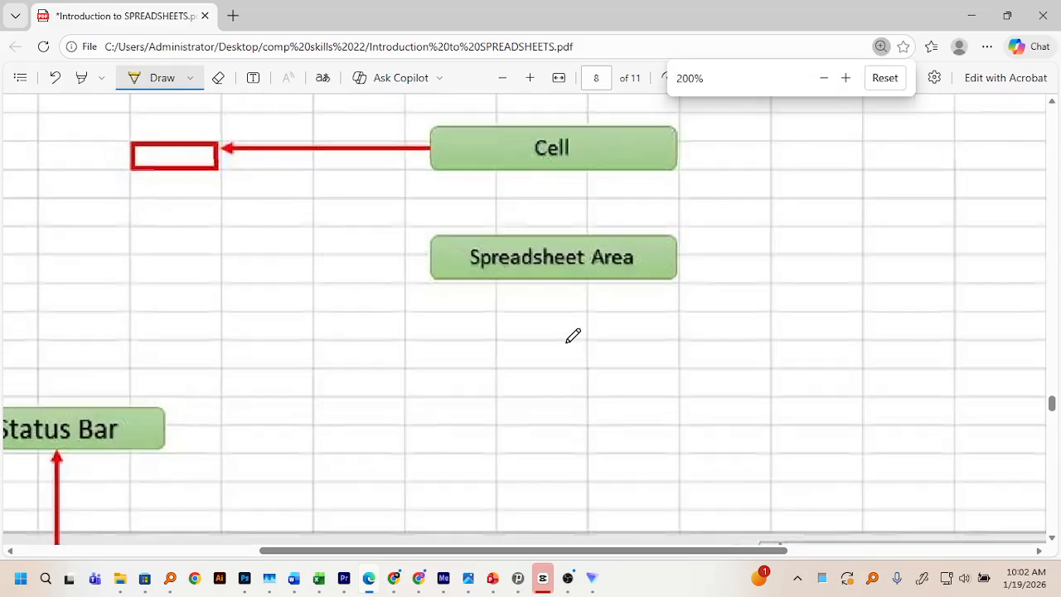
scroll(578, 323, "down", 6, "ctrl")
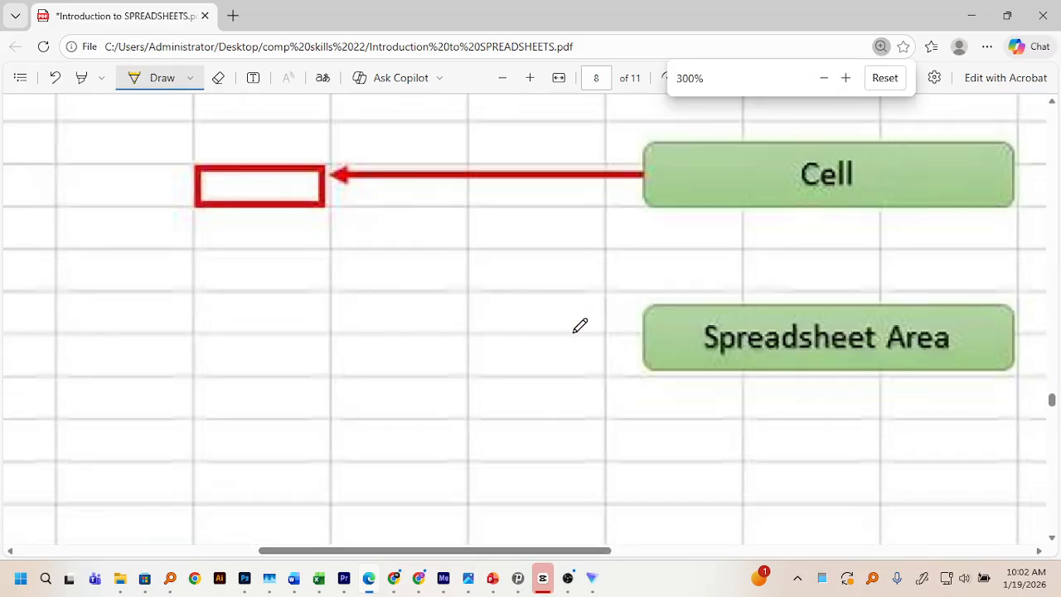
scroll(567, 332, "down", 1, "ctrl")
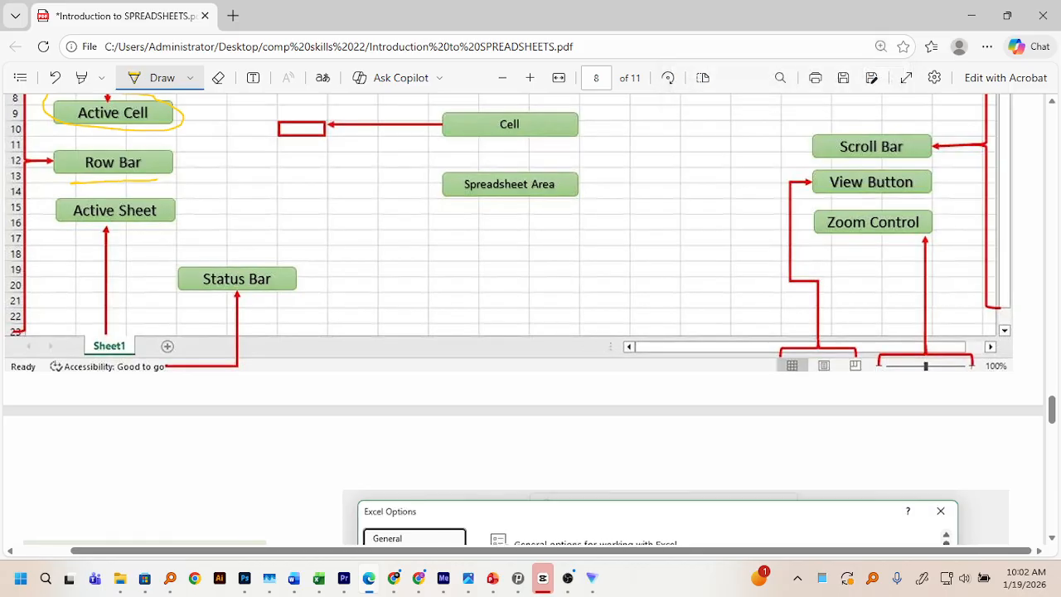
mouse_move(872, 351)
left_mouse_down()
mouse_move(864, 372)
mouse_move(899, 387)
mouse_move(984, 384)
mouse_move(967, 353)
mouse_move(860, 354)
left_mouse_up()
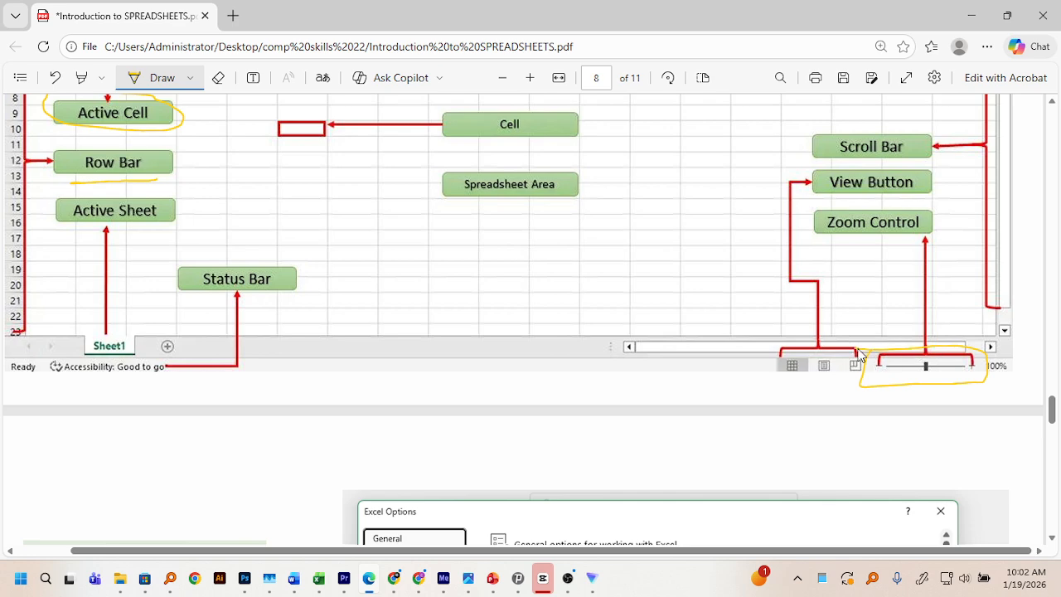
Circle the Sheet1 tab and the new-sheet plus sign beside it in the diagram
mouse_move(74, 330)
left_mouse_down()
mouse_move(70, 352)
mouse_move(112, 371)
mouse_move(159, 348)
mouse_move(124, 325)
mouse_move(68, 330)
left_mouse_up()
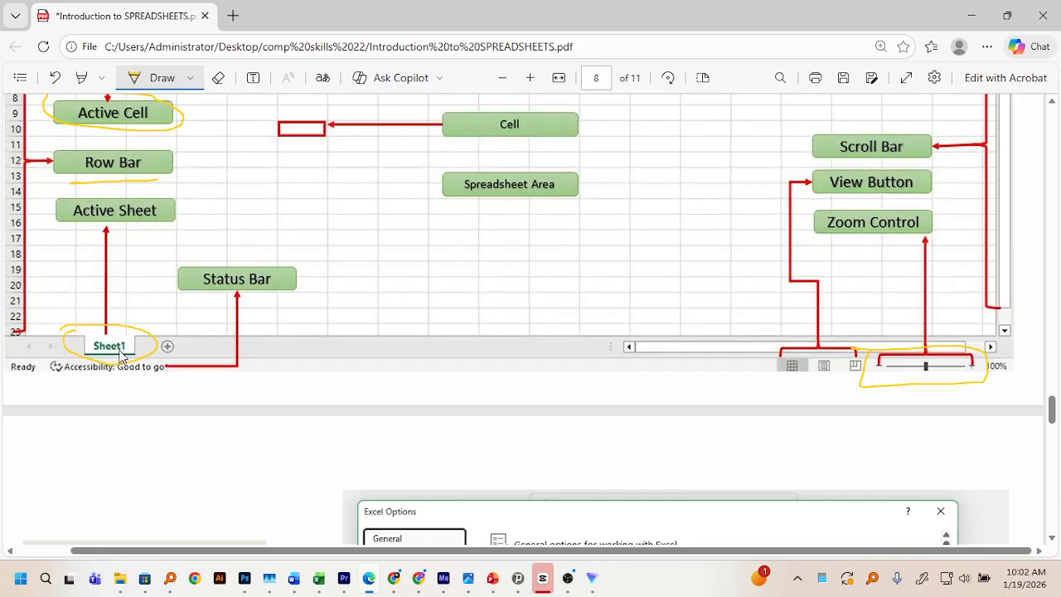
mouse_move(165, 344)
left_mouse_down()
mouse_move(170, 358)
mouse_move(141, 342)
left_mouse_up()
key("alt+Tab")
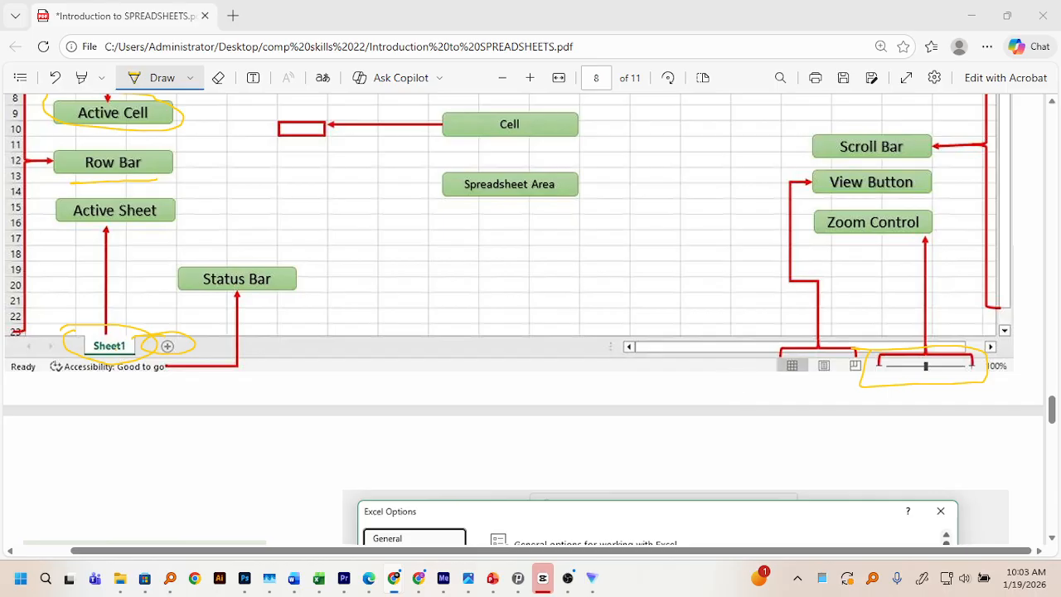
Circle Options in the start screen picture on page 9 and look over the Excel Options picture beside it
scroll(390, 256, "up", 10)
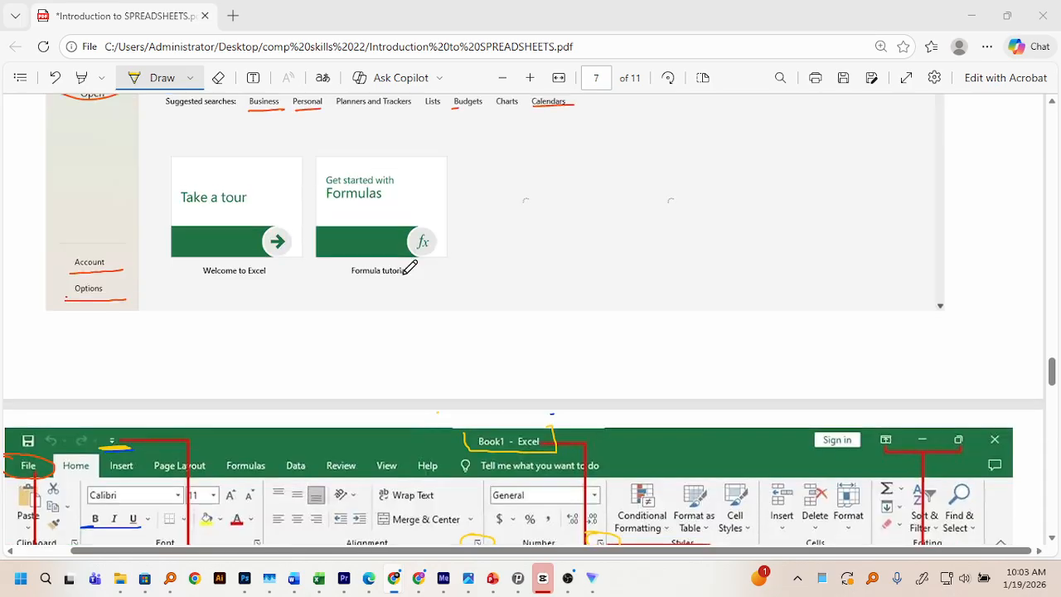
scroll(404, 261, "down", 10)
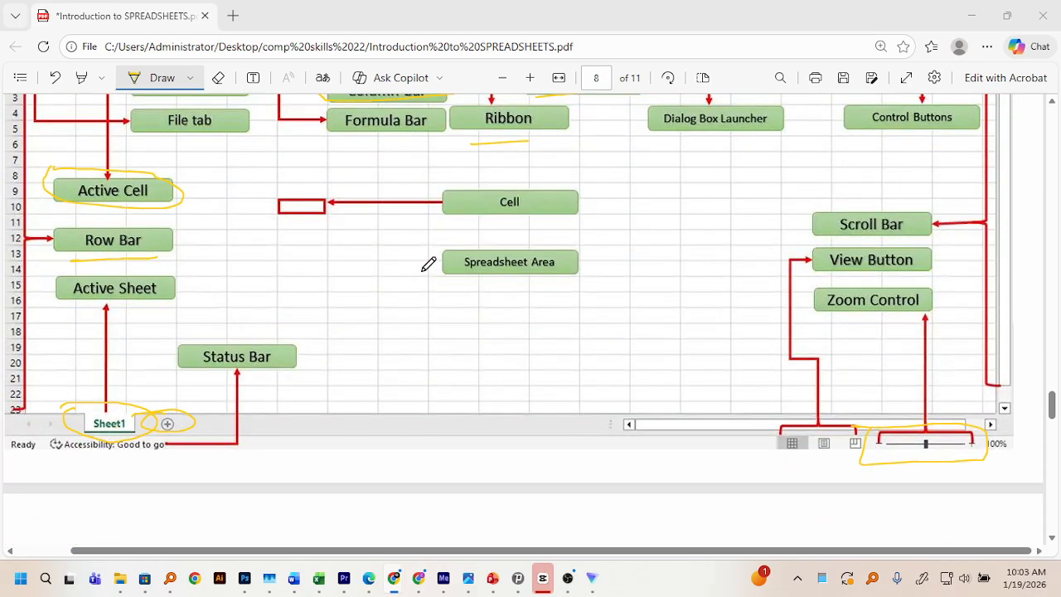
scroll(517, 382, "down", 1)
scroll(517, 382, "down", 4)
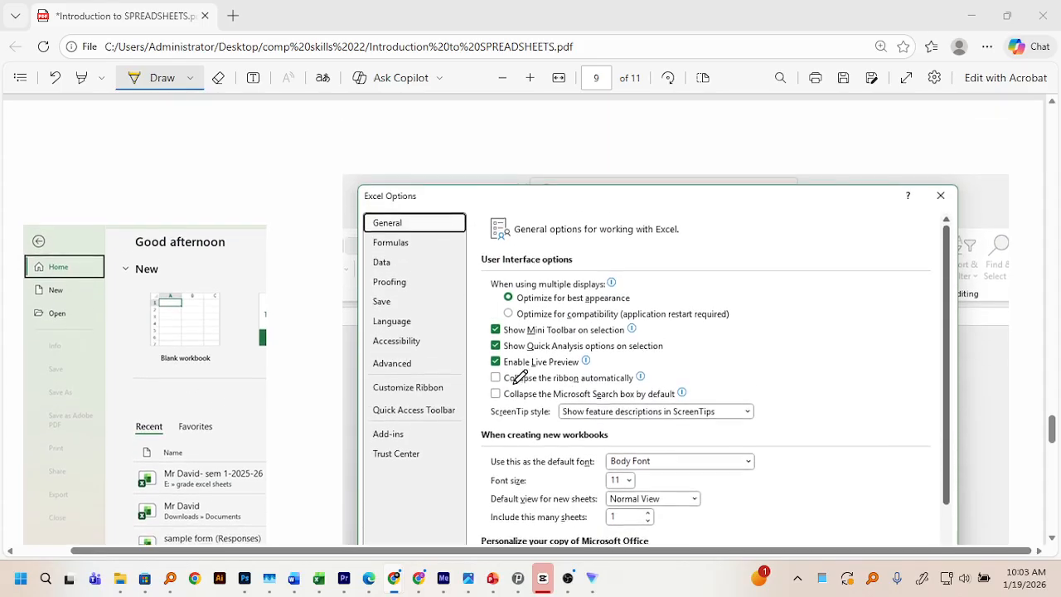
scroll(517, 382, "down", 1)
scroll(522, 377, "down", 1)
scroll(528, 370, "down", 1)
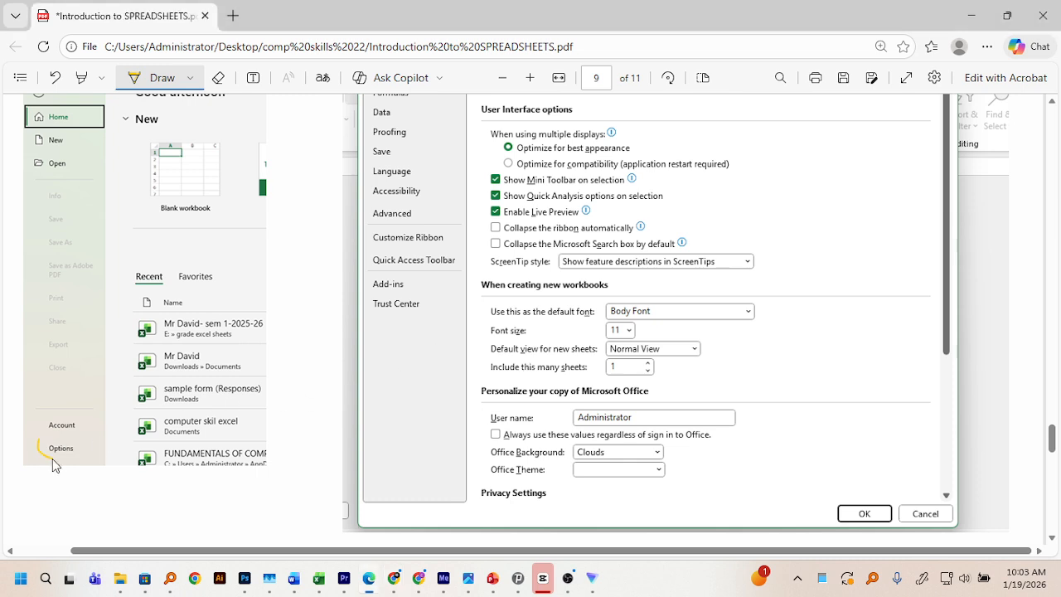
mouse_move(98, 459)
left_mouse_down()
mouse_move(67, 436)
mouse_move(30, 442)
left_mouse_up()
scroll(2, 439, "up", 2)
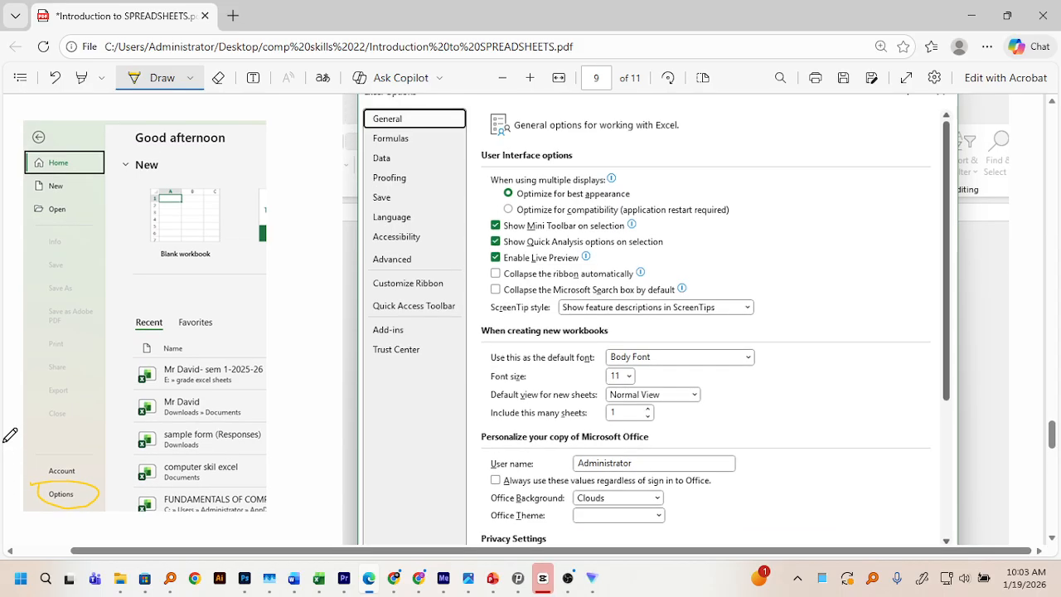
scroll(535, 418, "down", 2)
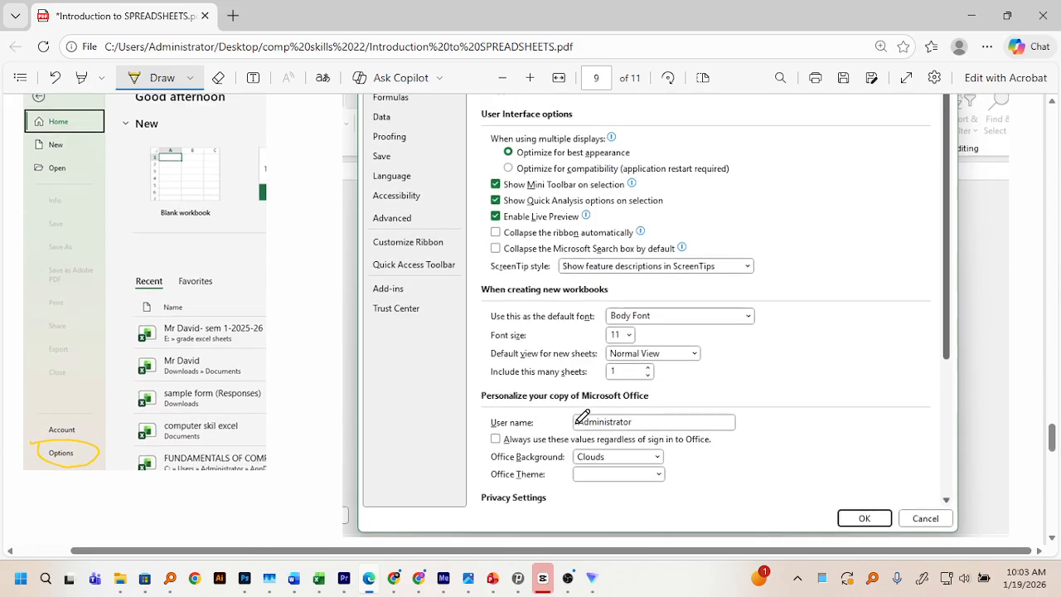
scroll(583, 416, "up", 1)
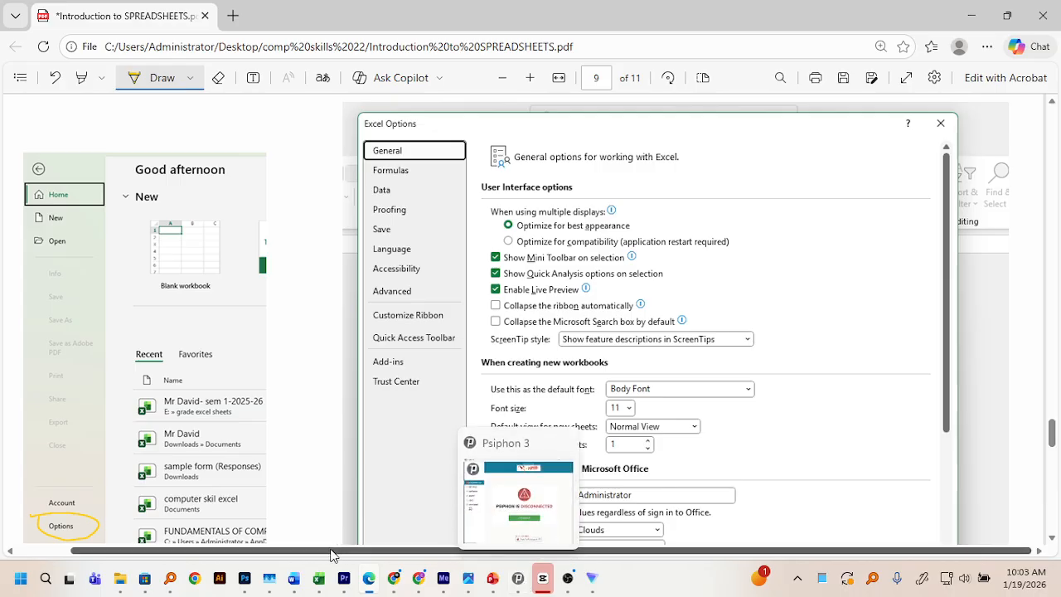
Switch to the Book2 workbook in Excel and open the Excel Options dialog
mouse_move(320, 578)
left_click(362, 507)
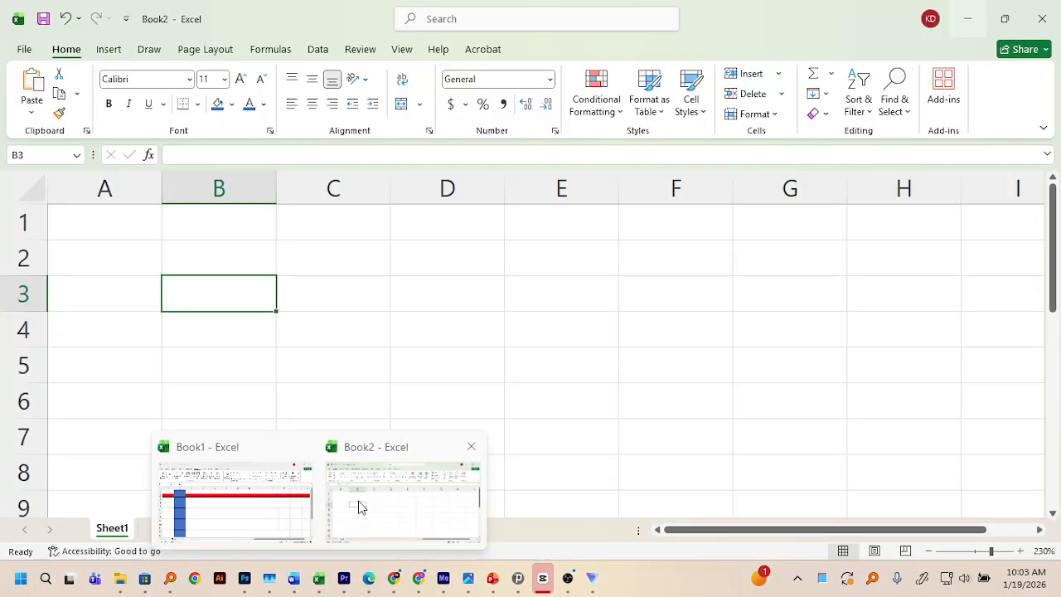
left_click(22, 49)
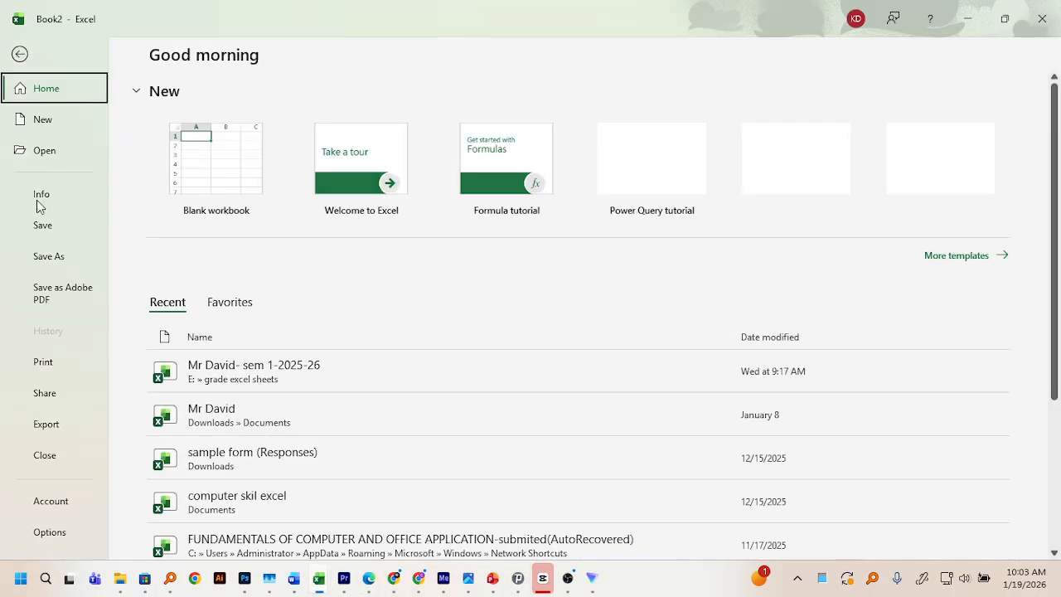
left_click(42, 531)
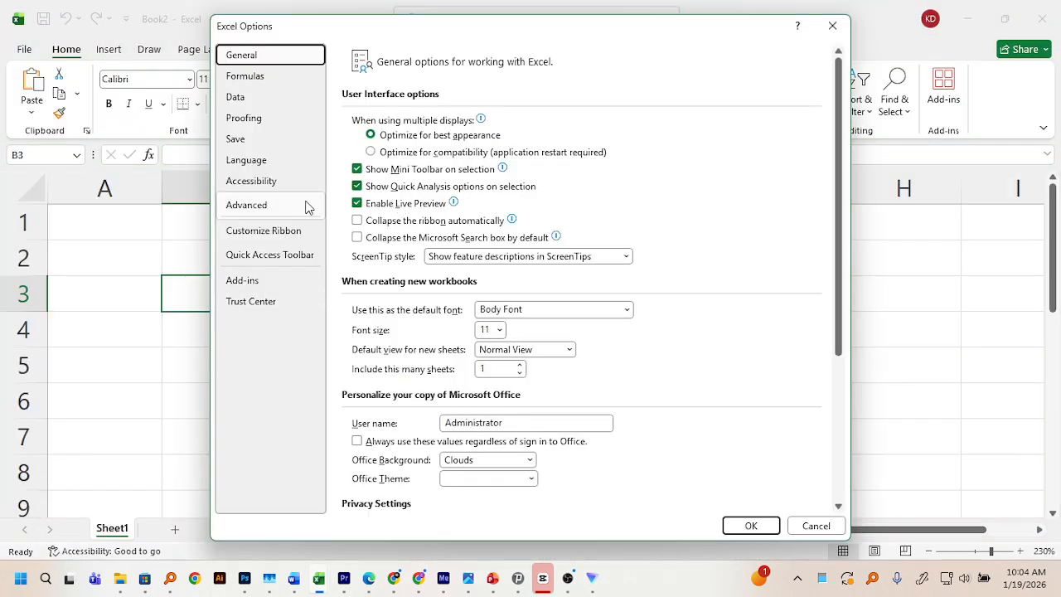
Examine the Language settings, including the installed display languages and the list of languages available to add, leaving them unchanged
left_click(282, 166)
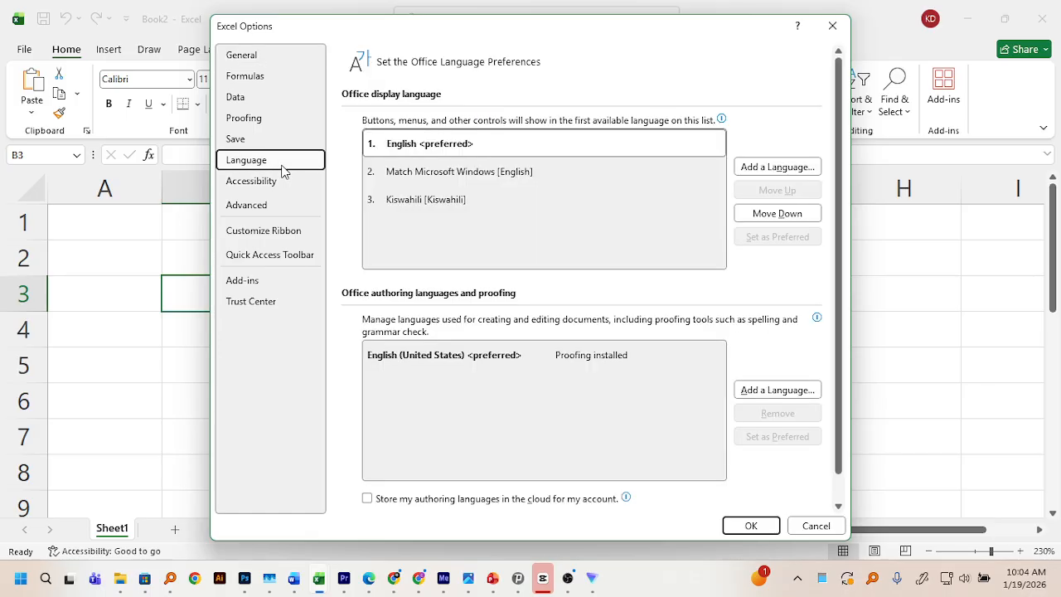
left_click(452, 174)
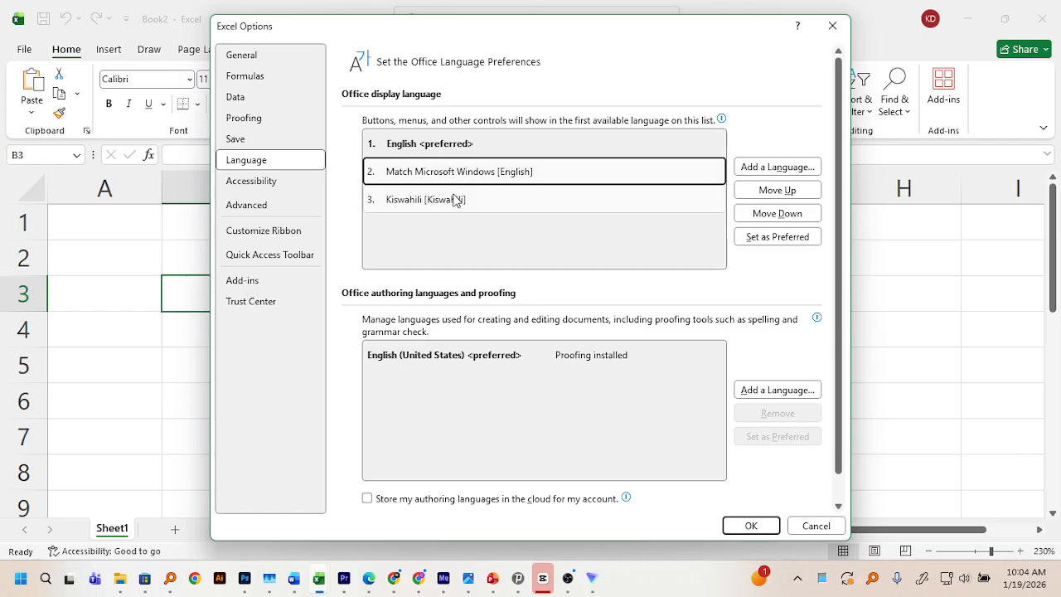
left_click(449, 208)
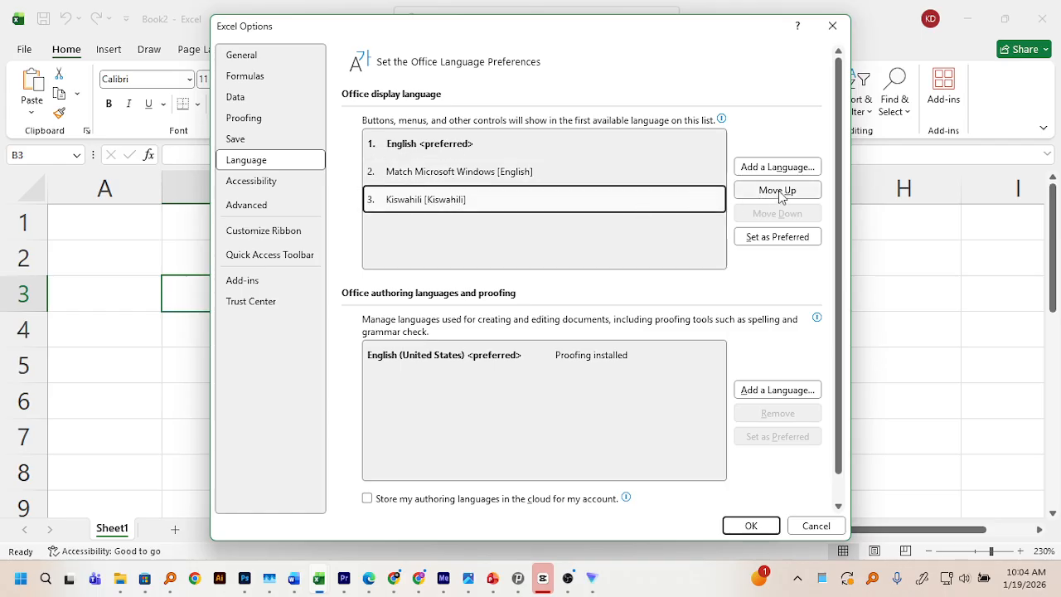
left_click(790, 172)
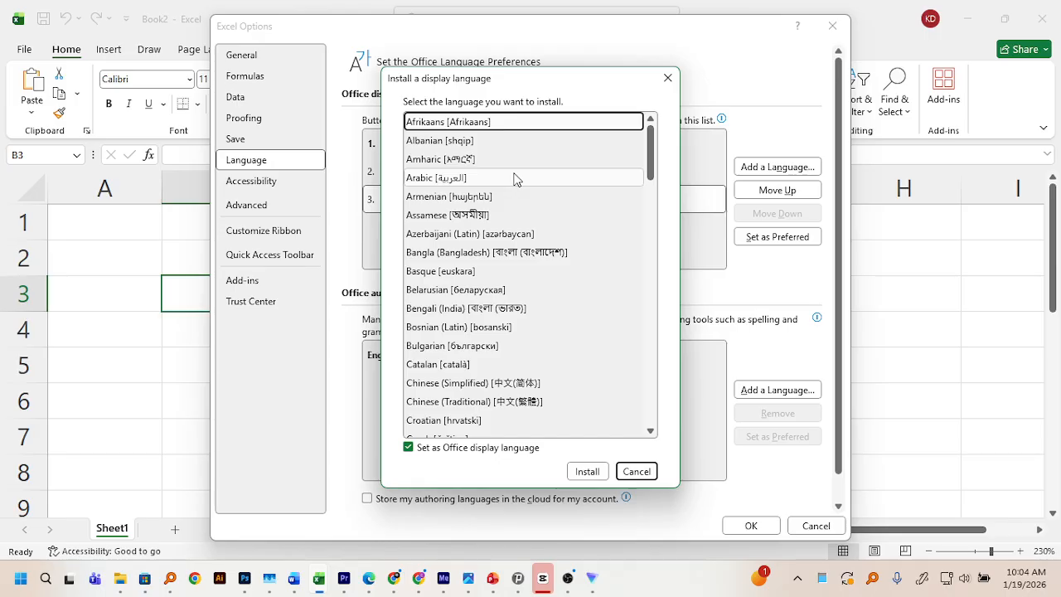
left_click(635, 477)
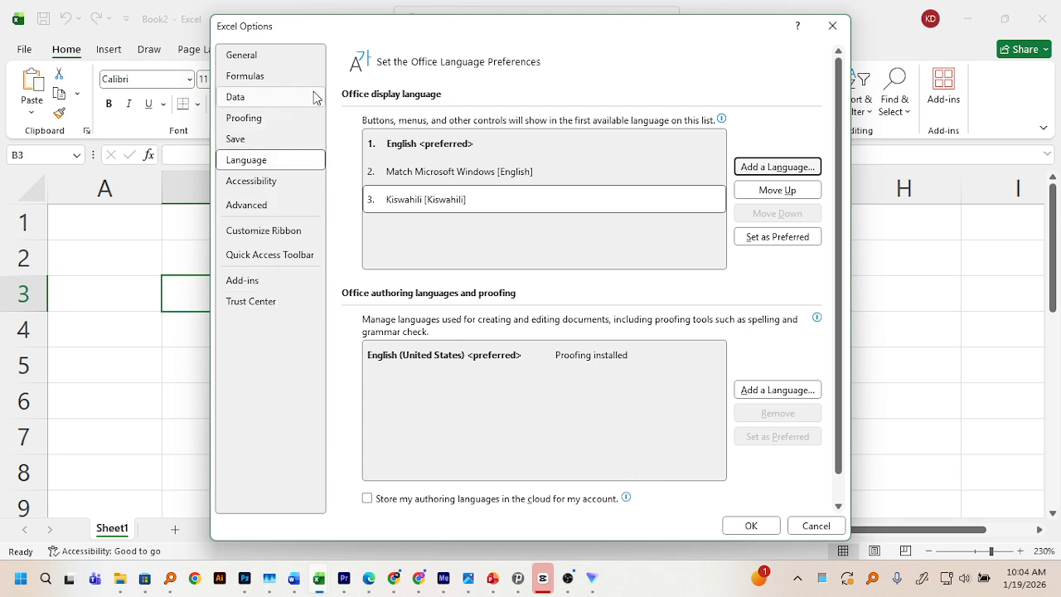
Set the AutoRecover save interval to 2 minutes in the Save options
left_click(260, 142)
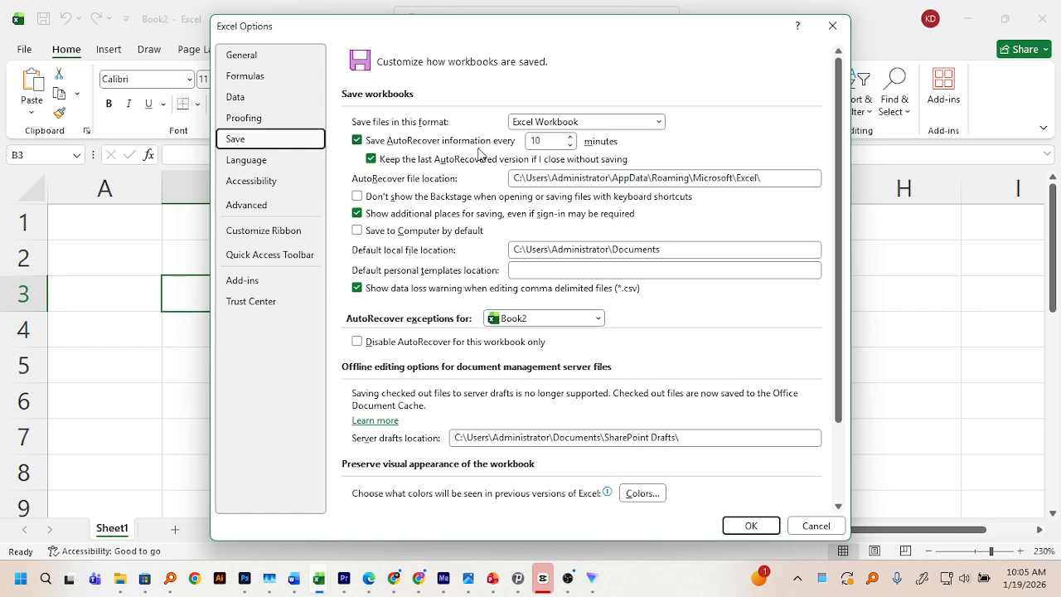
left_click(570, 145)
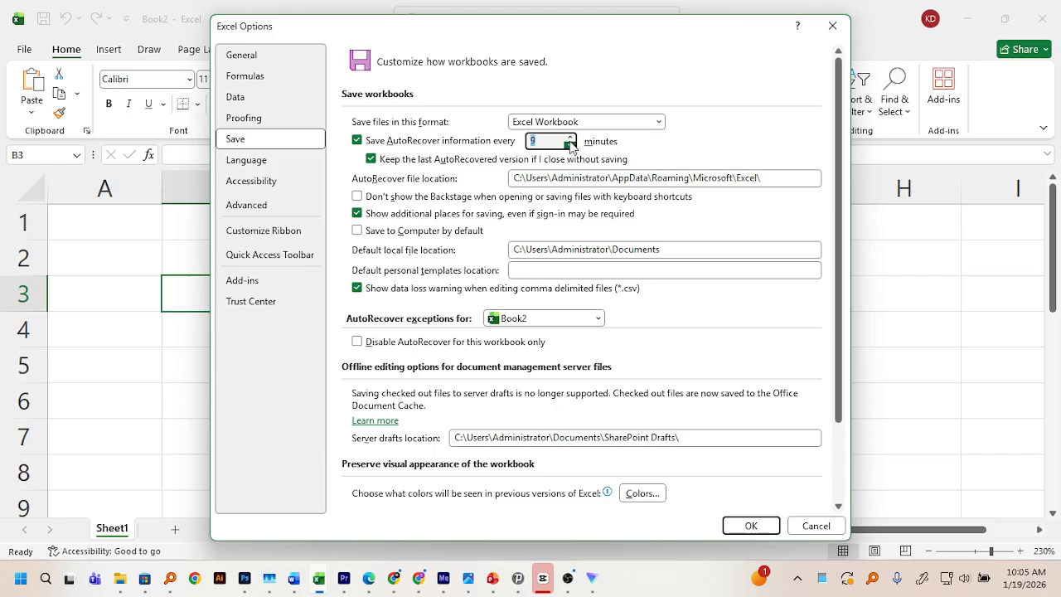
left_click(570, 145)
left_click(570, 145)
Look through the remaining Save options and the previous-version color palette, and apply the Excel Options changes
scroll(655, 276, "down", 4)
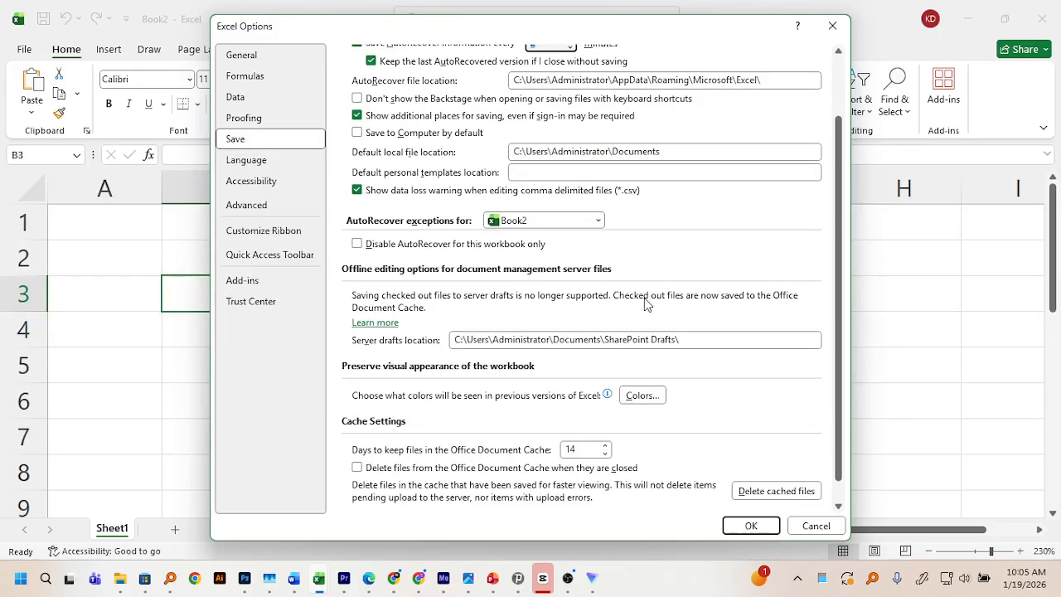
scroll(628, 286, "up", 2)
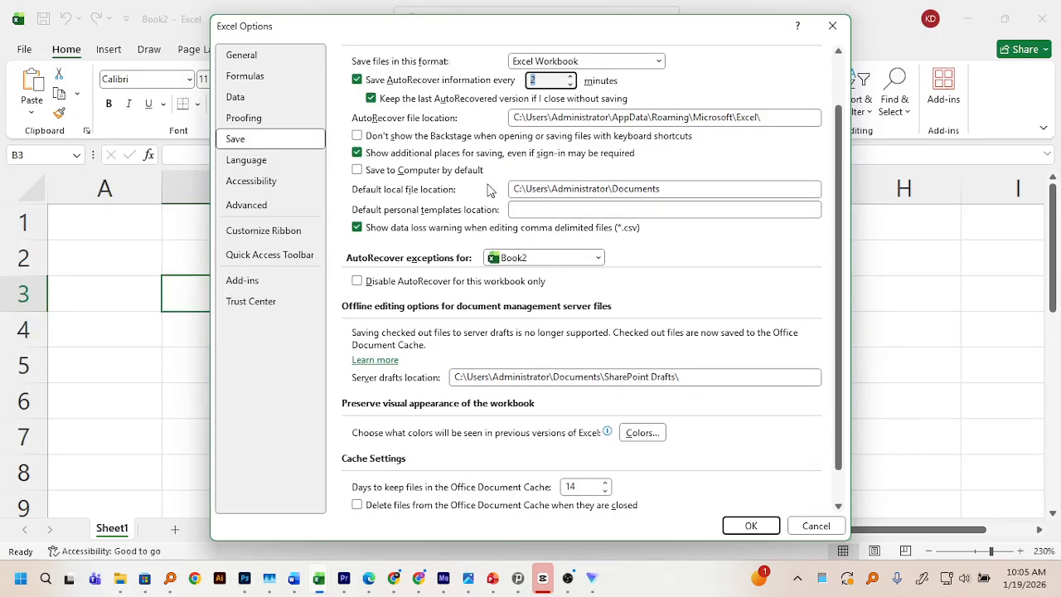
left_click(759, 122)
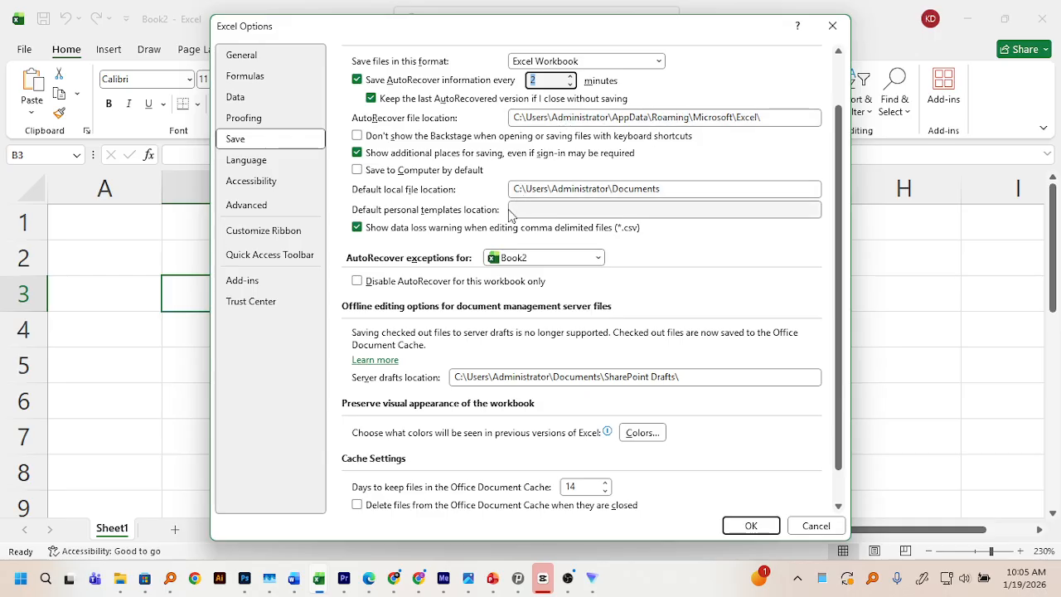
scroll(517, 208, "down", 1)
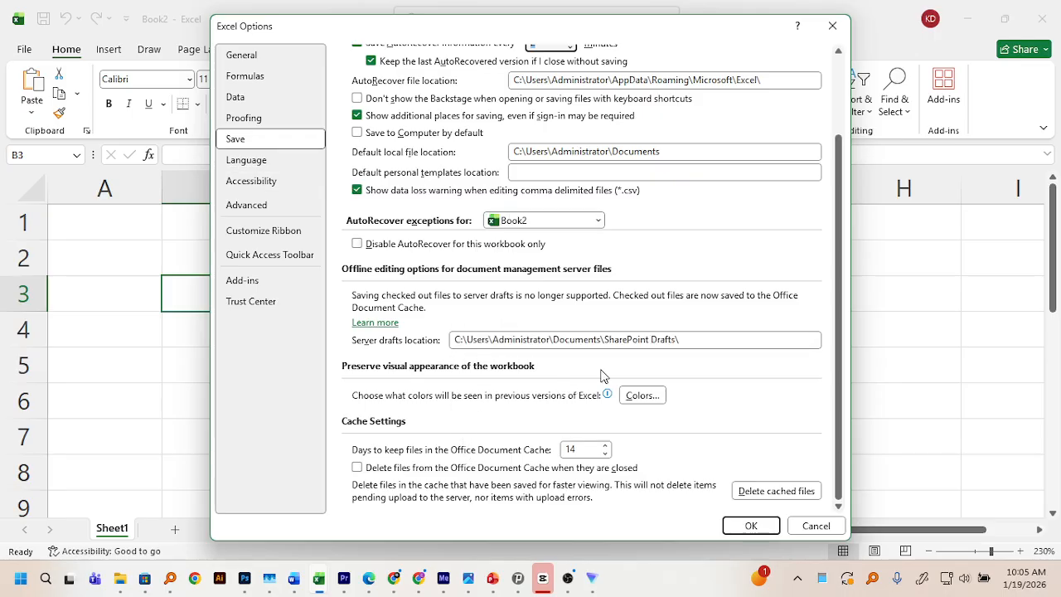
left_click(640, 396)
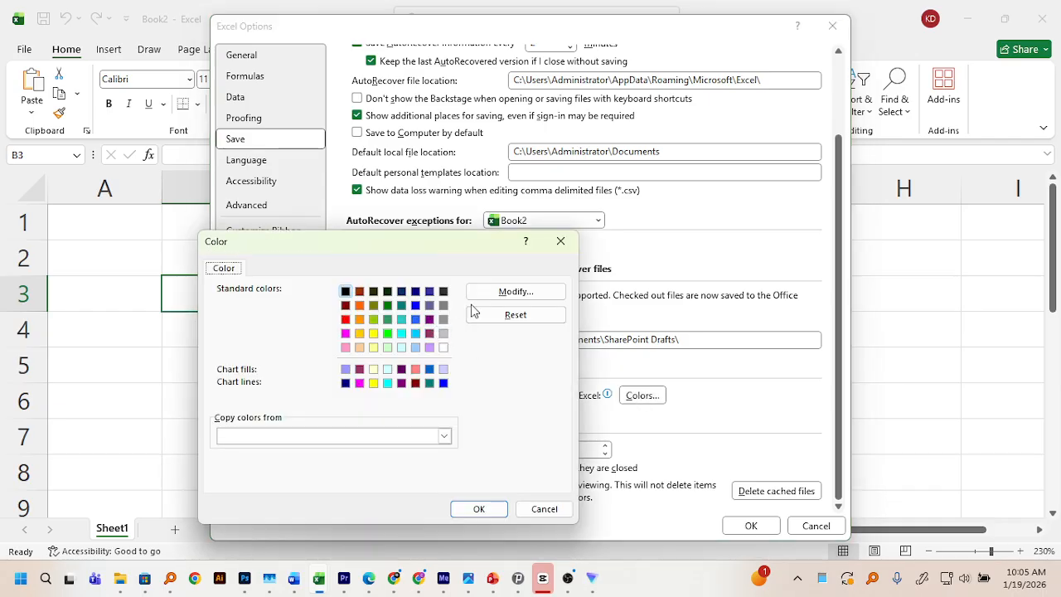
left_click(559, 240)
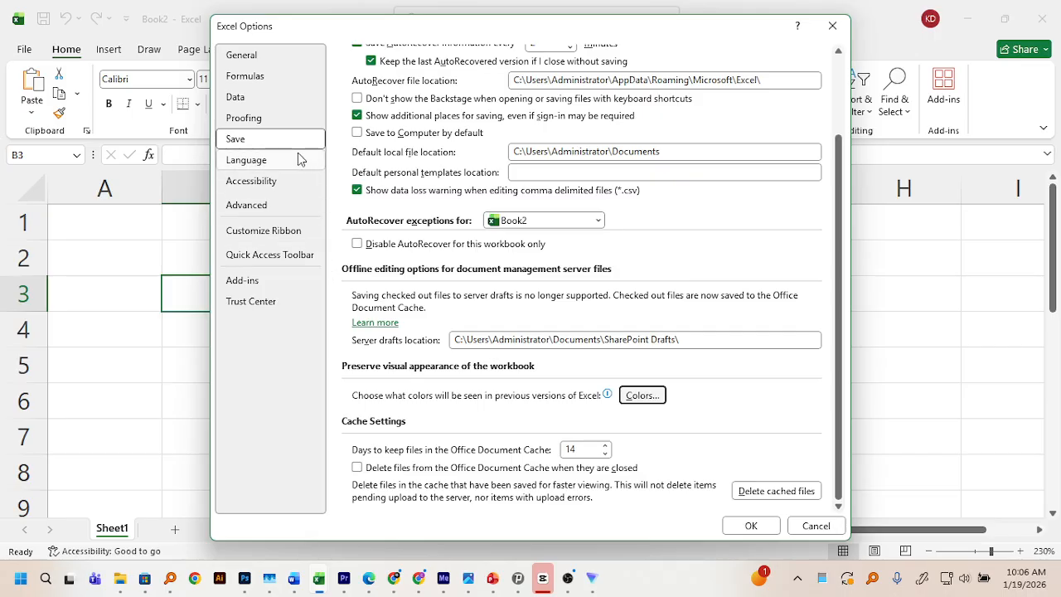
left_click(756, 528)
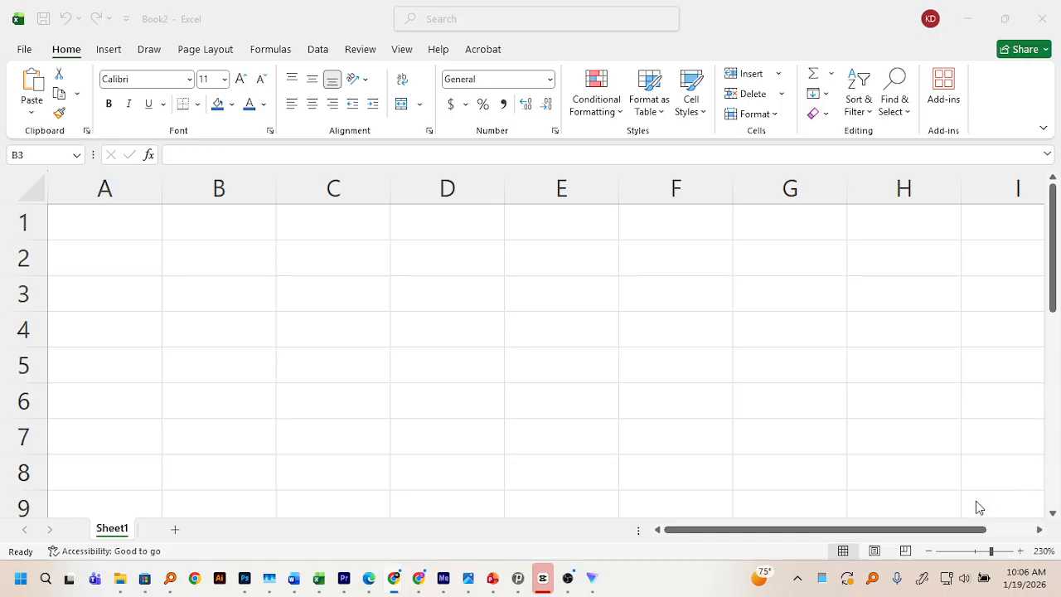
Zoom the worksheet out to 140% and select cell C3
left_click(927, 554)
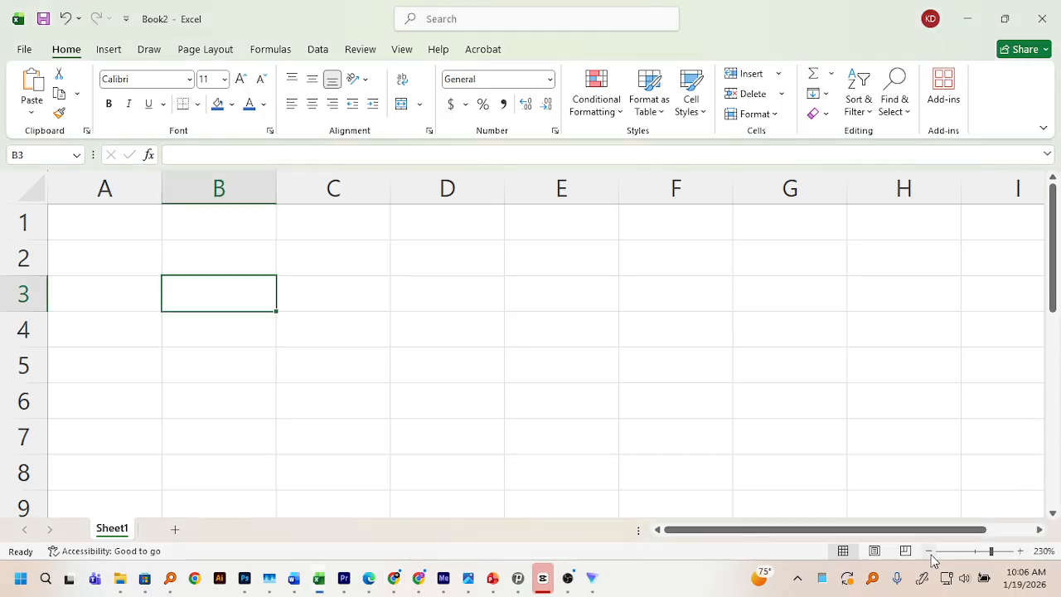
left_click(928, 552)
left_click(928, 552)
left_click(929, 552)
left_click(929, 552)
left_click(930, 552)
left_click(929, 552)
left_click(929, 552)
left_click(929, 552)
left_click(929, 552)
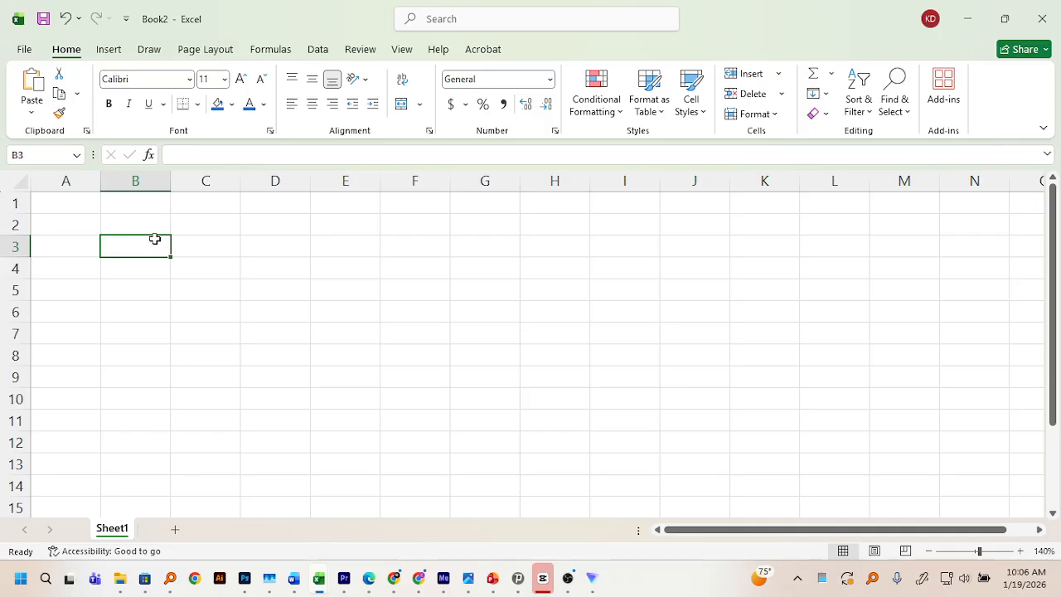
left_click(200, 251)
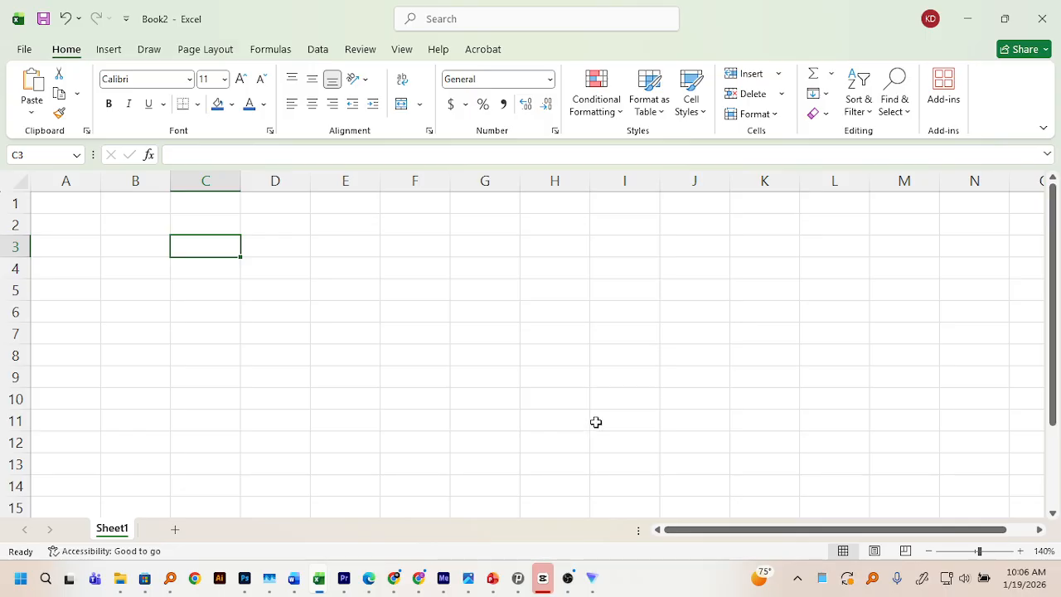
Zoom the worksheet in to 190%
left_click(1020, 551)
left_click(1020, 551)
left_click(1020, 551)
left_click(1020, 551)
left_click(1020, 551)
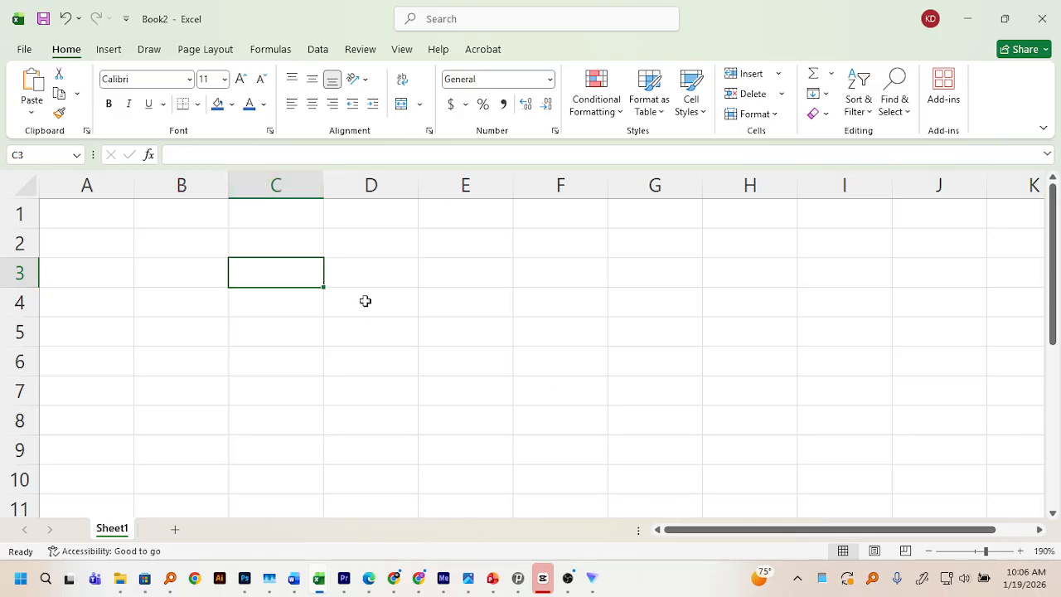
left_click(352, 271)
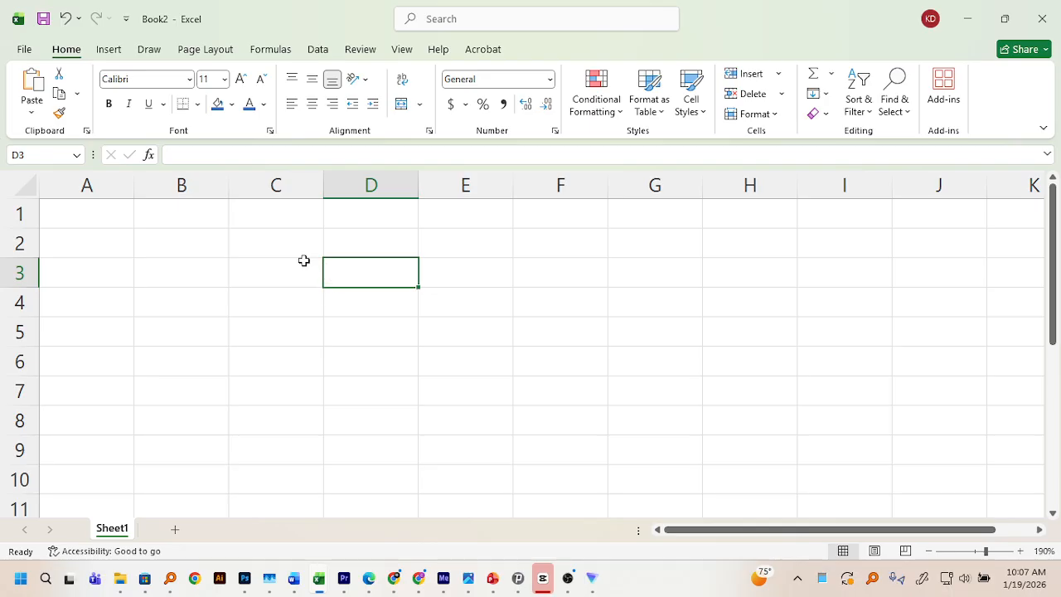
left_click(305, 263)
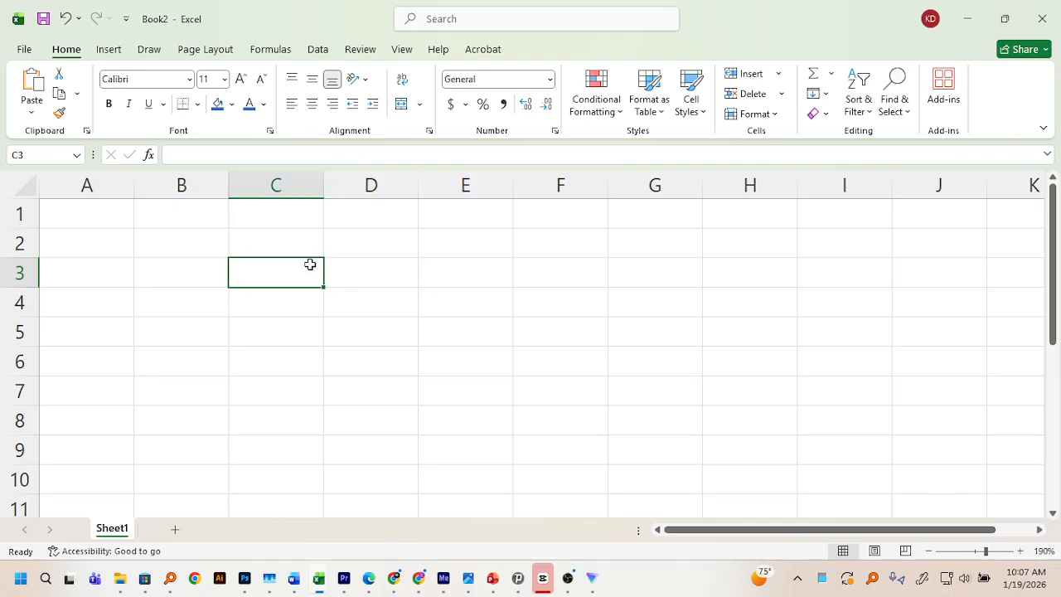
left_click(118, 219)
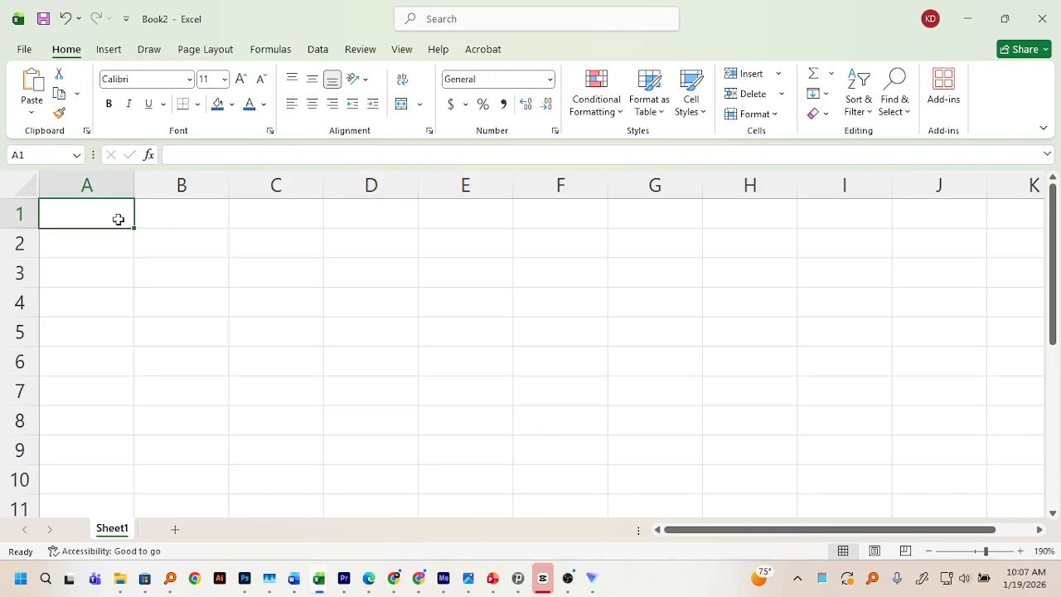
left_click(217, 222)
left_click(296, 223)
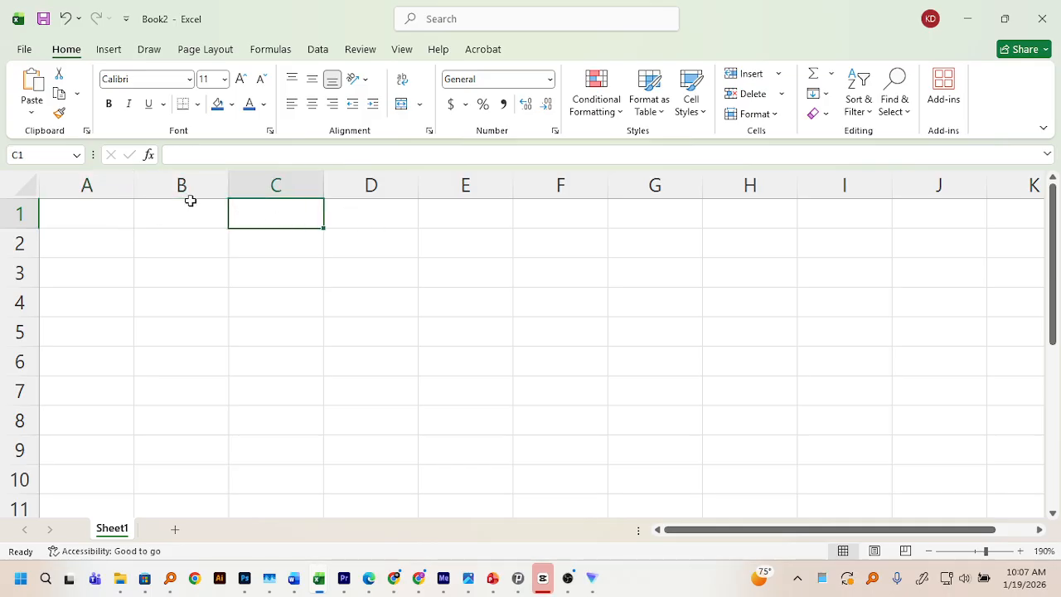
Enter the column heading Name in cell A1
left_click(103, 212)
double_click(104, 212)
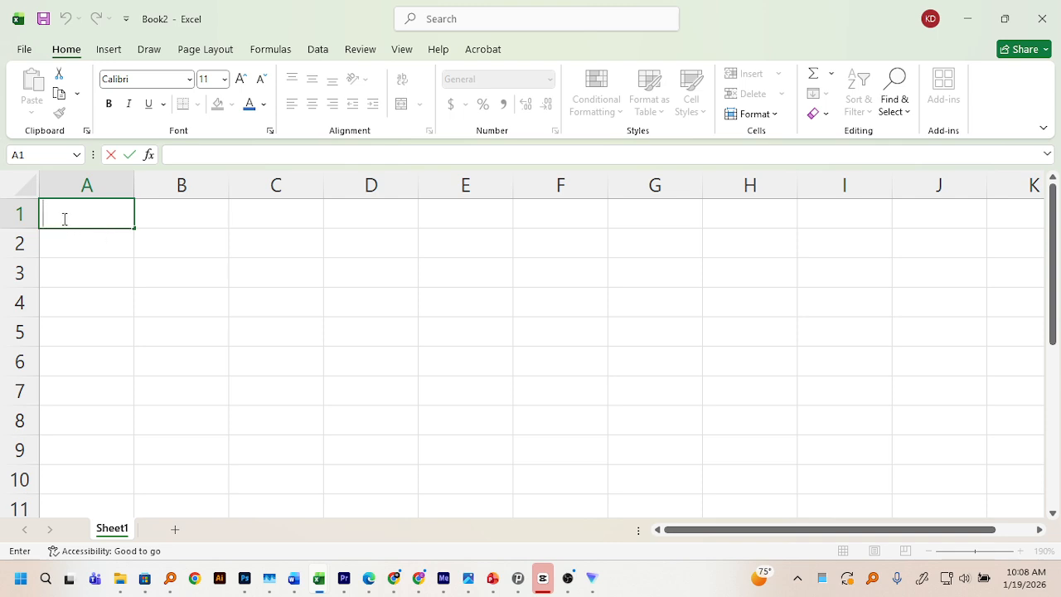
left_click(146, 217)
double_click(91, 219)
key("F2")
type("Name")
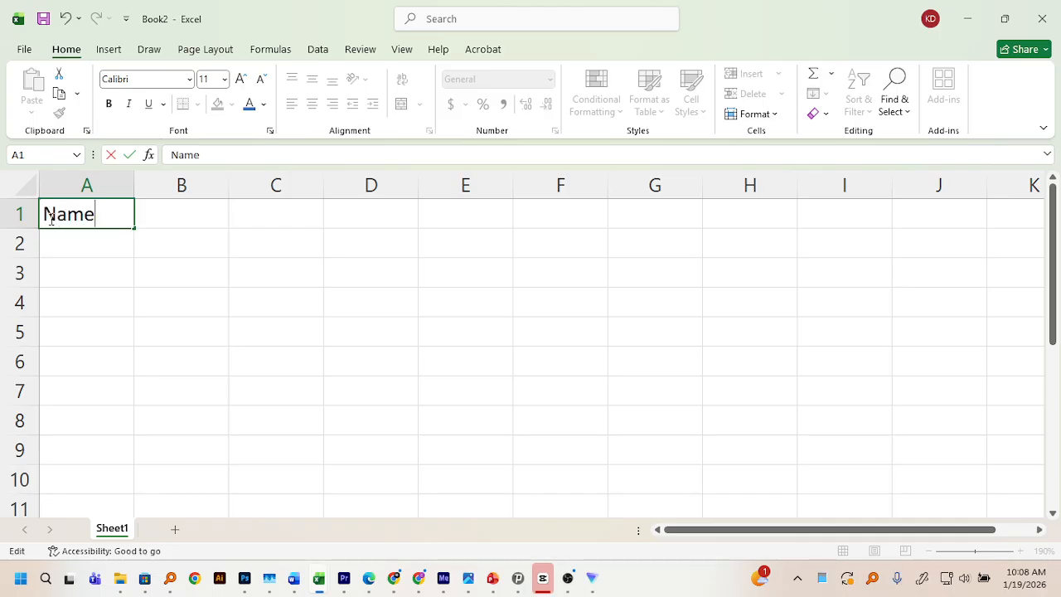
Enter the column heading Course work in cell B1
left_click(189, 213)
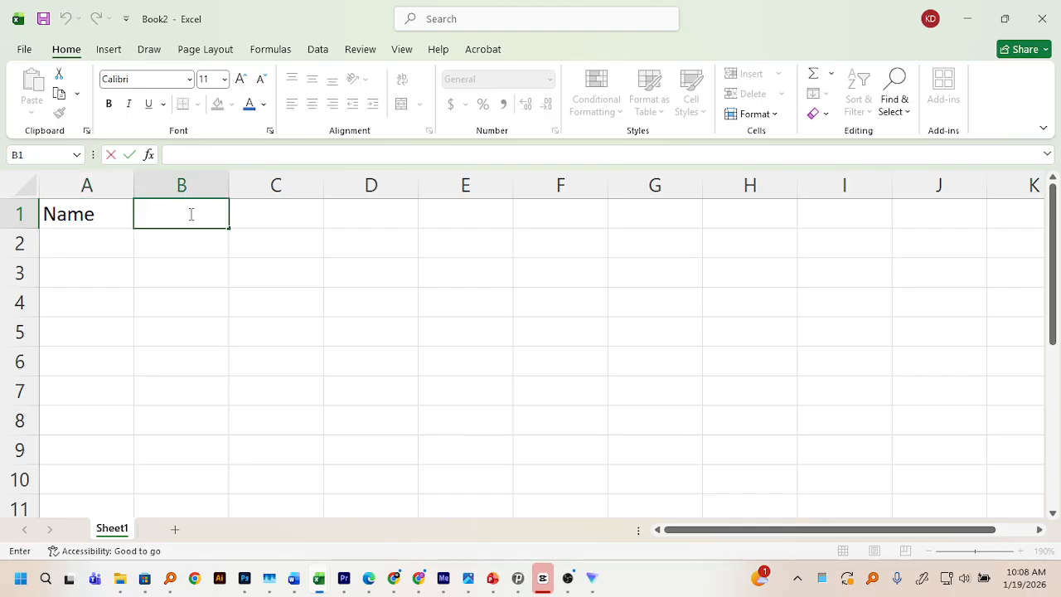
type("Cours wrok")
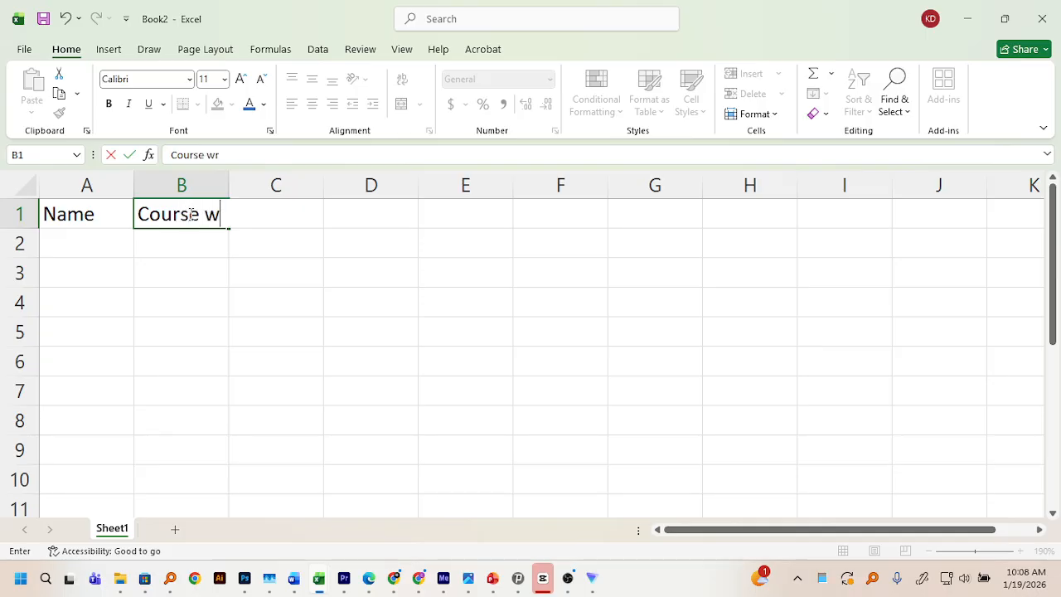
key("BackSpace")
key("BackSpace")
type("ork")
key("Tab")
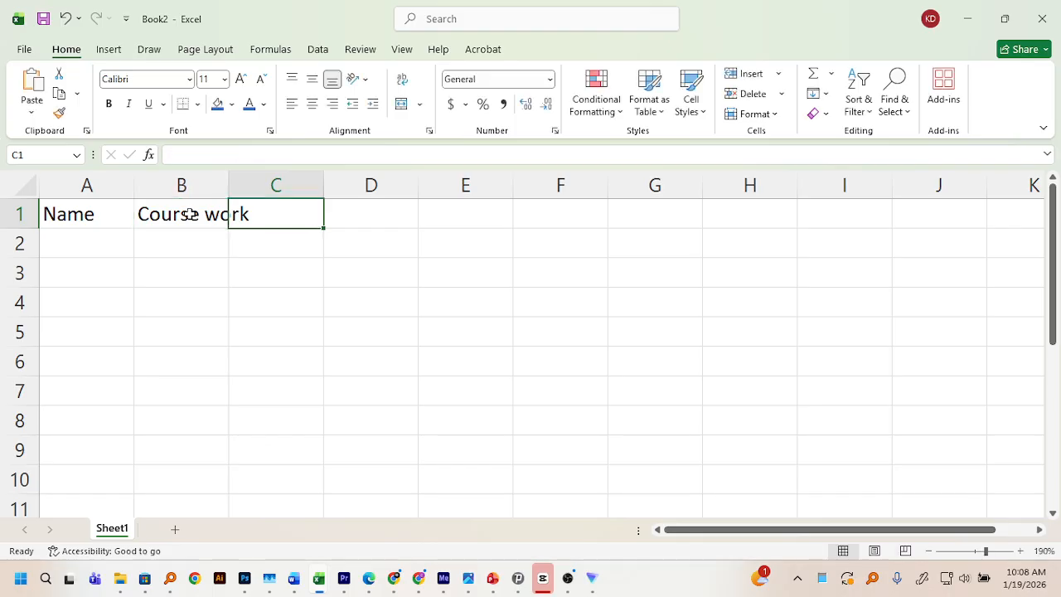
Enter the column heading Final exam mark in cell C1
type("FINAL")
key("BackSpace")
key("BackSpace")
key("BackSpace")
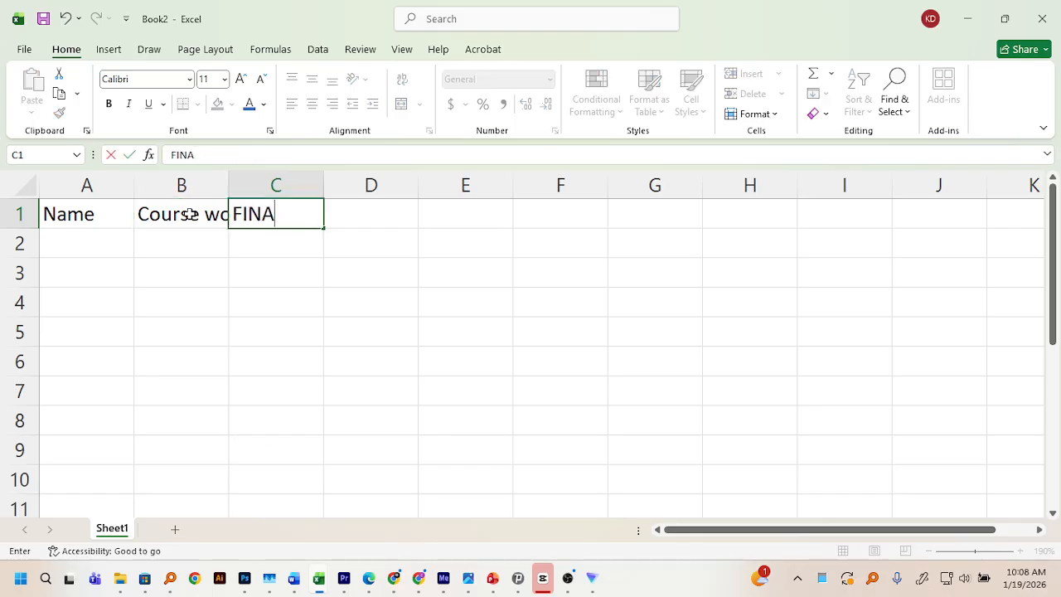
key("BackSpace")
type("inal exam mark")
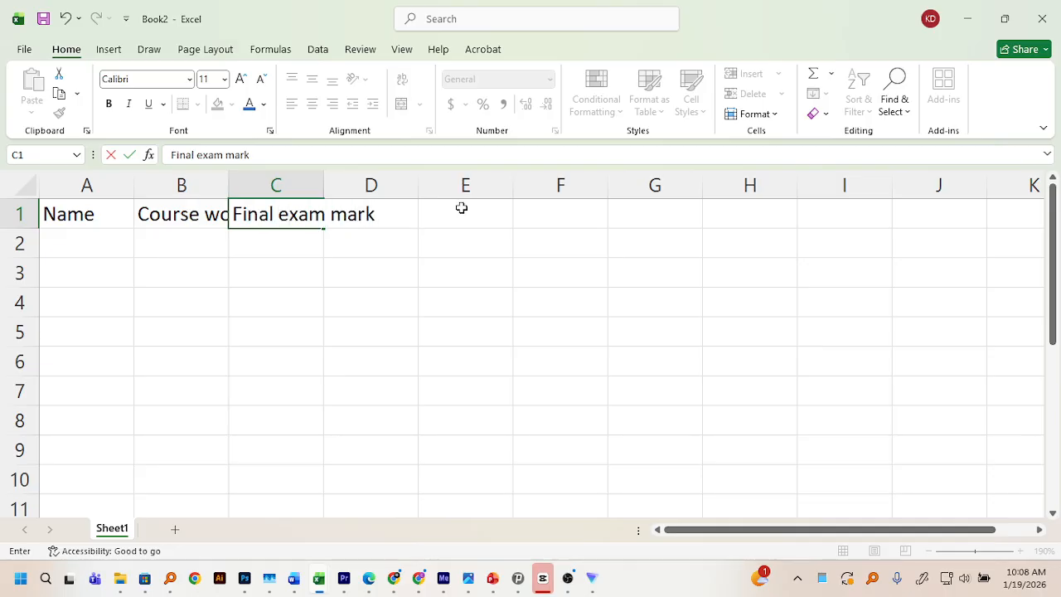
left_click(399, 281)
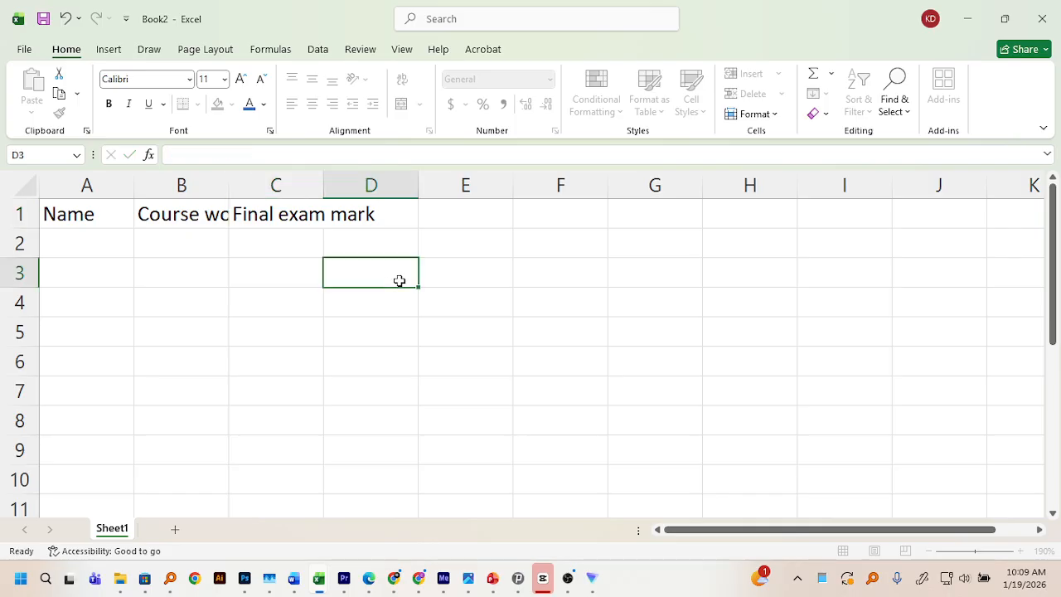
Enter the column heading Total Mark in cell D1
double_click(398, 216)
type("Total")
key("BackSpace")
type("tal Marl")
key("BackSpace")
type("k")
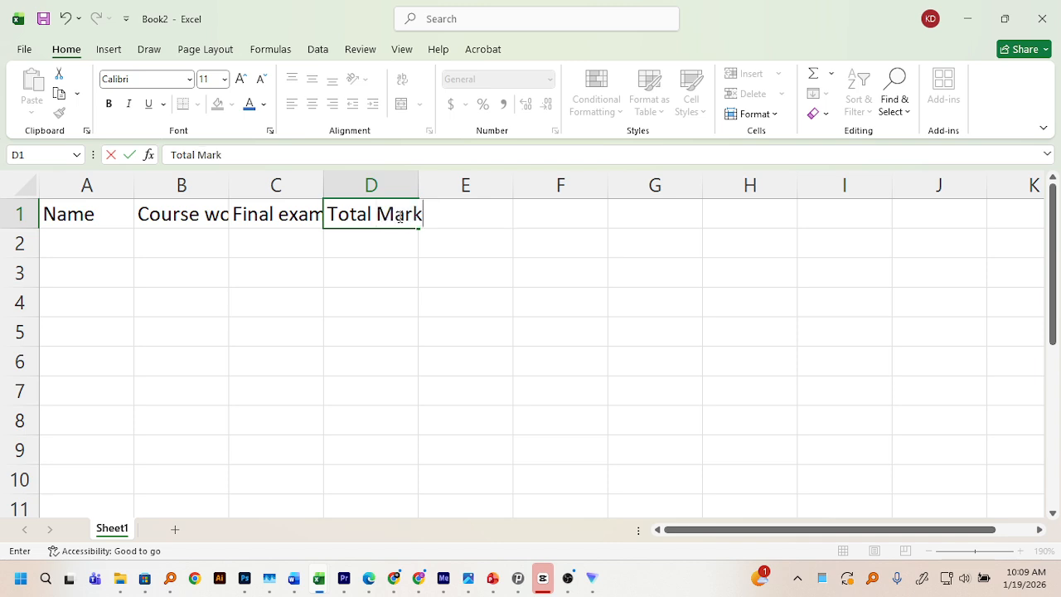
key("Tab")
Enter the column heading Grade in cell E1 and select the Name heading in A1
type("grade")
key("BackSpace")
key("BackSpace")
key("BackSpace")
key("BackSpace")
key("BackSpace")
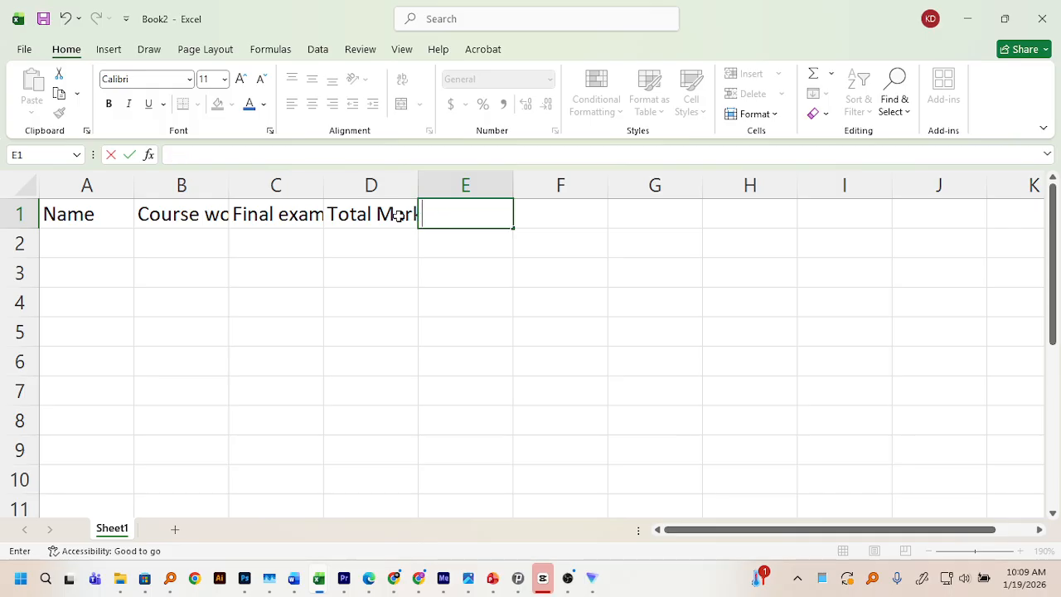
type("Grade")
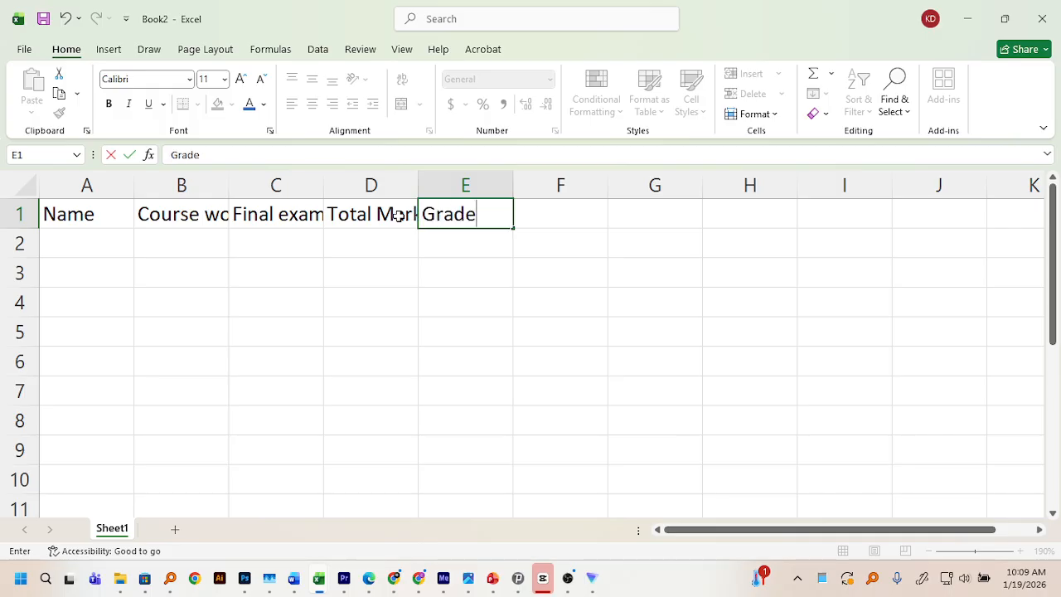
left_click(485, 293)
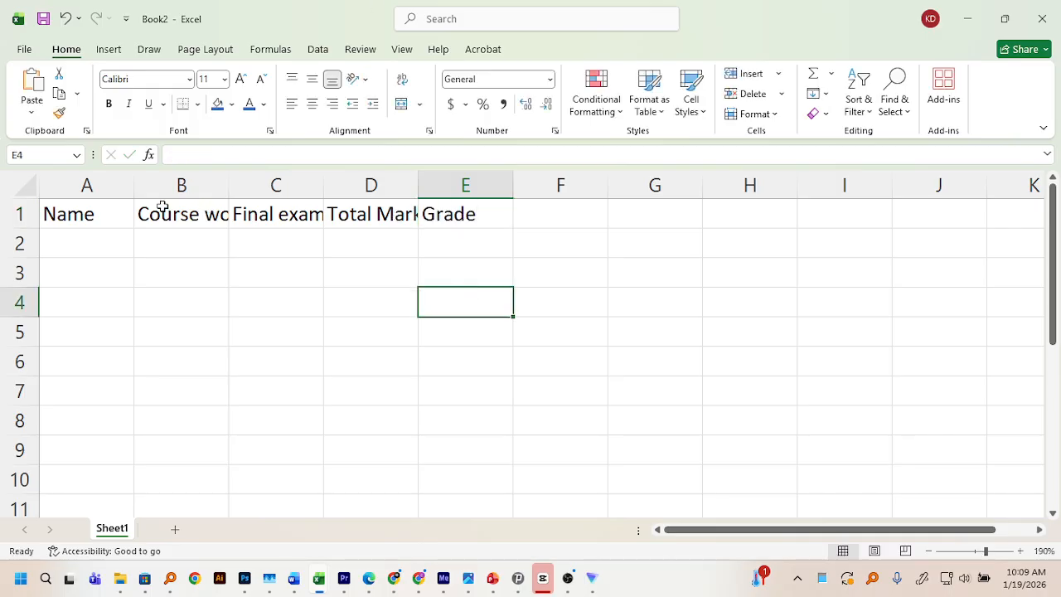
left_click(102, 213)
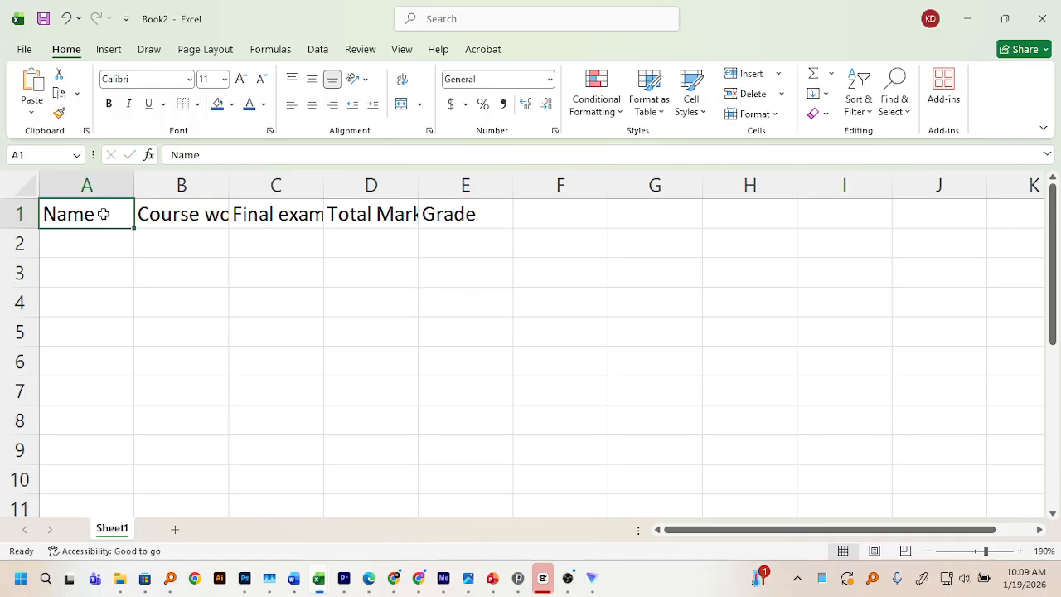
Widen columns B, C and D so the Course work, Final exam mark and Total Mark headings fit in full
left_click(170, 215)
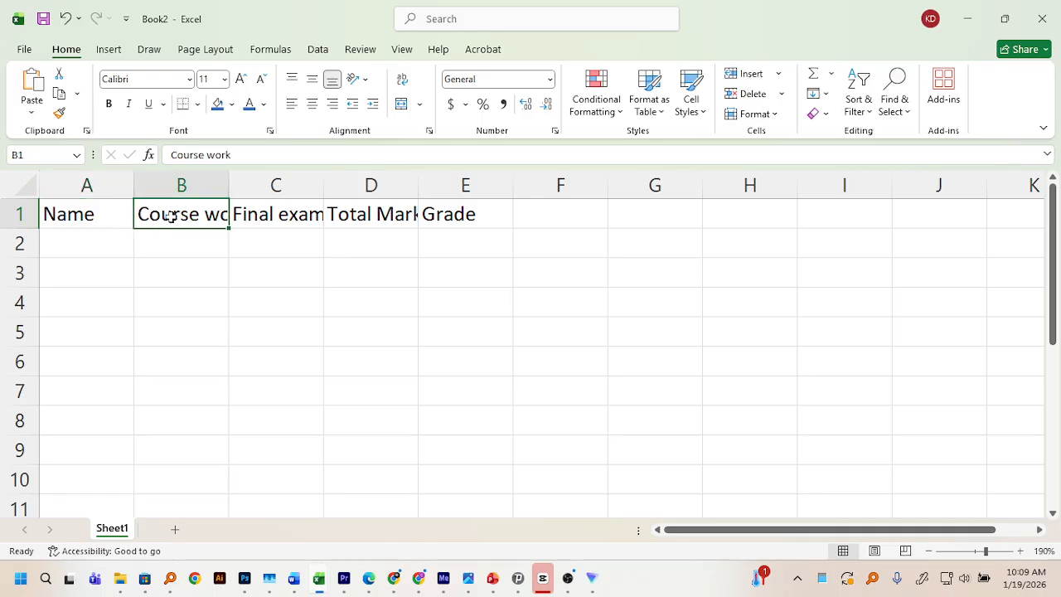
left_click(253, 216)
left_click(332, 215)
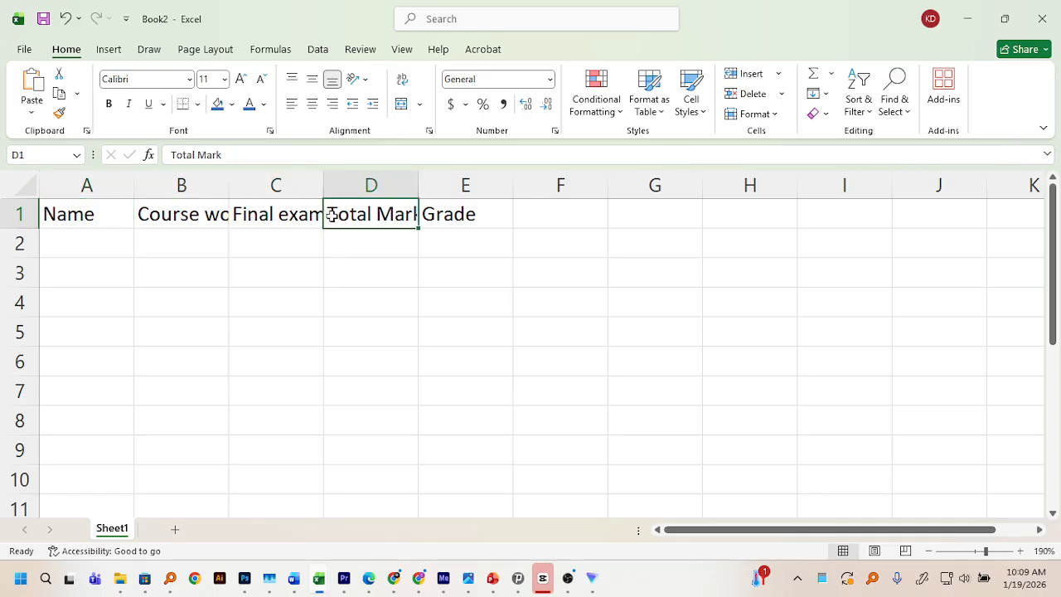
left_click(433, 213)
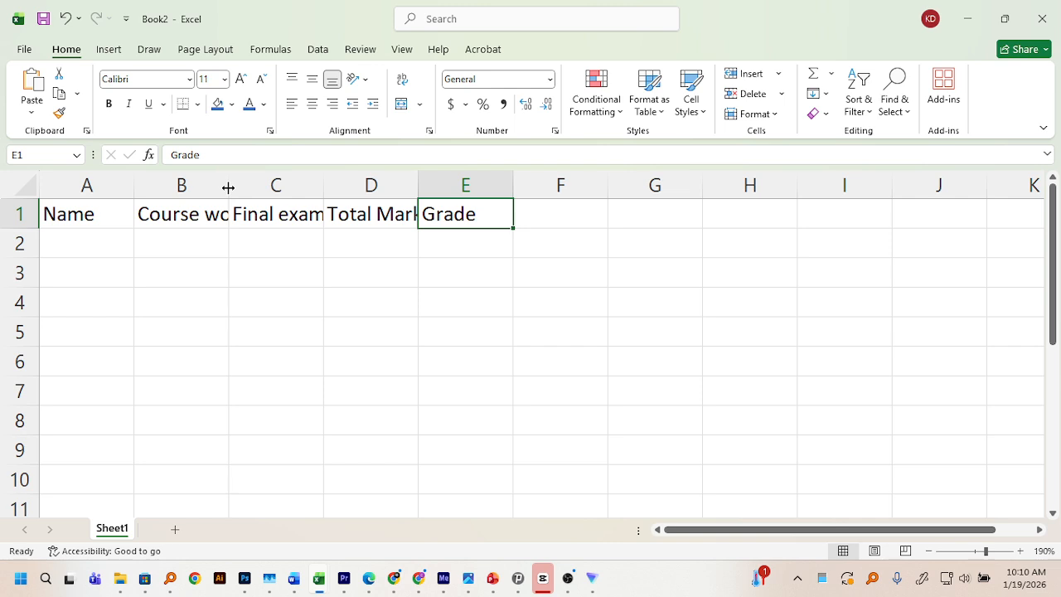
double_click(229, 185)
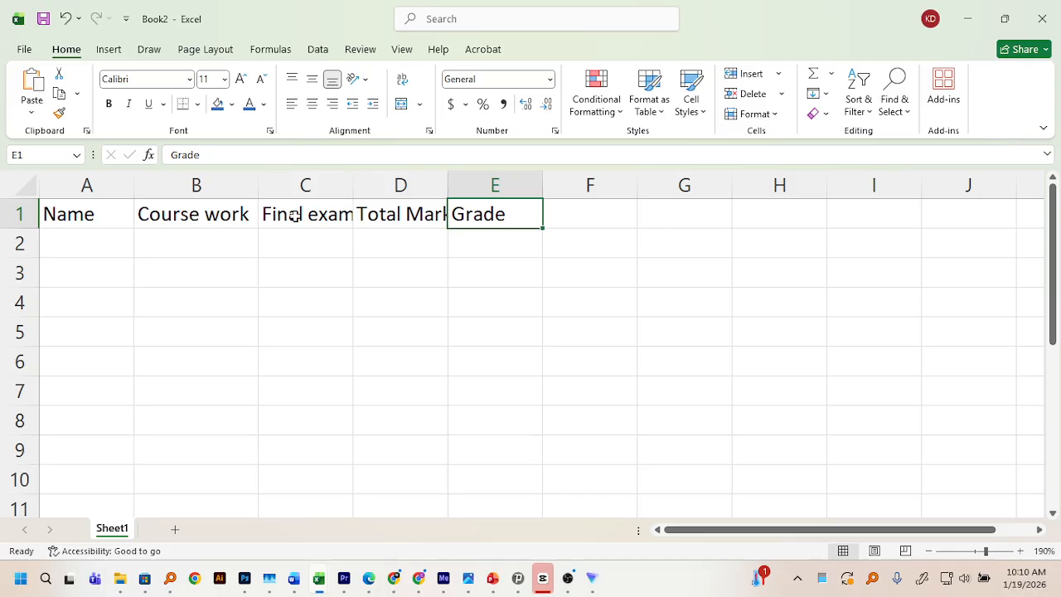
double_click(353, 185)
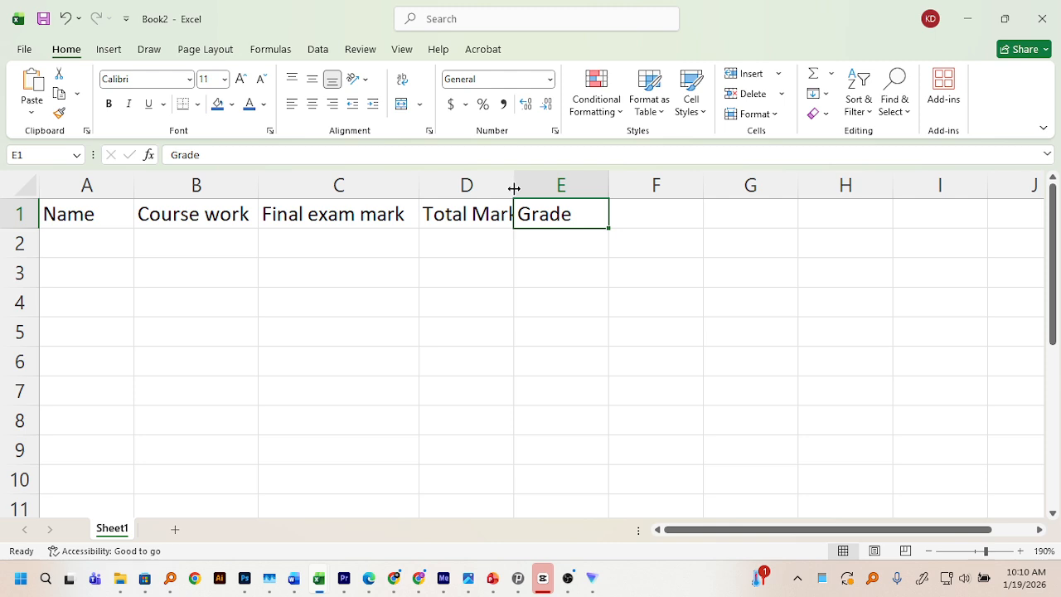
left_click_drag(513, 189, 550, 184)
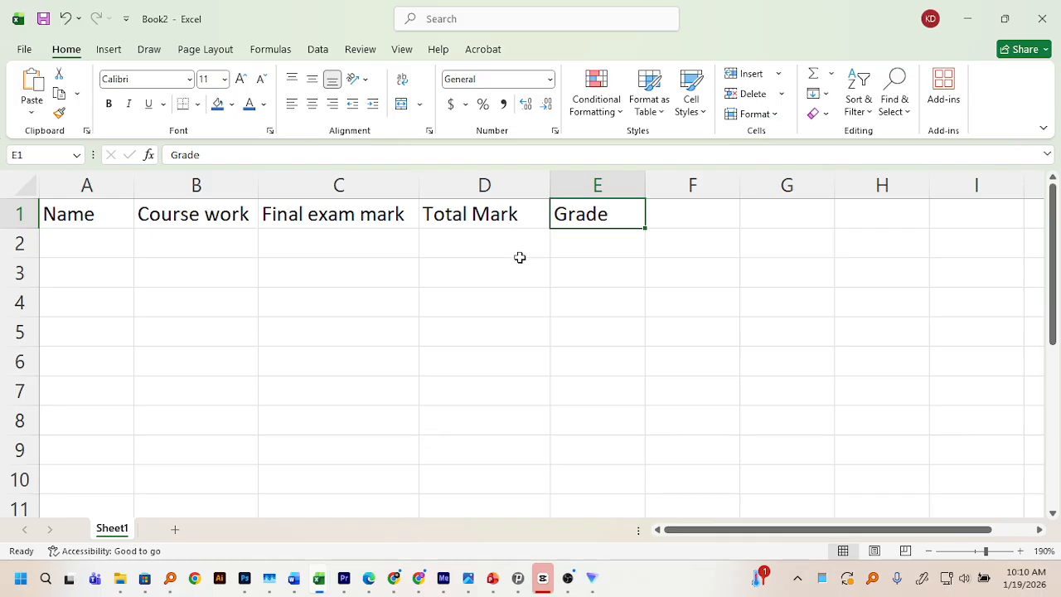
left_click_drag(546, 186, 536, 184)
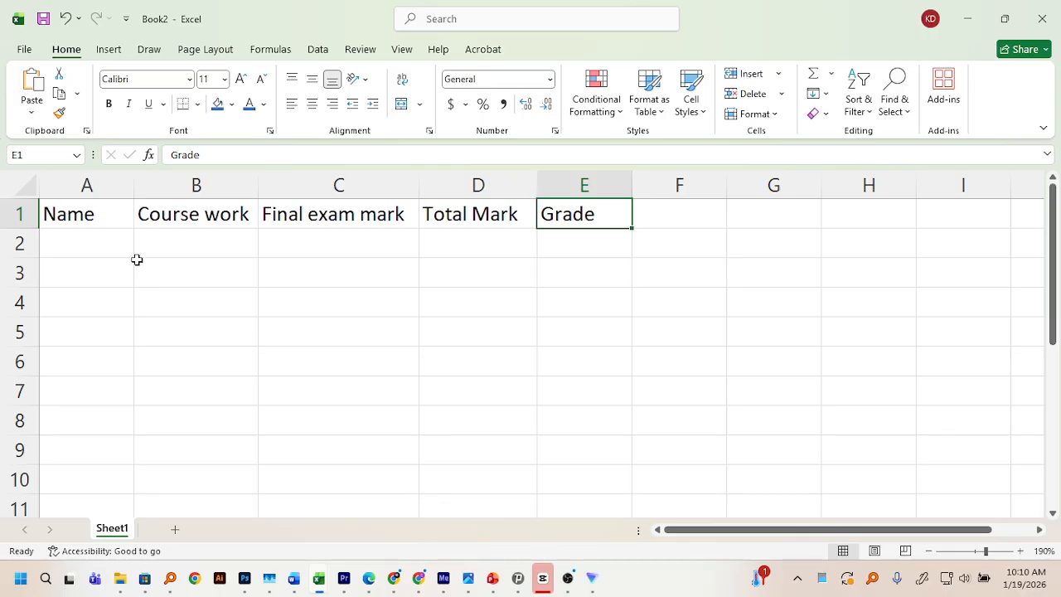
Enter the first two students' names in cells A2 and A3 under the Name heading
left_click(92, 238)
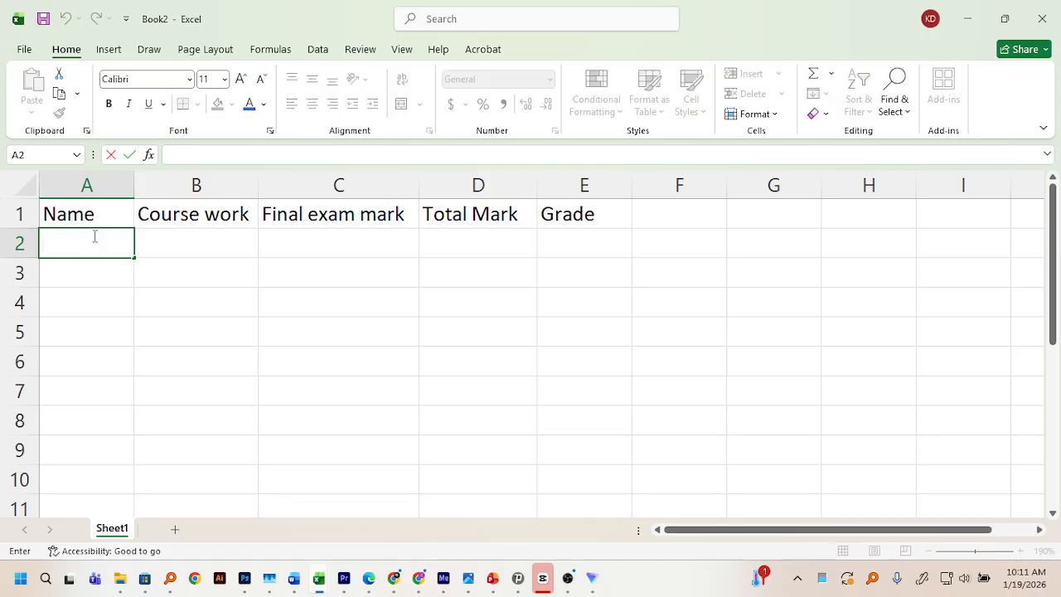
type("Okoth")
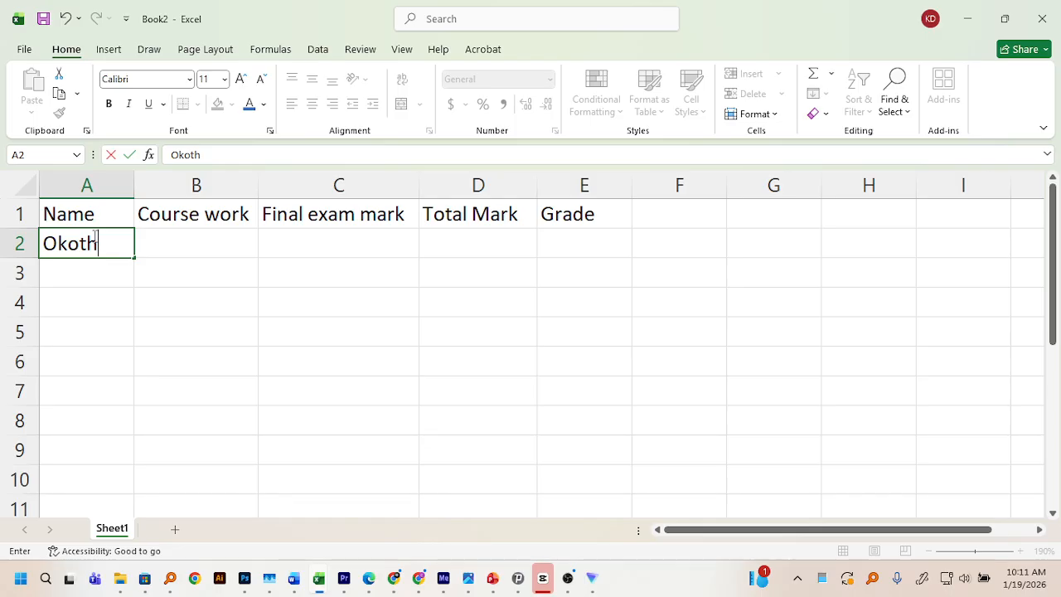
double_click(92, 278)
type("dani")
key("BackSpace")
key("BackSpace")
key("BackSpace")
key("BackSpace")
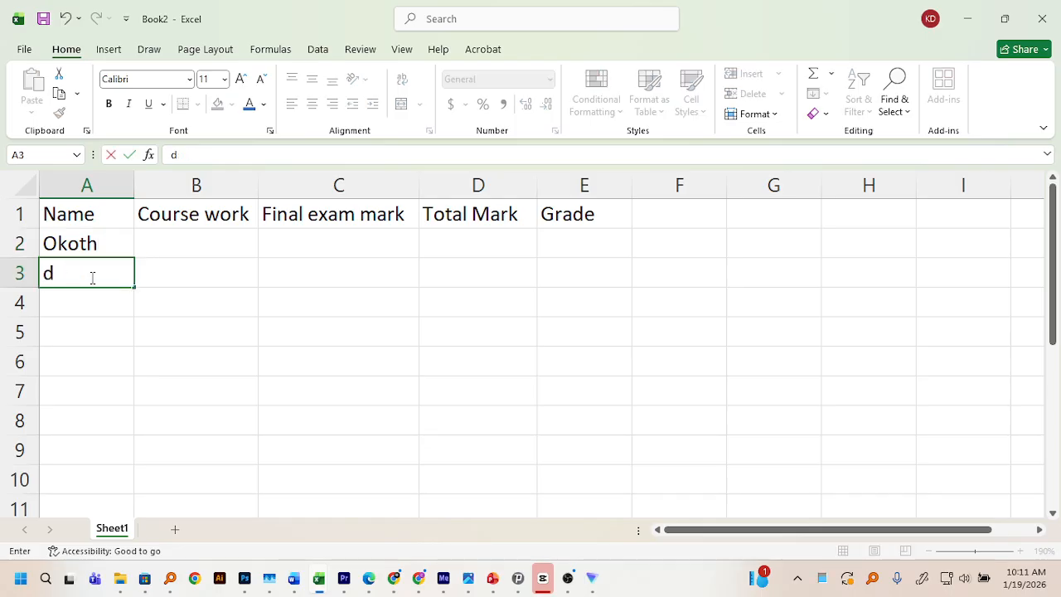
type("DA")
key("BackSpace")
type("an")
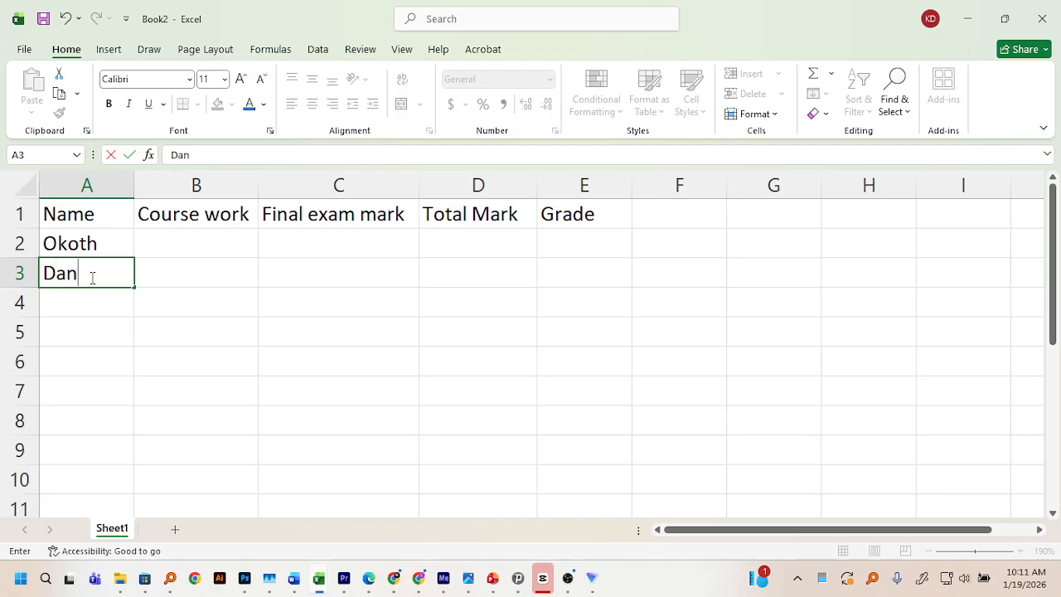
type("ile")
key("BackSpace")
key("BackSpace")
type("el")
Enter the third student's name in cell A4
double_click(59, 304)
type("Rche")
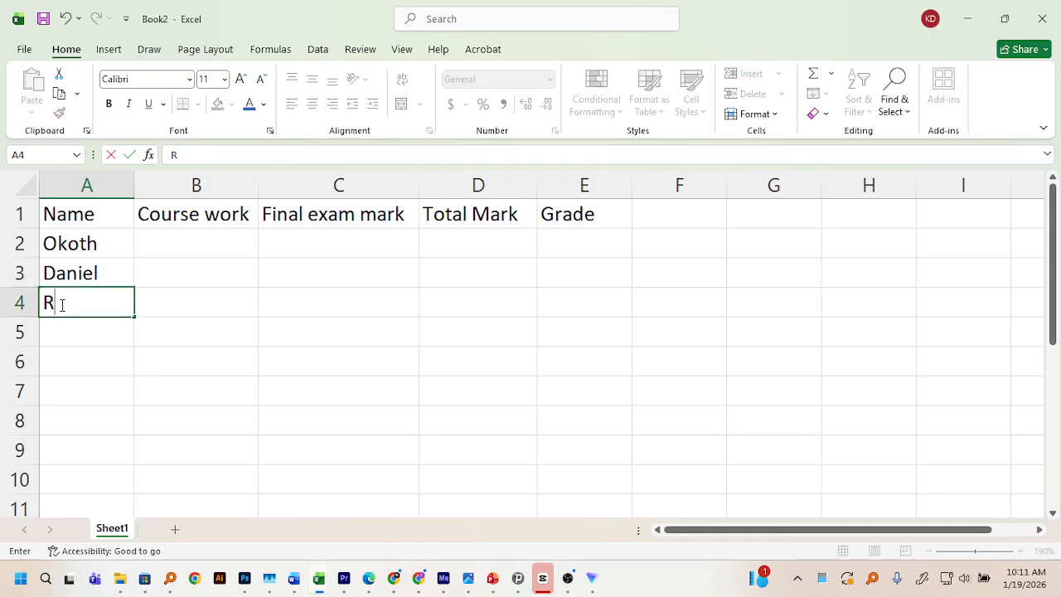
key("BackSpace")
key("BackSpace")
key("BackSpace")
type("ac")
type("hle")
key("BackSpace")
key("BackSpace")
type("el")
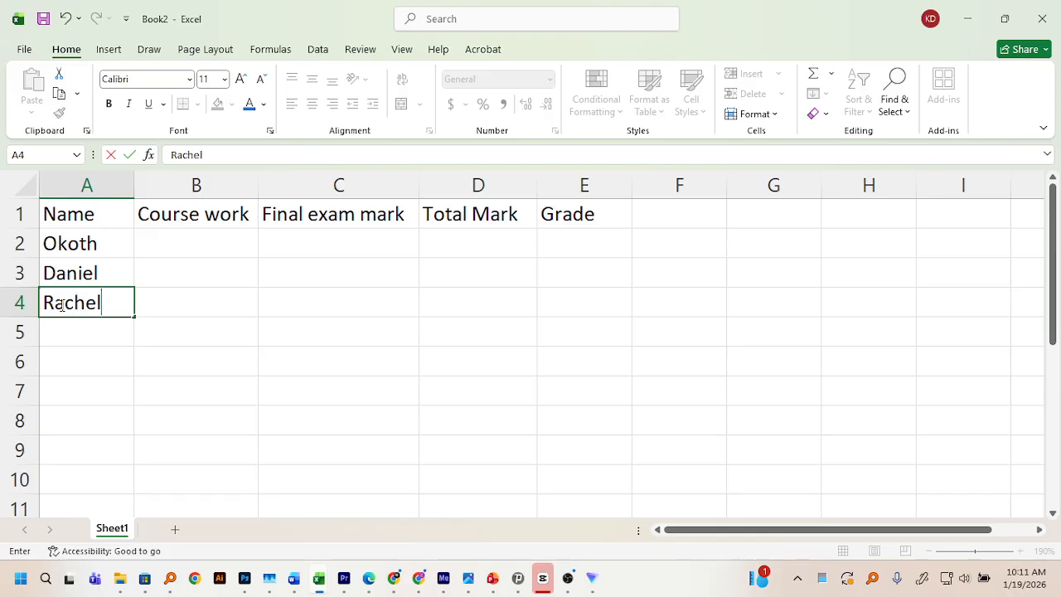
Enter the fourth and fifth students' names in cells A5 and A6
left_click(63, 332)
double_click(65, 334)
type("Mcleaod")
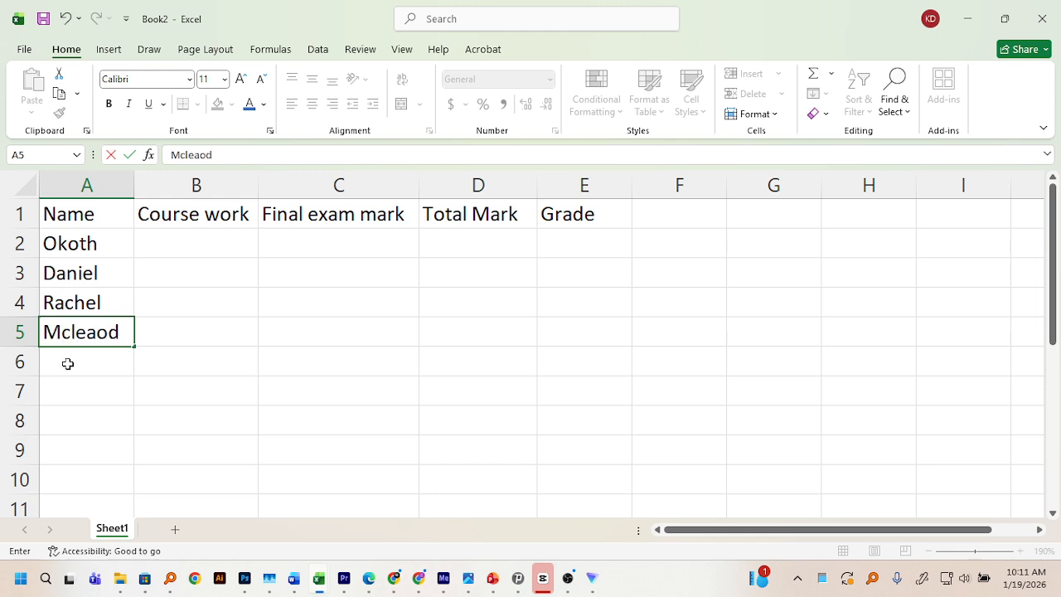
left_click(70, 362)
double_click(76, 362)
type("mos")
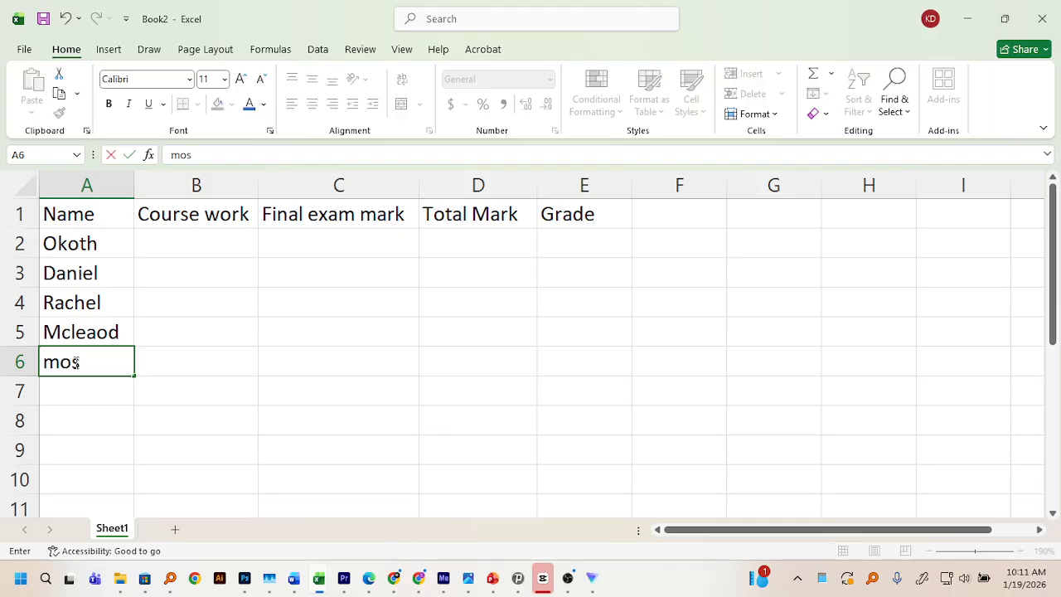
type("es")
Enter the last two students' names in cells A7 and A8
left_click(86, 390)
double_click(87, 391)
type("Evas")
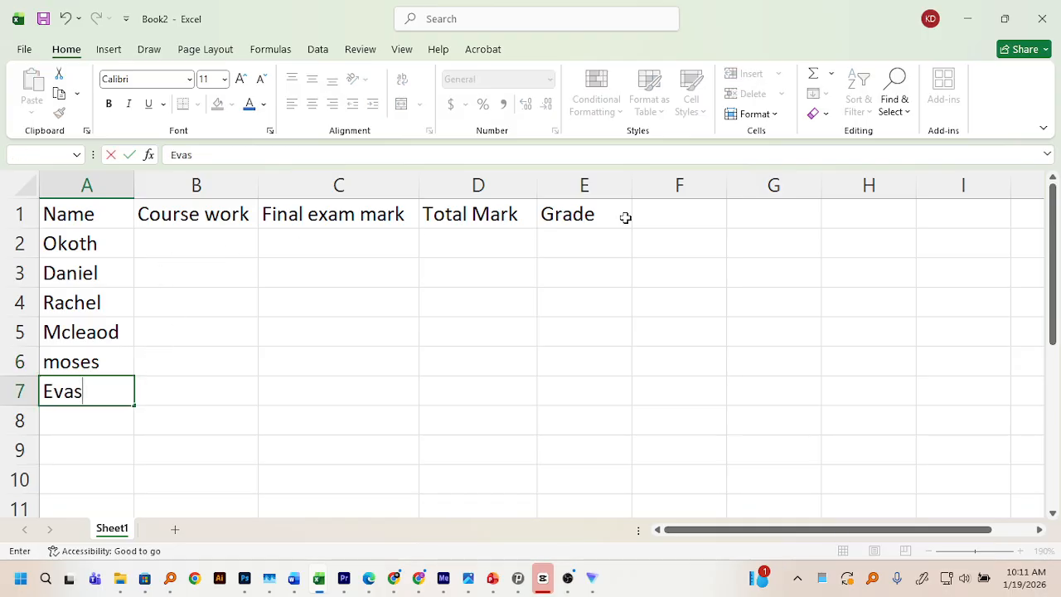
left_click(96, 422)
double_click(96, 422)
type("Viola")
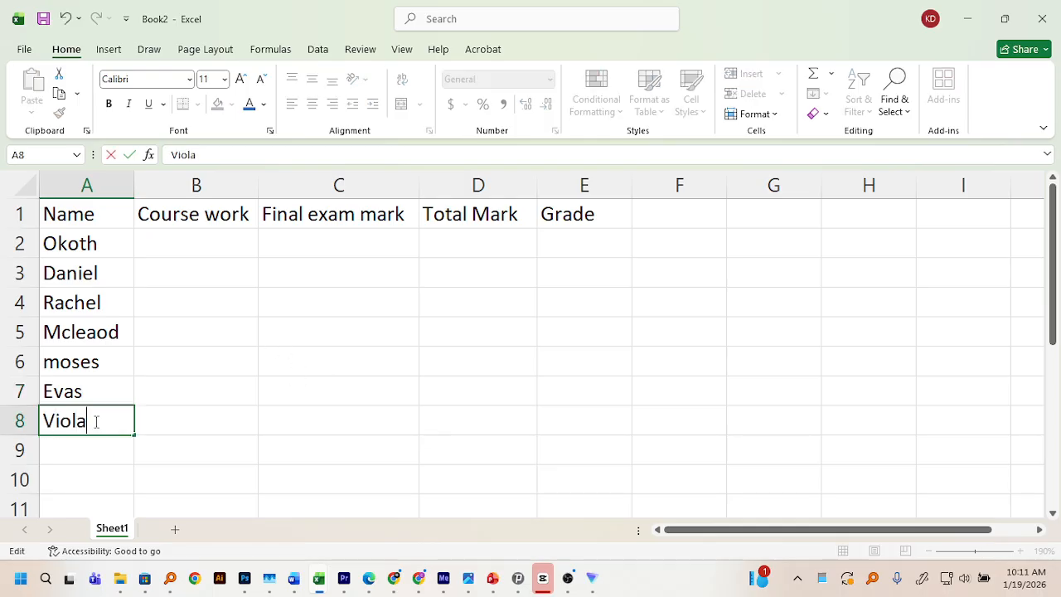
Append the maximum mark to the heading in B1 so it reads Course work/50
left_click(179, 246)
double_click(199, 234)
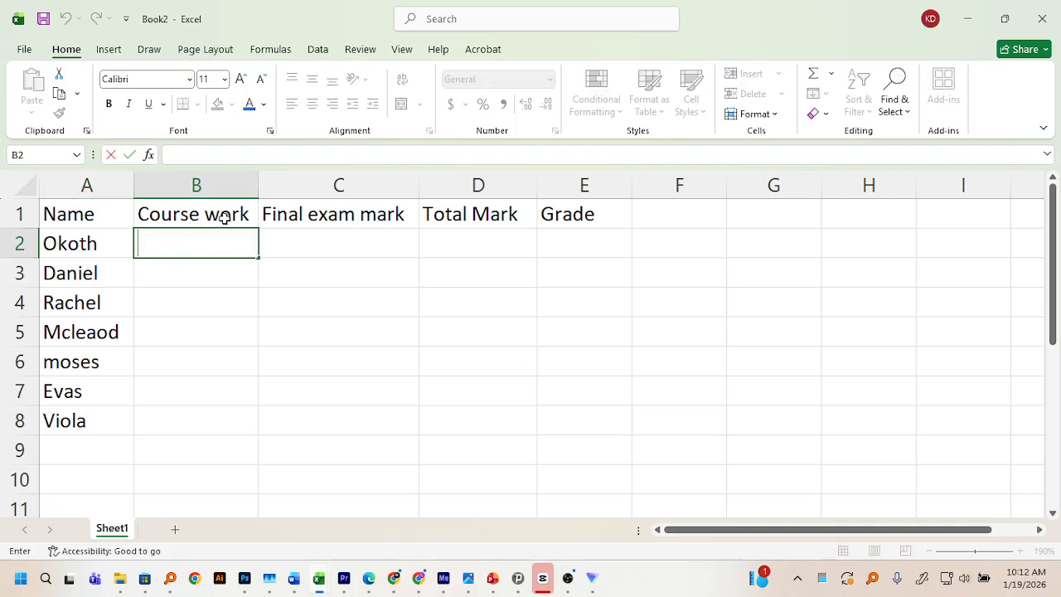
left_click(226, 217)
double_click(228, 217)
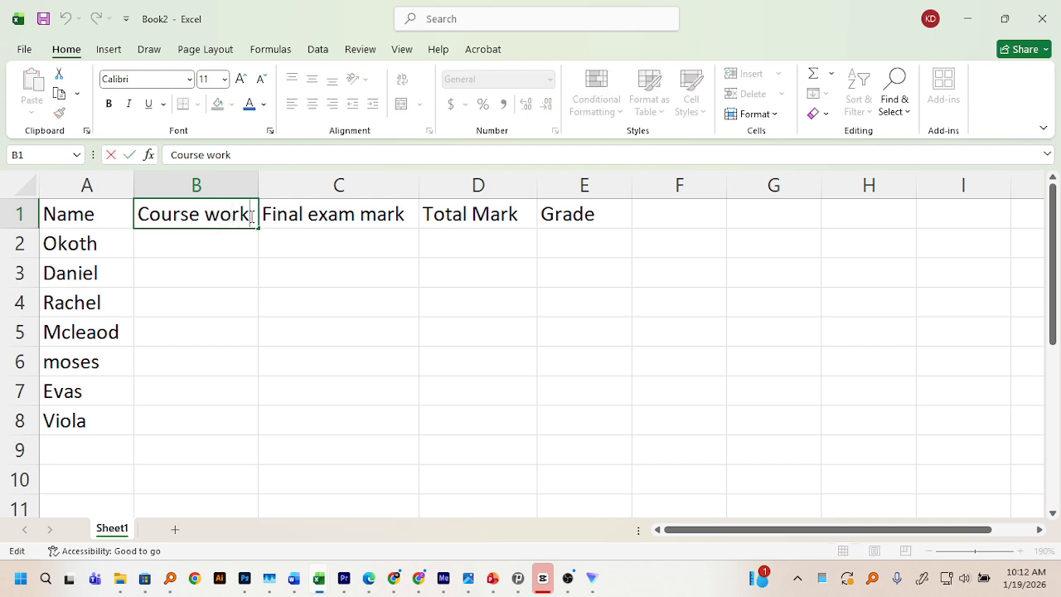
type("/50")
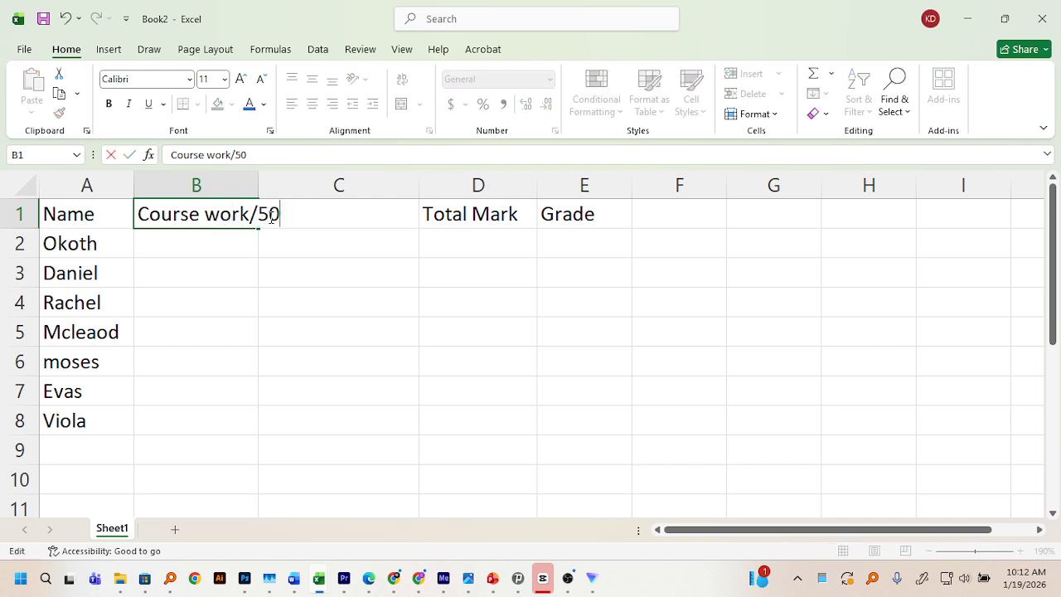
left_click(328, 268)
Append the maximum mark to the heading in C1 so it reads Final exam mark/50
left_click(372, 213)
double_click(408, 217)
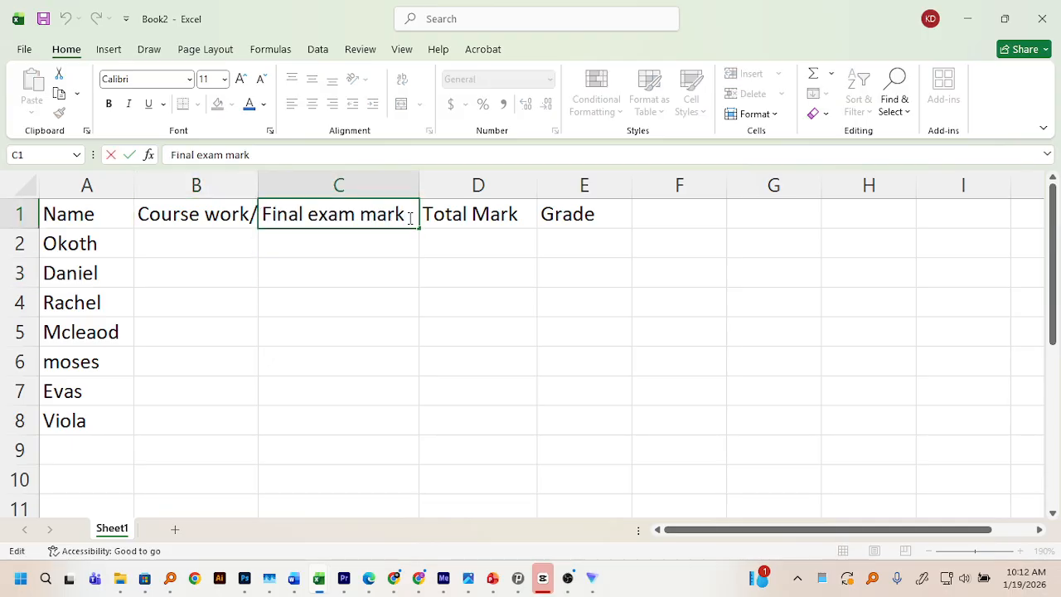
type("/50")
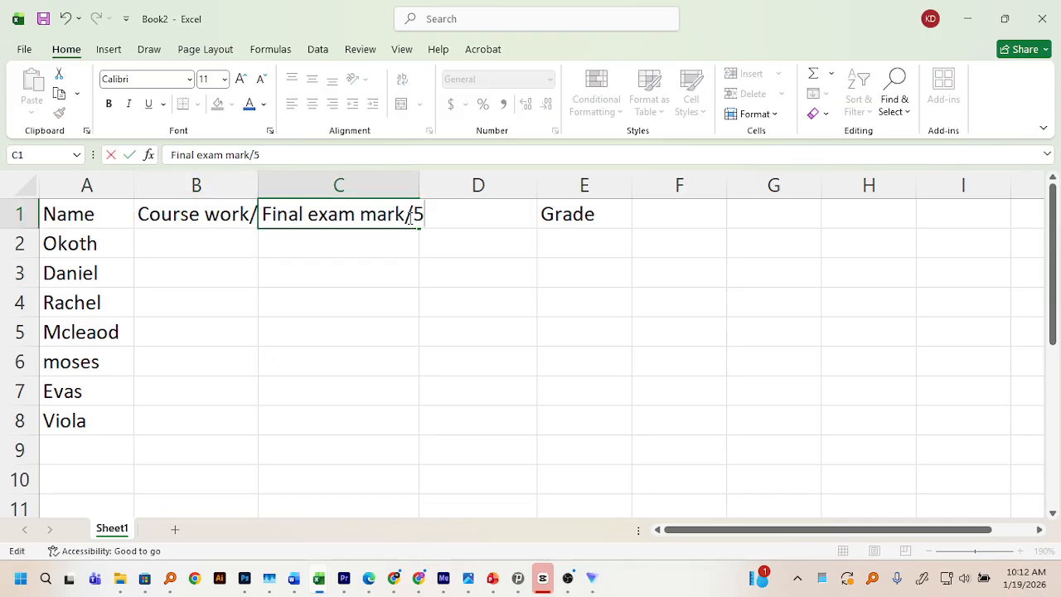
left_click(543, 320)
Append the maximum mark to the heading in D1 so it reads Total Mark/100
double_click(502, 216)
left_click(528, 215)
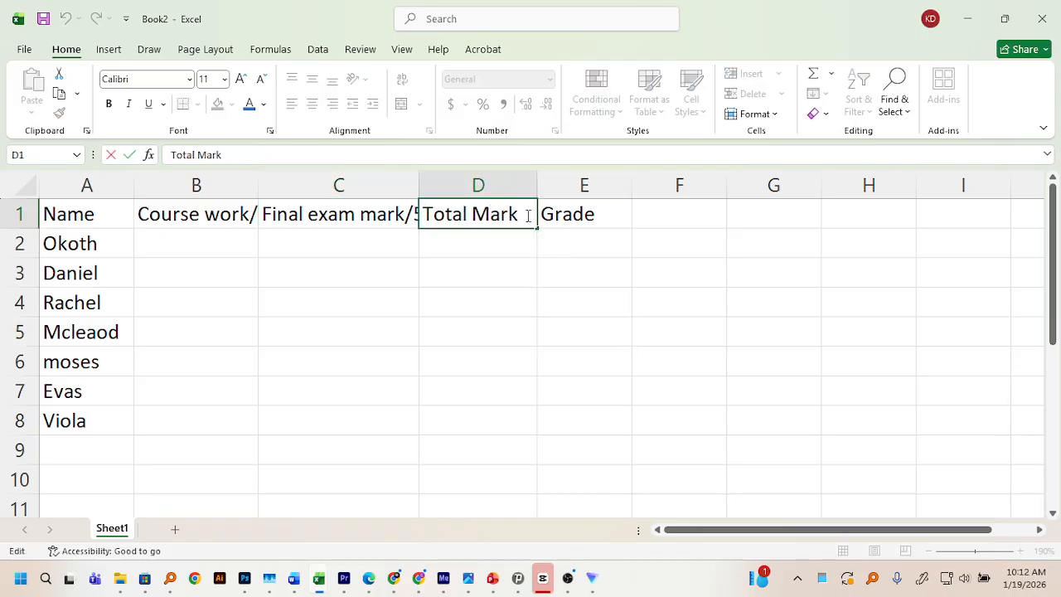
type("/100")
key("ctrl+Return")
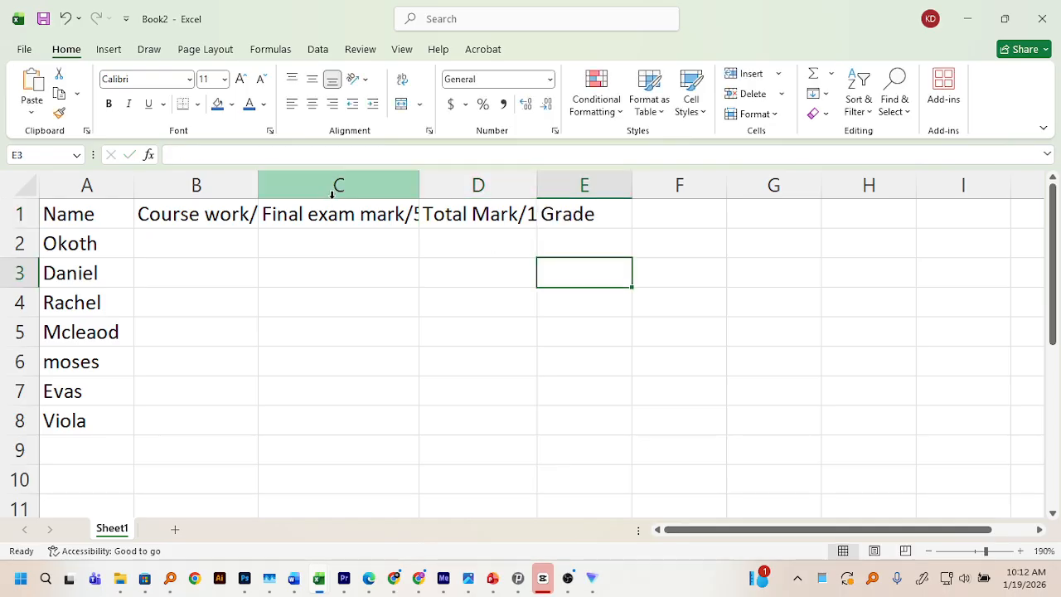
Fit the widths of columns B, C and D to their extended headings
double_click(258, 188)
double_click(450, 185)
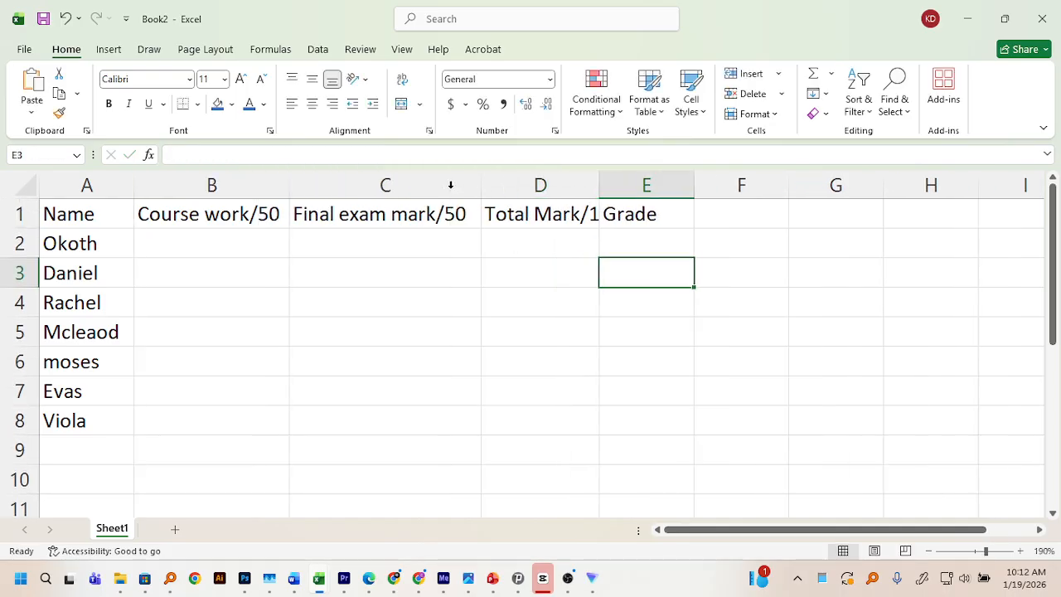
left_click_drag(602, 181, 602, 182)
double_click(602, 181)
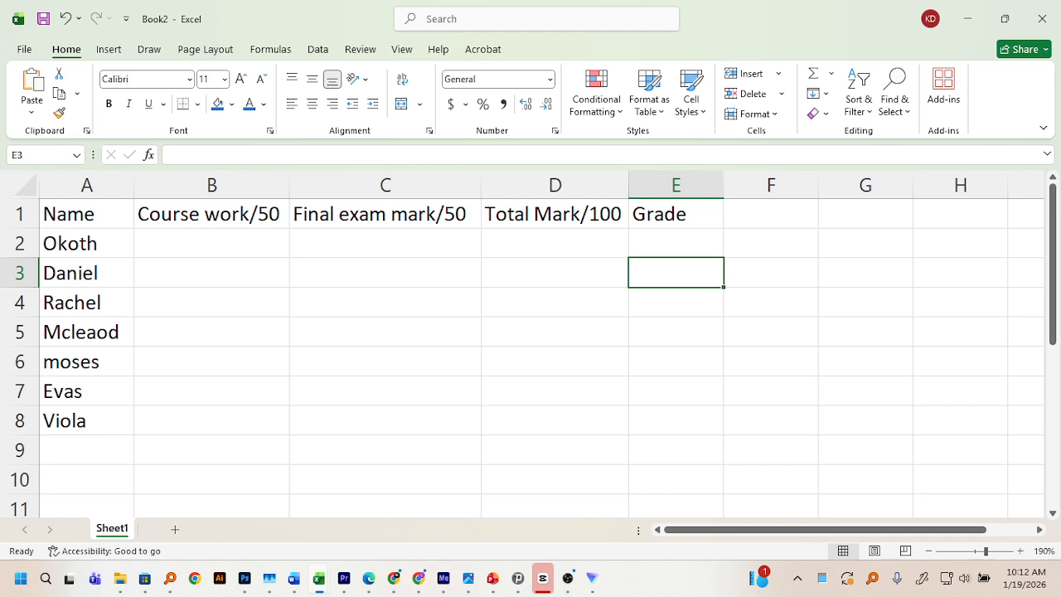
key("alt+Tab")
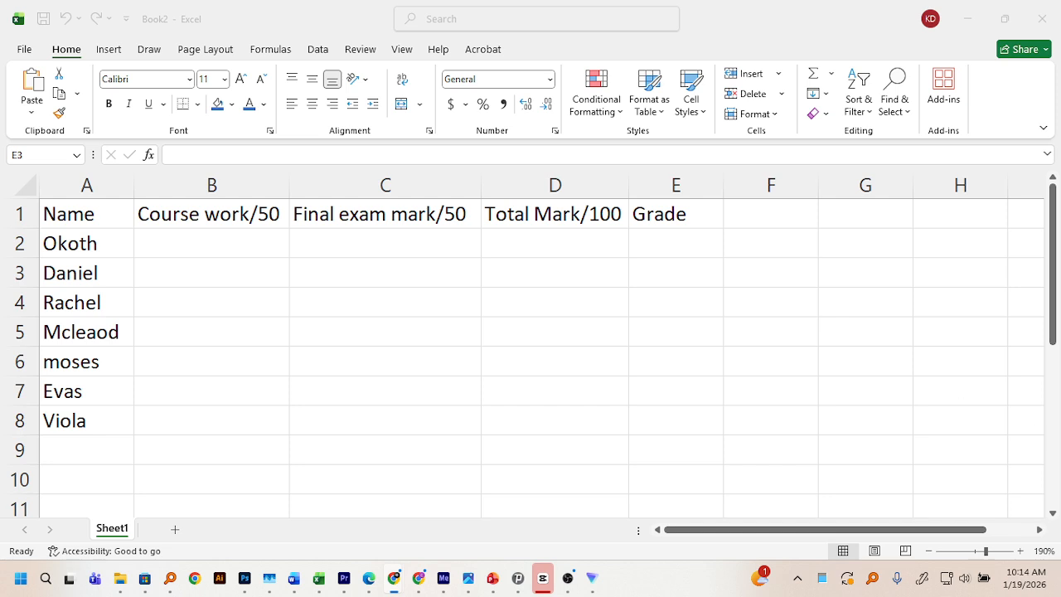
key("alt+Tab")
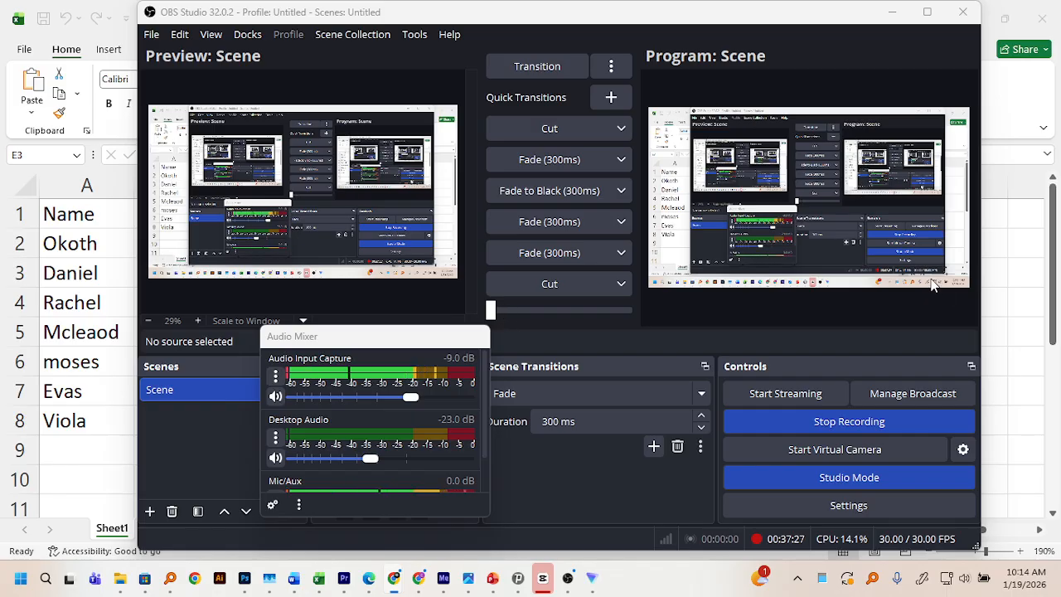
left_click(995, 286)
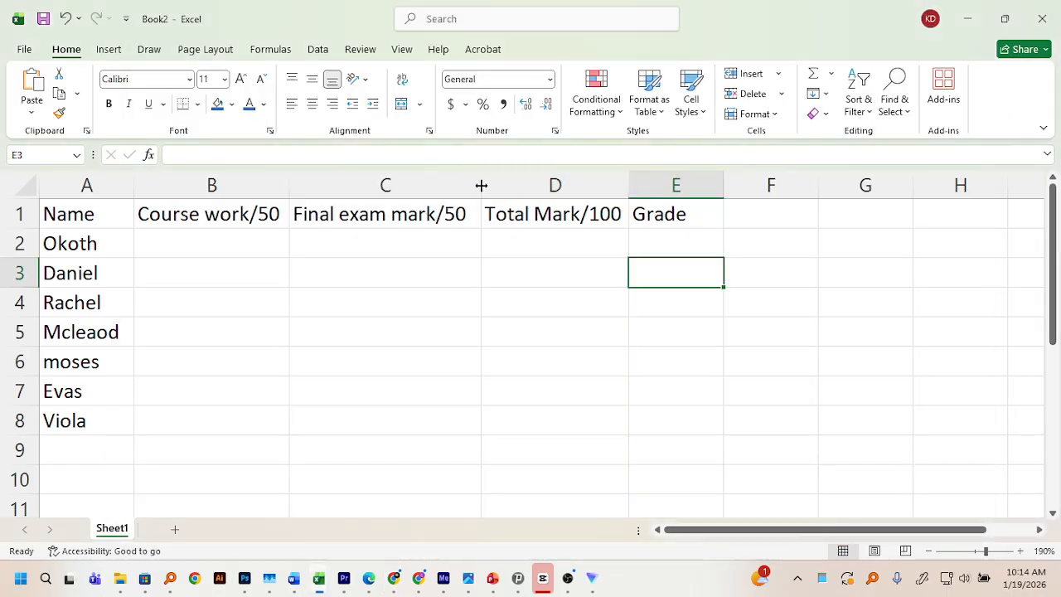
Widen column C, which holds the final exam marks, slightly
mouse_move(480, 186)
left_mouse_down()
mouse_move(499, 186)
mouse_move(474, 189)
mouse_move(483, 195)
left_mouse_up()
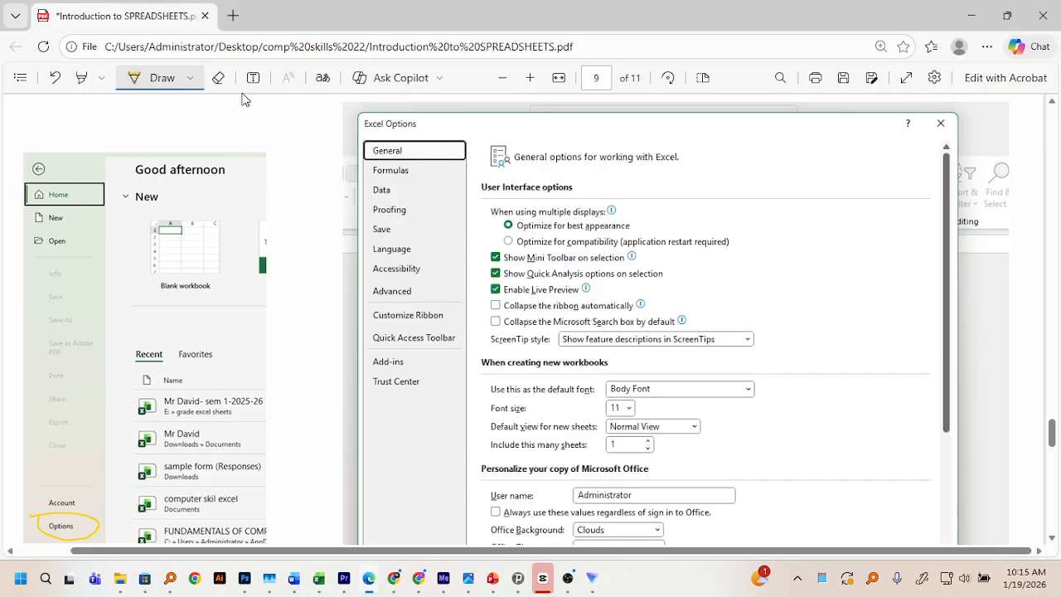
In Introduction to SPREADSHEETS.pdf, draw a double-headed arrow in the blank margin beside the worksheet picture on page 11
scroll(289, 240, "down", 5)
scroll(299, 242, "down", 5)
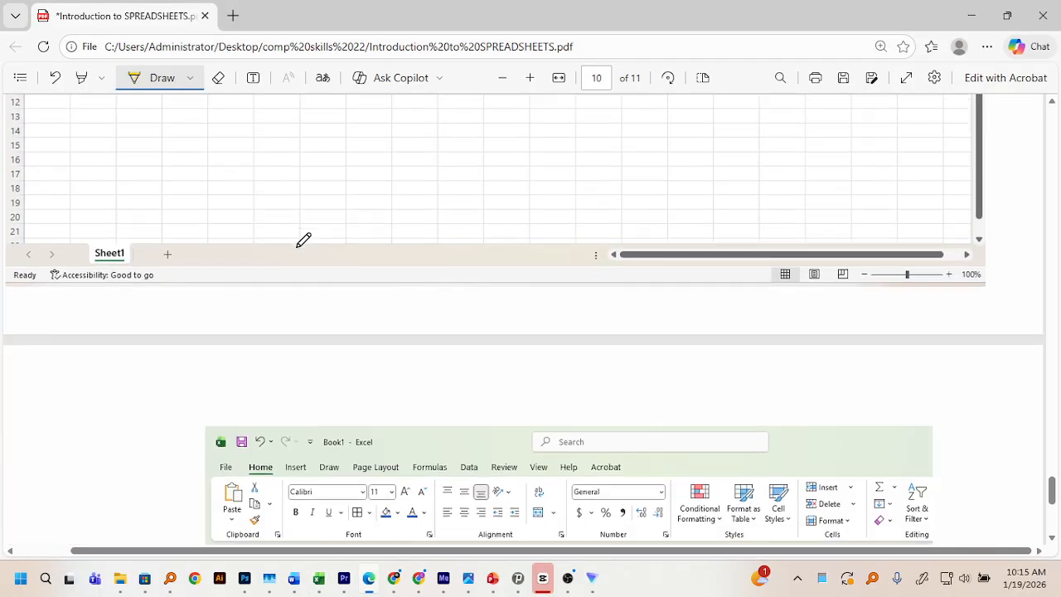
scroll(213, 274, "up", 2)
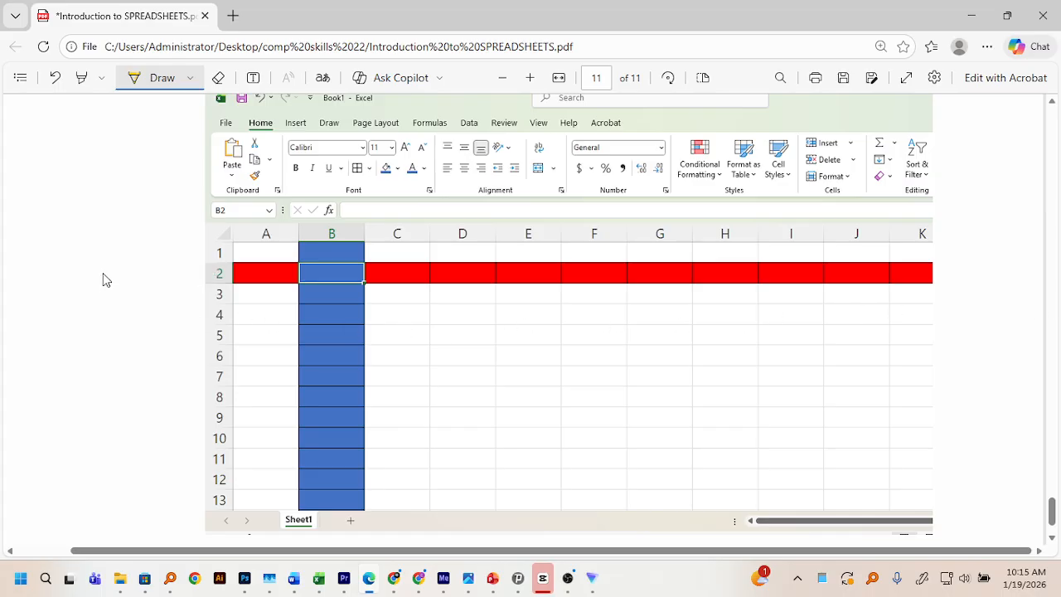
mouse_move(86, 291)
left_mouse_down()
mouse_move(119, 282)
mouse_move(97, 284)
mouse_move(126, 293)
left_mouse_up()
Switch to Book2 in Excel and enter 30 for coursework and 23 for the final exam in row 2
left_click(320, 580)
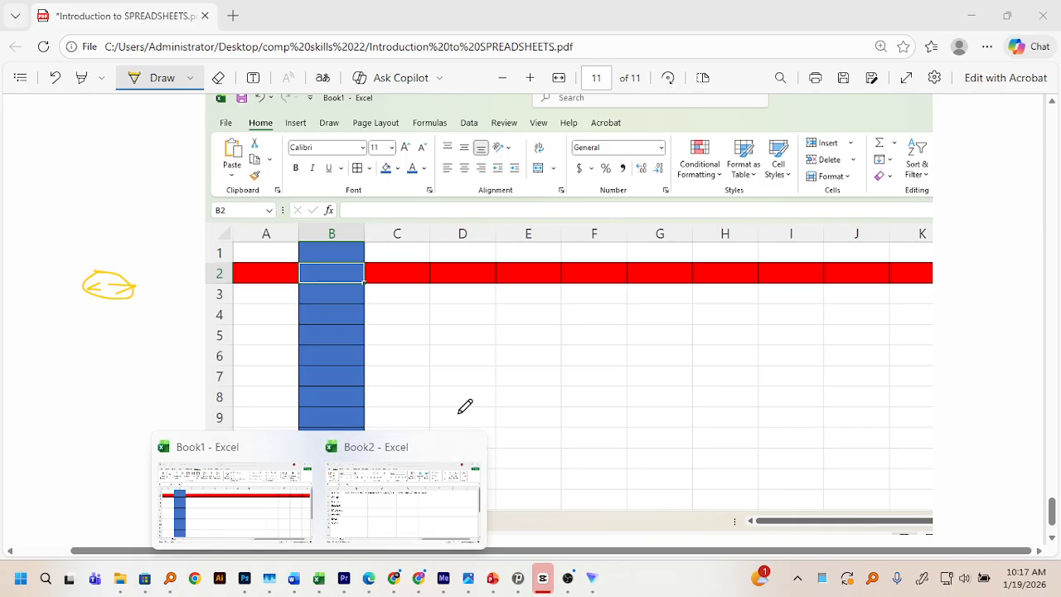
left_click(371, 502)
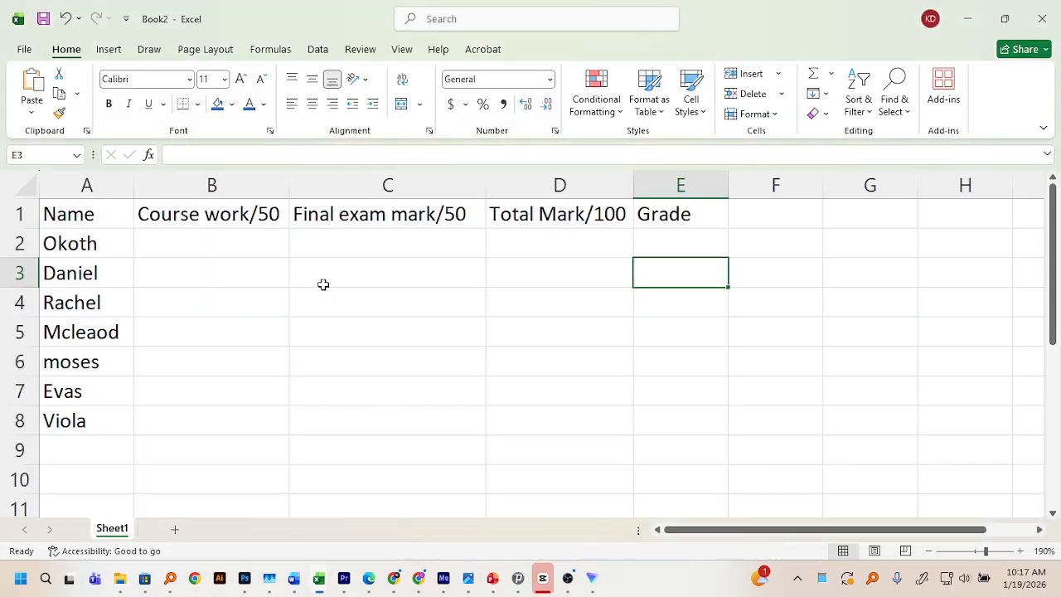
left_click(225, 239)
double_click(226, 239)
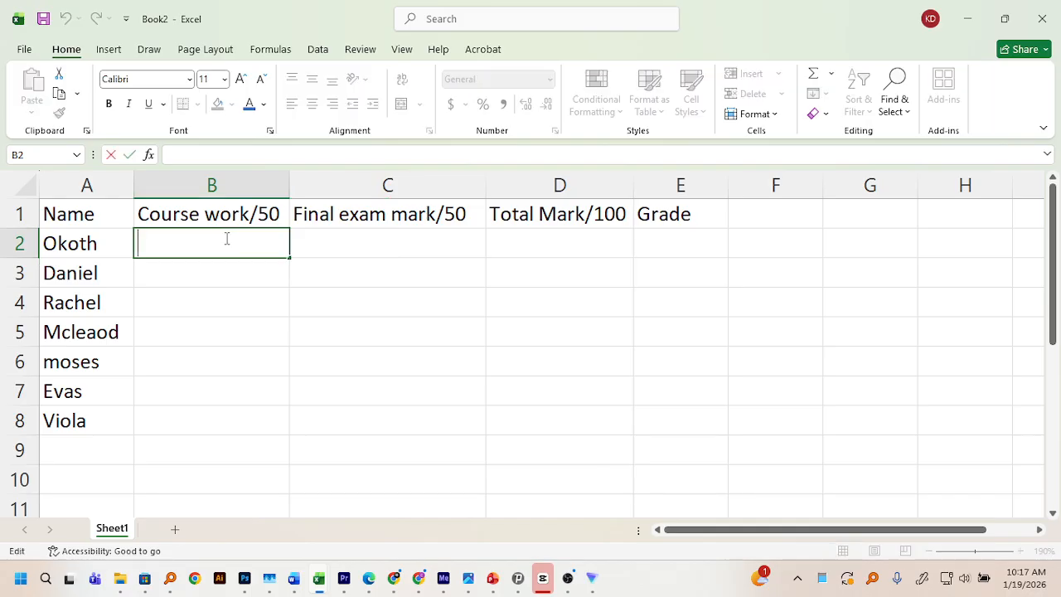
type("30")
left_click(338, 258)
double_click(345, 245)
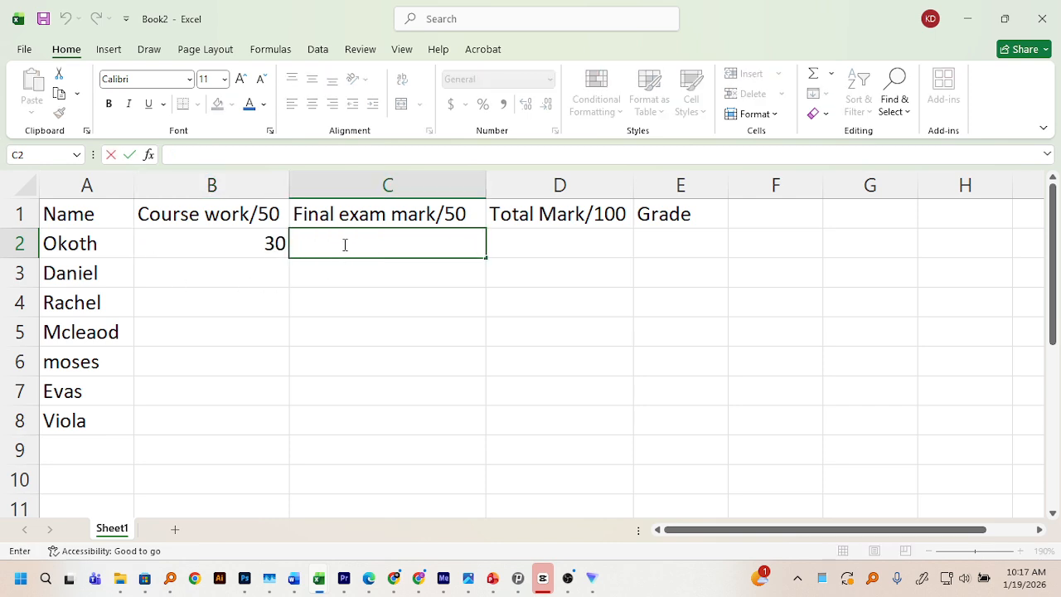
type("23")
Enter 45 as the coursework mark and 43 as the final exam mark in row 3
left_click(230, 266)
double_click(231, 268)
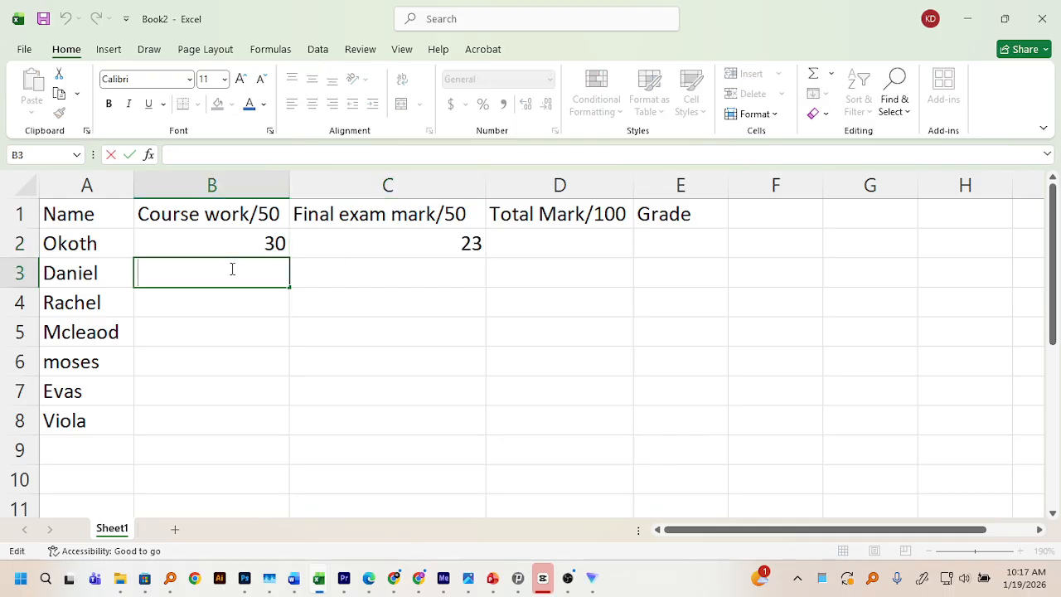
type("45")
double_click(329, 279)
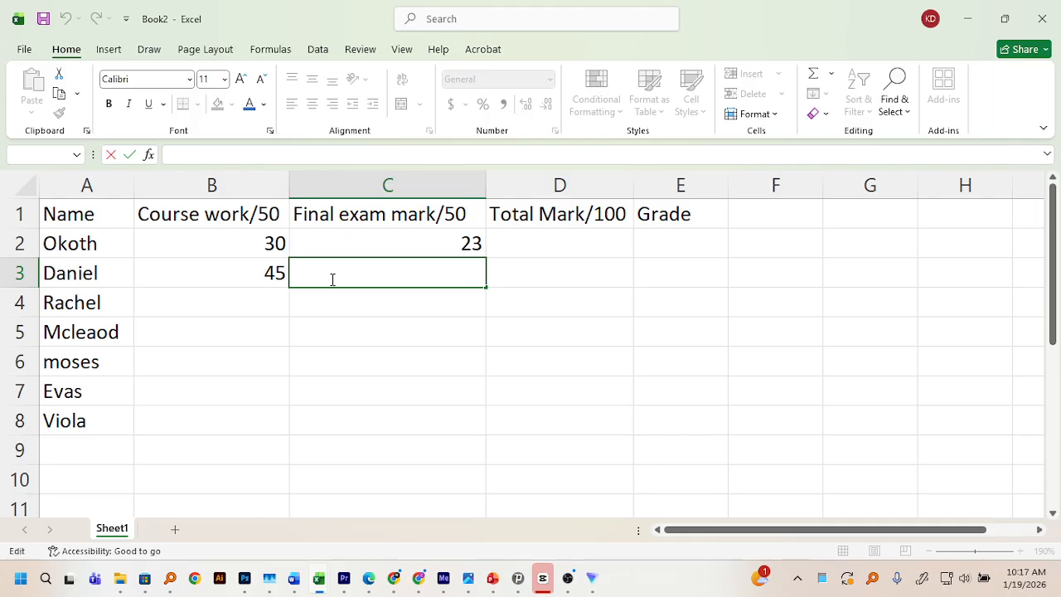
type("43")
Fill in row 4 with a coursework mark of 25 and a final exam mark of 28
left_click(216, 308)
double_click(219, 308)
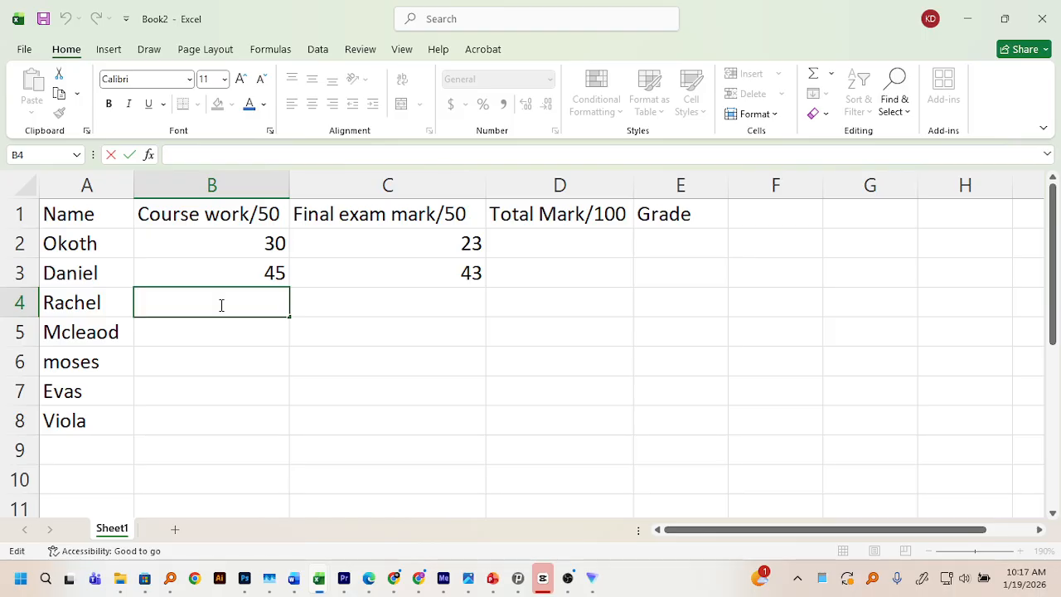
type("25")
left_click(330, 302)
double_click(330, 303)
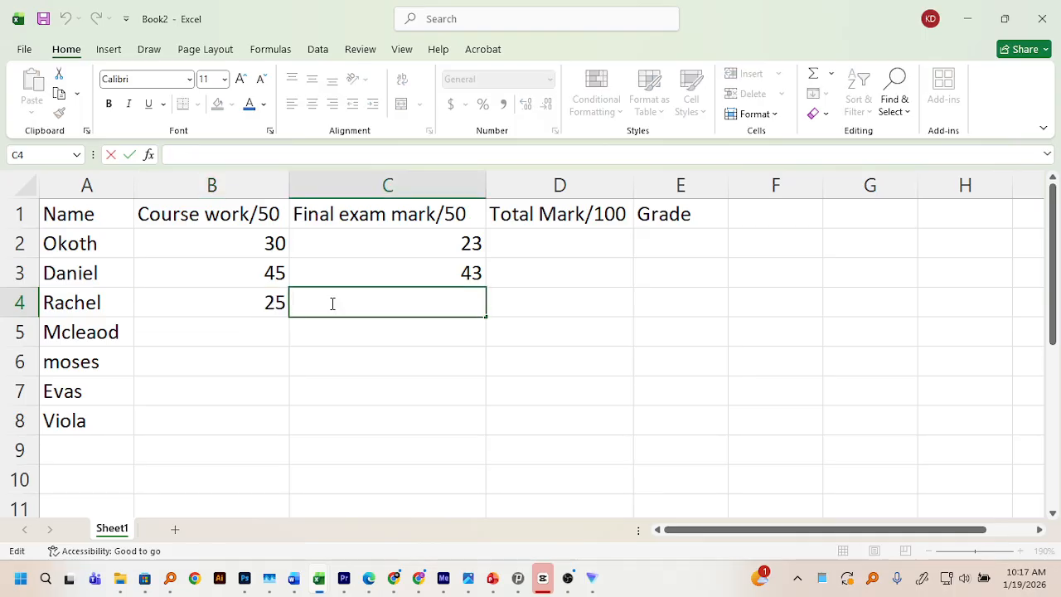
type("28")
Enter 40 for coursework in B5 and 30 for the final exam in C5
left_click(270, 333)
double_click(269, 333)
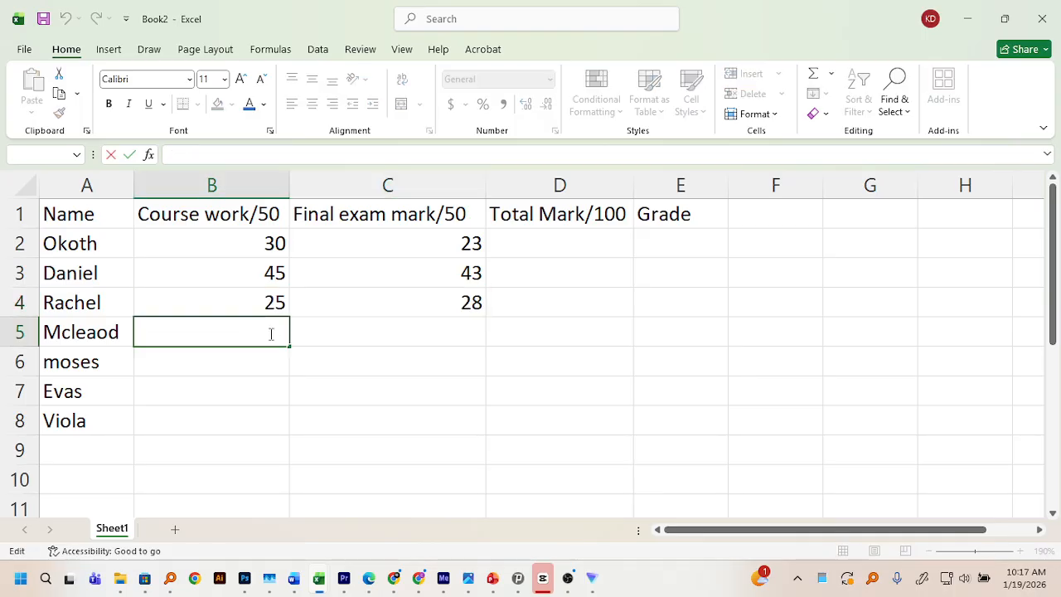
type("40")
left_click(368, 335)
type("30")
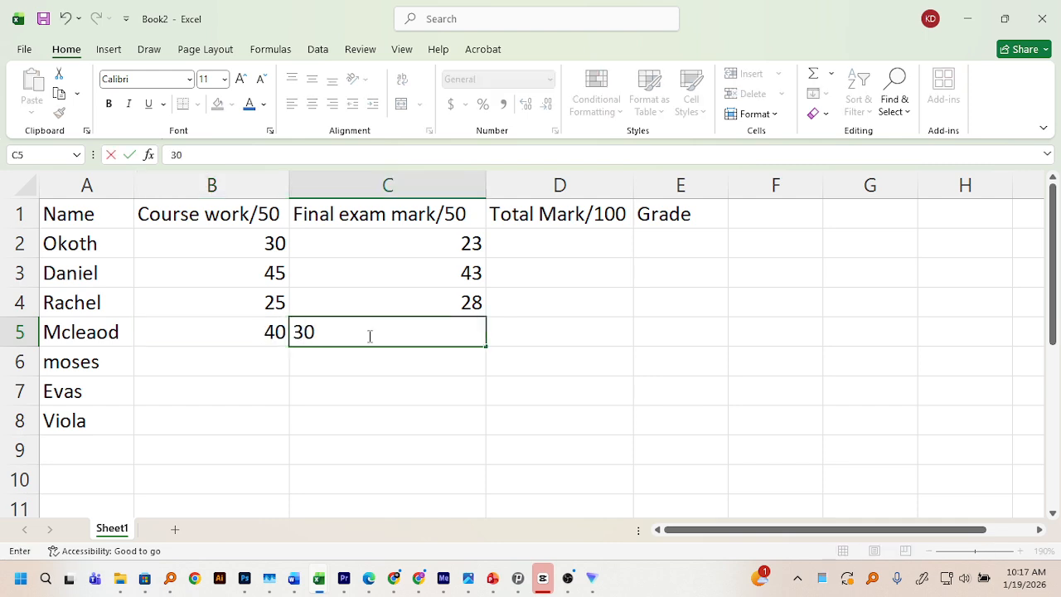
Enter 10 for coursework in B6 and 5 for the final exam in C6
left_click(239, 359)
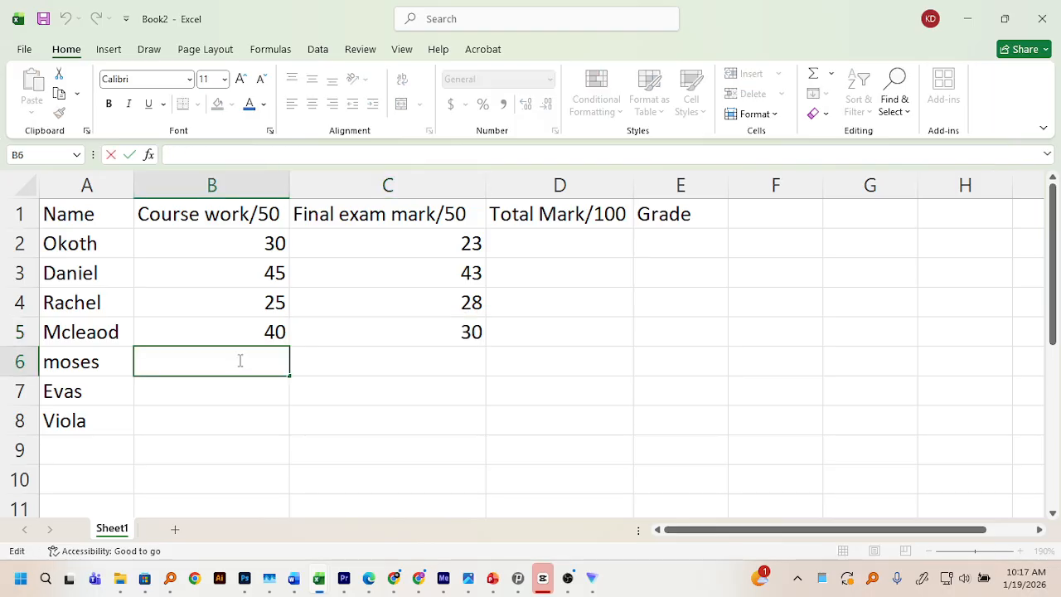
type("10")
left_click(363, 362)
double_click(363, 362)
type("5")
Fill in row 7 with a coursework mark of 30 and a final exam mark of 31
left_click(239, 390)
double_click(243, 387)
type("30")
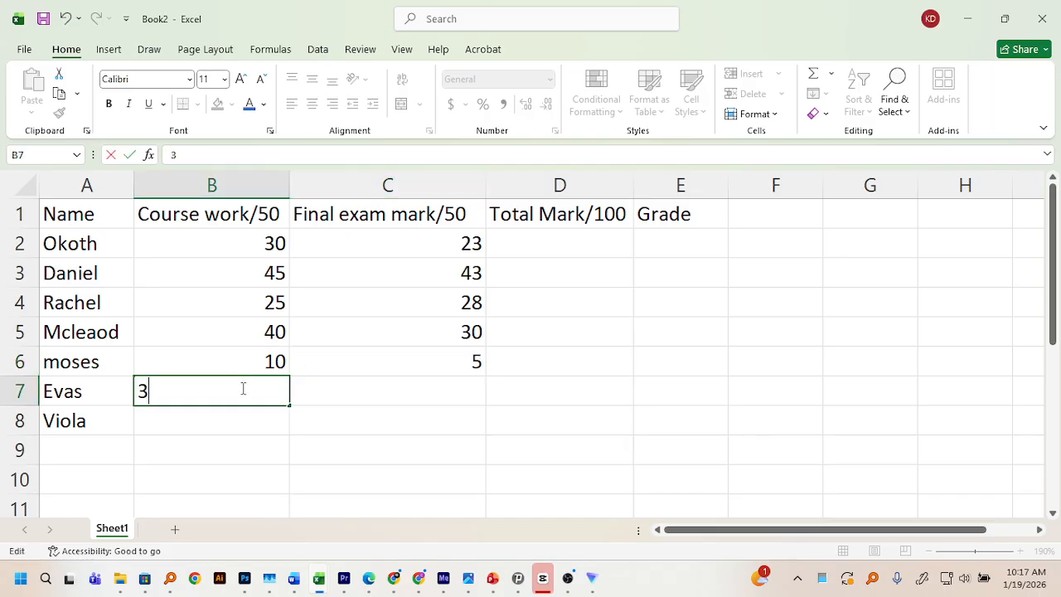
left_click(366, 403)
double_click(371, 394)
type("3`")
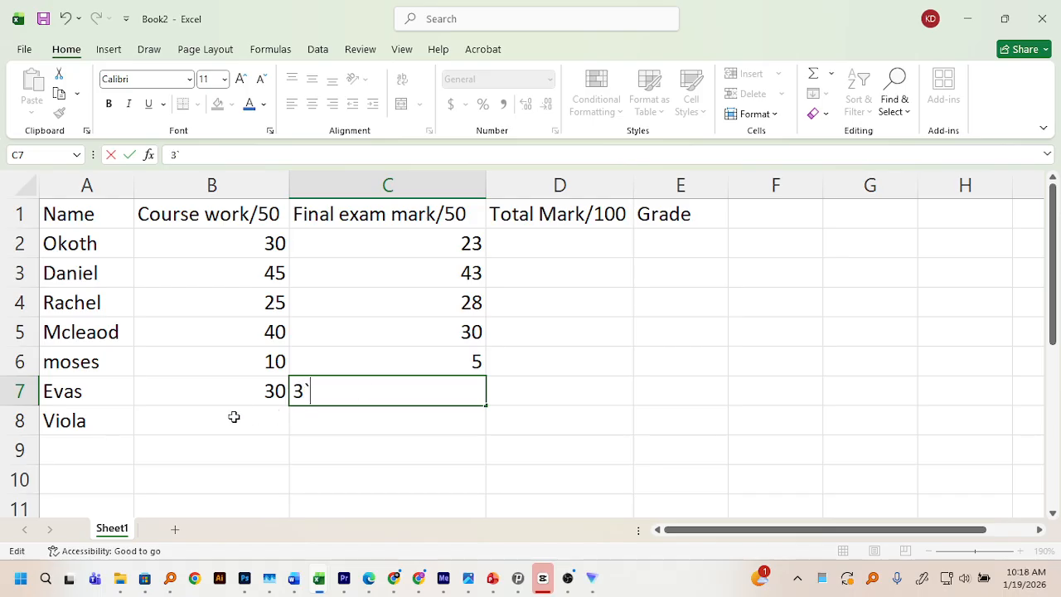
key("BackSpace")
type("1")
Complete the last student's marks in row 8 with 44 for coursework and 35 for the final exam
double_click(238, 430)
type("44")
double_click(353, 419)
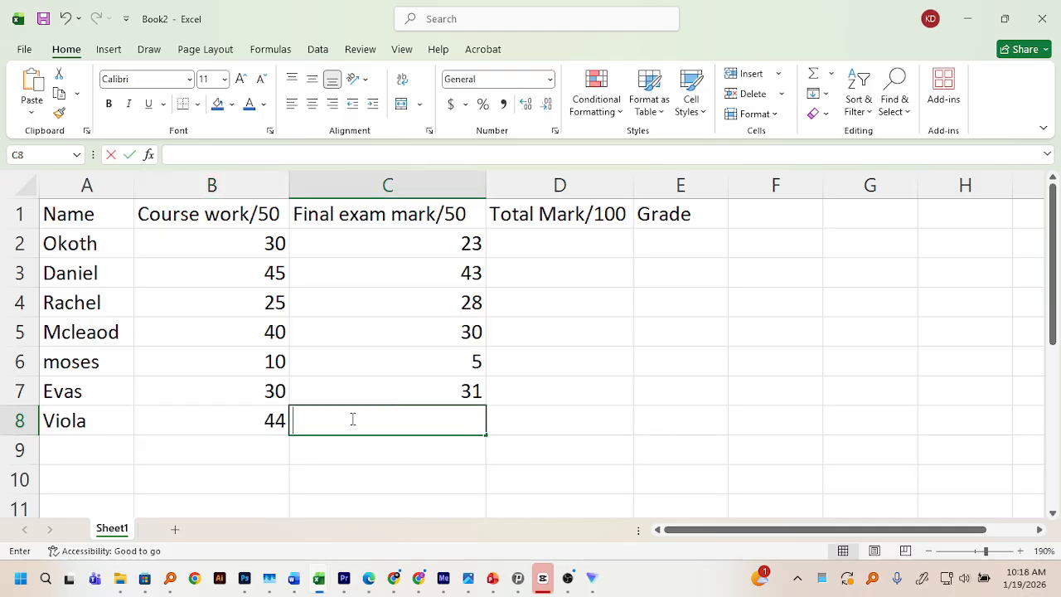
type("35")
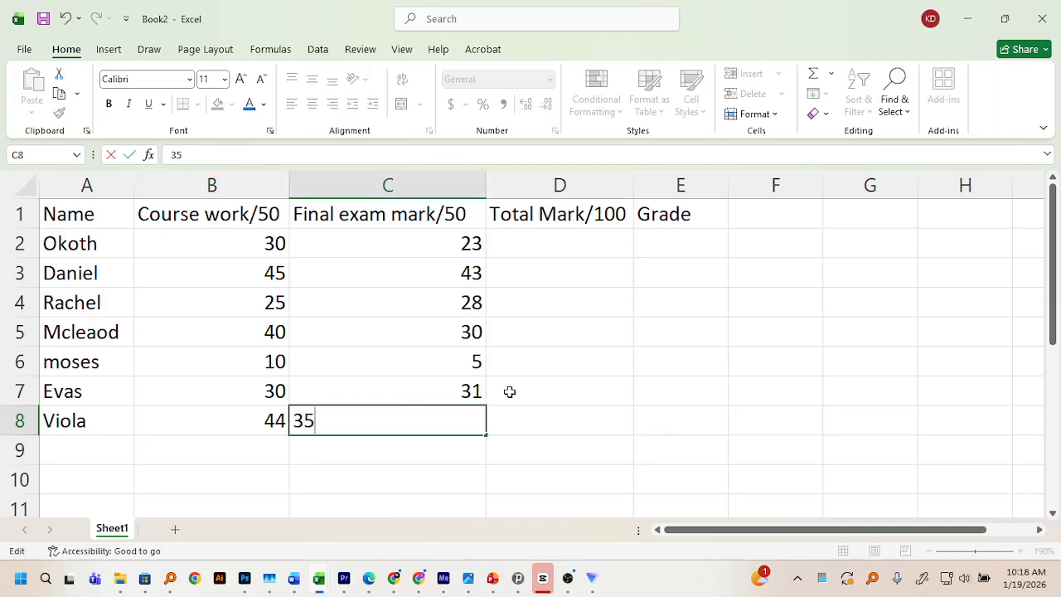
left_click(518, 397)
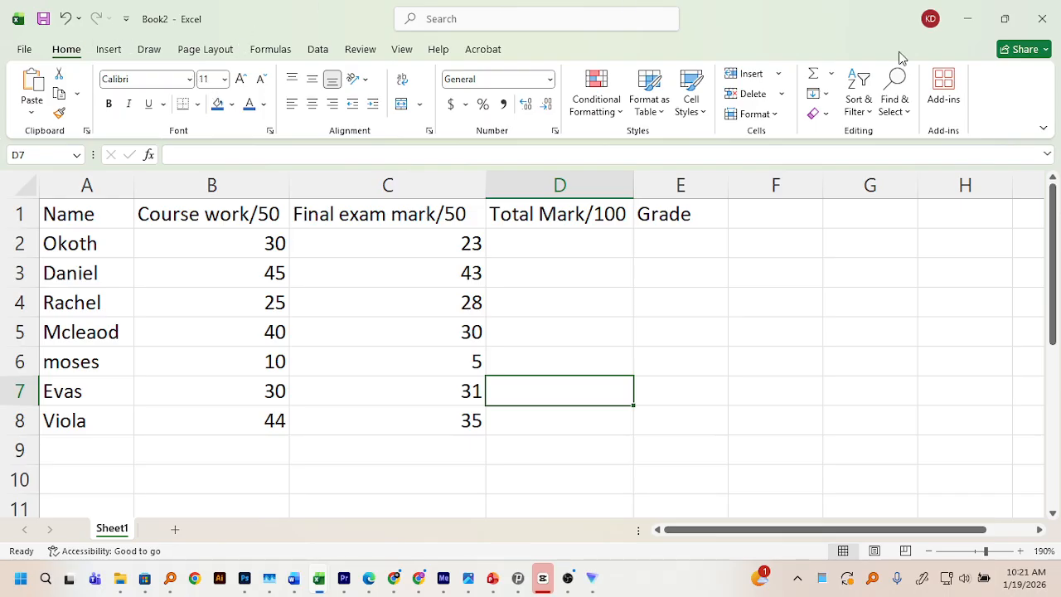
left_click(68, 214)
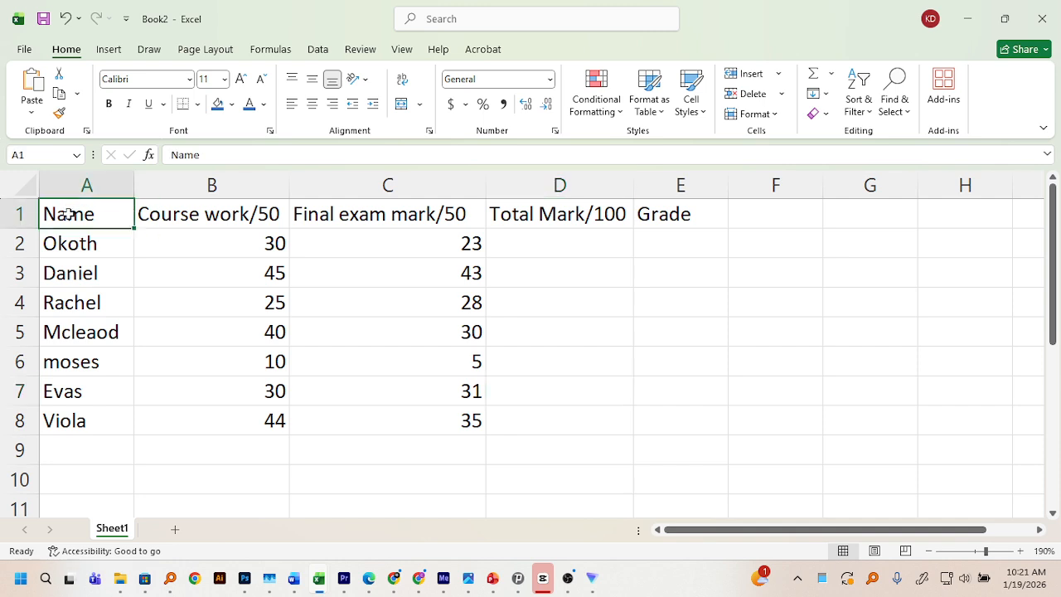
left_click(98, 249)
left_click(236, 243)
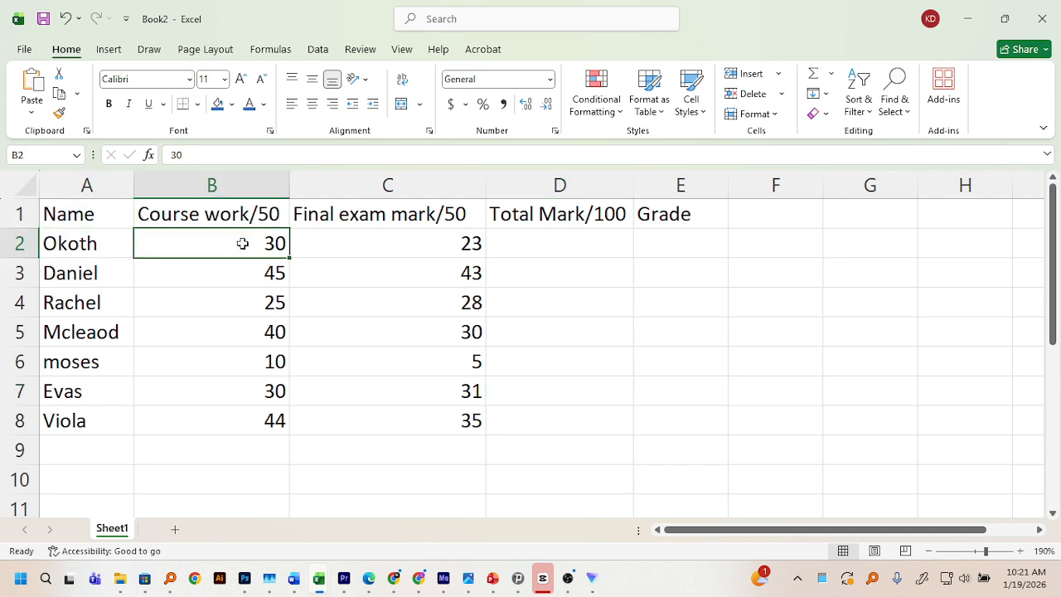
double_click(552, 242)
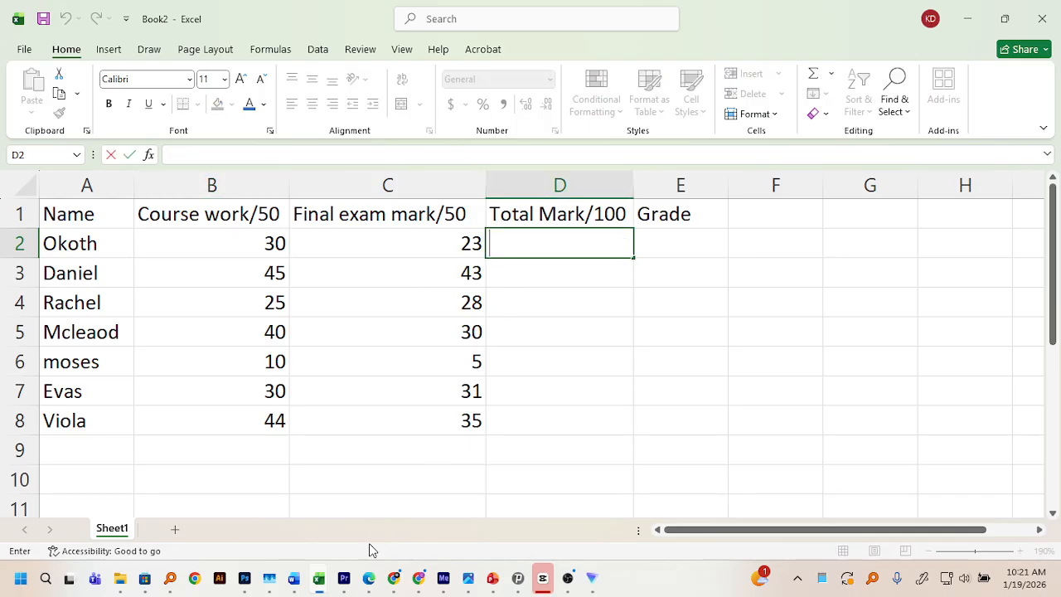
Switch to Edge and open note book white.pdf from the browsing history
left_click(372, 576)
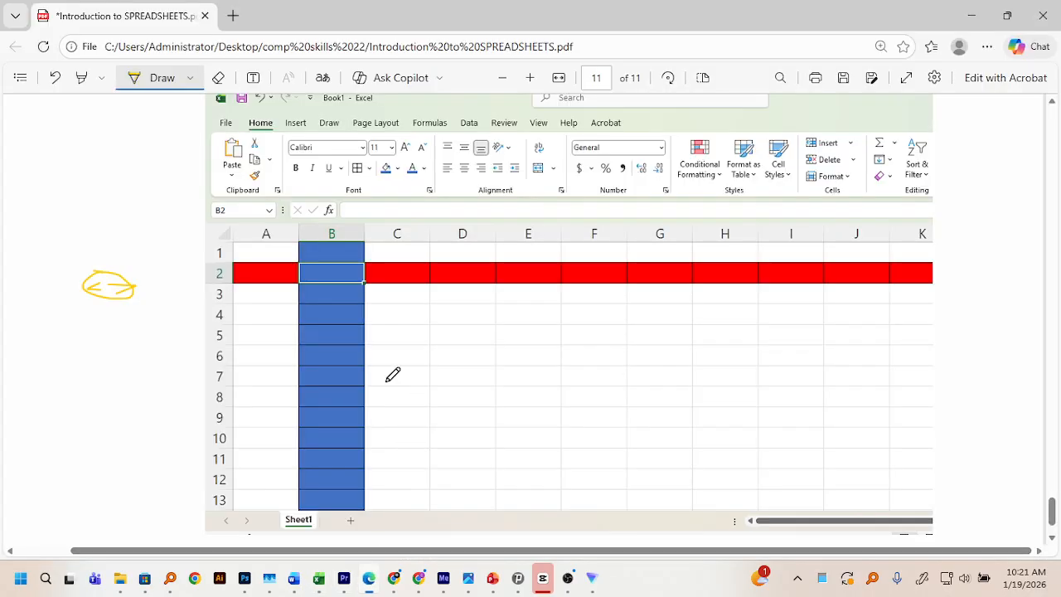
scroll(66, 253, "down", 1)
scroll(140, 248, "up", 5)
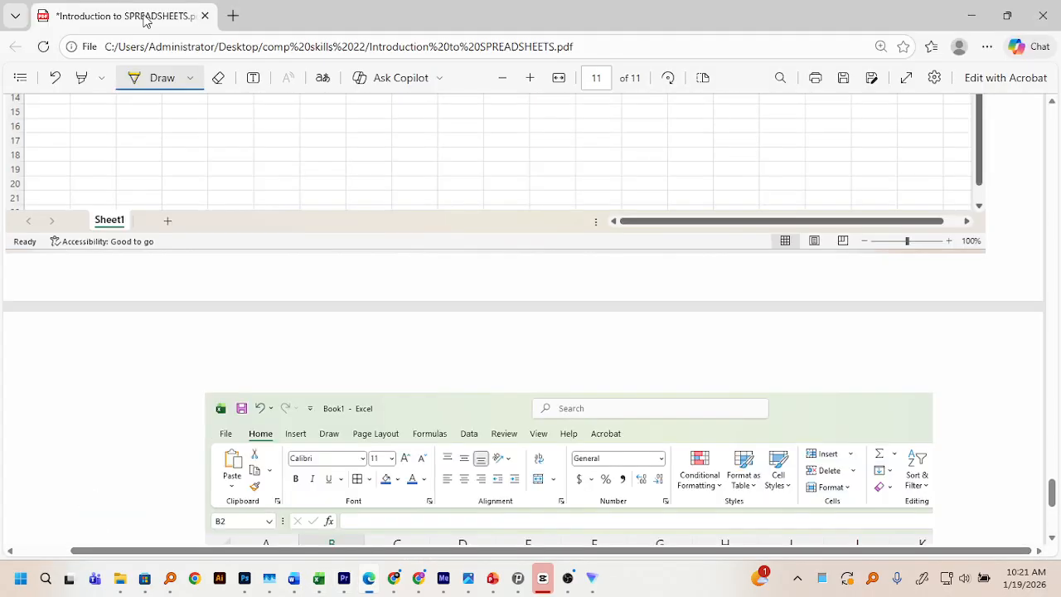
left_click(986, 48)
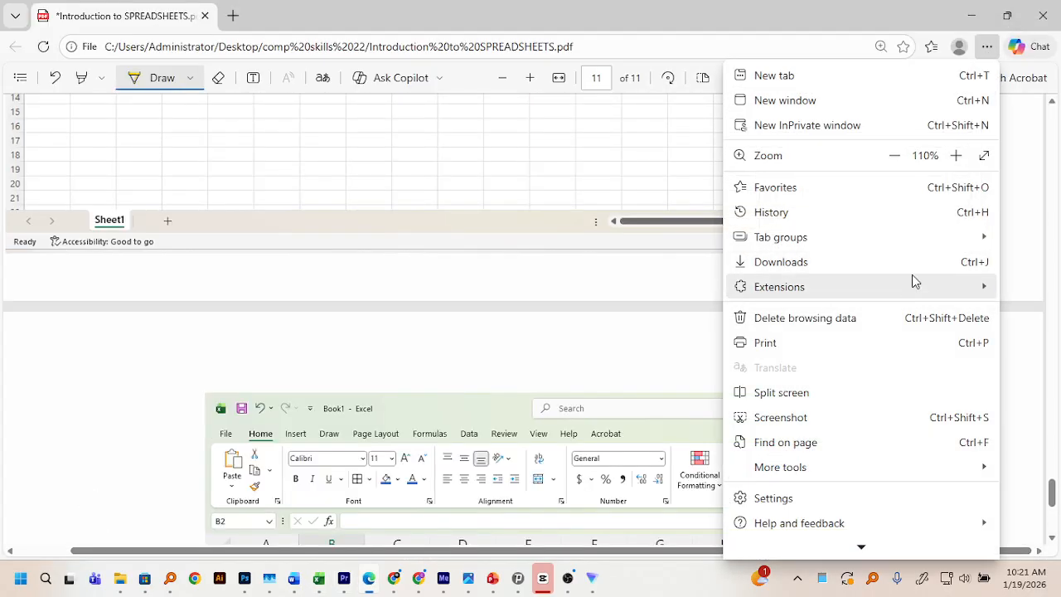
left_click(860, 214)
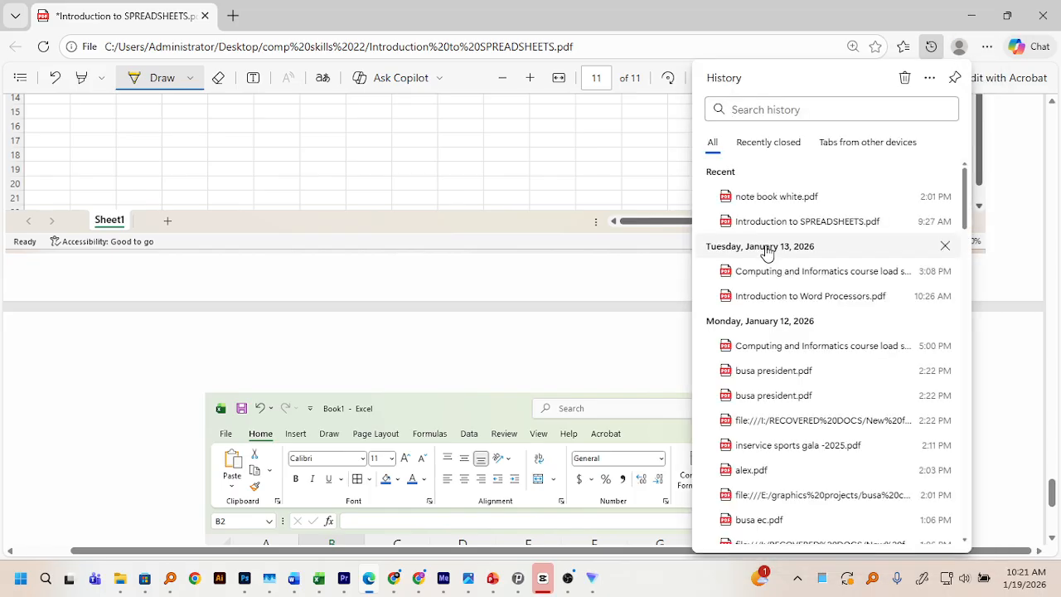
left_click(788, 198)
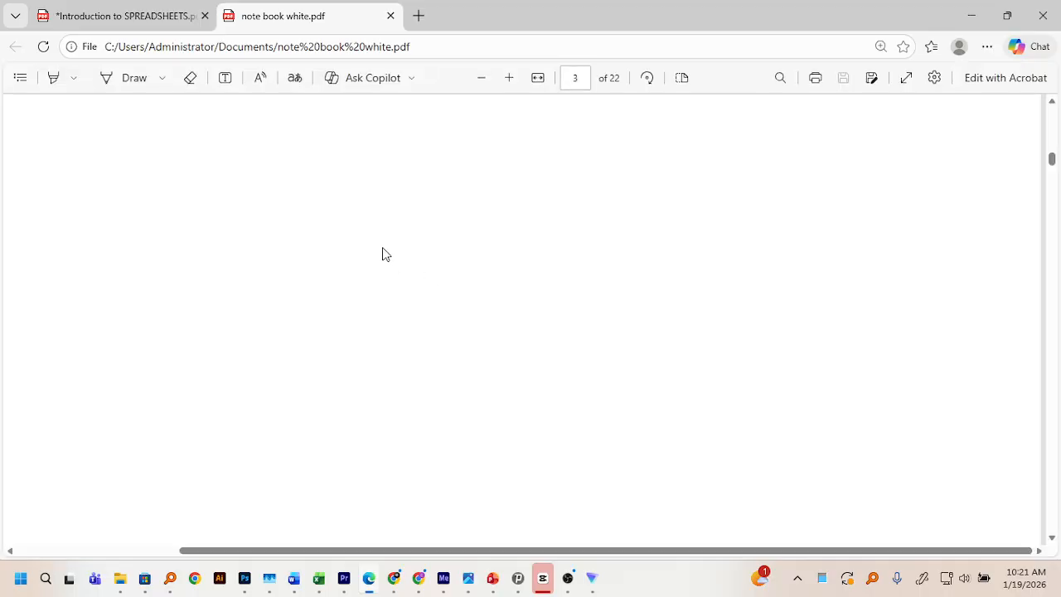
scroll(382, 270, "left", 1)
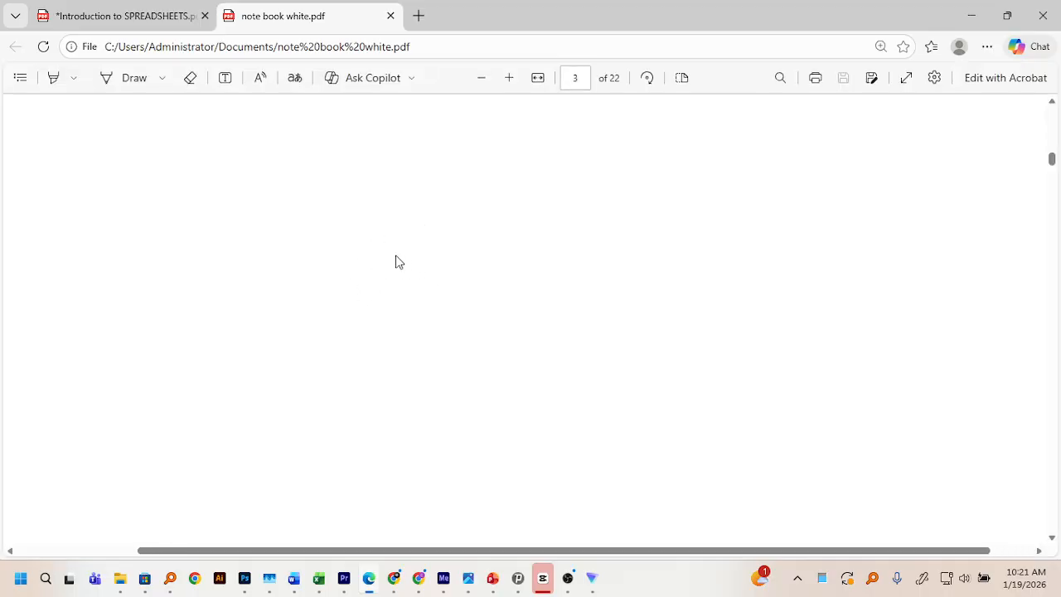
Handwrite the words "formulas" and "functions" one below the other on blank page 3 and underline "functions"
left_click(120, 84)
mouse_move(353, 204)
left_mouse_down()
mouse_move(299, 288)
mouse_move(336, 263)
left_mouse_up()
mouse_move(358, 258)
left_mouse_down()
mouse_move(407, 263)
mouse_move(471, 243)
mouse_move(547, 256)
left_mouse_up()
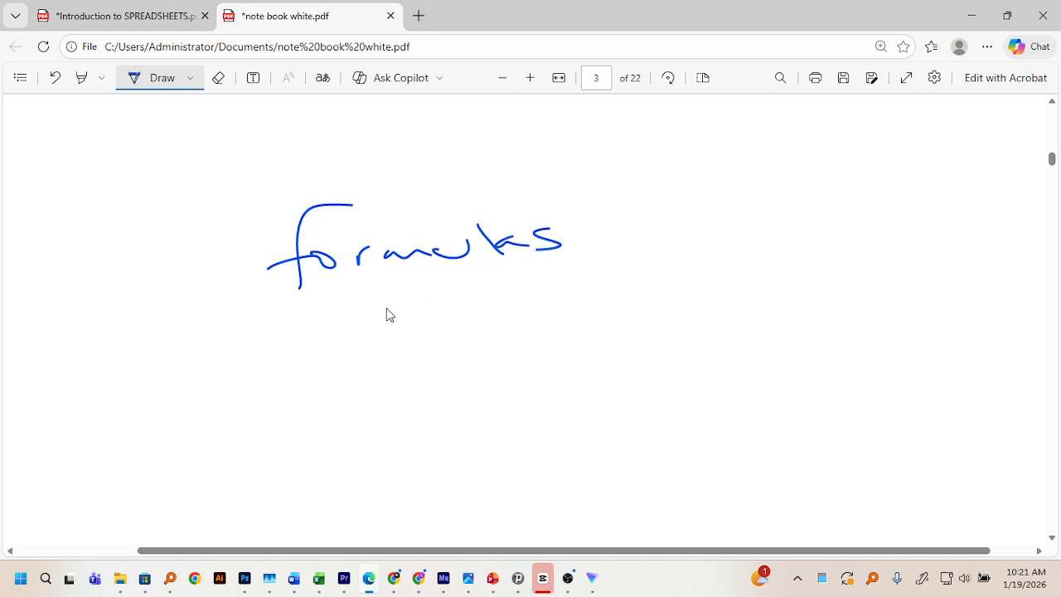
mouse_move(336, 330)
left_mouse_down()
mouse_move(284, 378)
mouse_move(442, 339)
mouse_move(505, 362)
mouse_move(585, 344)
mouse_move(570, 374)
left_mouse_up()
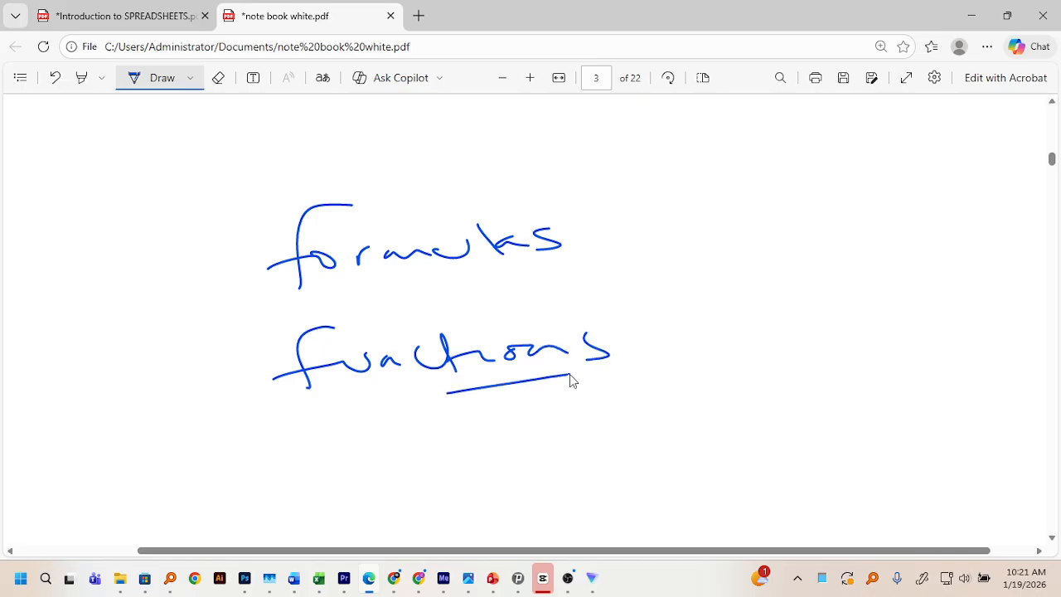
On page 5 of Introduction to SPREADSHEETS.pdf, handwrite and underline an equation setting the first student's name equal to cw + FE beside the Text and Numbers bullets
left_click(86, 21)
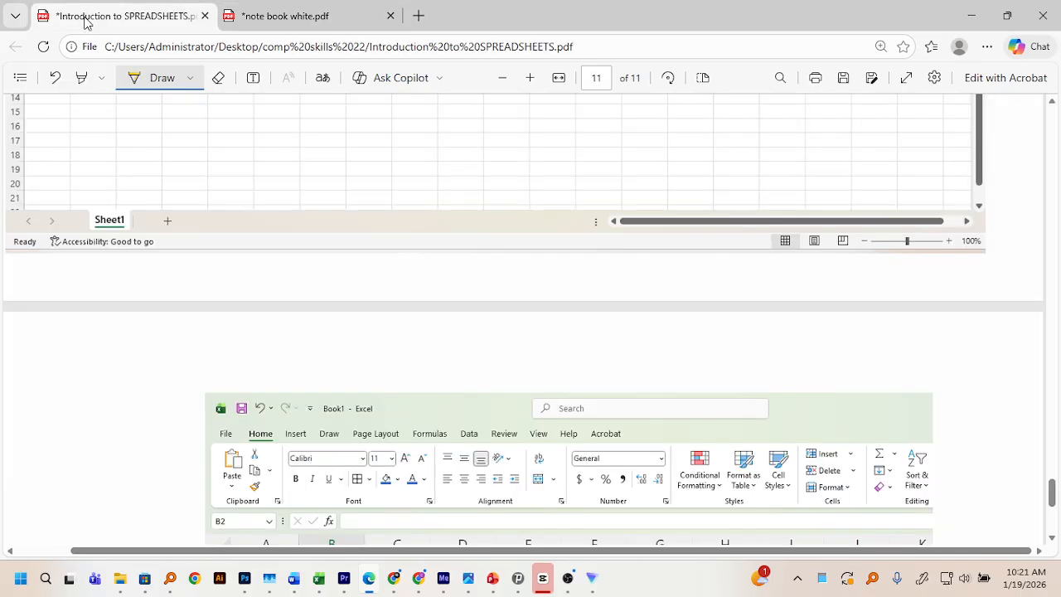
scroll(324, 324, "up", 20)
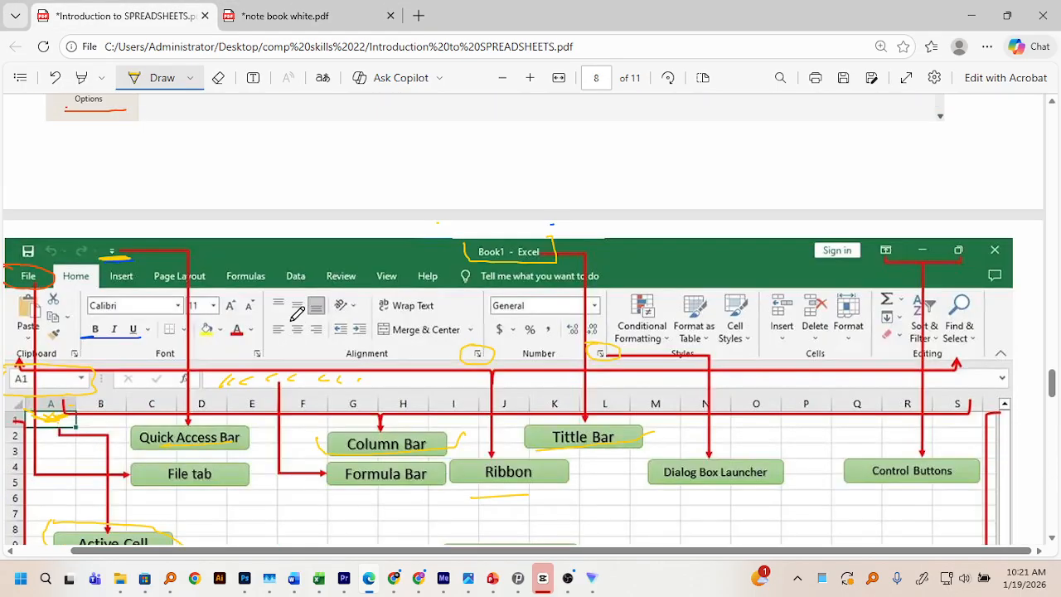
scroll(297, 313, "up", 10)
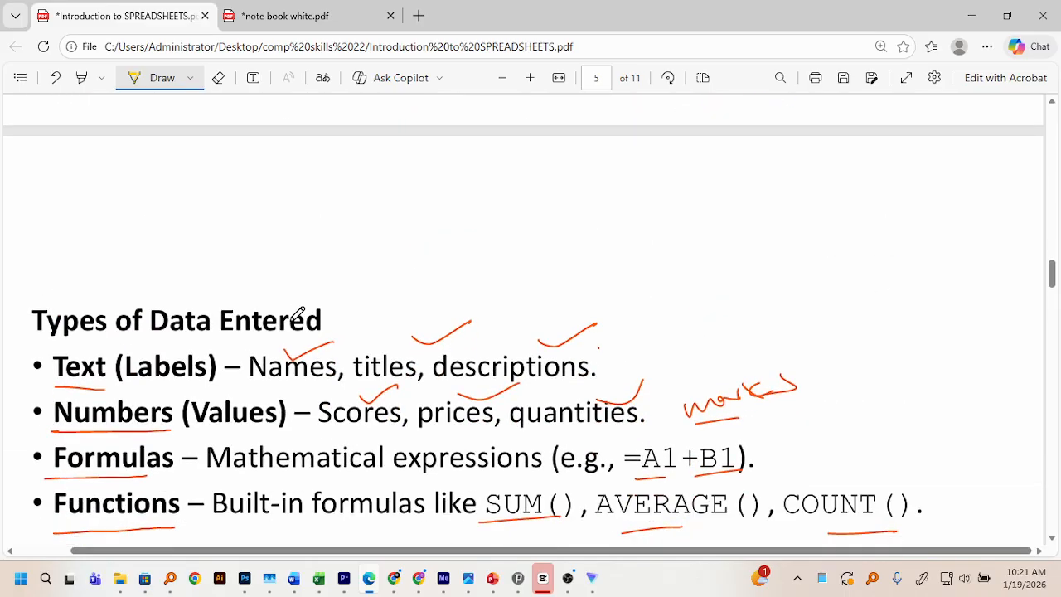
scroll(296, 315, "down", 2)
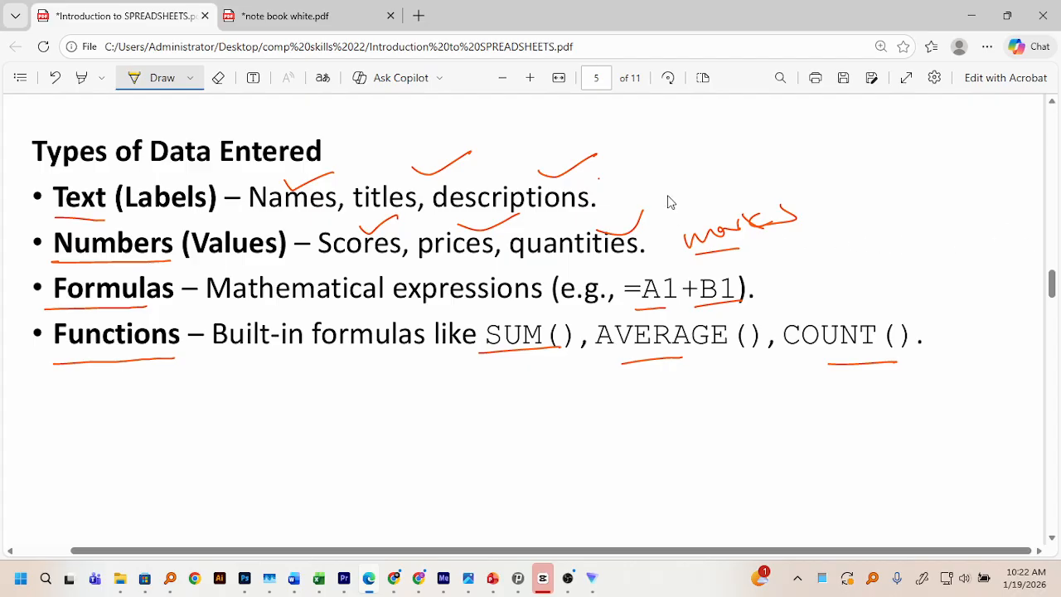
mouse_move(653, 190)
left_mouse_down()
mouse_move(734, 168)
mouse_move(779, 176)
left_mouse_up()
mouse_move(752, 198)
left_mouse_down()
mouse_move(802, 189)
mouse_move(818, 170)
left_mouse_up()
left_click_drag(799, 180, 906, 159)
mouse_move(922, 138)
left_mouse_down()
mouse_move(925, 169)
mouse_move(950, 146)
mouse_move(952, 173)
left_mouse_up()
left_click_drag(946, 156, 1000, 155)
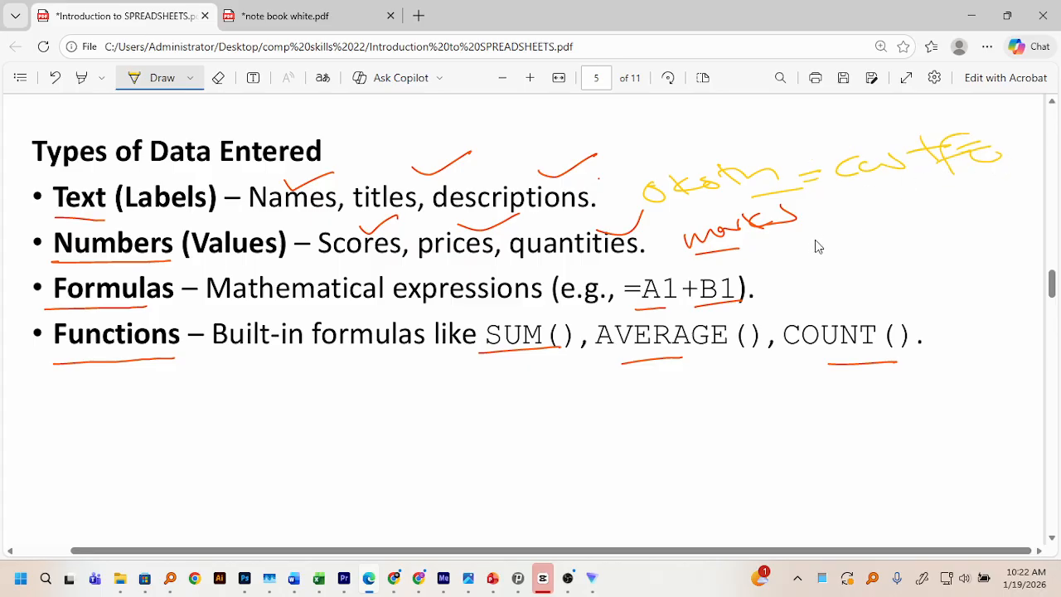
left_click_drag(858, 208, 957, 194)
left_click_drag(510, 363, 512, 371)
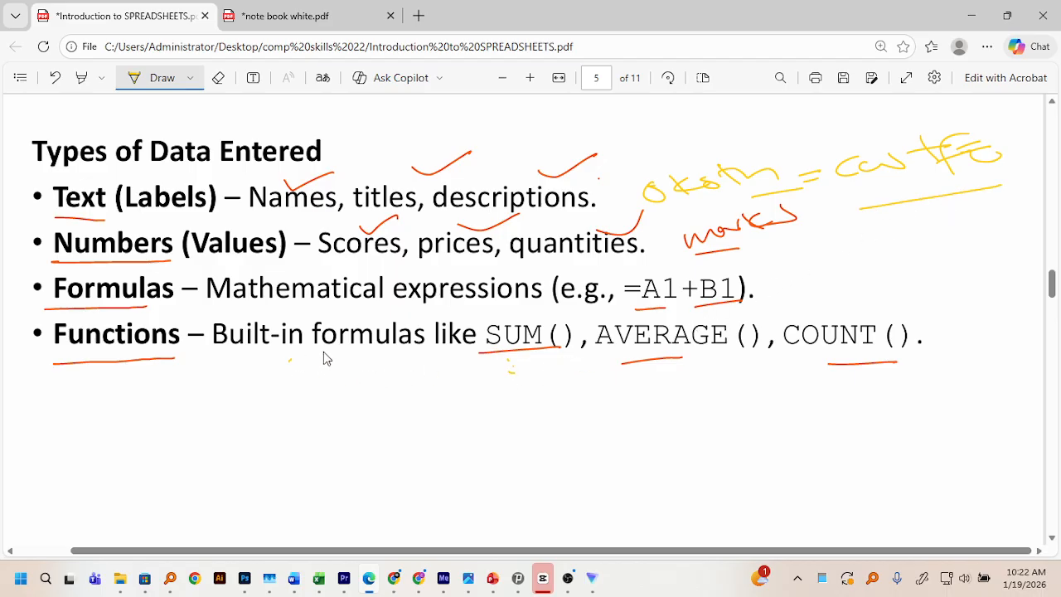
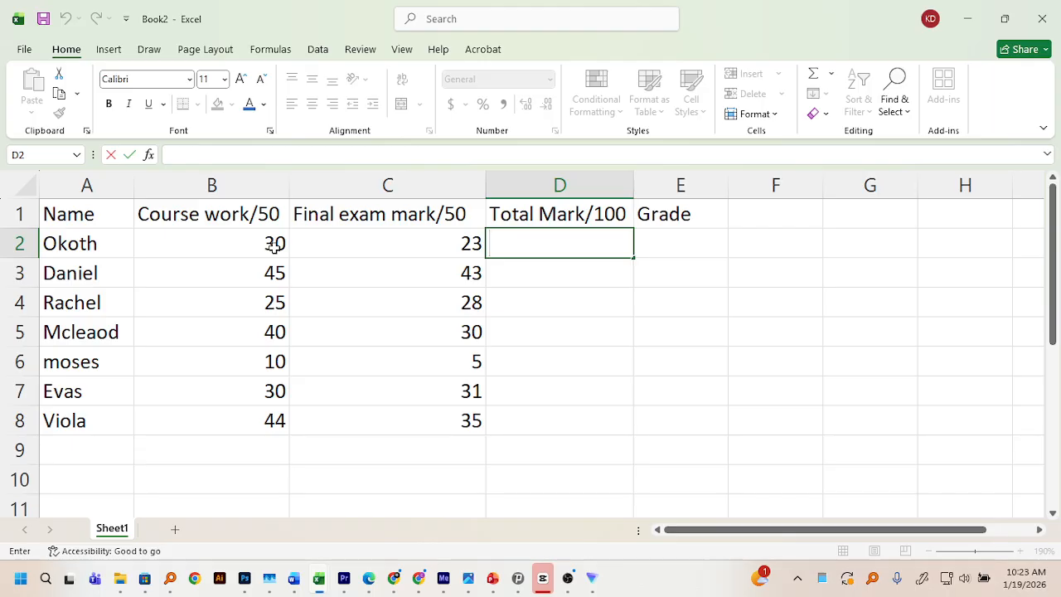
Return to Book2 in Excel and select the first student's coursework mark in B2
left_click(274, 246)
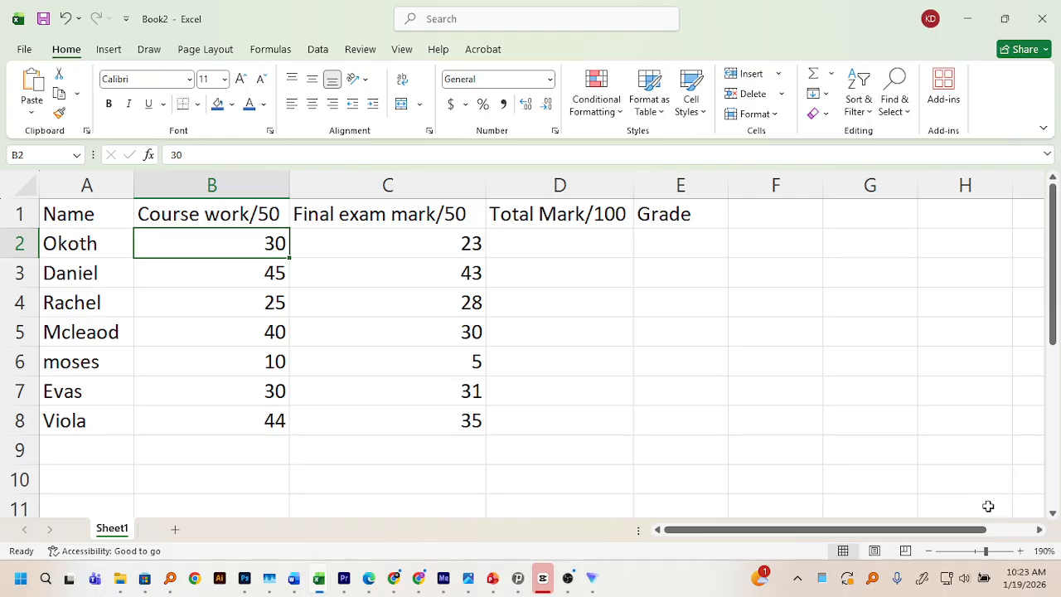
Switch to Introduction to SPREADSHEETS.pdf in Edge, draw a yellow equals sign beside Uses of Spreadsheets on page 6, and set the pen colour to orange
left_click(1025, 553)
left_click(1025, 553)
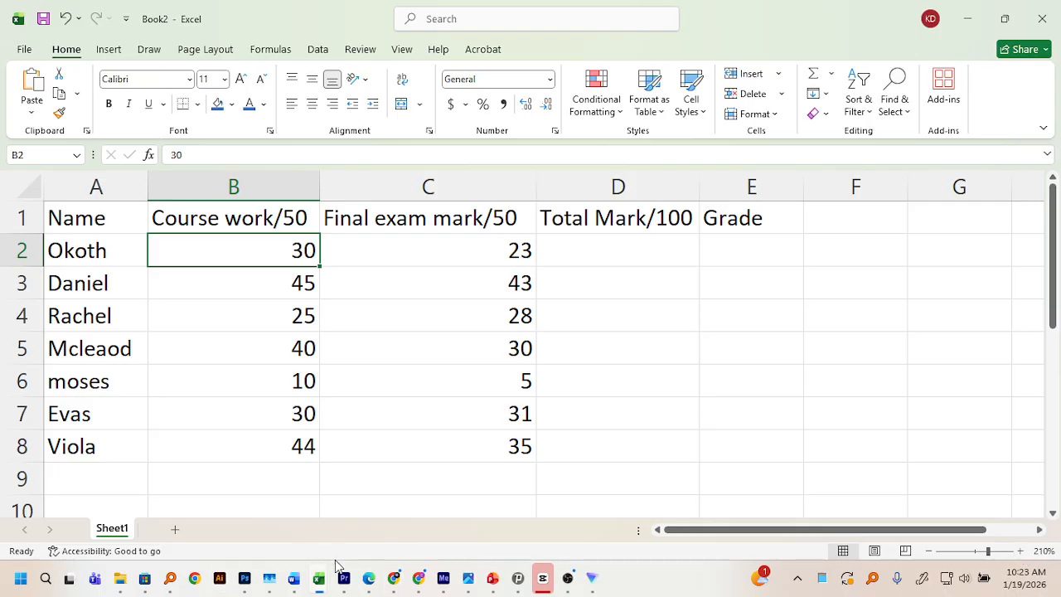
left_click(369, 578)
scroll(505, 335, "down", 1)
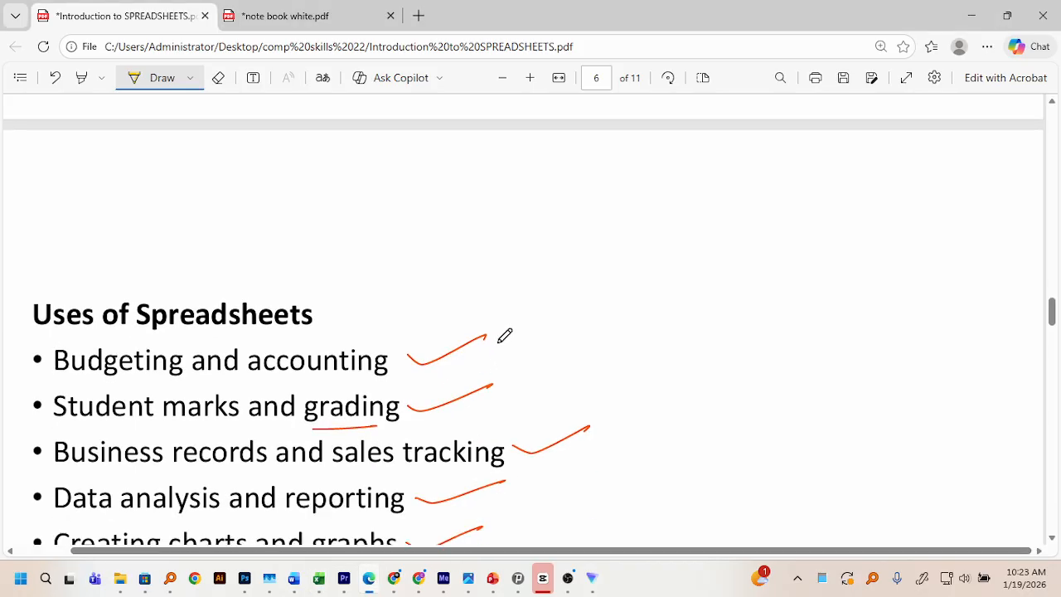
scroll(504, 335, "down", 1)
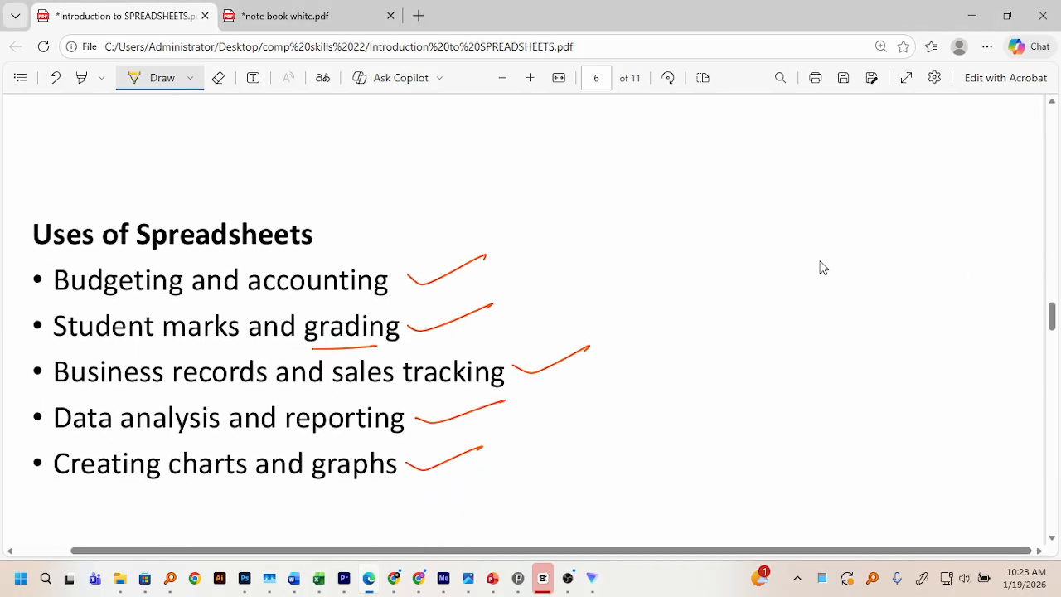
mouse_move(556, 268)
left_mouse_down()
mouse_move(604, 262)
mouse_move(603, 276)
left_mouse_up()
left_click(189, 79)
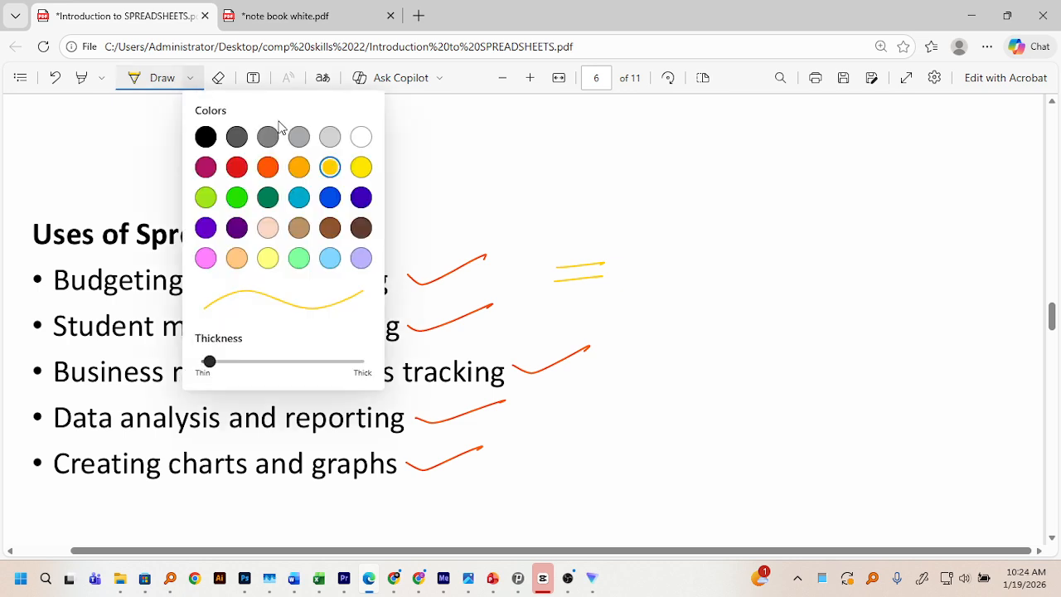
left_click(267, 167)
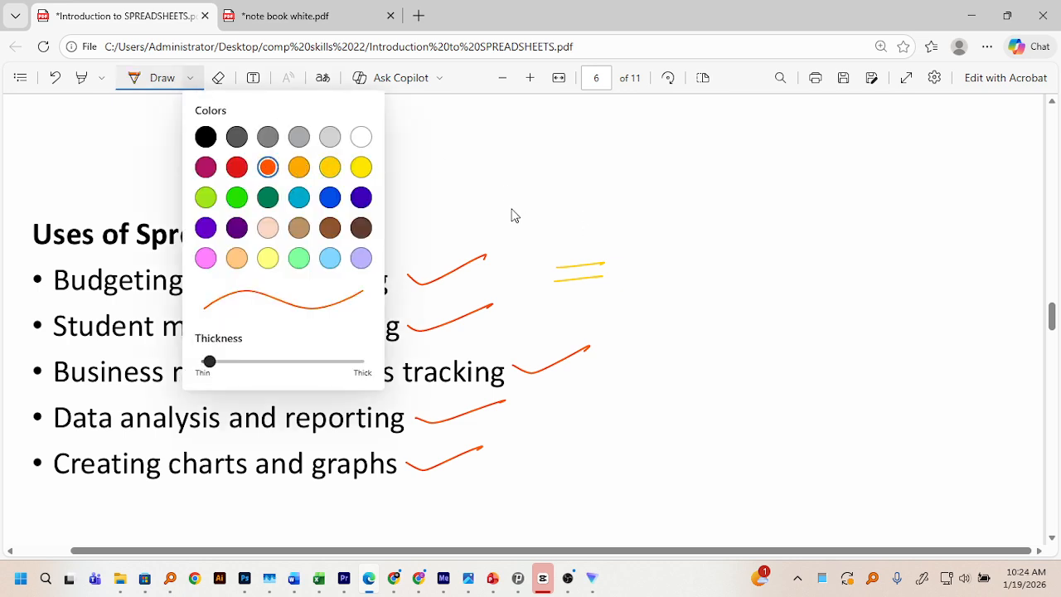
Handwrite "Total mark = cw + FE" in orange beside the Uses of Spreadsheets bullets
mouse_move(508, 210)
left_mouse_down()
mouse_move(564, 197)
mouse_move(549, 239)
mouse_move(559, 230)
left_mouse_up()
mouse_move(569, 205)
left_mouse_down()
mouse_move(583, 231)
mouse_move(604, 213)
mouse_move(691, 223)
mouse_move(725, 200)
mouse_move(745, 204)
left_mouse_up()
left_click_drag(622, 259, 658, 254)
mouse_move(615, 274)
left_mouse_down()
mouse_move(782, 267)
mouse_move(786, 243)
left_mouse_up()
mouse_move(857, 220)
left_mouse_down()
mouse_move(824, 229)
mouse_move(843, 265)
mouse_move(854, 245)
left_mouse_up()
left_click_drag(857, 249, 896, 244)
Handwrite the cell-reference version "= B2 + C2" below the total mark equation and underline it
mouse_move(639, 340)
left_mouse_down()
mouse_move(668, 336)
mouse_move(668, 352)
mouse_move(696, 356)
mouse_move(750, 348)
mouse_move(686, 355)
left_mouse_up()
mouse_move(761, 332)
left_mouse_down()
mouse_move(783, 324)
mouse_move(797, 346)
left_mouse_up()
mouse_move(827, 307)
left_mouse_down()
mouse_move(825, 343)
mouse_move(850, 319)
mouse_move(902, 331)
left_mouse_up()
mouse_move(910, 292)
left_mouse_down()
mouse_move(933, 287)
mouse_move(981, 308)
left_mouse_up()
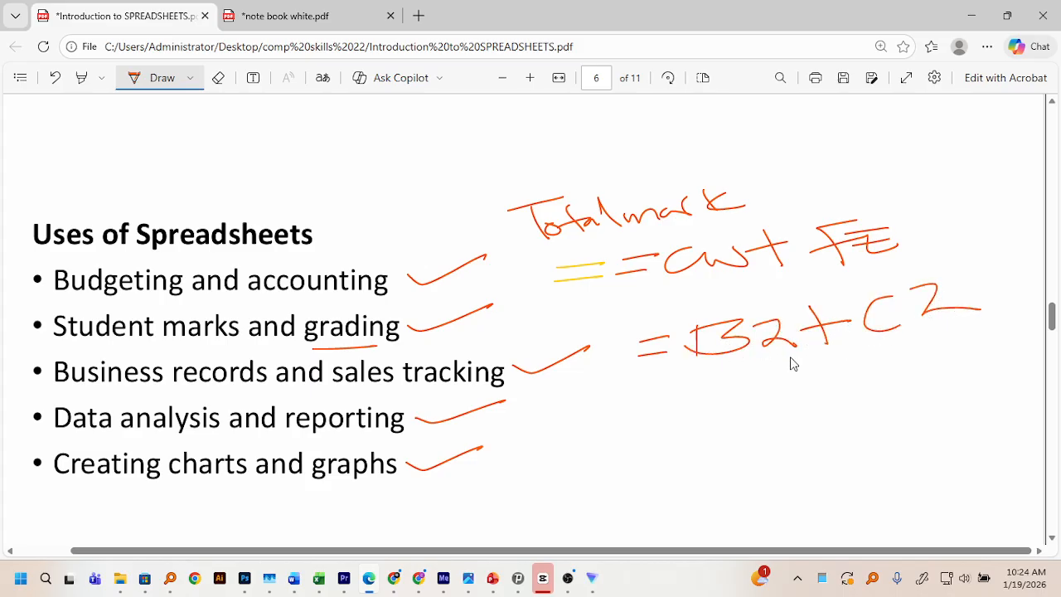
mouse_move(675, 386)
left_mouse_down()
mouse_move(923, 358)
mouse_move(1043, 328)
left_mouse_up()
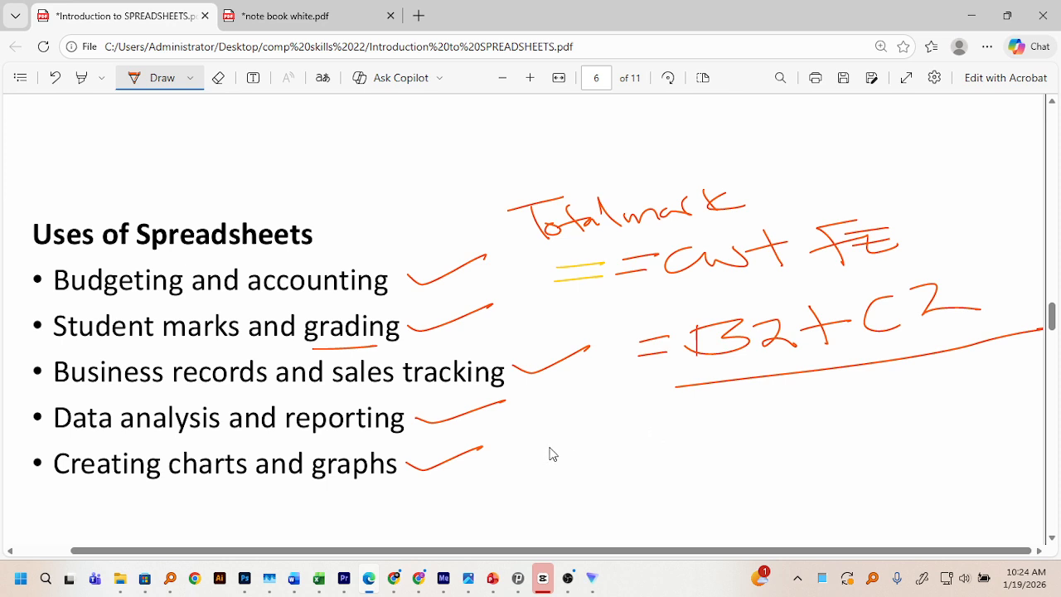
Handwrite "=Sum (B2, C2)" beneath the underlined B2 + C2 equation and underline its bracketed arguments
mouse_move(555, 446)
left_mouse_down()
mouse_move(582, 443)
mouse_move(575, 456)
left_mouse_up()
mouse_move(617, 433)
left_mouse_down()
mouse_move(587, 455)
mouse_move(645, 438)
mouse_move(687, 449)
left_mouse_up()
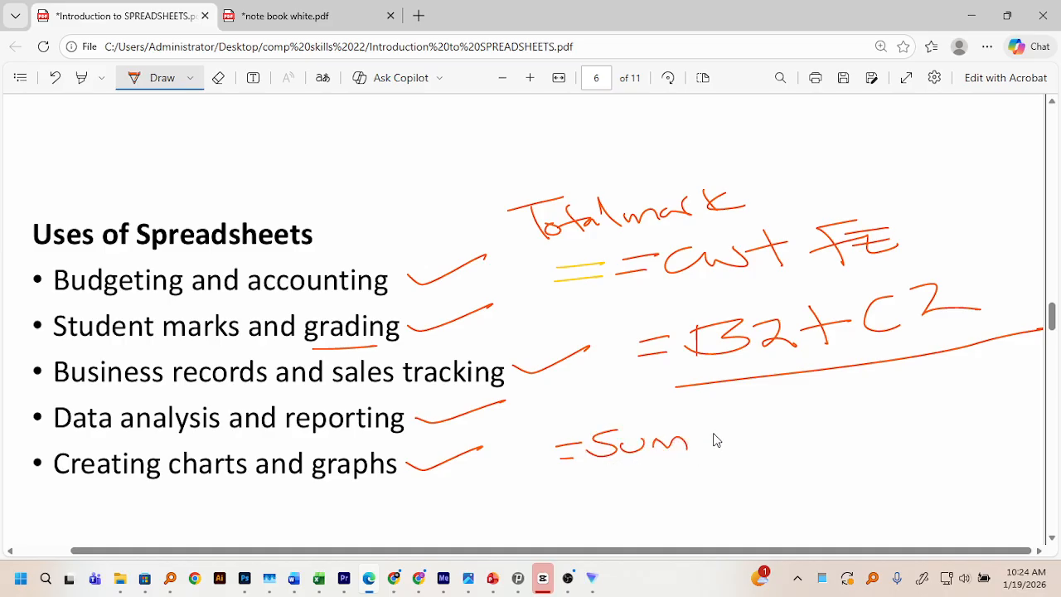
mouse_move(734, 407)
left_mouse_down()
mouse_move(730, 447)
mouse_move(763, 428)
mouse_move(802, 430)
left_mouse_up()
left_click(739, 422)
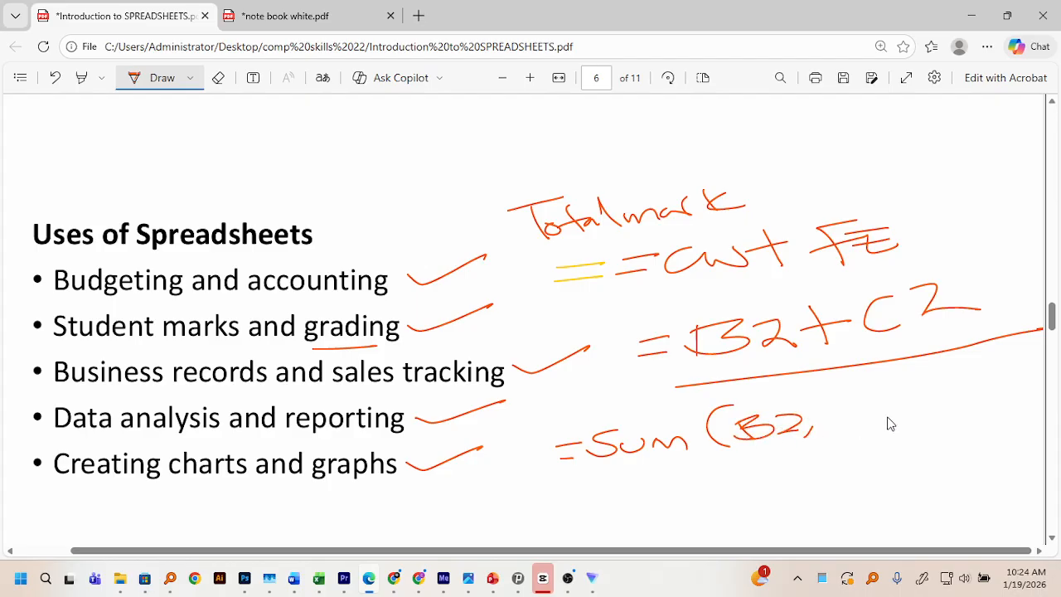
mouse_move(852, 401)
left_mouse_down()
mouse_move(867, 424)
mouse_move(895, 404)
mouse_move(905, 420)
mouse_move(938, 416)
left_mouse_up()
left_click_drag(696, 469, 935, 438)
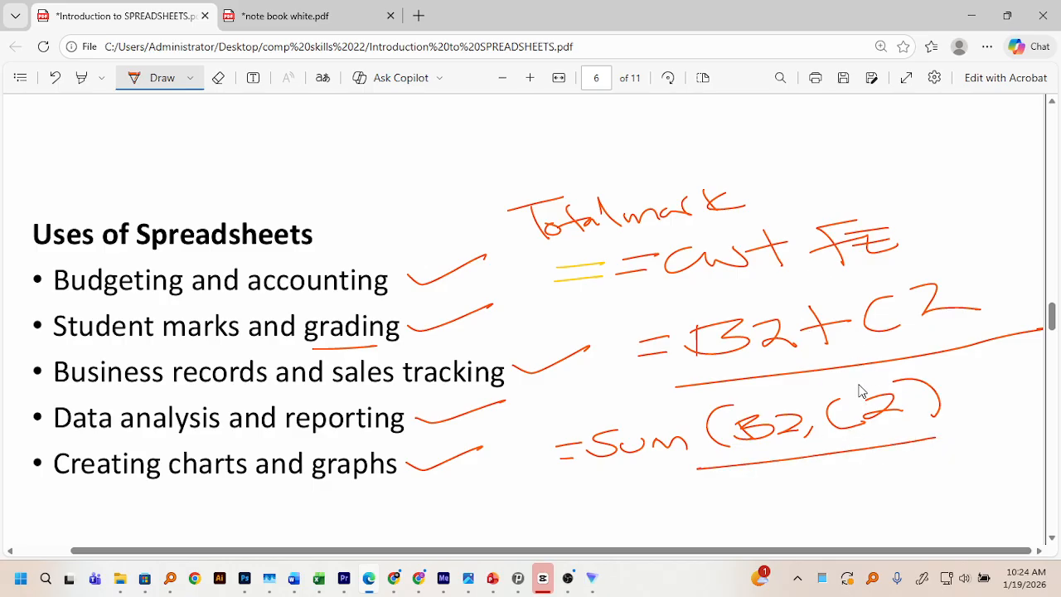
Bracket the addition equations and label them "formula", then bracket the Sum expression and label it "function" with an underline
mouse_move(888, 204)
left_mouse_down()
mouse_move(975, 235)
mouse_move(951, 300)
left_mouse_up()
mouse_move(810, 166)
left_mouse_down()
mouse_move(811, 208)
mouse_move(911, 160)
mouse_move(967, 164)
left_mouse_up()
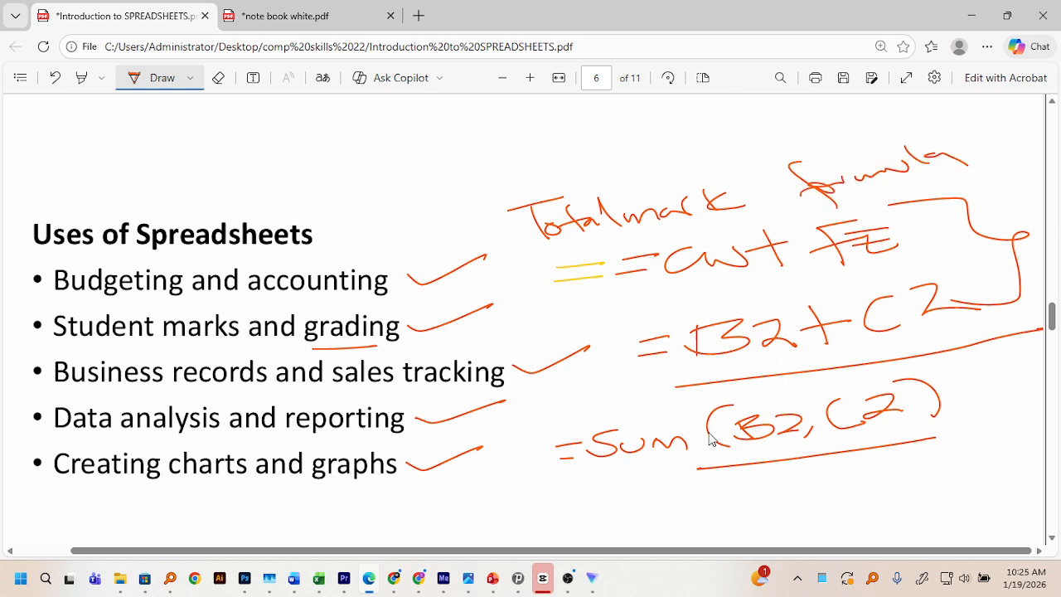
mouse_move(583, 491)
left_mouse_down()
mouse_move(787, 490)
mouse_move(1003, 461)
mouse_move(972, 422)
left_mouse_up()
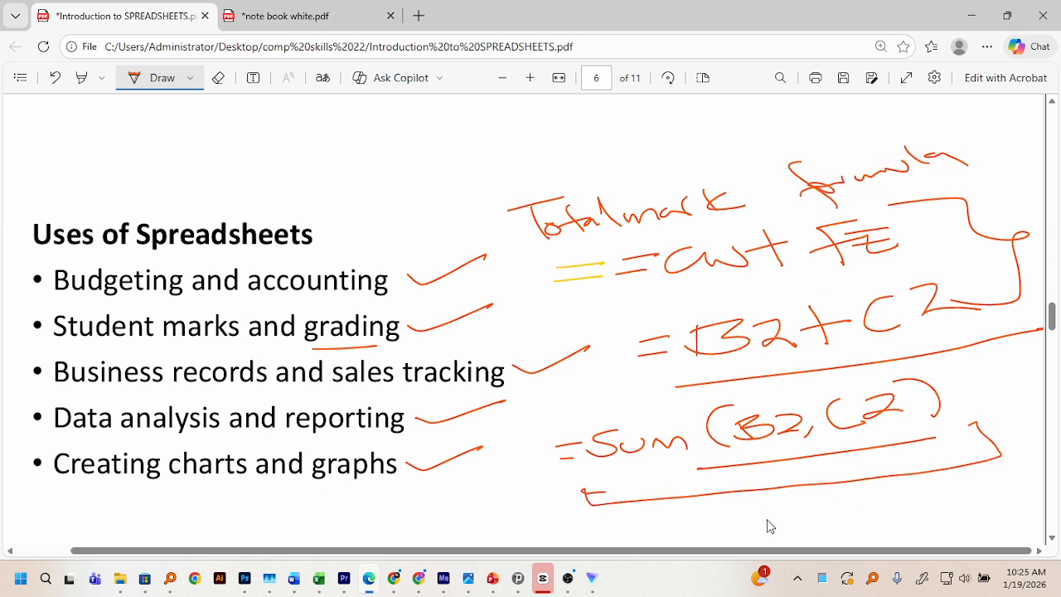
mouse_move(695, 513)
left_mouse_down()
mouse_move(711, 528)
mouse_move(876, 505)
left_mouse_up()
left_click_drag(780, 536, 908, 514)
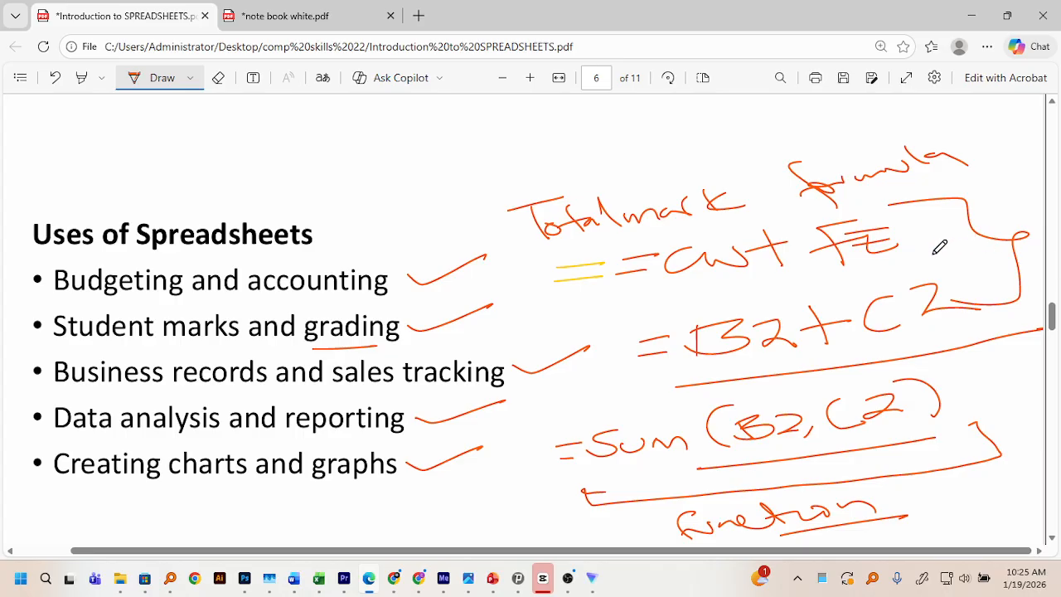
Return to Book2 in Excel and select the first student's Total Mark/100 cell, D2
scroll(802, 232, "down", 4)
scroll(802, 232, "down", 2)
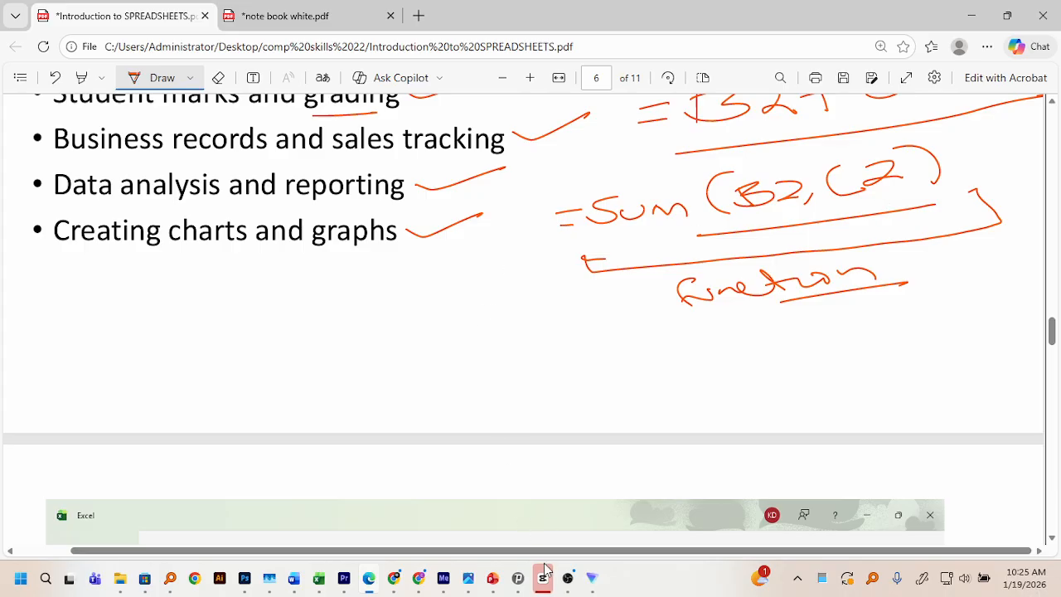
mouse_move(319, 578)
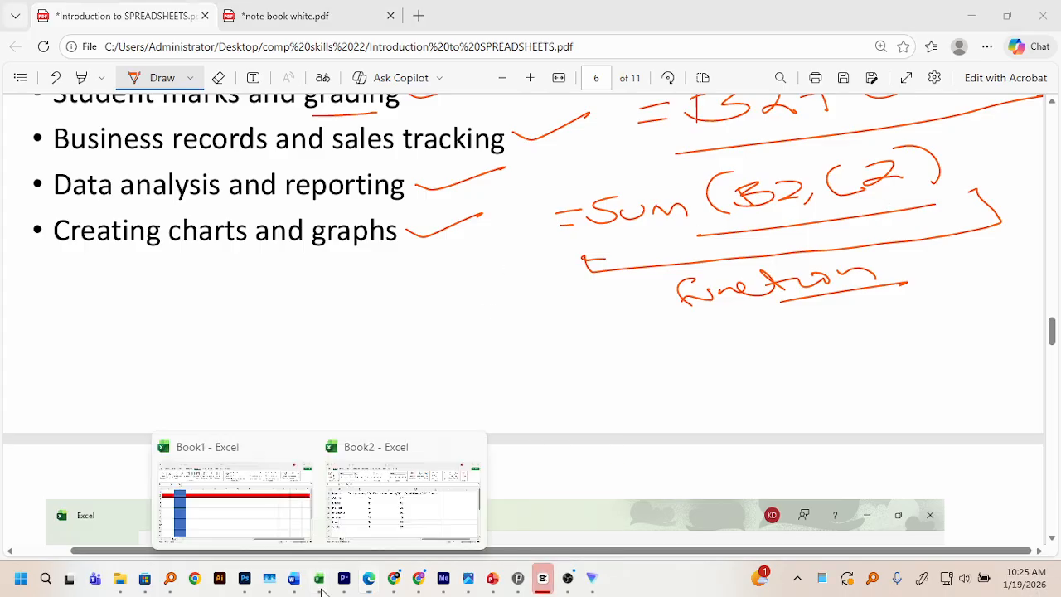
left_click(371, 466)
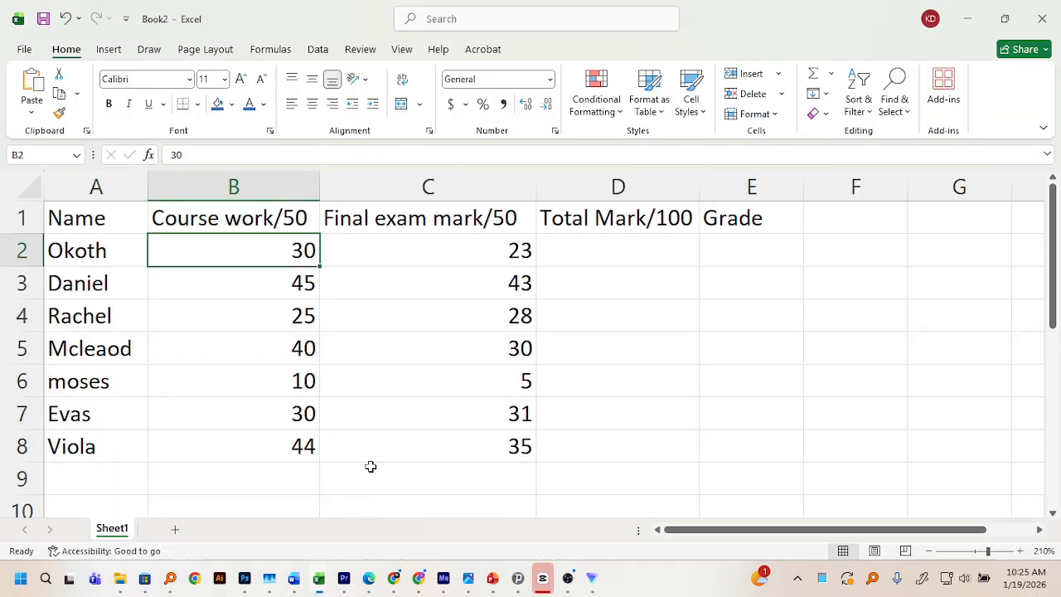
double_click(557, 250)
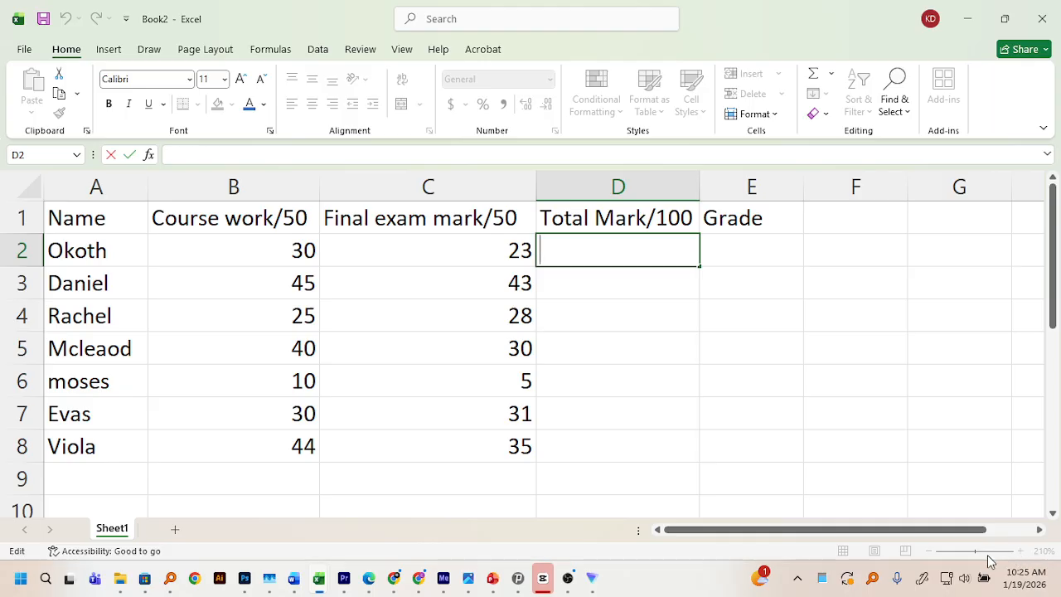
left_click(797, 326)
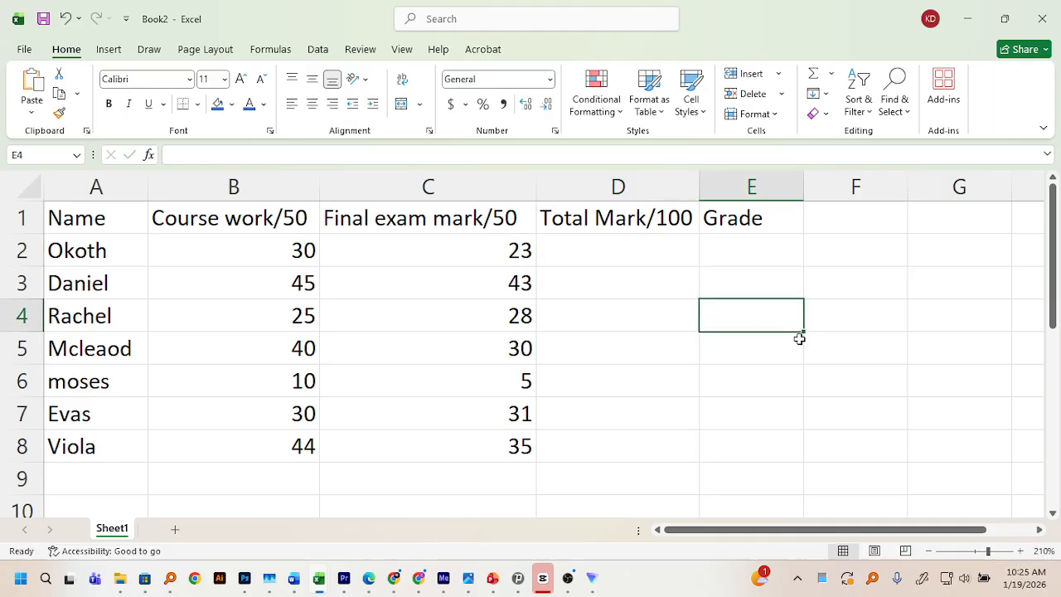
left_click(1020, 550)
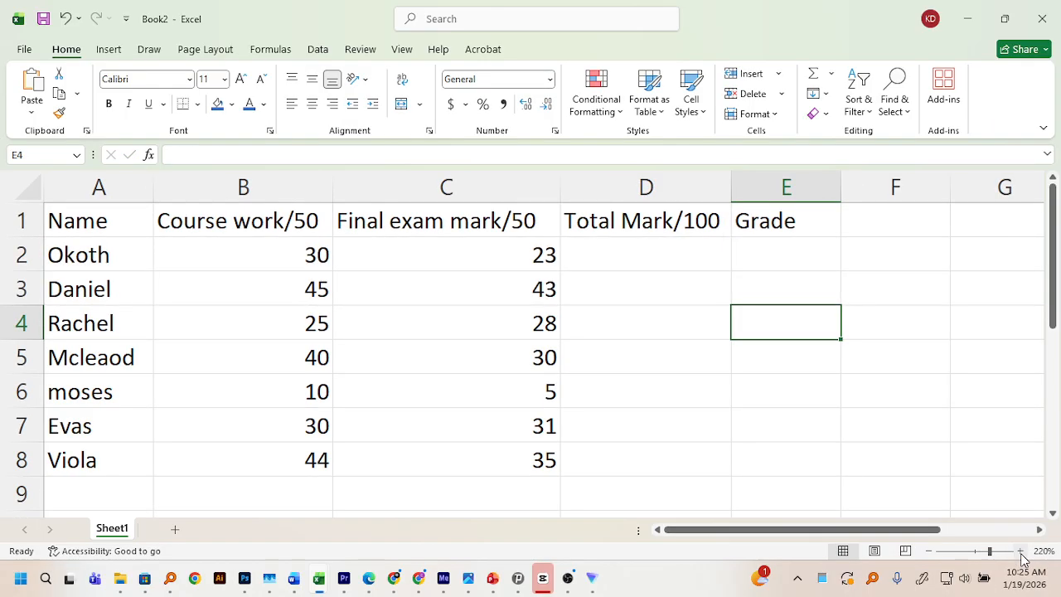
left_click(1020, 550)
left_click(685, 265)
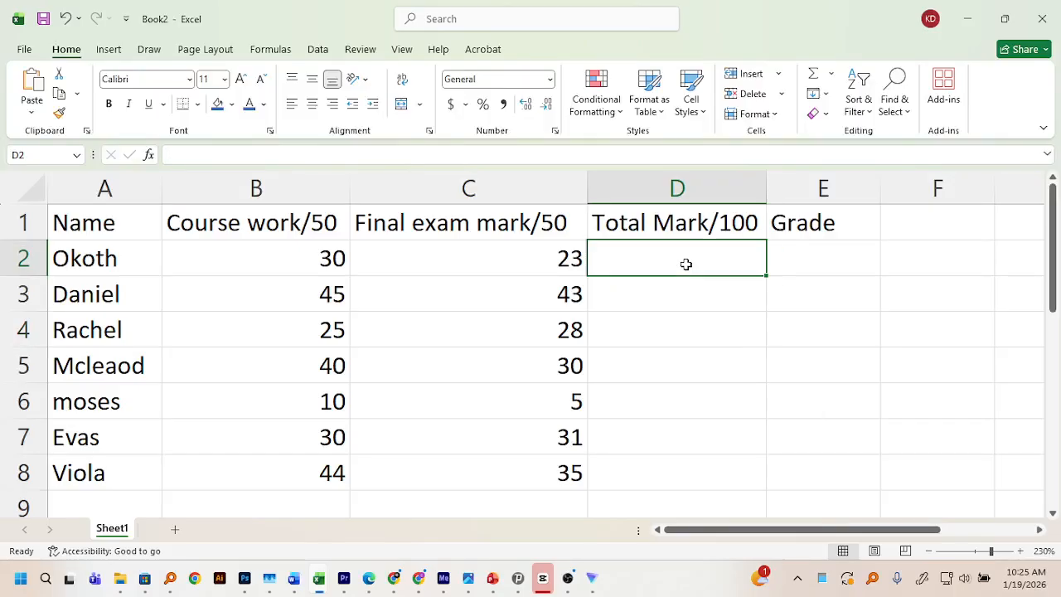
Enter the formula =B2+C2 in D2 to add the first student's coursework and final exam marks
double_click(656, 264)
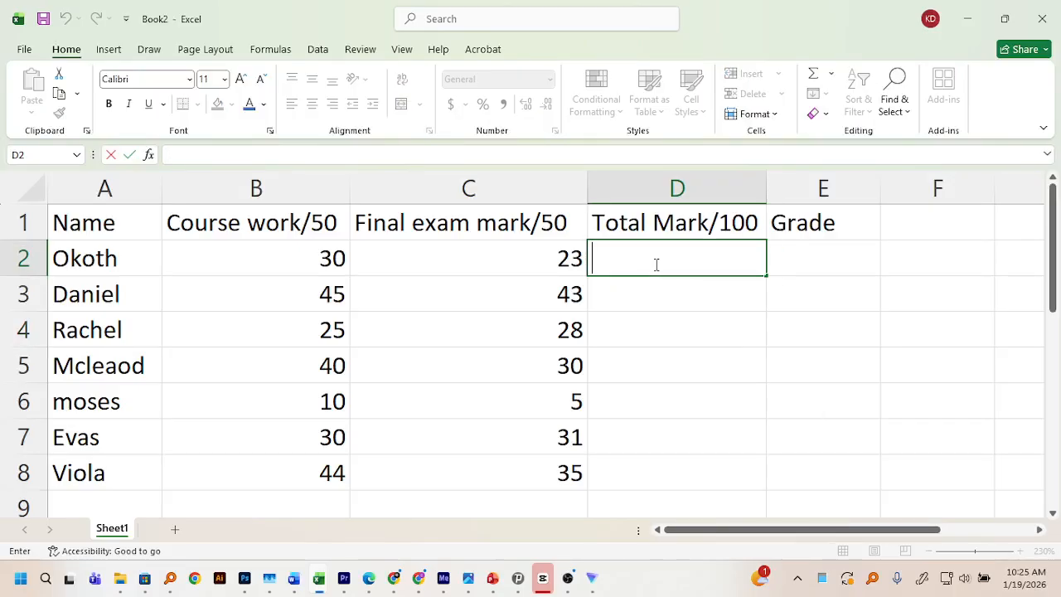
type("=")
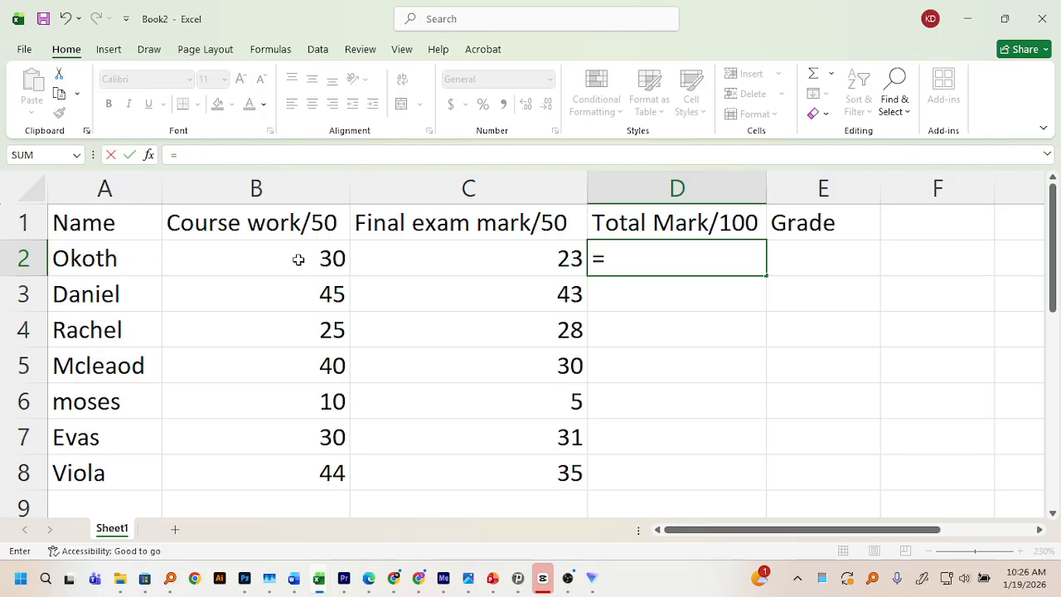
key("BackSpace")
type("=")
left_click(298, 259)
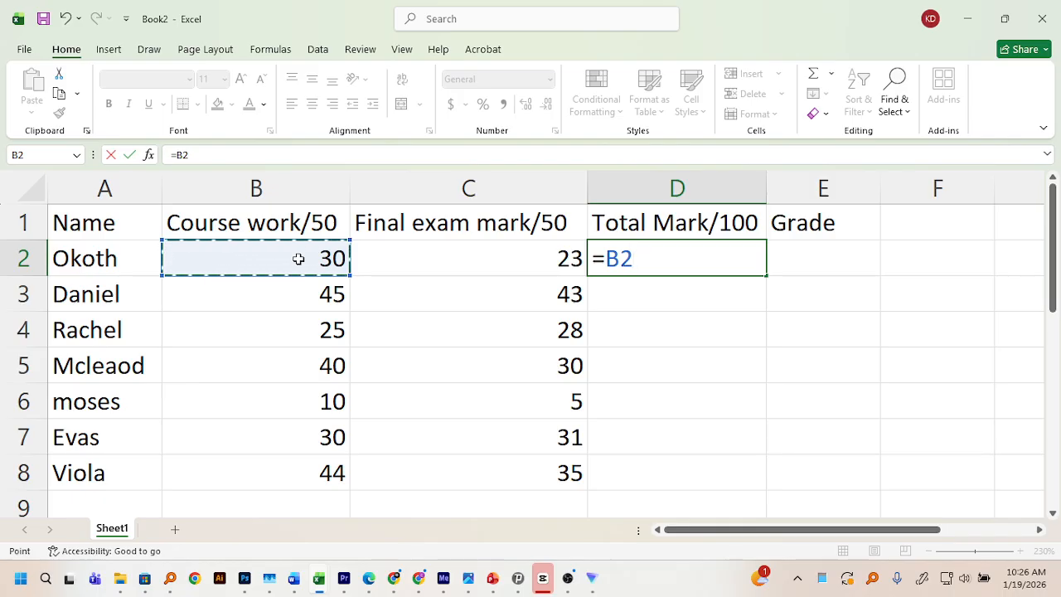
type("+")
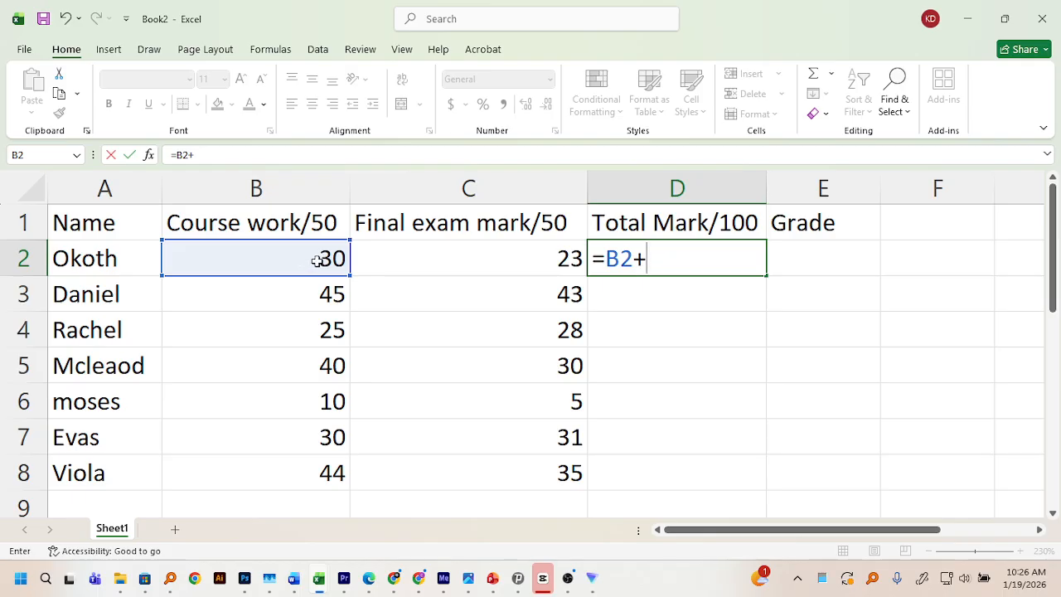
left_click(473, 253)
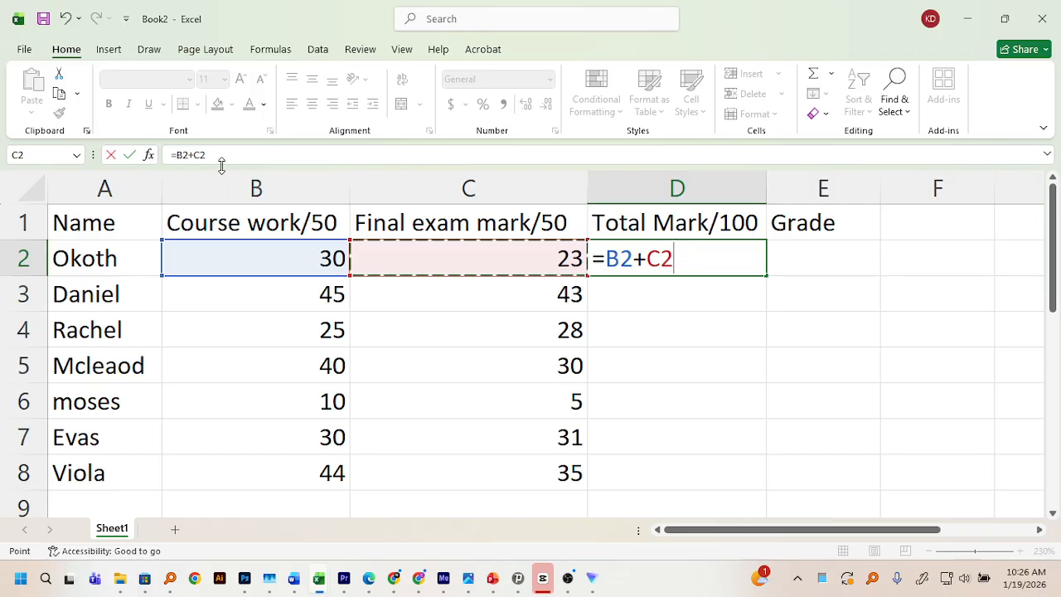
left_click_drag(232, 159, 149, 155)
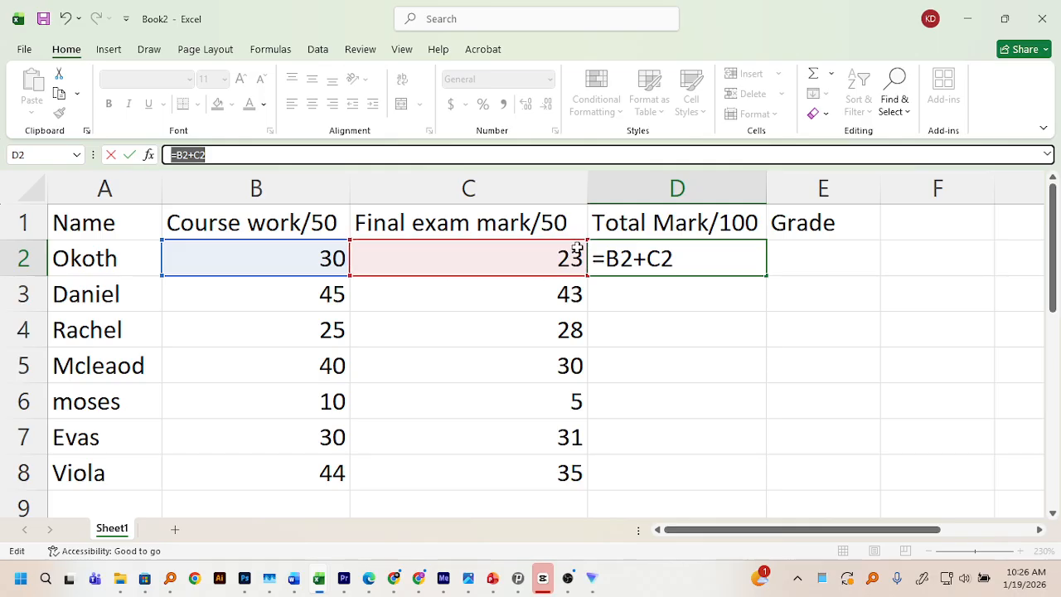
left_click(722, 261)
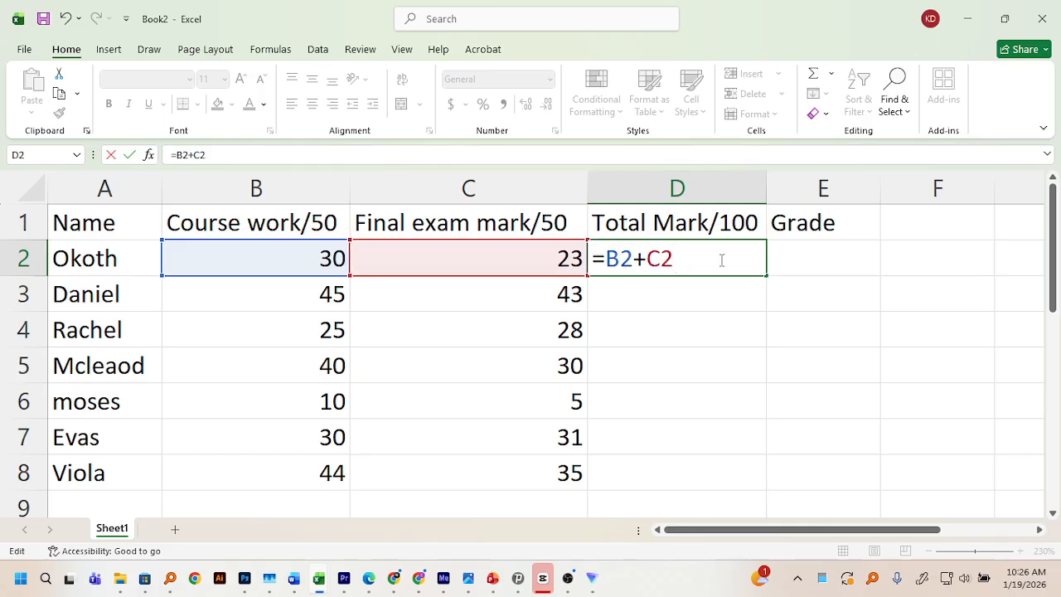
key("Return")
Reopen the total mark formula in D2 to review its cell references, leaving it as entered
left_click(720, 259)
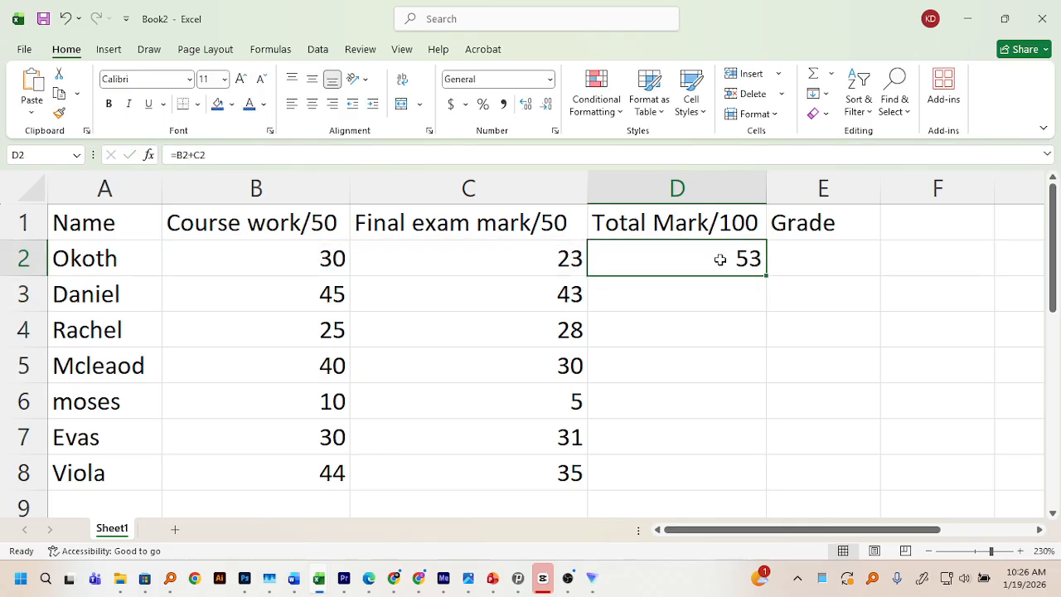
double_click(720, 259)
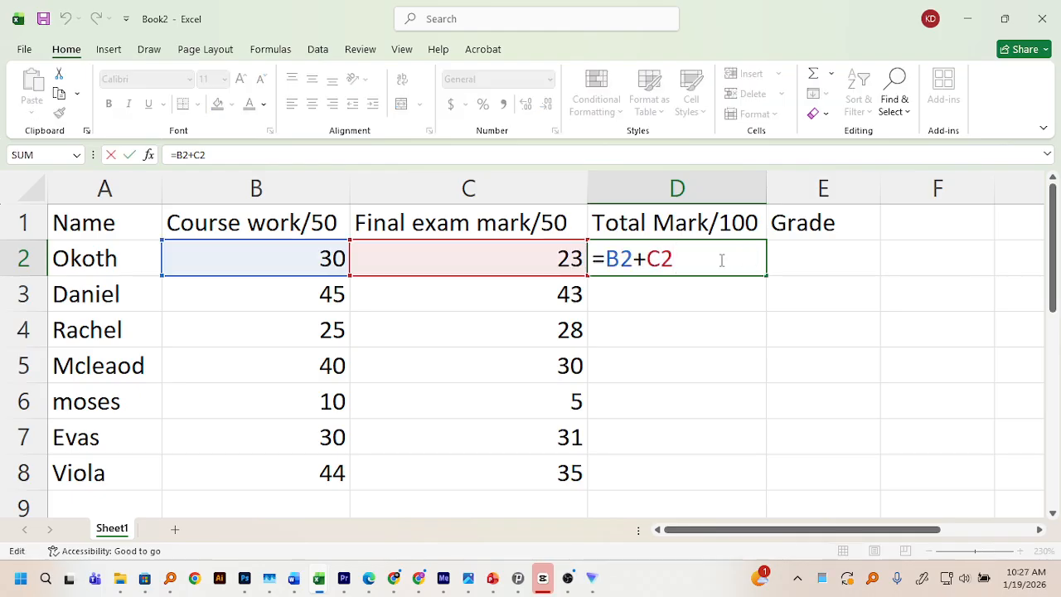
key("Return")
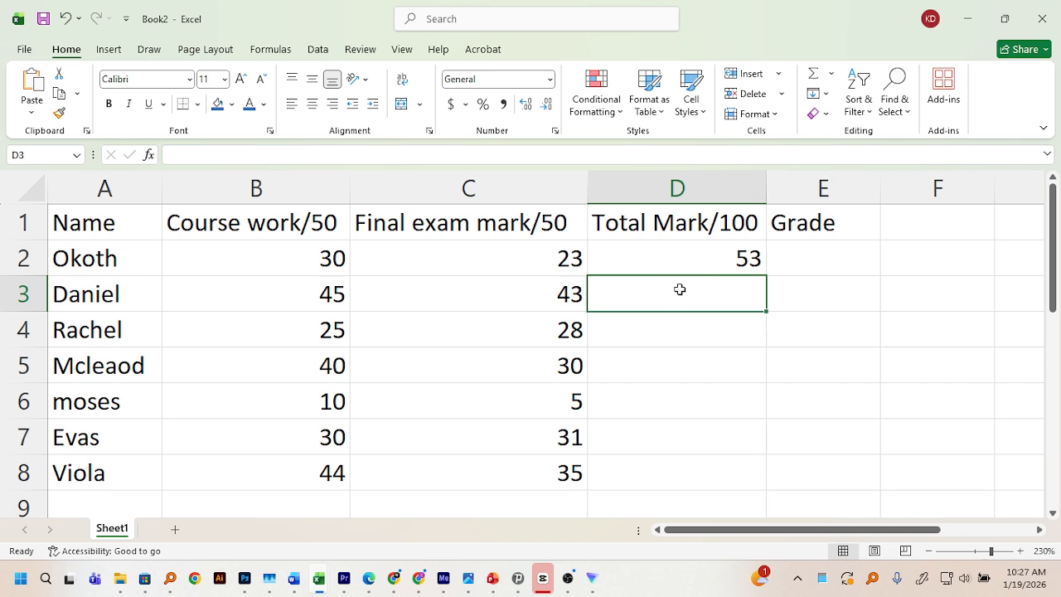
double_click(681, 289)
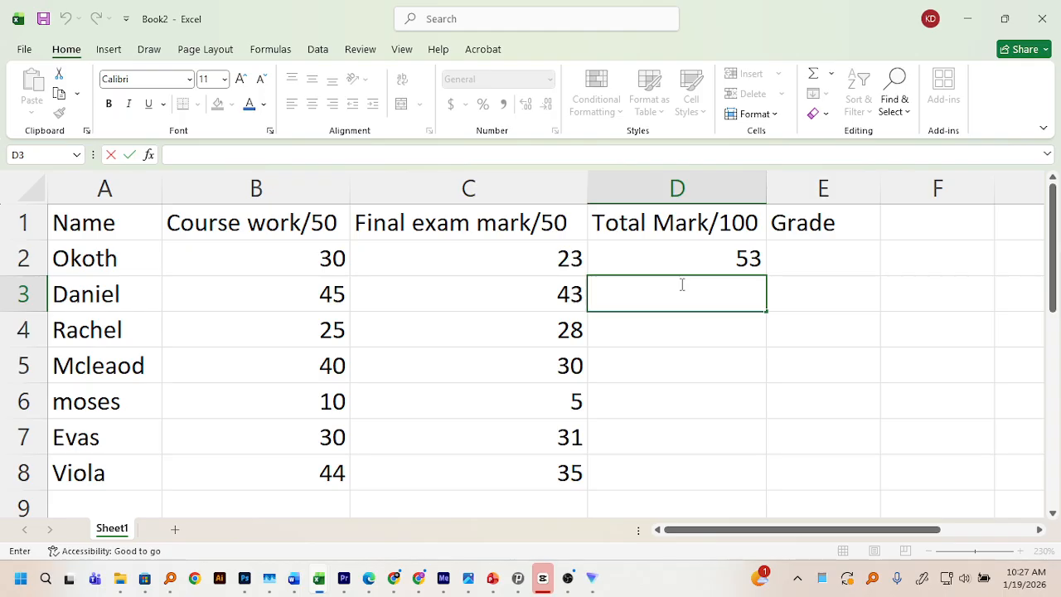
type("=")
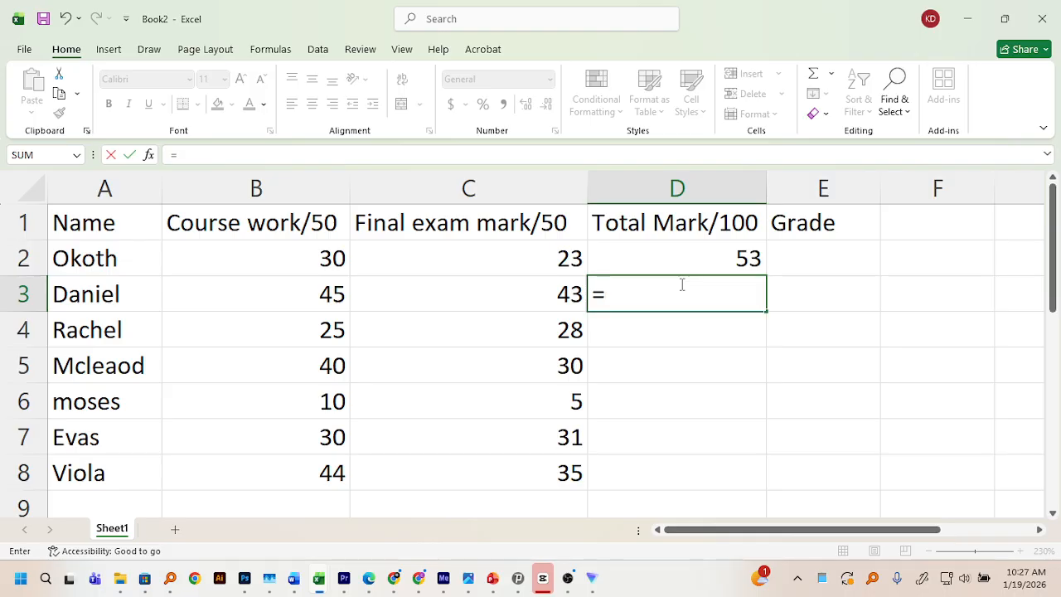
type("su")
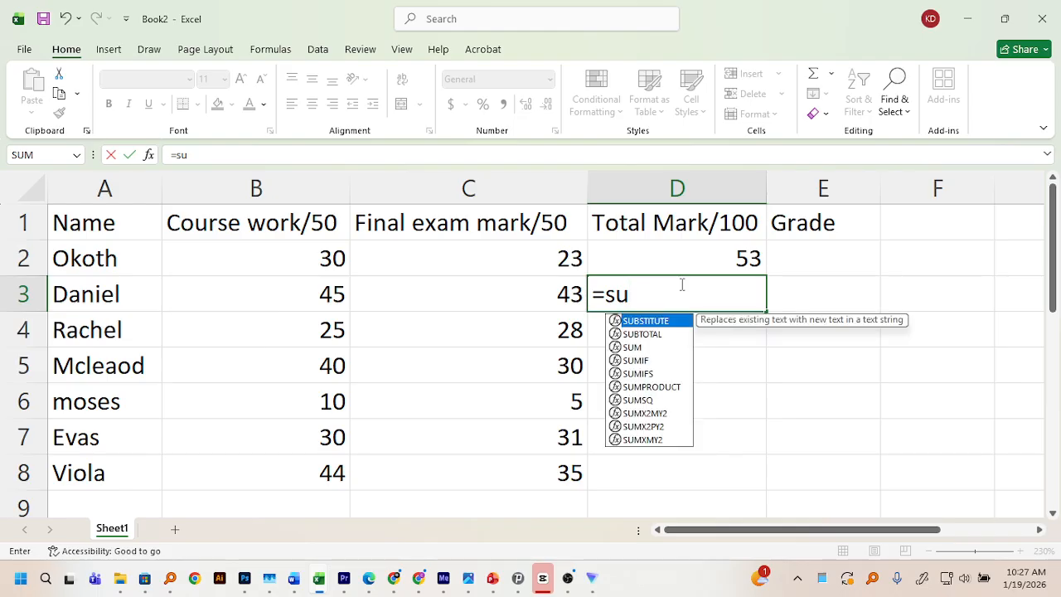
type("m")
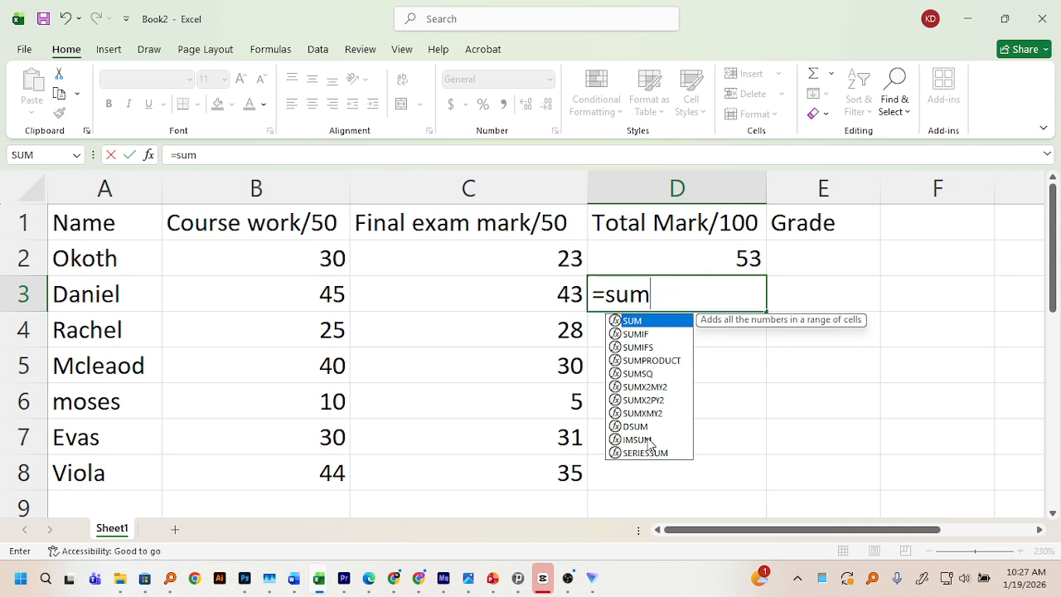
double_click(633, 323)
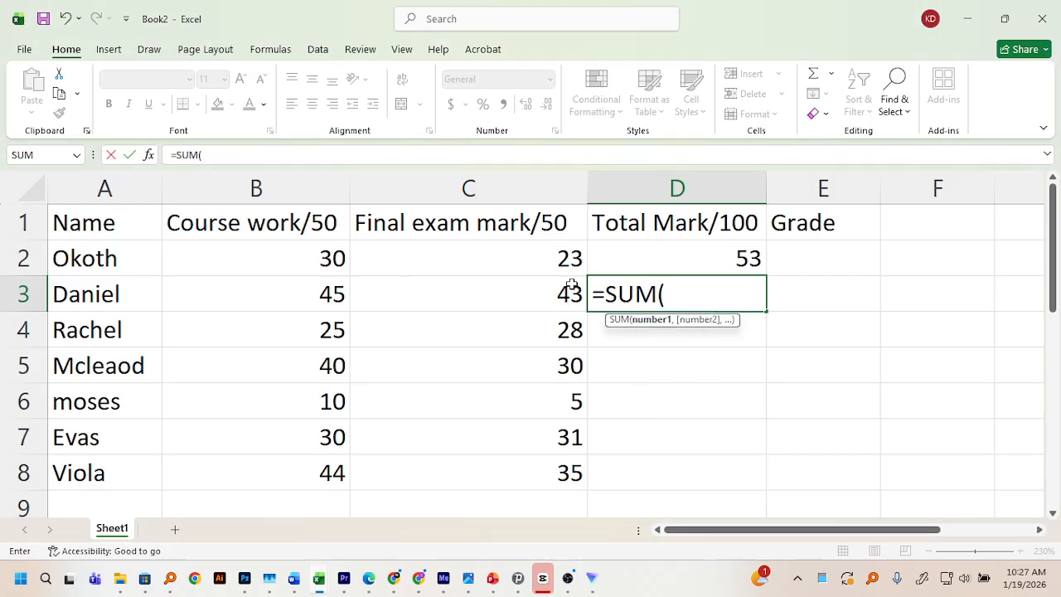
left_click(329, 293)
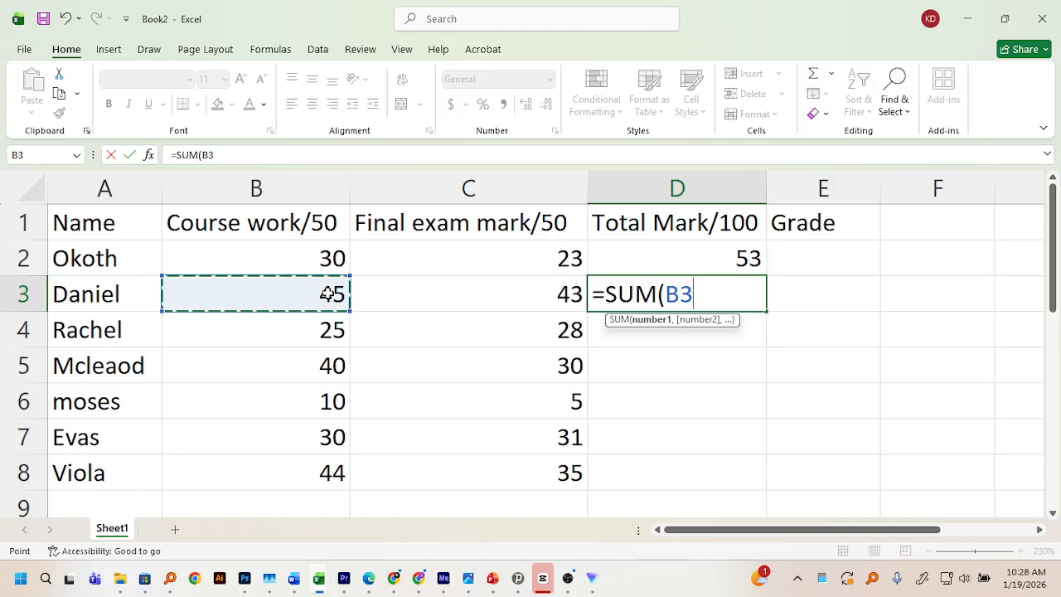
left_click(389, 294)
left_click(313, 297)
type(",")
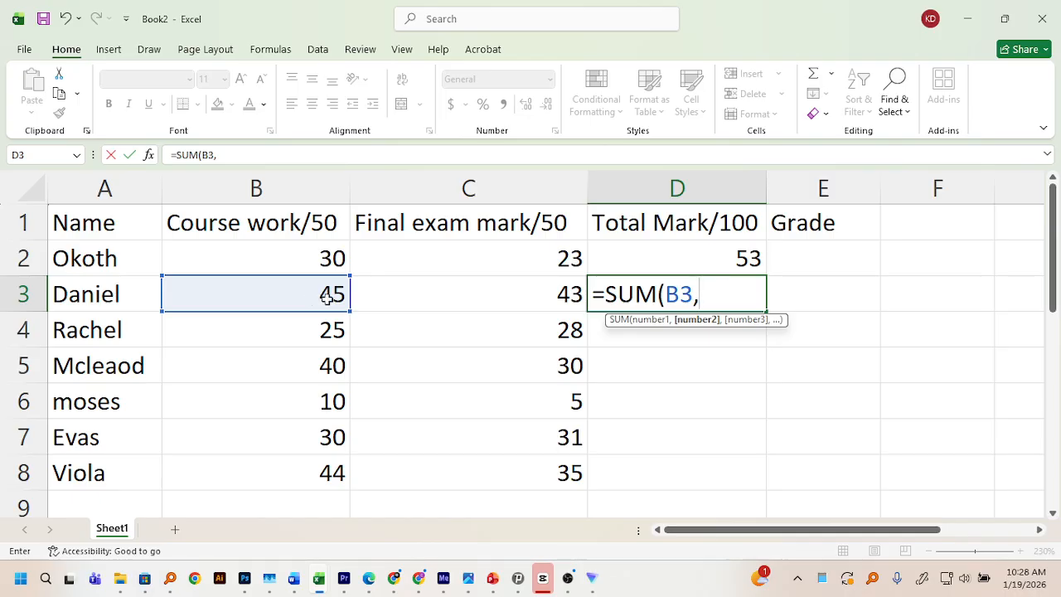
left_click(436, 300)
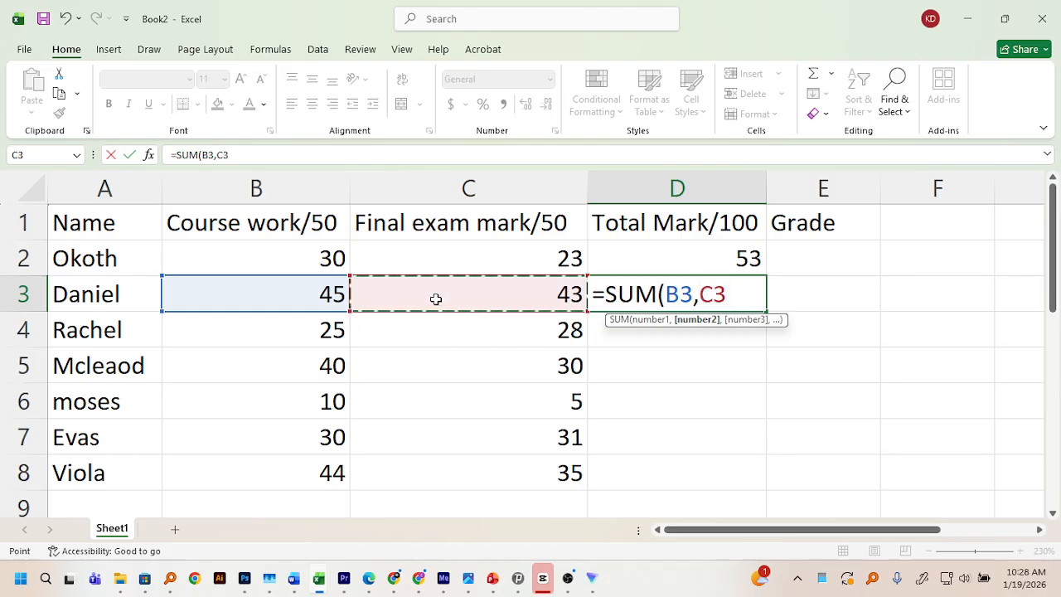
key("BackSpace")
key("BackSpace")
key("BackSpace")
key("BackSpace")
key("BackSpace")
key("BackSpace")
key("BackSpace")
key("BackSpace")
key("BackSpace")
key("BackSpace")
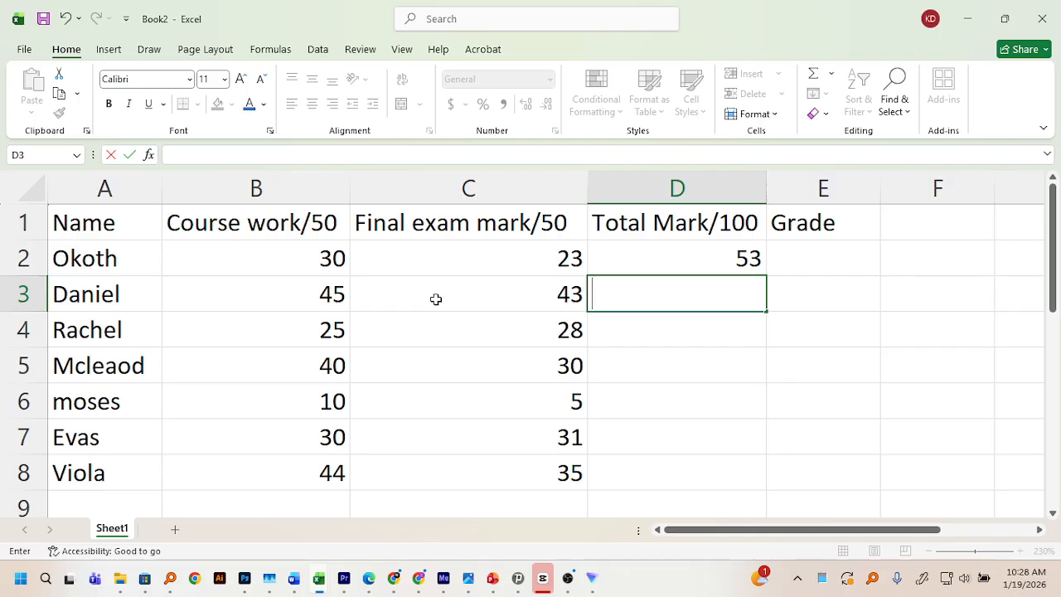
Enter =SUM(B3,C3) in D3 to total the second student's coursework and final exam marks
type("=")
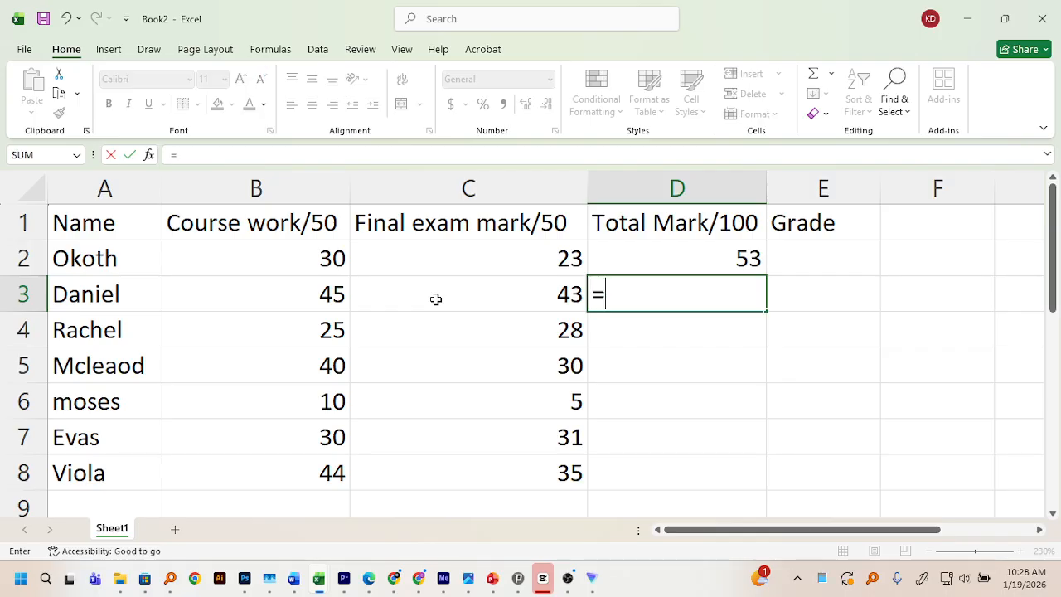
type("sum")
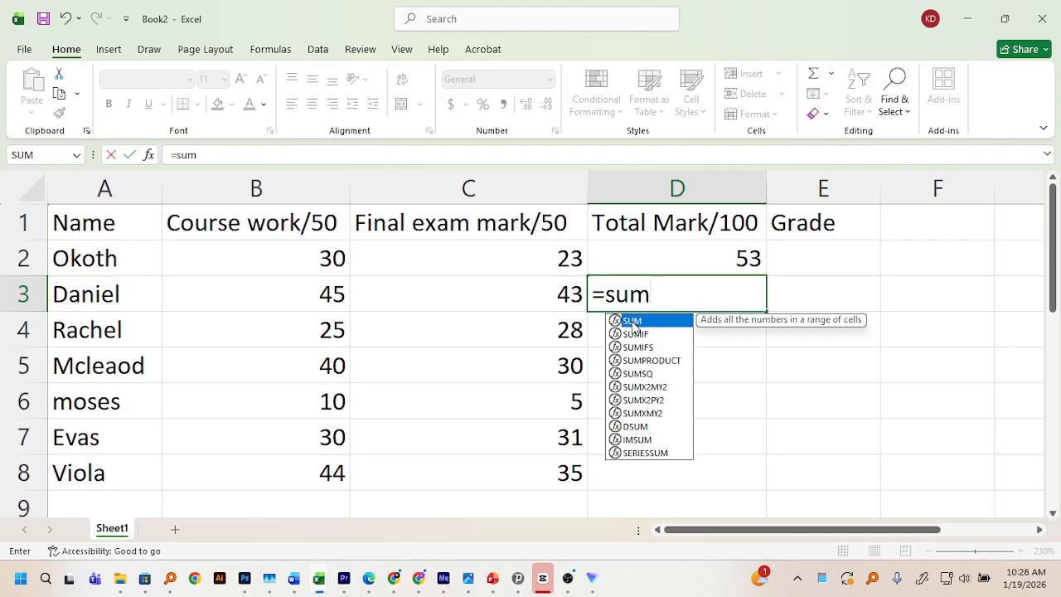
double_click(632, 323)
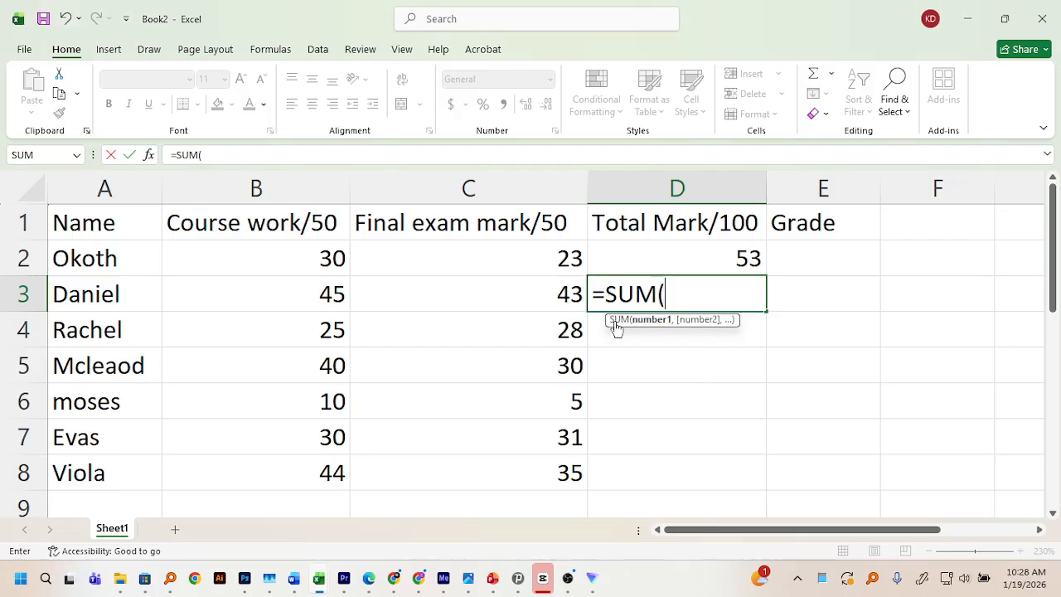
left_click(326, 296)
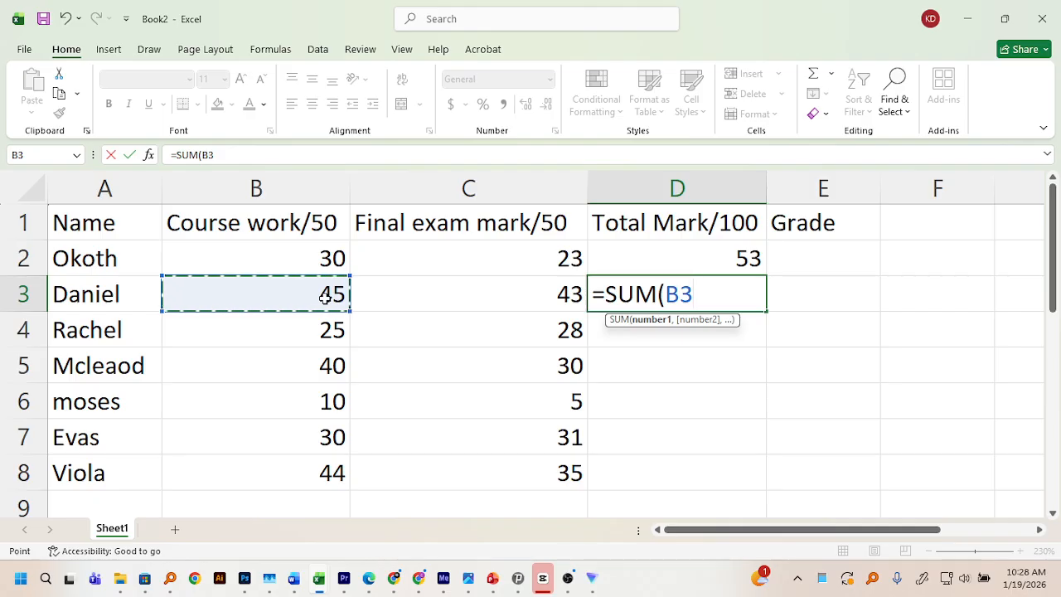
type(".")
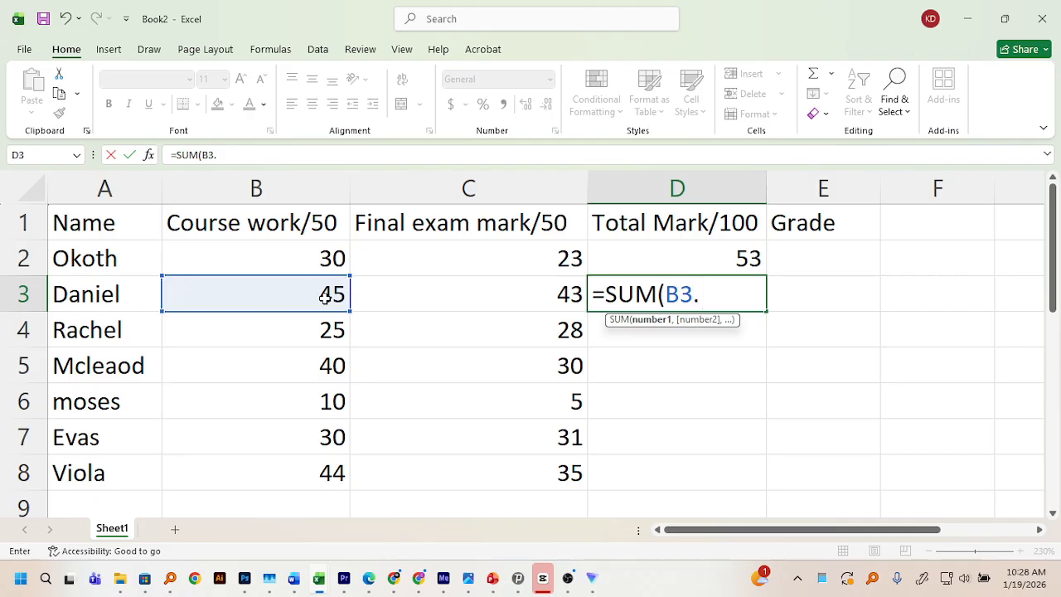
key("BackSpace")
type(",")
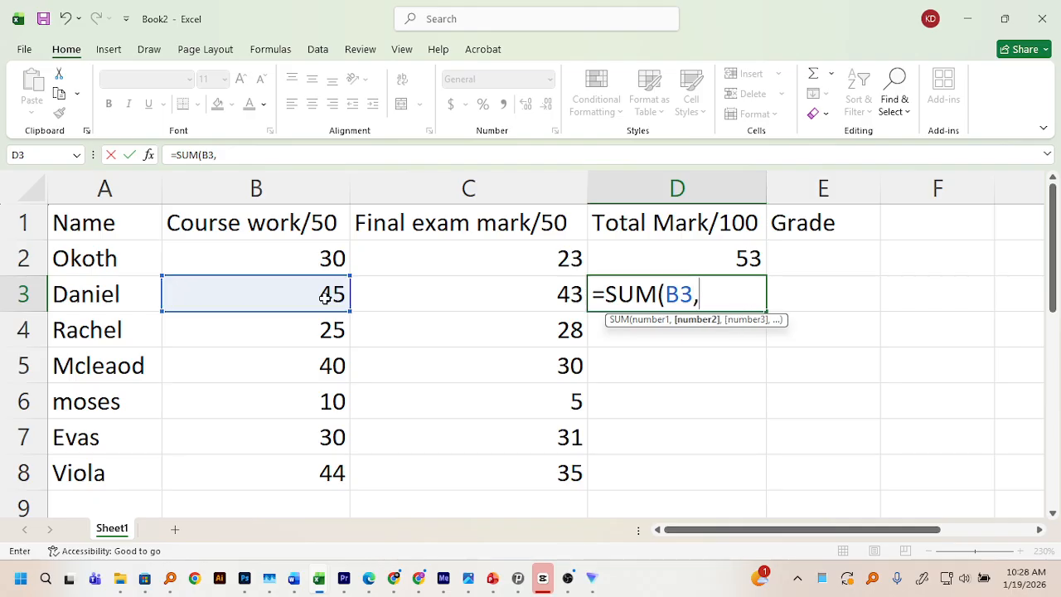
left_click(399, 296)
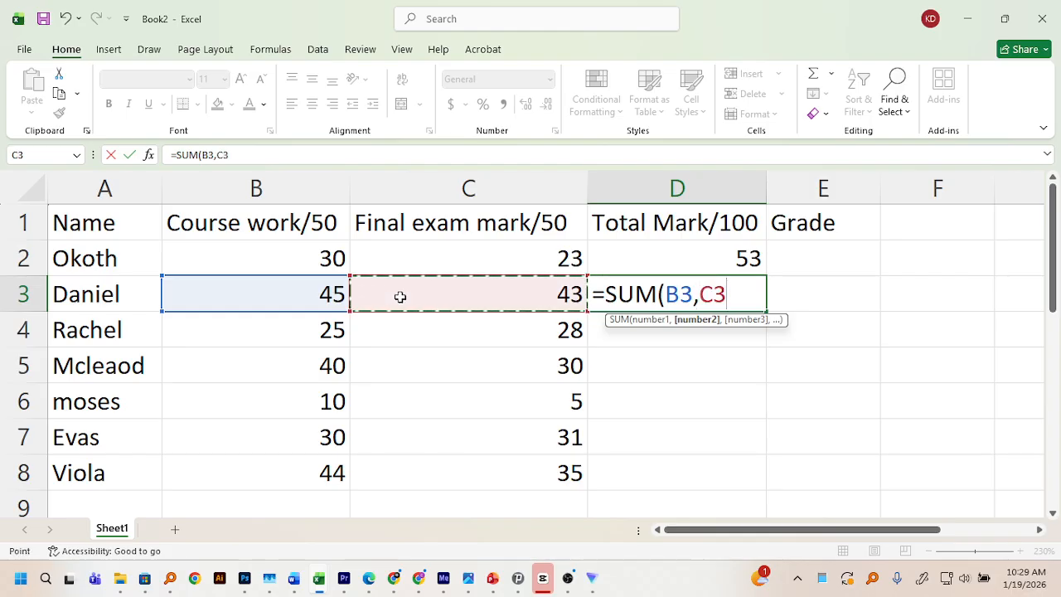
key("Return")
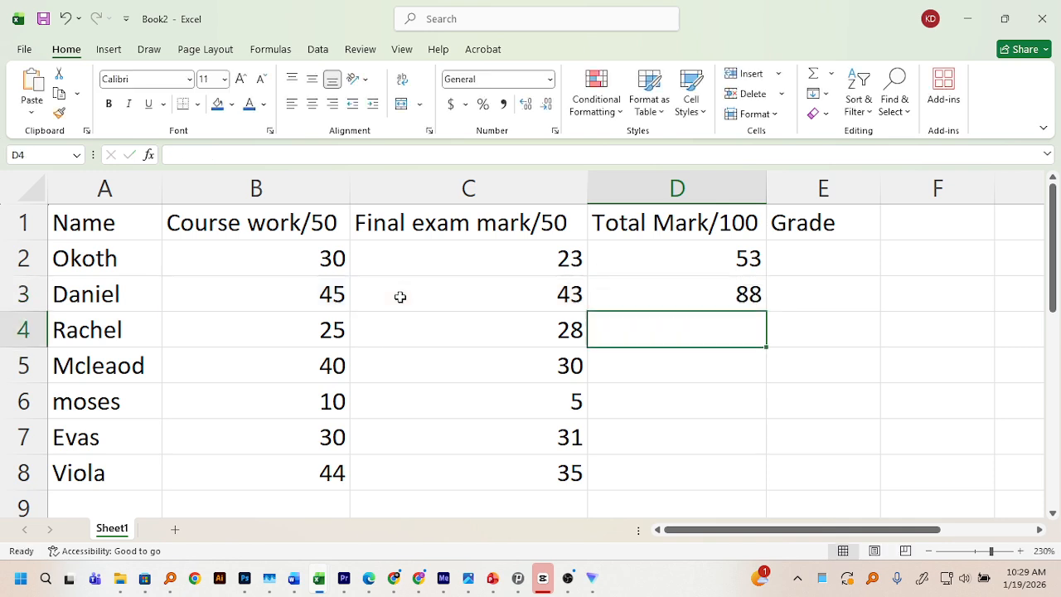
Compare the addition formula in D2 with the SUM function in D3
left_click(723, 261)
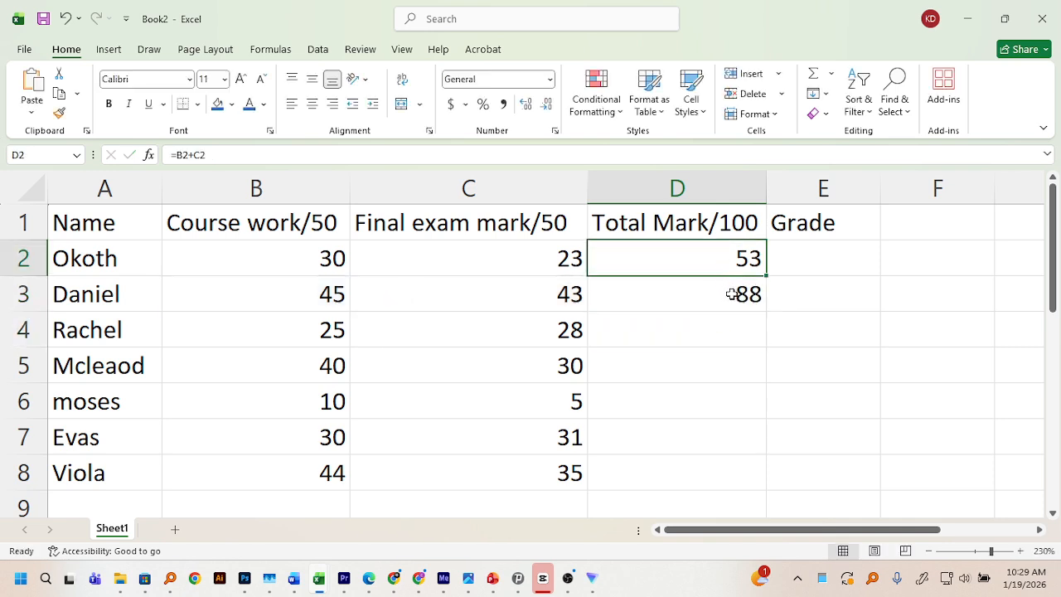
left_click(733, 295)
left_click(746, 253)
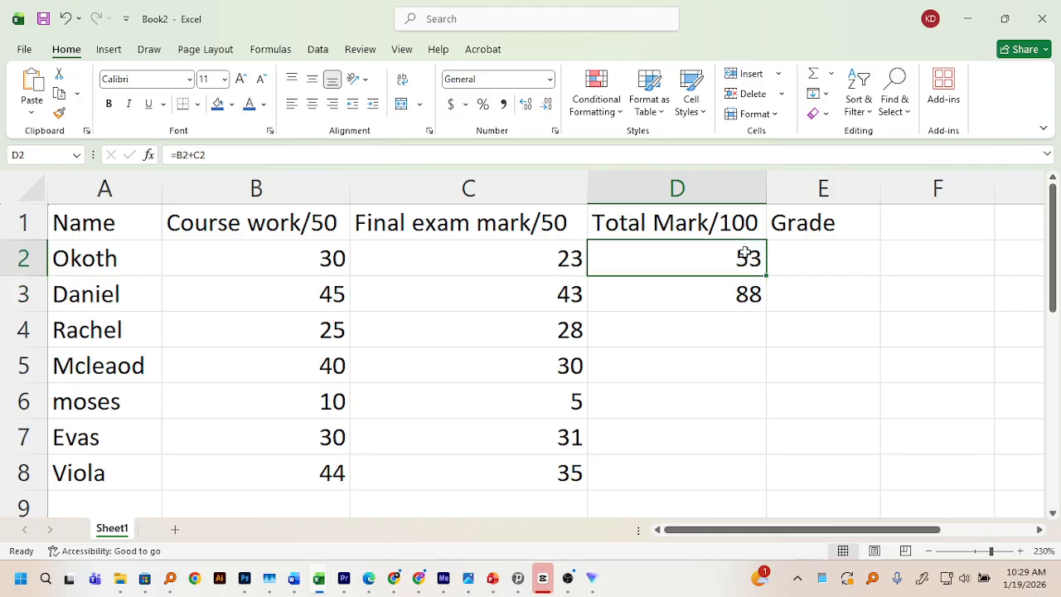
left_click(722, 293)
left_click(738, 260)
left_click(736, 286)
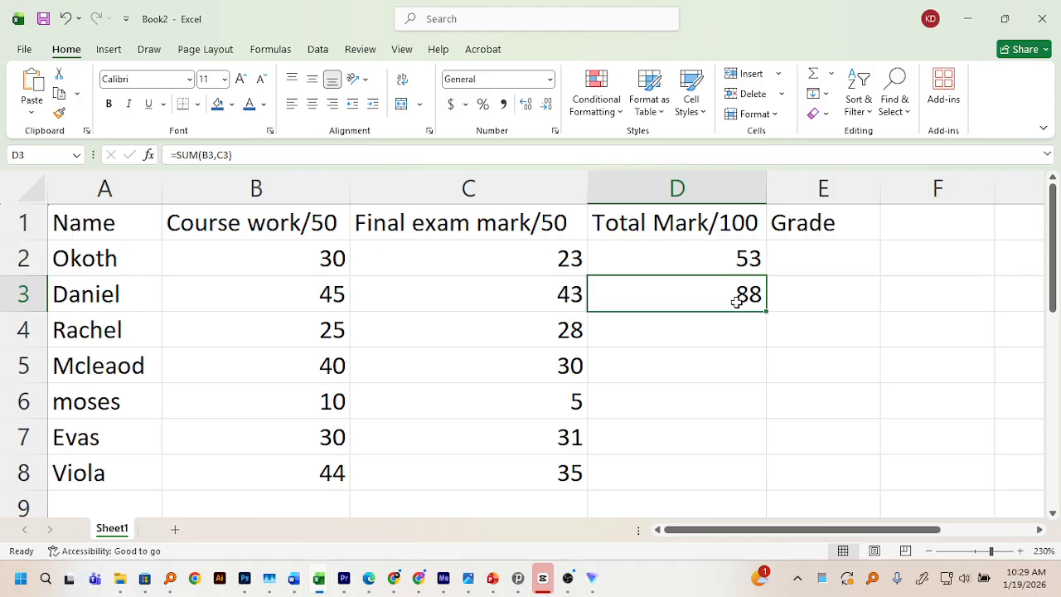
left_click(737, 257)
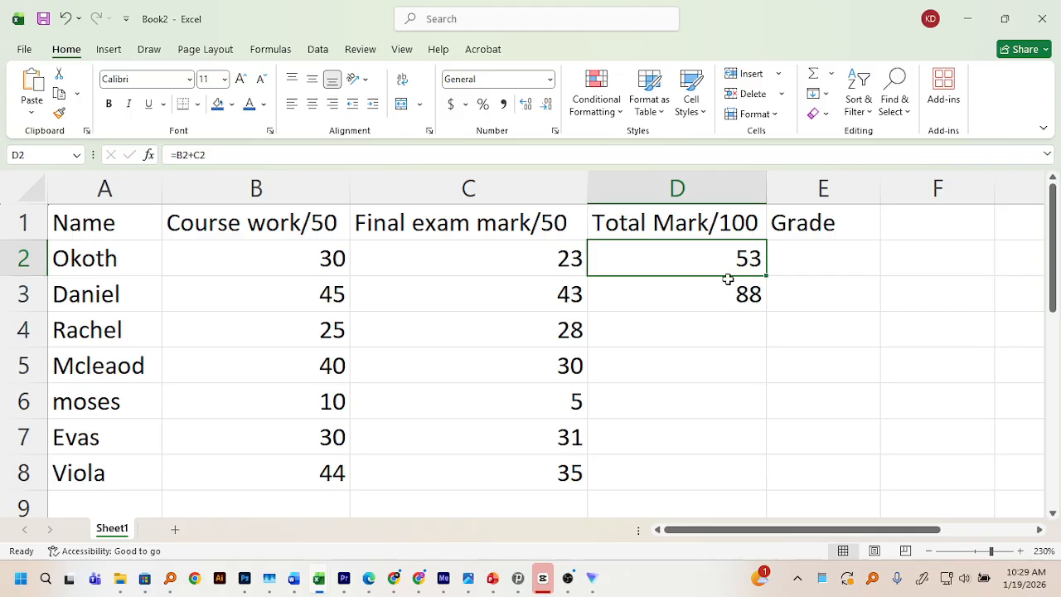
left_click(726, 279)
left_click(736, 261)
scroll(727, 266, "down", 1)
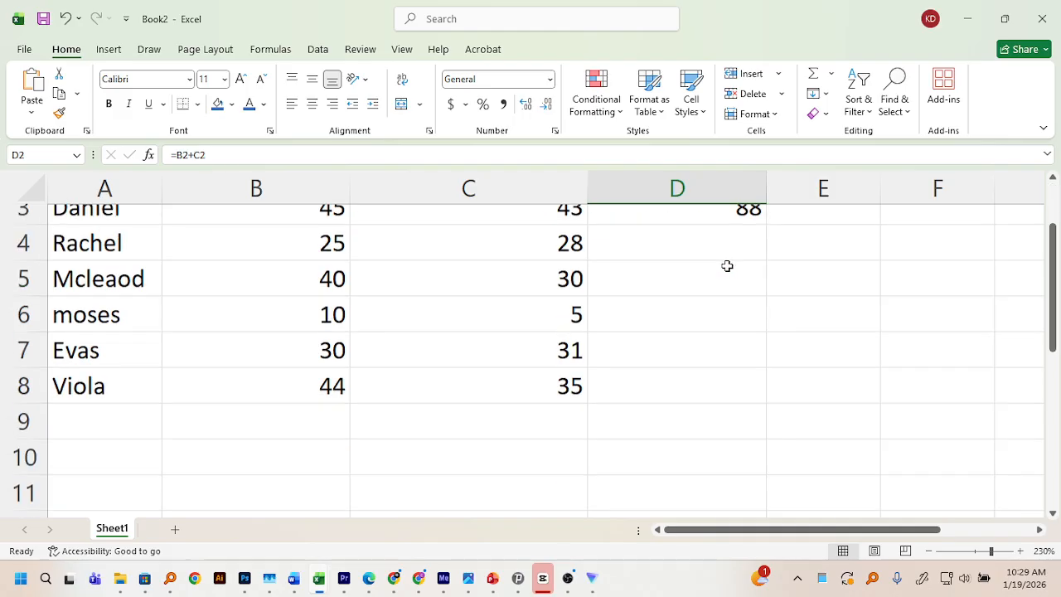
scroll(726, 265, "up", 1)
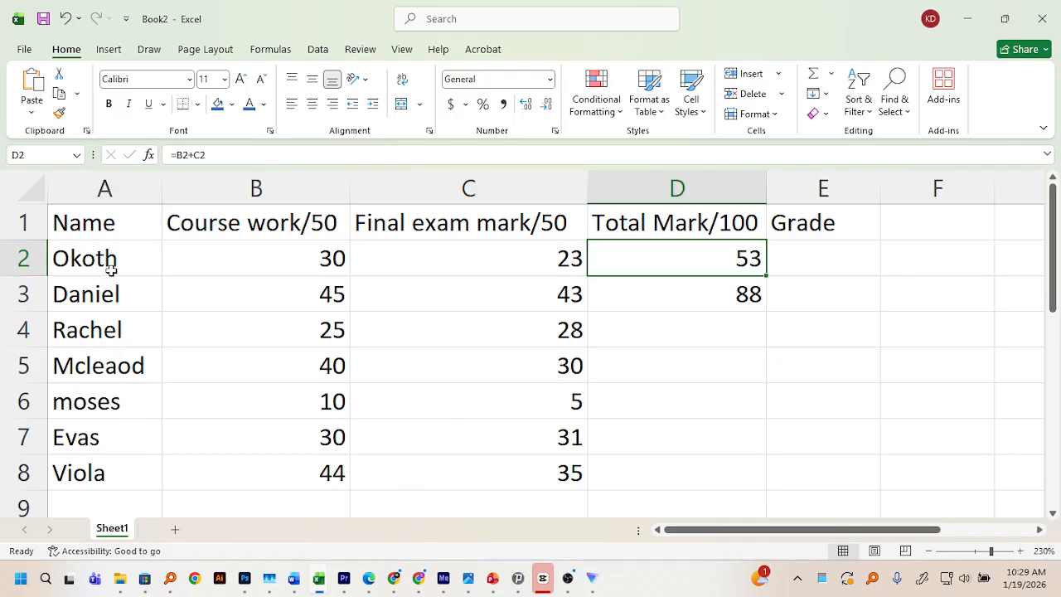
Highlight the list of student names in A2:A8 to review how many totals are needed
left_click_drag(111, 264, 110, 331)
left_click_drag(110, 387, 106, 465)
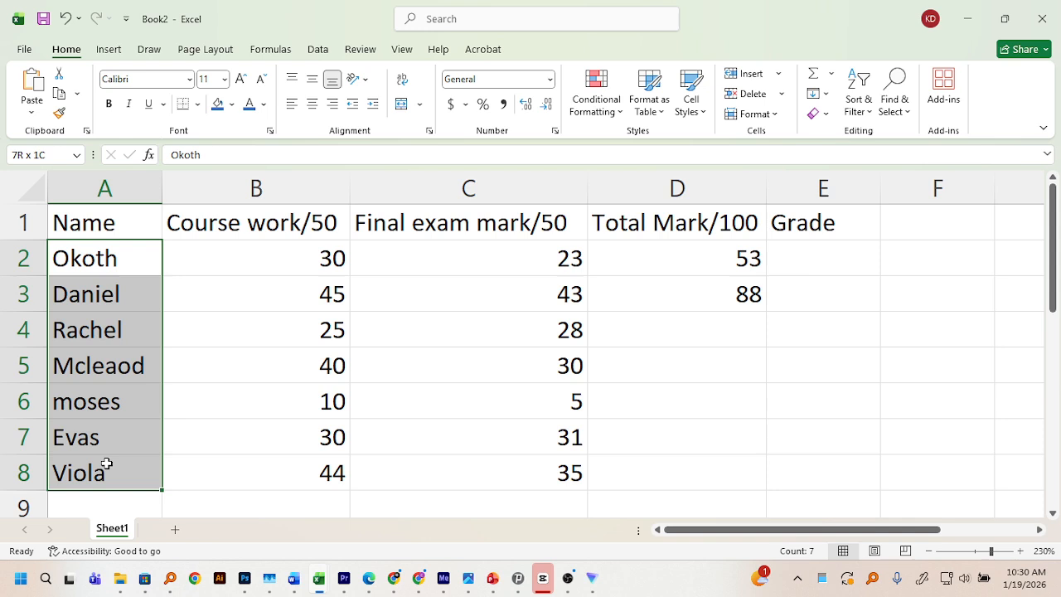
left_click_drag(106, 464, 106, 464)
Inspect the empty total cells D4 and D5, and recheck the formulas in D2 and D3, ending on D3
left_click(644, 327)
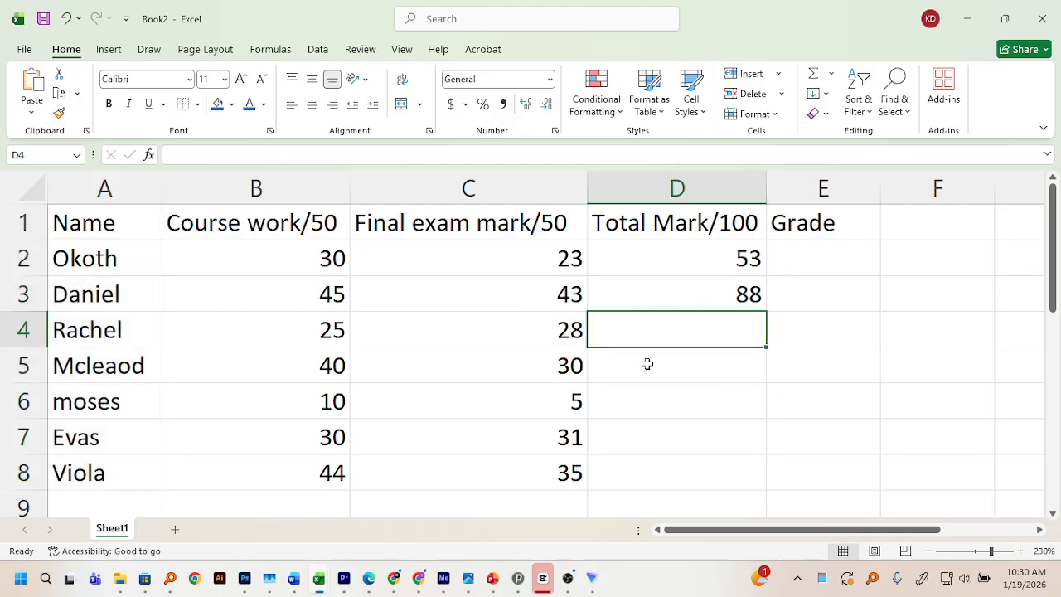
left_click(647, 365)
left_click(651, 327)
left_click(662, 262)
left_click(689, 284)
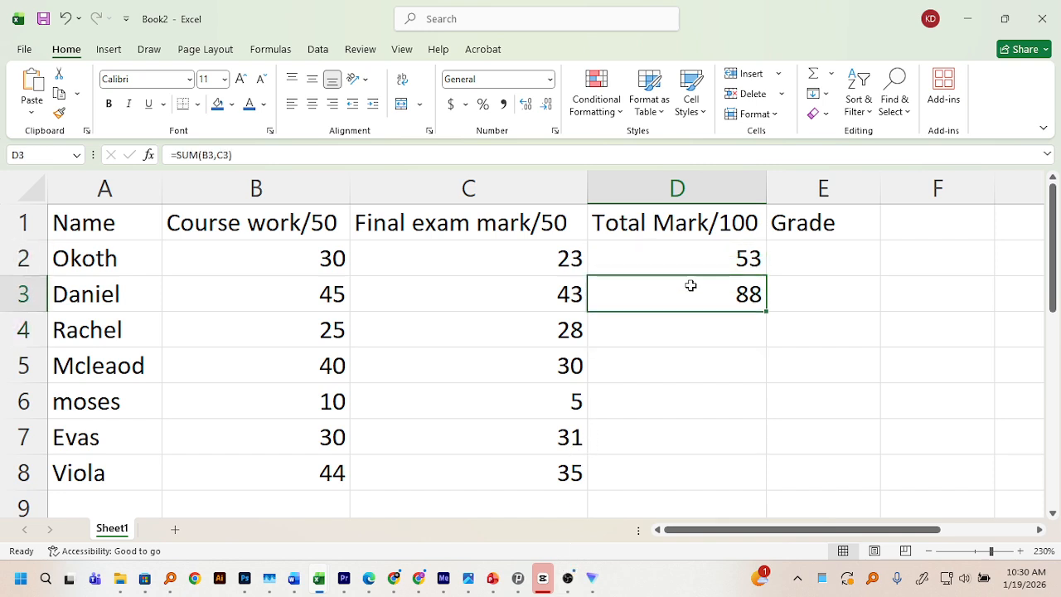
left_click(696, 261)
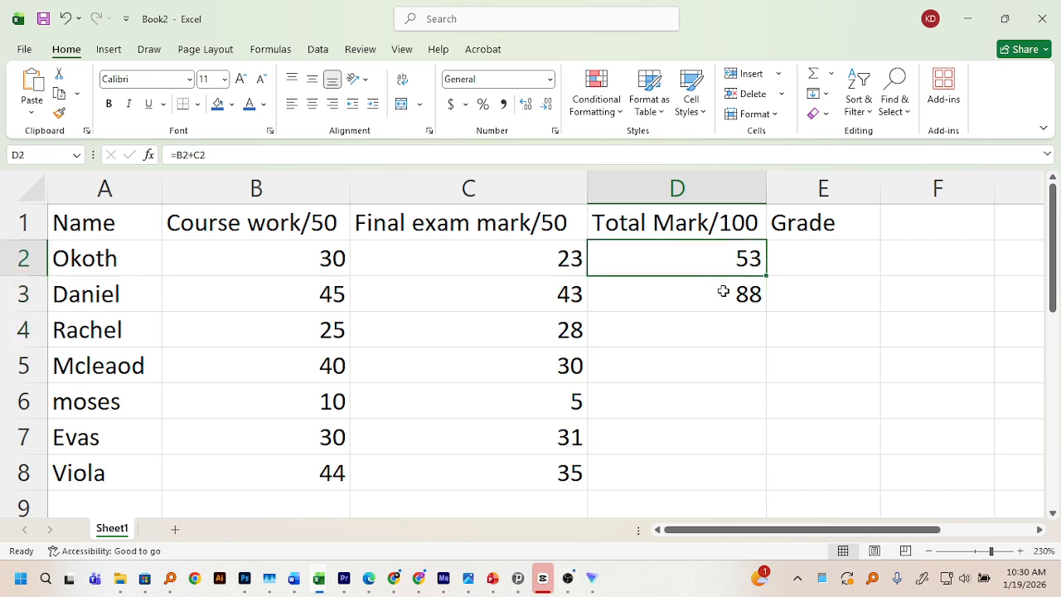
left_click(722, 291)
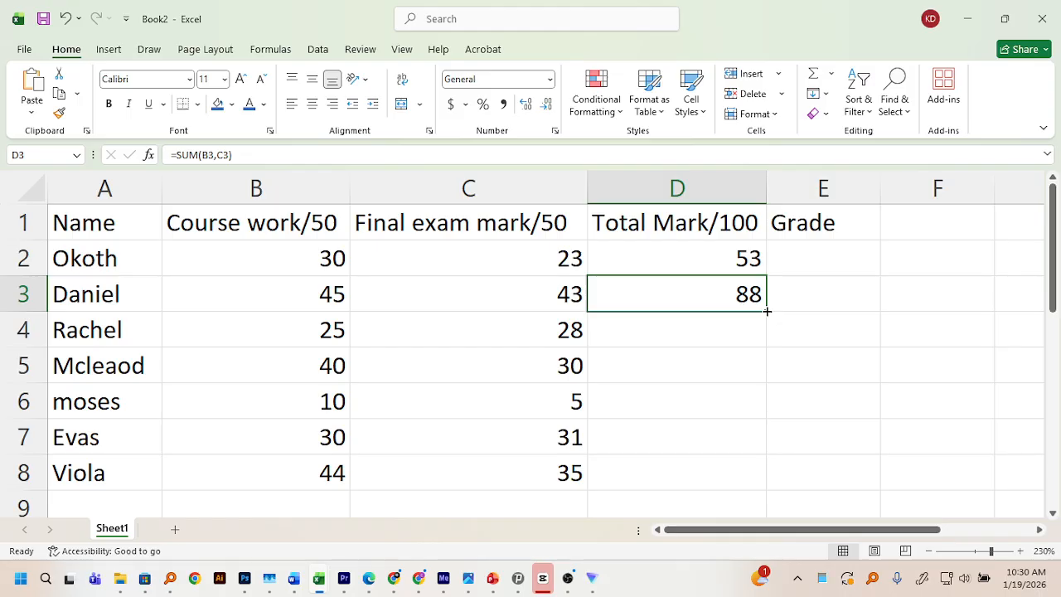
double_click(710, 293)
left_click(798, 298)
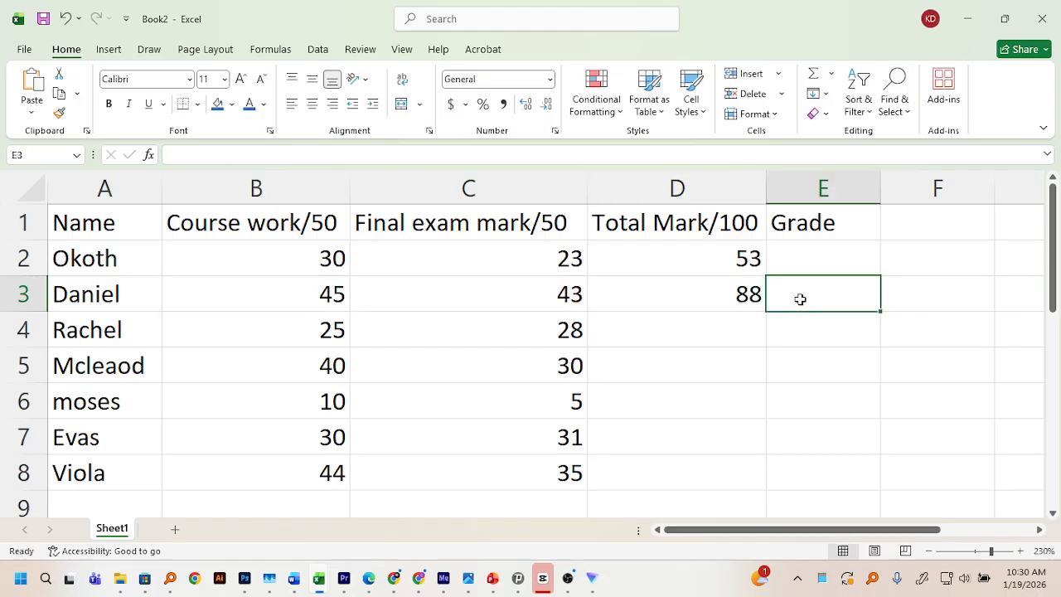
left_click(733, 300)
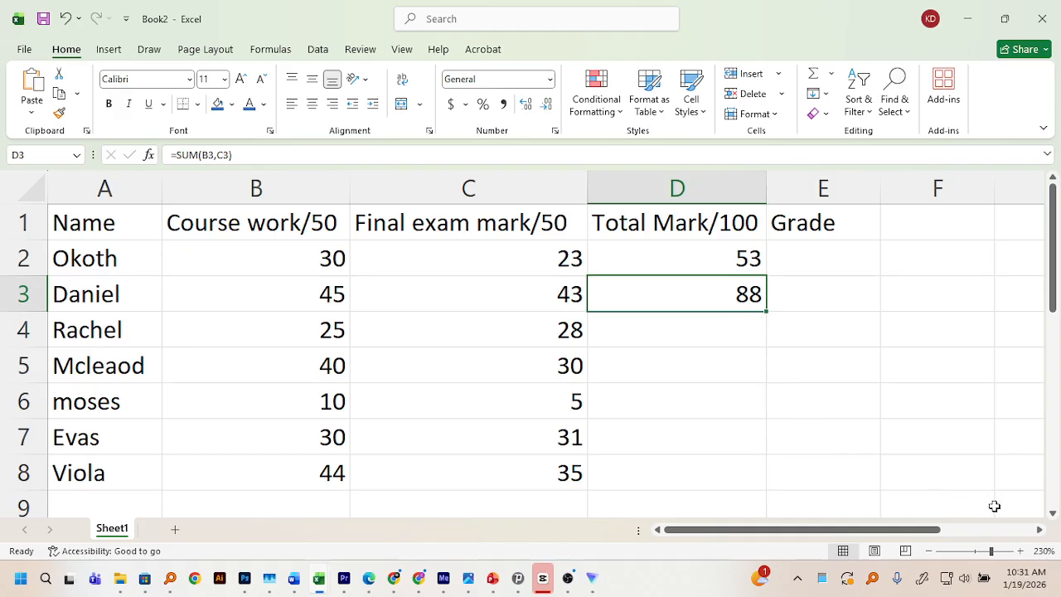
Magnify the sheet to 290% to examine the fill handle of D3, and reduce the zoom to 250%
left_click(1020, 550)
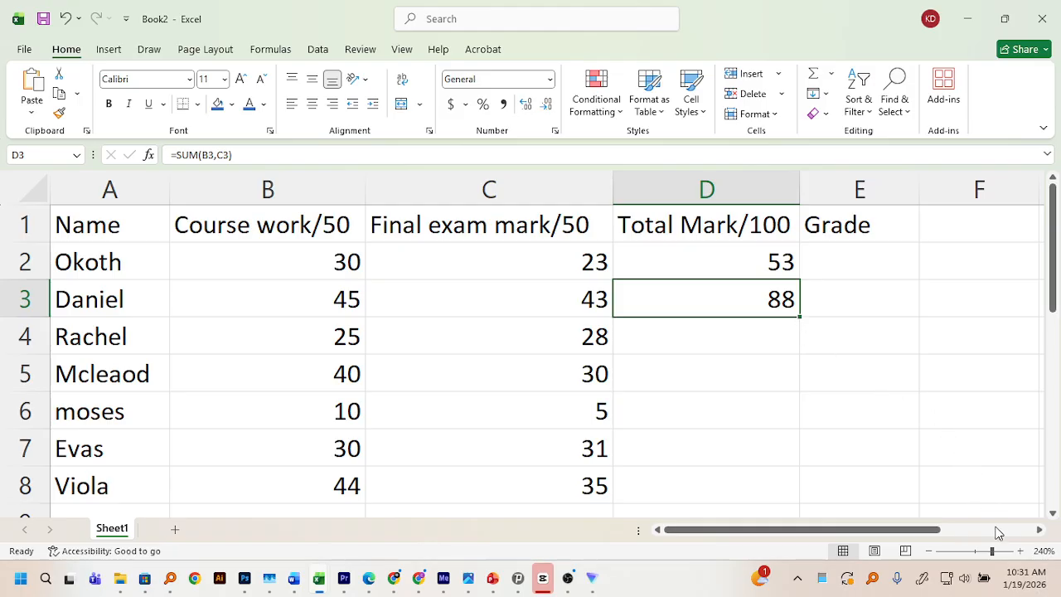
left_click(1020, 551)
left_click(1020, 551)
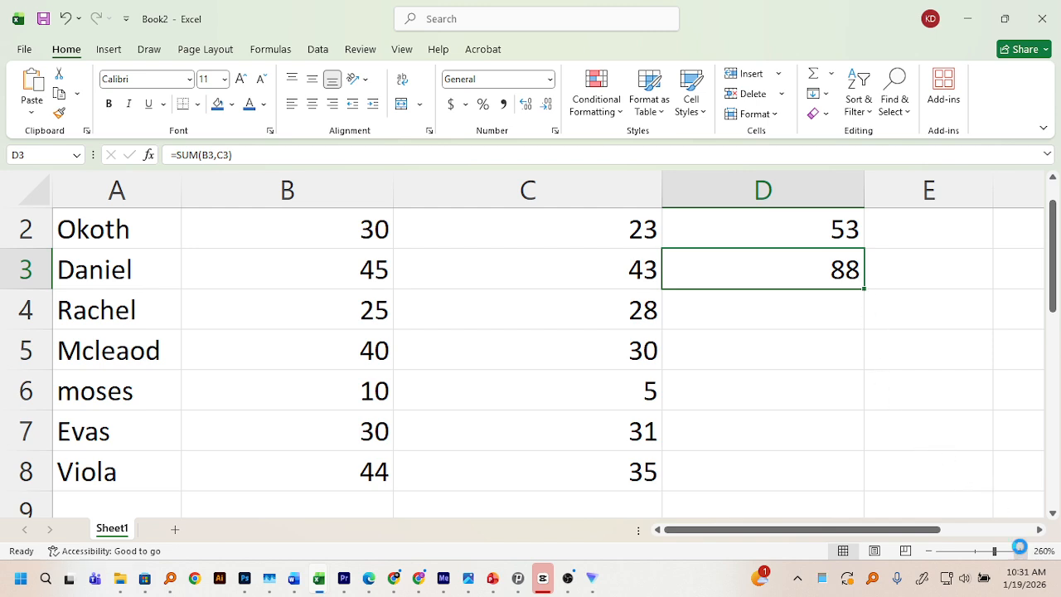
left_click(1019, 549)
left_click(1019, 549)
left_click(1019, 549)
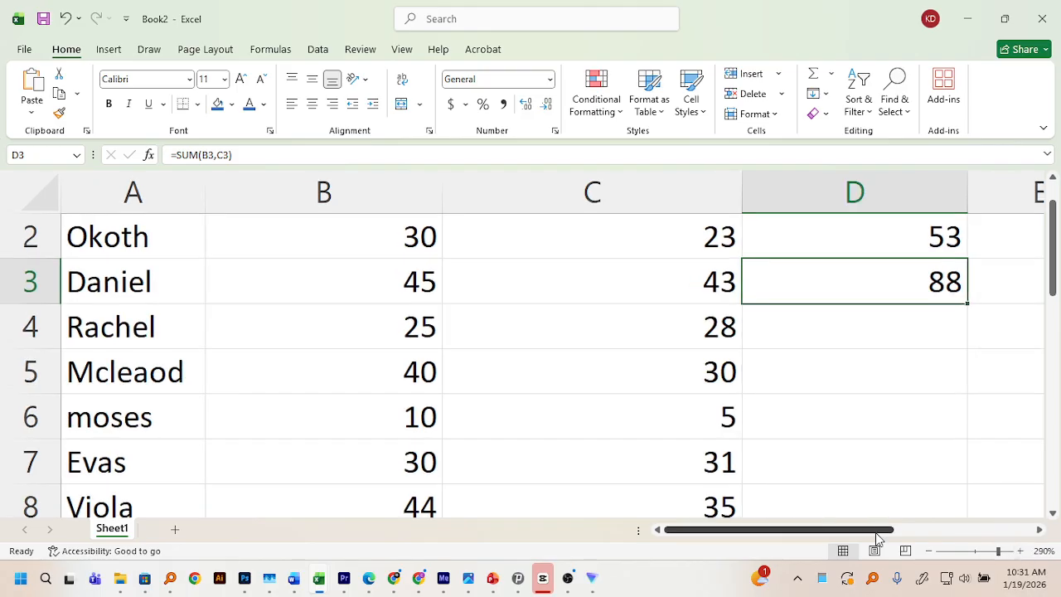
left_click_drag(876, 537, 923, 537)
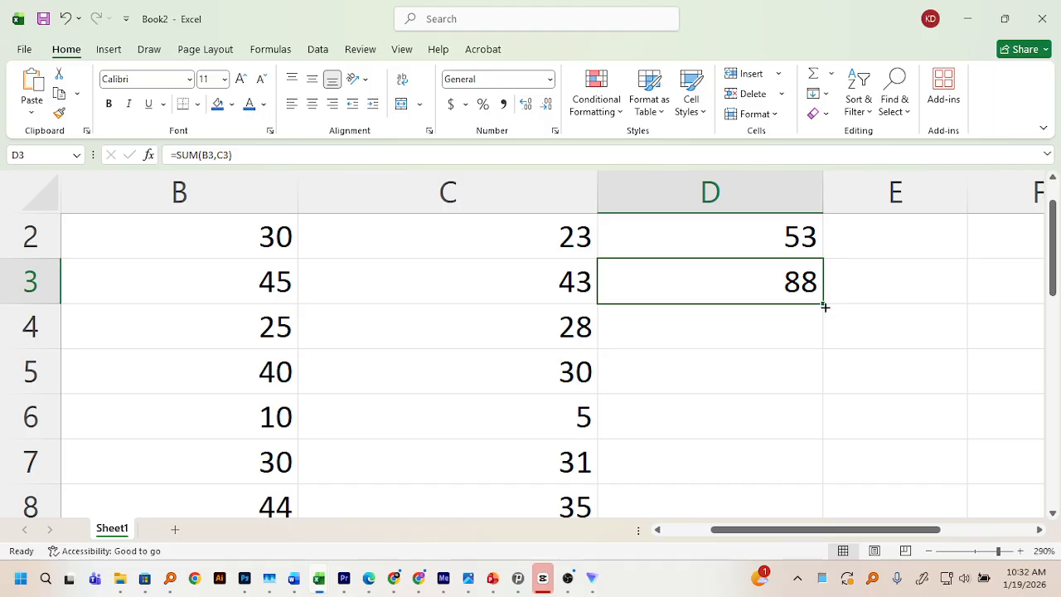
mouse_move(823, 305)
left_mouse_down()
mouse_move(825, 510)
mouse_move(823, 301)
left_mouse_up()
left_click(928, 551)
left_click(929, 551)
left_click(928, 551)
left_click(929, 551)
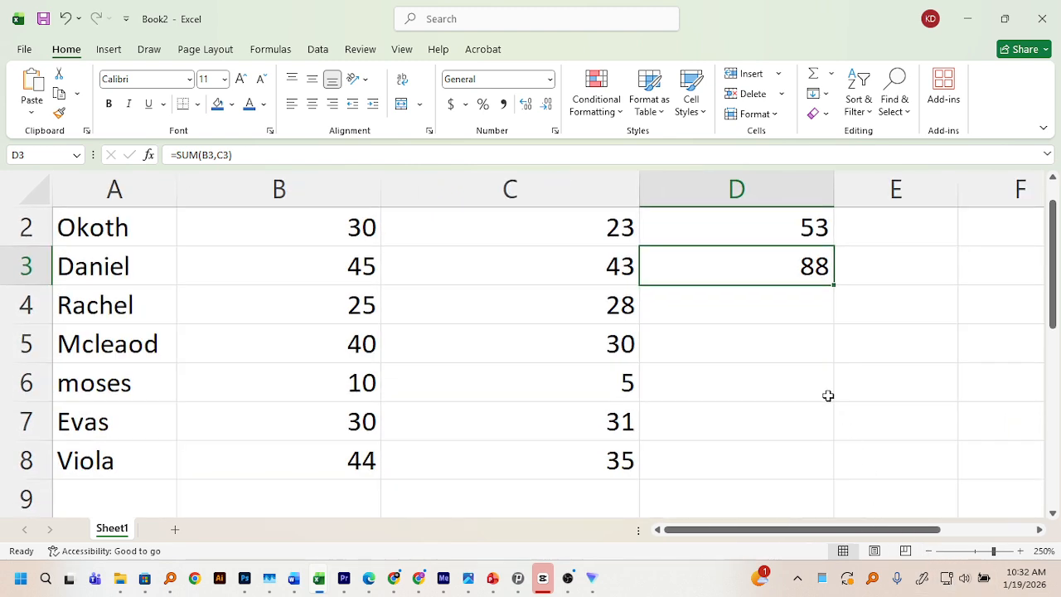
Copy the SUM formula in D3 down to D8 with the fill handle, undo it, and fill the range again
double_click(835, 286)
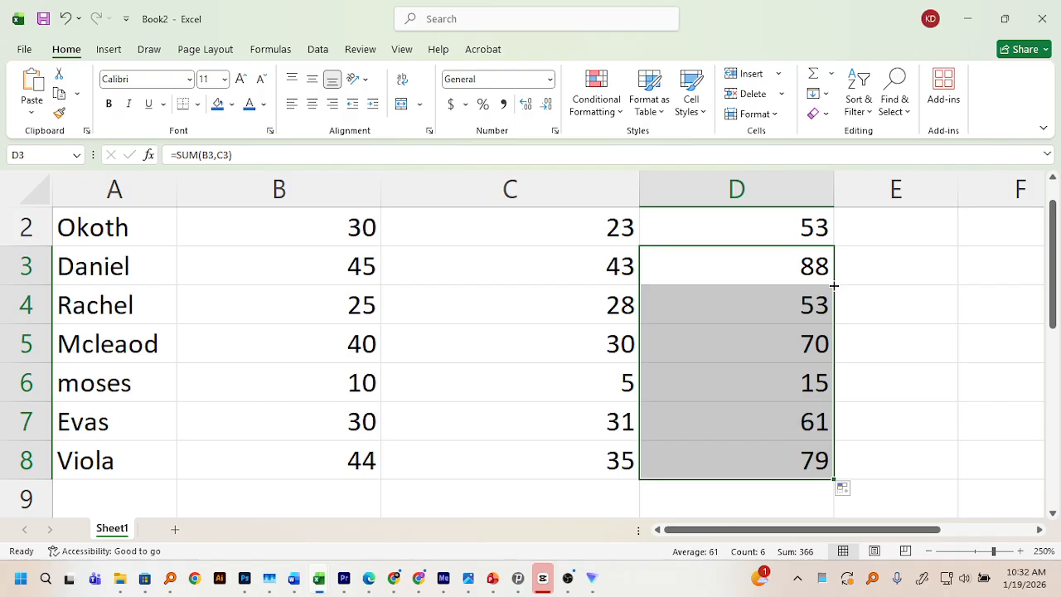
key("ctrl+z")
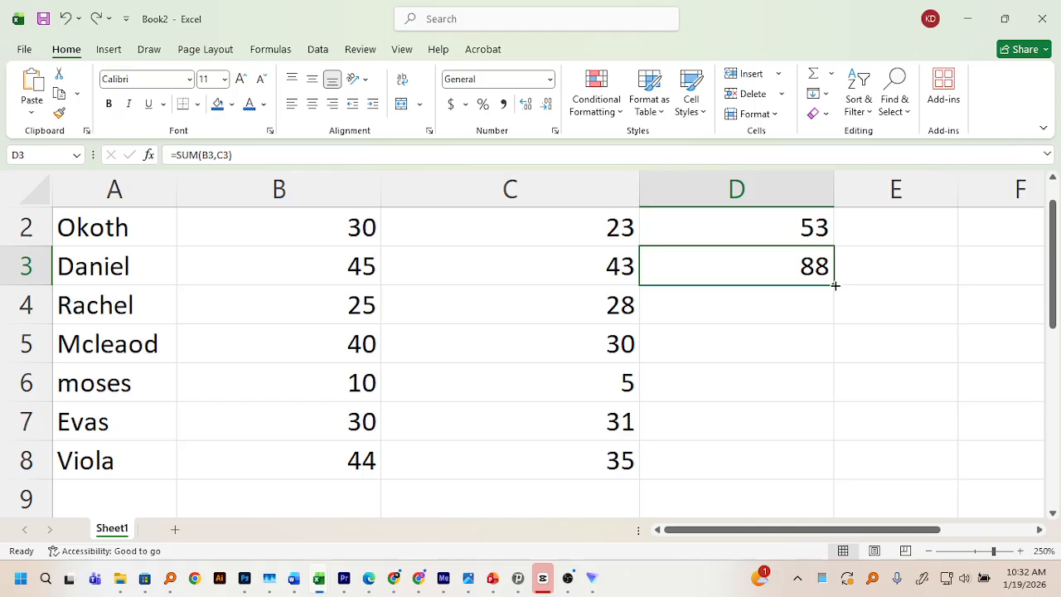
double_click(834, 285)
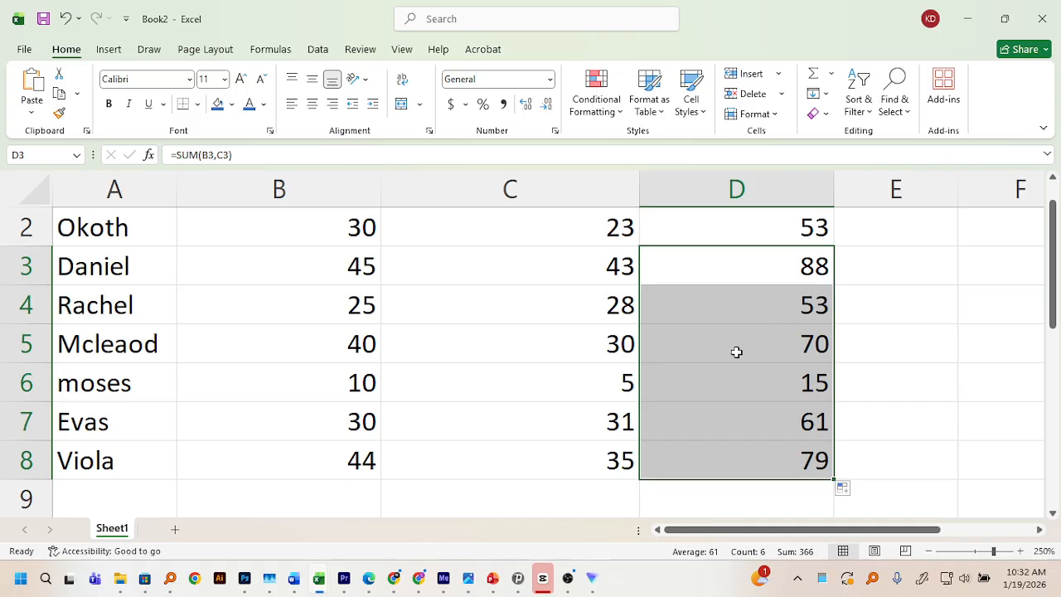
Reduce the sheet zoom to 180% to show the whole marks table, and inspect the formula in D2
left_click(930, 552)
left_click(930, 551)
left_click(929, 551)
left_click(930, 551)
left_click(930, 551)
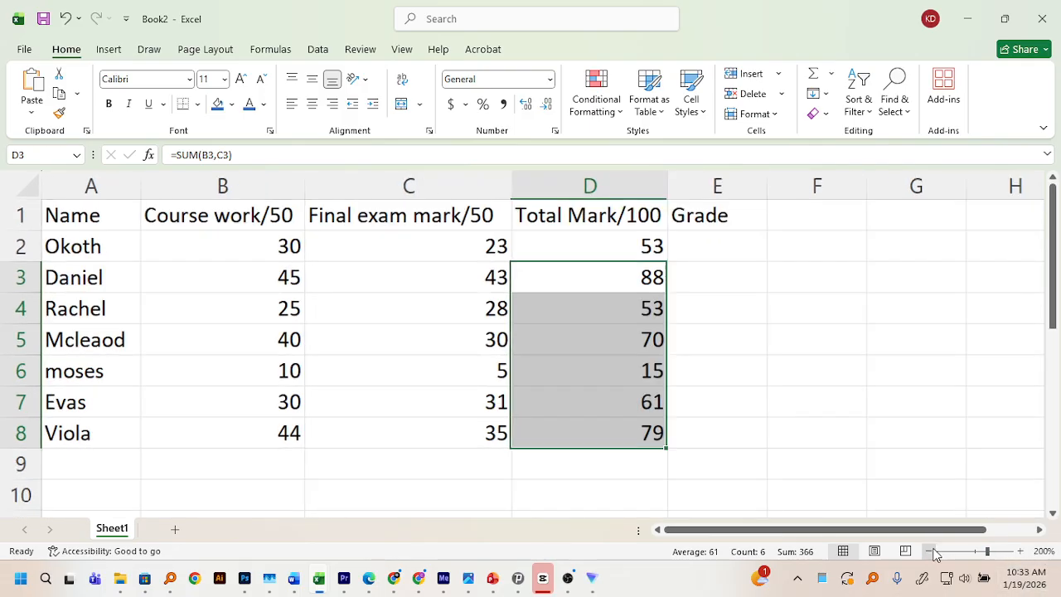
left_click(930, 551)
left_click(930, 552)
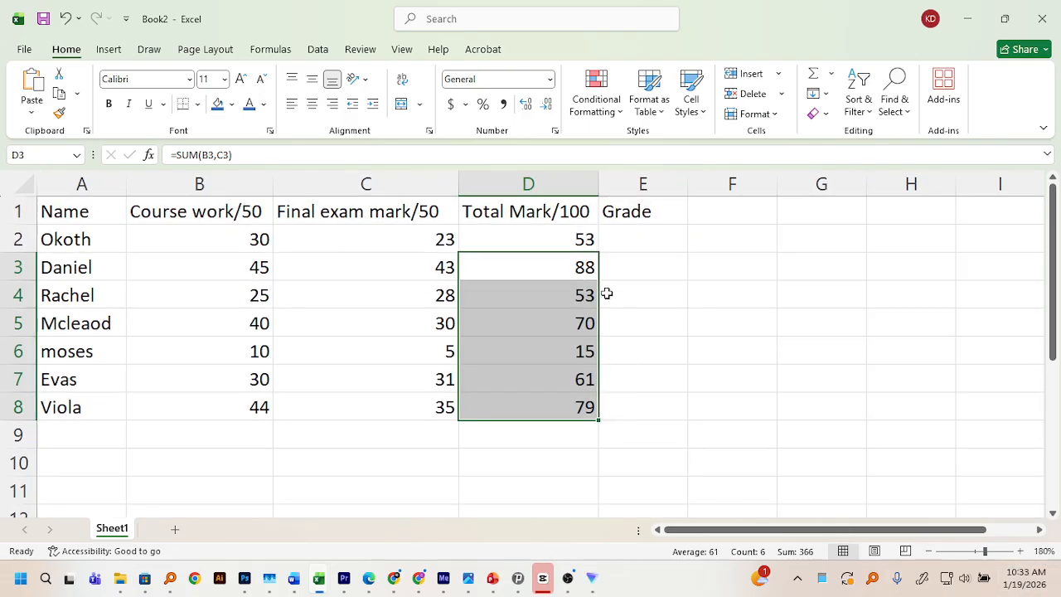
left_click(592, 240)
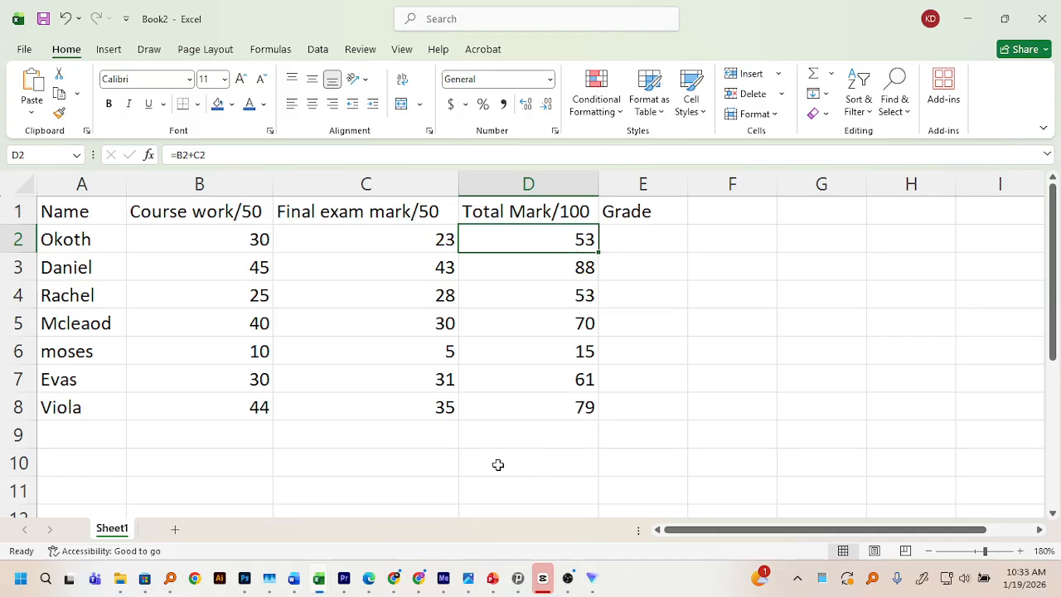
Enter the label "class total mark" in cell D10, two rows below the column of total marks
double_click(436, 464)
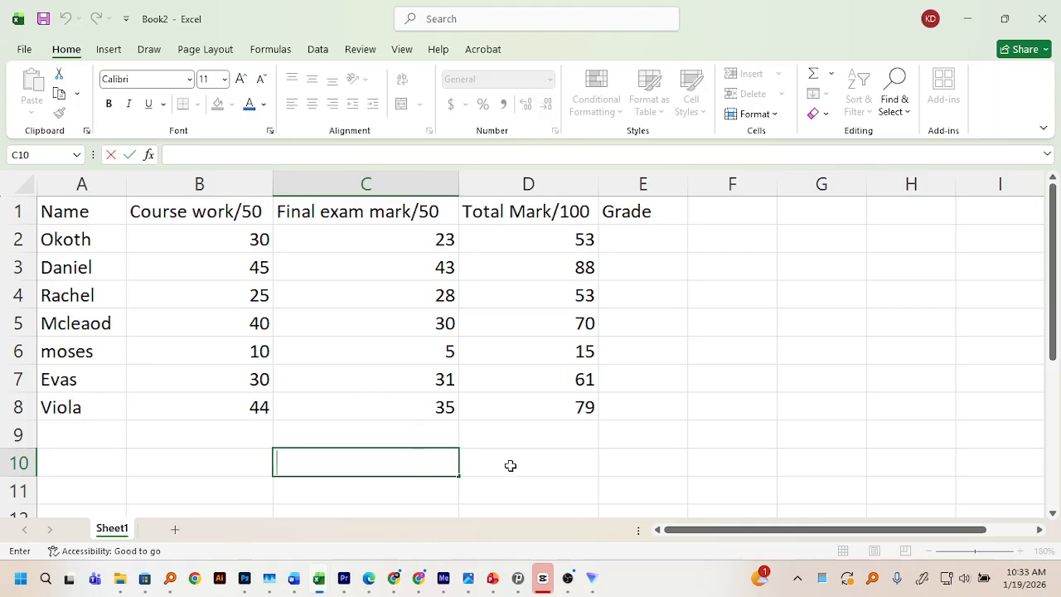
key("Escape")
left_click(497, 456)
double_click(502, 457)
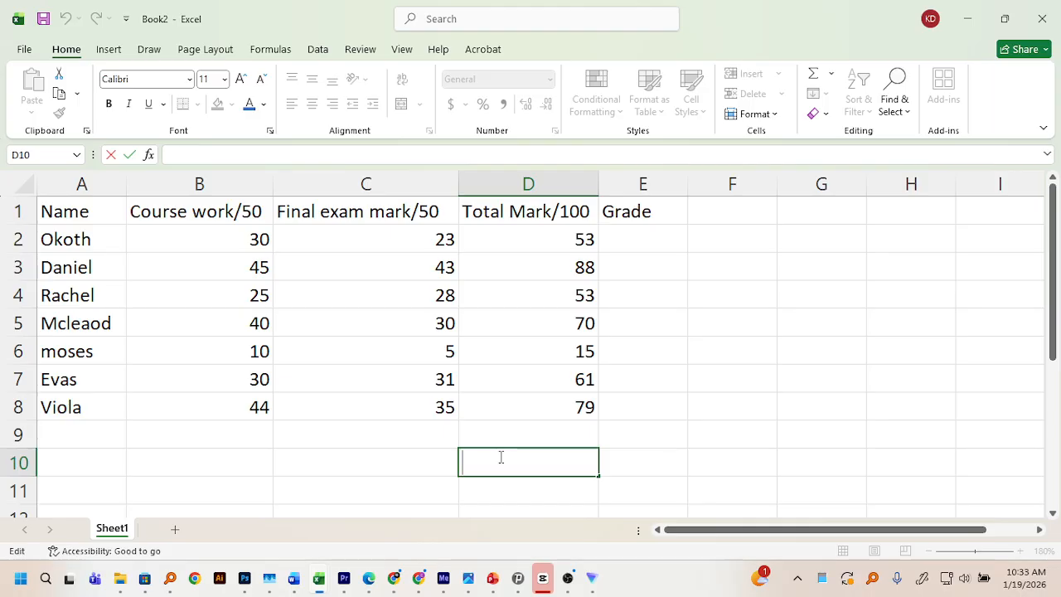
type("studet")
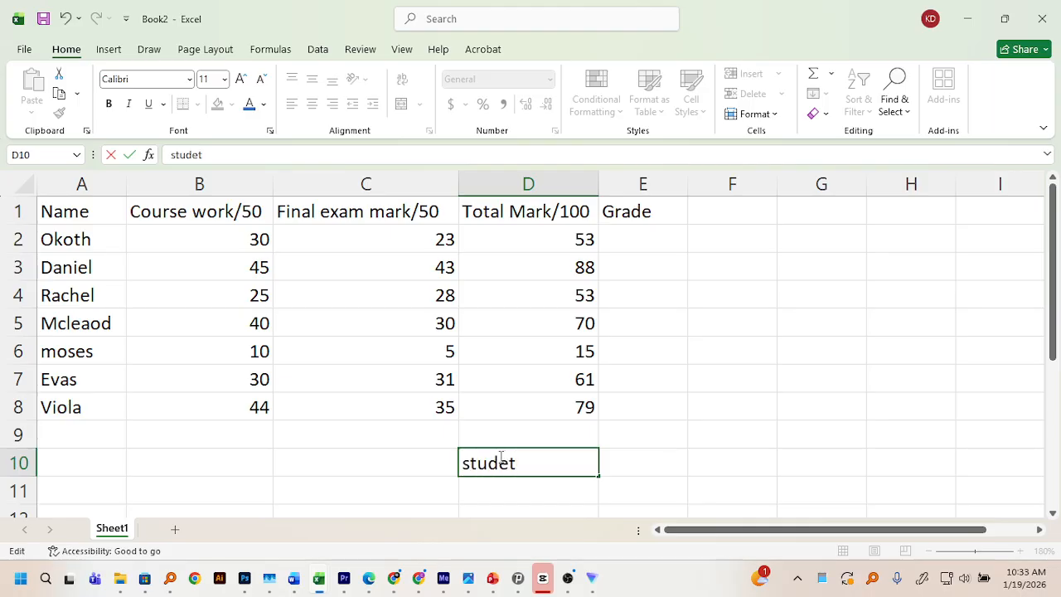
key("BackSpace")
key("BackSpace")
key("BackSpace")
key("BackSpace")
key("BackSpace")
key("BackSpace")
type("cals")
key("BackSpace")
key("BackSpace")
key("BackSpace")
type("lass tot")
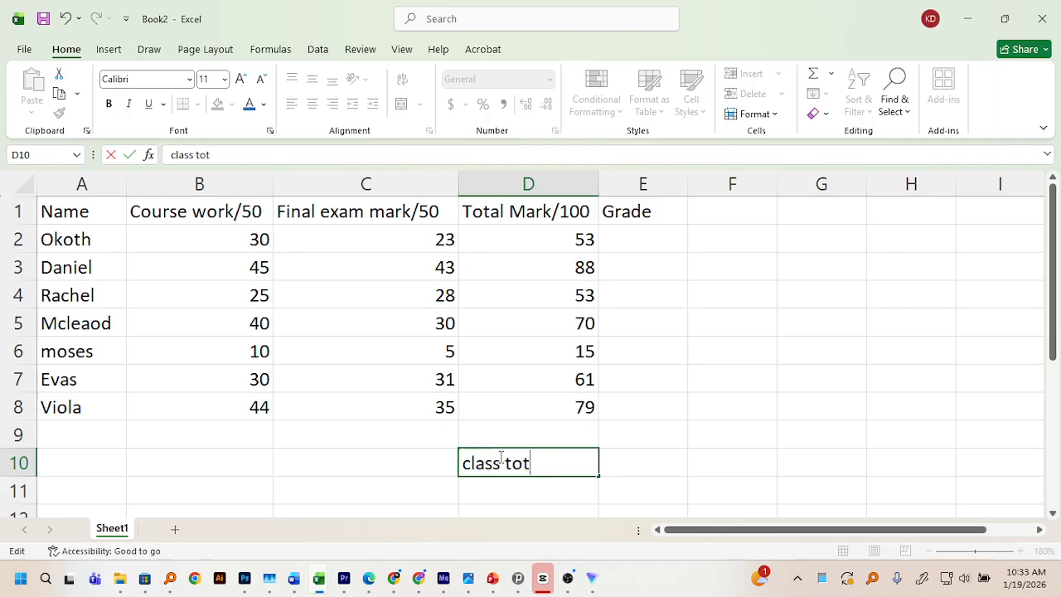
type("laal mark")
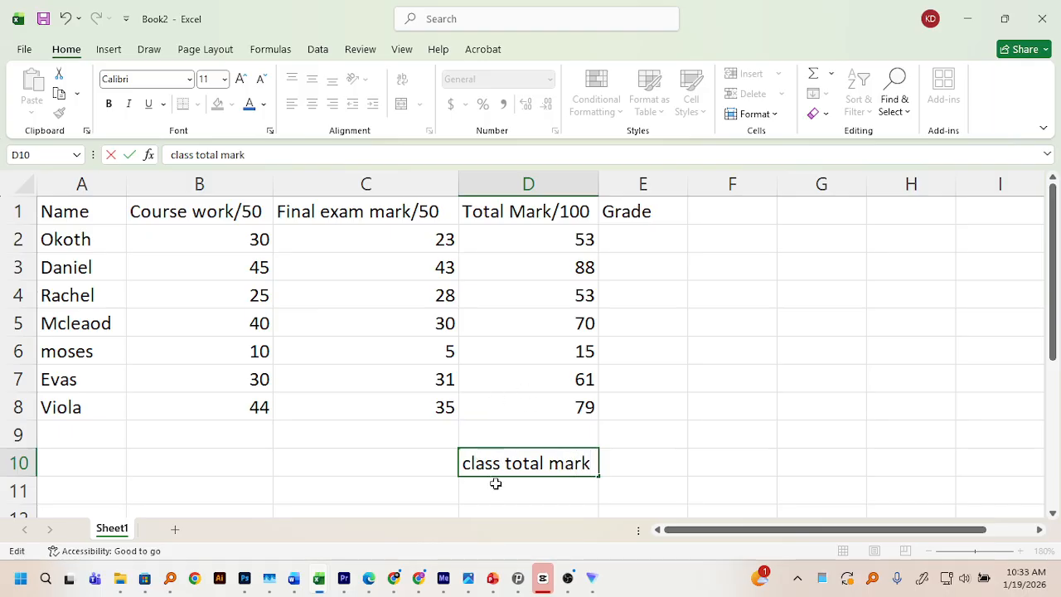
left_click(496, 483)
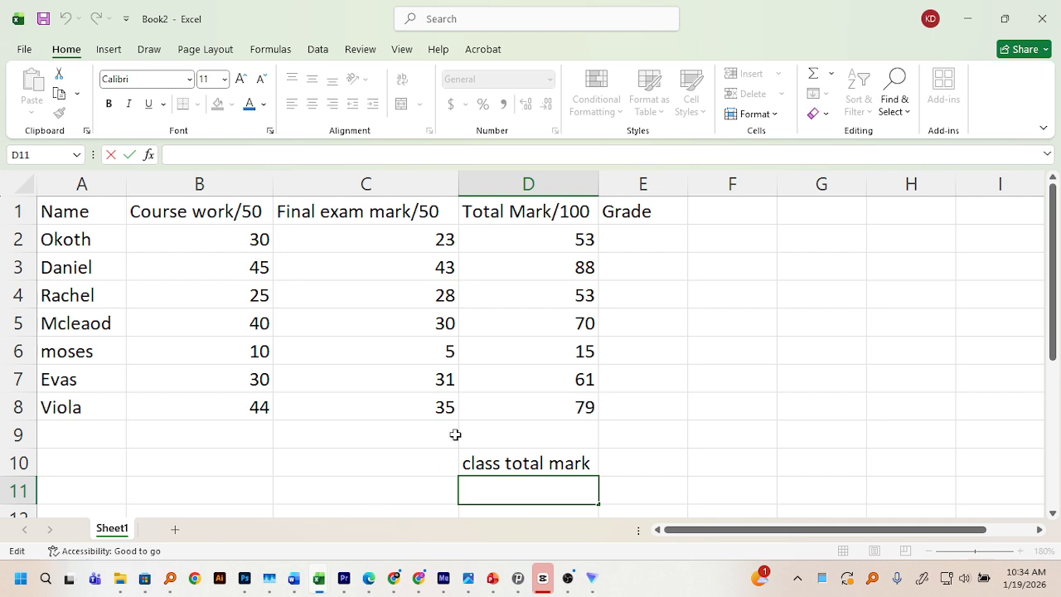
Review the total mark cells D2, D3 and D8 that make up the class total
left_click(561, 243)
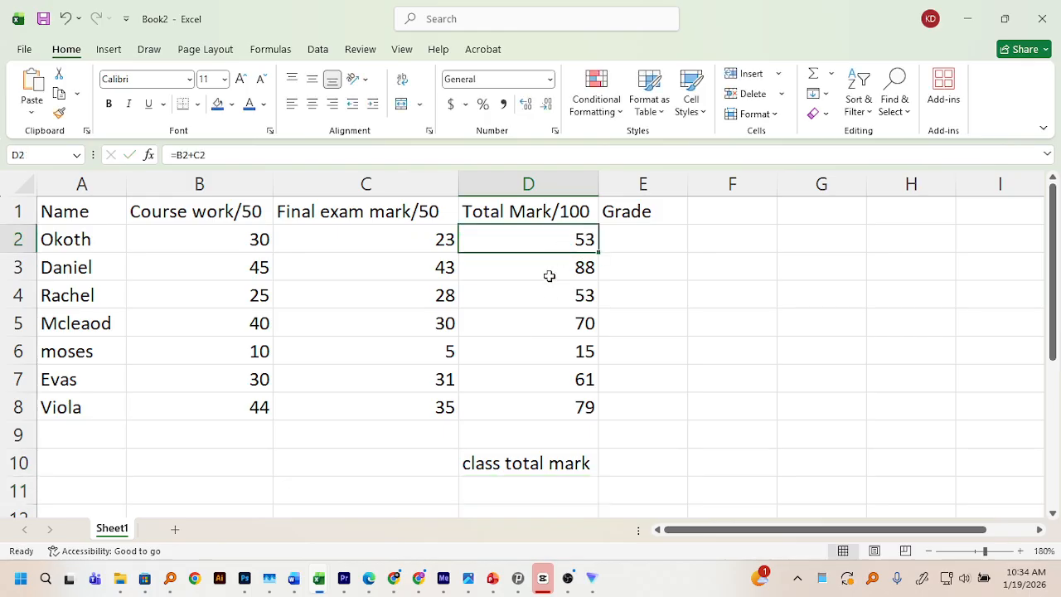
left_click(549, 276)
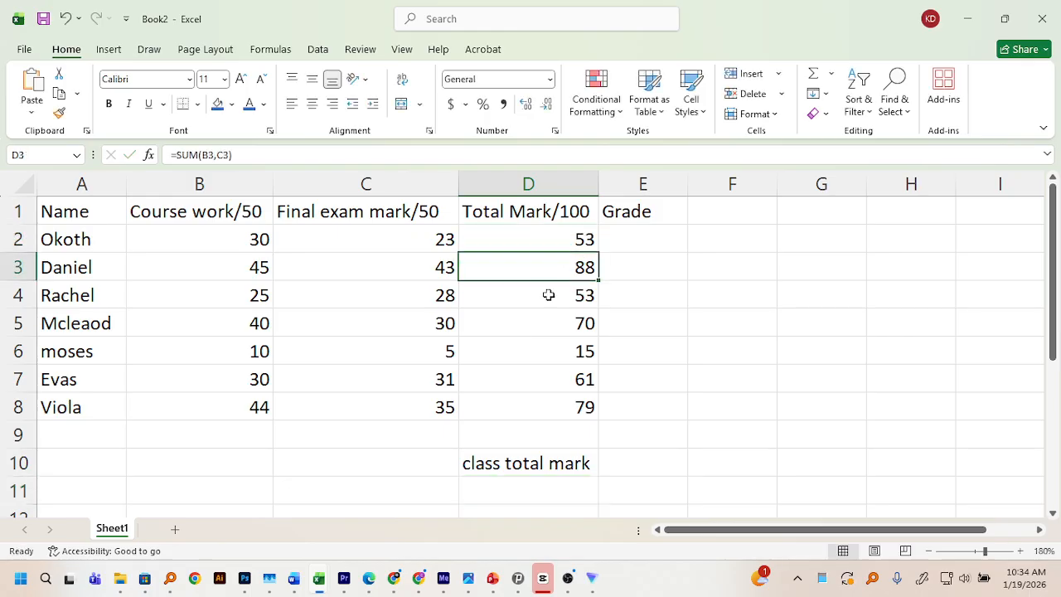
left_click(520, 415)
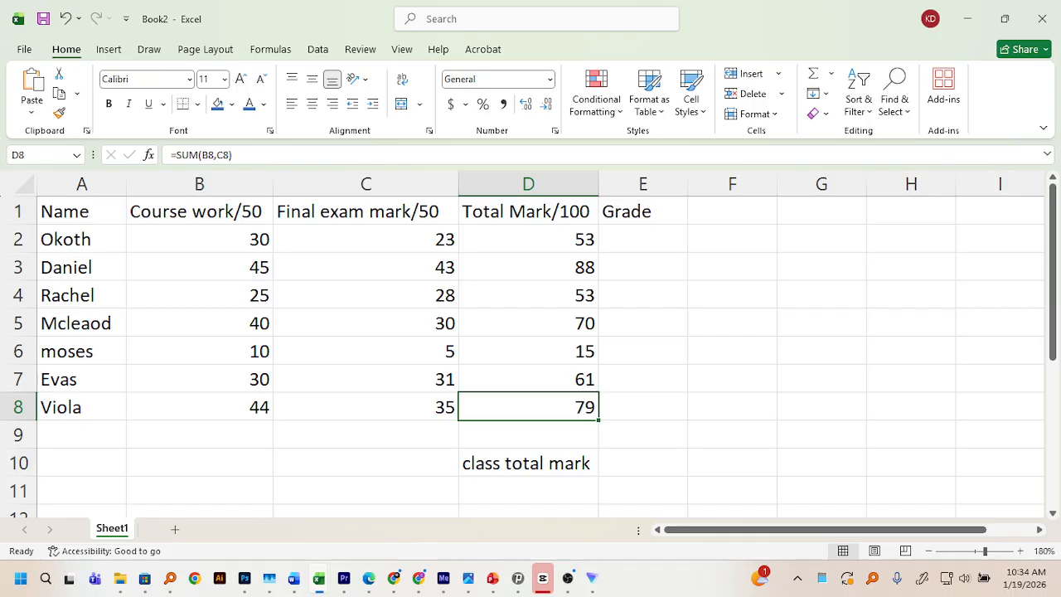
Look over the Introduction to SPREADSHEETS PDF in Microsoft Edge, and return to the Book2 workbook in Excel
key("alt+Tab")
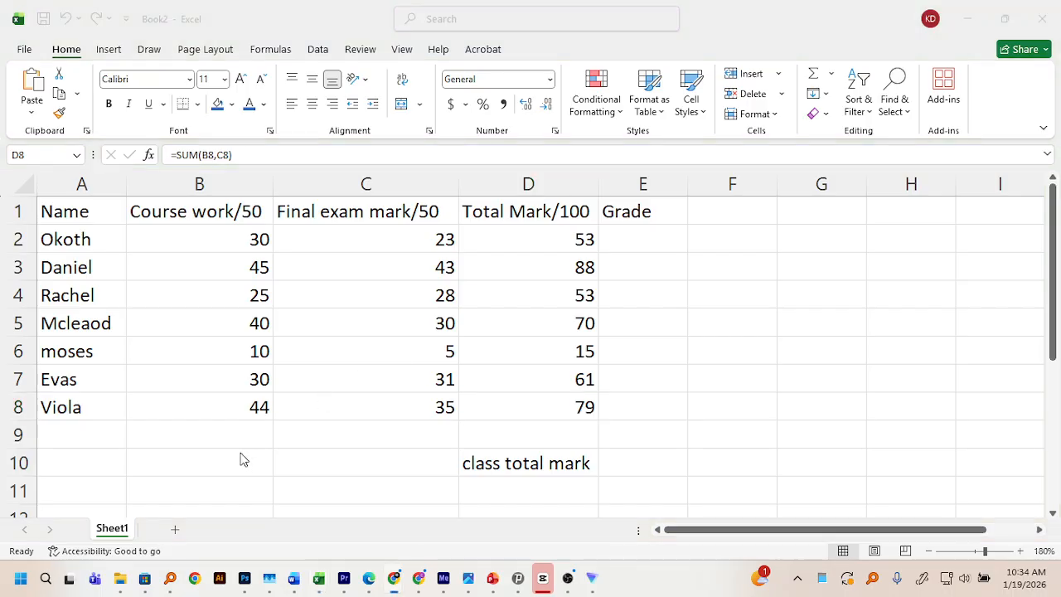
left_click(368, 578)
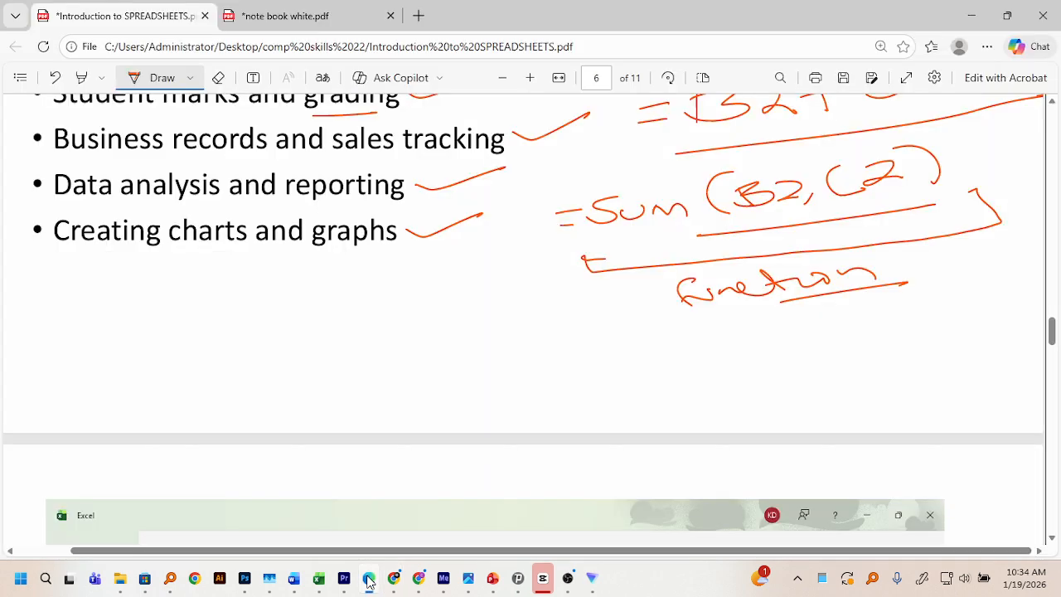
scroll(449, 280, "down", 1)
scroll(449, 280, "down", 5)
scroll(440, 273, "up", 5)
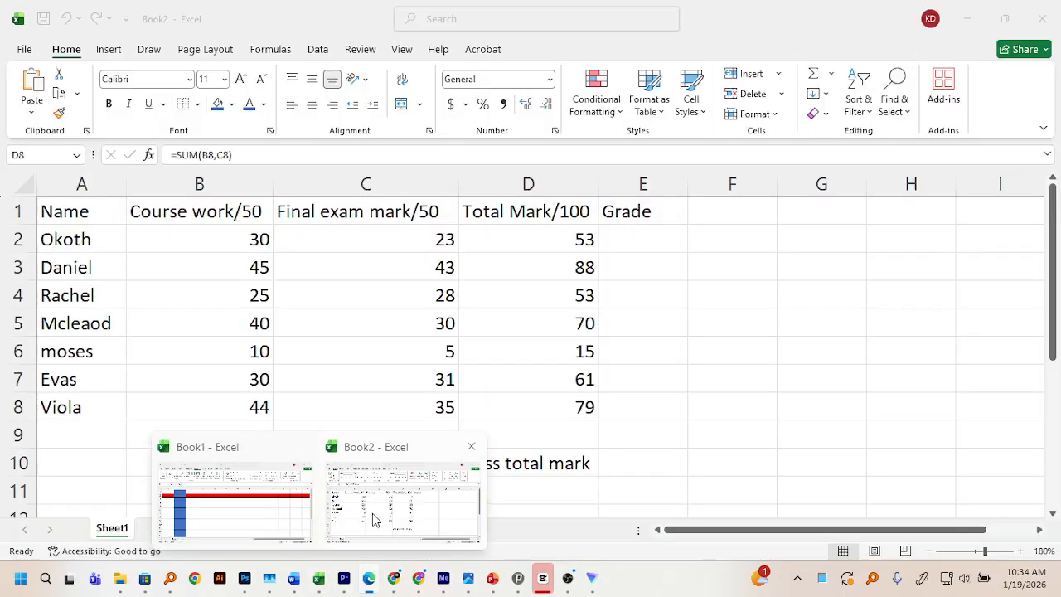
left_click(398, 506)
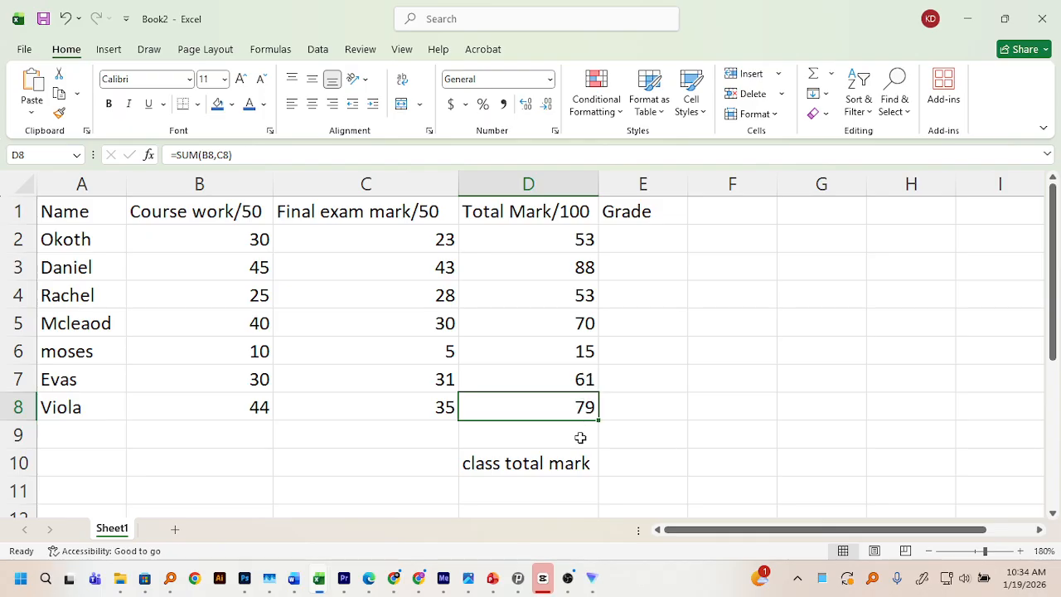
Examine the formulas in D2 to D5, and highlight all the total marks in D2:D8
left_click(573, 242)
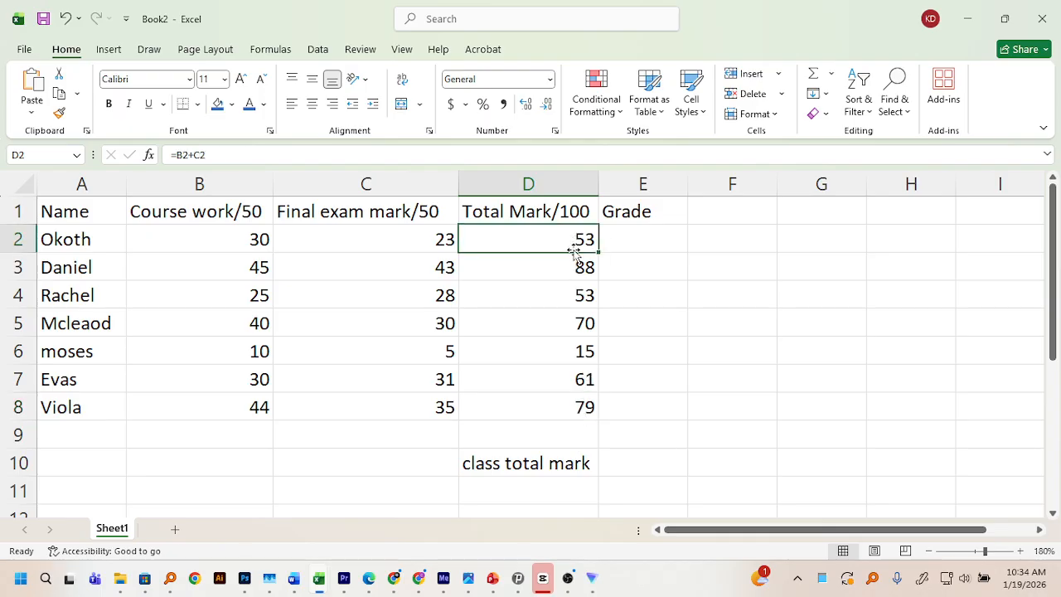
left_click(575, 267)
left_click(569, 297)
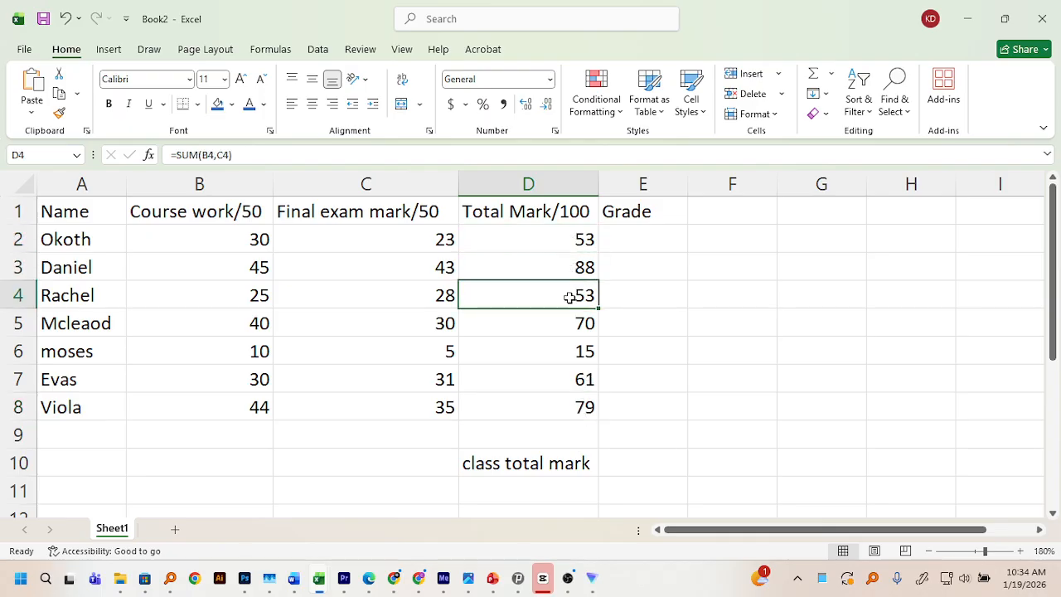
left_click(569, 323)
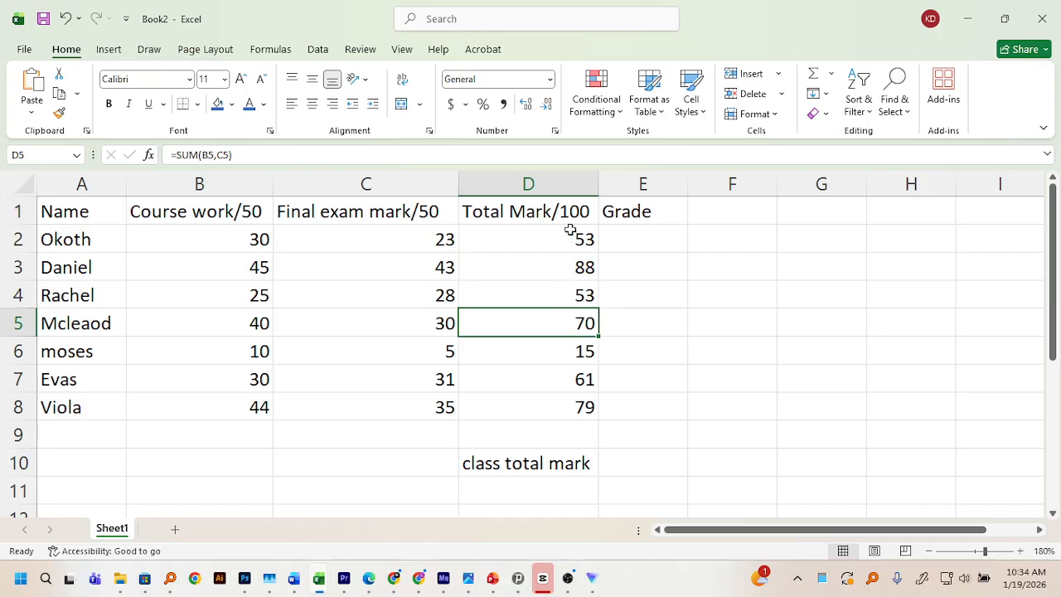
left_click_drag(570, 239, 559, 396)
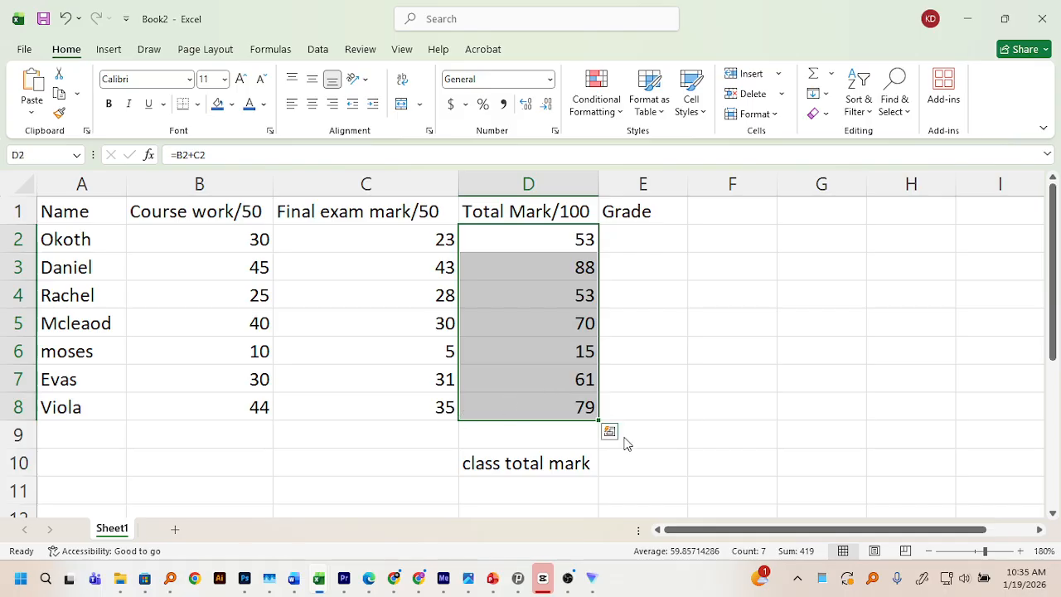
mouse_move(394, 585)
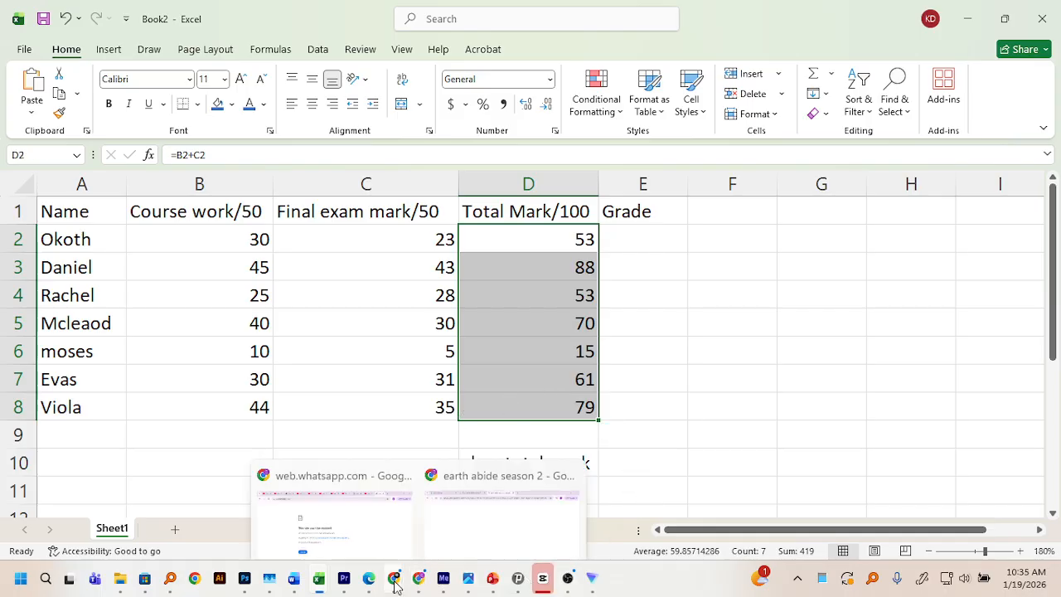
left_click(374, 589)
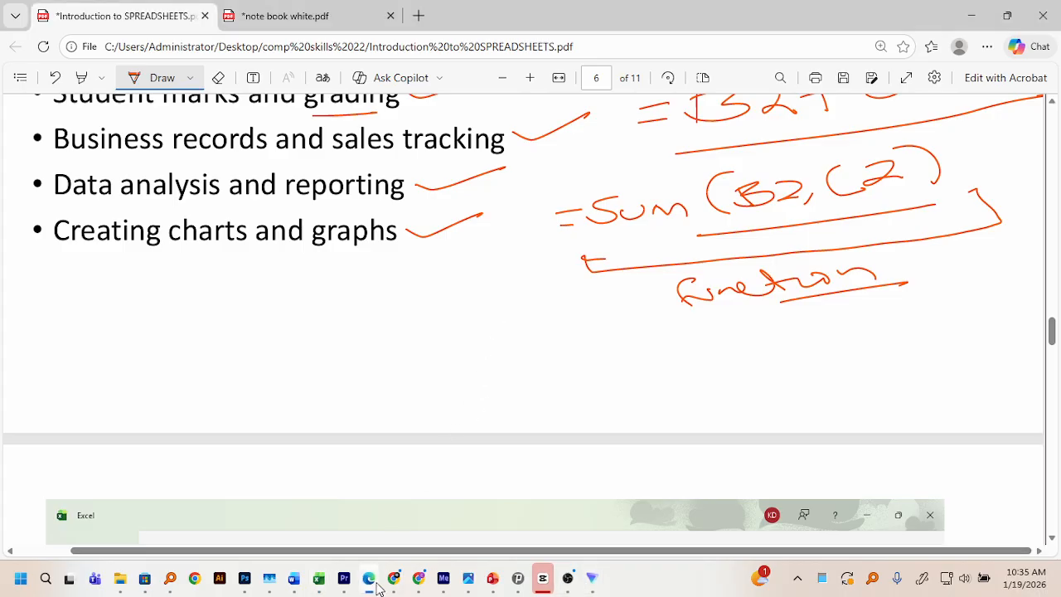
left_click(314, 588)
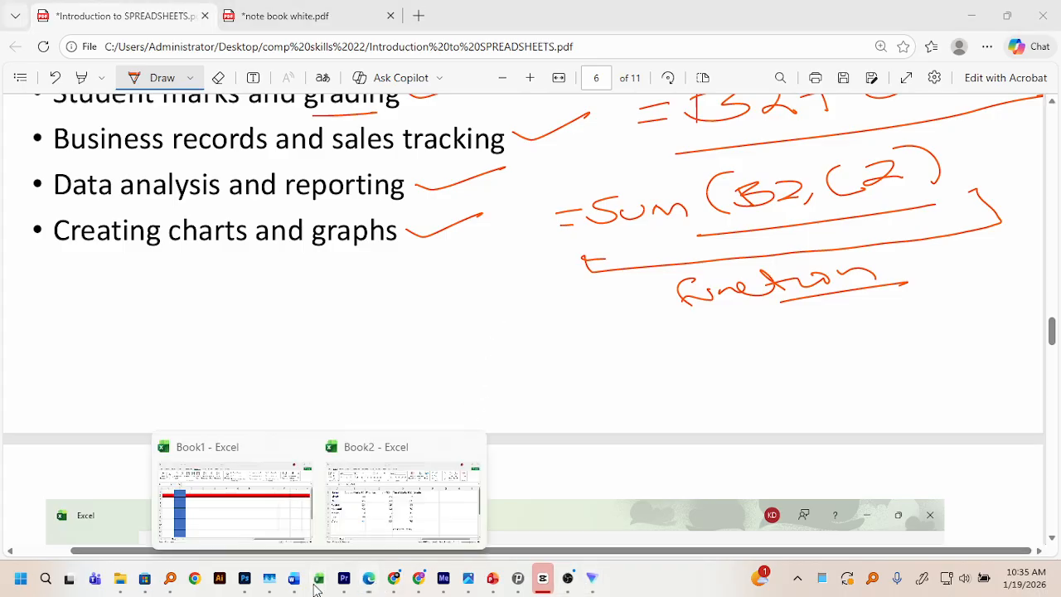
left_click(340, 538)
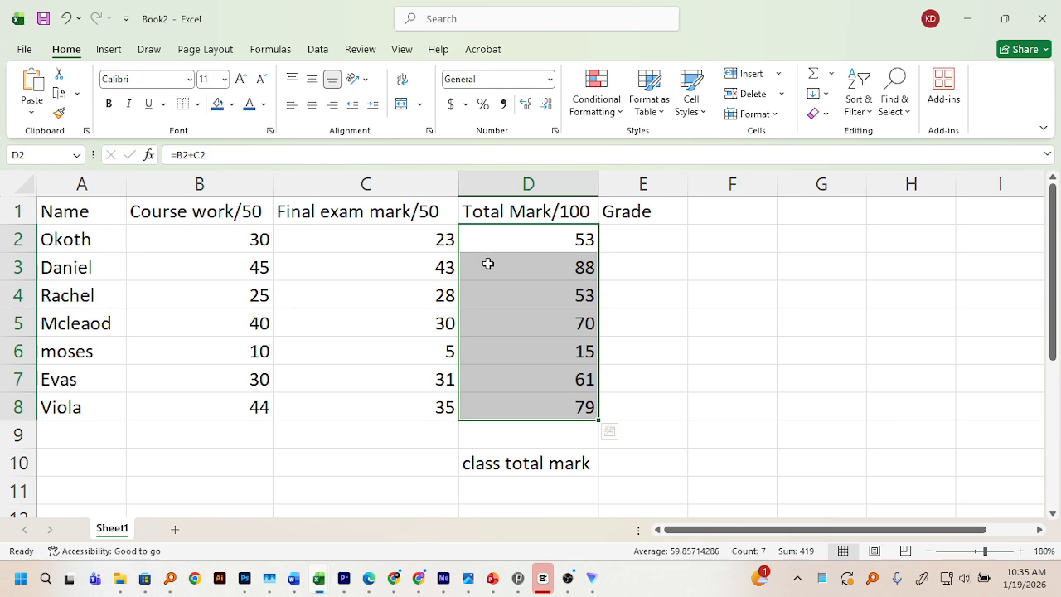
Switch to note book white.pdf in Microsoft Edge and handwrite an underlined "C" and "Class tm" on blank page 4
left_click(362, 588)
scroll(481, 377, "down", 8)
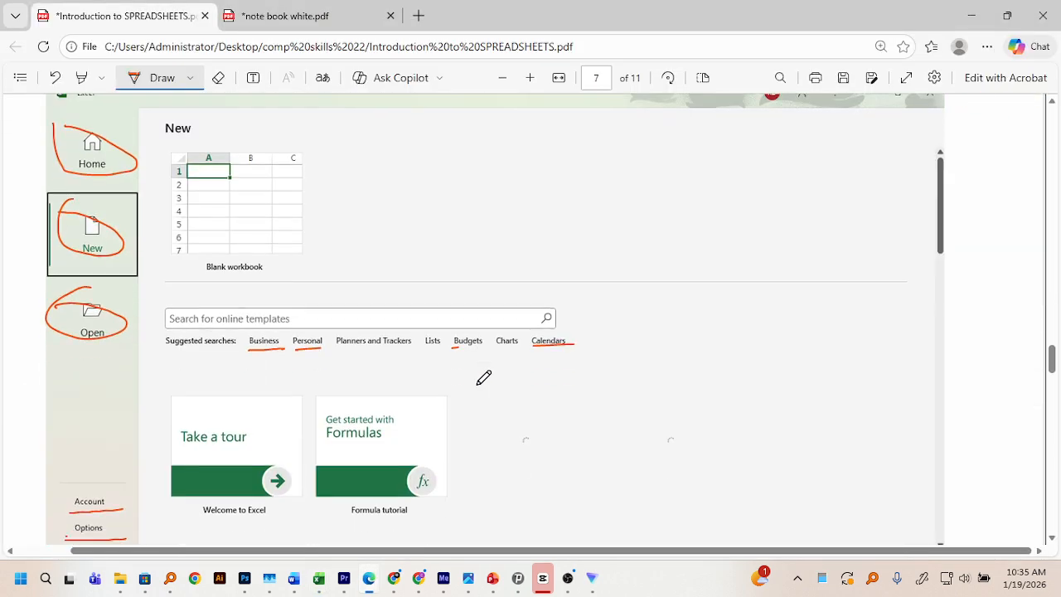
scroll(332, 287, "up", 1)
left_click(310, 17)
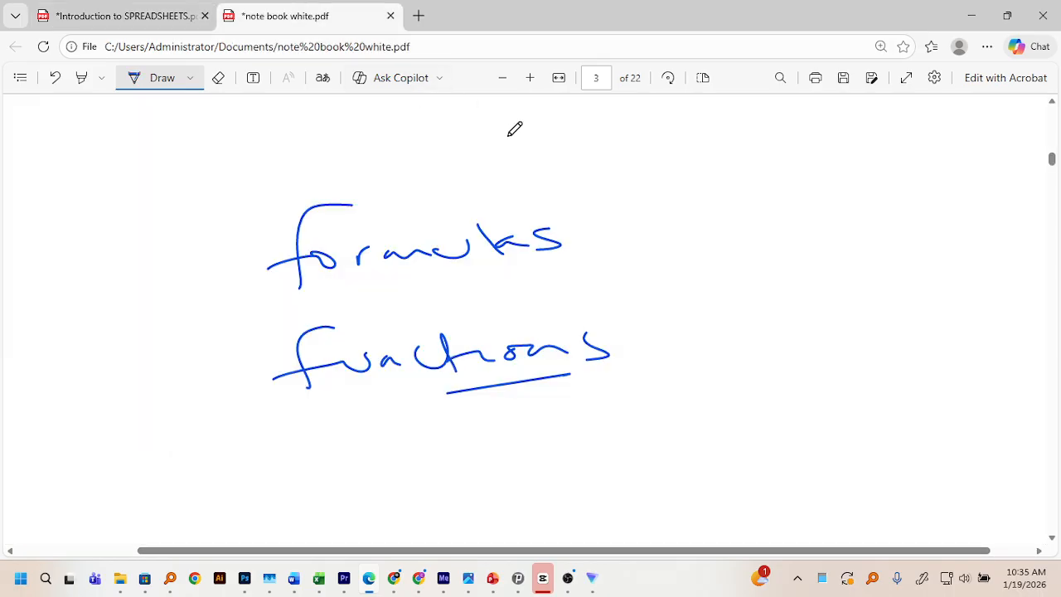
scroll(568, 164, "down", 5)
scroll(568, 164, "down", 3)
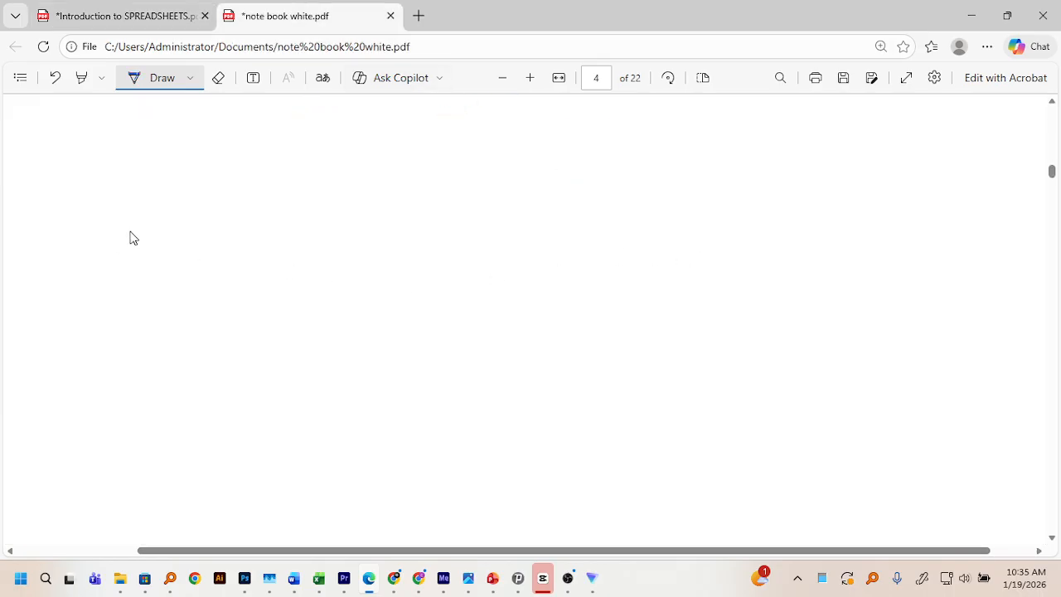
mouse_move(260, 246)
left_mouse_down()
mouse_move(317, 246)
mouse_move(301, 261)
left_mouse_up()
left_click_drag(290, 201, 304, 224)
left_click_drag(253, 328, 250, 353)
mouse_move(274, 318)
left_mouse_down()
mouse_move(294, 347)
mouse_move(332, 340)
left_mouse_up()
mouse_move(354, 328)
left_mouse_down()
mouse_move(356, 346)
mouse_move(389, 333)
left_mouse_up()
left_click_drag(379, 321, 390, 336)
left_click_drag(444, 314, 506, 318)
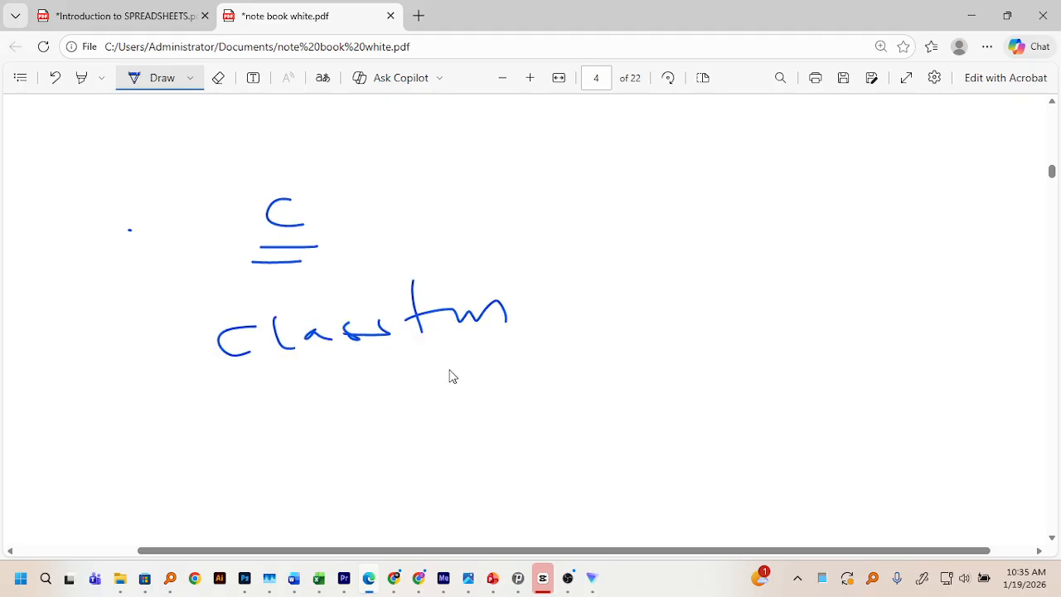
Handwrite the start of the class total formula, =D1+D2, below the "Class tm" heading
left_click_drag(452, 374, 510, 367)
left_click_drag(470, 387, 540, 382)
mouse_move(514, 354)
left_mouse_down()
mouse_move(573, 362)
mouse_move(518, 376)
left_mouse_up()
left_click_drag(604, 339, 613, 370)
mouse_move(636, 333)
left_mouse_down()
mouse_move(637, 369)
mouse_move(662, 347)
mouse_move(686, 358)
left_mouse_up()
mouse_move(668, 331)
left_mouse_down()
mouse_move(698, 362)
mouse_move(741, 334)
mouse_move(777, 346)
left_mouse_up()
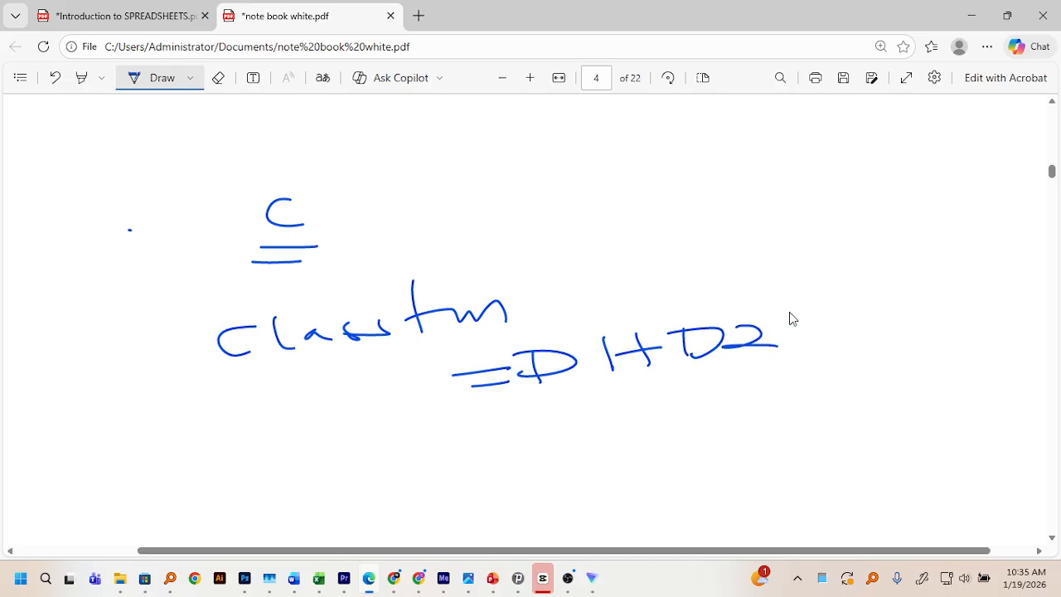
Check the last total cell D8 in the Book2 workbook, and extend the handwritten notebook formula with +D3+D4+D6+D7
left_click(320, 580)
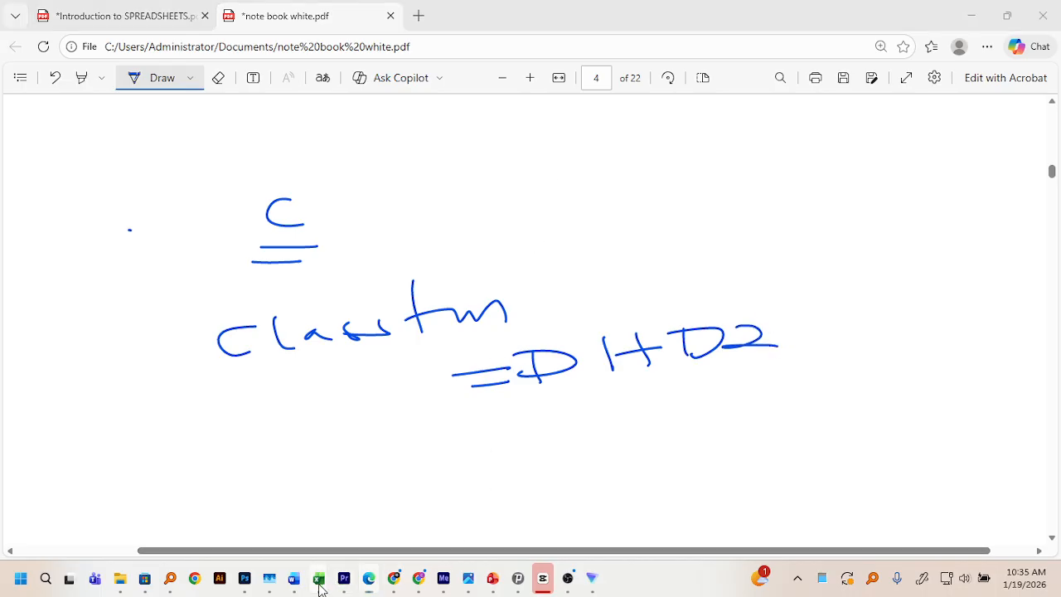
left_click(432, 503)
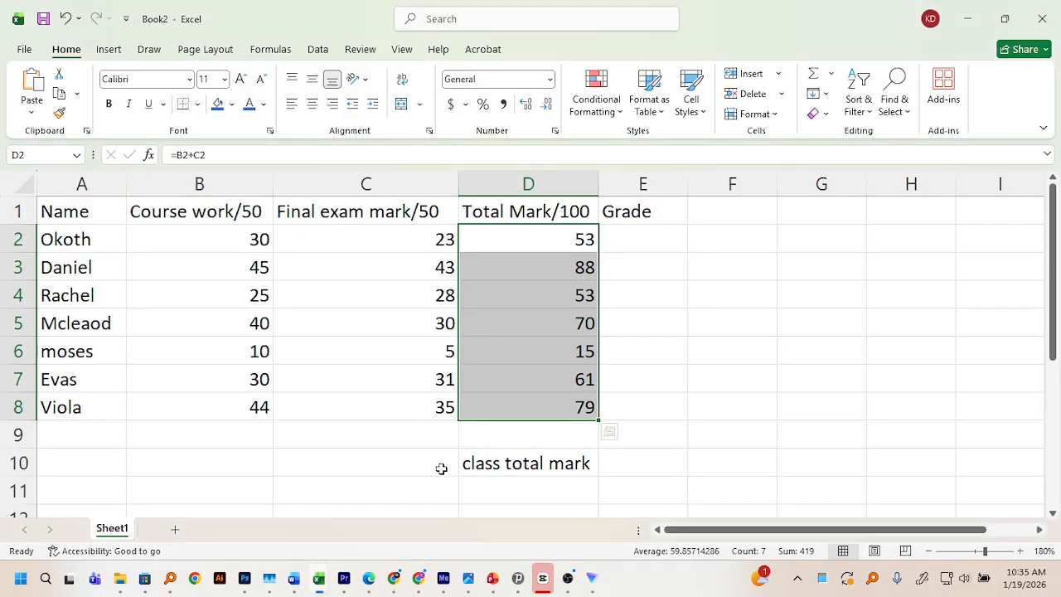
left_click(489, 415)
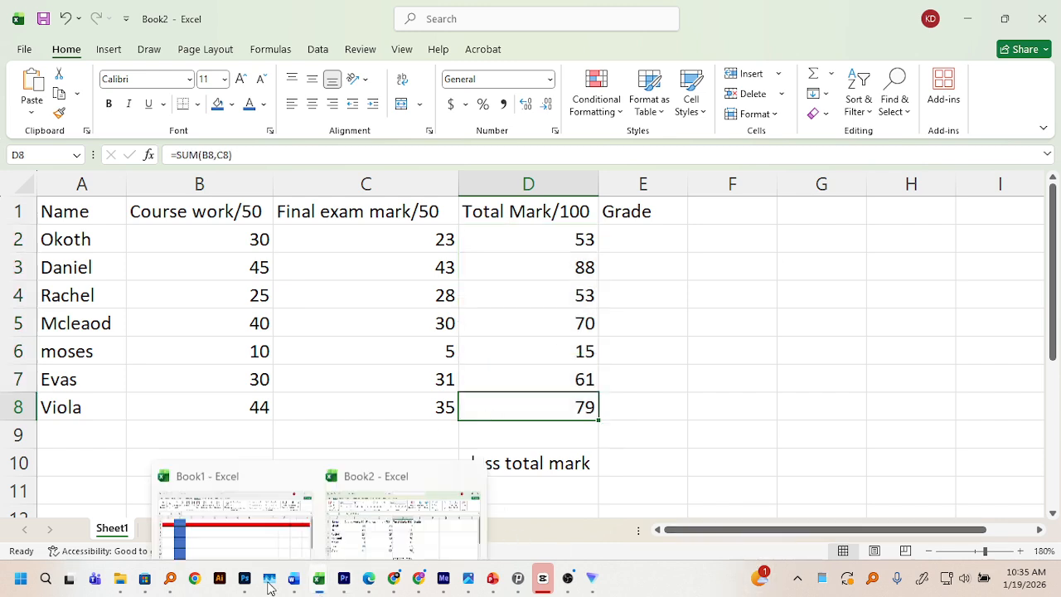
left_click(366, 590)
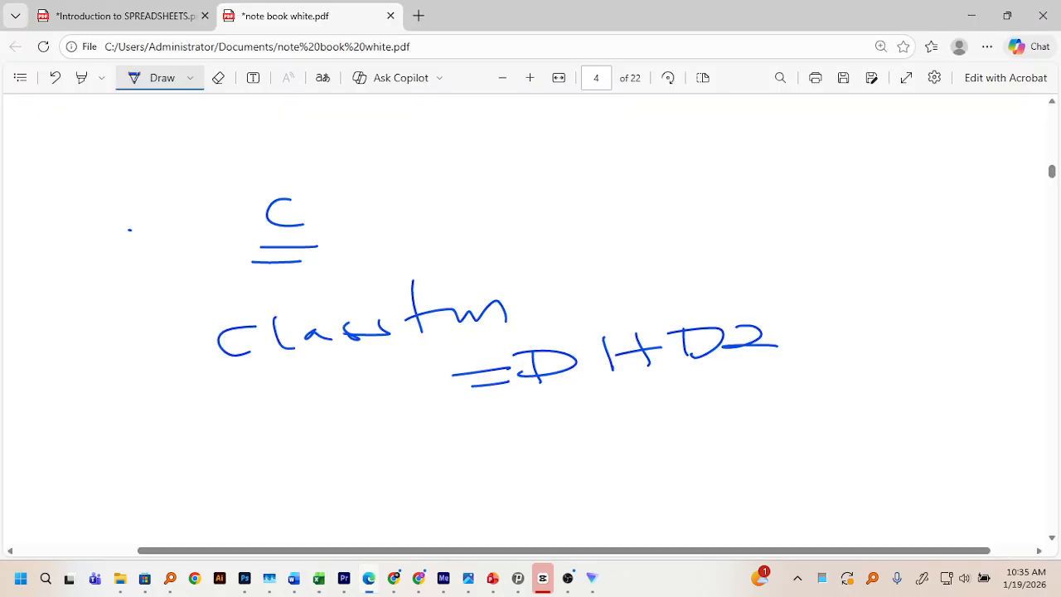
mouse_move(774, 336)
left_mouse_down()
mouse_move(823, 324)
mouse_move(851, 339)
mouse_move(900, 336)
mouse_move(943, 305)
mouse_move(1029, 321)
left_mouse_up()
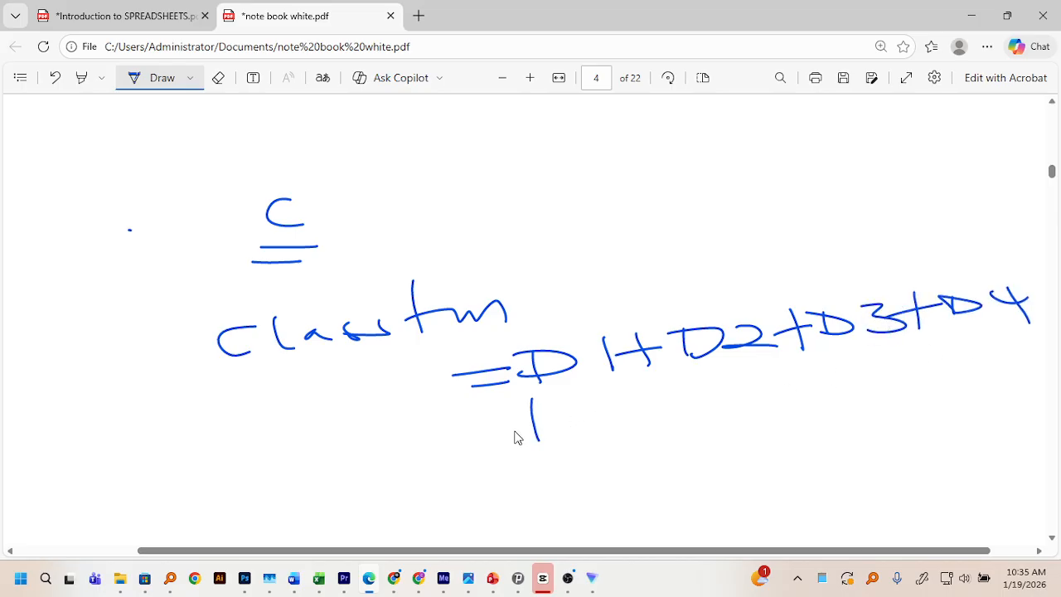
mouse_move(514, 436)
left_mouse_down()
mouse_move(634, 418)
mouse_move(654, 403)
mouse_move(699, 420)
mouse_move(689, 415)
mouse_move(760, 416)
left_mouse_up()
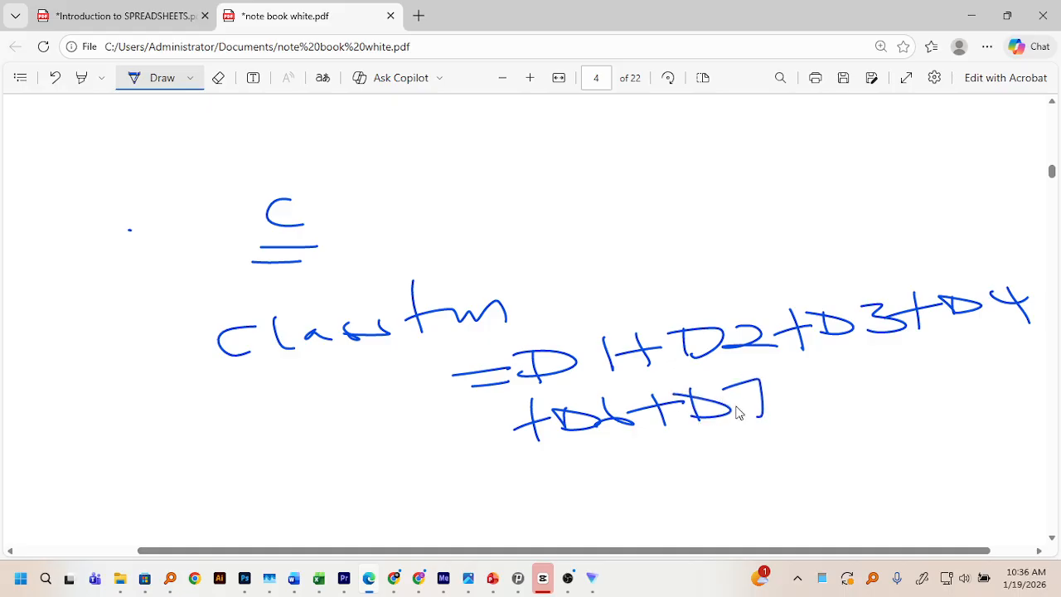
Complete the handwritten class total formula with "+D8", double-underline its end, and draw an angled mark beside the class total label
left_click_drag(819, 373, 815, 410)
left_click_drag(734, 406, 828, 390)
left_click_drag(844, 377, 886, 397)
left_click_drag(928, 357, 912, 386)
mouse_move(719, 465)
left_mouse_down()
mouse_move(954, 433)
mouse_move(891, 455)
left_mouse_up()
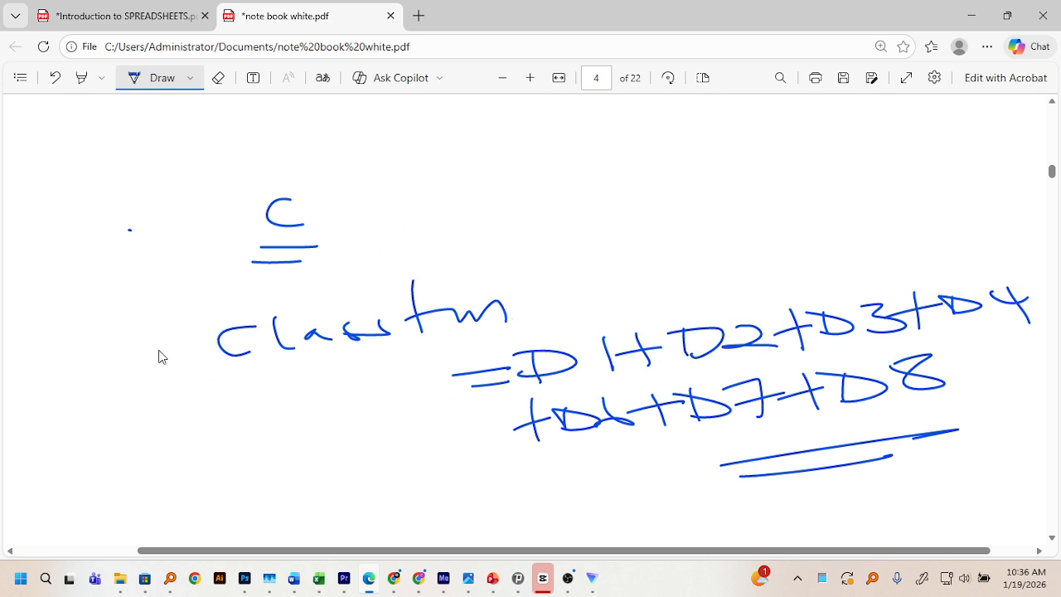
mouse_move(151, 346)
left_mouse_down()
mouse_move(197, 432)
mouse_move(233, 438)
left_mouse_up()
Handwrite the formula "=Sum(D1:D8)" in blue below the long addition formula
scroll(833, 305, "down", 2)
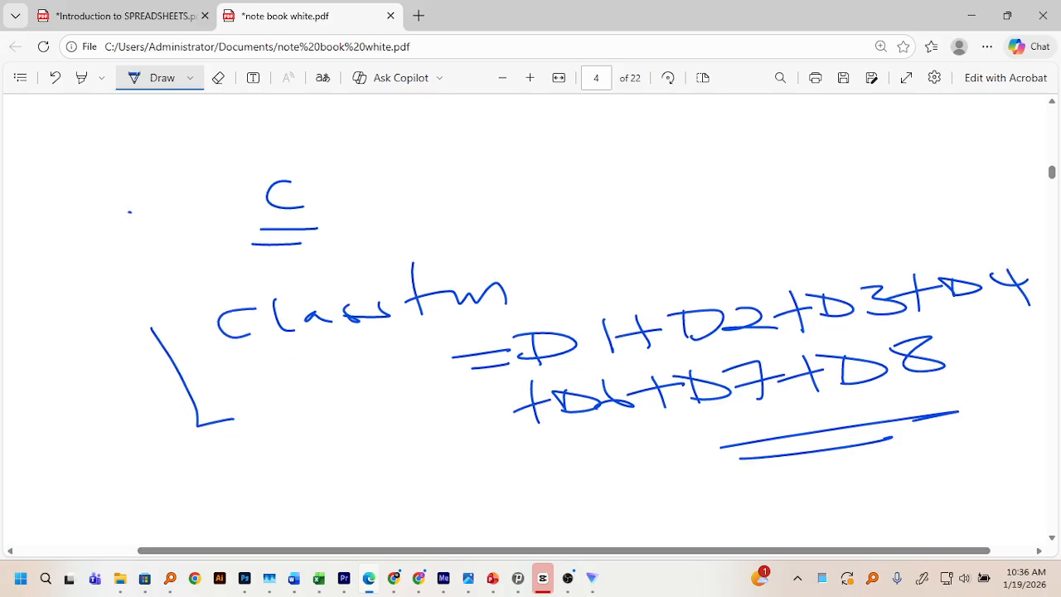
scroll(833, 305, "down", 2)
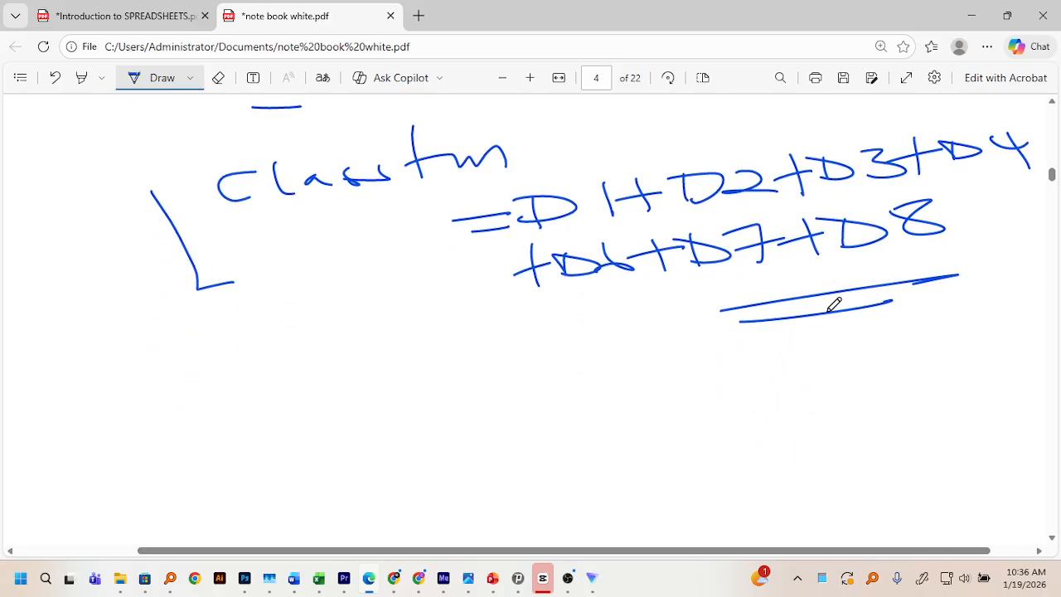
left_click_drag(328, 447, 368, 442)
left_click_drag(336, 454, 369, 453)
left_click_drag(417, 420, 387, 452)
left_click_drag(433, 432, 529, 442)
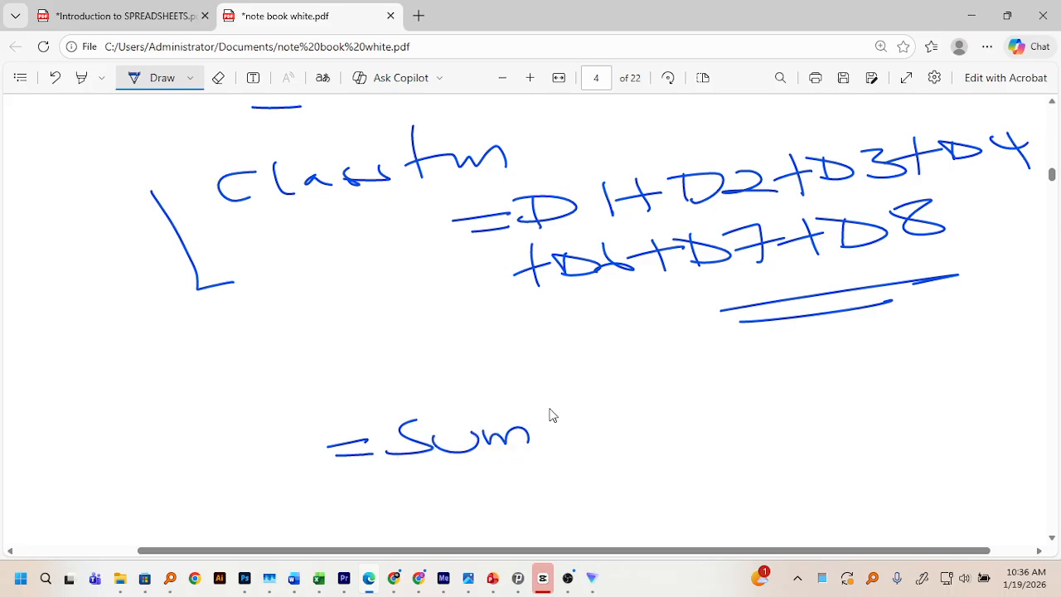
left_click_drag(567, 389, 582, 437)
left_click_drag(600, 393, 603, 424)
left_click_drag(567, 391, 603, 421)
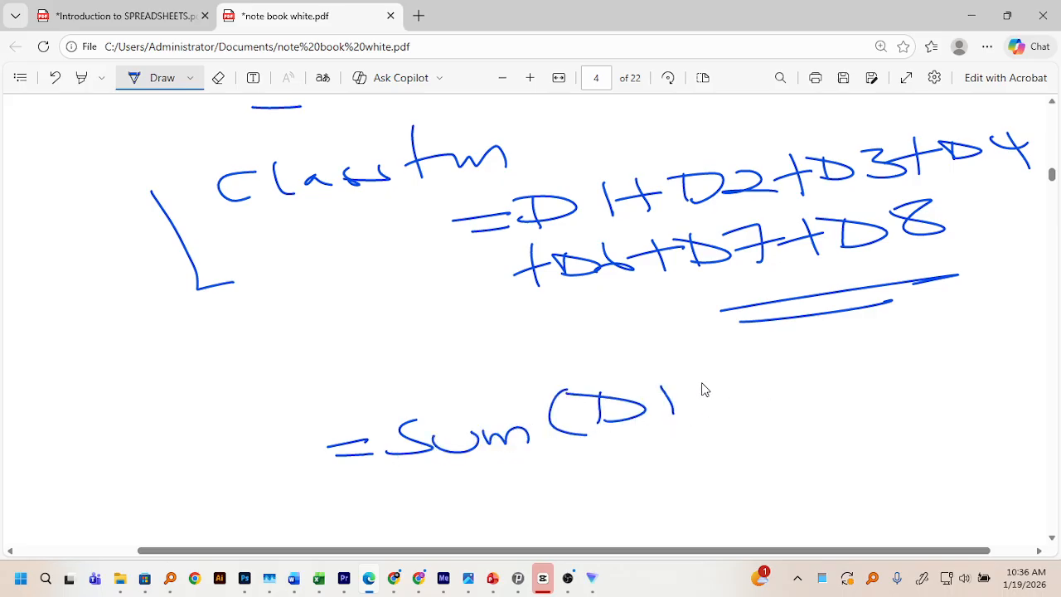
left_click_drag(698, 398, 696, 407)
left_click_drag(734, 373, 740, 399)
mouse_move(793, 363)
left_mouse_down()
mouse_move(824, 383)
mouse_move(829, 360)
mouse_move(870, 395)
left_mouse_up()
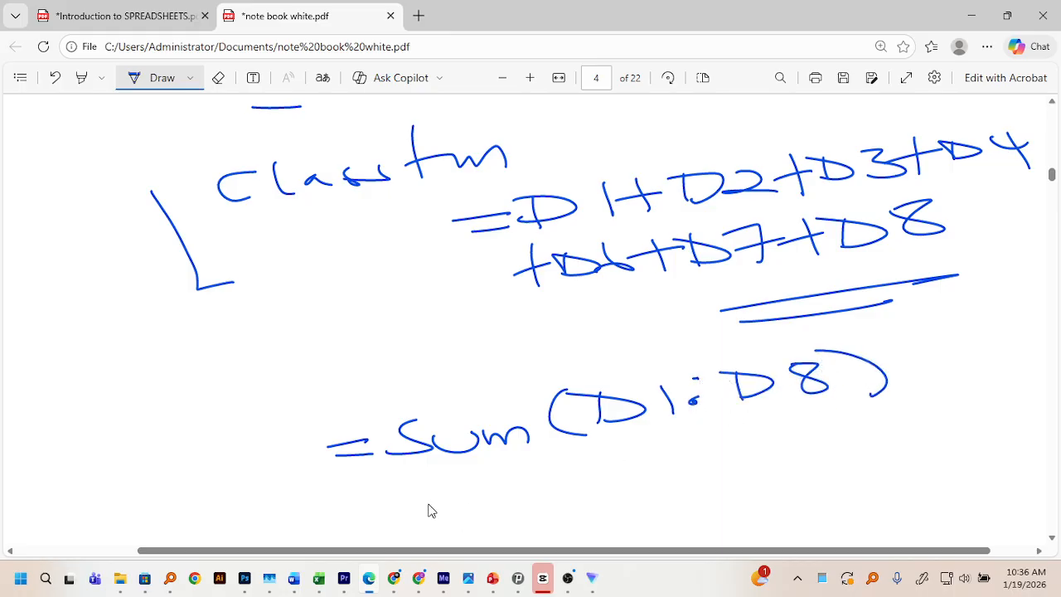
Begin a second handwritten formula line with "= Su" in blue under the Sum(D1:D8) line
left_click_drag(360, 500, 383, 498)
left_click_drag(356, 515, 381, 513)
mouse_move(464, 490)
left_mouse_down()
mouse_move(429, 513)
mouse_move(507, 488)
left_mouse_up()
Change the pen colour to orange and label the addition formula "formula 1", circling the number and underlining the label
left_click(191, 83)
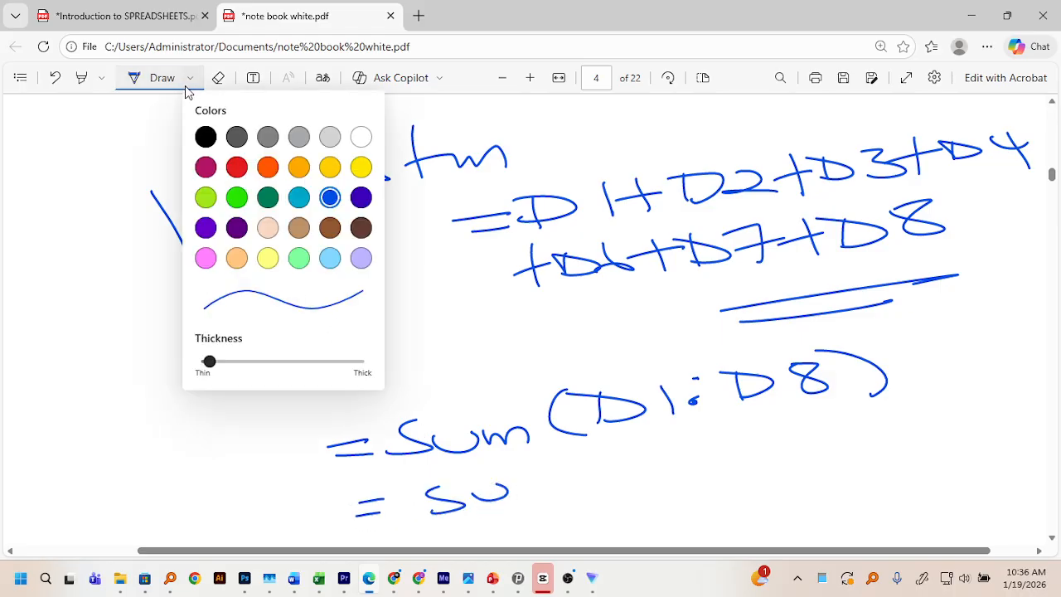
left_click(268, 168)
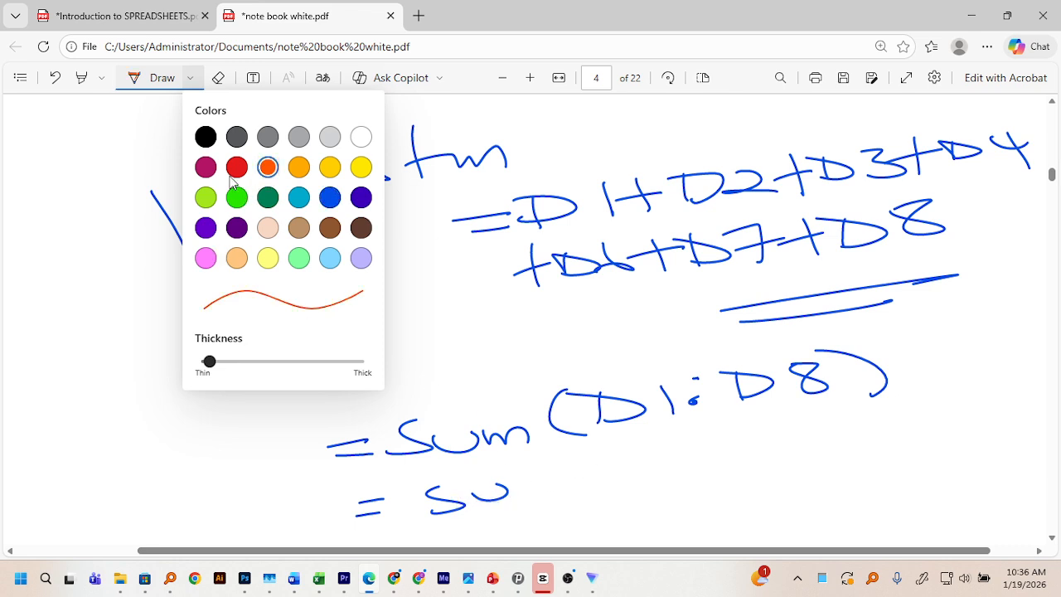
left_click(218, 79)
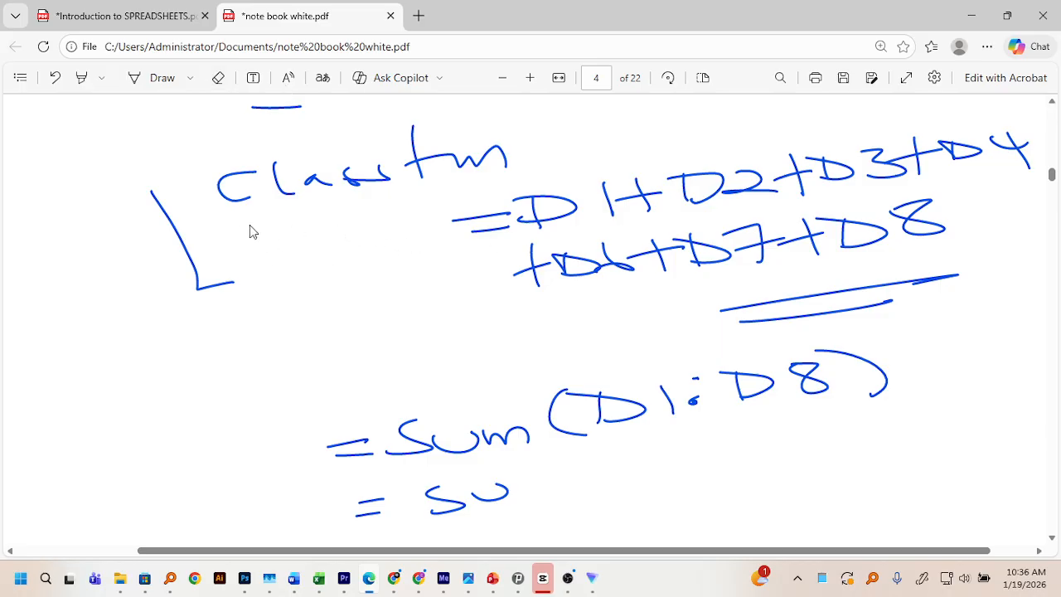
scroll(390, 229, "up", 1)
scroll(390, 230, "right", 1)
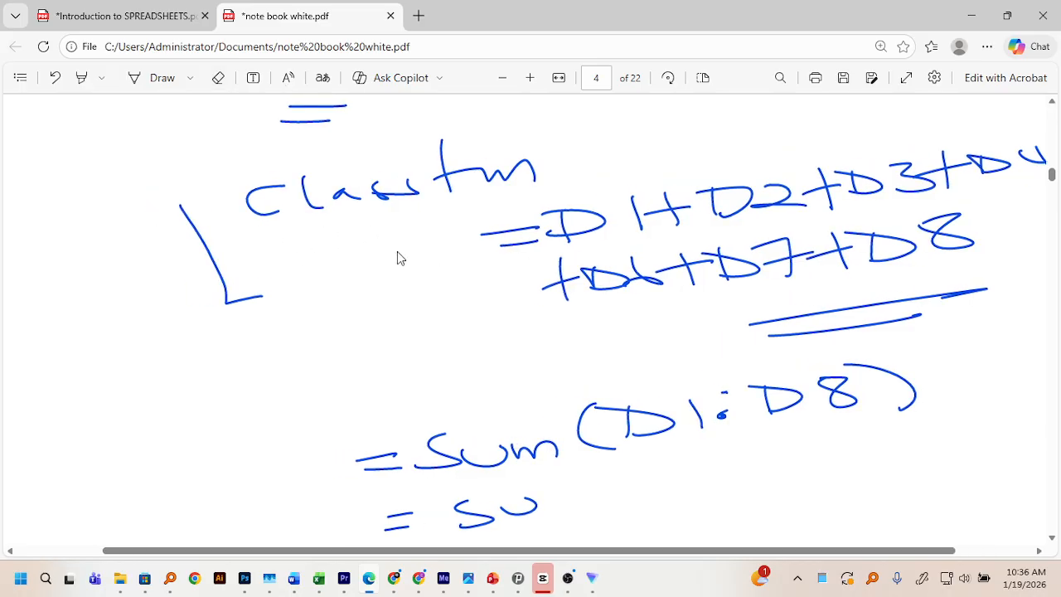
left_click(142, 78)
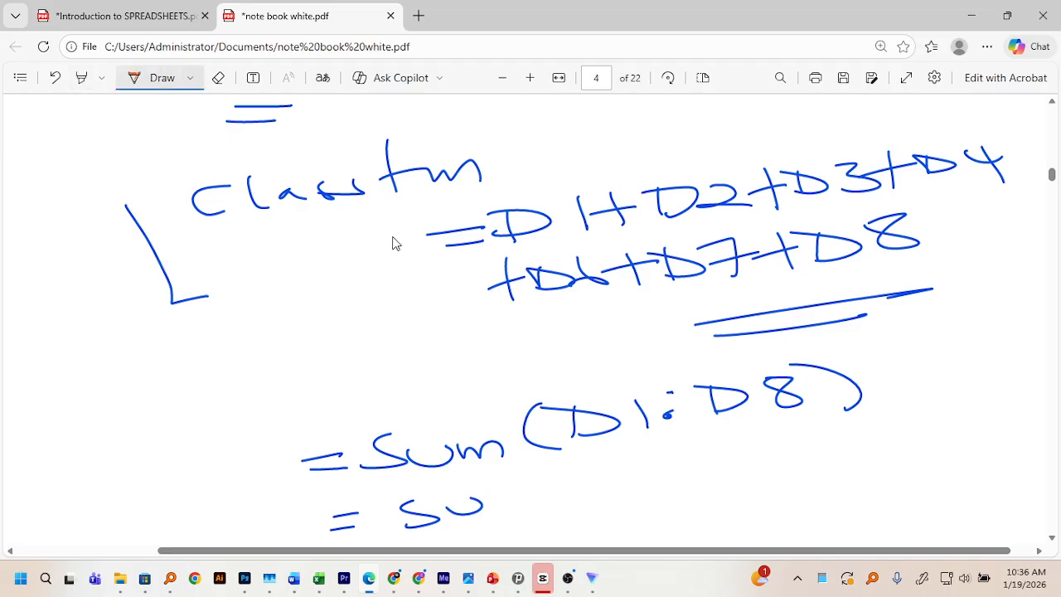
left_click_drag(393, 239, 391, 236)
mouse_move(193, 324)
left_mouse_down()
mouse_move(184, 360)
mouse_move(259, 322)
mouse_move(265, 287)
mouse_move(335, 297)
left_mouse_up()
left_click_drag(284, 337, 372, 313)
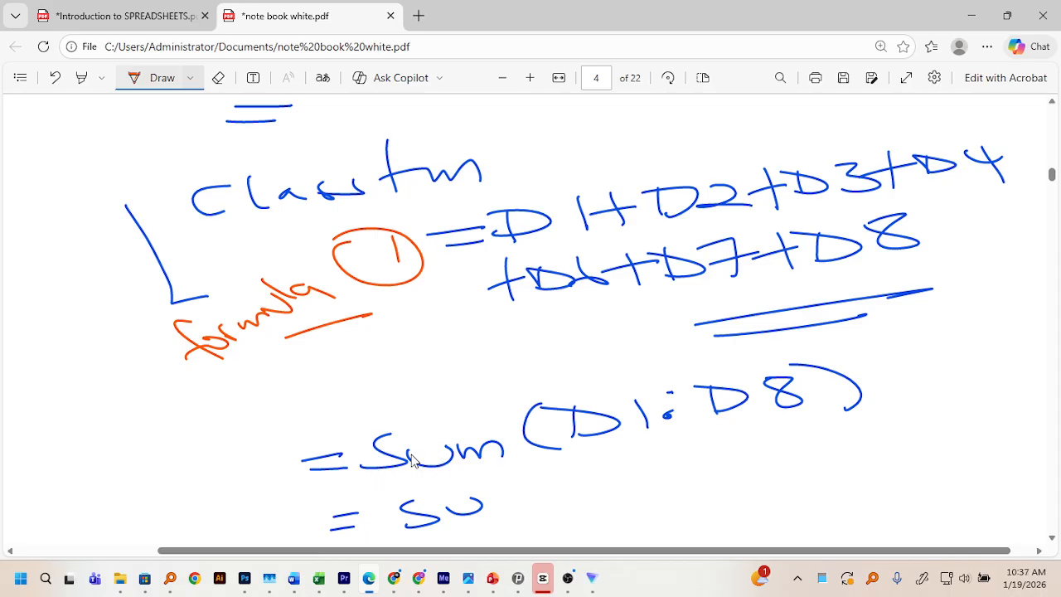
Annotate the Sum(D1:D8) line in orange with an underline, the label "function", and marks on its colon and cell references
left_click_drag(405, 490, 873, 432)
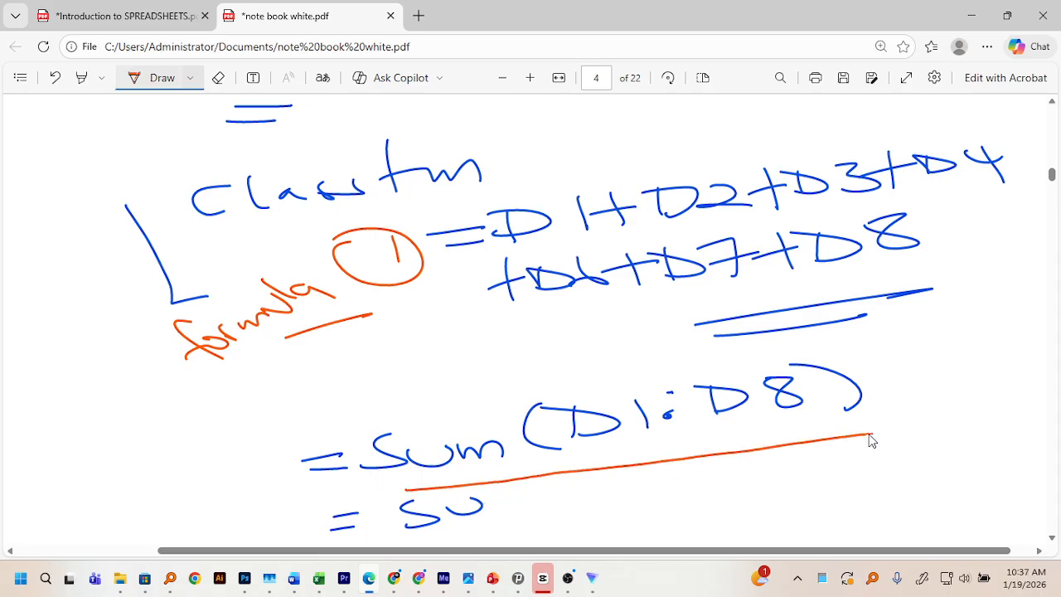
mouse_move(880, 374)
left_mouse_down()
mouse_move(967, 355)
mouse_move(1027, 315)
mouse_move(1028, 343)
left_mouse_up()
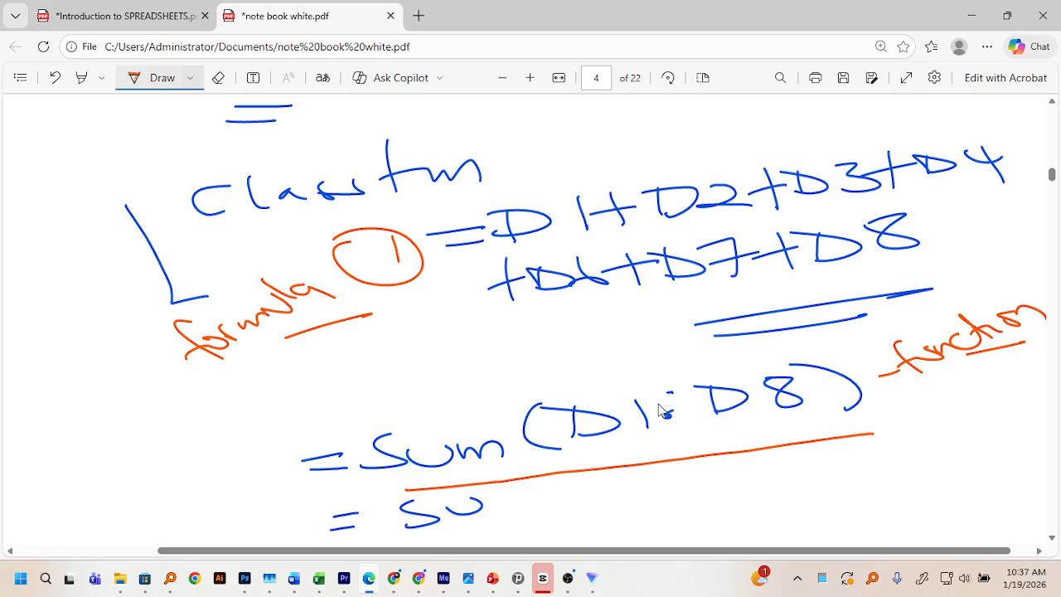
mouse_move(674, 396)
left_mouse_down()
mouse_move(665, 391)
mouse_move(676, 417)
mouse_move(665, 413)
left_mouse_up()
left_click_drag(596, 447, 623, 443)
left_click_drag(757, 425, 802, 421)
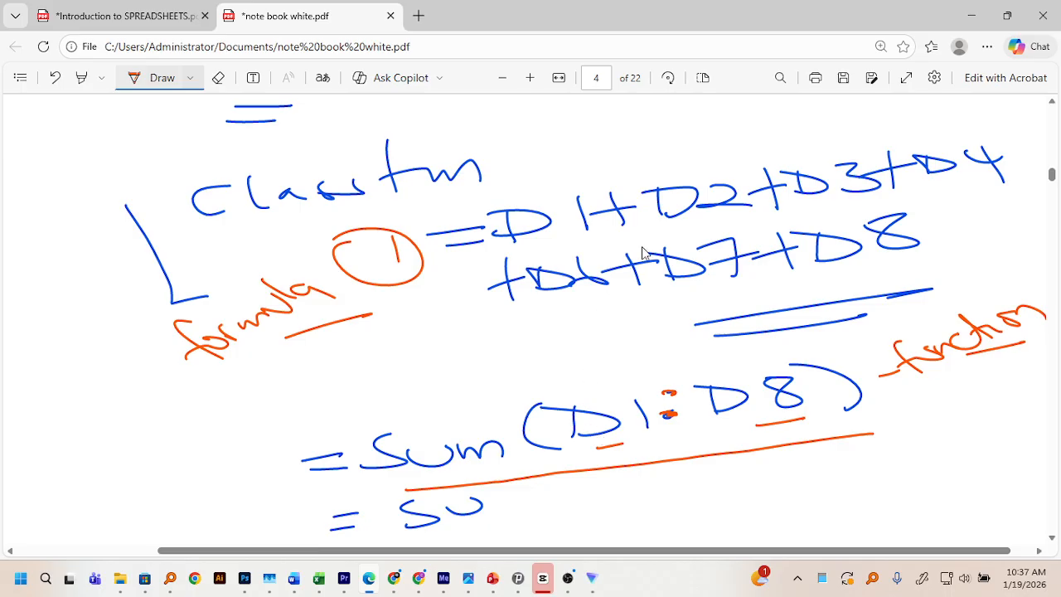
left_click(689, 226)
Erase the blue "Su" on the last line and handwrite "sum(D1,D8)" in orange after the equals sign
left_click(218, 80)
left_click_drag(478, 502, 429, 509)
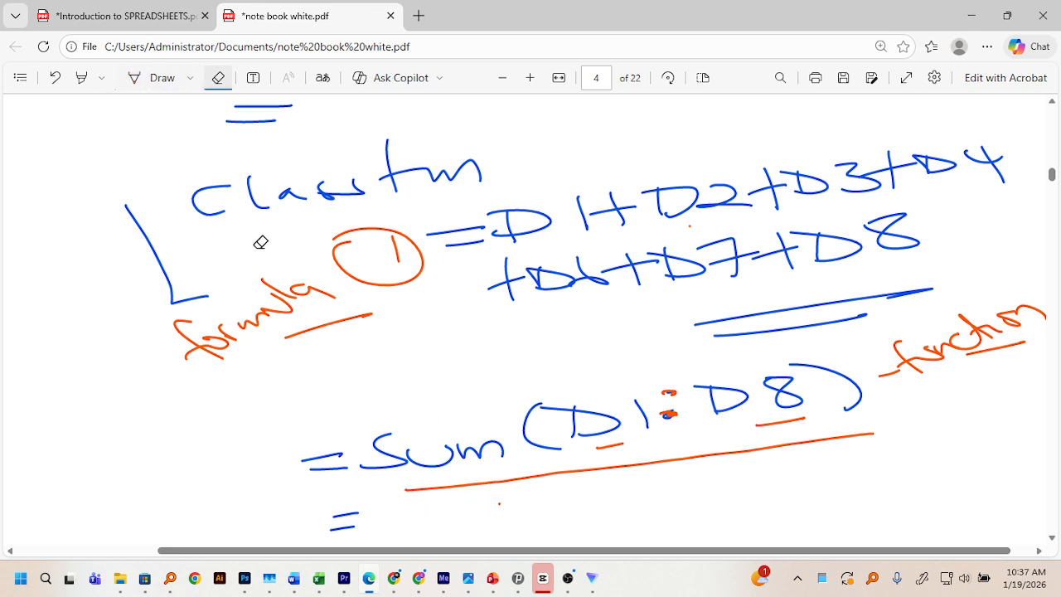
left_click(152, 79)
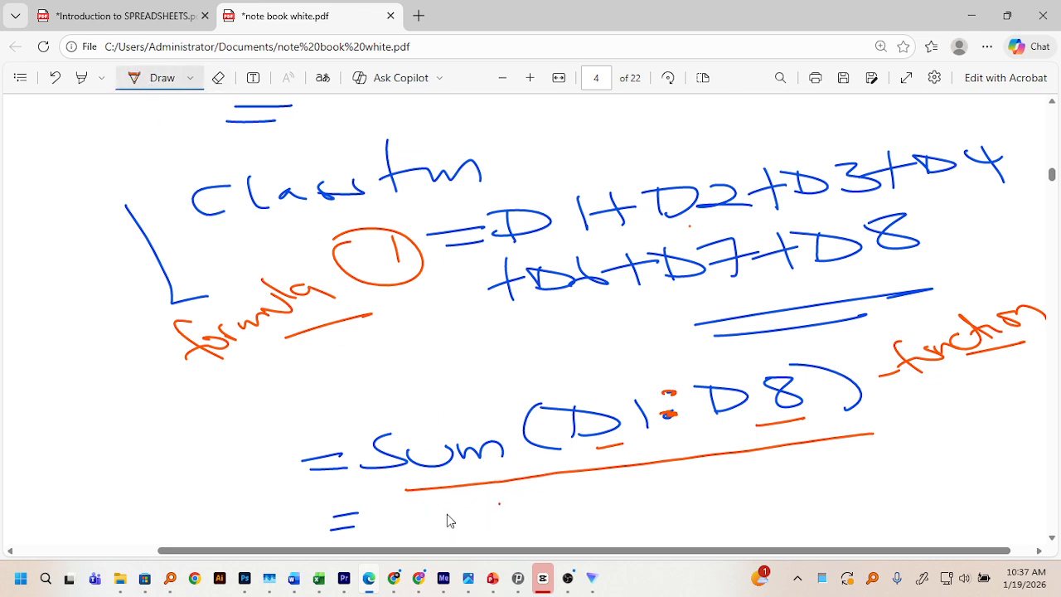
mouse_move(458, 507)
left_mouse_down()
mouse_move(450, 526)
mouse_move(466, 514)
mouse_move(609, 524)
mouse_move(651, 502)
mouse_move(615, 522)
left_mouse_up()
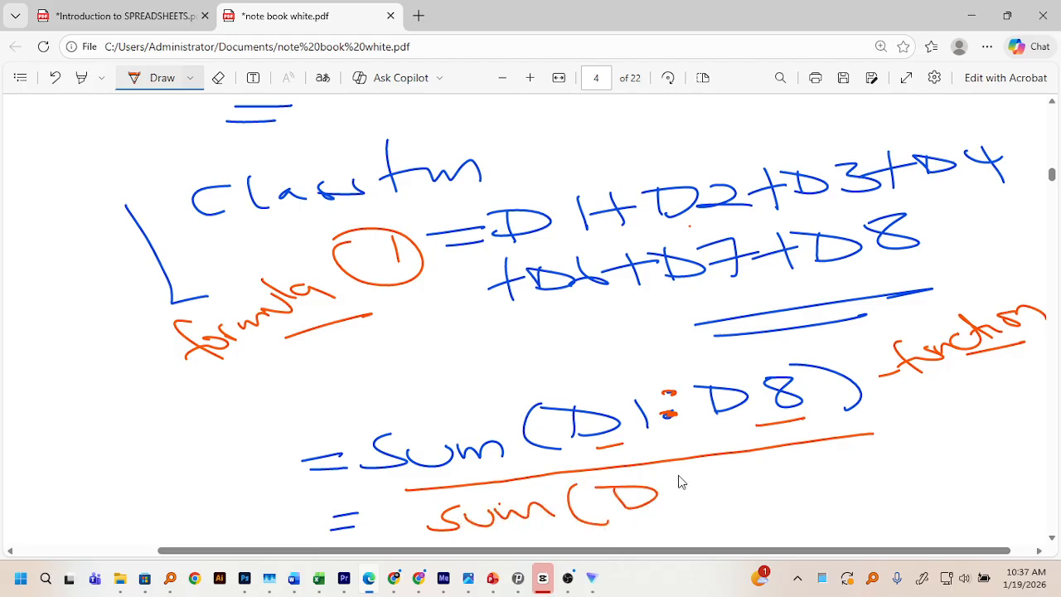
mouse_move(679, 477)
left_mouse_down()
mouse_move(694, 515)
mouse_move(711, 524)
left_mouse_up()
left_click_drag(744, 469, 748, 495)
mouse_move(719, 469)
left_mouse_down()
mouse_move(756, 470)
mouse_move(742, 494)
left_mouse_up()
mouse_move(786, 470)
left_mouse_down()
mouse_move(812, 493)
mouse_move(819, 474)
mouse_move(867, 487)
left_mouse_up()
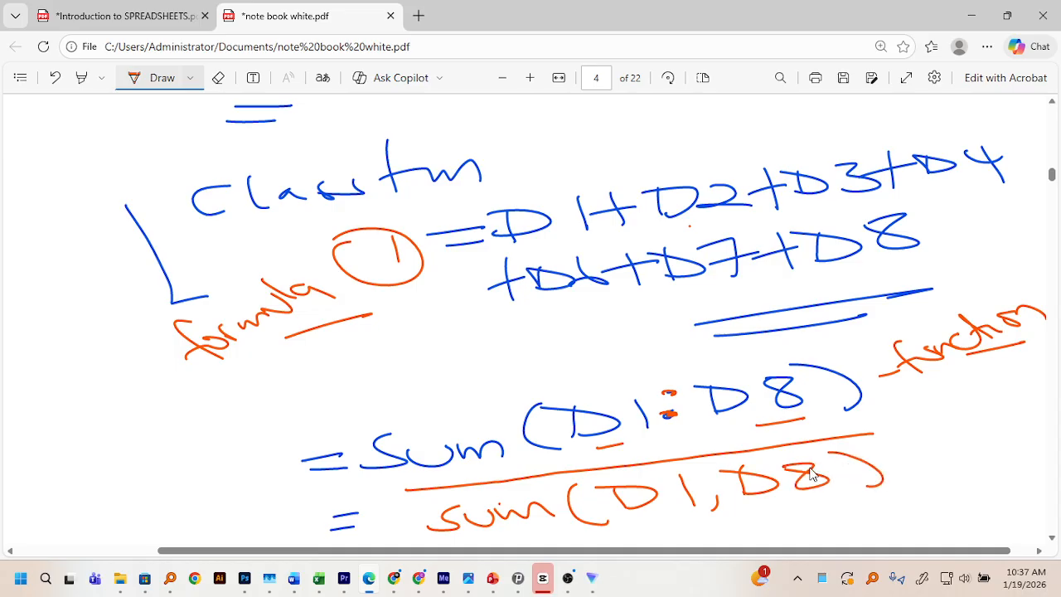
Underline D1 and D8 in the comma version, and mark the colon and both references again in Sum(D1:D8)
left_click_drag(635, 521, 687, 515)
left_click_drag(764, 512, 826, 505)
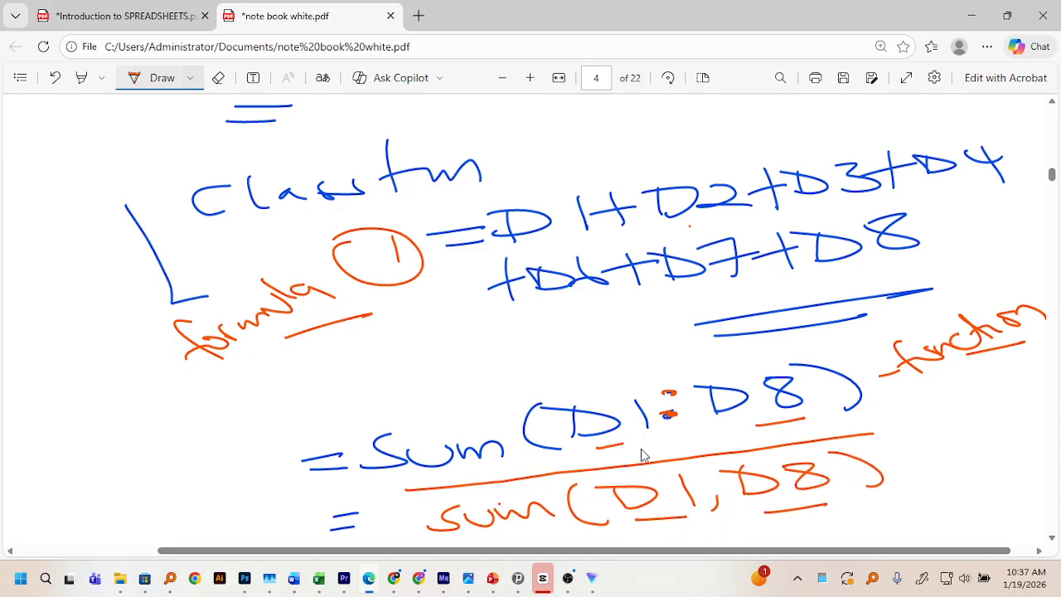
left_click_drag(671, 419, 669, 416)
left_click_drag(598, 449, 617, 447)
left_click_drag(759, 425, 804, 422)
Handwrite "D1" with an arrow to "D100" in orange on the blank page 5
scroll(838, 348, "down", 10)
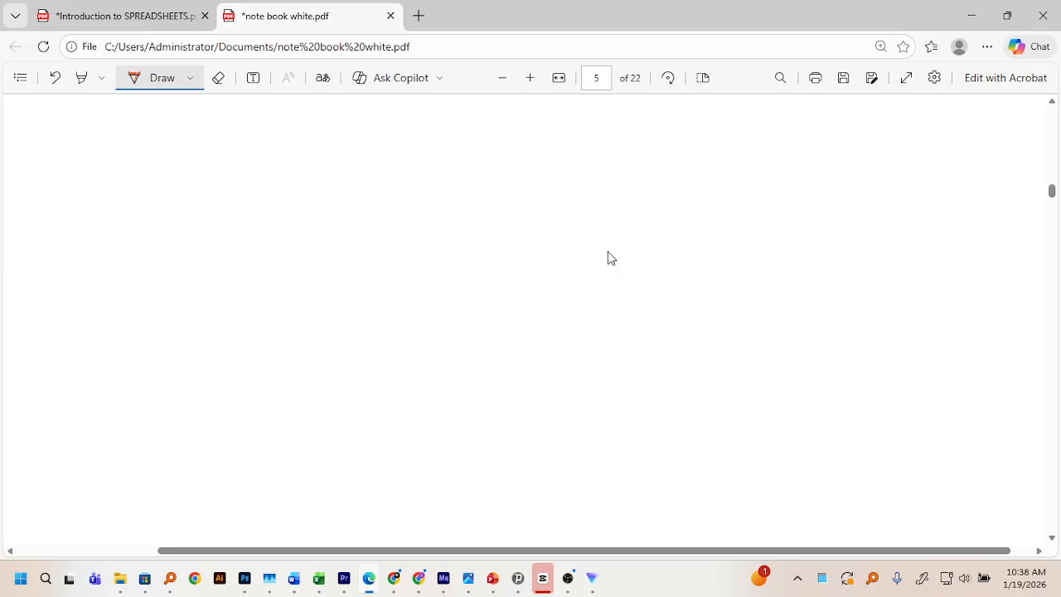
left_click_drag(415, 175, 430, 214)
left_click_drag(375, 176, 407, 212)
mouse_move(498, 183)
left_mouse_down()
mouse_move(500, 217)
mouse_move(667, 181)
mouse_move(623, 202)
left_mouse_up()
left_click_drag(630, 176, 655, 212)
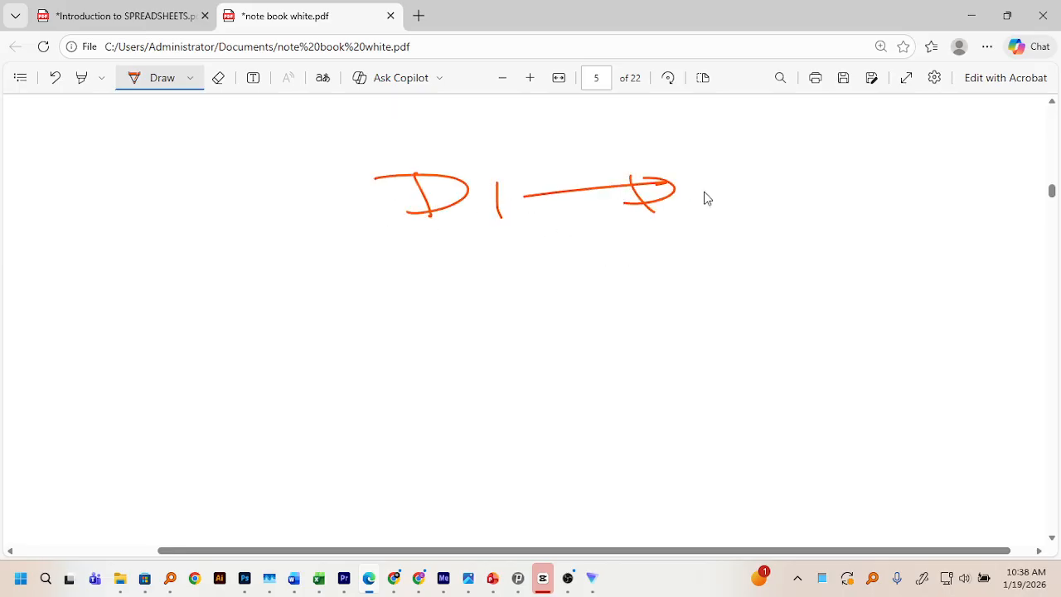
left_click_drag(708, 154, 704, 191)
left_click_drag(804, 139, 823, 181)
mouse_move(831, 154)
left_mouse_down()
mouse_move(869, 174)
mouse_move(934, 163)
left_mouse_up()
Handwrite "Sum(D1:D100)" in orange below the D1 to D100 note
left_click_drag(339, 290, 290, 321)
left_click_drag(356, 300, 395, 308)
left_click_drag(407, 311, 455, 311)
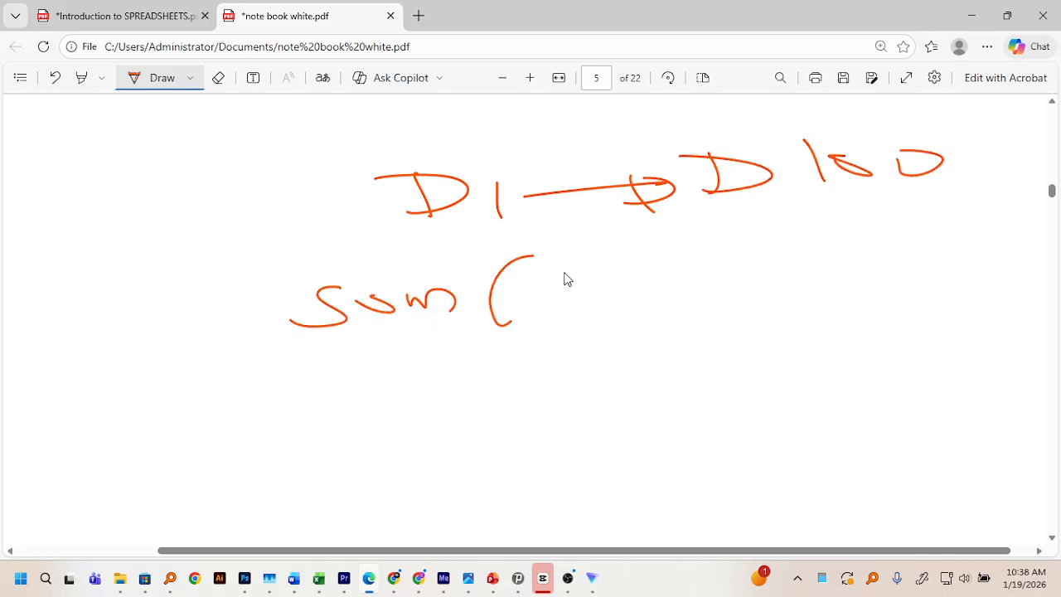
left_click_drag(562, 269, 567, 301)
left_click_drag(535, 270, 552, 300)
left_click_drag(626, 263, 646, 300)
left_click_drag(678, 265, 684, 292)
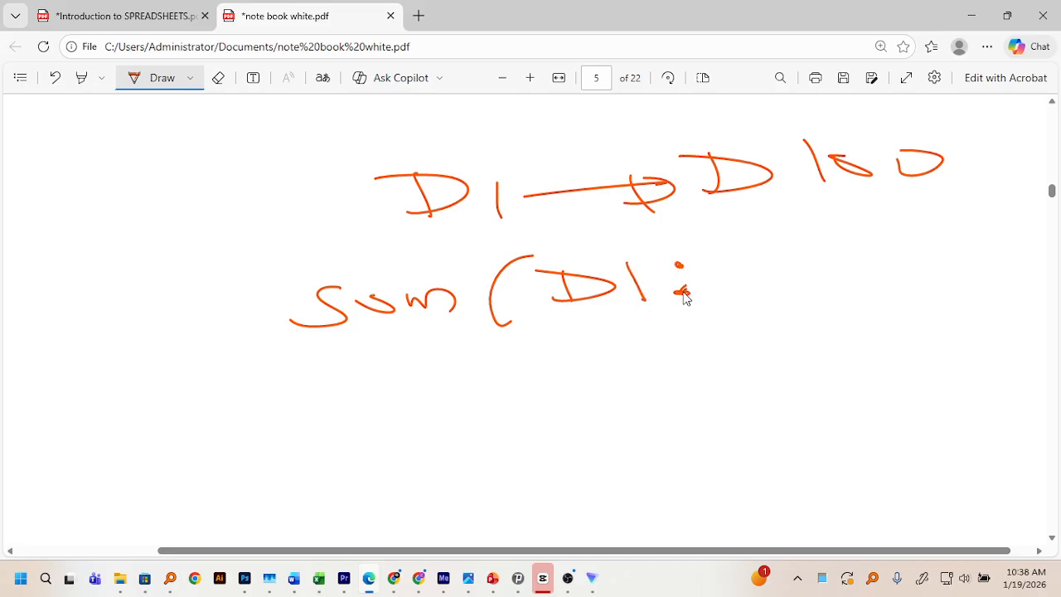
left_click_drag(716, 259, 729, 284)
mouse_move(794, 273)
left_mouse_down()
mouse_move(788, 256)
mouse_move(797, 286)
left_mouse_up()
left_click_drag(801, 264, 876, 270)
left_click_drag(847, 222, 933, 287)
Bracket D1:D100 from below with the label "Range", and add an equals sign in front of Sum
left_click_drag(532, 348, 978, 316)
mouse_move(630, 389)
left_mouse_down()
mouse_move(626, 420)
mouse_move(795, 377)
mouse_move(835, 385)
left_mouse_up()
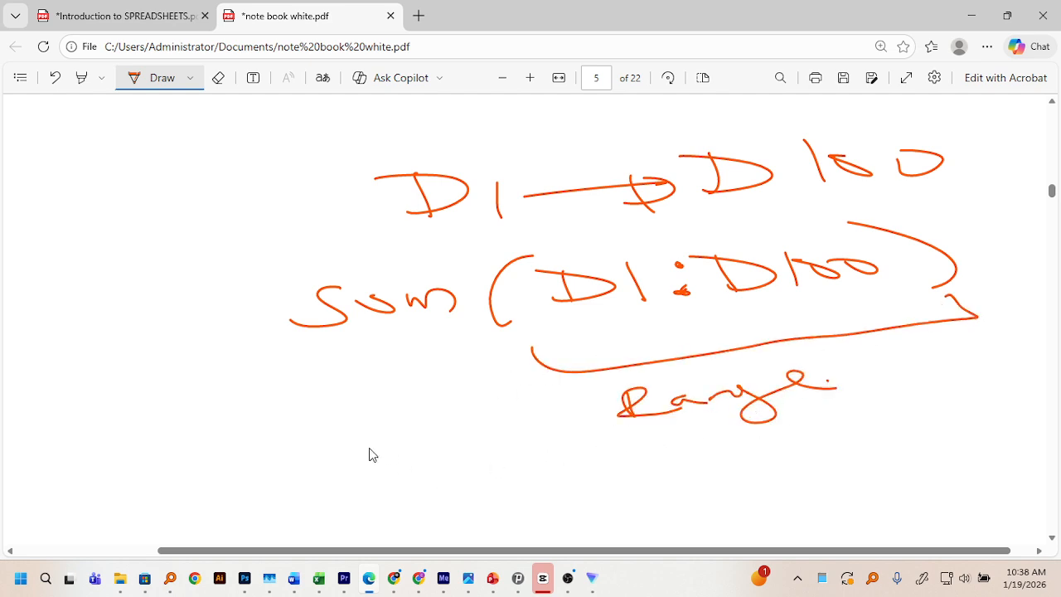
scroll(838, 396, "down", 2)
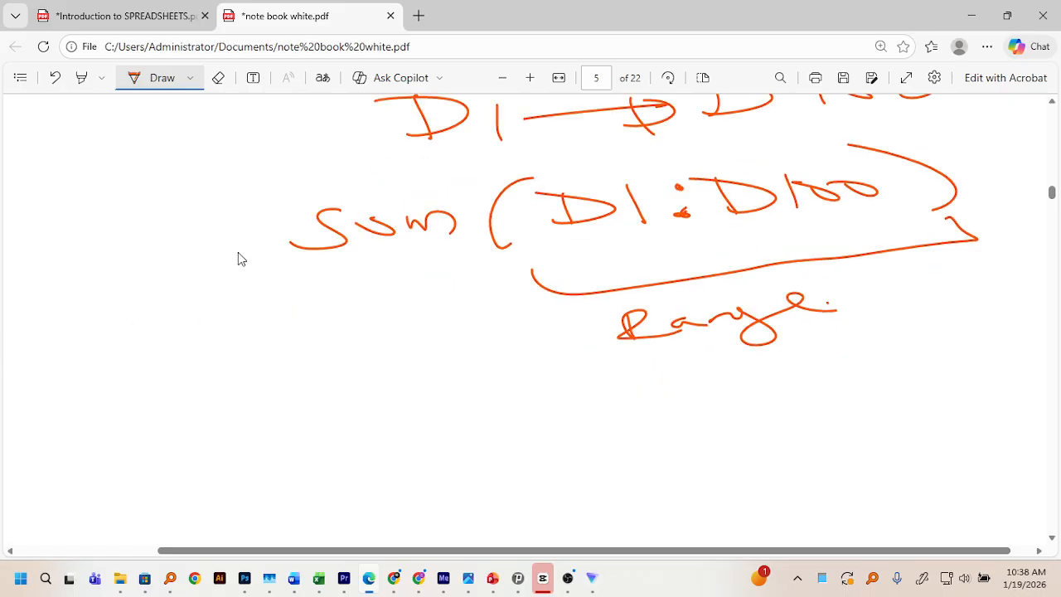
left_click_drag(229, 236, 272, 244)
Handwrite the formula "=Sum(D1,D4,D5)" in orange below the range example
left_click_drag(192, 453, 228, 450)
left_click_drag(311, 430, 255, 469)
left_click_drag(348, 442, 427, 448)
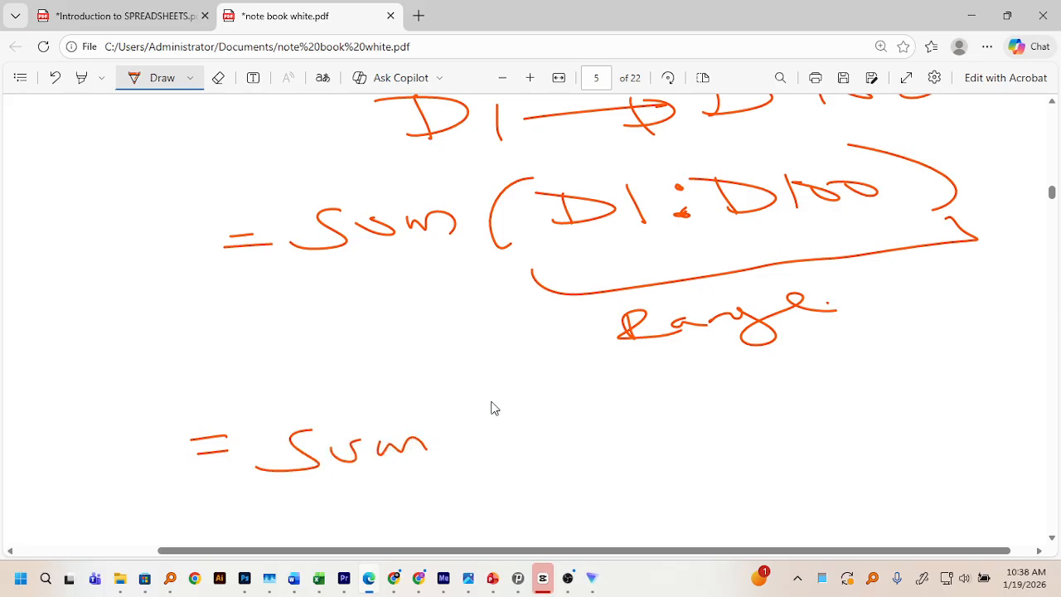
mouse_move(495, 398)
left_mouse_down()
mouse_move(495, 445)
mouse_move(527, 441)
left_mouse_up()
mouse_move(602, 414)
left_mouse_down()
mouse_move(606, 435)
mouse_move(639, 454)
left_mouse_up()
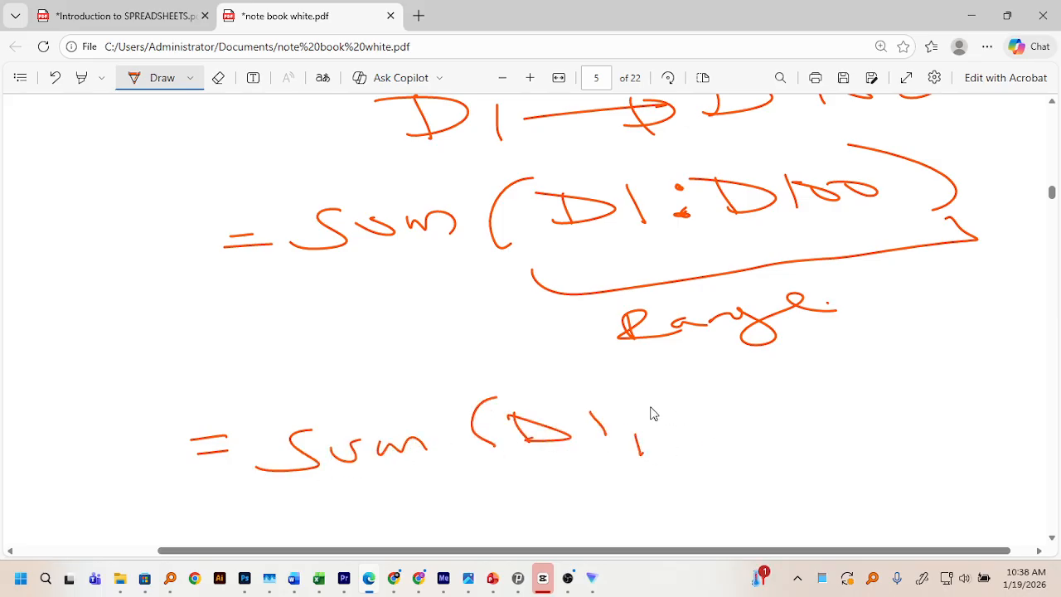
left_click_drag(671, 401, 676, 431)
left_click_drag(648, 400, 677, 429)
mouse_move(738, 395)
left_mouse_down()
mouse_move(778, 404)
mouse_move(774, 426)
left_mouse_up()
left_click_drag(815, 408, 808, 435)
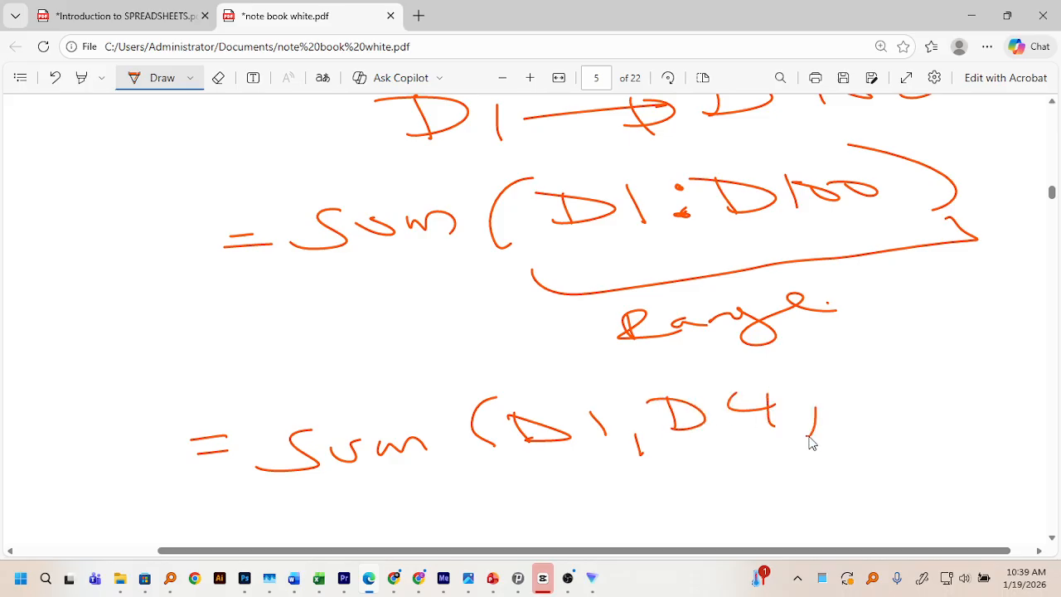
left_click_drag(842, 378, 842, 406)
mouse_move(939, 366)
left_mouse_down()
mouse_move(923, 383)
mouse_move(926, 398)
left_mouse_up()
left_click_drag(939, 342, 992, 397)
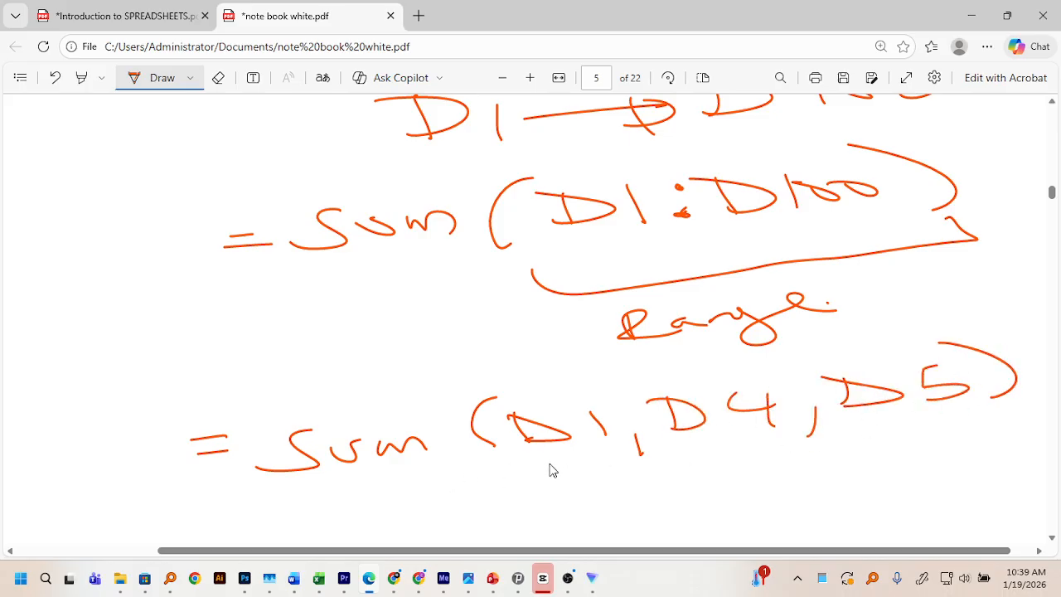
Underline the D1, D4 and D5 references in the comma-separated formula and mark its first comma
left_click_drag(548, 457, 585, 452)
left_click_drag(709, 454, 771, 451)
left_click_drag(915, 431, 971, 423)
left_click_drag(642, 436, 635, 441)
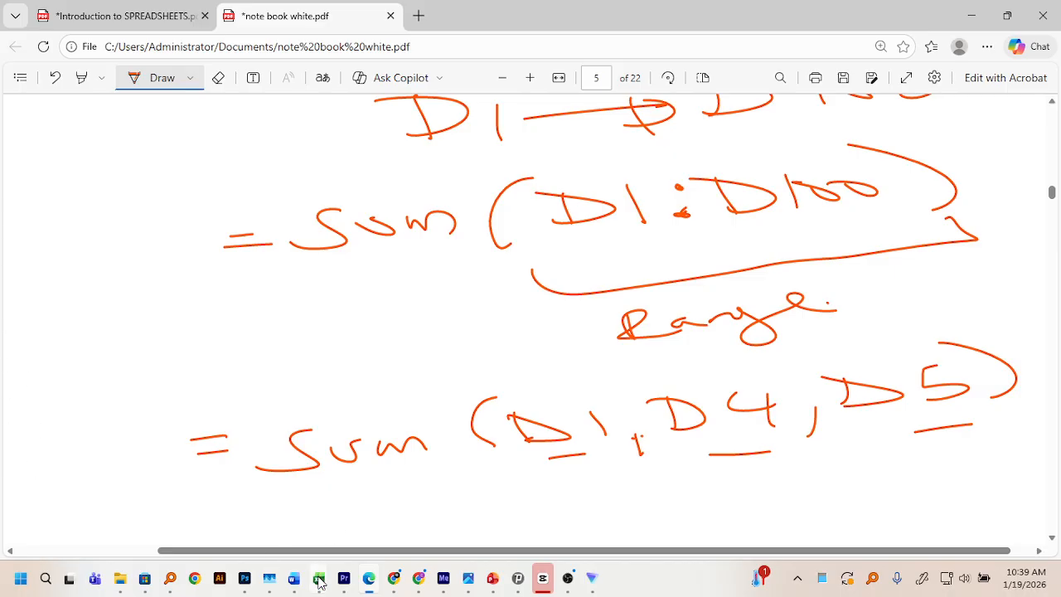
Switch to the Book2 workbook in Excel and start a SUM formula in D11, below the class total mark label
mouse_move(319, 583)
left_click(352, 512)
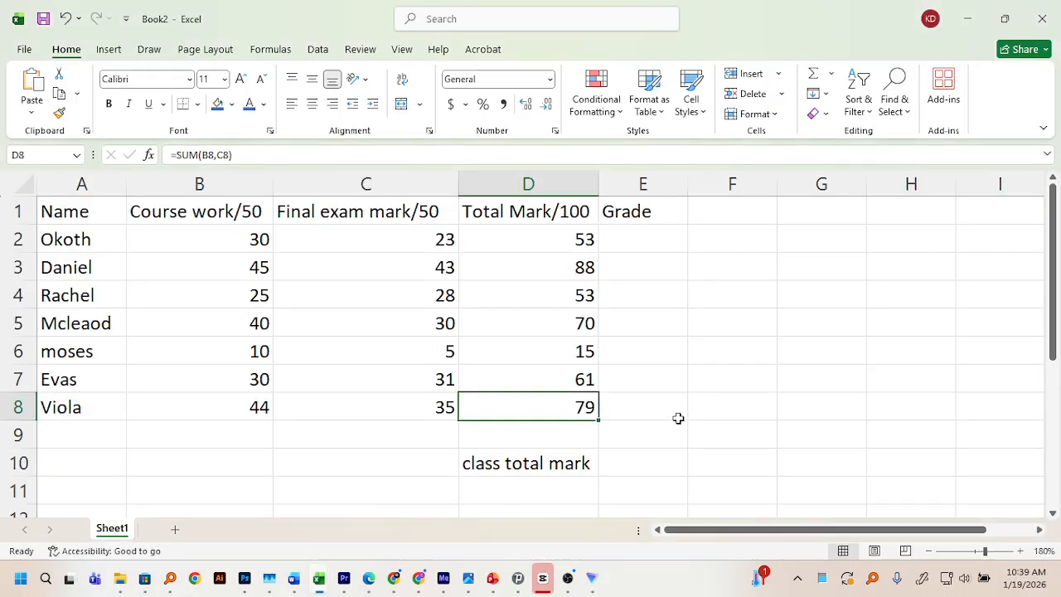
scroll(512, 432, "down", 1)
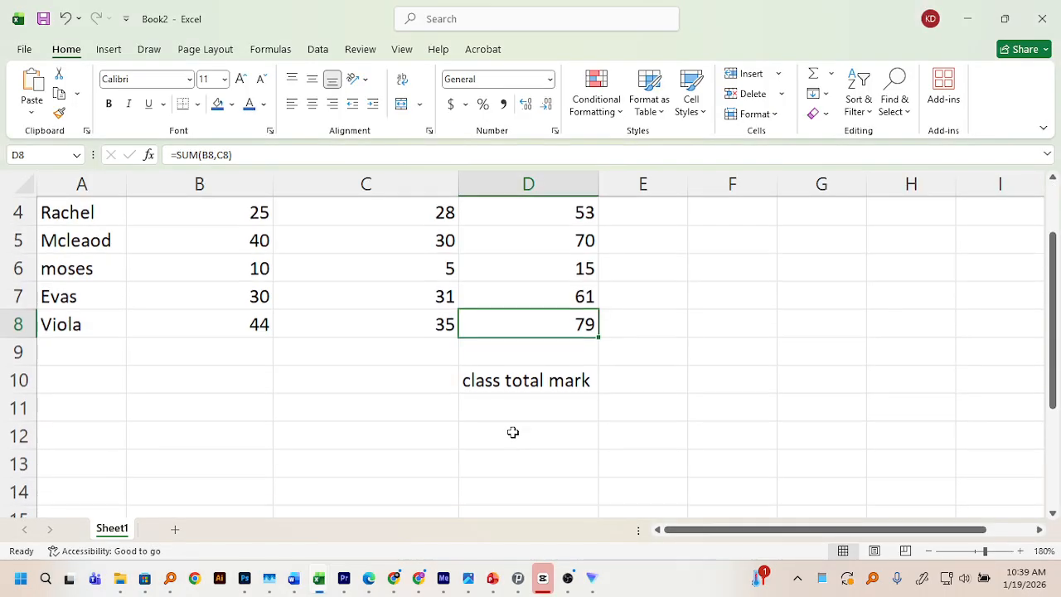
double_click(522, 405)
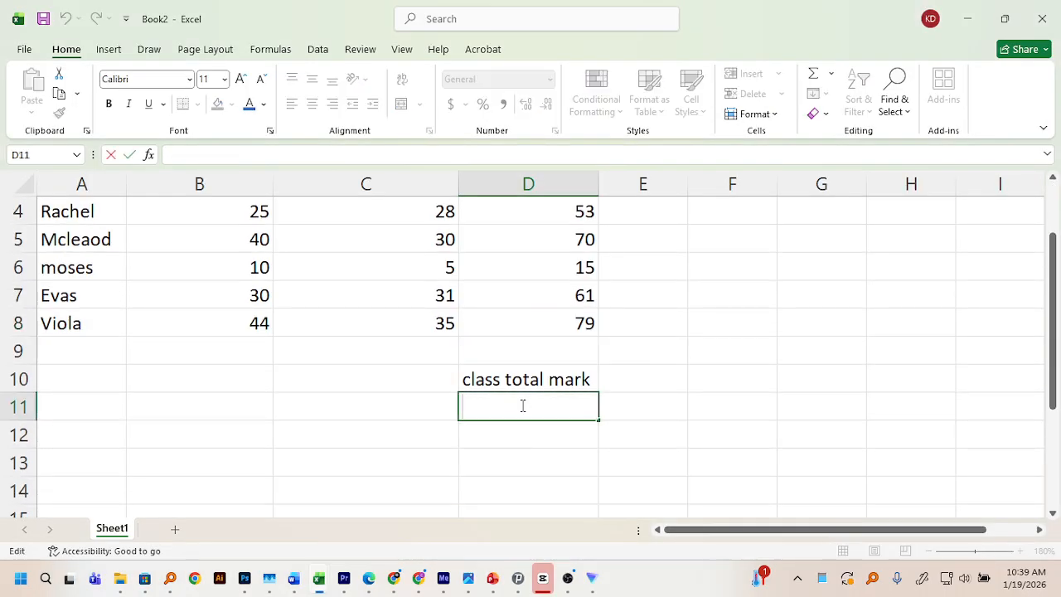
type("=")
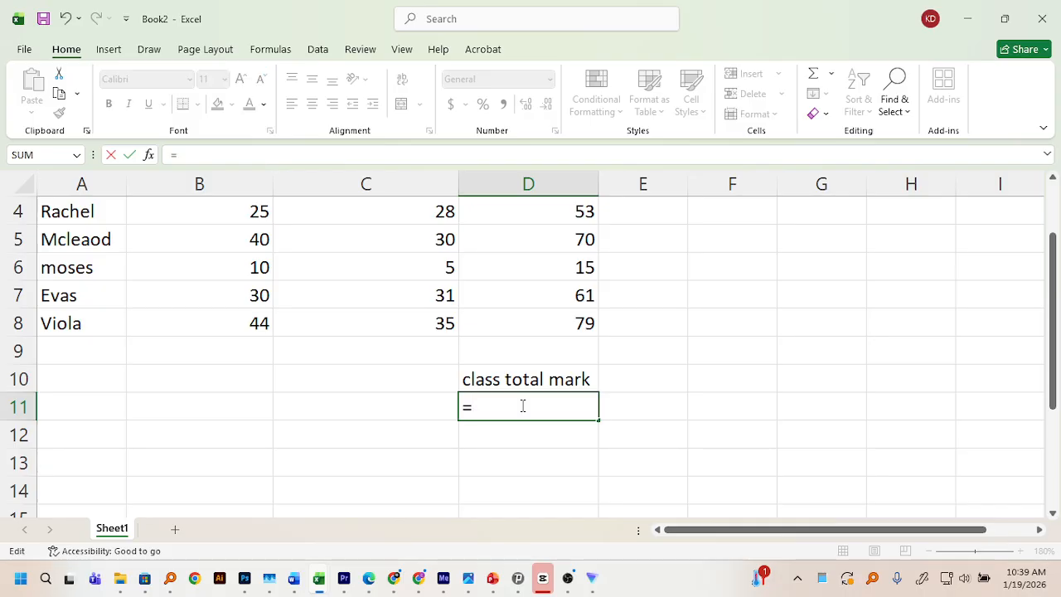
type("su")
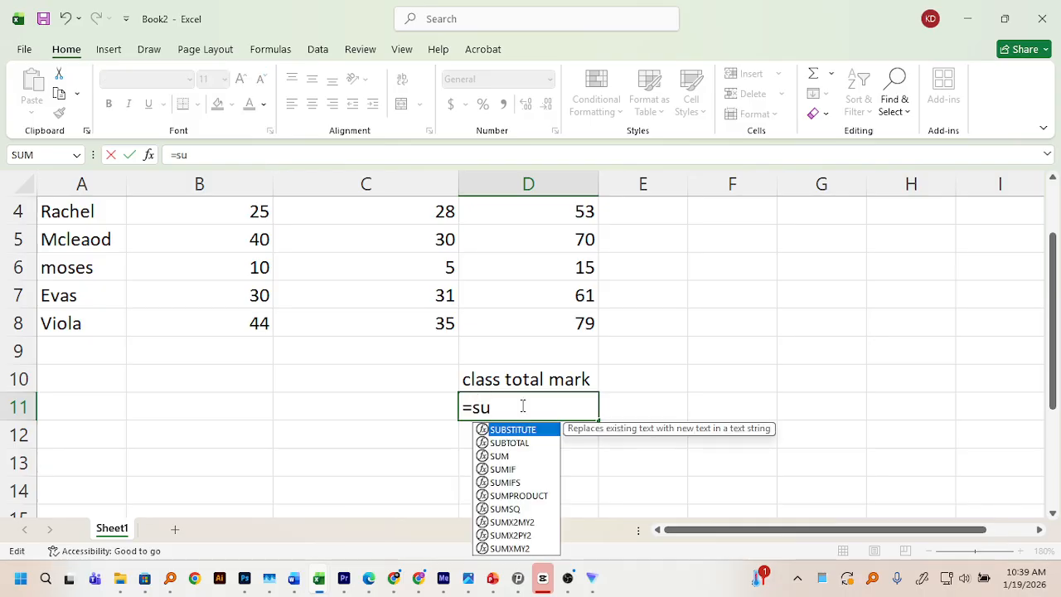
type("m")
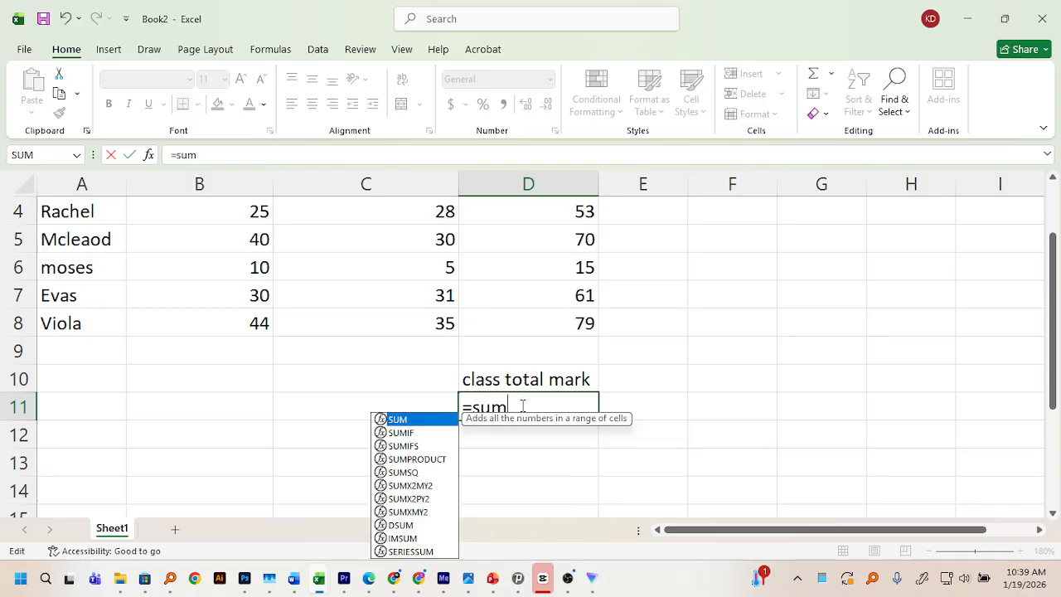
double_click(409, 421)
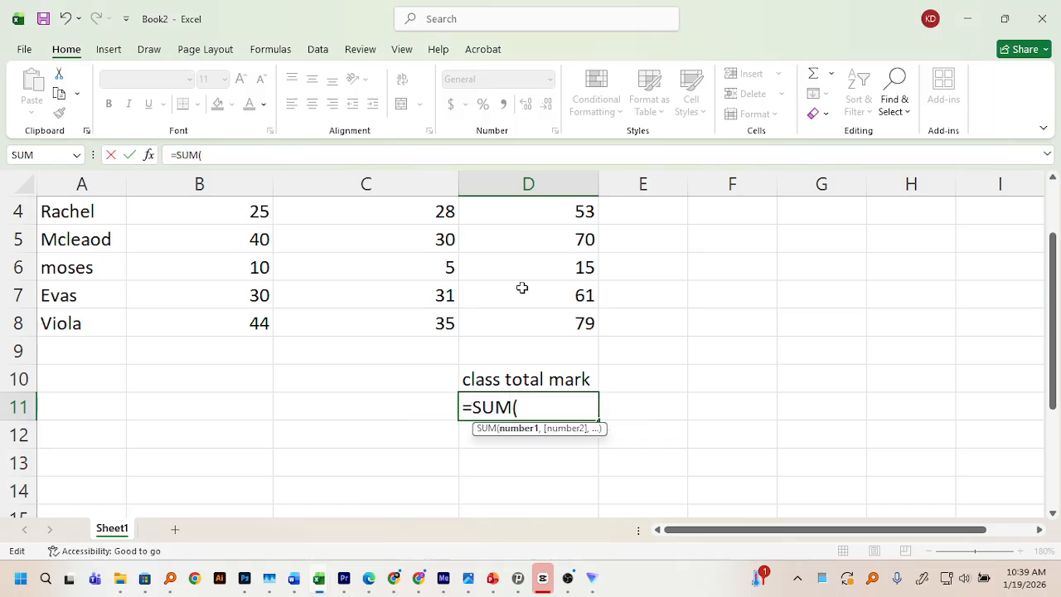
Complete the SUM formula in D11 with the range D2:D8 and enter it
scroll(522, 282, "up", 2)
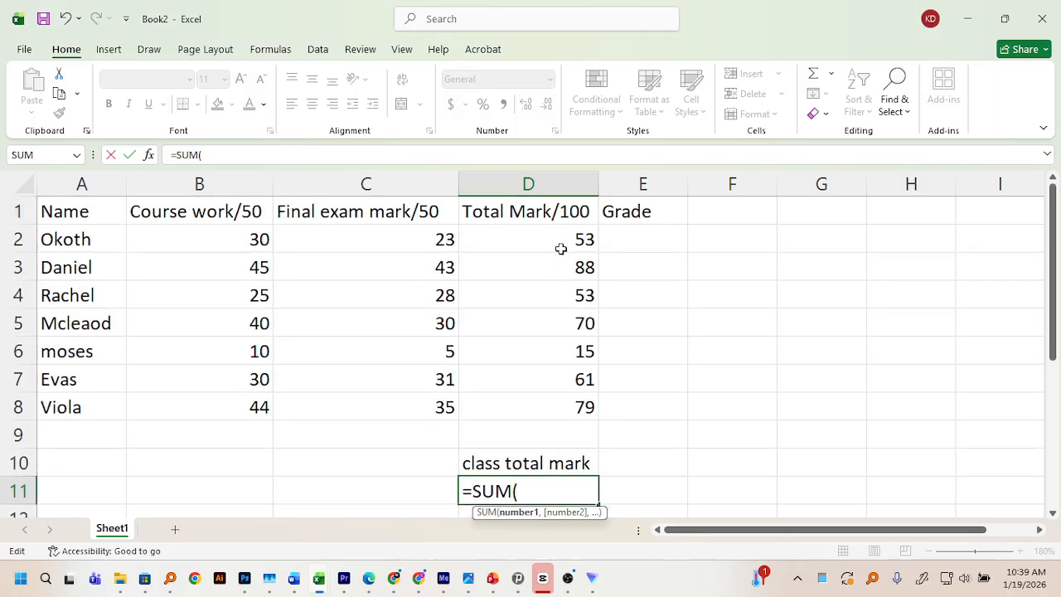
left_click(561, 243)
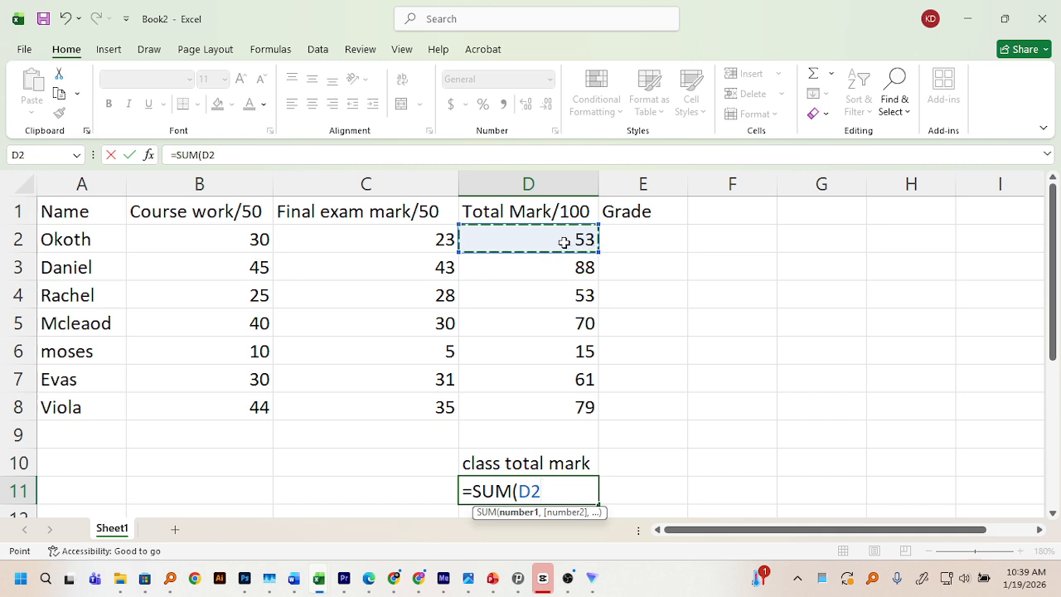
type(",")
key("BackSpace")
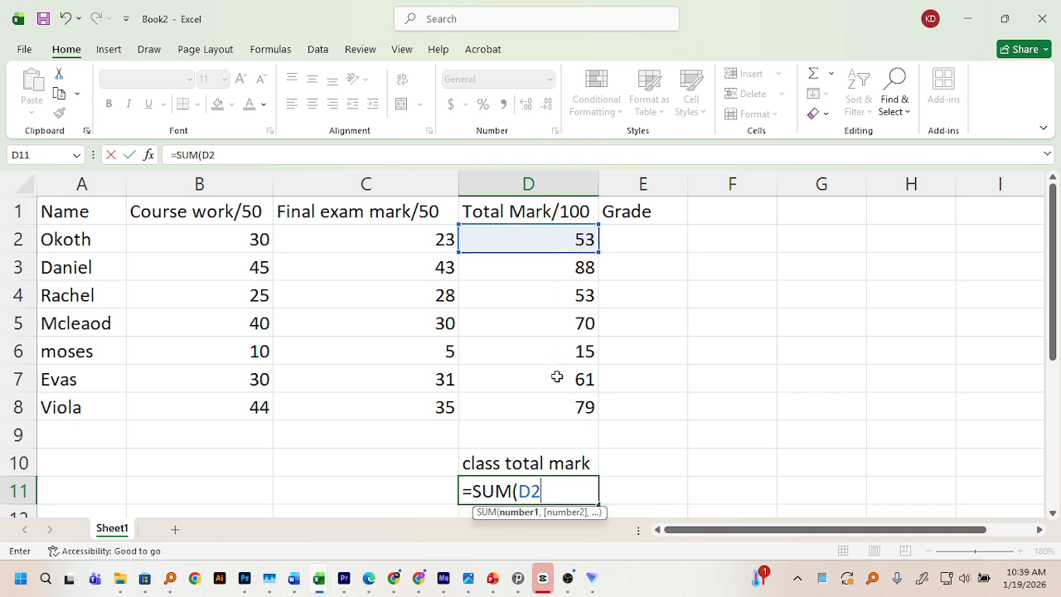
type(":d8")
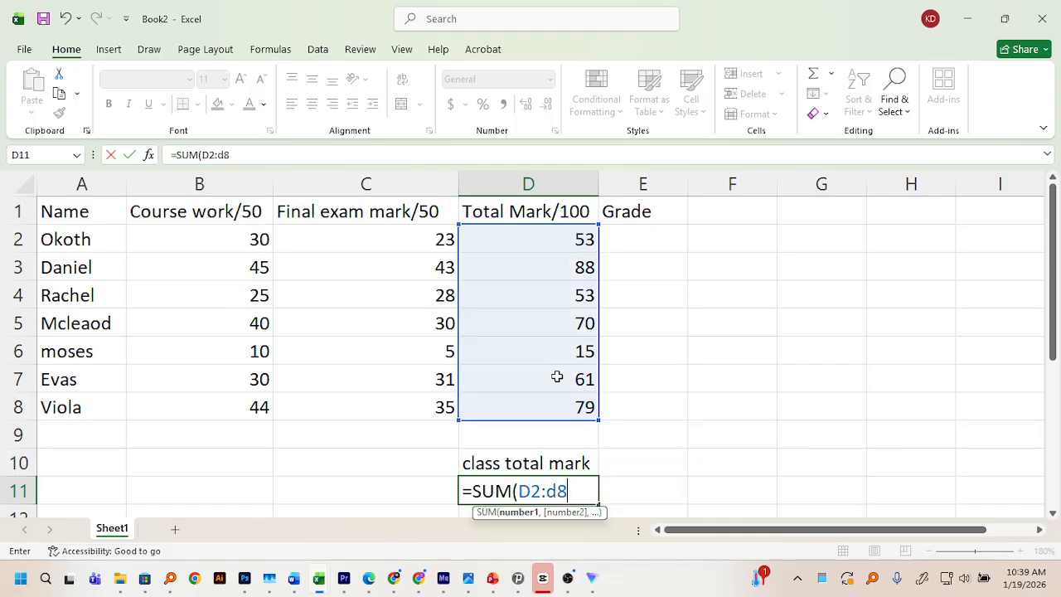
key("BackSpace")
key("BackSpace")
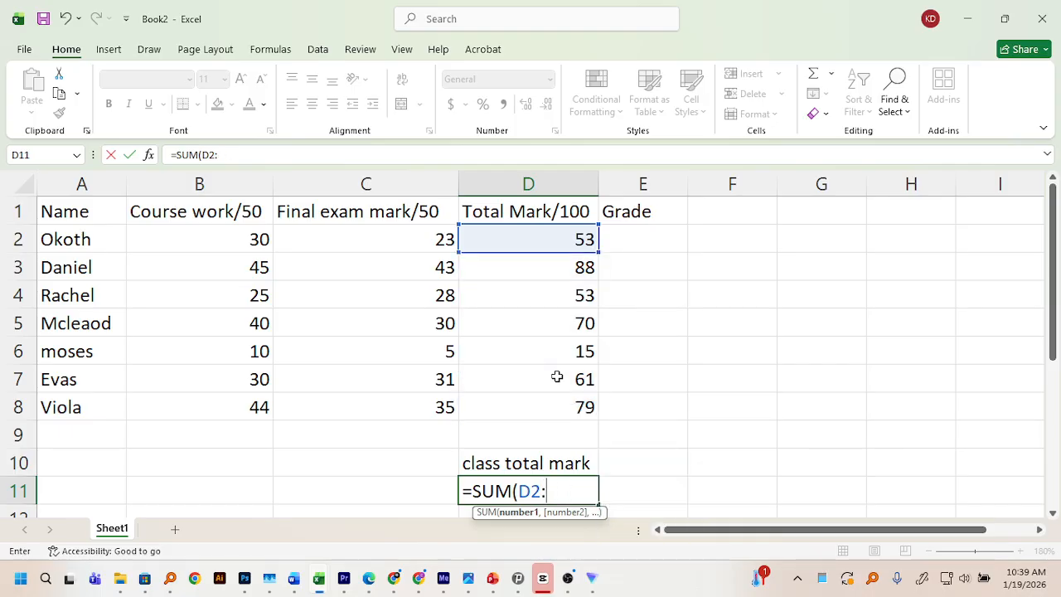
type("D8")
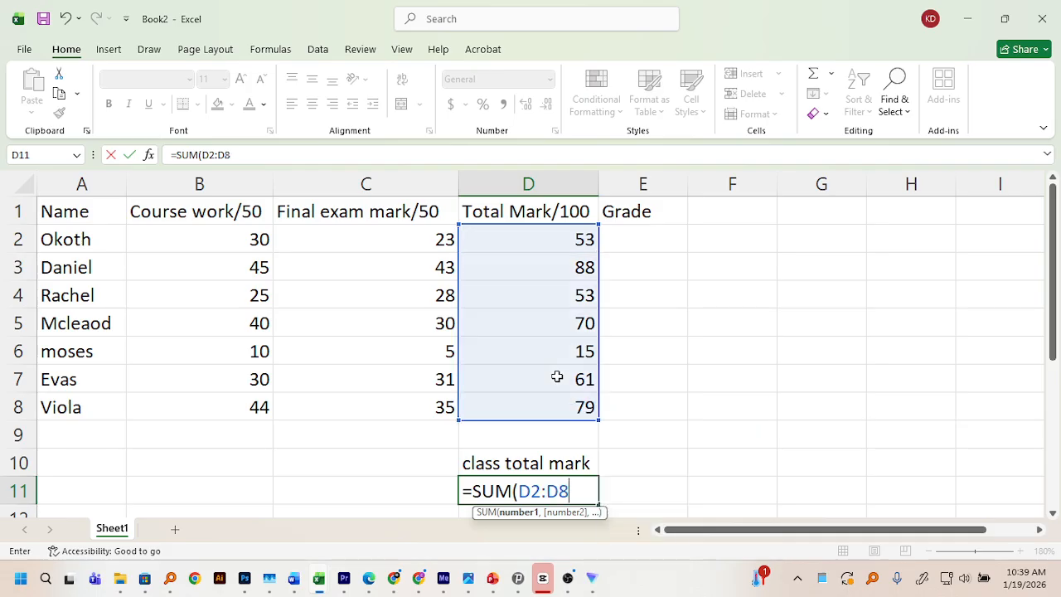
type(")")
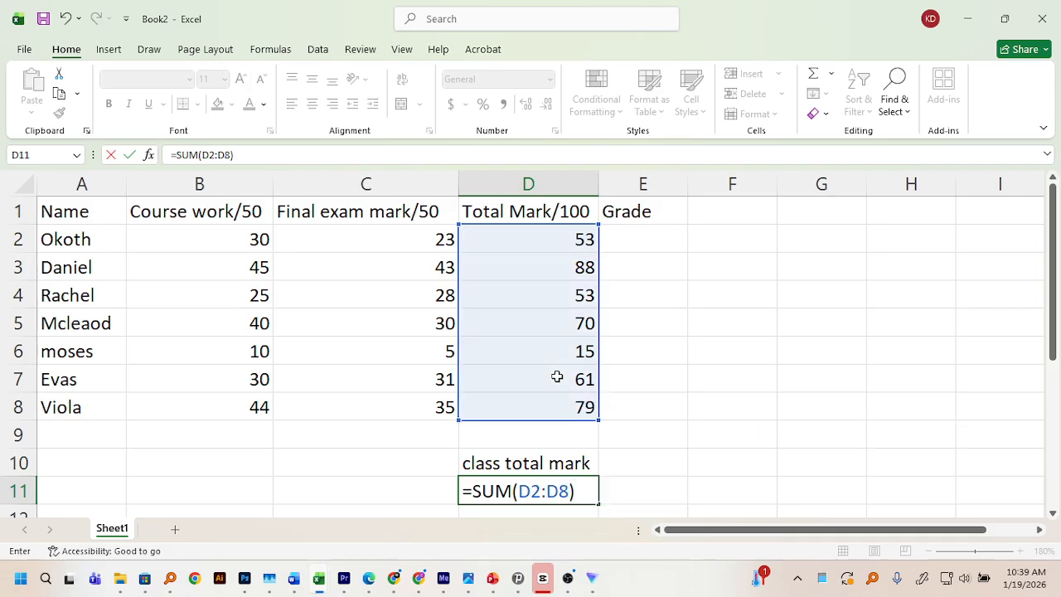
key("Return")
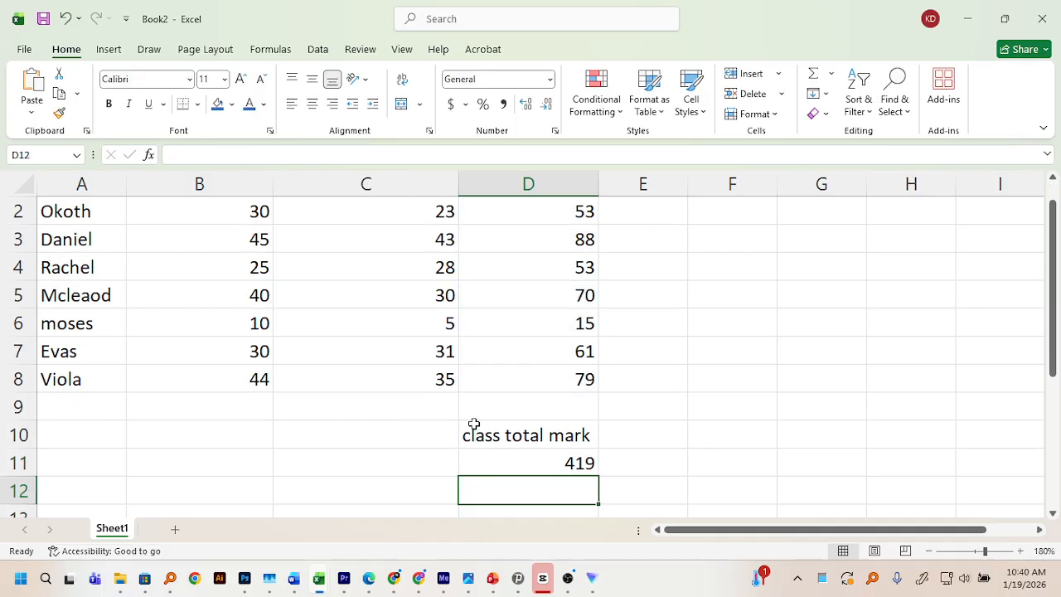
Write the label "AVERAGE TM" in D13, below the class total mark result
left_click_drag(473, 429, 527, 466)
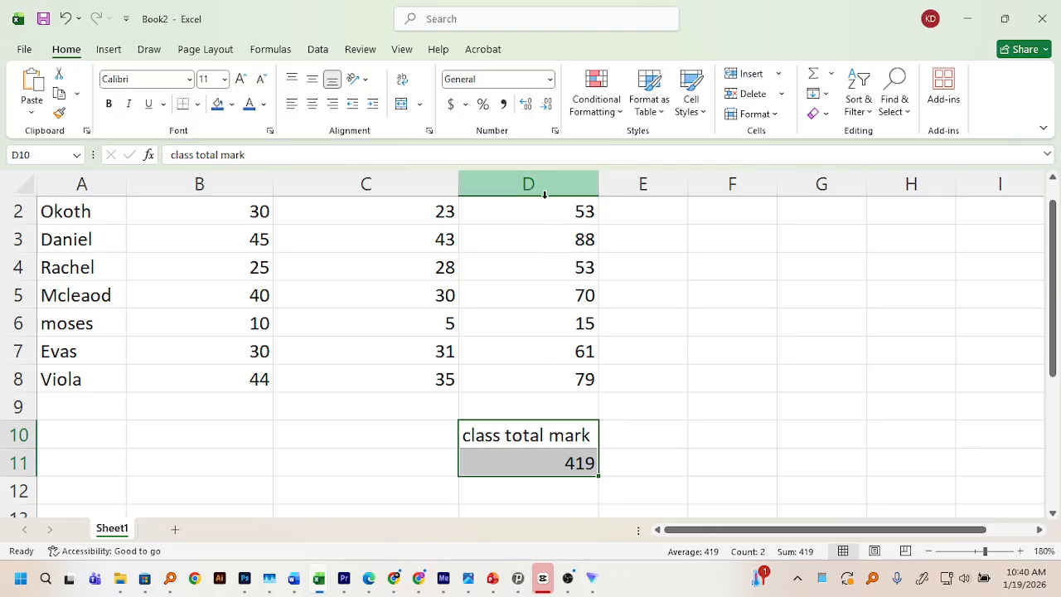
scroll(537, 302, "up", 1)
scroll(505, 364, "down", 1)
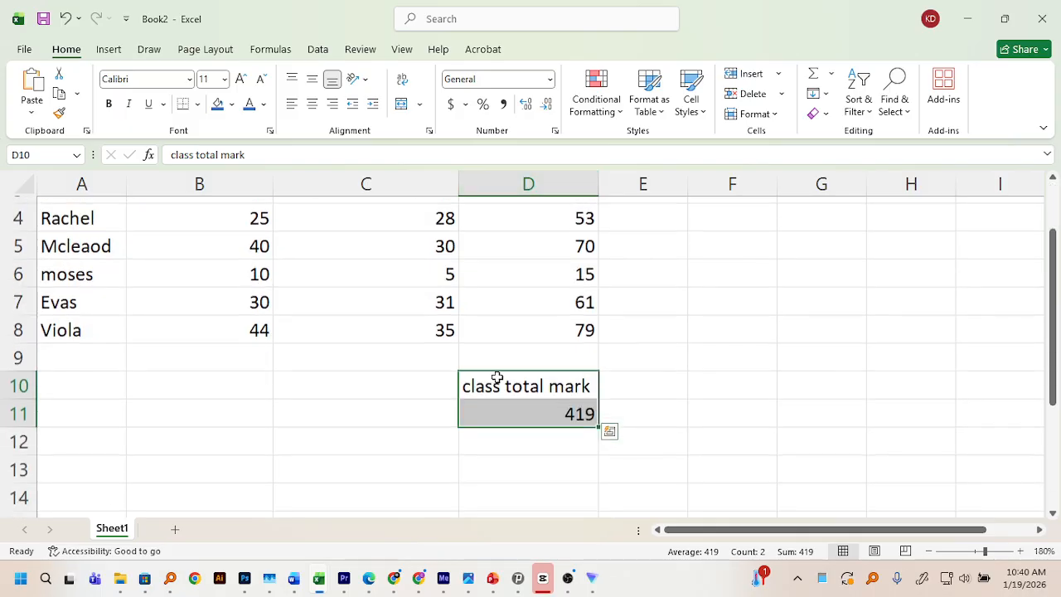
double_click(493, 469)
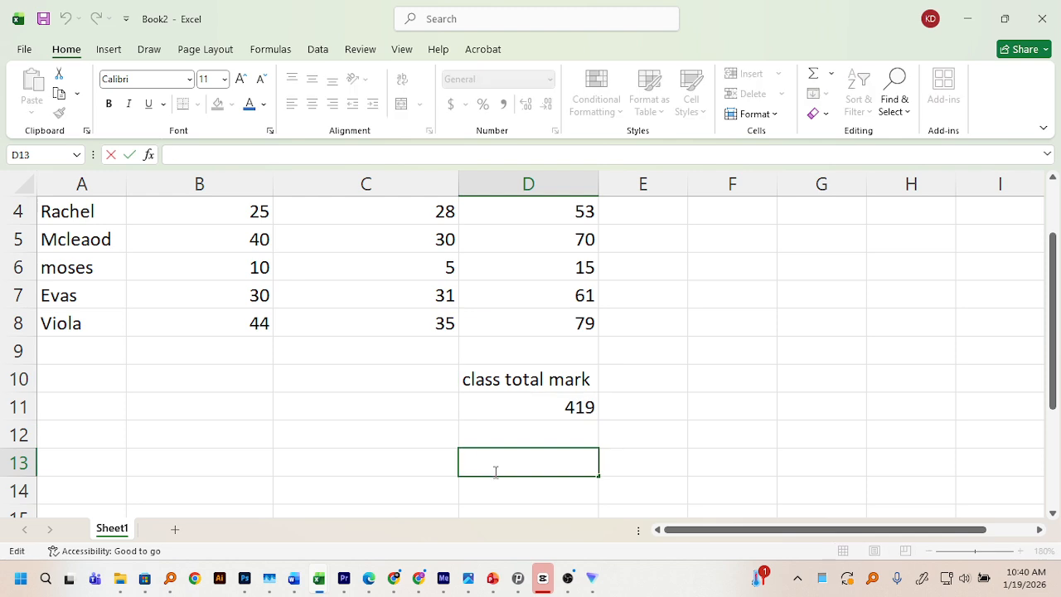
type("AVERAGE")
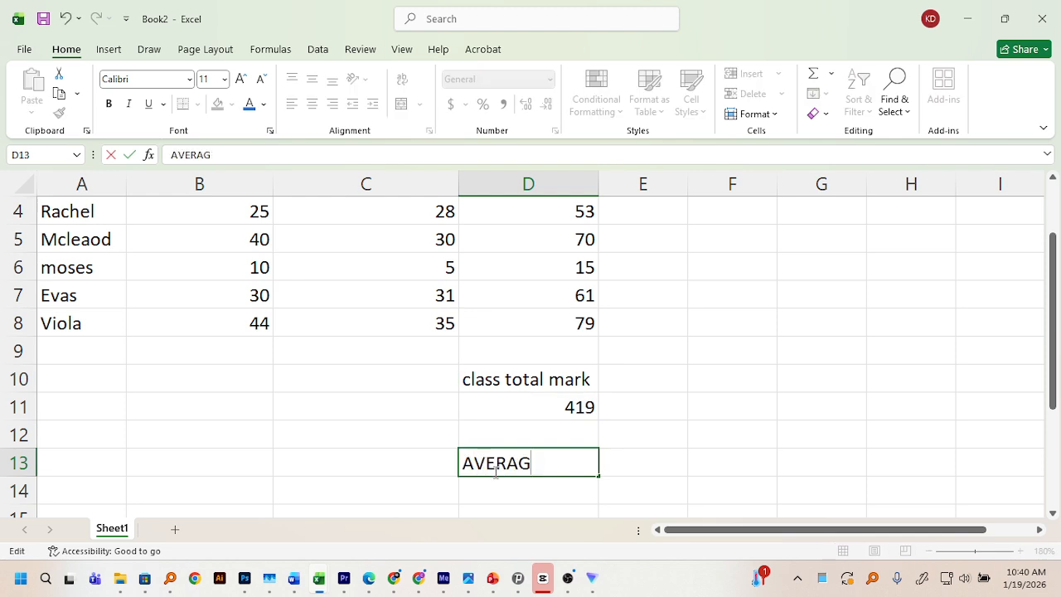
key("BackSpace")
type("AGE TM")
scroll(518, 340, "up", 1)
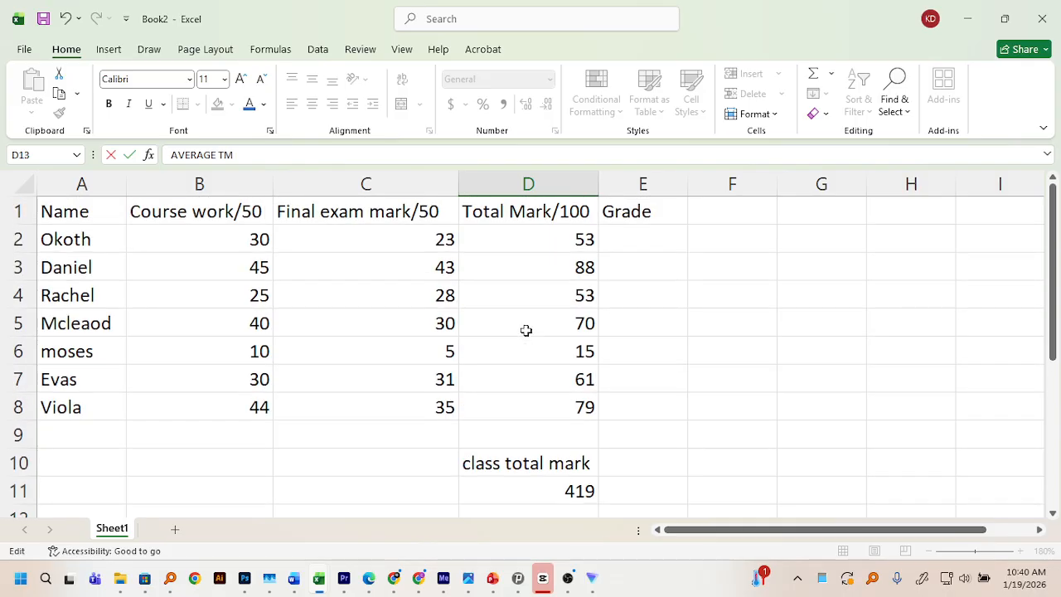
scroll(526, 329, "down", 2)
scroll(525, 329, "up", 2)
Switch to the notebook PDF in Edge and handwrite "= Avg" in orange on the blank part of page 6
left_click(369, 578)
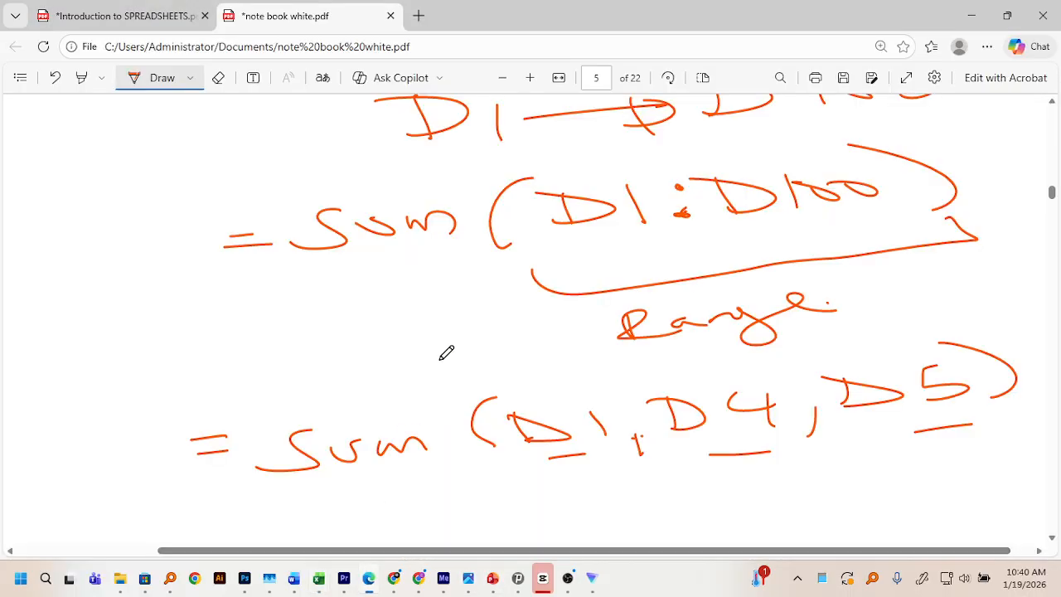
scroll(447, 343, "down", 10)
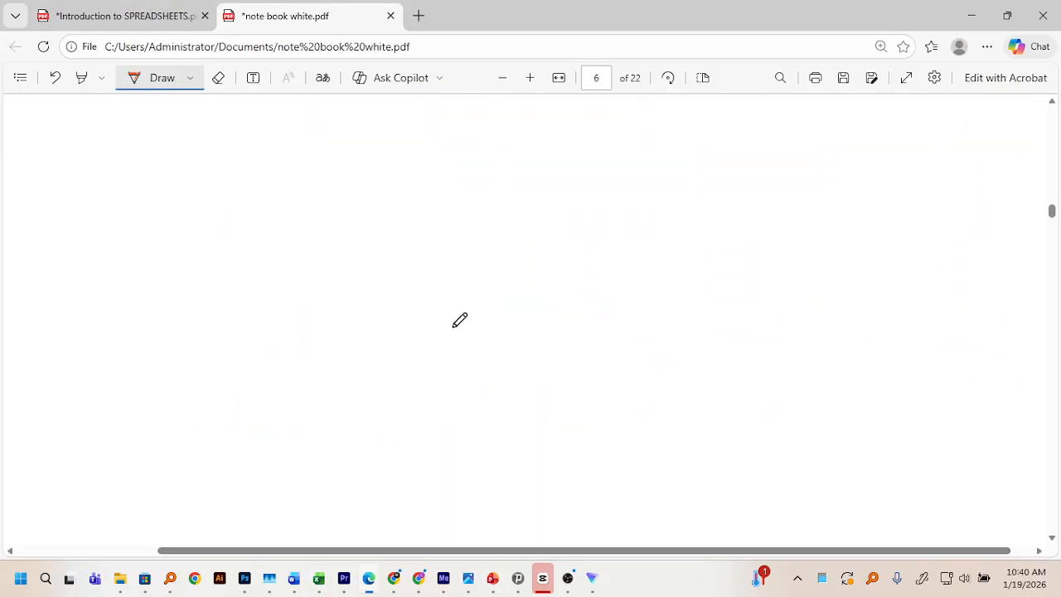
mouse_move(338, 259)
left_mouse_down()
mouse_move(374, 256)
mouse_move(386, 269)
left_mouse_up()
mouse_move(434, 245)
left_mouse_down()
mouse_move(414, 241)
mouse_move(462, 274)
left_mouse_up()
mouse_move(412, 266)
left_mouse_down()
mouse_move(494, 260)
mouse_move(489, 247)
left_mouse_up()
left_click_drag(523, 250, 486, 281)
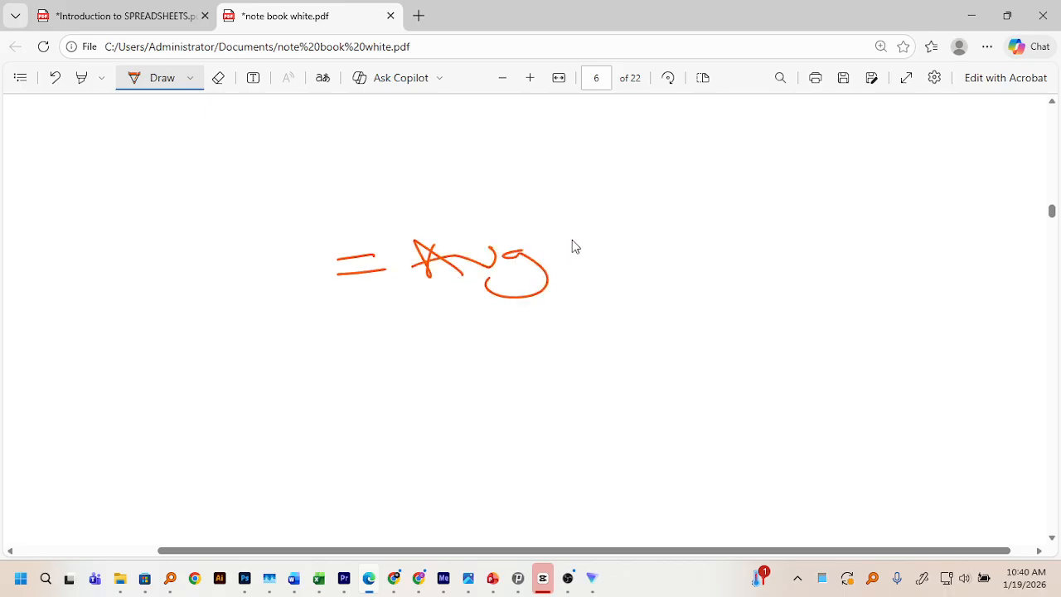
Handwrite an equals sign after Avg, followed by "Total sum items" as the numerator
left_click_drag(569, 248, 598, 245)
mouse_move(625, 202)
left_mouse_down()
mouse_move(661, 233)
mouse_move(659, 220)
mouse_move(752, 211)
left_mouse_up()
mouse_move(793, 184)
left_mouse_down()
mouse_move(769, 203)
mouse_move(833, 184)
left_mouse_up()
left_click_drag(847, 192, 942, 179)
left_click_drag(940, 170, 1047, 163)
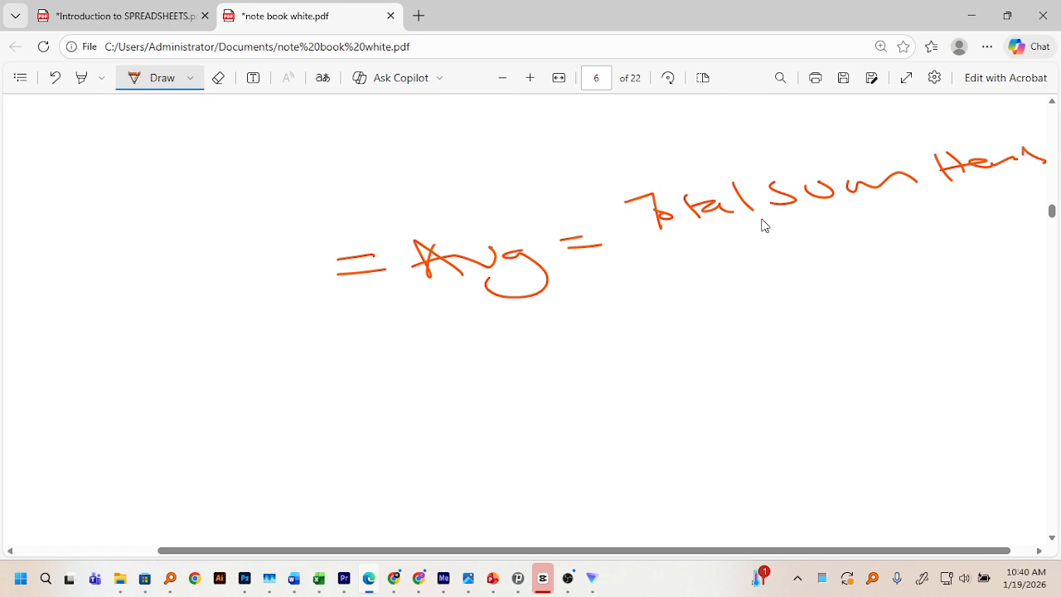
Draw the fraction line, handwrite "number of items" as the denominator, and underline "items"
left_click_drag(662, 250, 999, 203)
left_click_drag(677, 312, 744, 295)
mouse_move(764, 290)
left_mouse_down()
mouse_move(870, 279)
mouse_move(966, 247)
left_mouse_up()
mouse_move(792, 312)
left_mouse_down()
mouse_move(811, 346)
mouse_move(956, 308)
mouse_move(945, 319)
left_mouse_up()
left_click_drag(860, 340, 926, 332)
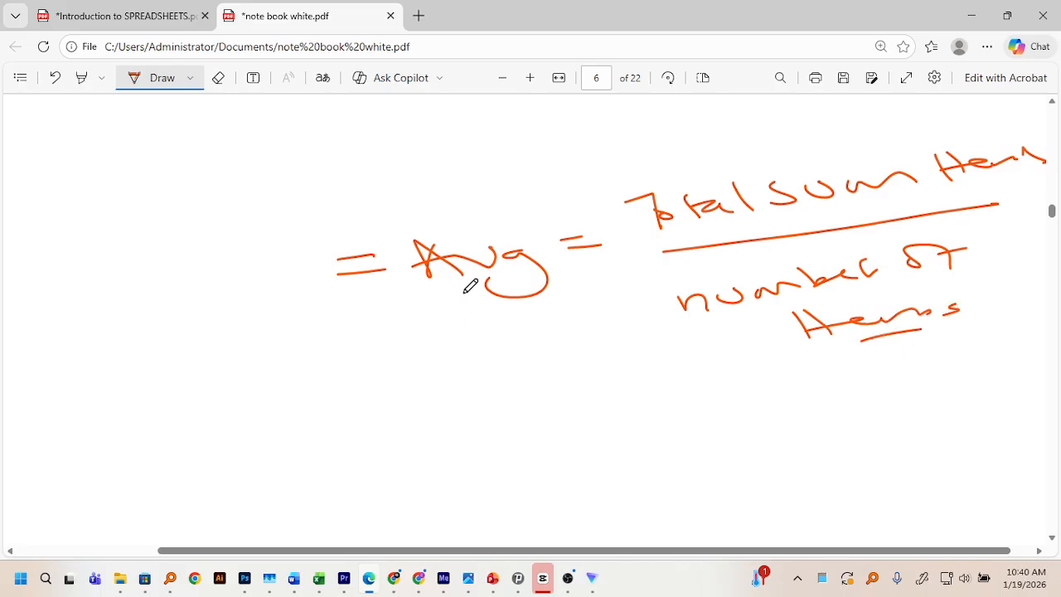
Switch to Excel and point out the total marks in D2:D8 and the first and last students in the Name column
scroll(495, 471, "down", 2)
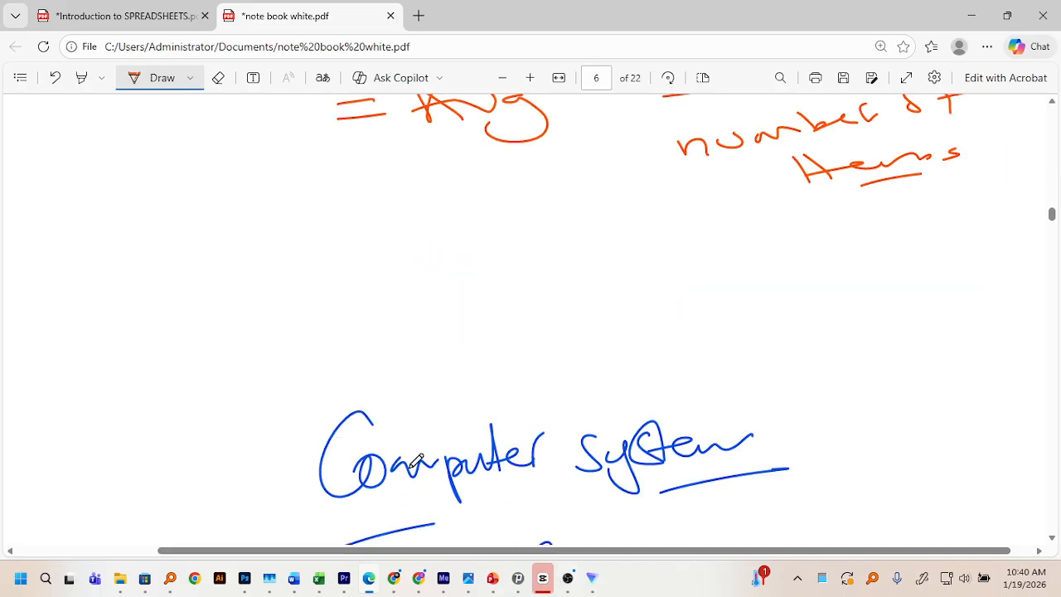
scroll(511, 285, "up", 1)
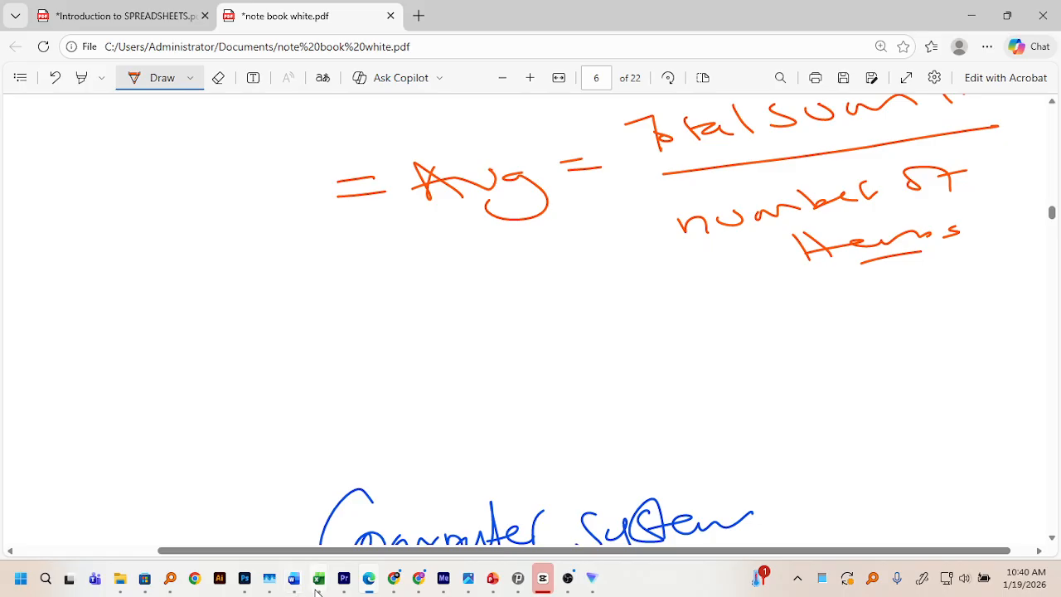
mouse_move(318, 577)
left_click(370, 494)
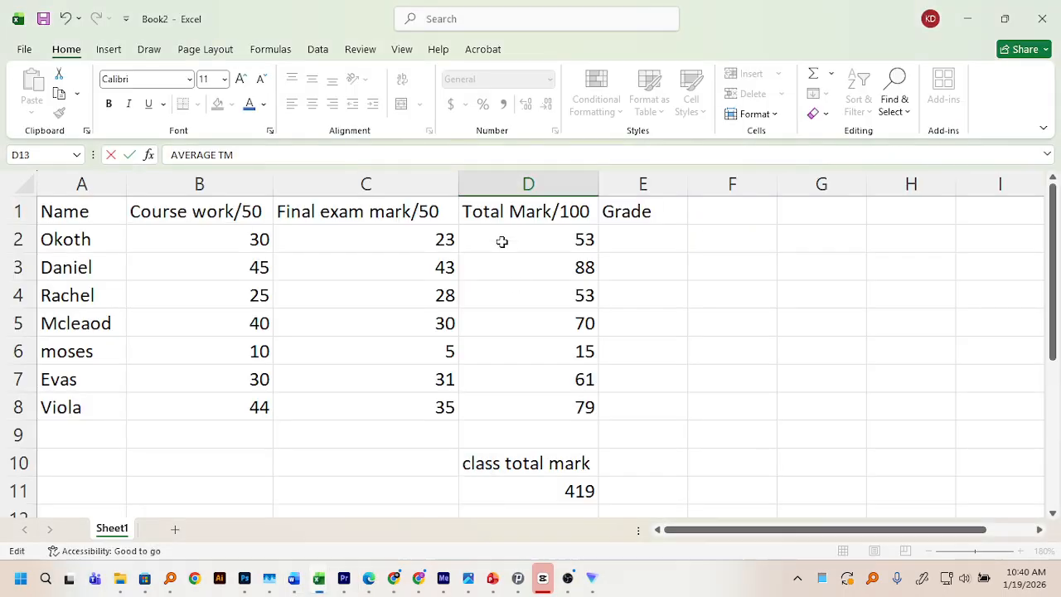
left_click_drag(508, 235, 513, 406)
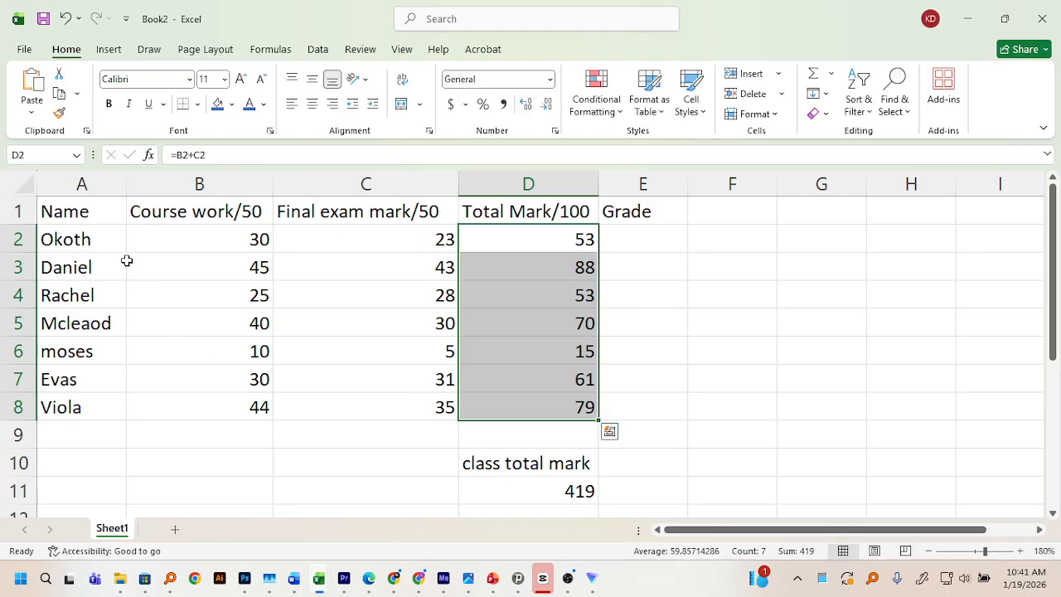
left_click(77, 241)
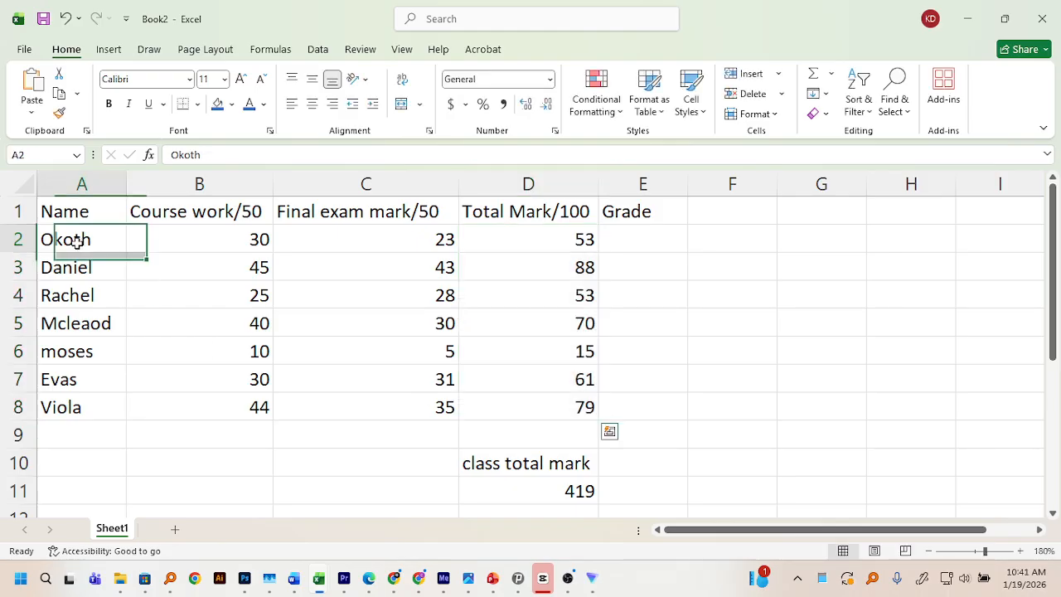
left_click(51, 407)
left_click(59, 243)
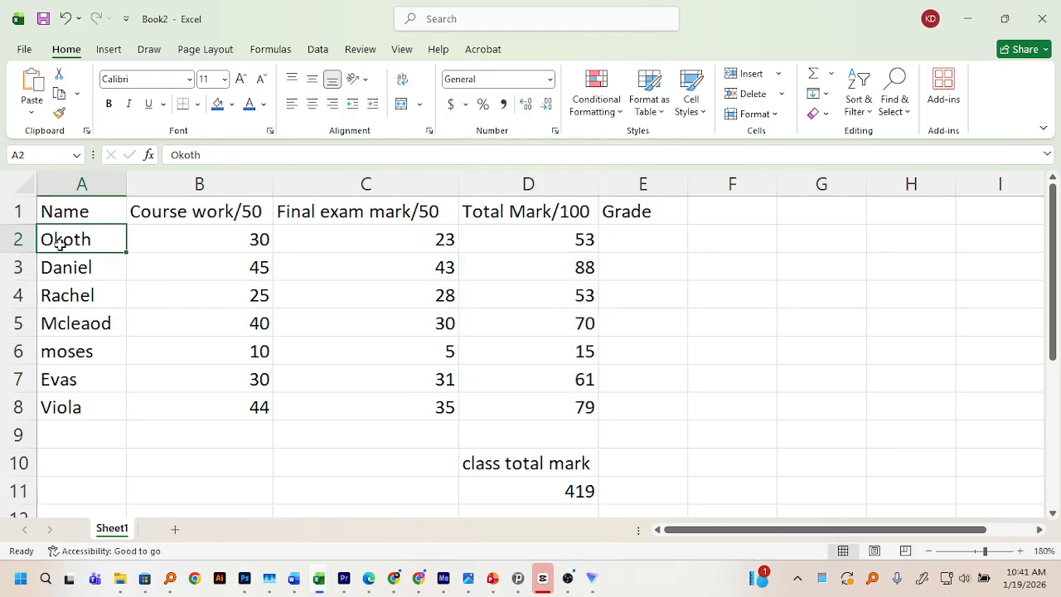
Switch to the notebook PDF in Edge and handwrite "= D1 +" in orange on the blank part of page 5
left_click(962, 13)
scroll(813, 280, "down", 8)
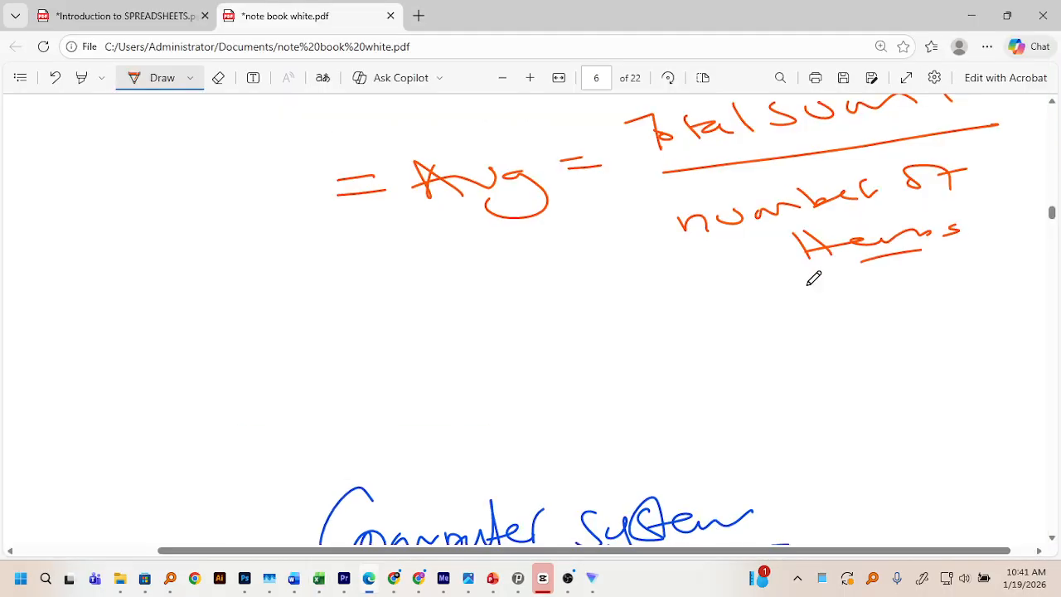
scroll(813, 280, "down", 6)
scroll(812, 282, "up", 9)
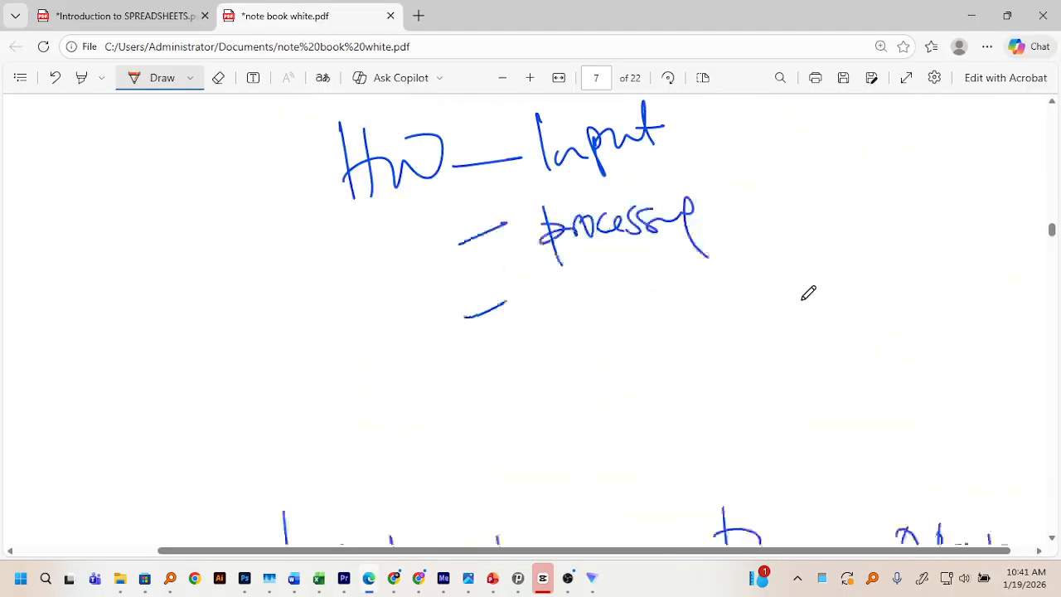
scroll(806, 300, "up", 8)
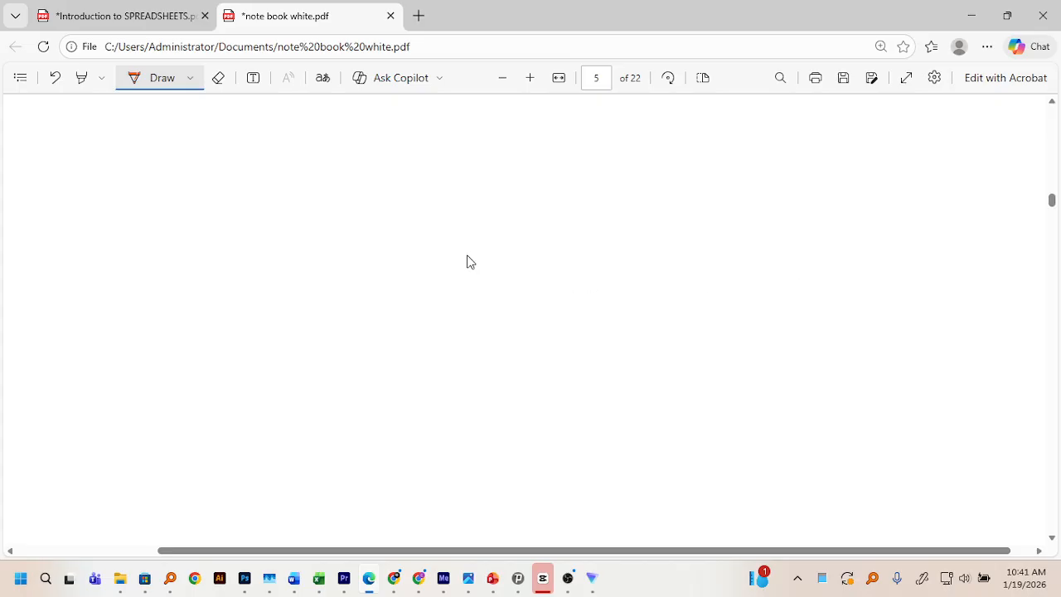
mouse_move(275, 269)
left_mouse_down()
mouse_move(319, 266)
mouse_move(379, 225)
left_mouse_up()
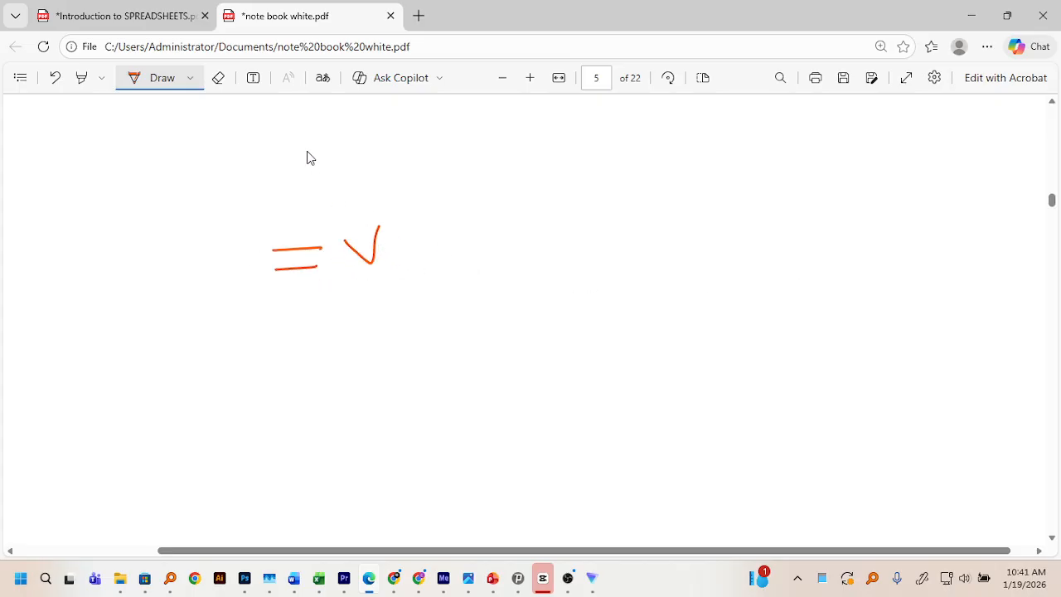
left_click(218, 77)
left_click_drag(384, 208, 365, 265)
left_click(151, 83)
mouse_move(418, 232)
left_mouse_down()
mouse_move(438, 265)
mouse_move(500, 240)
left_mouse_up()
Continue the handwritten sum with D2 + D3 + D4 + D5 + D6 on the same line
mouse_move(490, 236)
left_mouse_down()
mouse_move(493, 259)
mouse_move(571, 249)
left_mouse_up()
mouse_move(572, 228)
left_mouse_down()
mouse_move(585, 252)
mouse_move(598, 239)
left_mouse_up()
left_click_drag(606, 232, 618, 256)
left_click_drag(652, 230, 663, 252)
mouse_move(718, 220)
left_mouse_down()
mouse_move(723, 243)
mouse_move(734, 226)
left_mouse_up()
left_click_drag(751, 227, 752, 242)
mouse_move(739, 222)
left_mouse_down()
mouse_move(771, 242)
mouse_move(802, 234)
left_mouse_up()
mouse_move(798, 220)
left_mouse_down()
mouse_move(799, 242)
mouse_move(837, 228)
mouse_move(855, 236)
left_mouse_up()
mouse_move(856, 220)
left_mouse_down()
mouse_move(873, 230)
mouse_move(861, 233)
left_mouse_up()
mouse_move(884, 214)
left_mouse_down()
mouse_move(878, 231)
mouse_move(910, 207)
mouse_move(928, 238)
mouse_move(940, 220)
left_mouse_up()
left_click_drag(946, 210, 948, 229)
mouse_move(949, 212)
left_mouse_down()
mouse_move(953, 228)
mouse_move(1006, 219)
left_mouse_up()
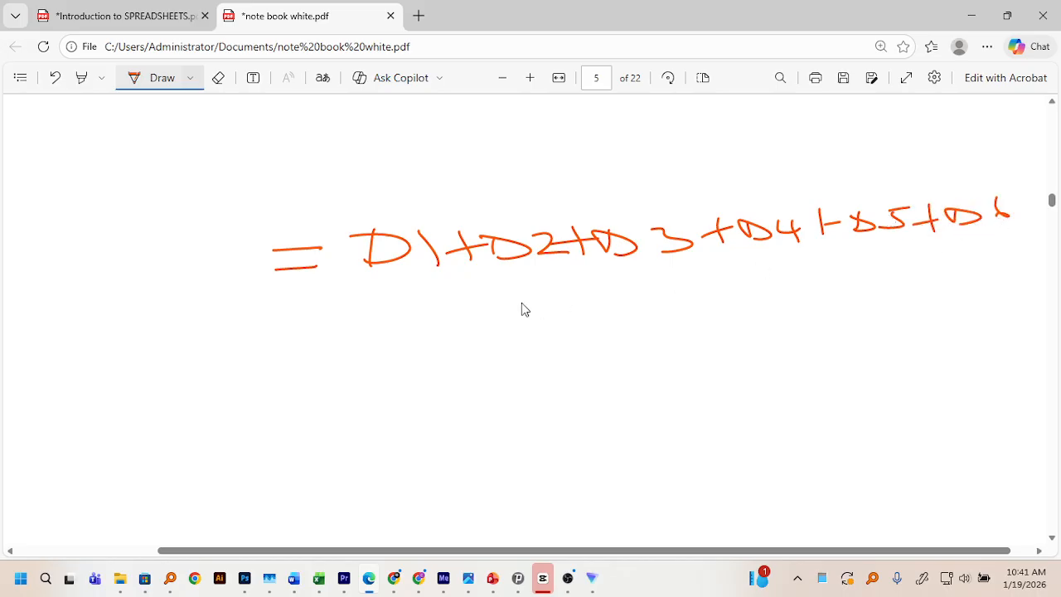
Handwrite "+ D7 + D8" on a second line and draw a long fraction line beneath the sum
left_click_drag(580, 281, 587, 306)
mouse_move(561, 302)
left_mouse_down()
mouse_move(616, 291)
mouse_move(708, 298)
left_mouse_up()
mouse_move(748, 263)
left_mouse_down()
mouse_move(751, 290)
mouse_move(770, 278)
mouse_move(792, 284)
left_mouse_up()
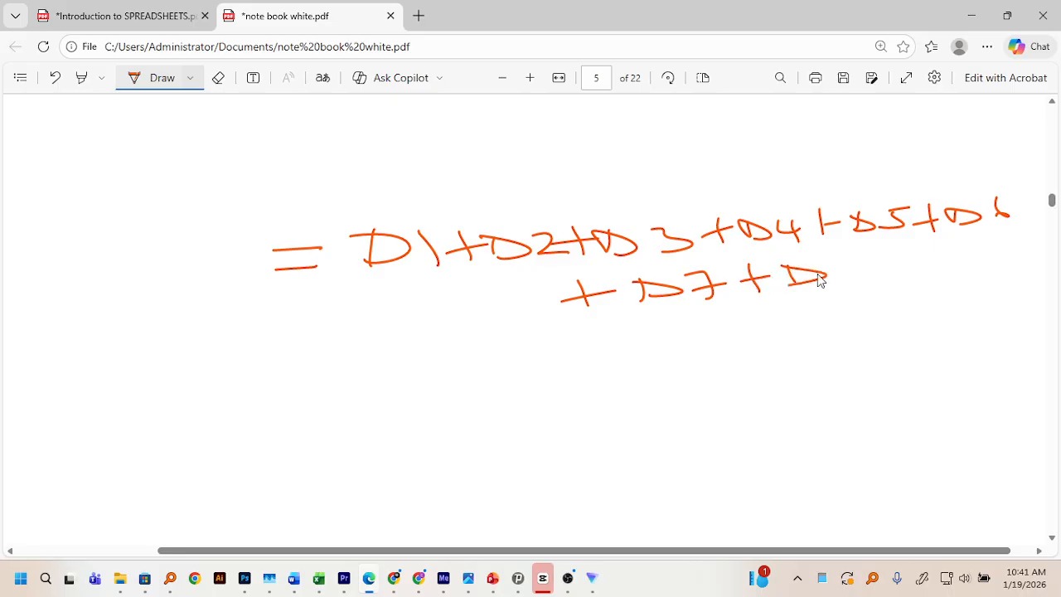
left_click_drag(853, 262, 865, 260)
mouse_move(373, 365)
left_mouse_down()
mouse_move(758, 334)
mouse_move(1044, 289)
left_mouse_up()
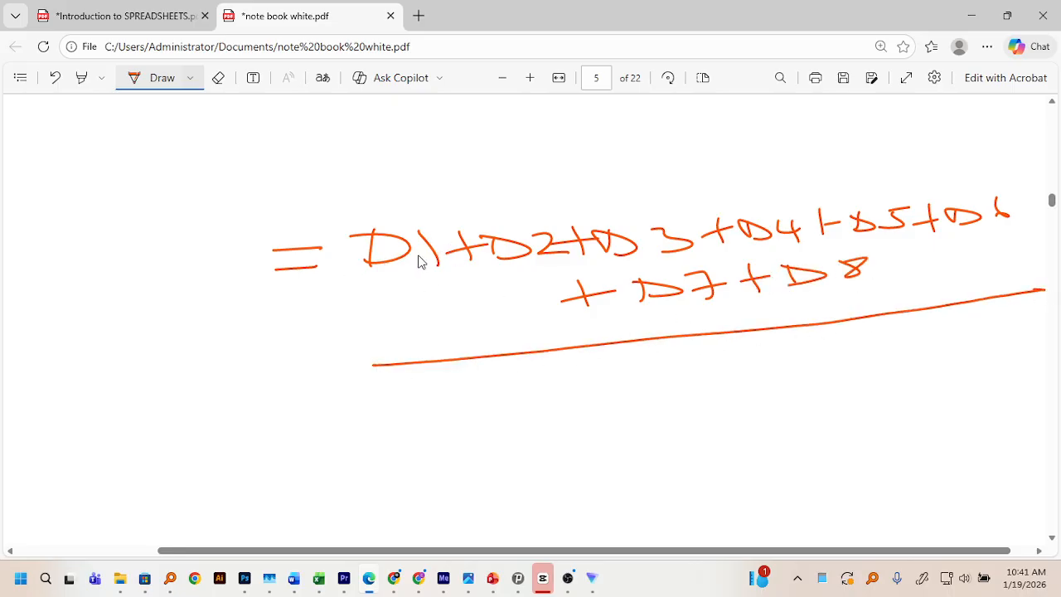
Erase "= D1 +" from the start of the sum and redraw the equals sign directly before D2
left_click(218, 77)
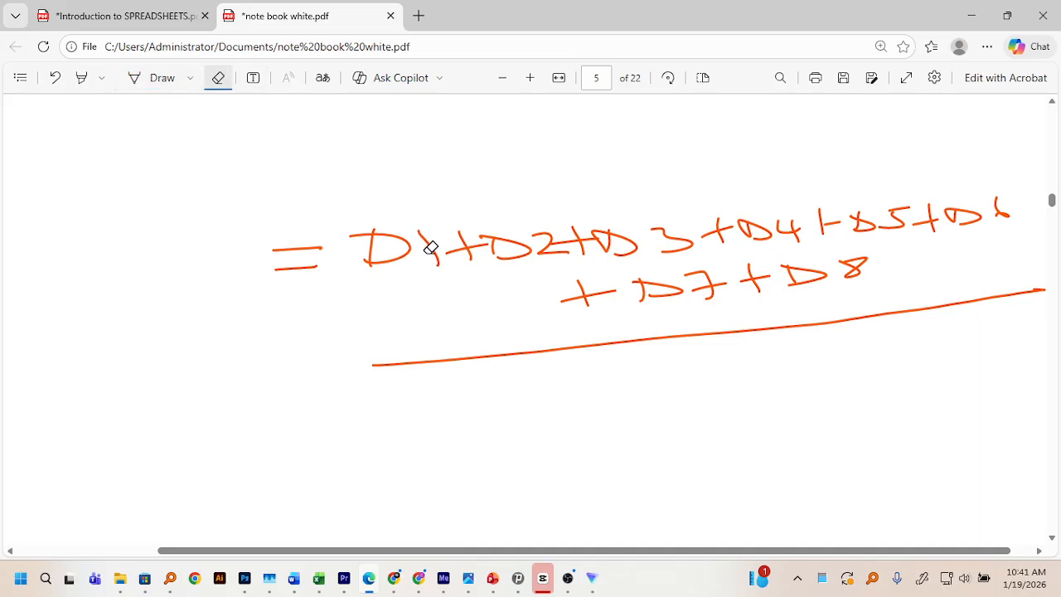
mouse_move(426, 249)
left_mouse_down()
mouse_move(403, 240)
mouse_move(432, 242)
mouse_move(360, 230)
mouse_move(467, 241)
mouse_move(319, 251)
mouse_move(277, 204)
left_mouse_up()
left_click(164, 79)
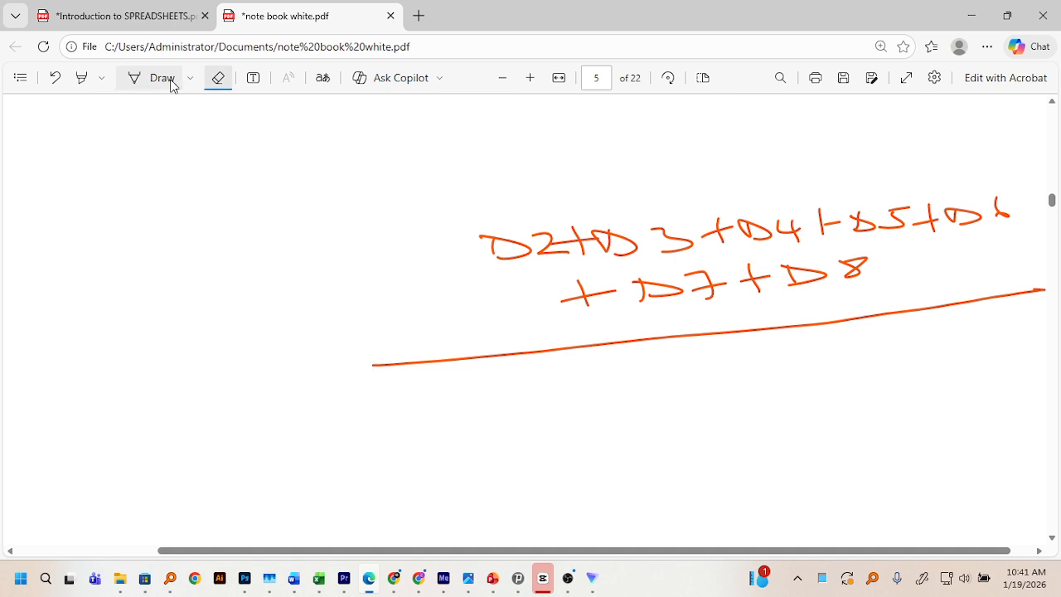
mouse_move(413, 261)
left_mouse_down()
mouse_move(466, 256)
mouse_move(474, 267)
left_mouse_up()
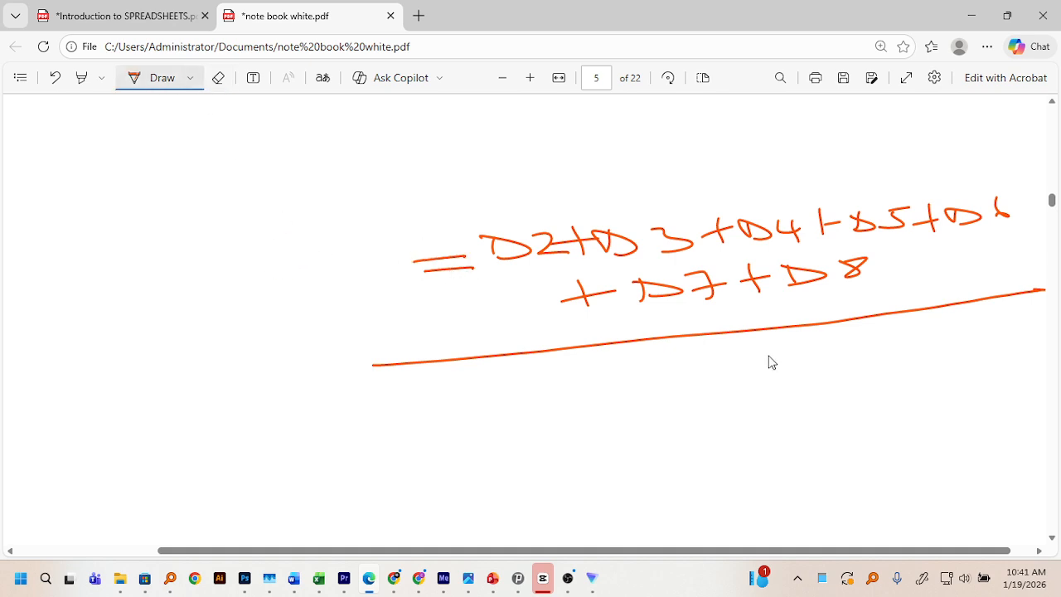
Handwrite 7 as the denominator and label the expression "formula" in front and underlined "Avg" above
left_click_drag(688, 362, 752, 392)
left_click_drag(723, 381, 803, 371)
mouse_move(213, 277)
left_mouse_down()
mouse_move(299, 298)
mouse_move(364, 243)
mouse_move(441, 232)
left_mouse_up()
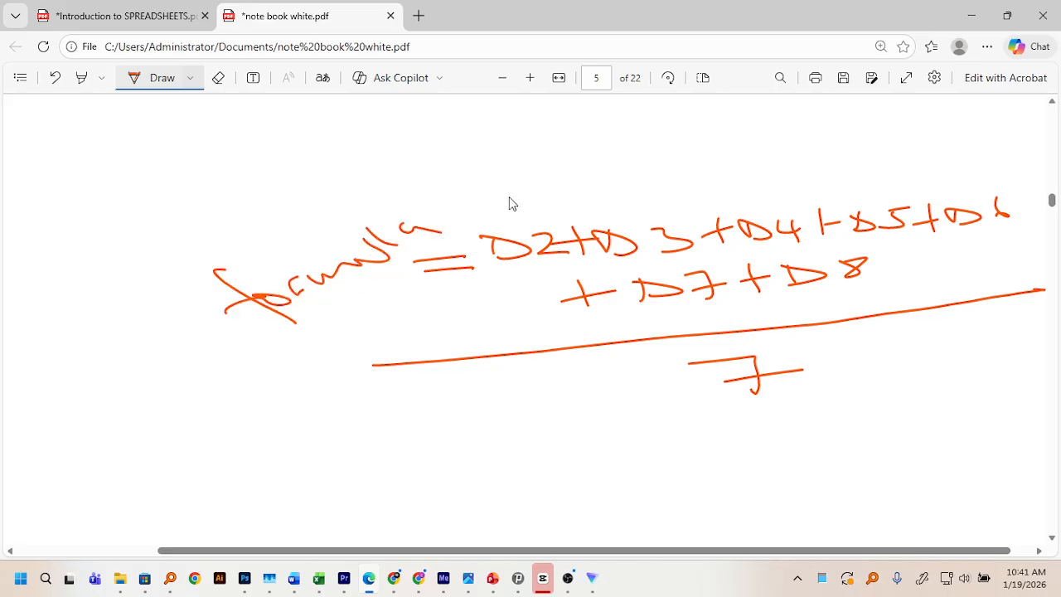
mouse_move(468, 172)
left_mouse_down()
mouse_move(561, 168)
mouse_move(540, 204)
mouse_move(522, 206)
left_mouse_up()
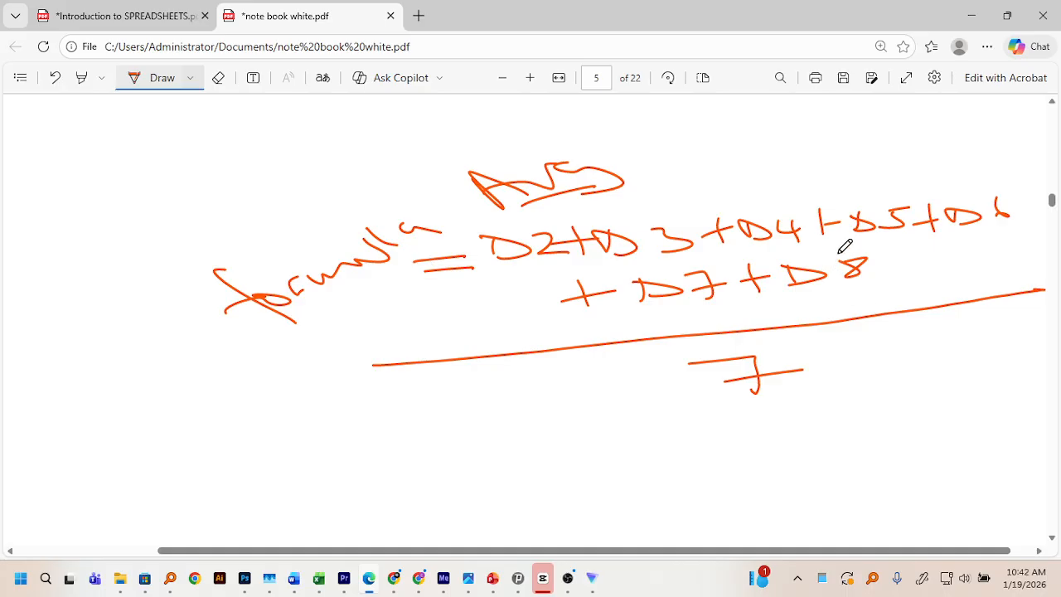
Handwrite "= Avg" in the blank area beneath the fraction on page 5
scroll(628, 252, "down", 3)
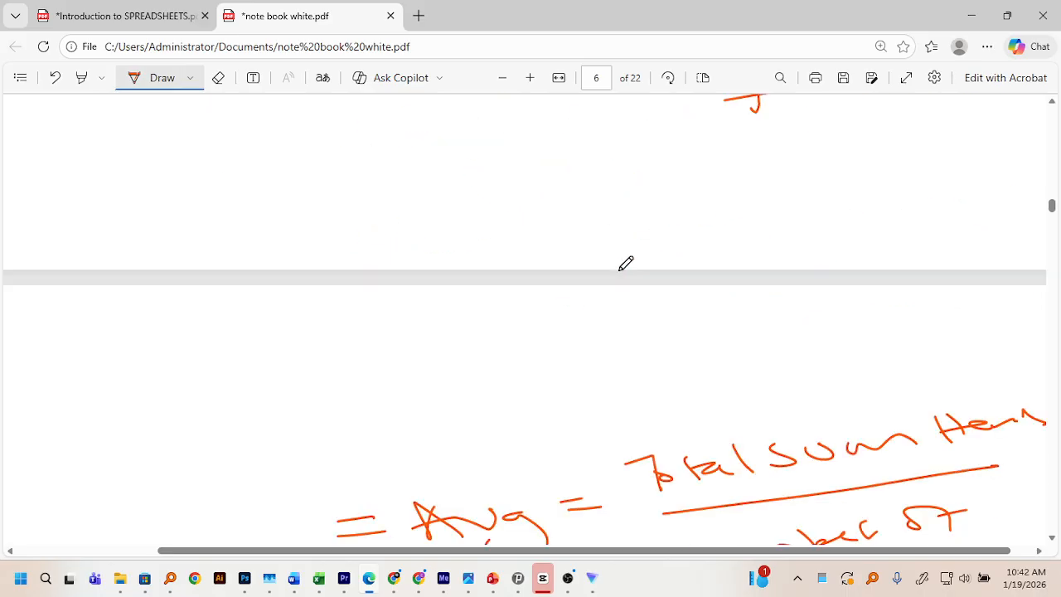
scroll(625, 262, "down", 5)
scroll(626, 262, "up", 9)
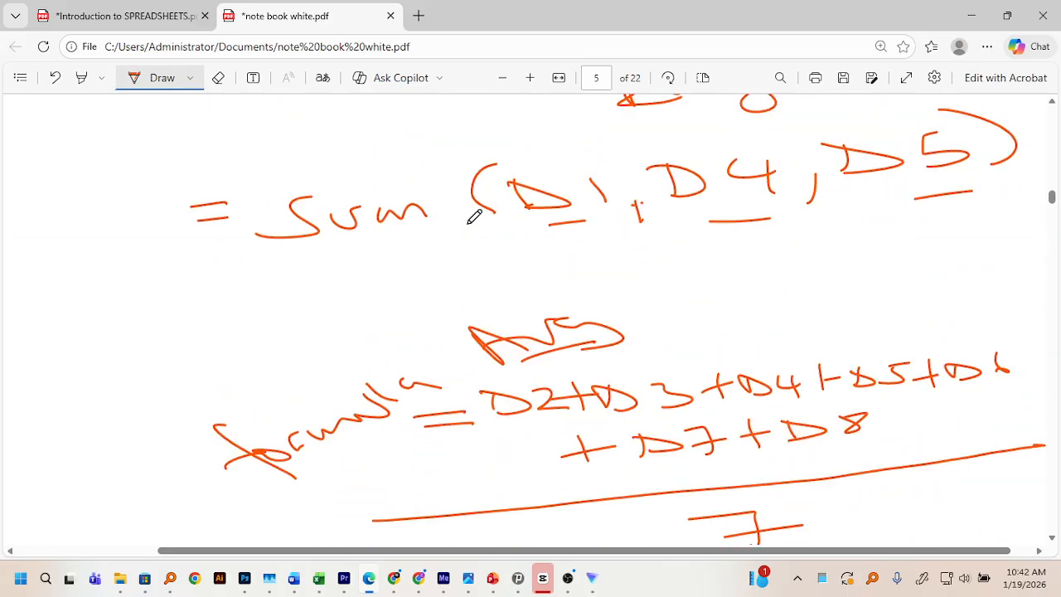
scroll(474, 217, "down", 3)
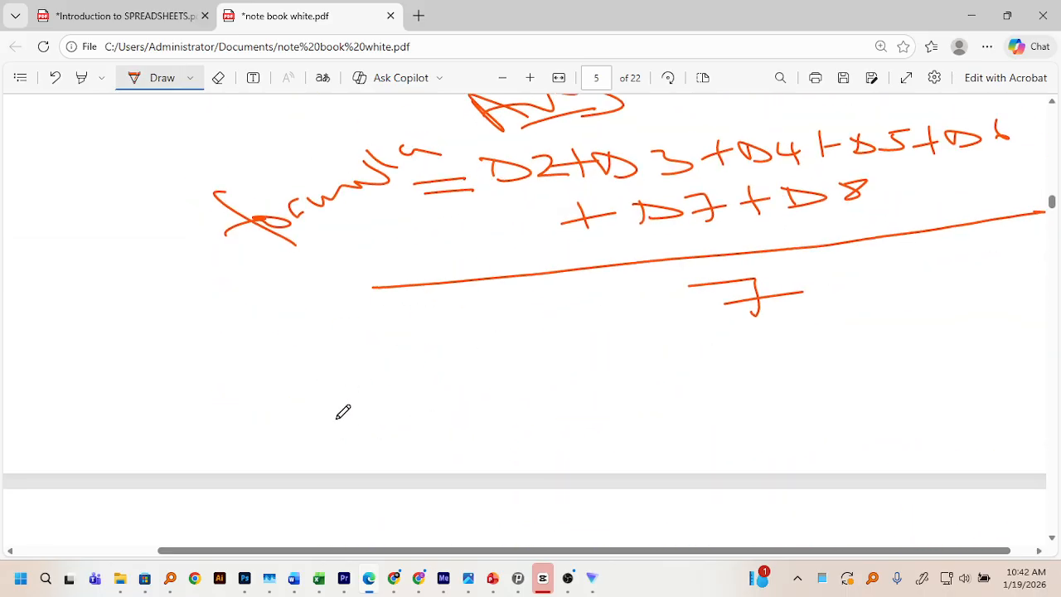
left_click_drag(329, 399, 374, 398)
left_click_drag(330, 418, 377, 416)
mouse_move(424, 366)
left_mouse_down()
mouse_move(427, 405)
mouse_move(479, 396)
mouse_move(444, 421)
left_mouse_up()
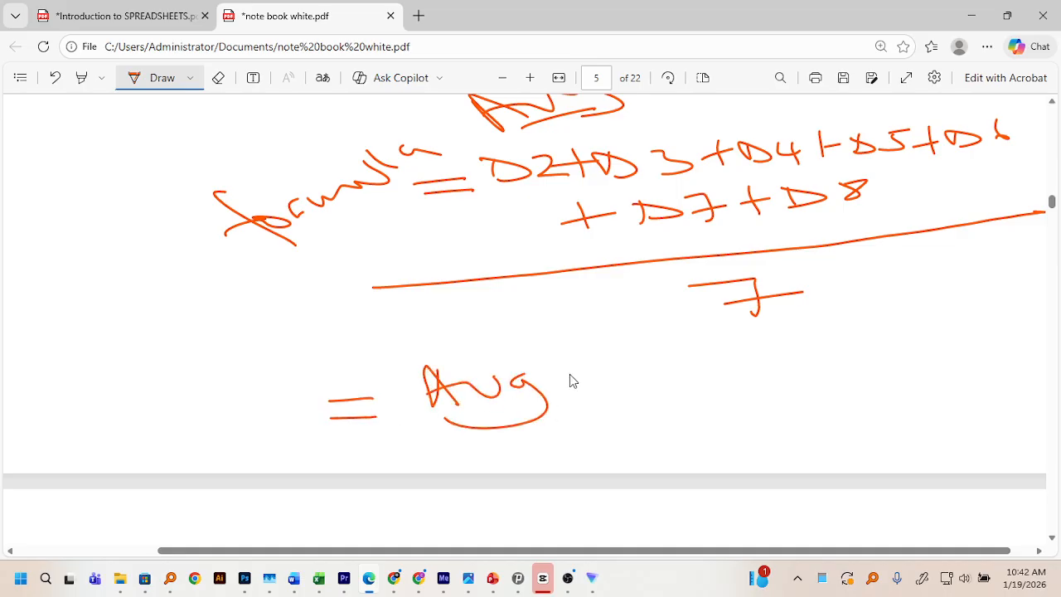
Complete the handwritten average function with "(D2:D8)" and underline it
left_click_drag(616, 335, 612, 383)
left_click_drag(636, 349, 633, 375)
mouse_move(681, 340)
left_mouse_down()
mouse_move(684, 364)
mouse_move(730, 361)
left_mouse_up()
left_click(740, 337)
left_click(741, 359)
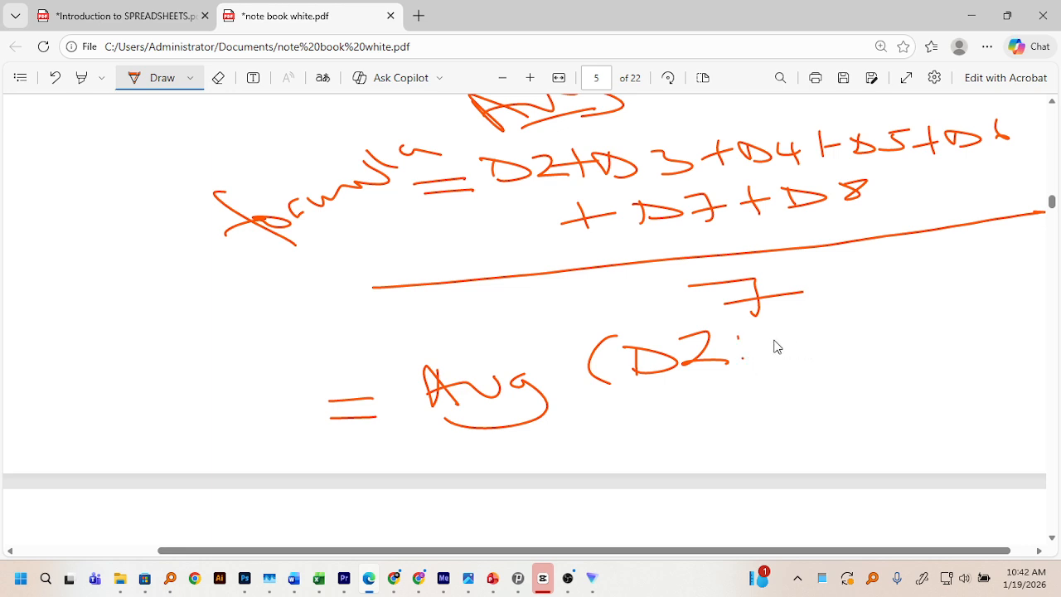
left_click_drag(776, 328, 845, 344)
left_click_drag(891, 315, 871, 330)
left_click_drag(893, 289, 937, 346)
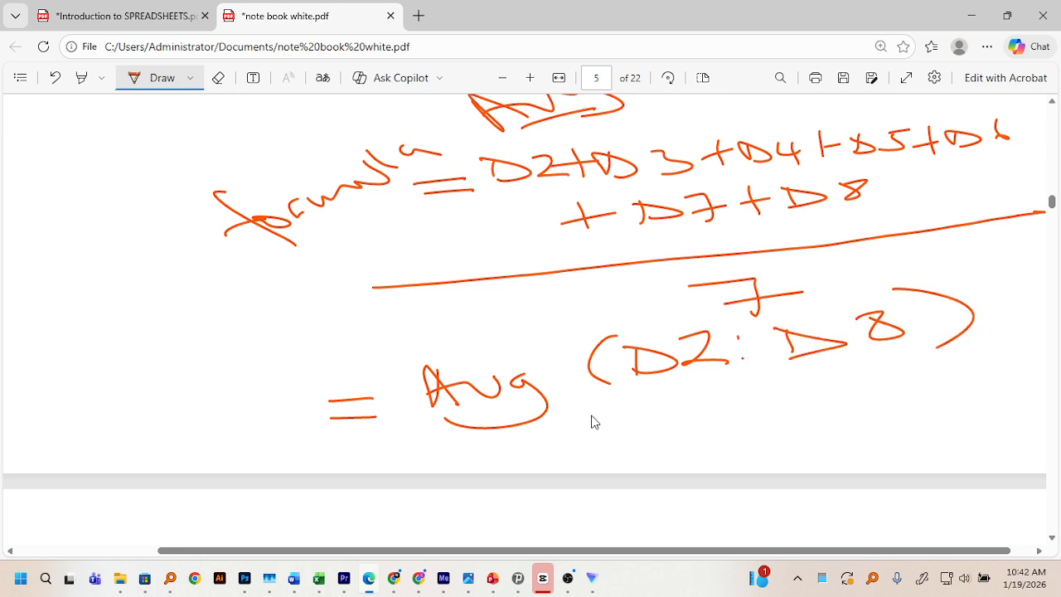
left_click_drag(518, 428, 986, 374)
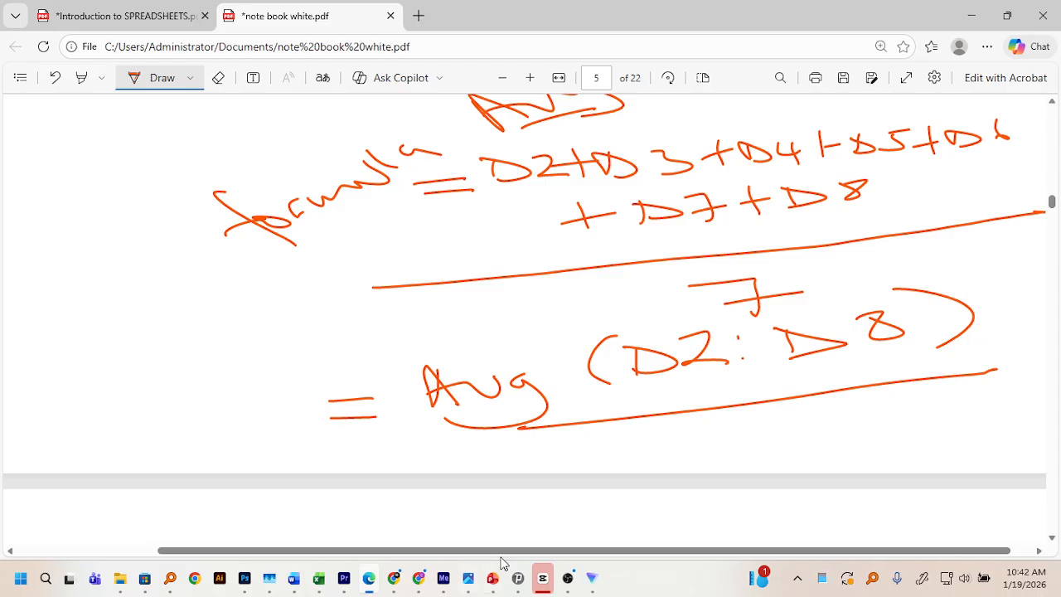
Switch to the Book2 workbook in Excel and enter =AVERAGE(D2:D8) in D14 beneath the AVERAGE TM label
mouse_move(320, 584)
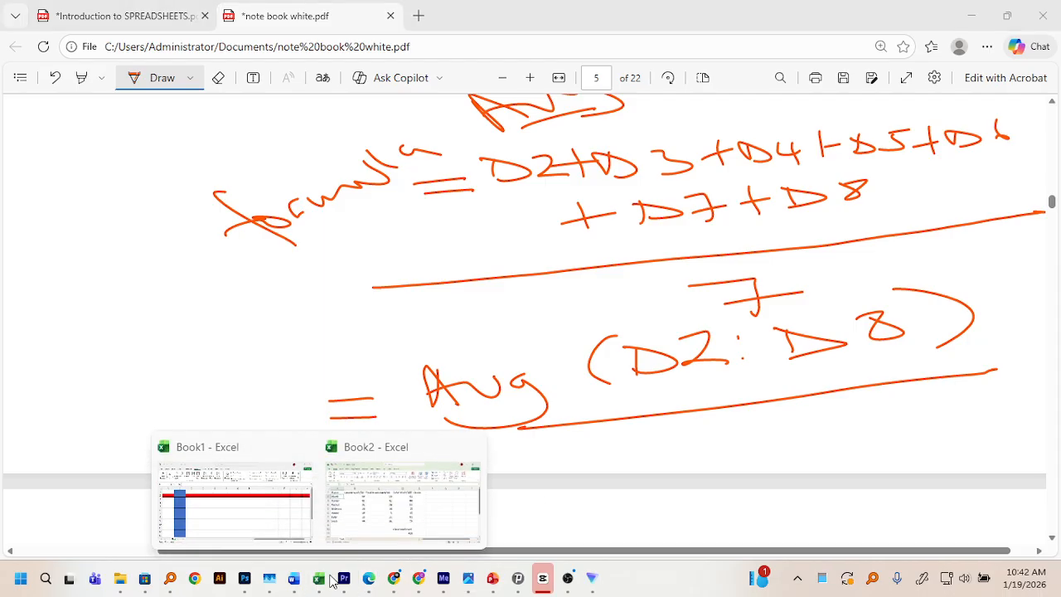
left_click(423, 530)
scroll(511, 430, "down", 2)
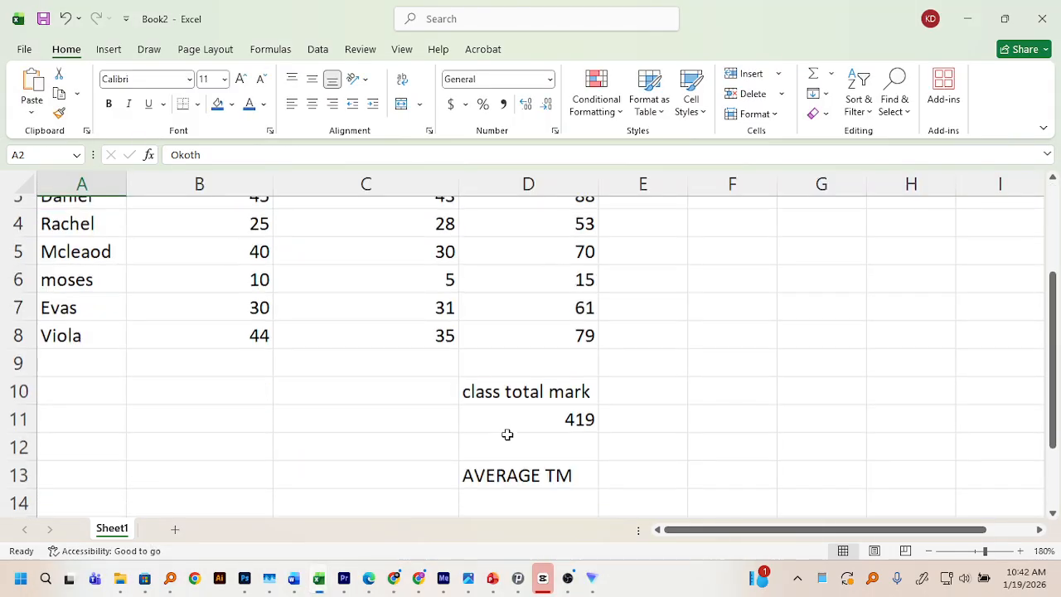
double_click(514, 412)
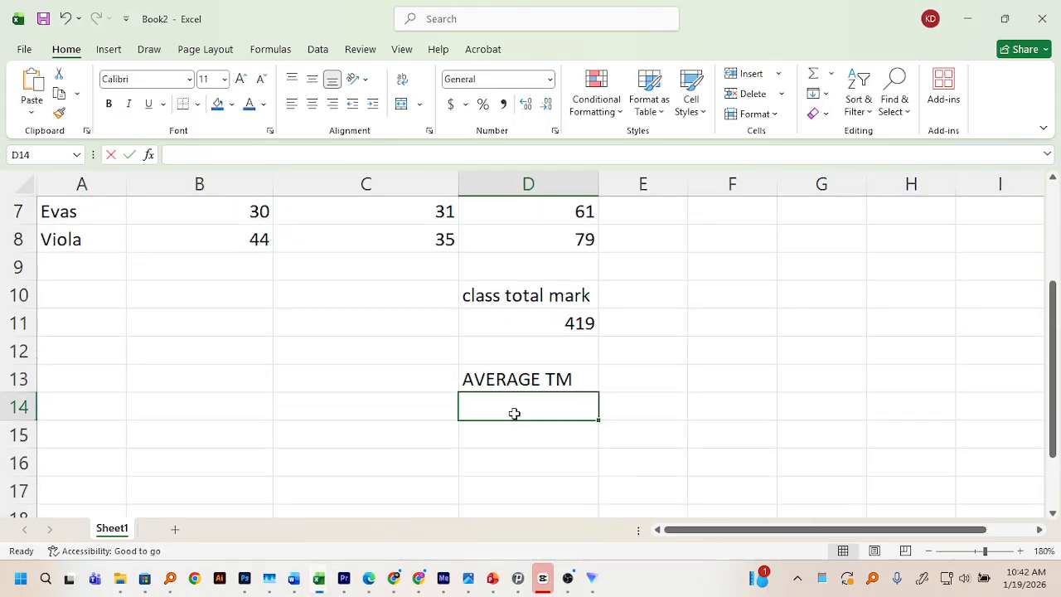
type("=")
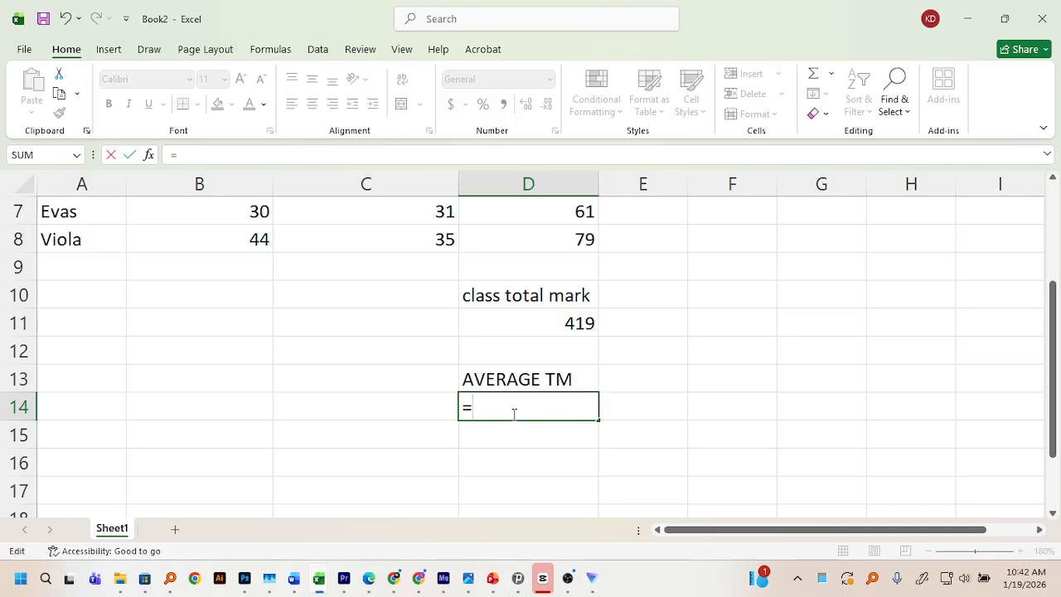
type("AV")
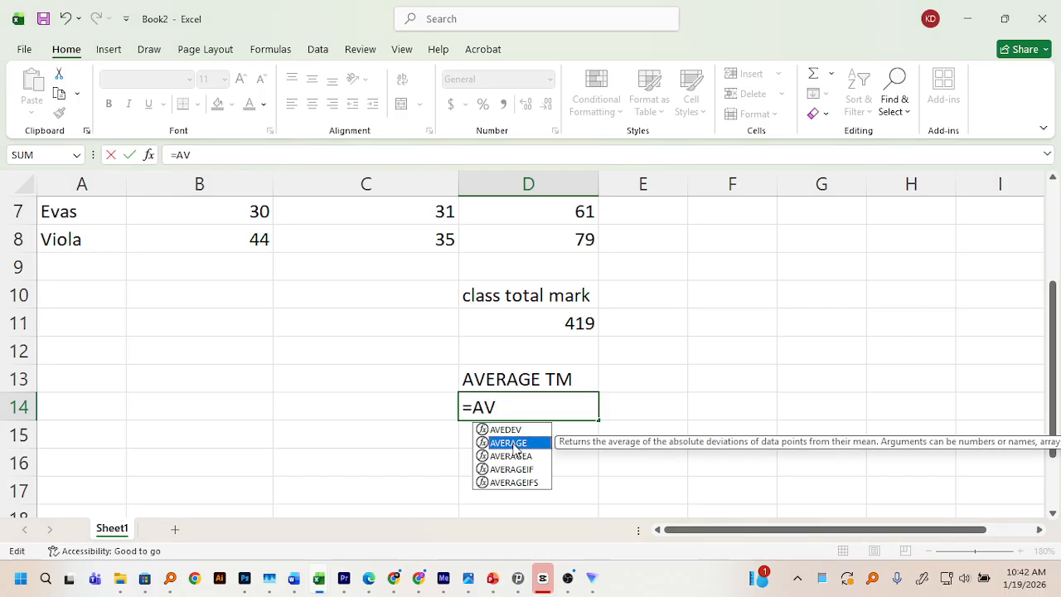
double_click(514, 443)
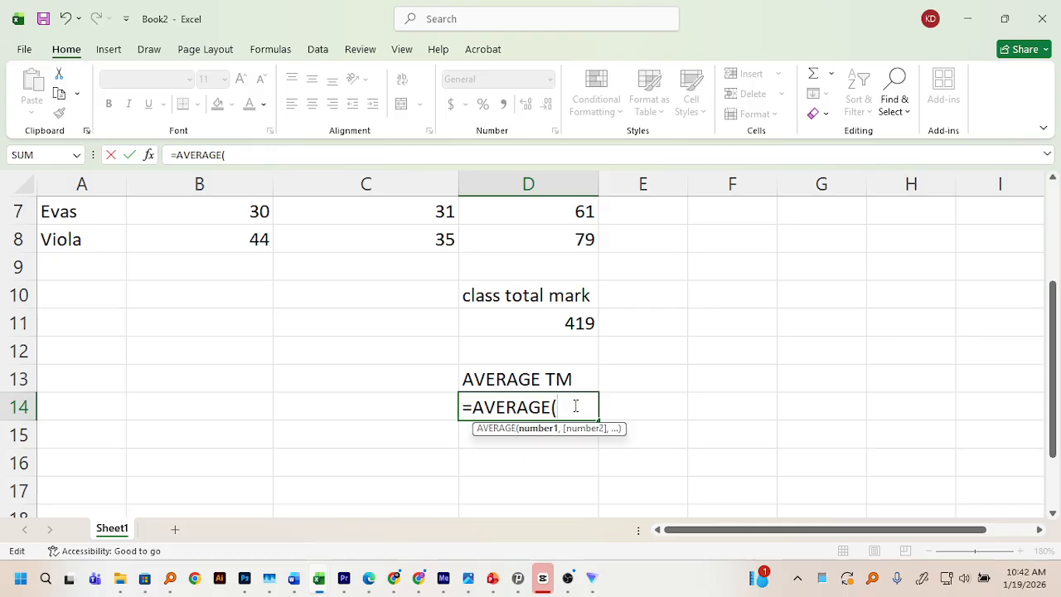
type("D2:D8")
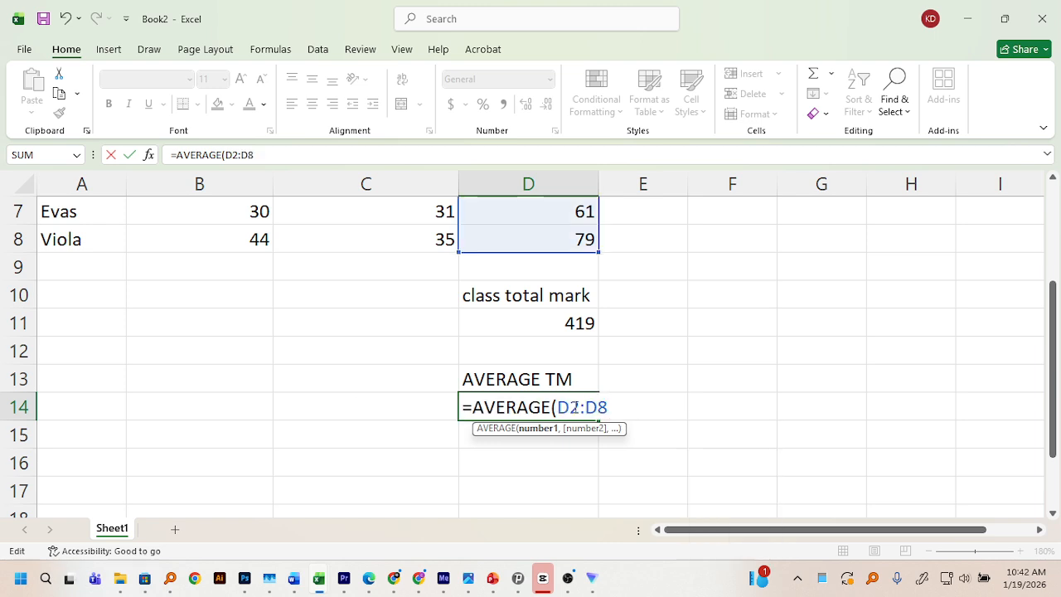
type(")")
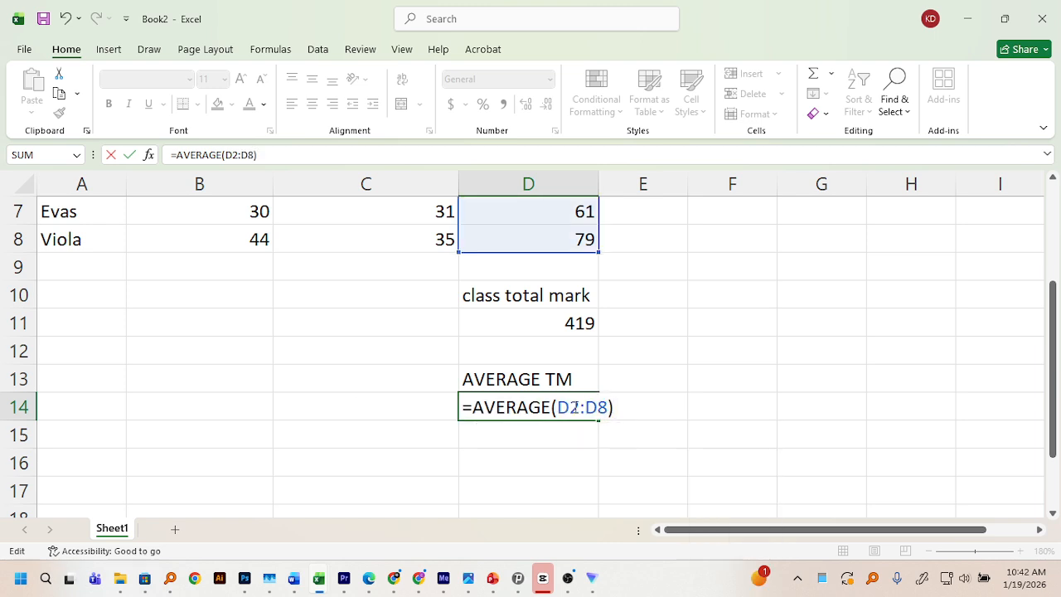
key("Return")
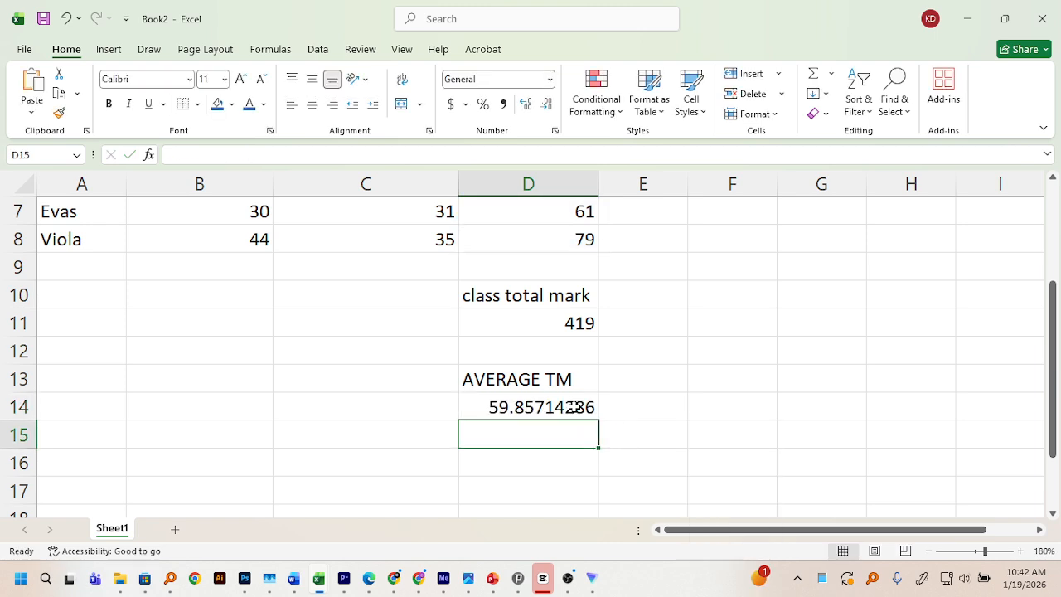
Open the average formula in D14 to review it, then leave the cell without changing it
left_click(572, 407)
double_click(571, 407)
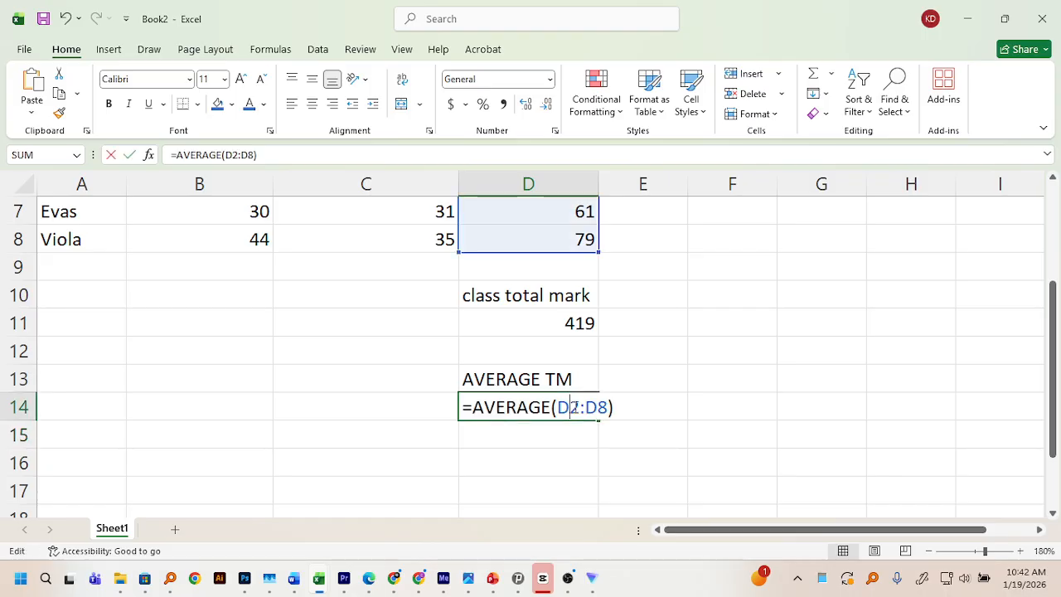
left_click(522, 363)
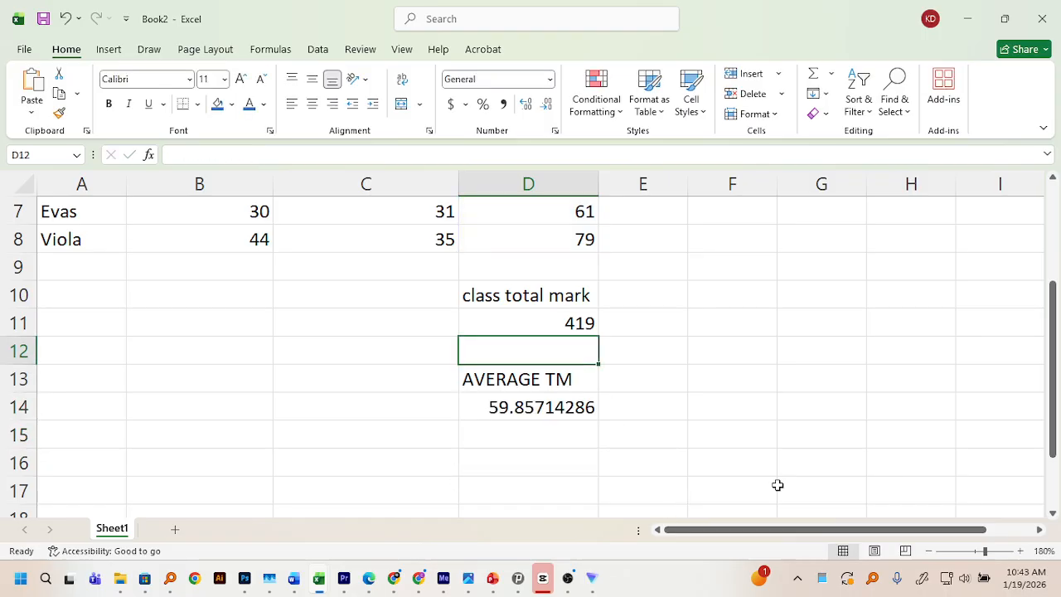
left_click(567, 578)
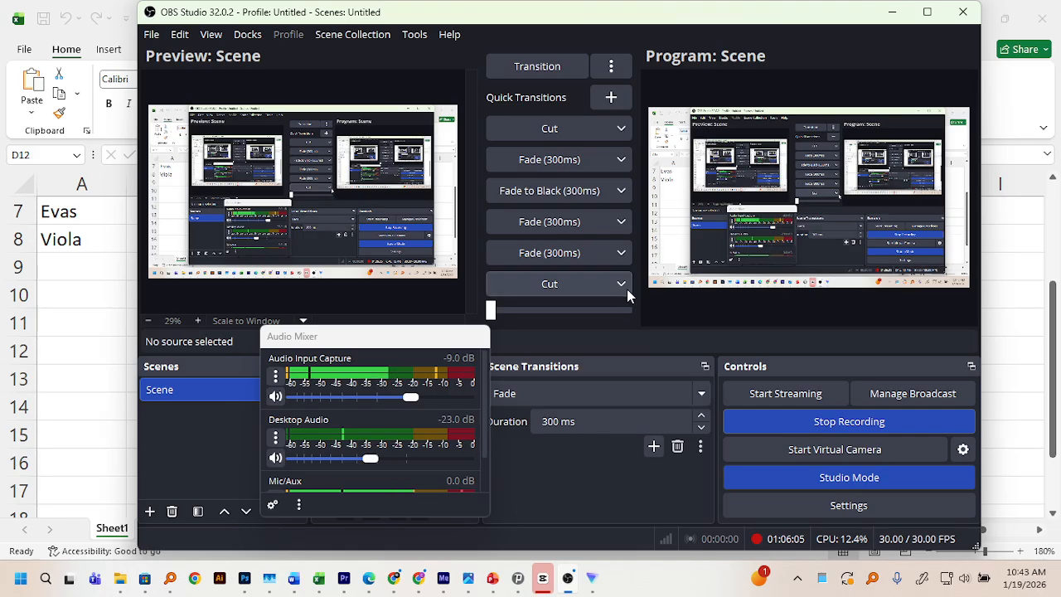
left_click(1006, 254)
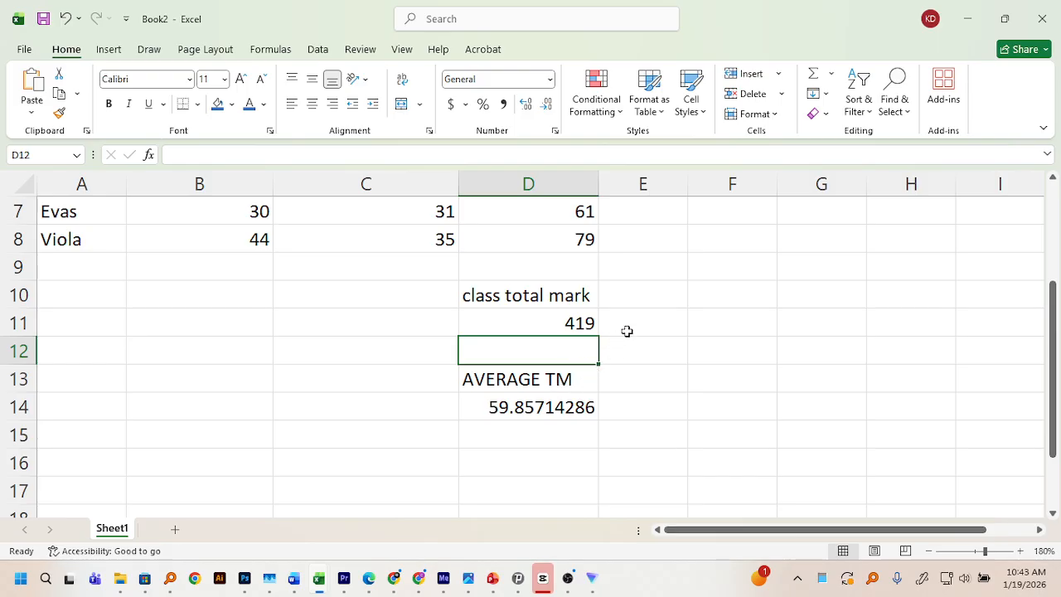
scroll(628, 326, "up", 2)
scroll(626, 327, "down", 2)
scroll(621, 330, "up", 2)
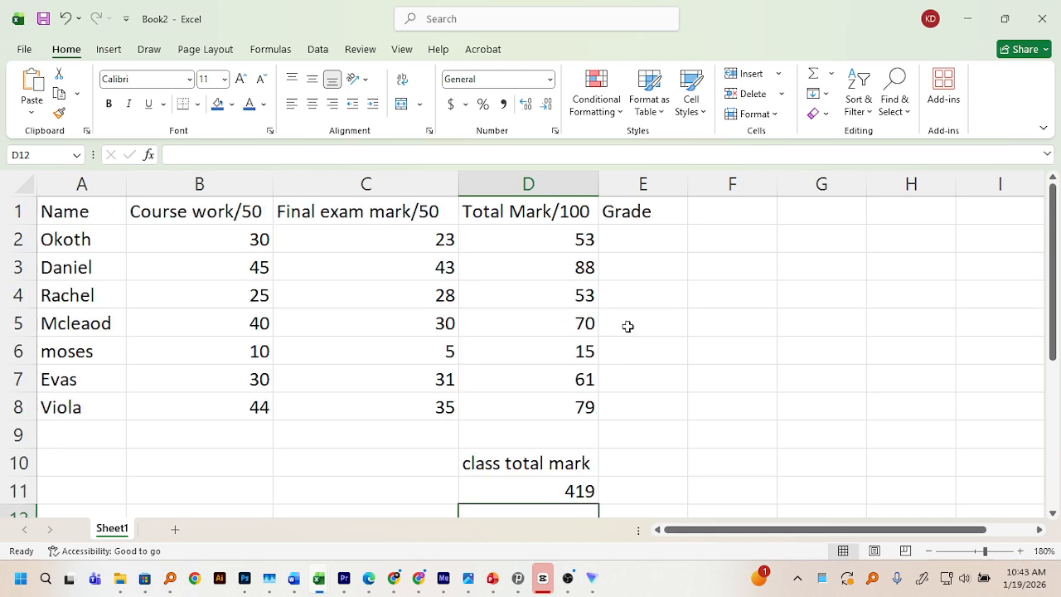
scroll(604, 303, "down", 2)
scroll(611, 303, "up", 2)
Widen the Grade column E to several times its width
key("alt+Tab")
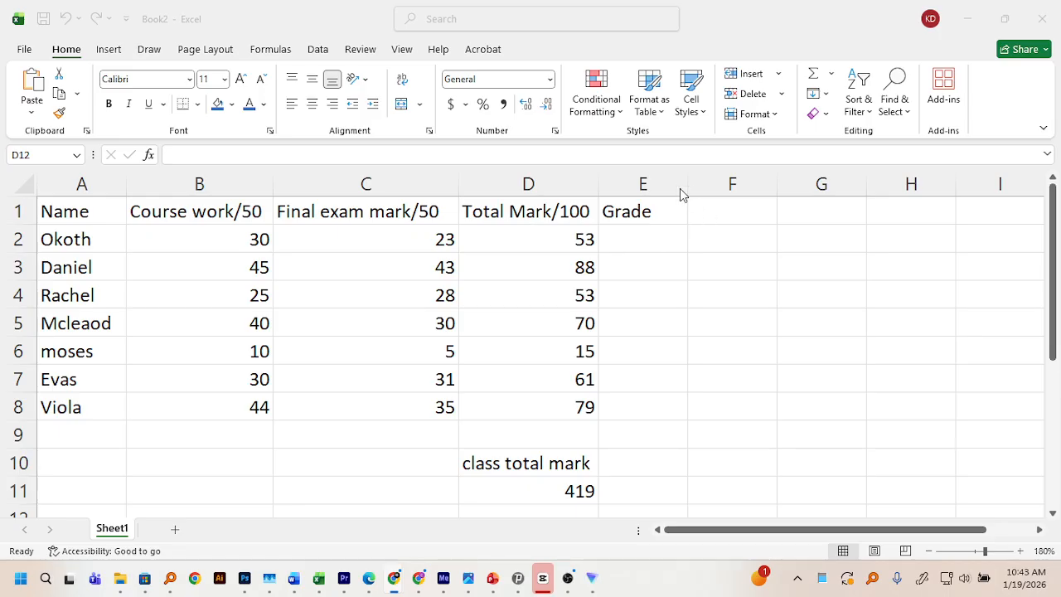
left_click_drag(686, 186, 917, 174)
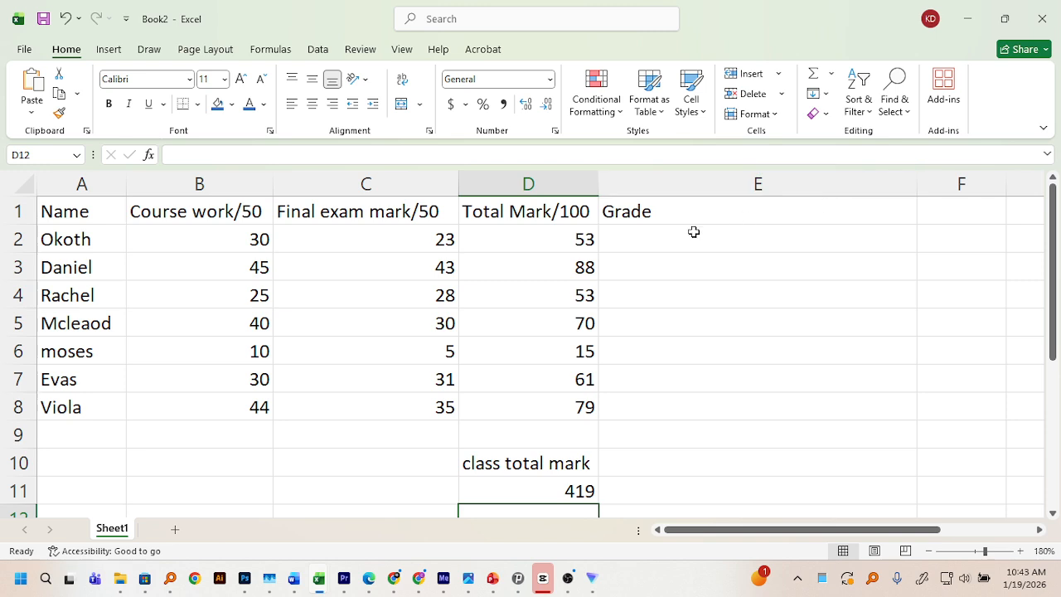
Open Grade cell E2 for entry, switch to the note book white PDF in Edge and reload it, discarding the unsaved annotations
left_click(619, 242)
double_click(620, 242)
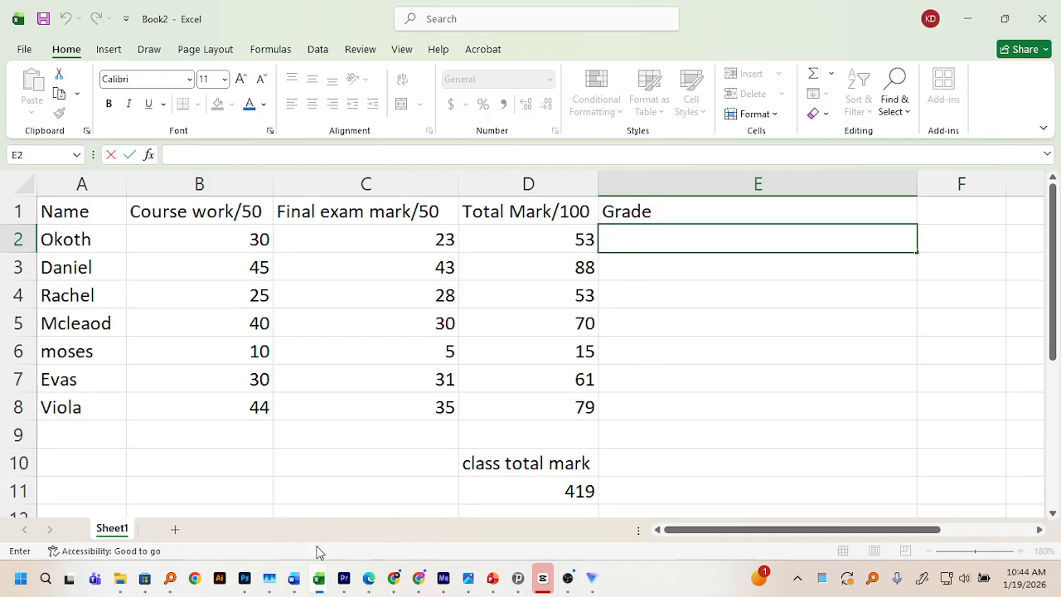
left_click(367, 578)
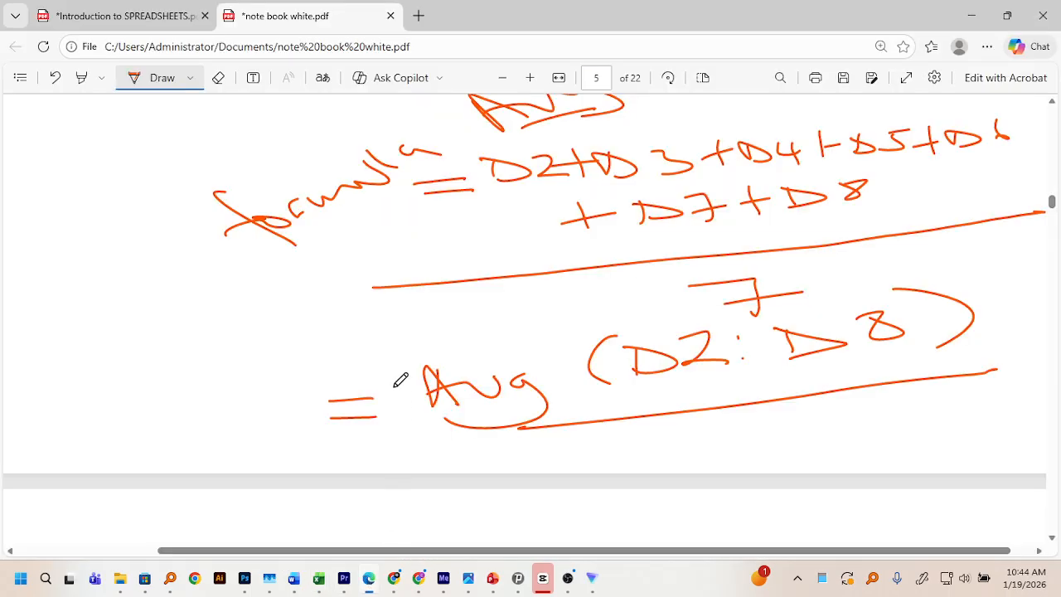
scroll(399, 373, "down", 2)
scroll(400, 370, "down", 10)
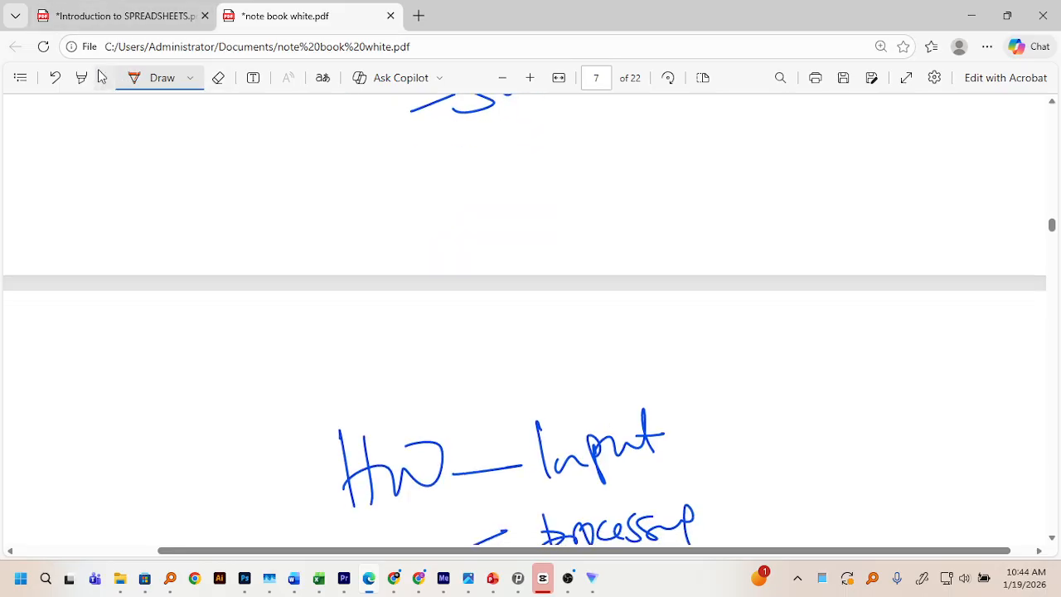
left_click(45, 48)
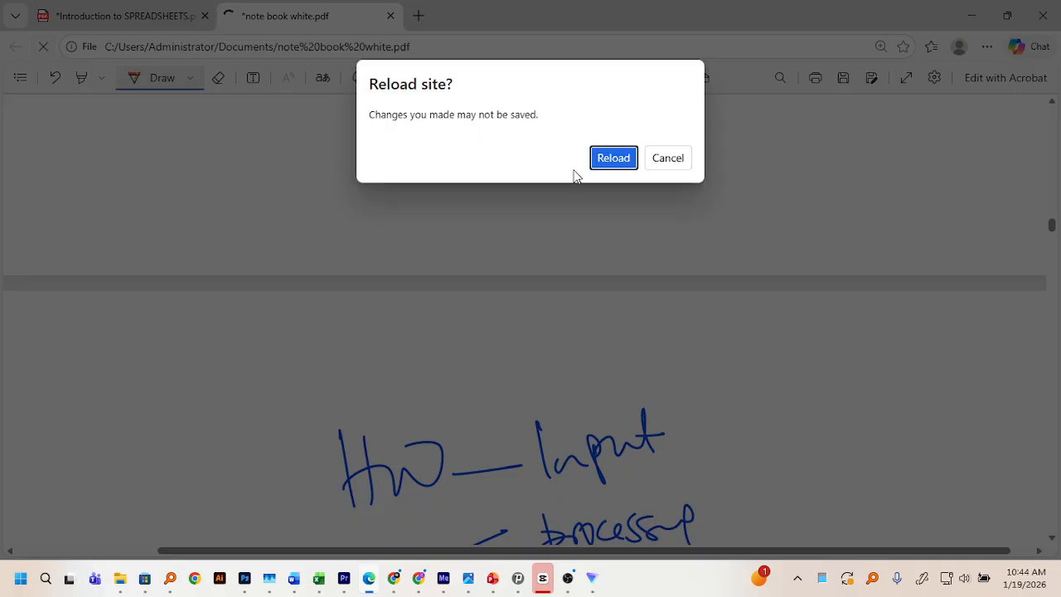
left_click(612, 157)
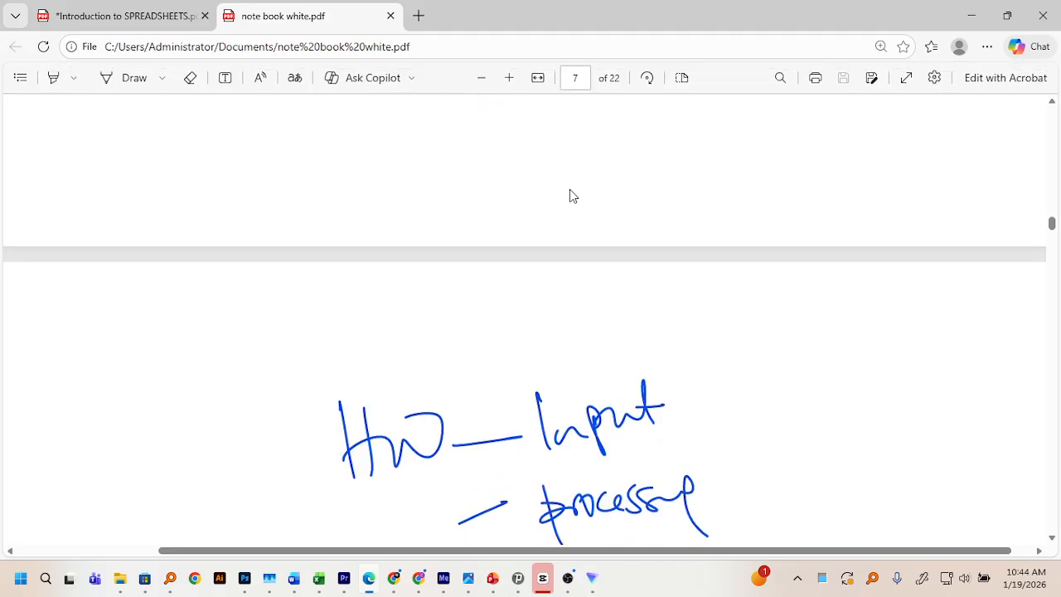
Handwrite the heading "grading scale" on the blank page 1 and underline both words
scroll(569, 195, "up", 20)
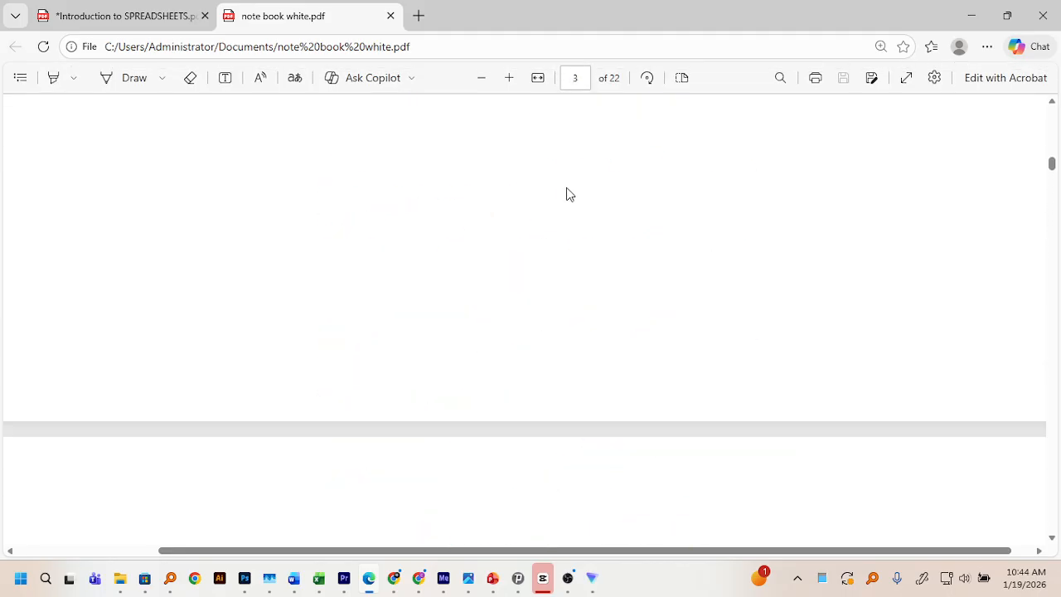
scroll(571, 192, "up", 10)
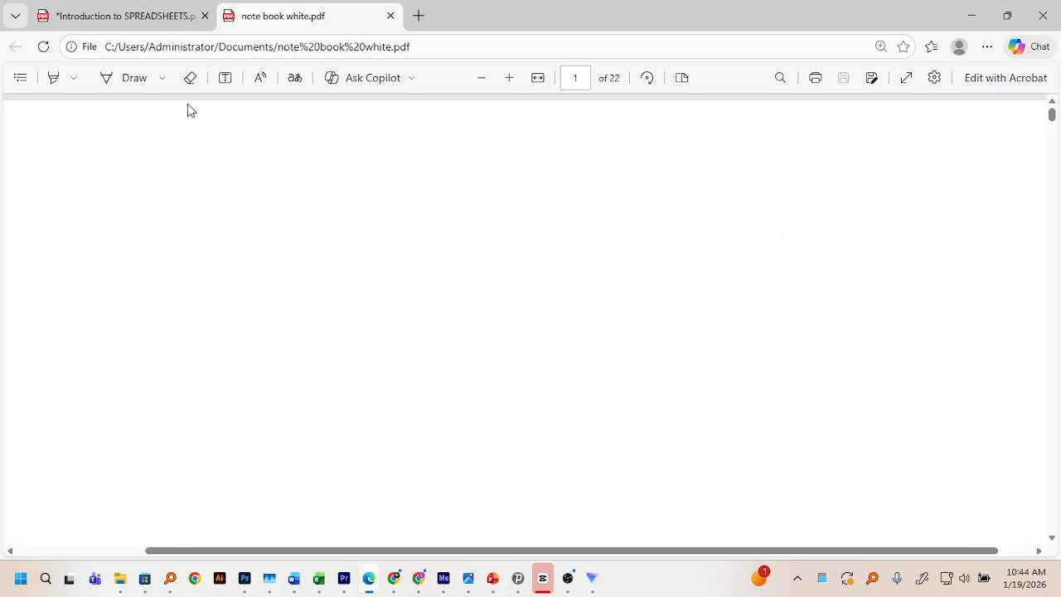
left_click(130, 82)
mouse_move(439, 170)
left_mouse_down()
mouse_move(445, 189)
mouse_move(348, 207)
left_mouse_up()
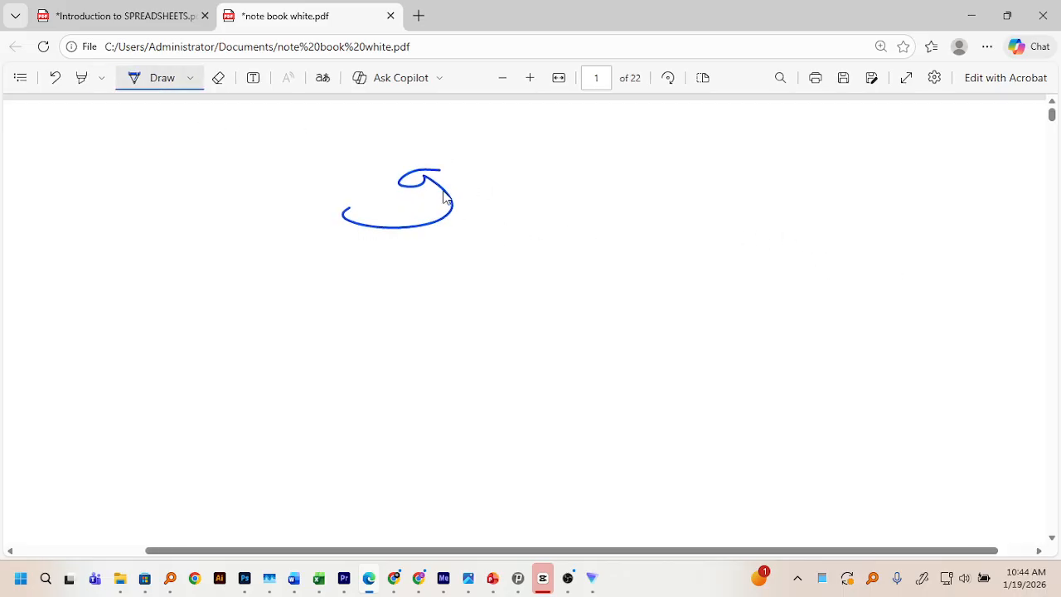
mouse_move(460, 188)
left_mouse_down()
mouse_move(587, 180)
mouse_move(644, 197)
mouse_move(566, 215)
left_mouse_up()
mouse_move(718, 162)
left_mouse_down()
mouse_move(790, 183)
mouse_move(834, 180)
left_mouse_up()
left_click_drag(726, 214, 845, 195)
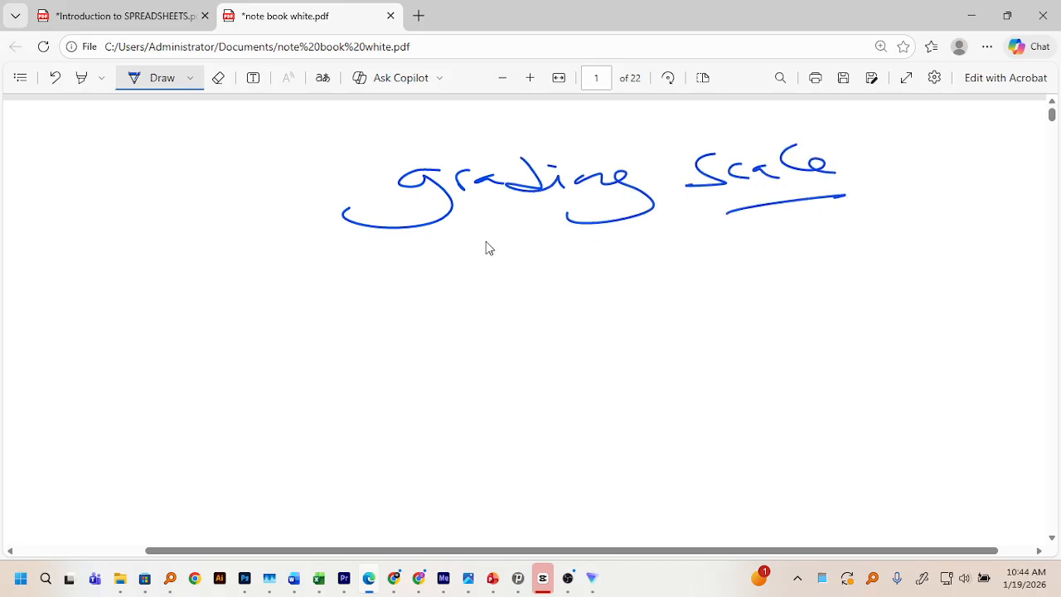
left_click_drag(474, 238, 548, 231)
mouse_move(340, 314)
left_mouse_down()
mouse_move(347, 340)
mouse_move(386, 319)
left_mouse_up()
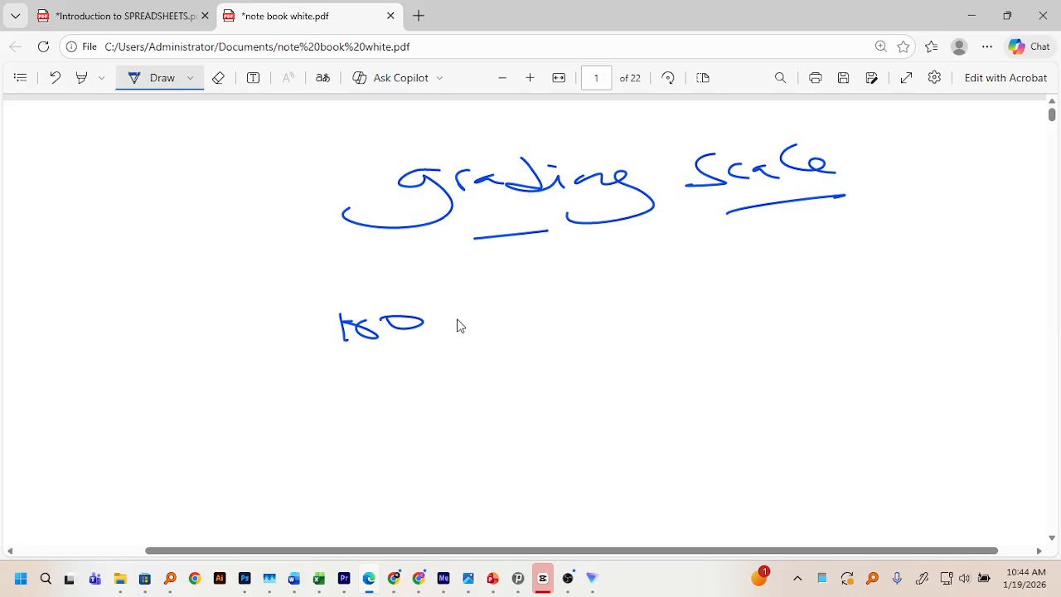
mouse_move(456, 317)
left_mouse_down()
mouse_move(520, 325)
mouse_move(543, 302)
mouse_move(694, 291)
mouse_move(711, 307)
left_mouse_up()
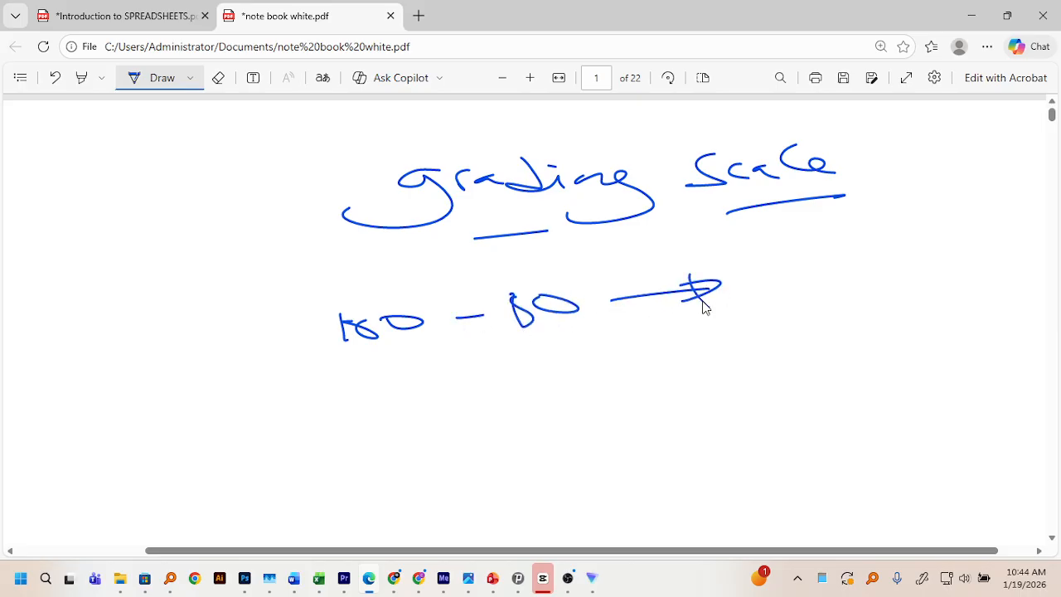
mouse_move(789, 295)
left_mouse_down()
mouse_move(793, 251)
mouse_move(824, 282)
left_mouse_up()
left_click_drag(770, 276, 835, 266)
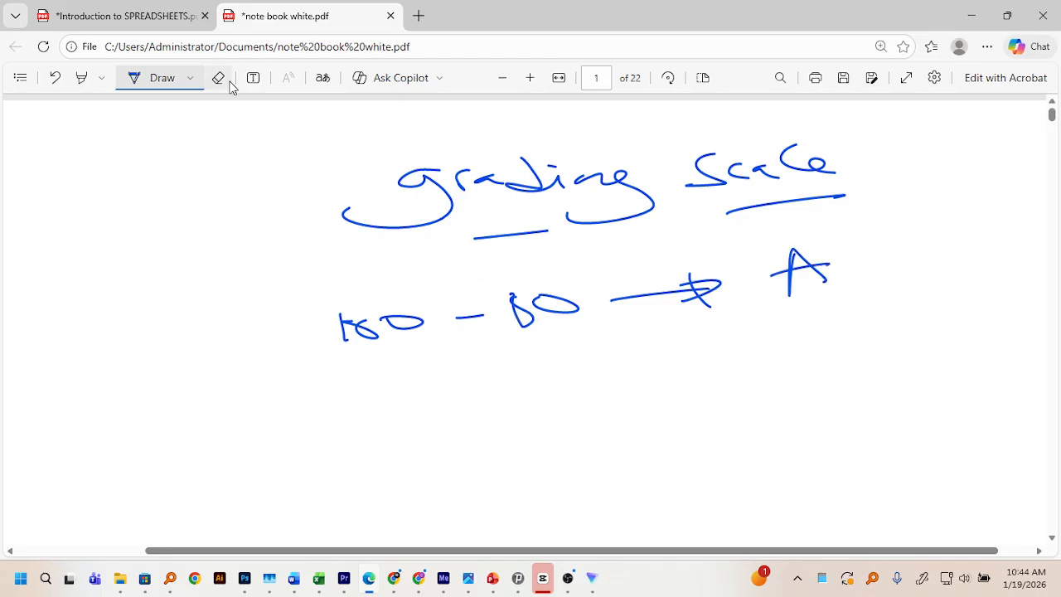
scroll(535, 302, "down", 1)
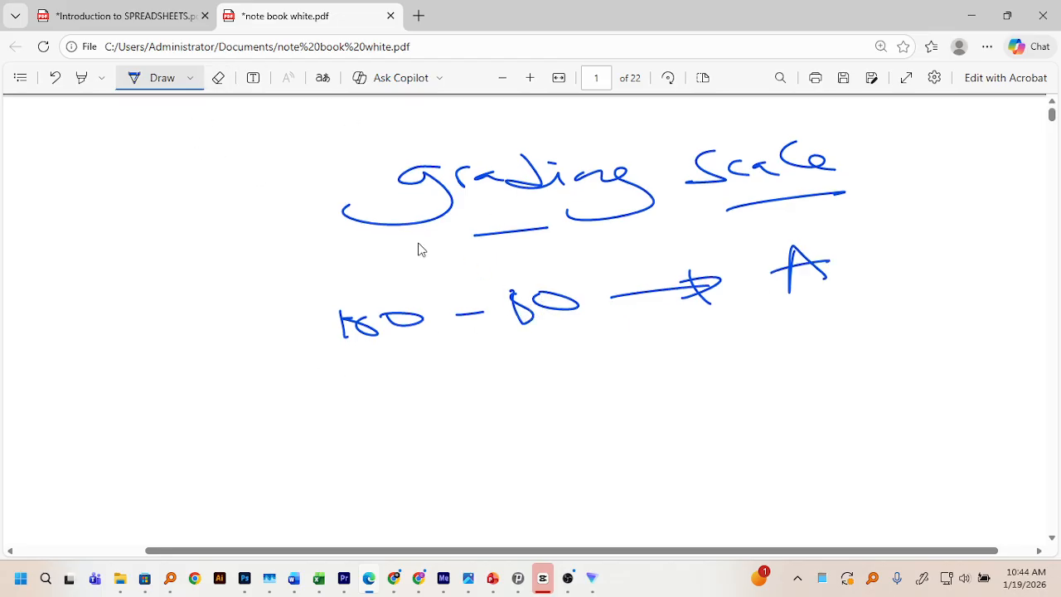
left_click(219, 78)
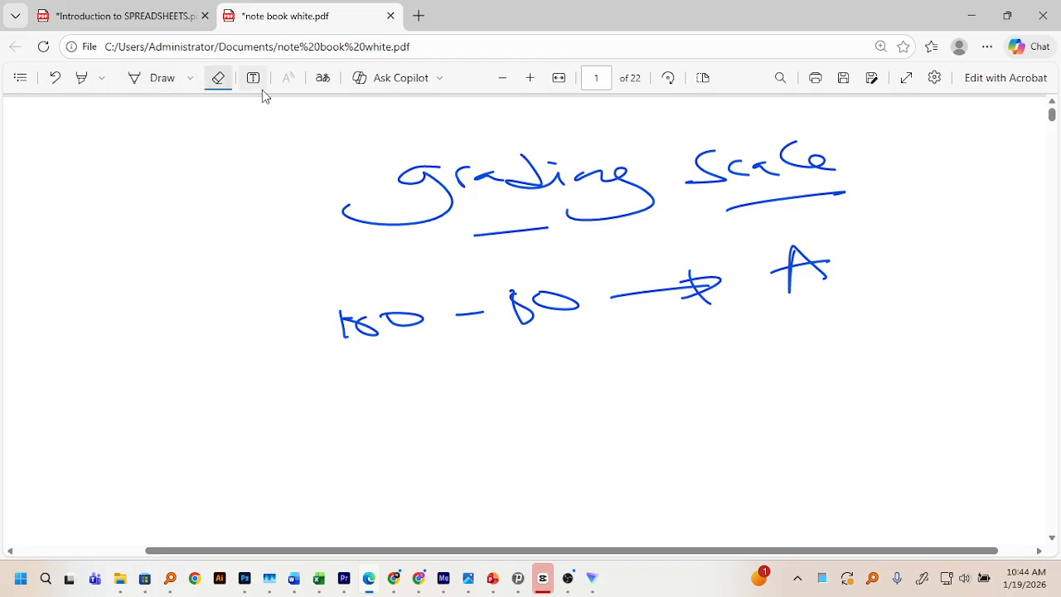
left_click_drag(563, 296, 521, 297)
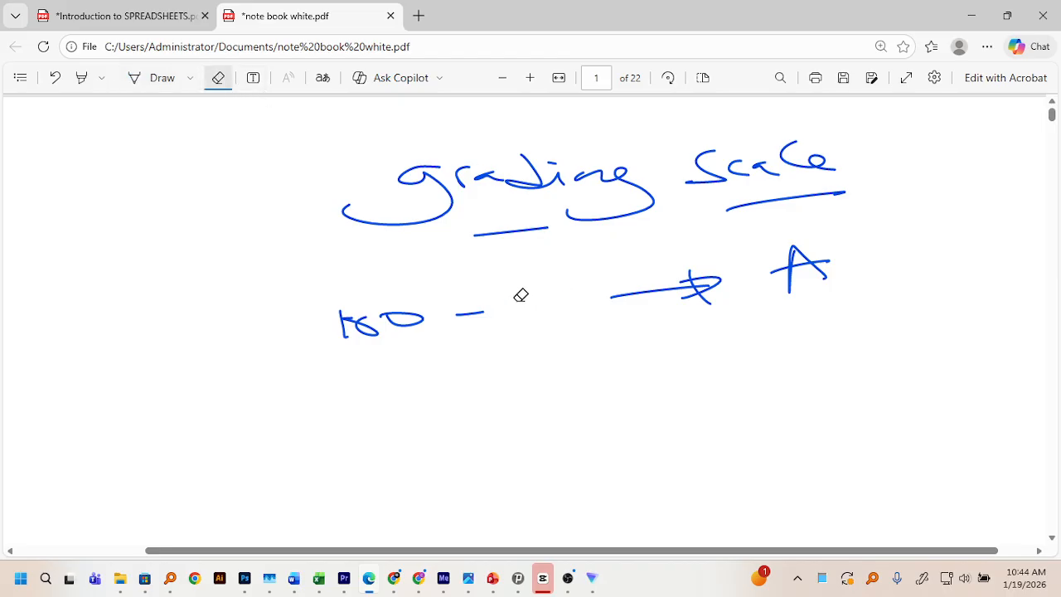
left_click(158, 78)
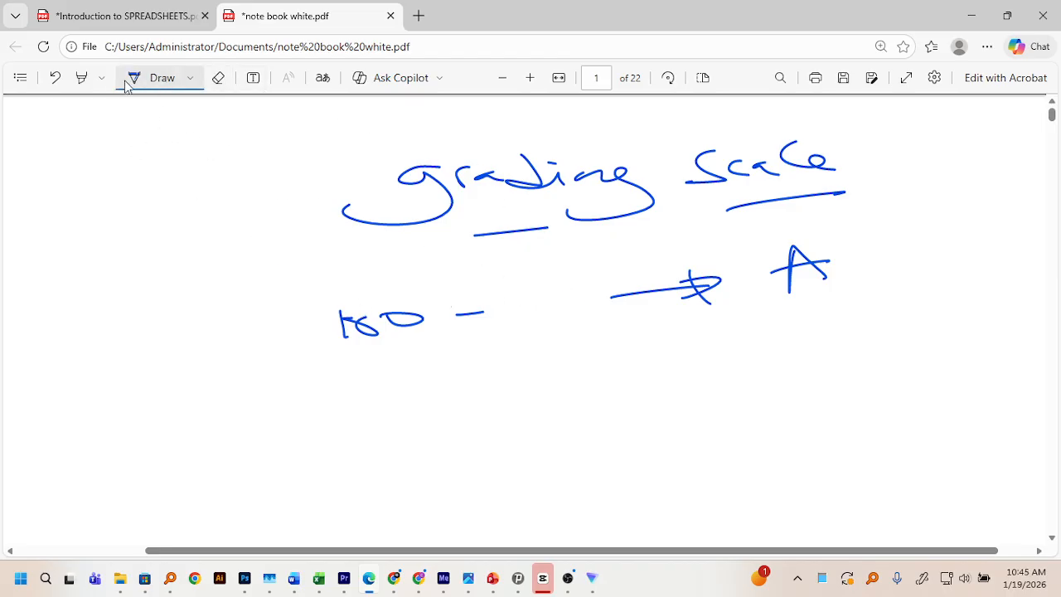
left_click(219, 78)
left_click_drag(420, 315, 310, 326)
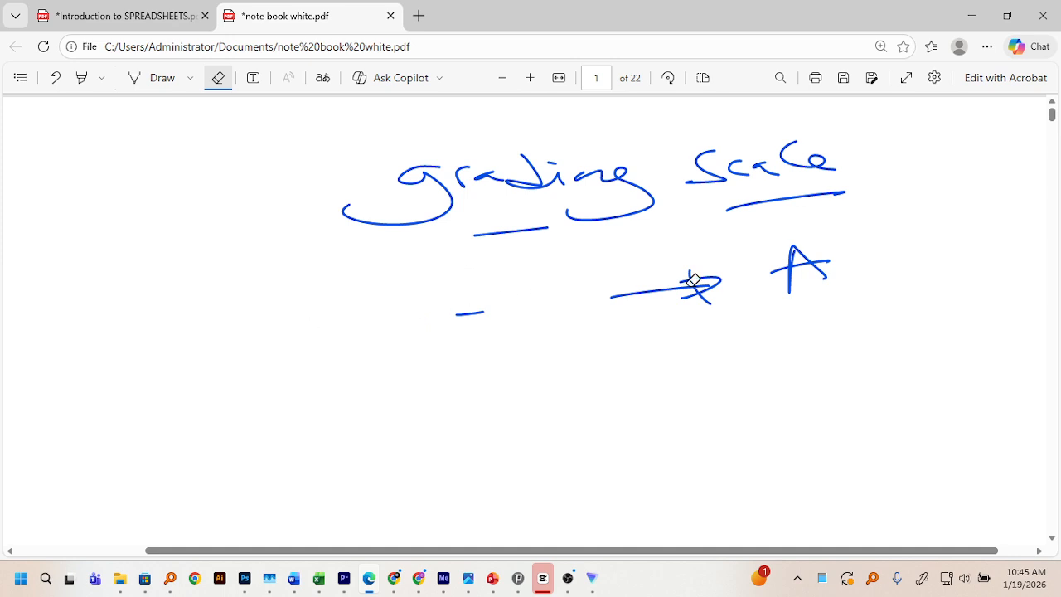
left_click_drag(693, 279, 791, 282)
left_click_drag(431, 310, 498, 311)
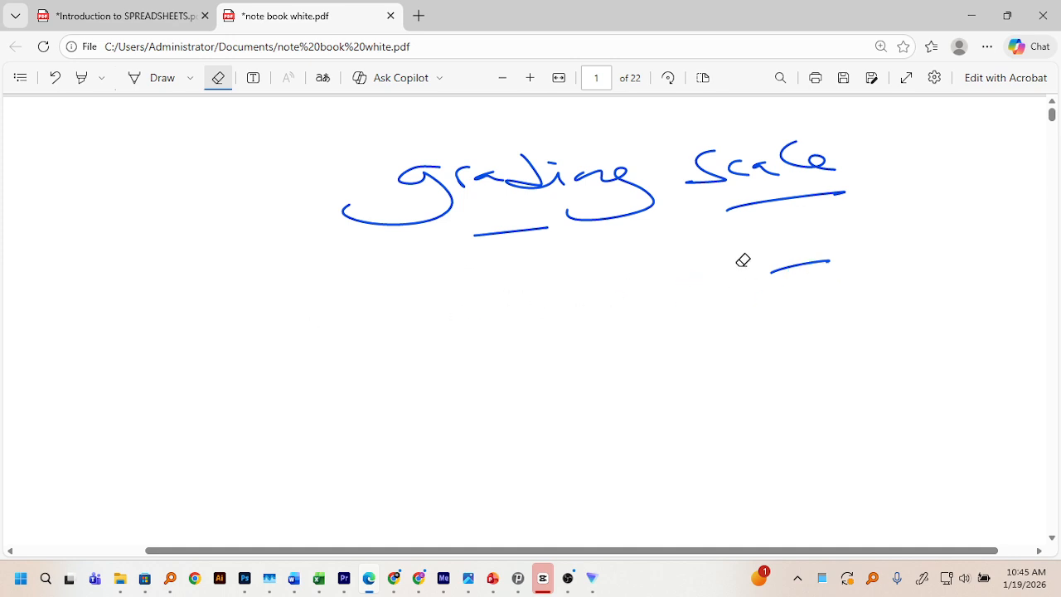
left_click_drag(822, 251, 800, 266)
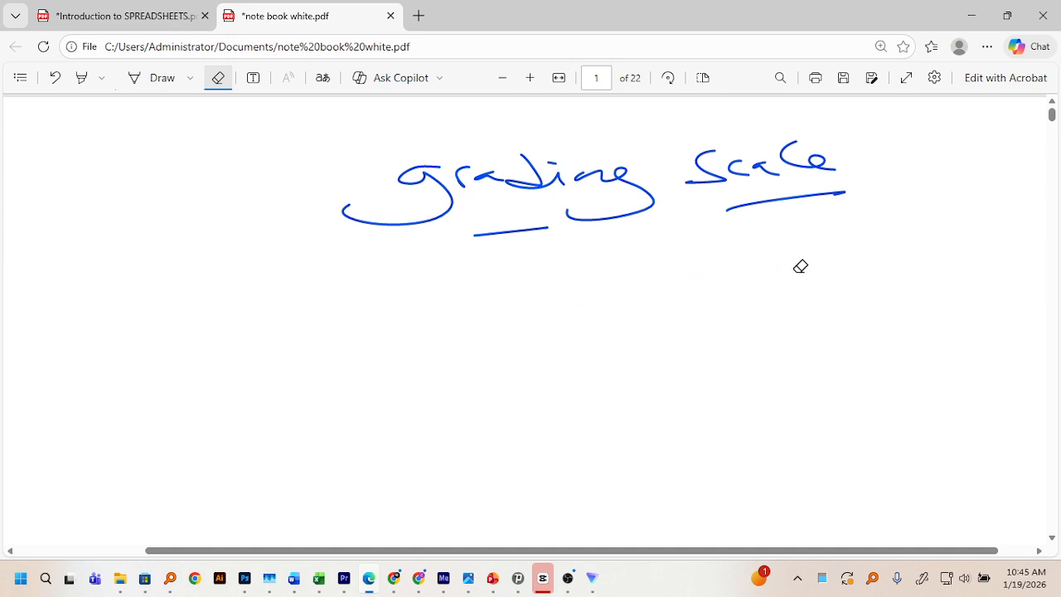
Handwrite the grade A row as "A – 100 to 80" beneath the grading scale heading
left_click(157, 78)
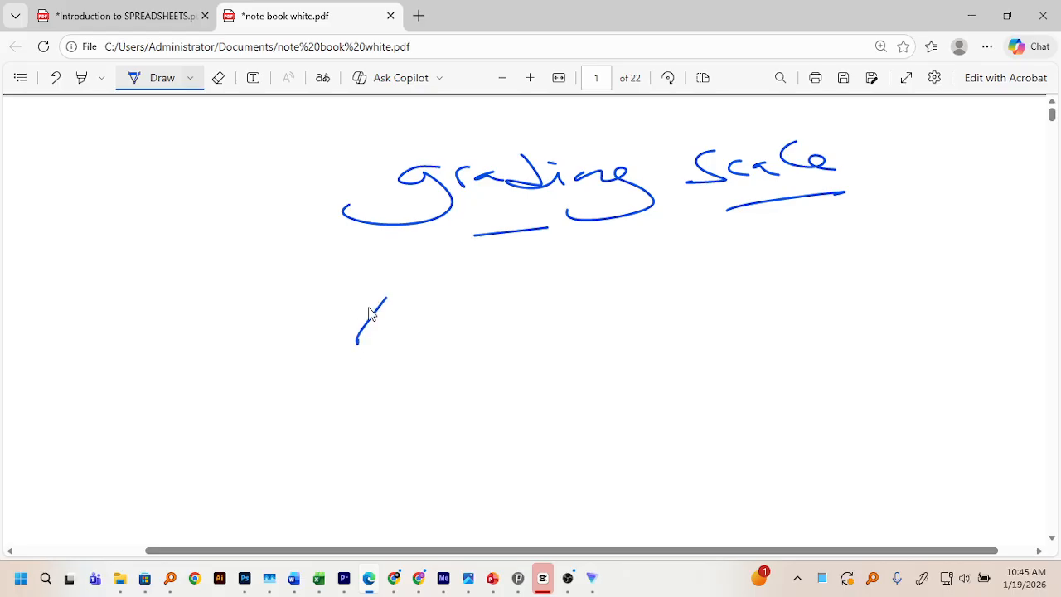
left_click_drag(373, 298, 430, 345)
left_click_drag(356, 332, 506, 318)
mouse_move(555, 290)
left_mouse_down()
mouse_move(570, 324)
mouse_move(654, 305)
mouse_move(686, 314)
mouse_move(717, 296)
left_mouse_up()
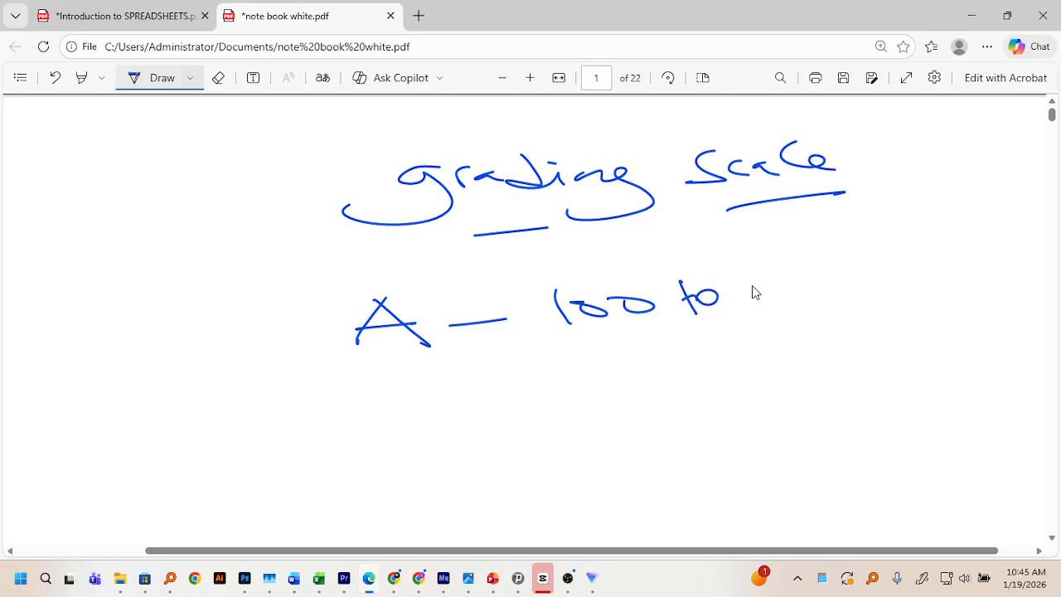
mouse_move(771, 277)
left_mouse_down()
mouse_move(748, 303)
mouse_move(761, 274)
mouse_move(810, 285)
left_mouse_up()
Handwrite the grade B row as "B – 60 to 79" below the A row
mouse_move(400, 403)
left_mouse_down()
mouse_move(396, 440)
mouse_move(415, 419)
mouse_move(397, 443)
left_mouse_up()
left_click_drag(501, 411, 555, 405)
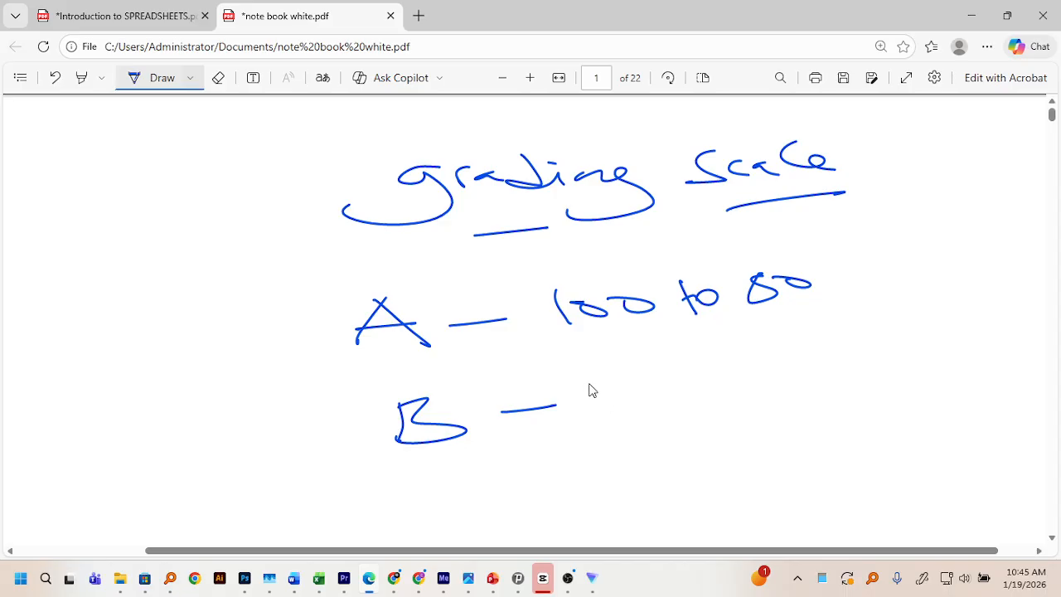
mouse_move(600, 370)
left_mouse_down()
mouse_move(590, 402)
mouse_move(643, 383)
mouse_move(686, 391)
left_mouse_up()
mouse_move(668, 382)
left_mouse_down()
mouse_move(790, 345)
mouse_move(775, 383)
mouse_move(804, 362)
mouse_move(834, 379)
left_mouse_up()
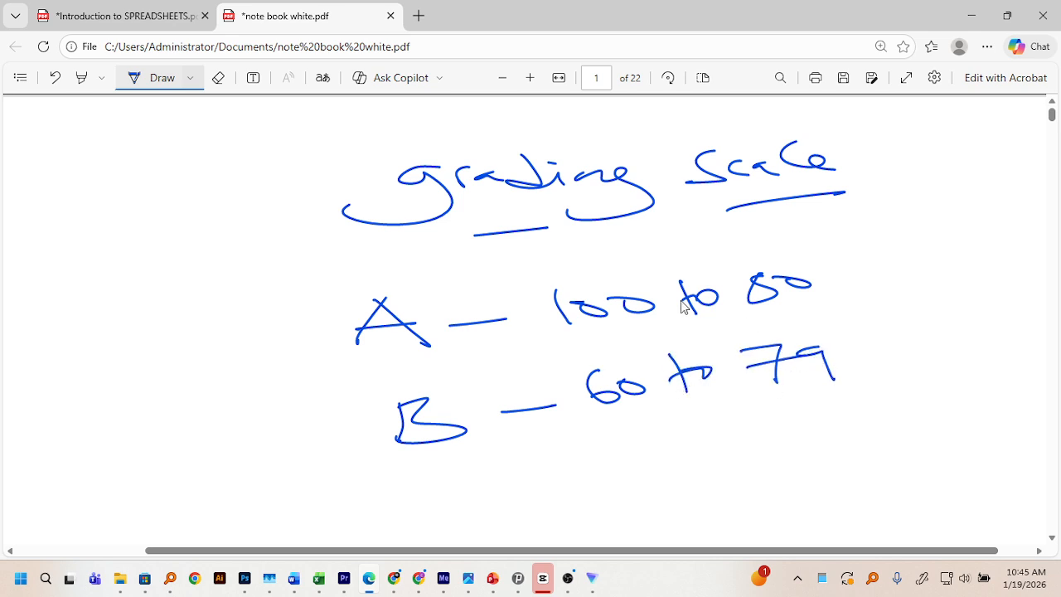
Erase the range "100 to 80" from the A row, keeping the letter and its dash
left_click(218, 78)
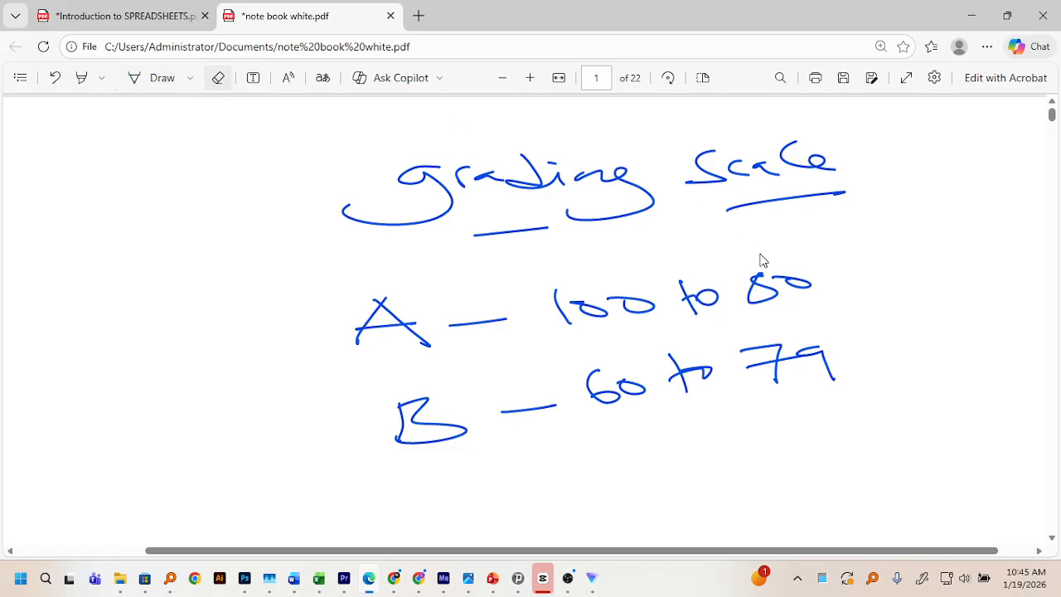
scroll(762, 259, "right", 2)
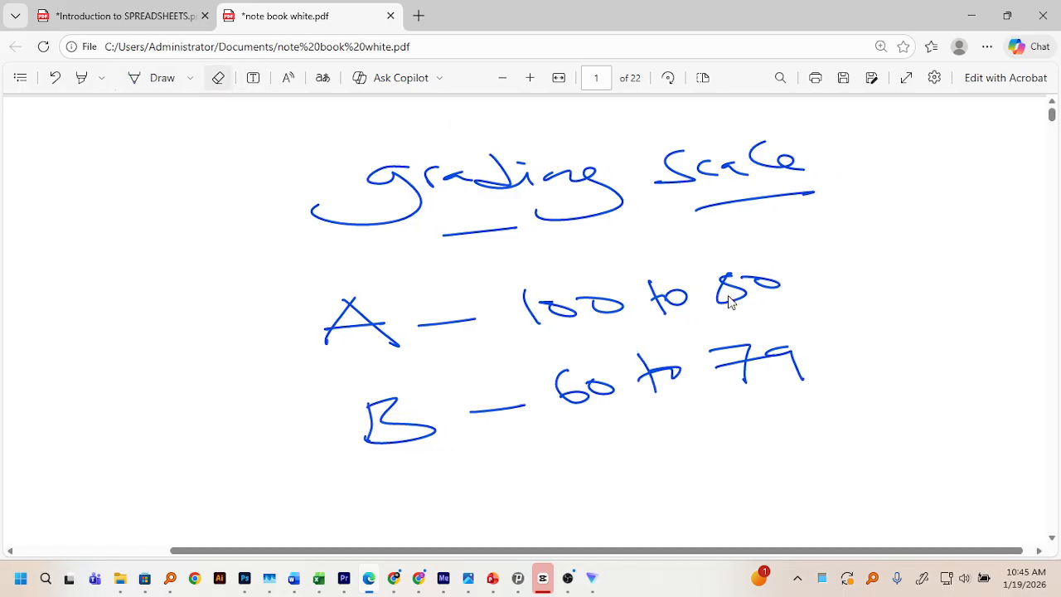
left_click(219, 82)
mouse_move(708, 270)
left_mouse_down()
mouse_move(649, 294)
mouse_move(599, 293)
left_mouse_up()
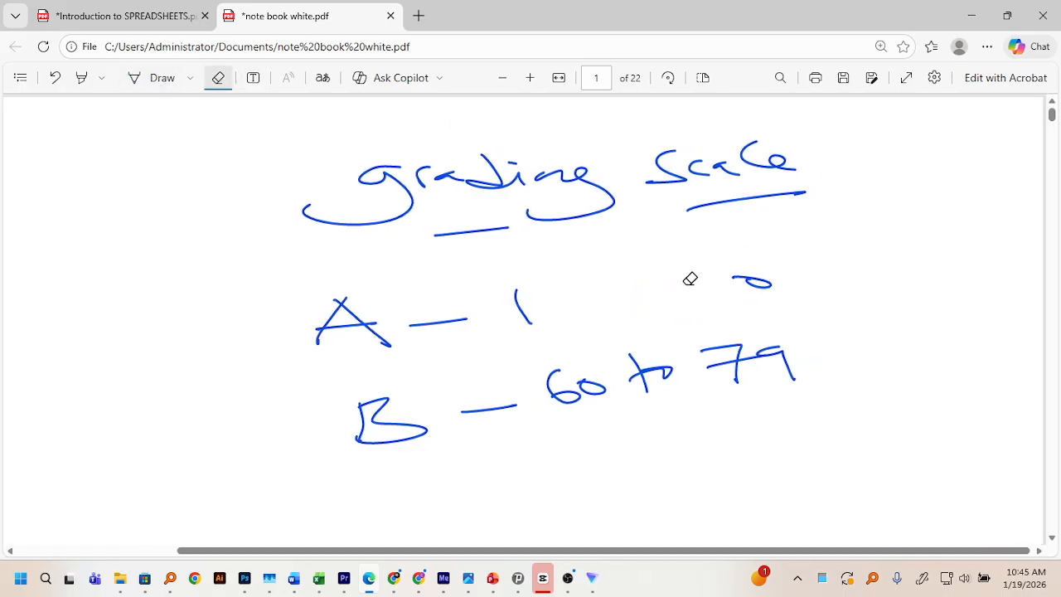
mouse_move(690, 279)
left_mouse_down()
mouse_move(707, 288)
mouse_move(516, 291)
mouse_move(540, 313)
left_mouse_up()
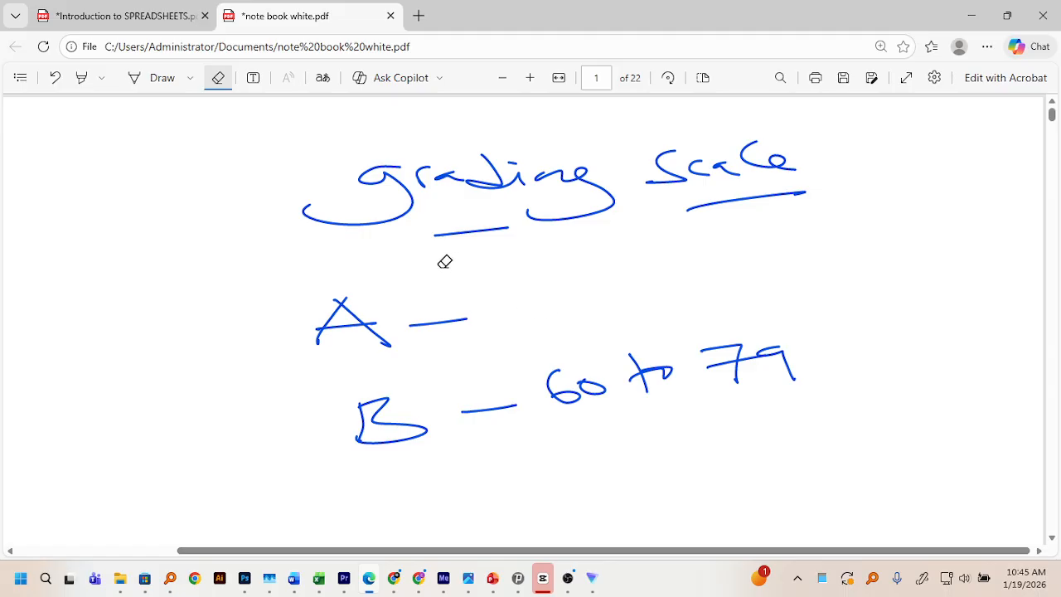
left_click(162, 79)
mouse_move(491, 288)
left_mouse_down()
mouse_move(520, 321)
mouse_move(515, 300)
left_mouse_up()
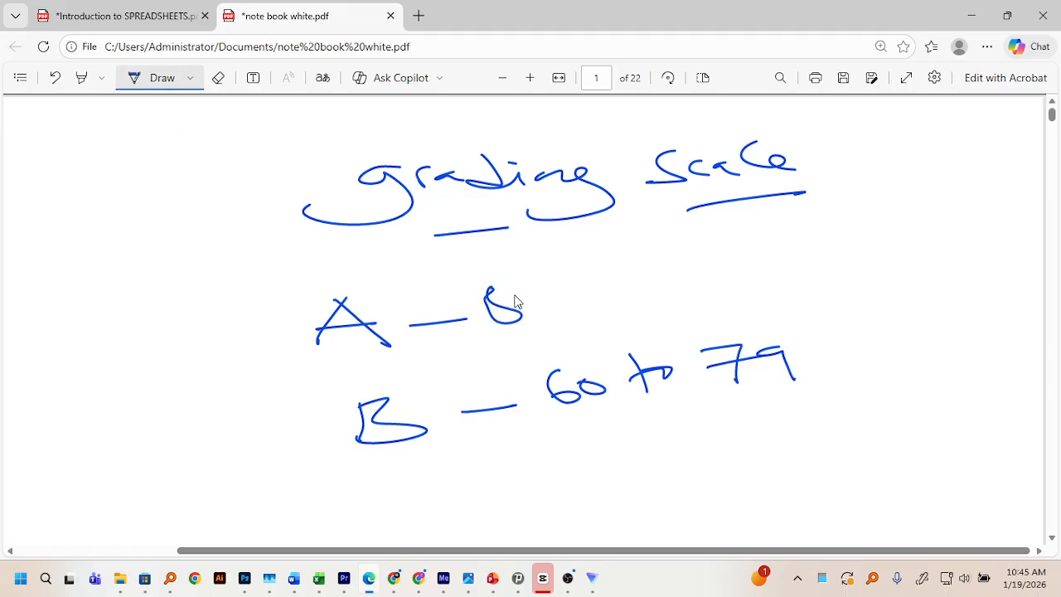
left_click(218, 77)
left_click(501, 307)
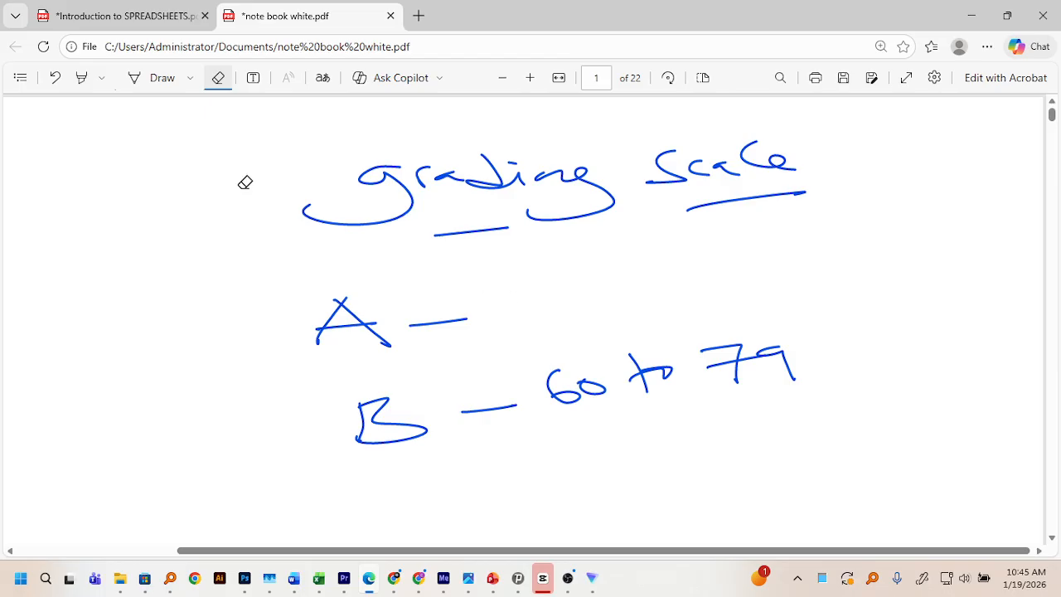
Handwrite the range "80 to 100" after the dash in the A row
left_click(159, 78)
mouse_move(501, 287)
left_mouse_down()
mouse_move(496, 299)
mouse_move(502, 282)
mouse_move(567, 296)
left_mouse_up()
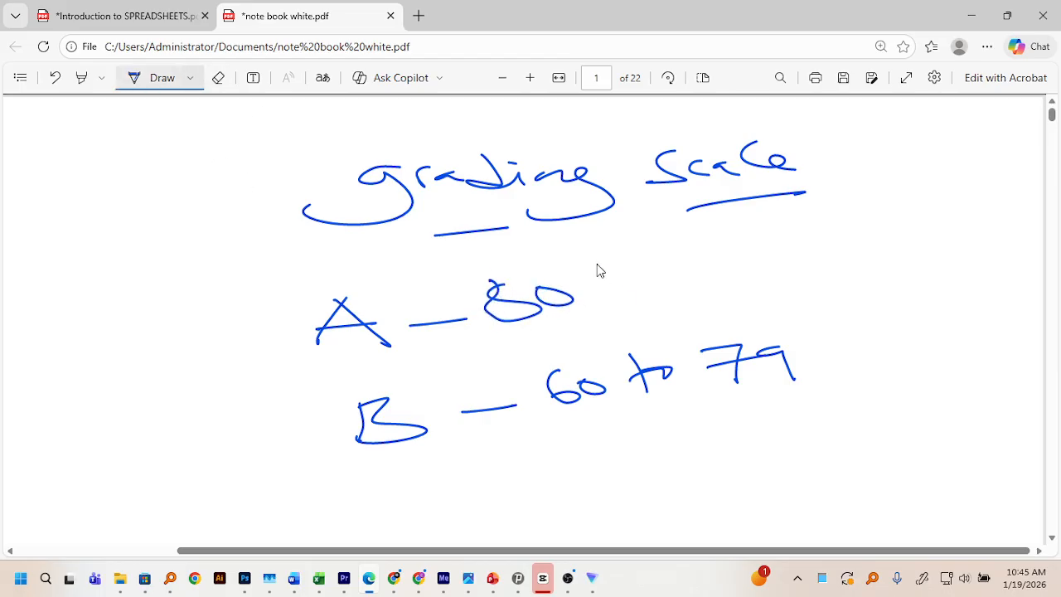
left_click_drag(596, 262, 625, 299)
left_click_drag(590, 286, 645, 286)
mouse_move(699, 250)
left_mouse_down()
mouse_move(732, 289)
mouse_move(771, 258)
left_mouse_up()
Handwrite the grade C row with an arrow and the range "50 to 59" below the B row
mouse_move(424, 481)
left_mouse_down()
mouse_move(416, 505)
mouse_move(578, 469)
mouse_move(570, 481)
left_mouse_up()
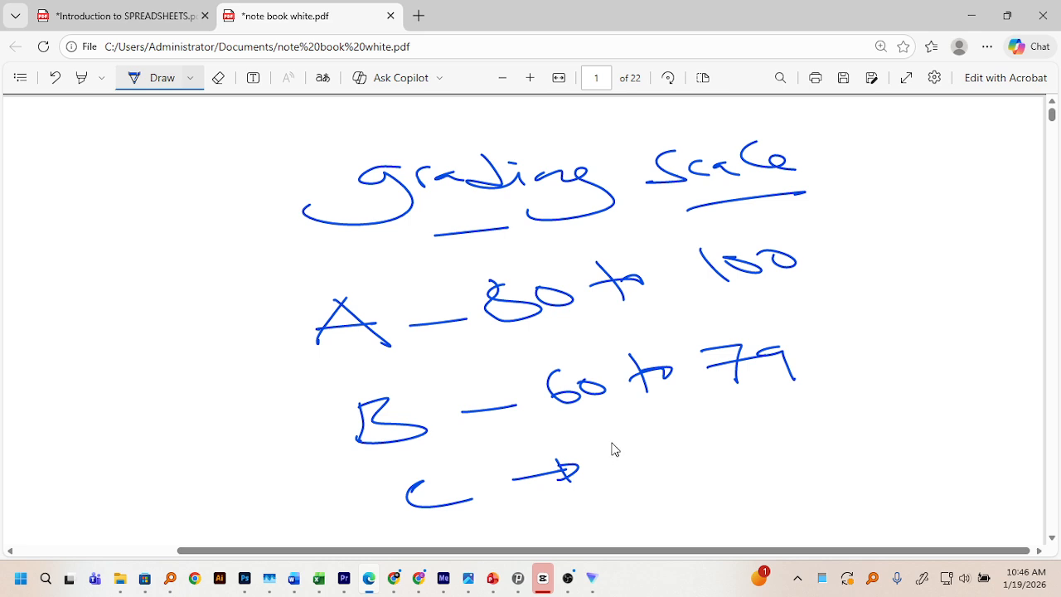
mouse_move(598, 440)
left_mouse_down()
mouse_move(591, 466)
mouse_move(613, 440)
left_mouse_up()
mouse_move(636, 441)
left_mouse_down()
mouse_move(632, 456)
mouse_move(759, 420)
mouse_move(751, 438)
left_mouse_up()
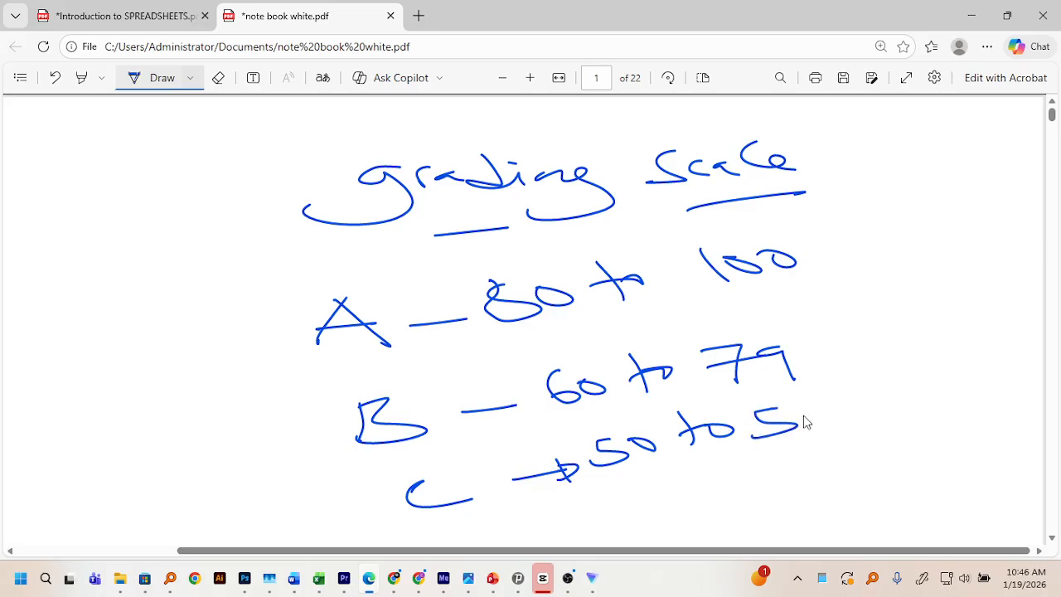
left_click_drag(800, 403, 818, 424)
Handwrite the grade F row with an arrow and the range "49 – 0" below the C row, then underline the range's end
scroll(538, 176, "down", 2)
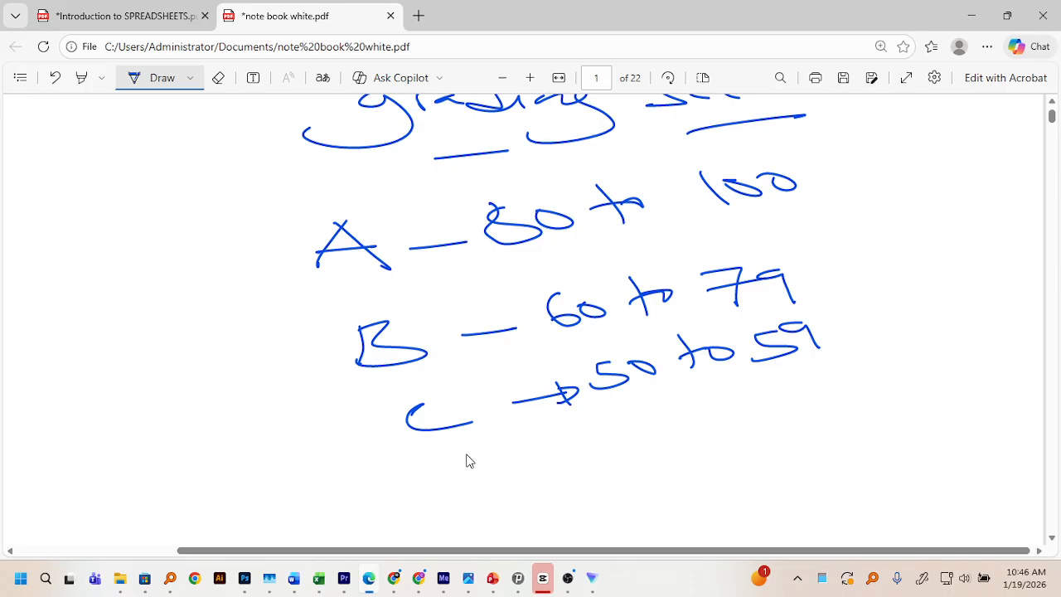
mouse_move(475, 455)
left_mouse_down()
mouse_move(451, 462)
mouse_move(474, 489)
mouse_move(484, 478)
left_mouse_up()
left_click_drag(580, 461, 584, 470)
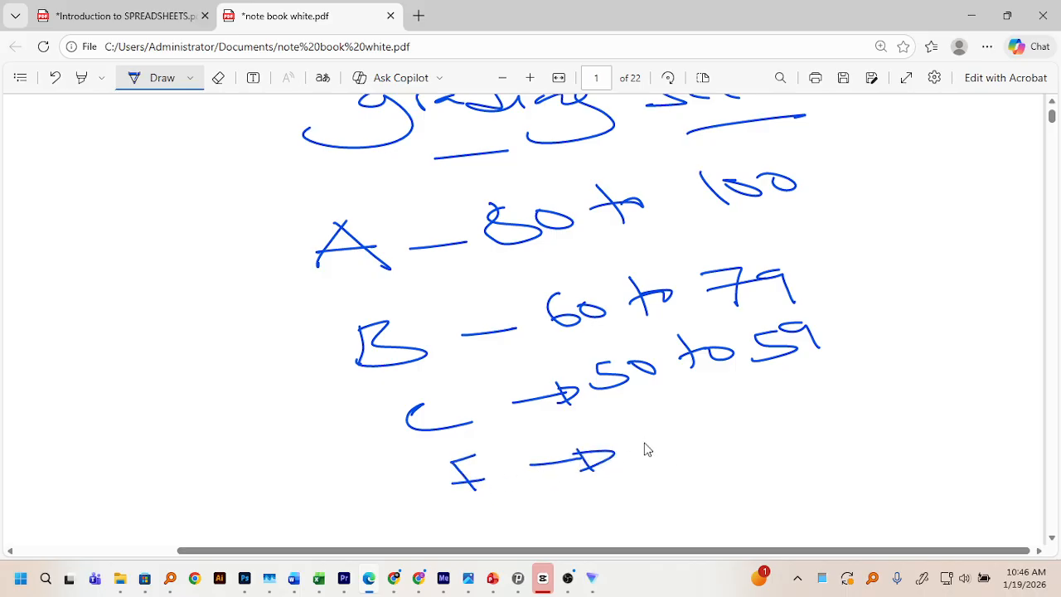
mouse_move(634, 423)
left_mouse_down()
mouse_move(667, 438)
mouse_move(663, 457)
left_mouse_up()
mouse_move(688, 422)
left_mouse_down()
mouse_move(703, 450)
mouse_move(792, 419)
mouse_move(797, 406)
left_mouse_up()
left_click_drag(761, 457, 887, 432)
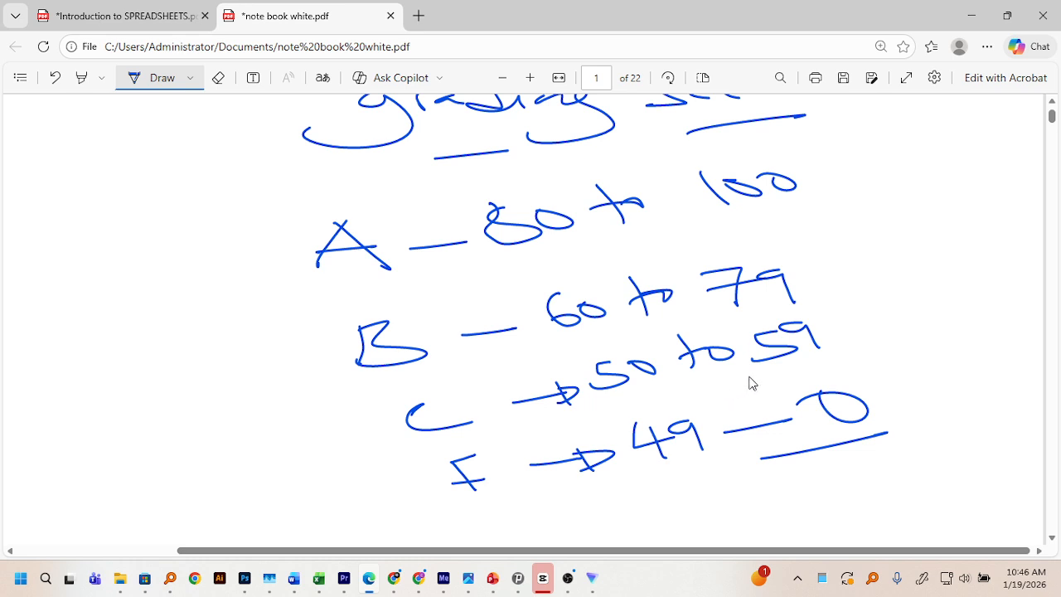
Handwrite the heading "IF function", marked with a cross in front, in the blank space below the grading scale
scroll(335, 174, "down", 10)
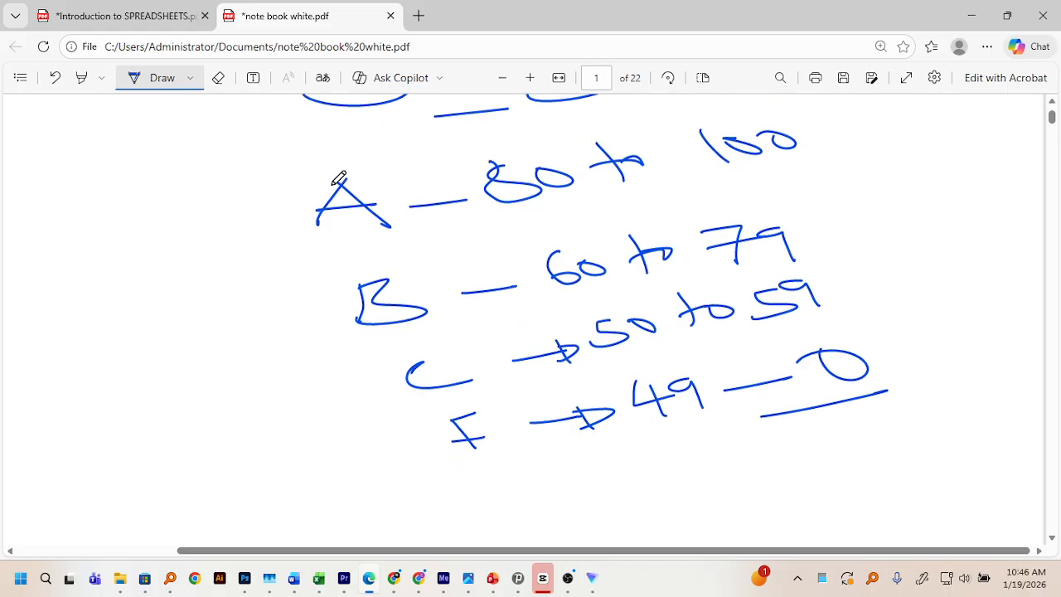
scroll(340, 179, "up", 10)
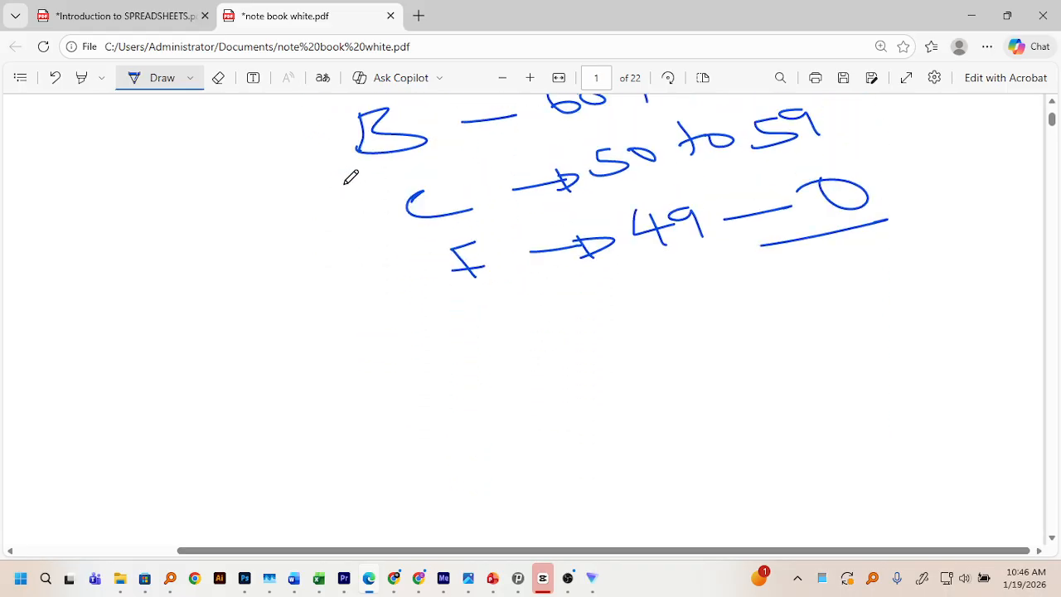
scroll(364, 171, "up", 3)
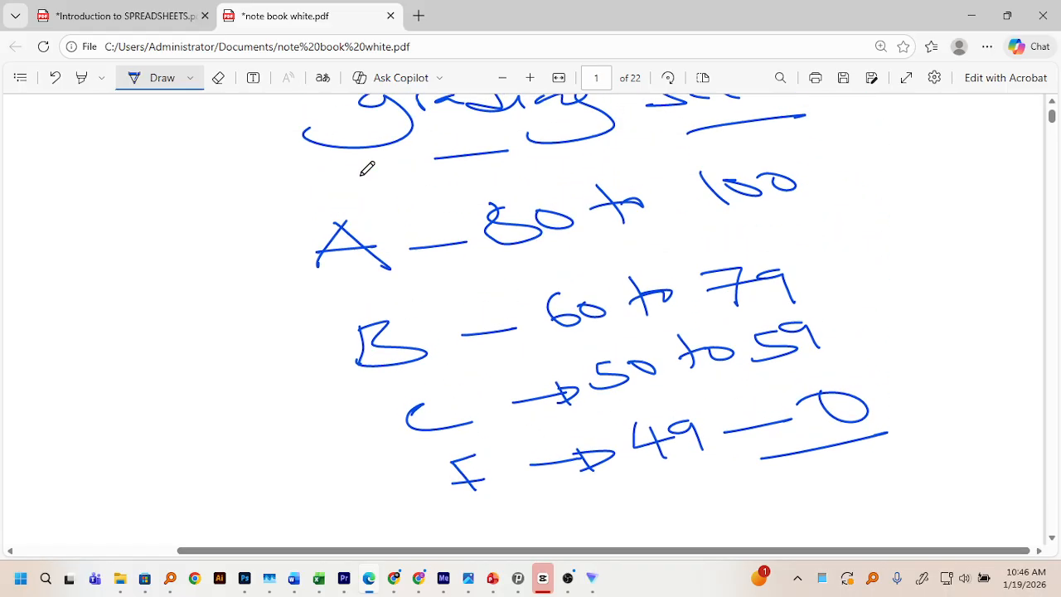
scroll(223, 206, "down", 10)
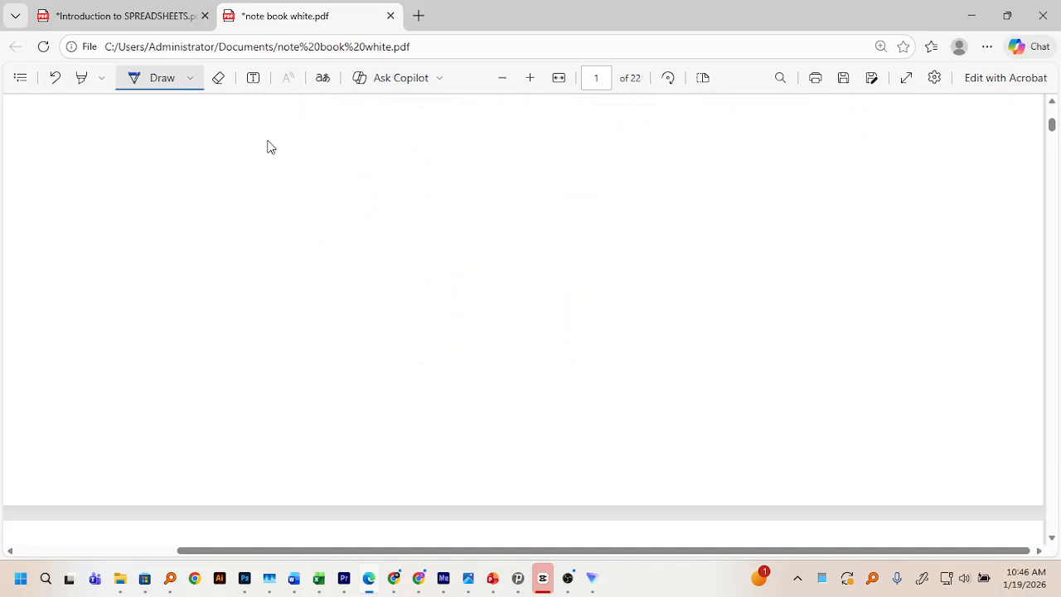
left_click_drag(268, 140, 236, 190)
left_click_drag(220, 152, 281, 190)
left_click_drag(308, 138, 327, 181)
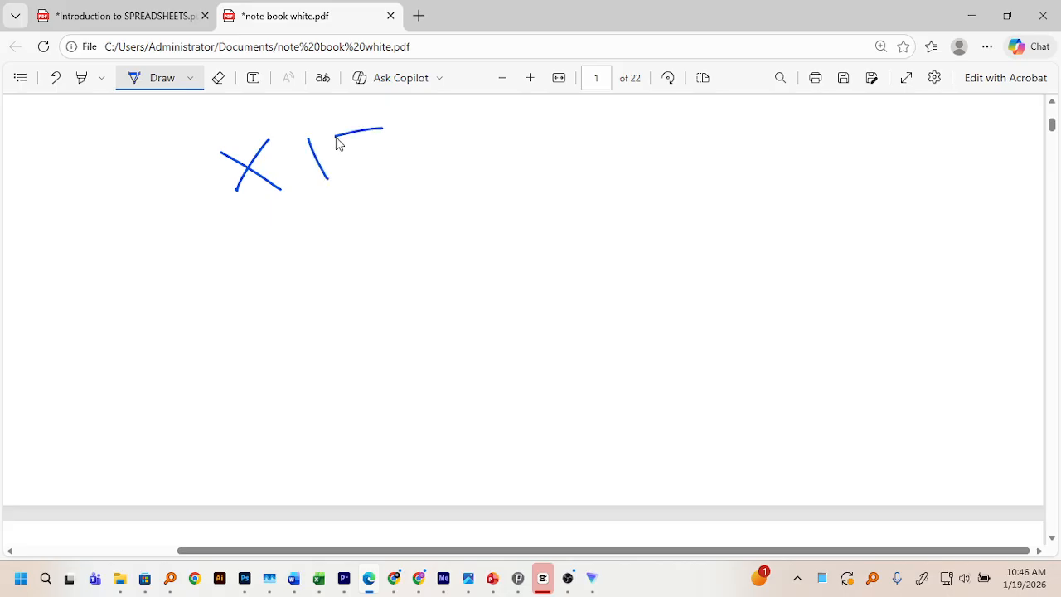
mouse_move(424, 137)
left_mouse_down()
mouse_move(421, 166)
mouse_move(594, 146)
left_mouse_up()
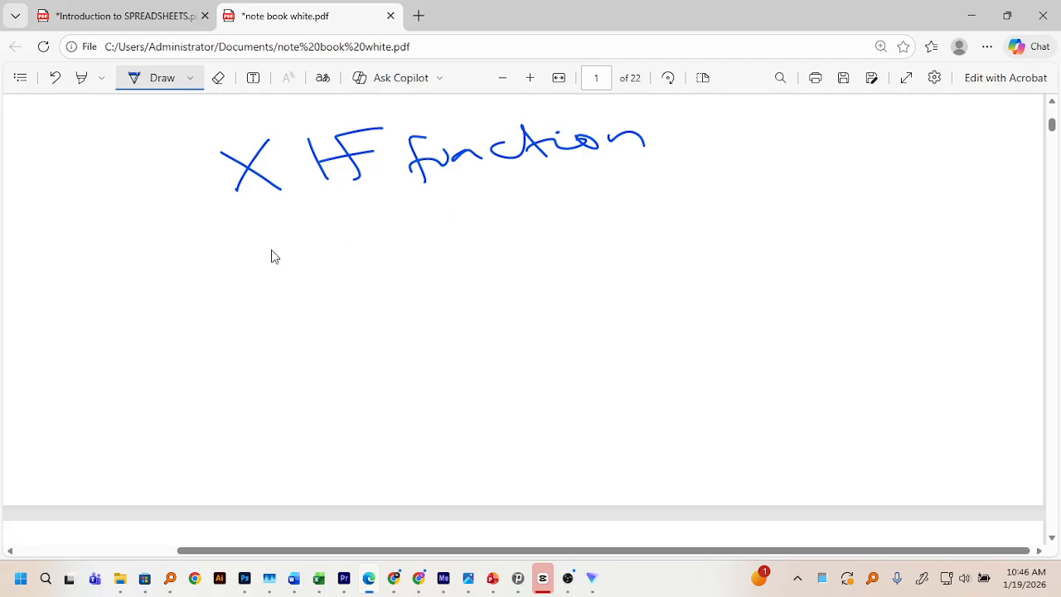
Handwrite the first condition under the heading: an arrow, "If tm (100 – 80)", and an arrow leading to A
mouse_move(288, 269)
left_mouse_down()
mouse_move(331, 265)
mouse_move(358, 286)
left_mouse_up()
left_click_drag(408, 225, 424, 263)
left_click_drag(498, 214, 475, 267)
left_click_drag(451, 248, 496, 239)
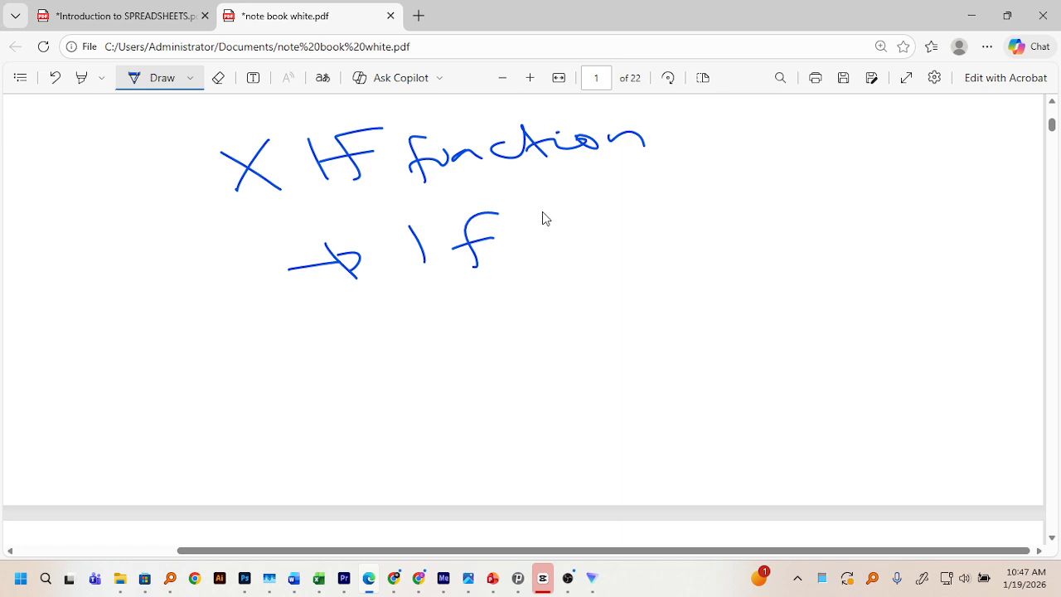
mouse_move(526, 199)
left_mouse_down()
mouse_move(538, 238)
mouse_move(620, 230)
left_mouse_up()
mouse_move(657, 184)
left_mouse_down()
mouse_move(667, 224)
mouse_move(686, 207)
mouse_move(687, 220)
mouse_move(814, 193)
left_mouse_up()
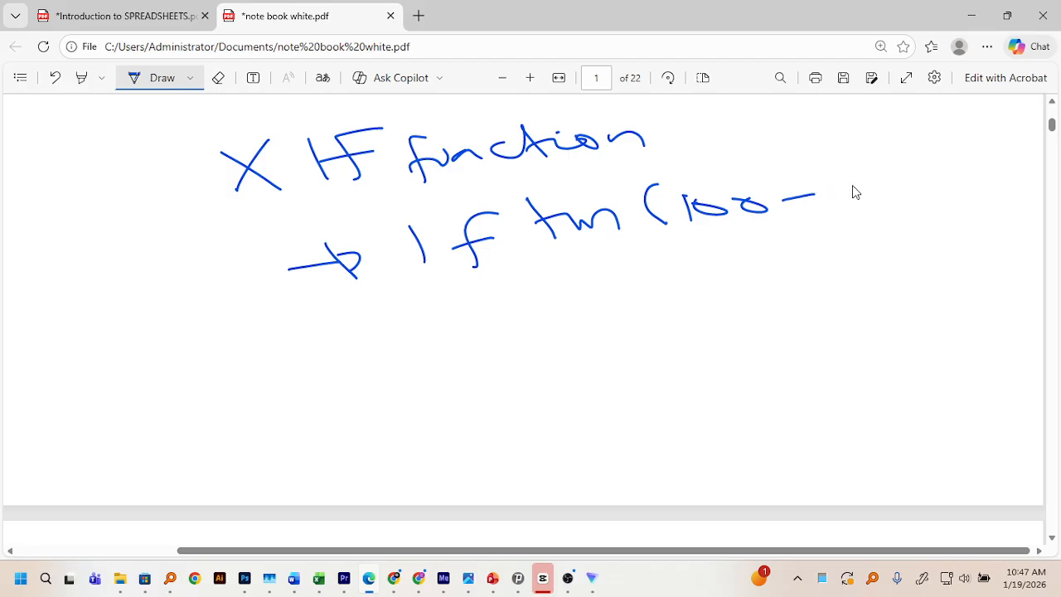
mouse_move(850, 177)
left_mouse_down()
mouse_move(843, 192)
mouse_move(918, 197)
left_mouse_up()
left_click_drag(754, 238, 828, 240)
mouse_move(810, 234)
left_mouse_down()
mouse_move(816, 260)
mouse_move(899, 240)
left_mouse_up()
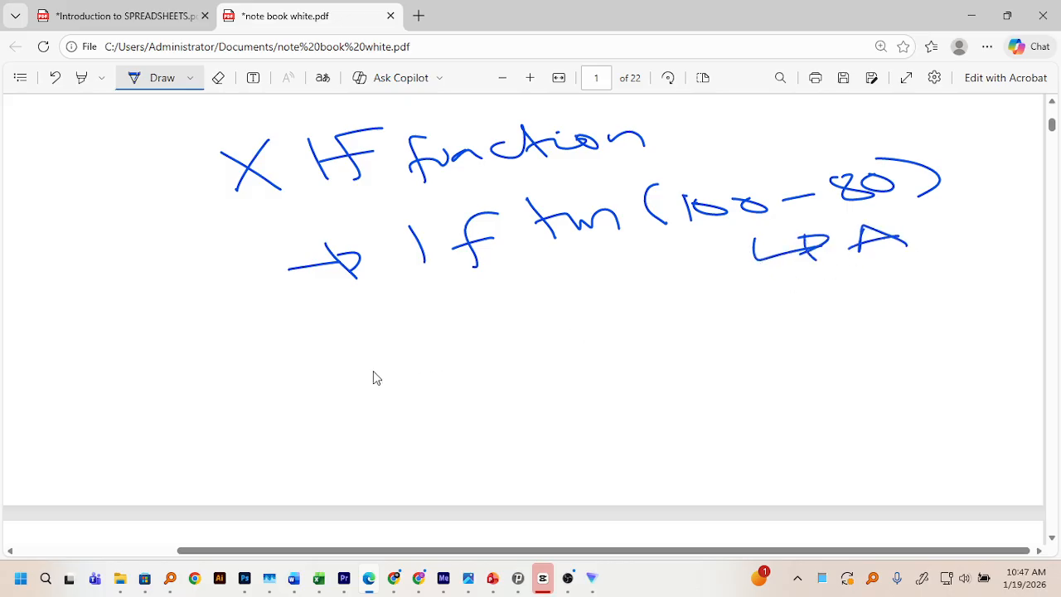
Handwrite the second condition below: an arrow, "If tm (79 – 60)", and an arrow leading to B
left_click_drag(297, 367, 348, 361)
mouse_move(327, 353)
left_mouse_down()
mouse_move(348, 365)
mouse_move(332, 378)
left_mouse_up()
left_click_drag(396, 336, 409, 373)
mouse_move(425, 343)
left_mouse_down()
mouse_move(438, 329)
mouse_move(430, 375)
left_mouse_up()
mouse_move(417, 355)
left_mouse_down()
mouse_move(491, 357)
mouse_move(522, 333)
mouse_move(560, 349)
left_mouse_up()
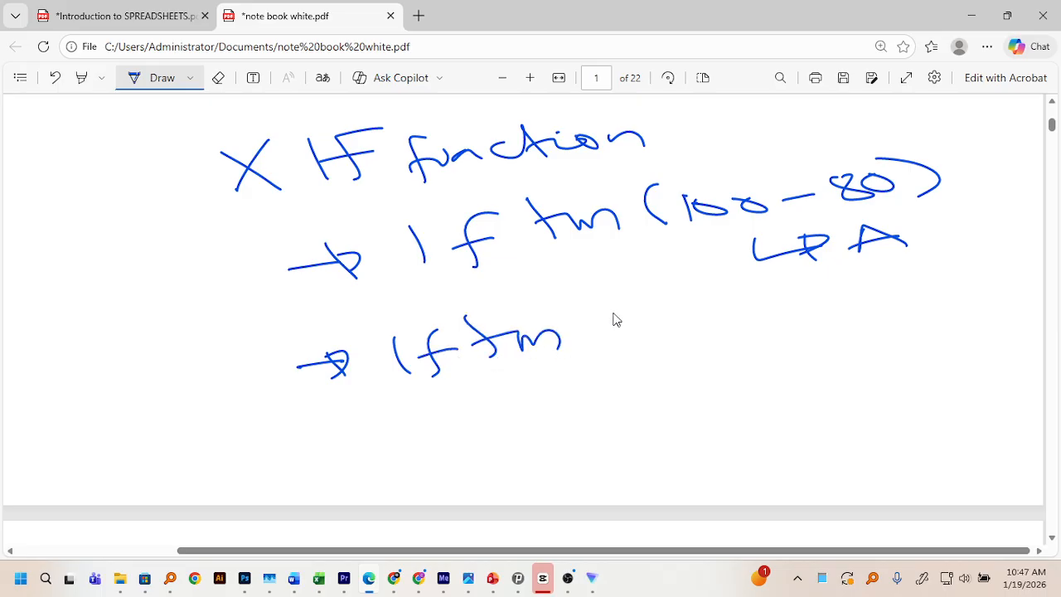
mouse_move(619, 296)
left_mouse_down()
mouse_move(605, 325)
mouse_move(622, 343)
mouse_move(637, 335)
left_mouse_up()
mouse_move(692, 308)
left_mouse_down()
mouse_move(704, 332)
mouse_move(750, 310)
mouse_move(823, 307)
mouse_move(848, 323)
mouse_move(918, 284)
mouse_move(895, 307)
left_mouse_up()
left_click_drag(935, 257, 945, 287)
mouse_move(935, 254)
left_mouse_down()
mouse_move(954, 269)
mouse_move(946, 285)
left_mouse_up()
Handwrite the third condition below: an arrow, "if tm (59 – 50)", and an arrow leading to C
mouse_move(312, 438)
left_mouse_down()
mouse_move(356, 431)
mouse_move(359, 448)
left_mouse_up()
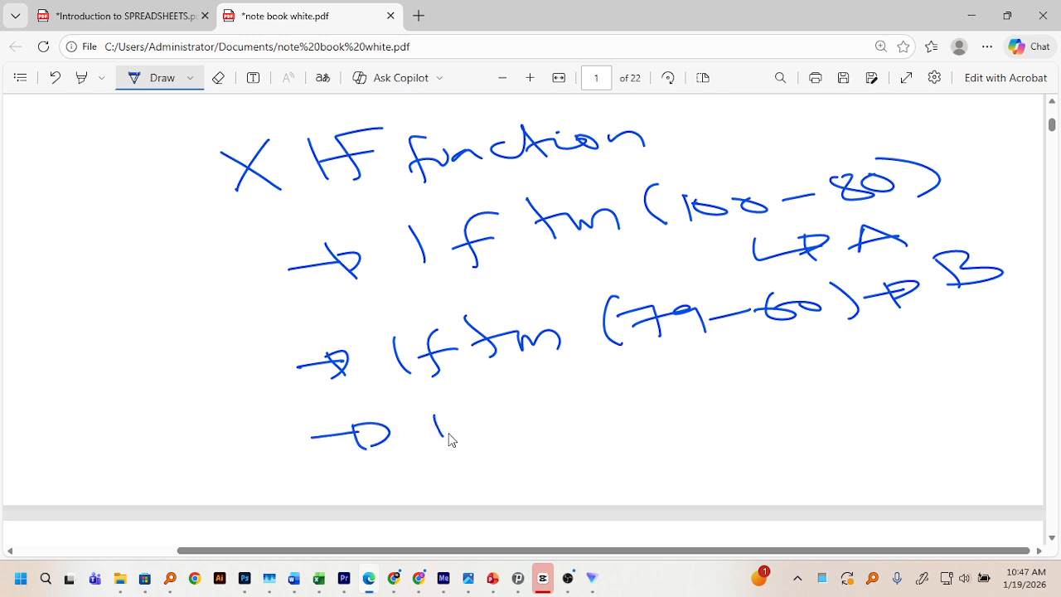
left_click_drag(496, 402, 498, 441)
mouse_move(474, 434)
left_mouse_down()
mouse_move(520, 417)
mouse_move(556, 424)
mouse_move(630, 407)
left_mouse_up()
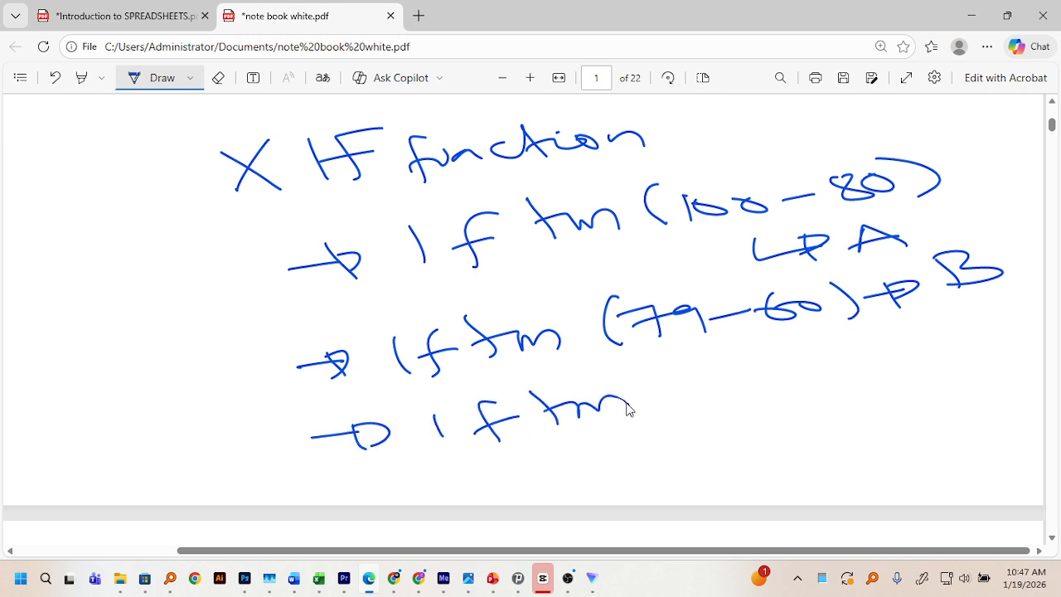
left_click_drag(663, 375, 690, 416)
left_click_drag(728, 375, 696, 398)
mouse_move(755, 371)
left_mouse_down()
mouse_move(762, 395)
mouse_move(808, 377)
mouse_move(829, 385)
mouse_move(876, 361)
mouse_move(893, 375)
mouse_move(966, 338)
mouse_move(949, 358)
left_mouse_up()
left_click_drag(1003, 313, 1036, 335)
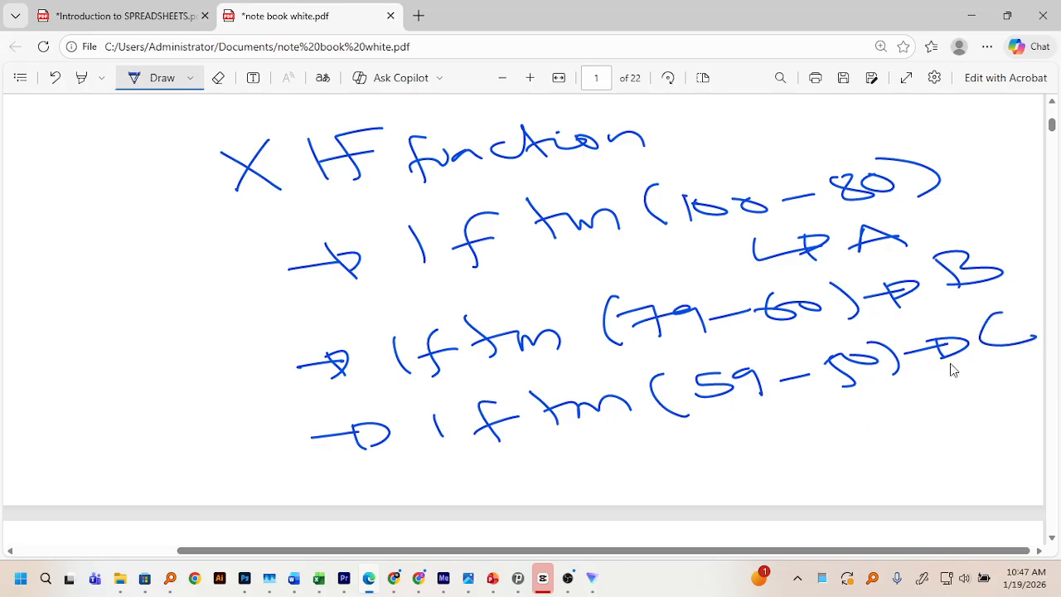
Handwrite the fourth condition below: an arrow, "if tm (49 – 0)", and an arrow leading to F
left_click_drag(448, 475, 508, 469)
left_click_drag(481, 464, 493, 486)
left_click_drag(557, 461, 548, 487)
mouse_move(601, 450)
left_mouse_down()
mouse_move(589, 452)
mouse_move(612, 489)
left_mouse_up()
mouse_move(570, 480)
left_mouse_down()
mouse_move(618, 465)
mouse_move(657, 472)
mouse_move(711, 447)
mouse_move(722, 464)
left_mouse_up()
mouse_move(784, 427)
left_mouse_down()
mouse_move(808, 441)
mouse_move(885, 424)
mouse_move(947, 423)
mouse_move(943, 433)
mouse_move(1013, 398)
mouse_move(990, 418)
left_mouse_up()
mouse_move(1019, 379)
left_mouse_down()
mouse_move(1000, 410)
mouse_move(1030, 394)
left_mouse_up()
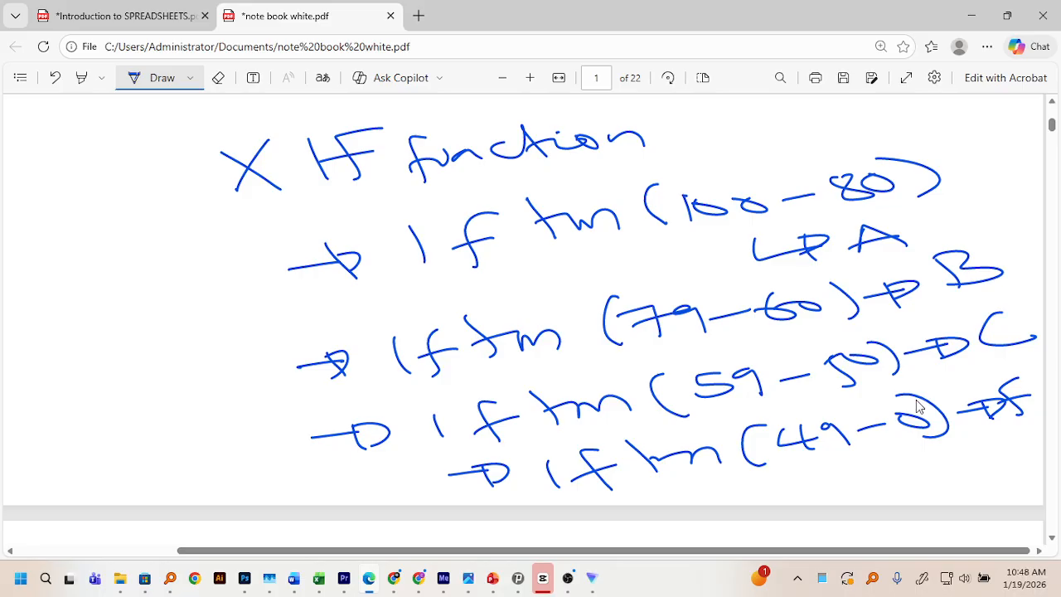
Start a new grade list on blank page 2 by handwriting "A – (80 to 100)"
scroll(237, 161, "down", 6)
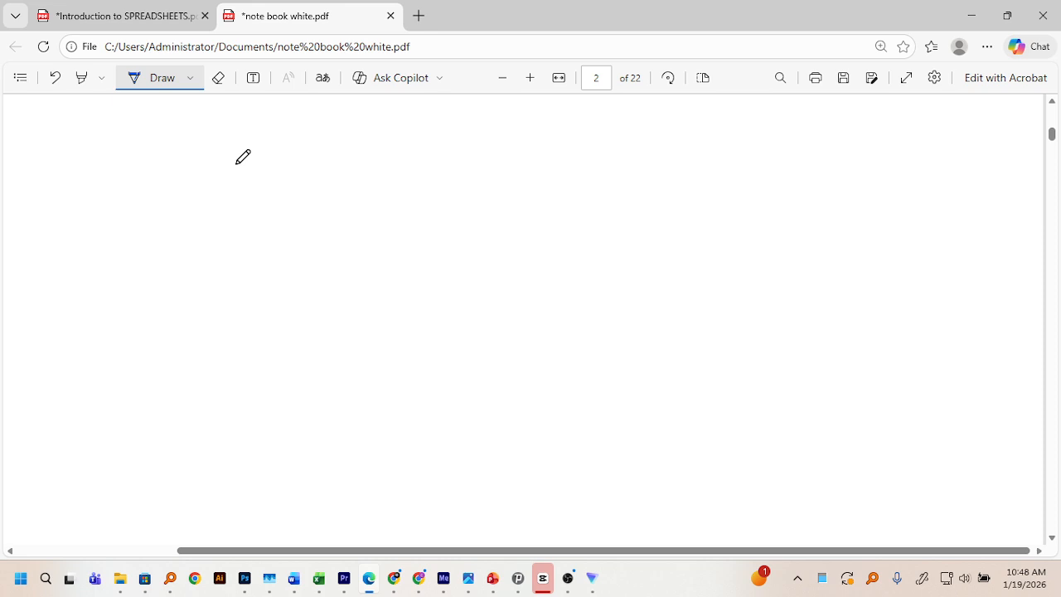
scroll(242, 156, "up", 1)
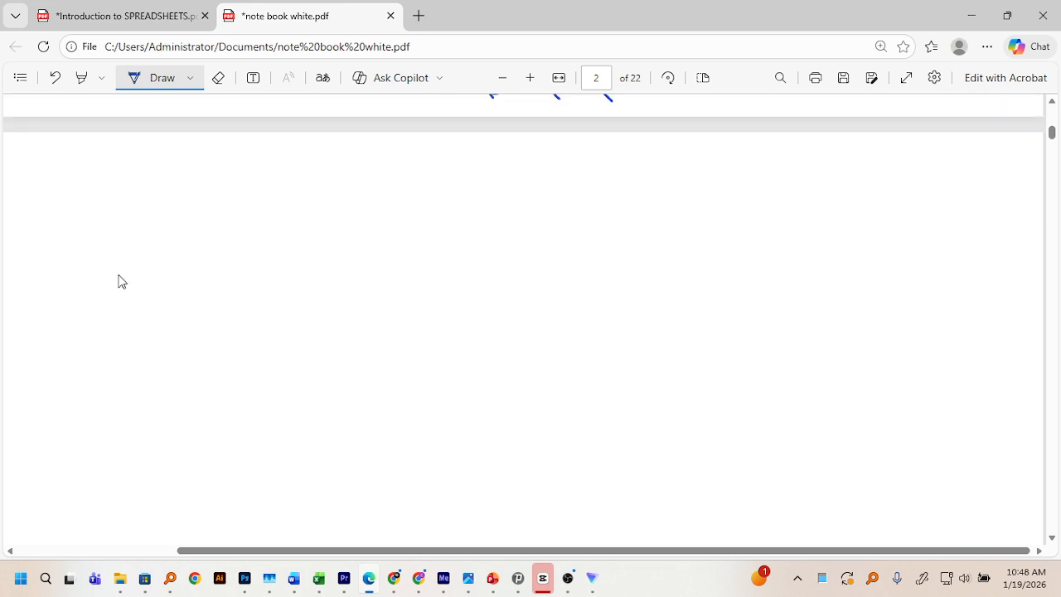
mouse_move(113, 202)
left_mouse_down()
mouse_move(127, 253)
mouse_move(124, 235)
mouse_move(192, 228)
left_mouse_up()
mouse_move(233, 195)
left_mouse_down()
mouse_move(227, 249)
mouse_move(226, 227)
mouse_move(396, 229)
left_mouse_up()
mouse_move(401, 218)
left_mouse_down()
mouse_move(419, 232)
mouse_move(422, 219)
left_mouse_up()
left_click_drag(404, 198, 439, 235)
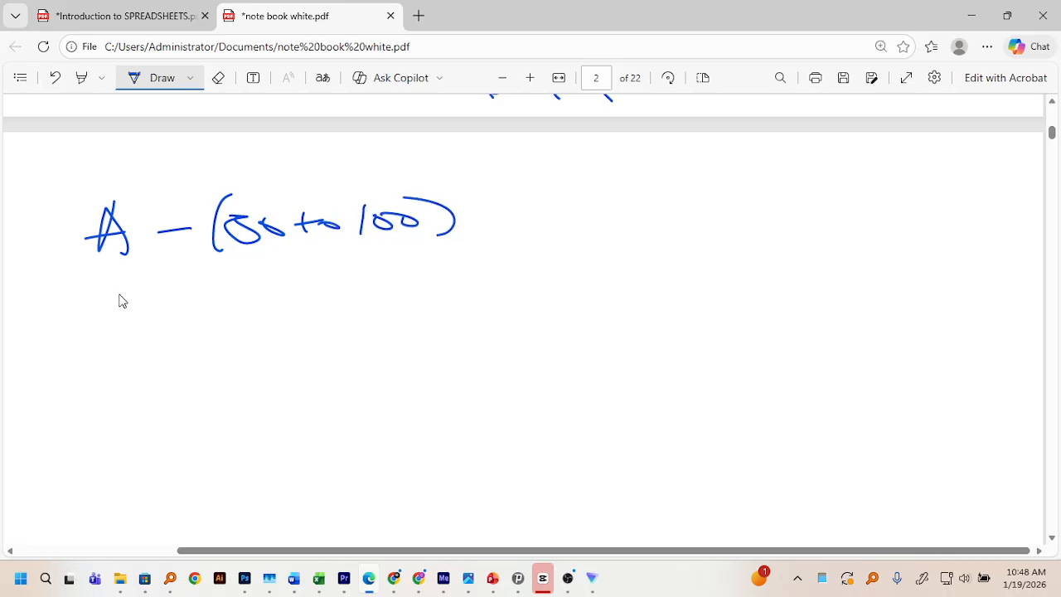
Handwrite the row "B – (79 to 60)" below the A row on page 2
mouse_move(111, 290)
left_mouse_down()
mouse_move(112, 325)
mouse_move(99, 323)
left_mouse_up()
left_click_drag(189, 302, 226, 296)
mouse_move(263, 262)
left_mouse_down()
mouse_move(268, 307)
mouse_move(304, 305)
mouse_move(335, 285)
mouse_move(356, 302)
mouse_move(453, 277)
left_mouse_up()
mouse_move(387, 275)
left_mouse_down()
mouse_move(383, 300)
mouse_move(400, 290)
left_mouse_up()
left_click_drag(461, 260, 482, 290)
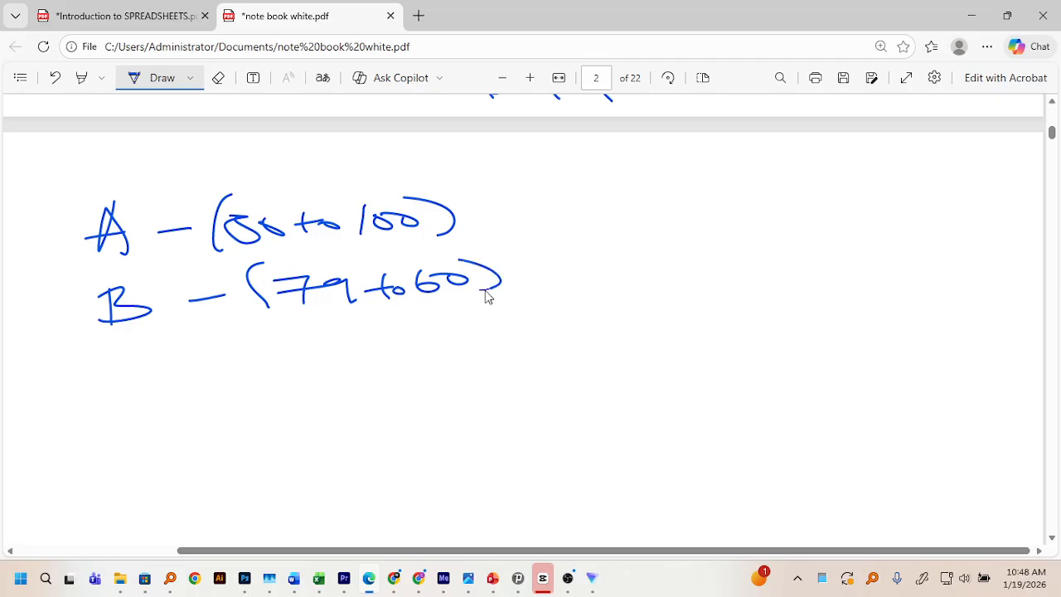
Handwrite the row "C – (59 to 50)" below the B row on page 2
mouse_move(141, 350)
left_mouse_down()
mouse_move(133, 386)
mouse_move(213, 364)
left_mouse_up()
mouse_move(257, 334)
left_mouse_down()
mouse_move(270, 373)
mouse_move(279, 356)
mouse_move(281, 371)
left_mouse_up()
mouse_move(278, 339)
left_mouse_down()
mouse_move(353, 369)
mouse_move(368, 358)
left_mouse_up()
left_click_drag(369, 338, 424, 347)
mouse_move(436, 327)
left_mouse_down()
mouse_move(486, 335)
mouse_move(517, 355)
left_mouse_up()
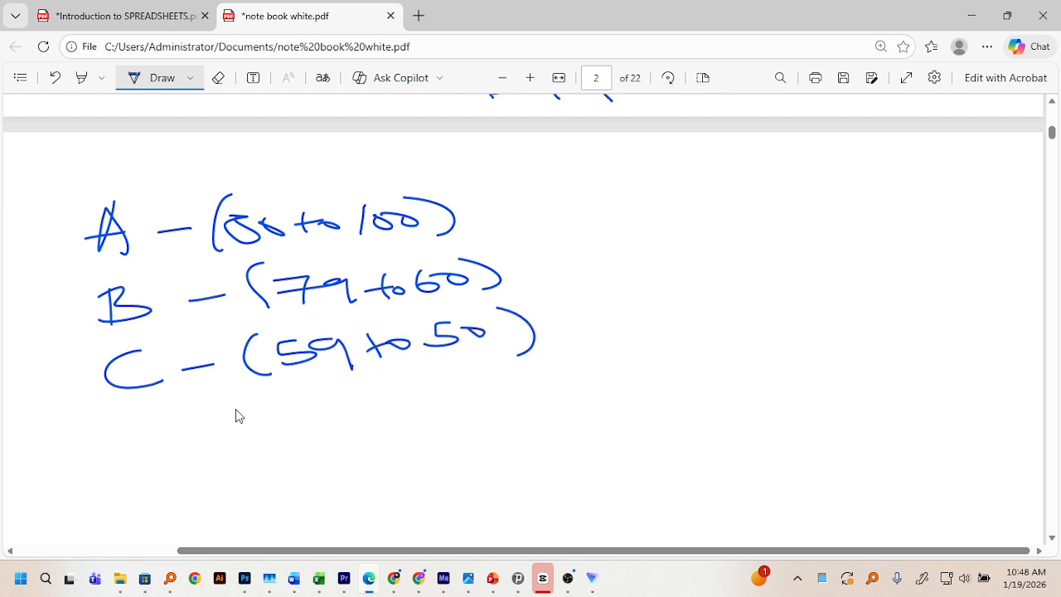
Handwrite the row "F – (49 to 0" below the C row on page 2
mouse_move(130, 425)
left_mouse_down()
mouse_move(116, 468)
mouse_move(132, 444)
mouse_move(221, 434)
left_mouse_up()
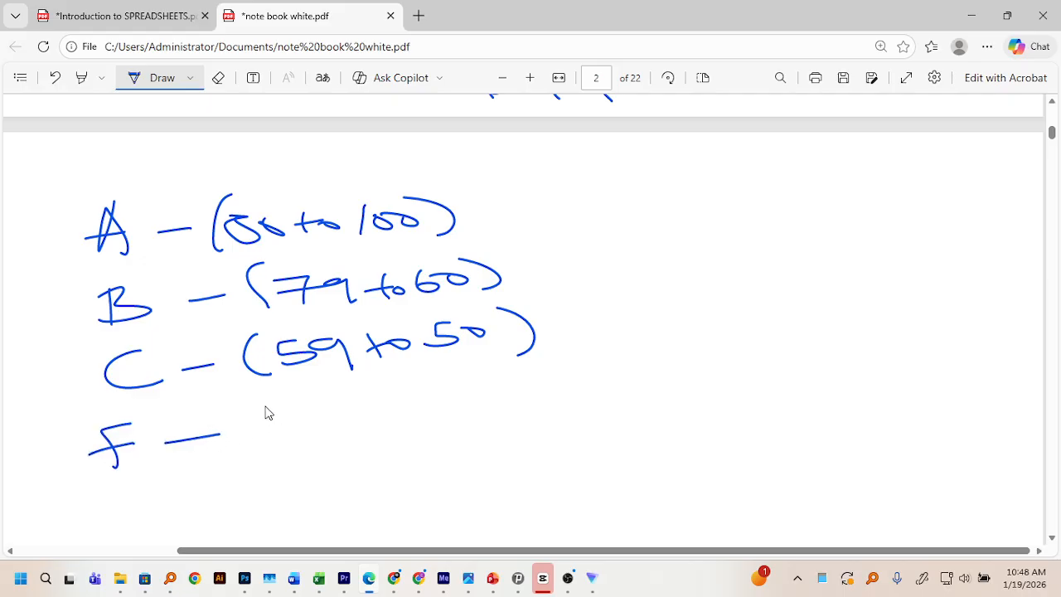
left_click_drag(274, 404, 285, 447)
left_click_drag(308, 412, 336, 423)
left_click_drag(307, 414, 309, 434)
left_click_drag(362, 415, 365, 436)
left_click_drag(393, 399, 405, 422)
mouse_move(389, 413)
left_mouse_down()
mouse_move(467, 409)
mouse_move(453, 403)
left_mouse_up()
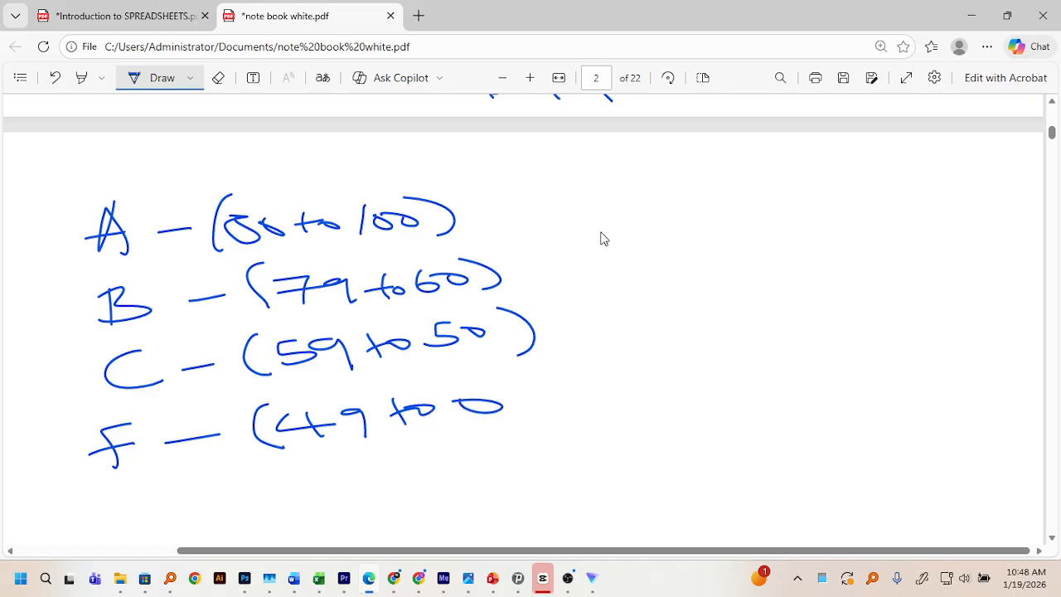
Draw a vertical divider beside the grade list with an arrow crossing it from the A row, and write "If" after the arrow
mouse_move(540, 173)
left_mouse_down()
mouse_move(580, 243)
mouse_move(623, 470)
left_mouse_up()
mouse_move(502, 209)
left_mouse_down()
mouse_move(638, 202)
mouse_move(635, 220)
left_mouse_up()
left_click_drag(647, 212, 648, 226)
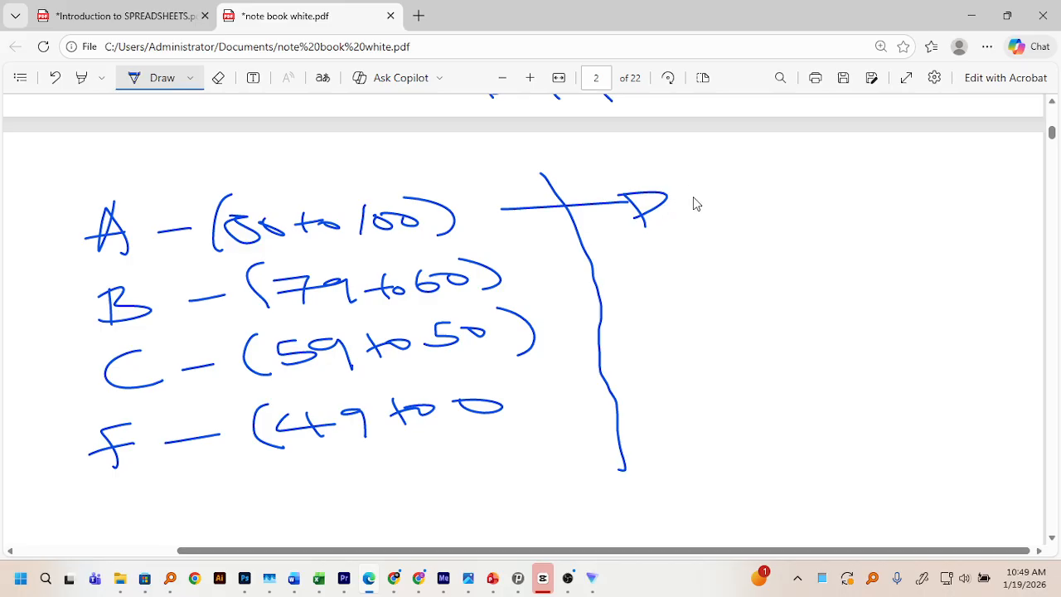
left_click_drag(683, 173, 688, 202)
mouse_move(731, 172)
left_mouse_down()
mouse_move(718, 218)
mouse_move(728, 200)
left_mouse_up()
Switch to the Book2 workbook in Excel, check the cell reference of the first student's total mark, and return to the PDF notes
mouse_move(321, 582)
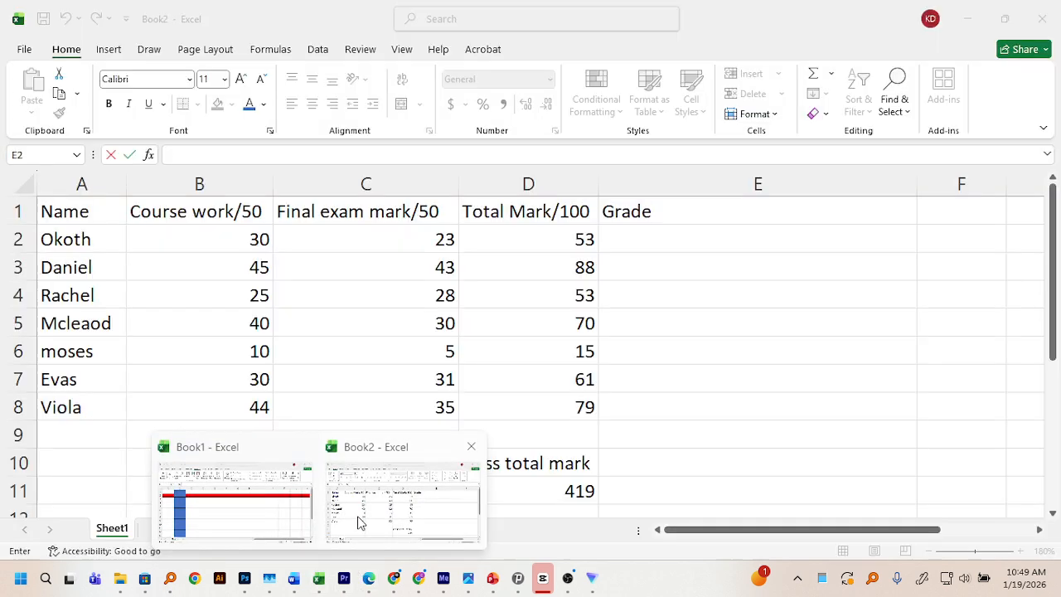
left_click(359, 524)
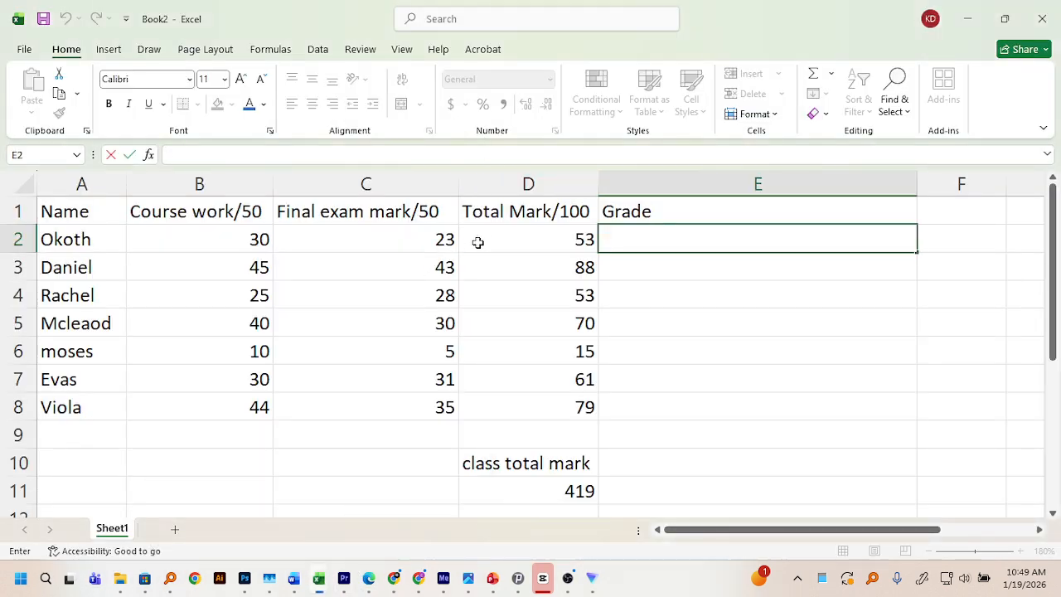
left_click(492, 238)
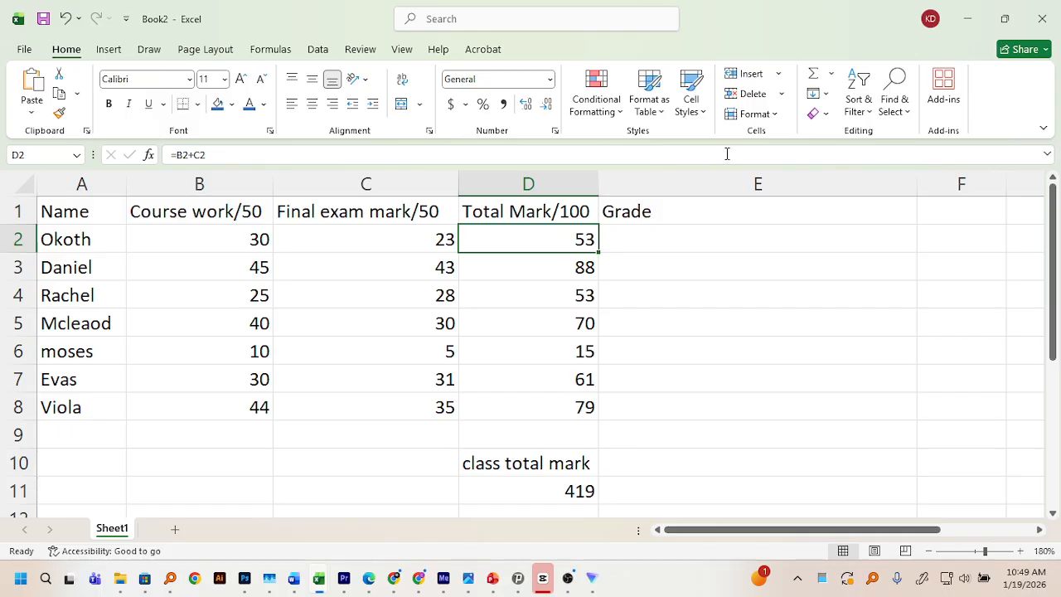
left_click(968, 23)
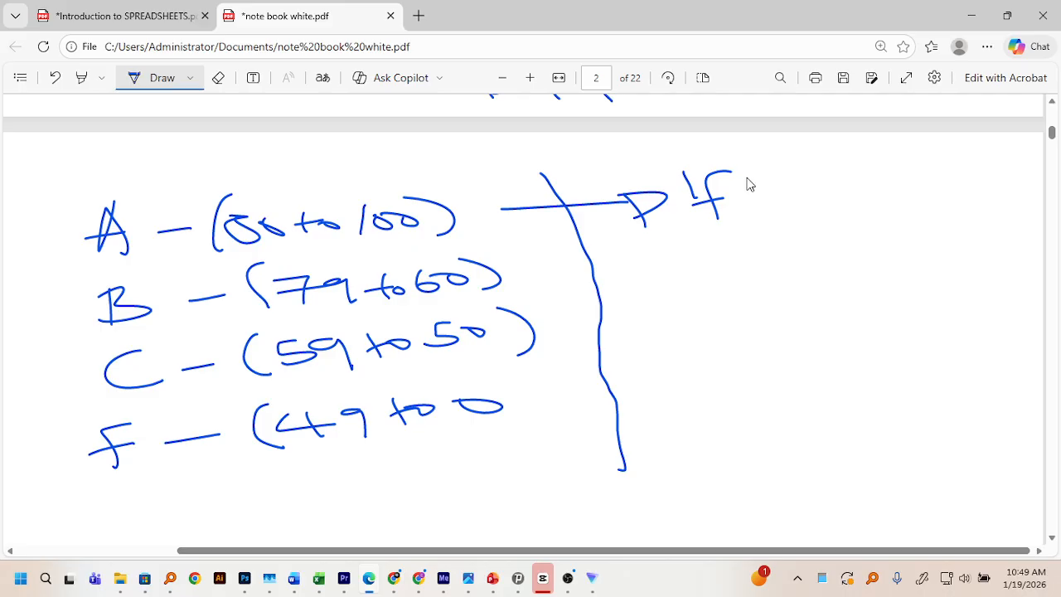
Complete the first condition beside the divider by handwriting "D2 (100 to 80) = A" after "If"
mouse_move(746, 176)
left_mouse_down()
mouse_move(760, 209)
mouse_move(750, 212)
left_mouse_up()
left_click_drag(791, 184, 835, 200)
mouse_move(870, 168)
left_mouse_down()
mouse_move(869, 202)
mouse_move(896, 182)
mouse_move(938, 192)
mouse_move(971, 178)
mouse_move(995, 190)
mouse_move(1005, 166)
mouse_move(1035, 177)
left_mouse_up()
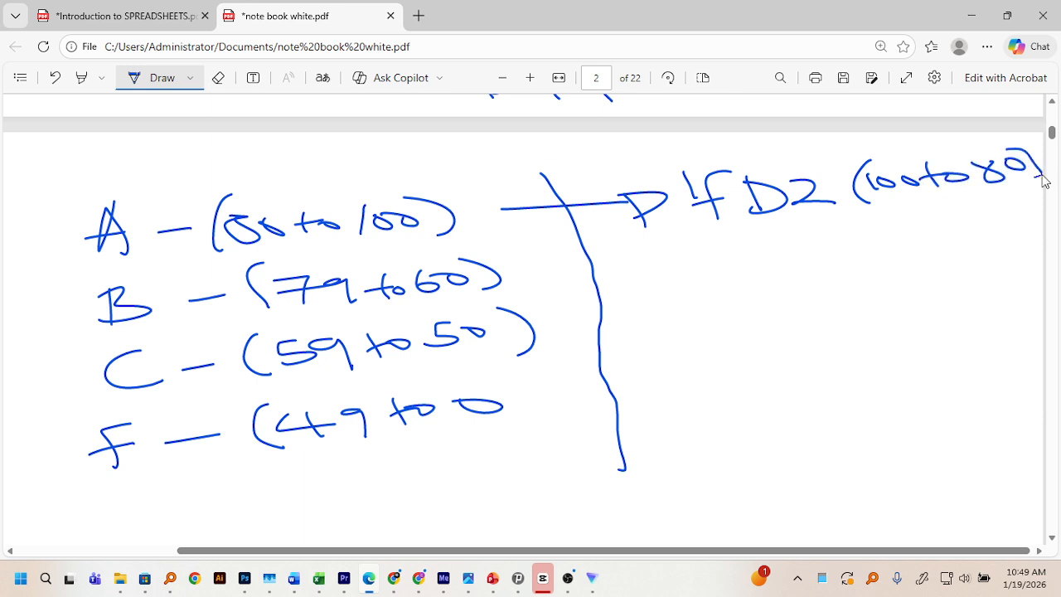
mouse_move(777, 231)
left_mouse_down()
mouse_move(799, 228)
mouse_move(799, 240)
left_mouse_up()
mouse_move(825, 220)
left_mouse_down()
mouse_move(820, 248)
mouse_move(847, 233)
left_mouse_up()
Handwrite the second condition "If D2 (79 to 60) = B" below the first one beside the divider
left_click_drag(704, 286, 704, 312)
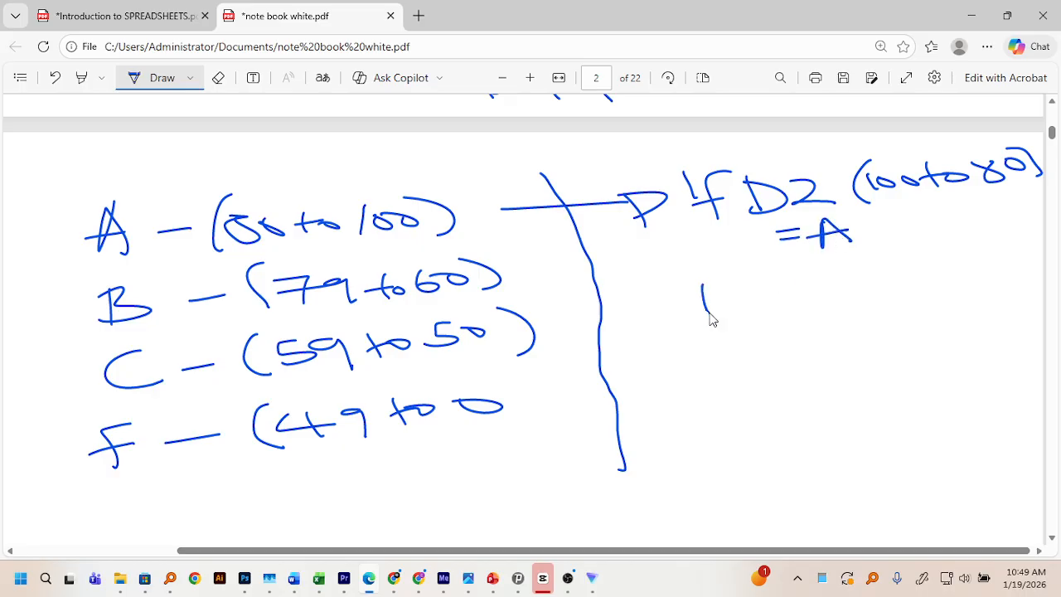
mouse_move(741, 279)
left_mouse_down()
mouse_move(712, 316)
mouse_move(749, 297)
left_mouse_up()
left_click_drag(762, 281, 766, 302)
mouse_move(799, 279)
left_mouse_down()
mouse_move(815, 295)
mouse_move(831, 288)
left_mouse_up()
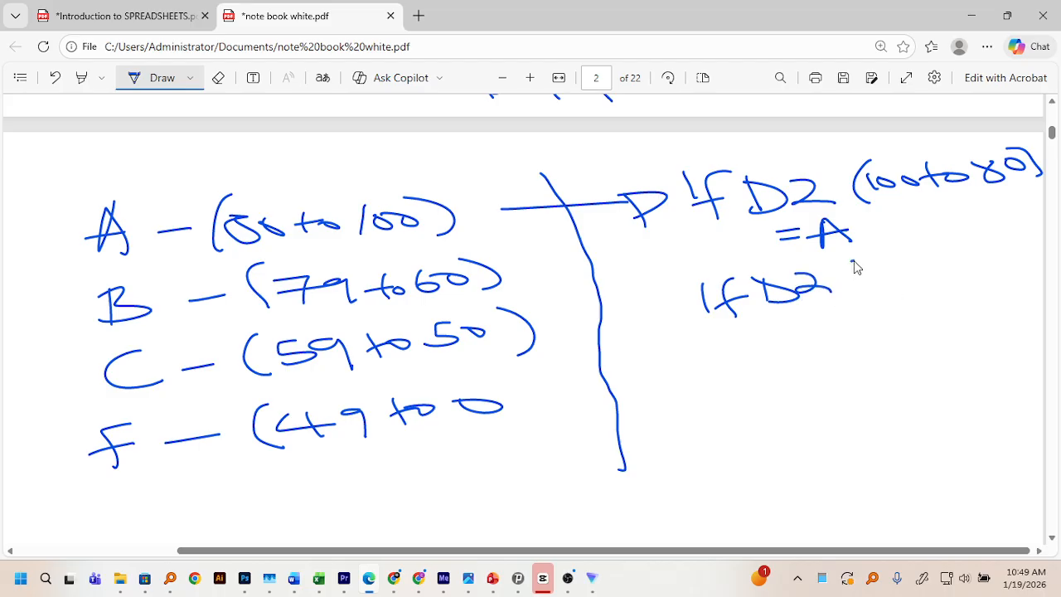
mouse_move(854, 261)
left_mouse_down()
mouse_move(862, 291)
mouse_move(908, 289)
mouse_move(928, 265)
mouse_move(993, 264)
left_mouse_up()
left_click_drag(986, 240, 1007, 268)
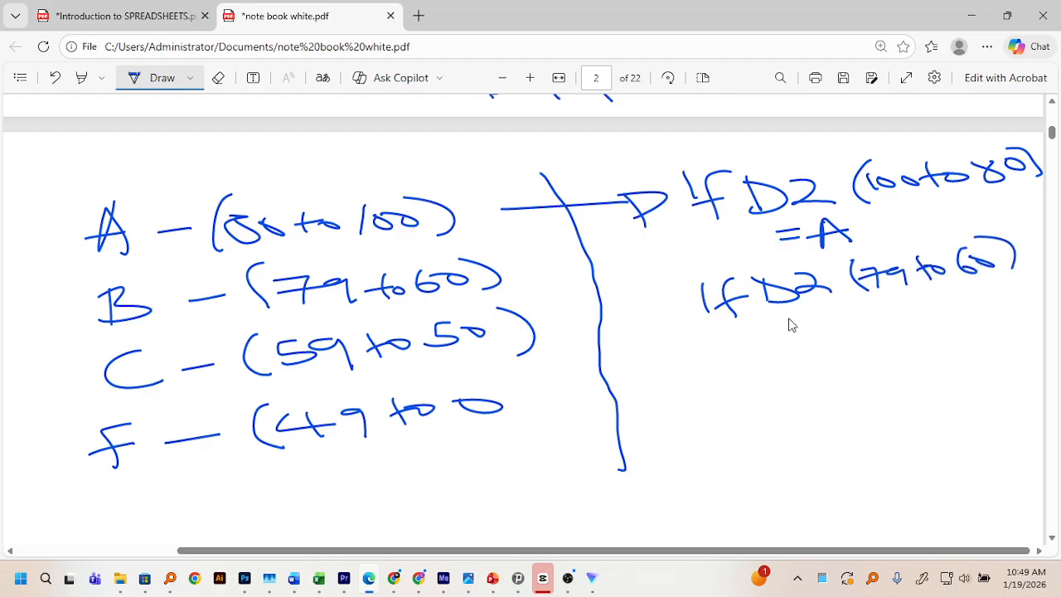
left_click_drag(826, 314, 857, 308)
left_click_drag(827, 322, 862, 316)
left_click_drag(883, 305, 880, 318)
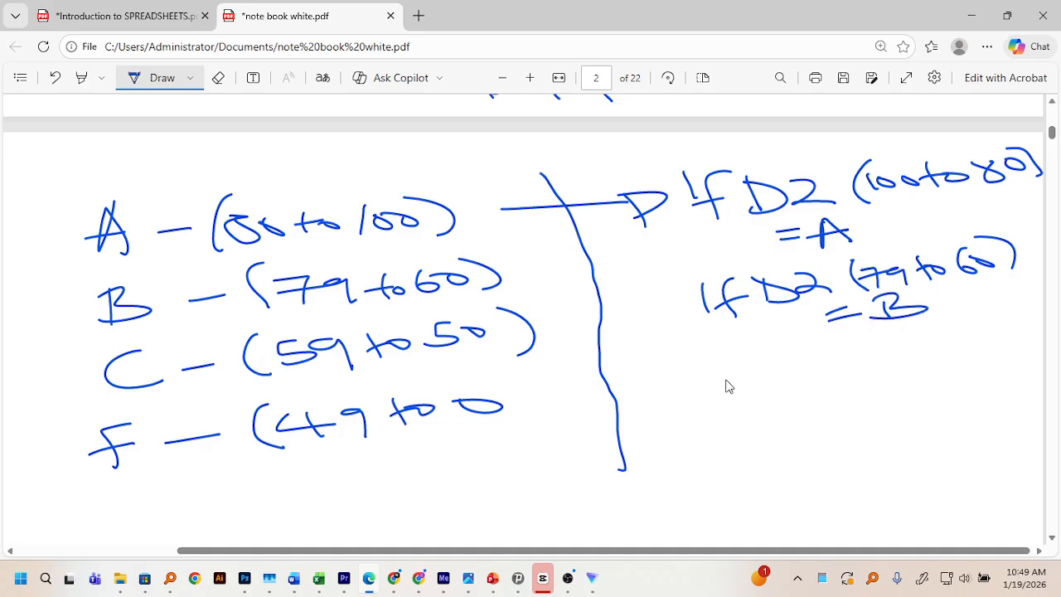
Handwrite the third condition "If D2 (59 to 50)" with the grade C beneath its range
mouse_move(709, 362)
left_mouse_down()
mouse_move(713, 388)
mouse_move(751, 358)
mouse_move(757, 373)
mouse_move(781, 375)
left_mouse_up()
left_click_drag(801, 348, 861, 360)
left_click_drag(885, 342, 925, 348)
mouse_move(931, 328)
left_mouse_down()
mouse_move(947, 352)
mouse_move(967, 333)
left_mouse_up()
mouse_move(983, 326)
left_mouse_down()
mouse_move(991, 339)
mouse_move(1021, 323)
mouse_move(1032, 335)
left_mouse_up()
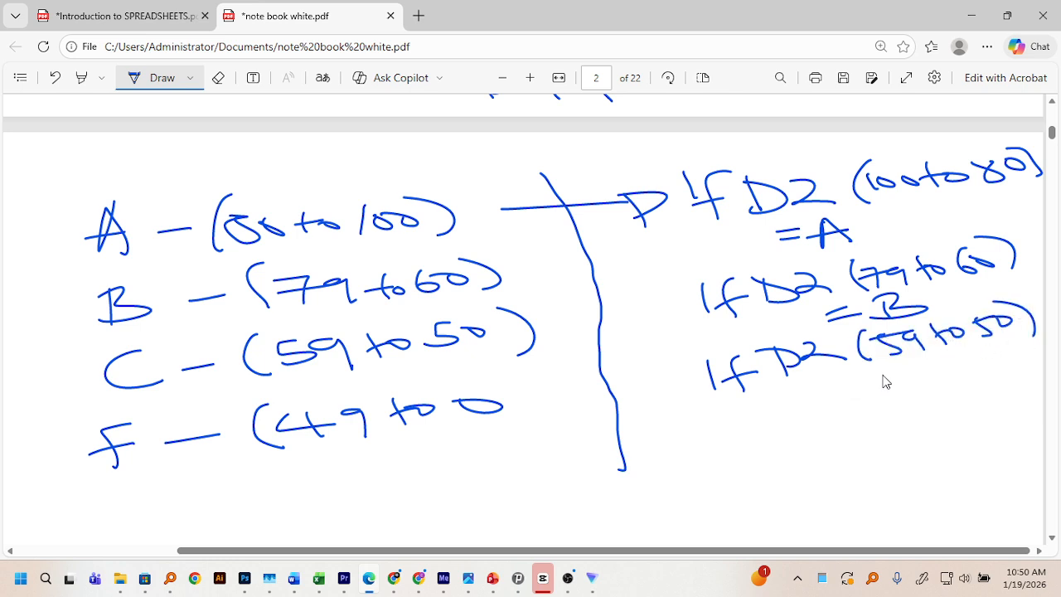
left_click_drag(896, 372, 920, 378)
Handwrite the fourth condition "If D2 (49 to 0)" with the grade F beneath, and group the B, C and F conditions with a curly brace
left_click_drag(724, 419, 727, 451)
left_click_drag(768, 421, 733, 456)
mouse_move(734, 446)
left_mouse_down()
mouse_move(779, 434)
mouse_move(800, 447)
left_mouse_up()
left_click_drag(782, 421, 798, 443)
left_click_drag(834, 412, 890, 425)
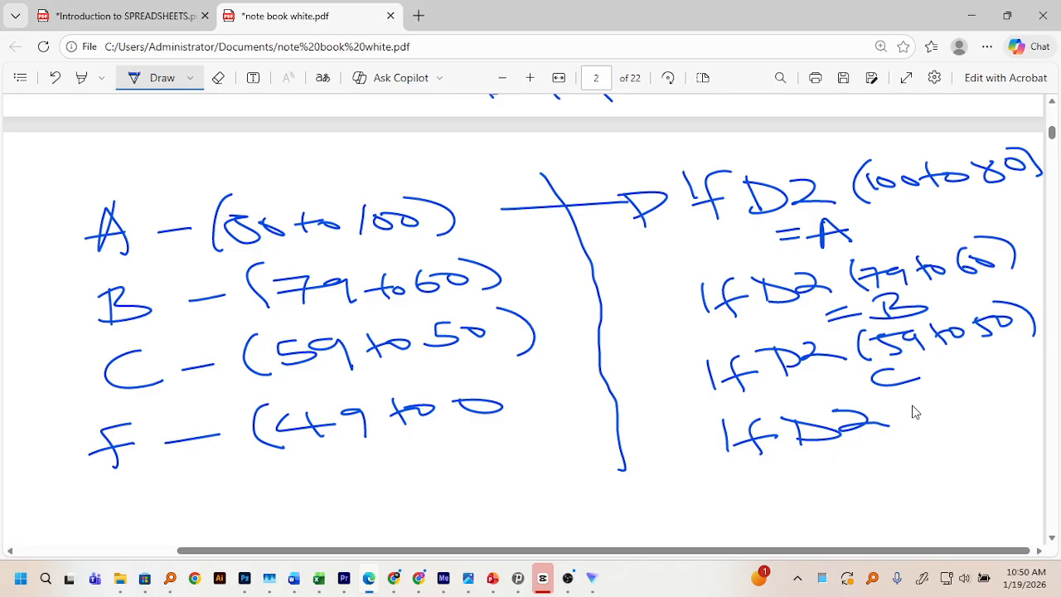
mouse_move(911, 396)
left_mouse_down()
mouse_move(918, 422)
mouse_move(935, 406)
mouse_move(987, 411)
mouse_move(1010, 397)
left_mouse_up()
left_click_drag(995, 377, 1032, 408)
mouse_move(903, 442)
left_mouse_down()
mouse_move(905, 460)
mouse_move(933, 431)
mouse_move(940, 441)
left_mouse_up()
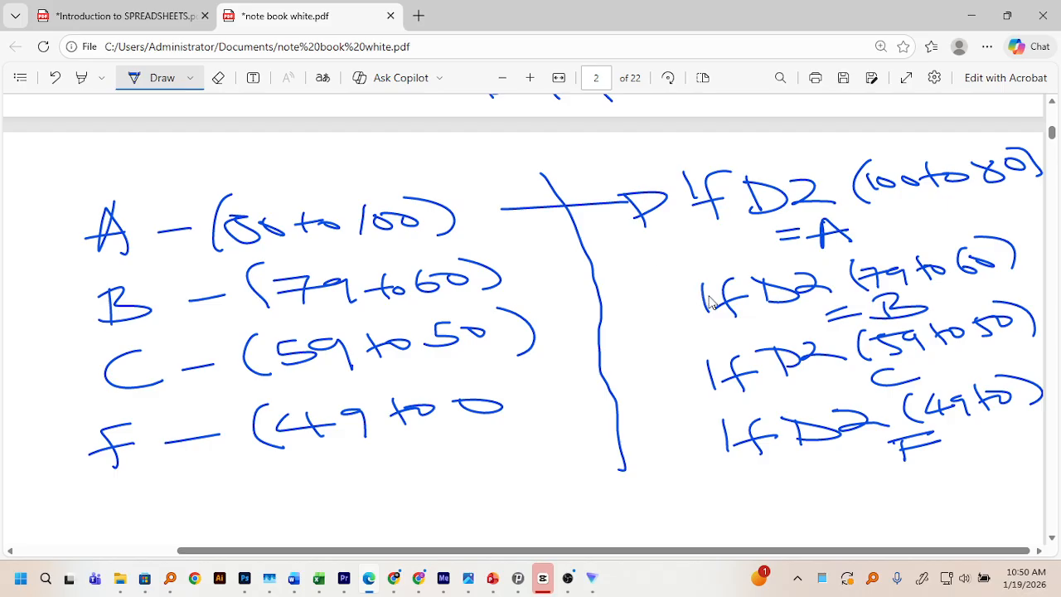
mouse_move(686, 298)
left_mouse_down()
mouse_move(627, 402)
mouse_move(709, 452)
left_mouse_up()
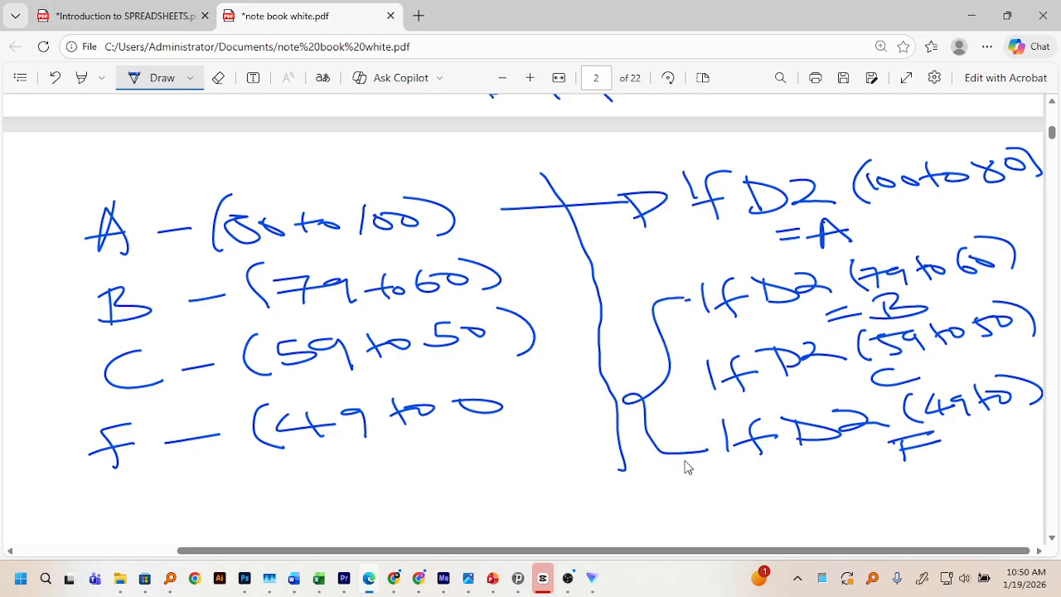
Handwrite "If function" below the braced conditions and underline the word "function"
mouse_move(611, 494)
left_mouse_down()
mouse_move(639, 522)
mouse_move(668, 509)
mouse_move(678, 521)
mouse_move(883, 501)
left_mouse_up()
left_click_drag(893, 503, 775, 531)
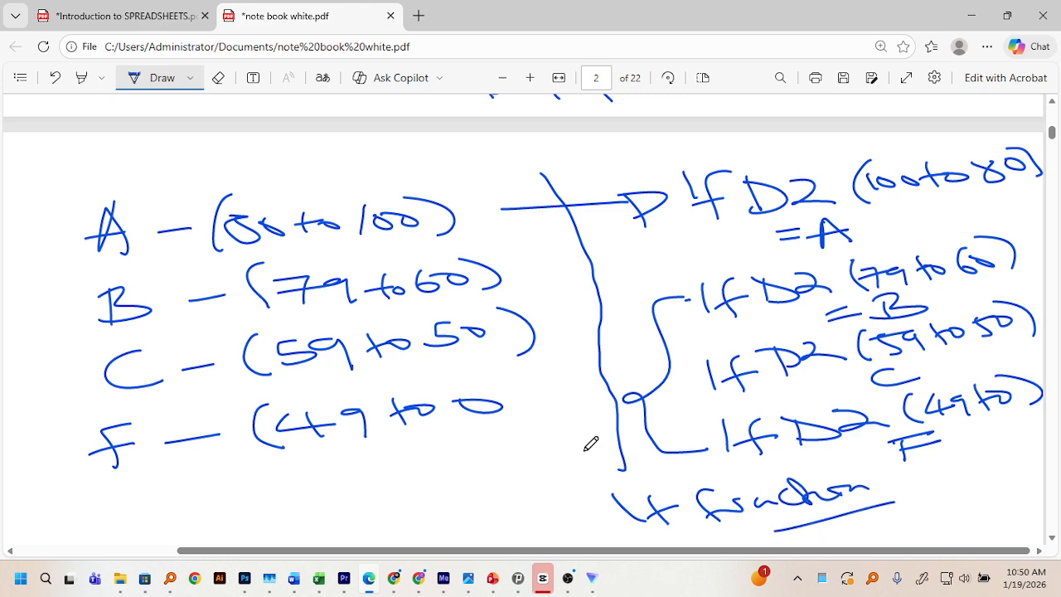
Switch to the Book2 workbook in Excel and widen column E to make room for a long Grade formula
mouse_move(321, 580)
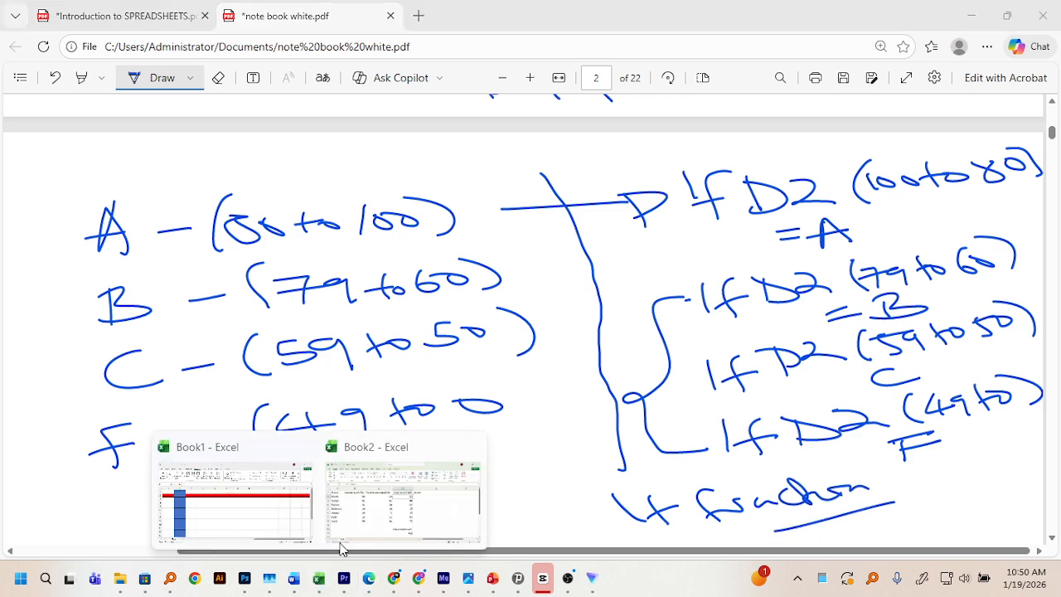
left_click(345, 543)
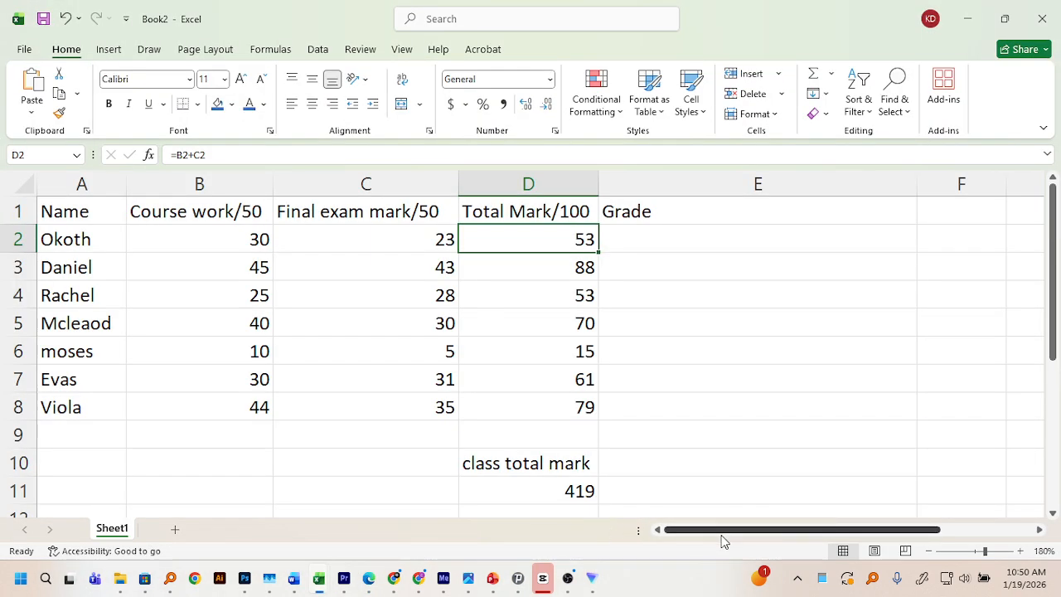
left_click_drag(722, 534, 876, 516)
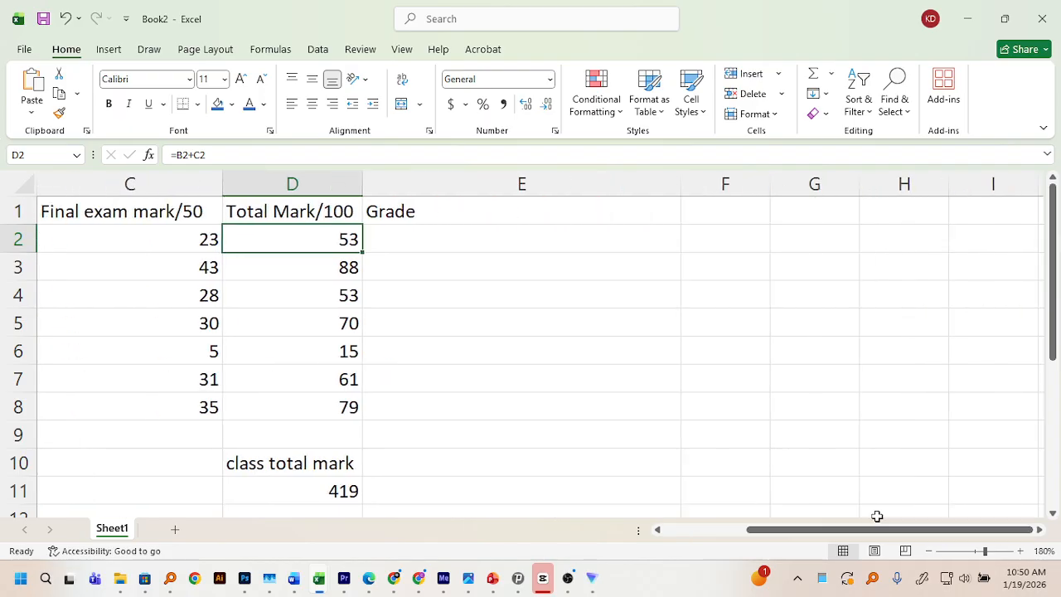
left_click_drag(680, 179, 1053, 197)
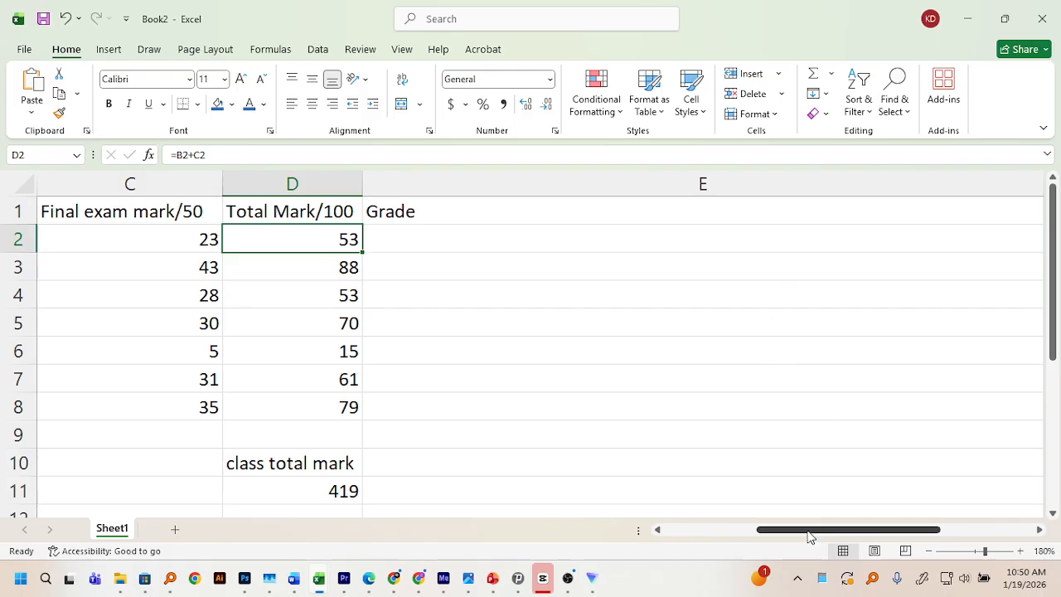
left_click_drag(810, 533, 857, 533)
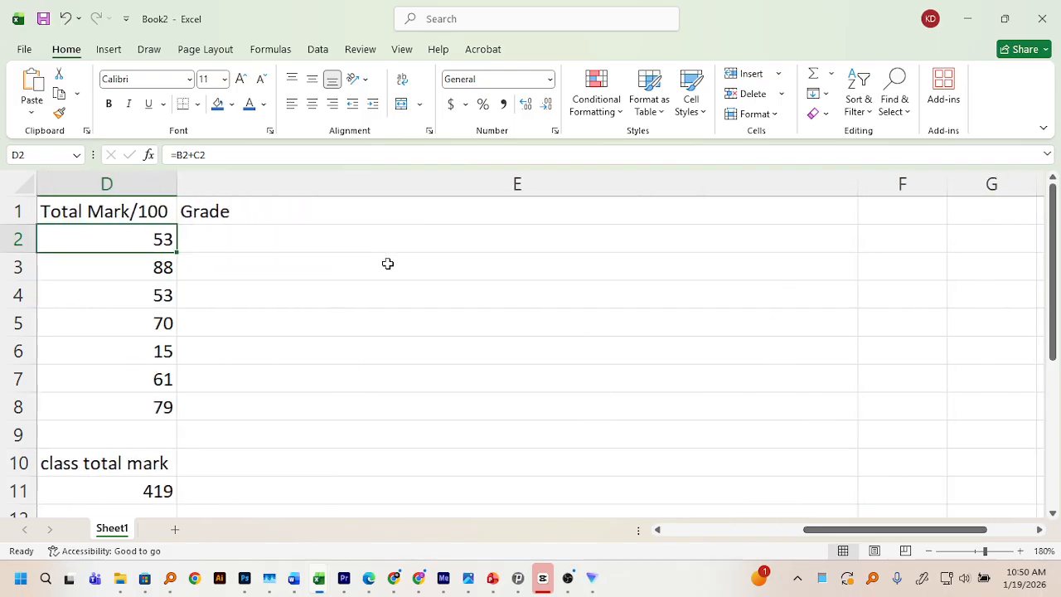
Start an IF function in cell E2, the first cell under the Grade heading
left_click(367, 234)
double_click(368, 234)
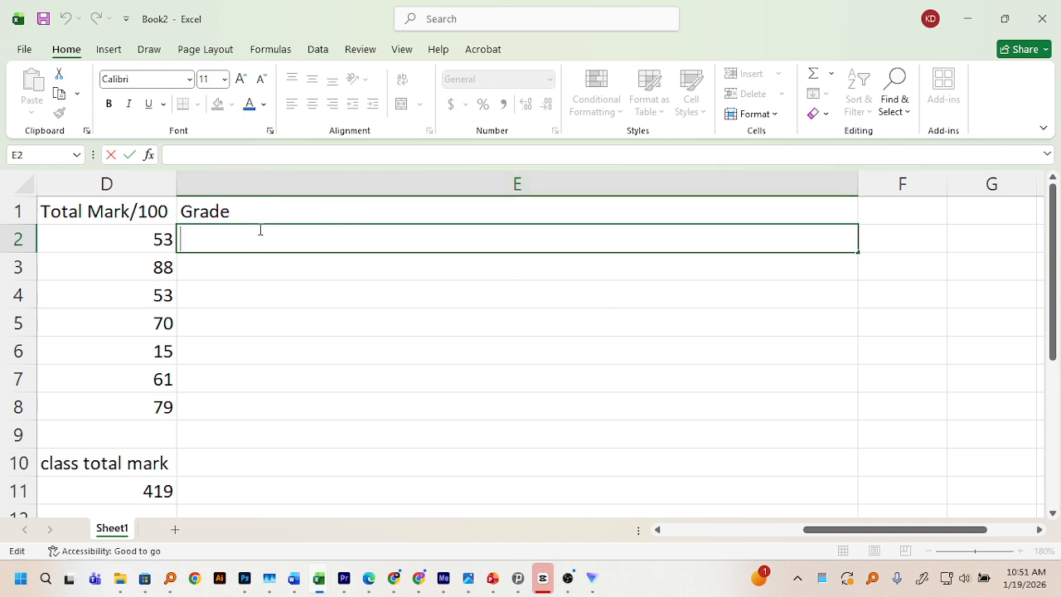
type("=")
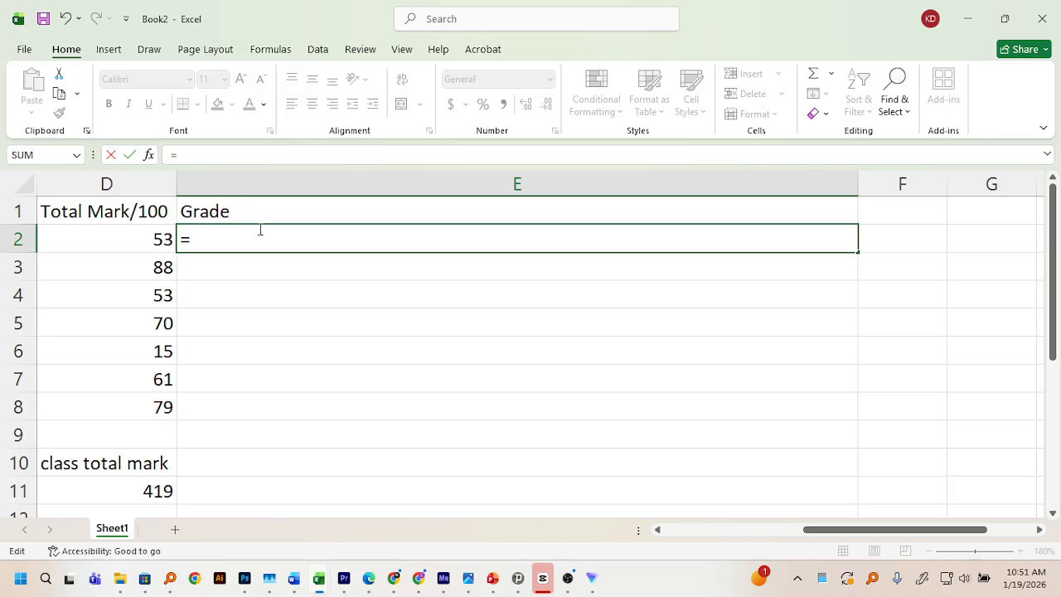
type("IF")
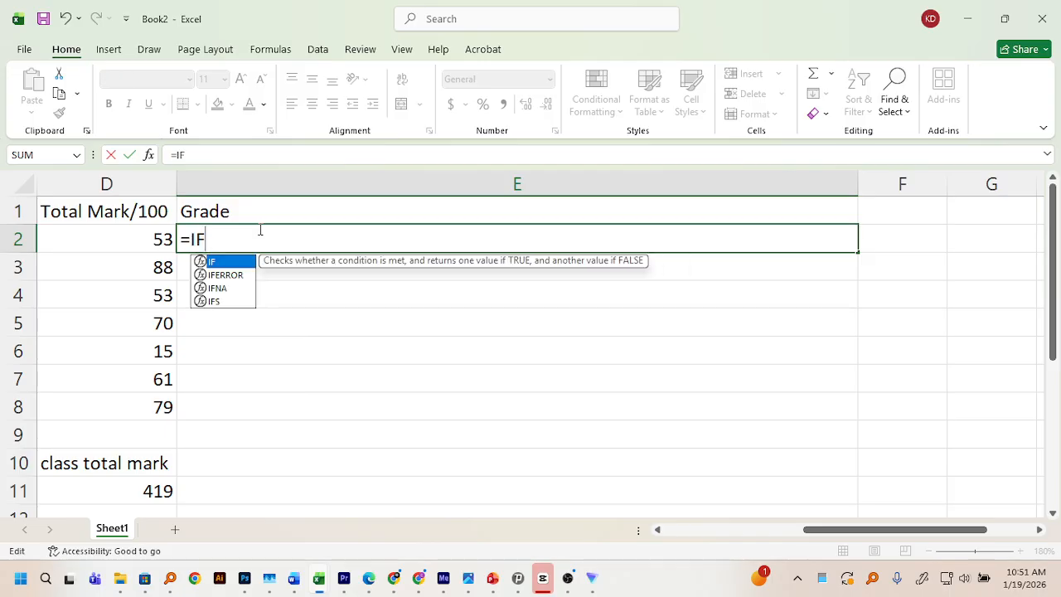
double_click(229, 264)
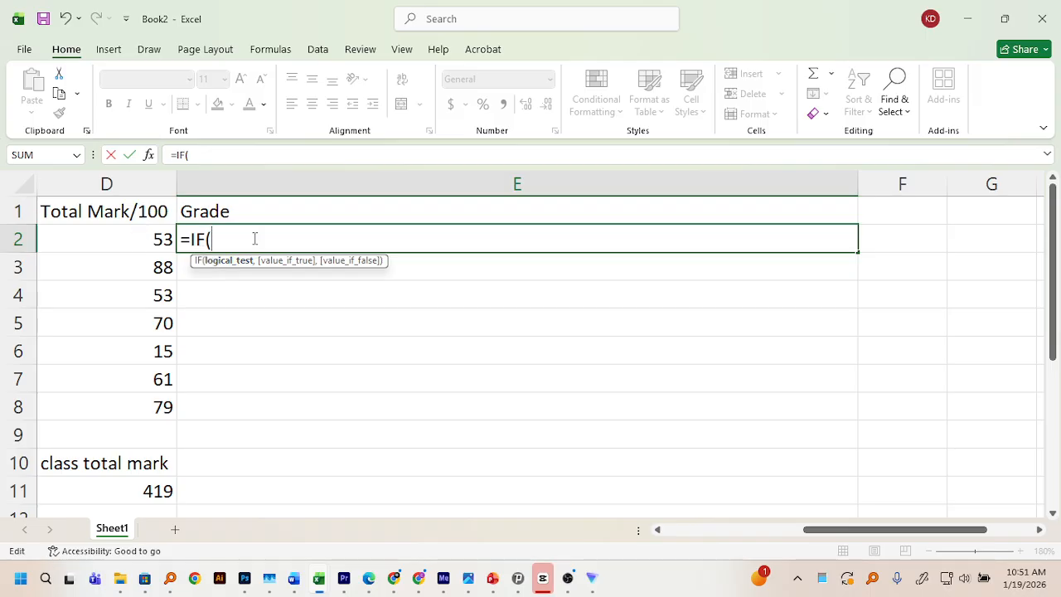
Enter D2>=80 as the logical test and "A" as the value if true, followed by a comma
type("D3")
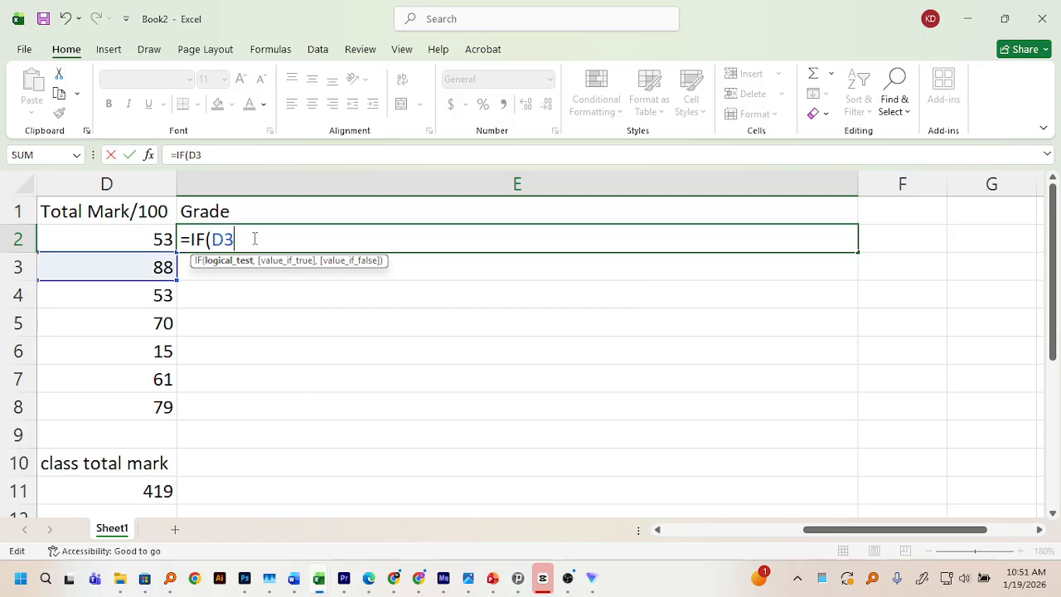
key("BackSpace")
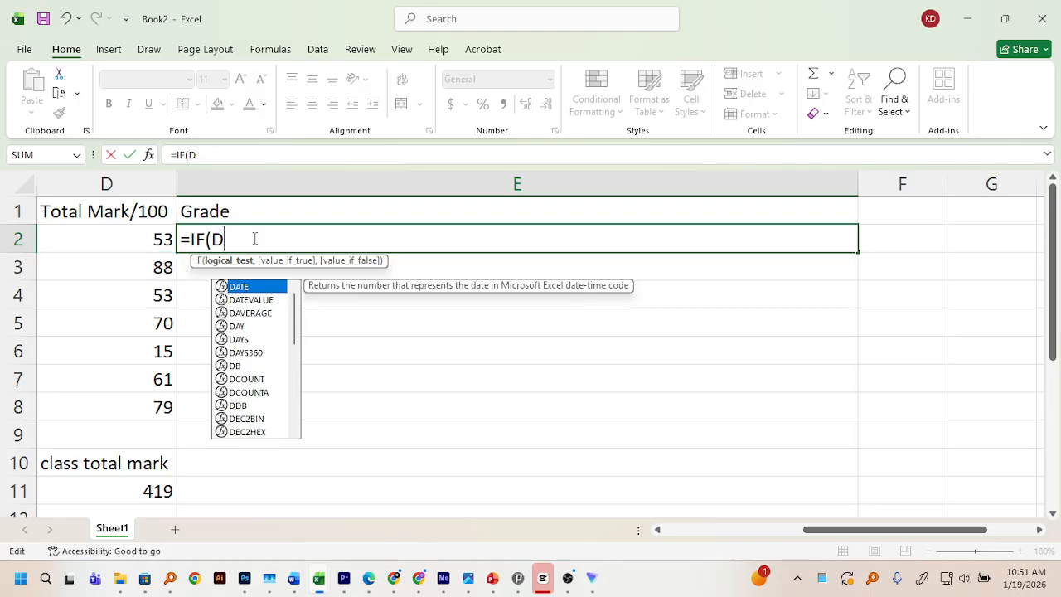
type("2")
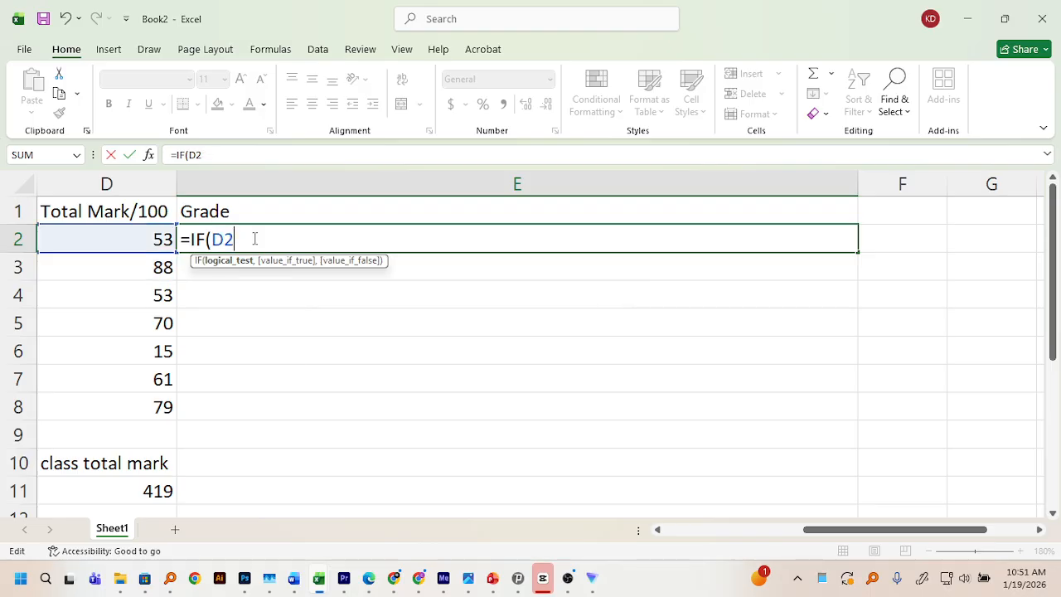
type(">")
key("BackSpace")
type("=80,")
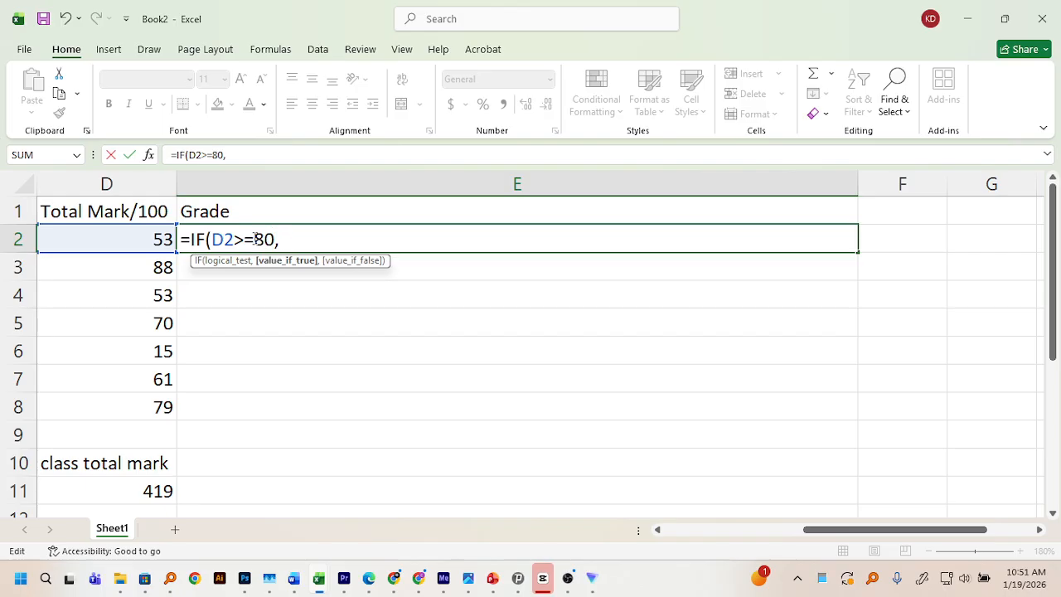
type("\"\"")
type("A")
type(",")
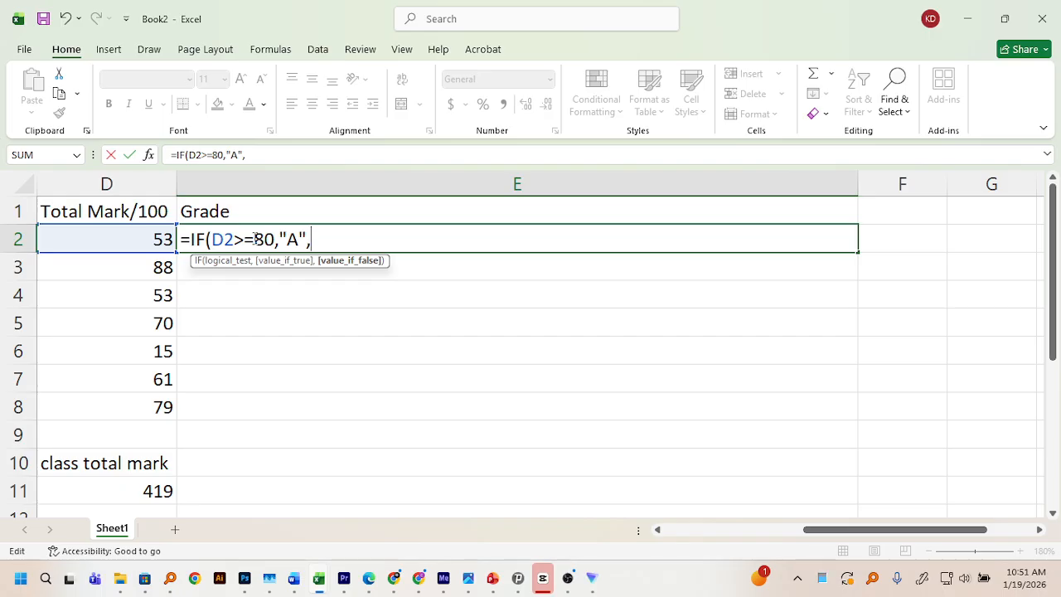
Nest a second IF testing D2>=60 with the result "B", and open a third nested IF after it
type("IF(")
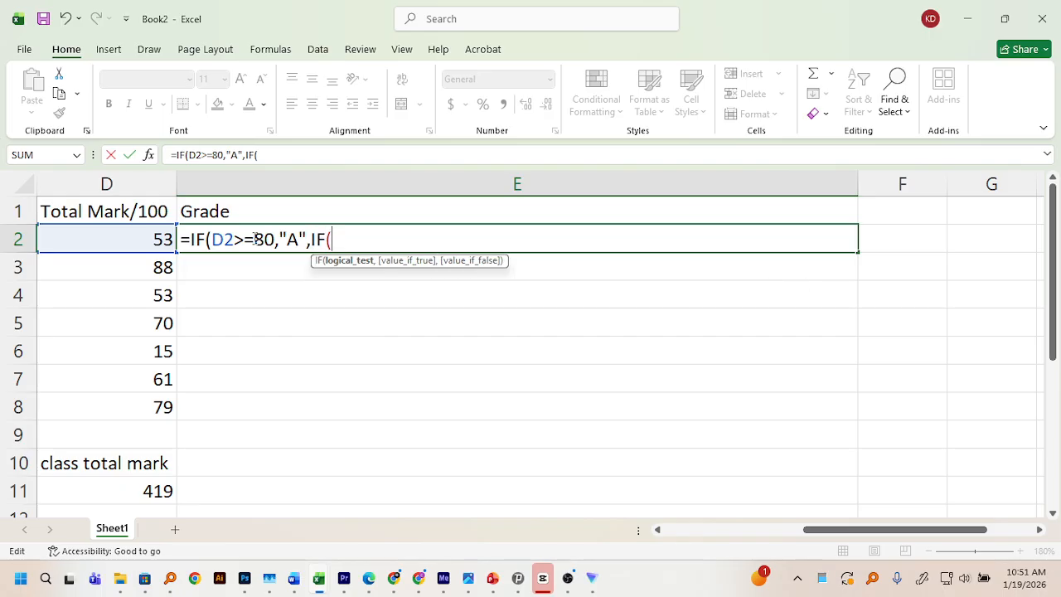
type("D2")
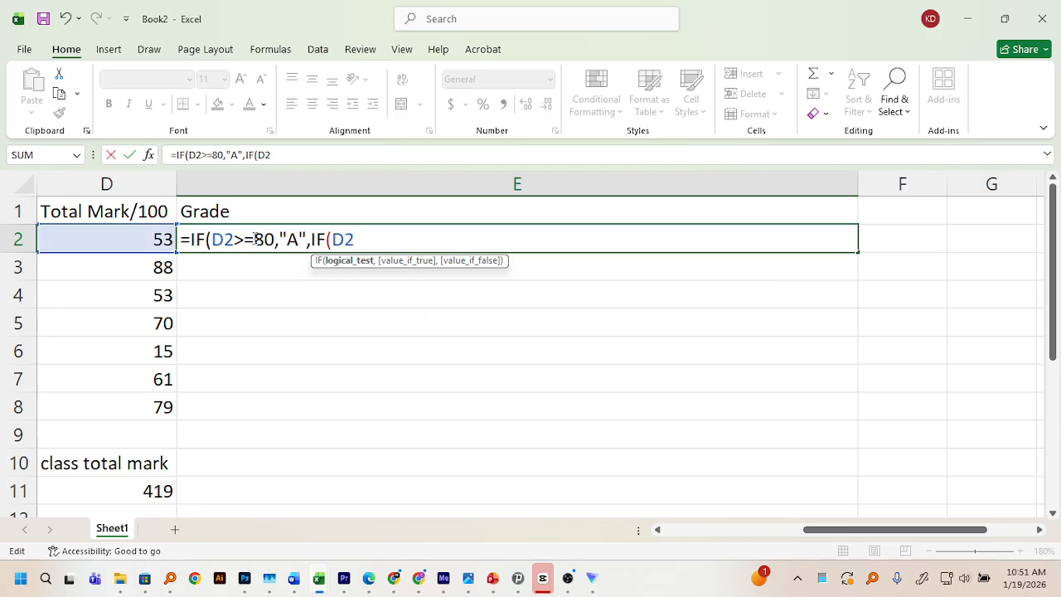
type(">=")
type("60,\"")
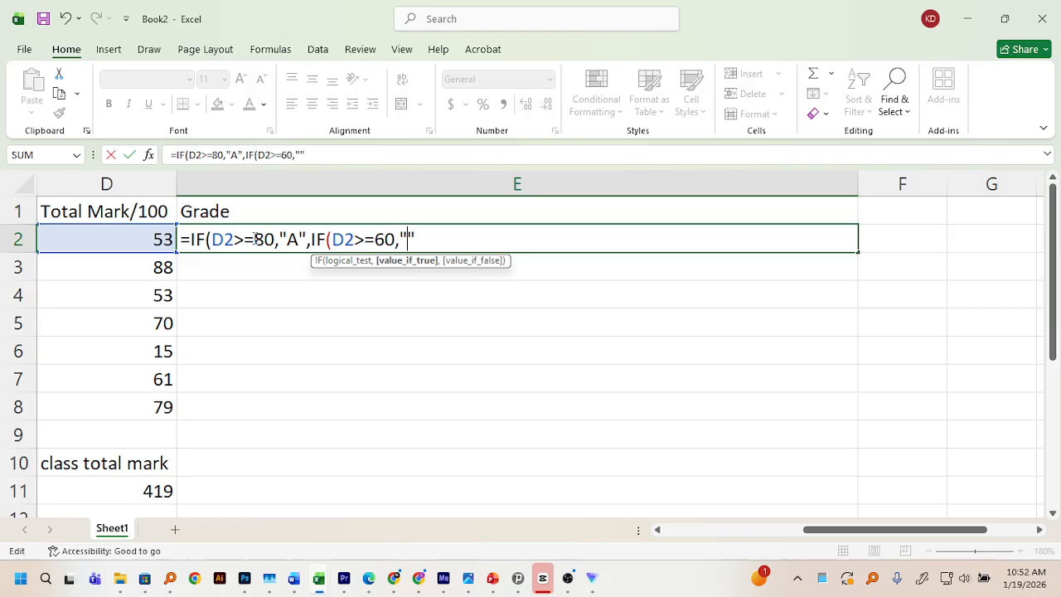
type("B\",")
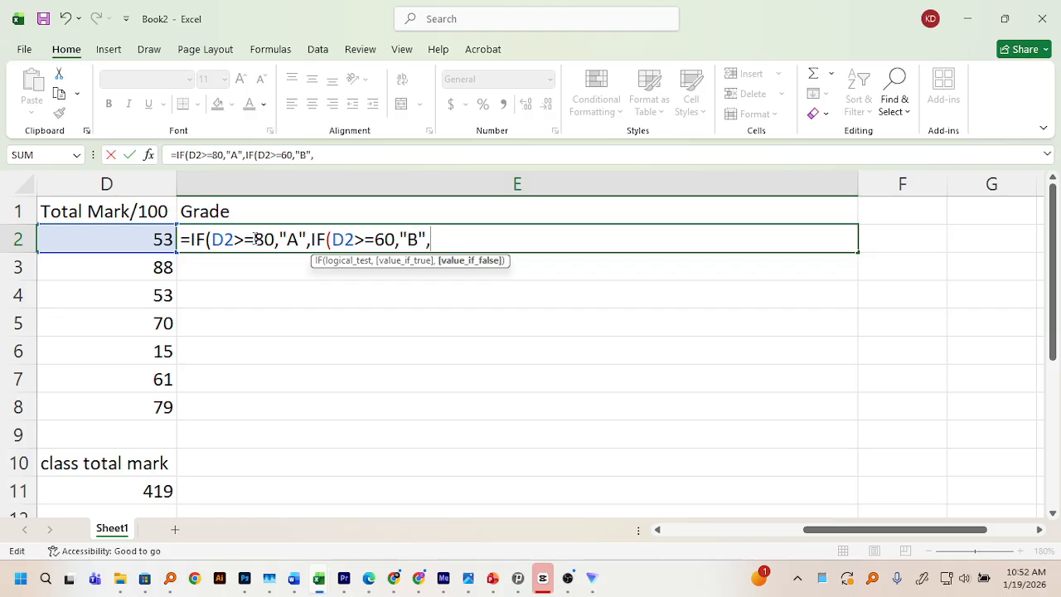
type("IF(")
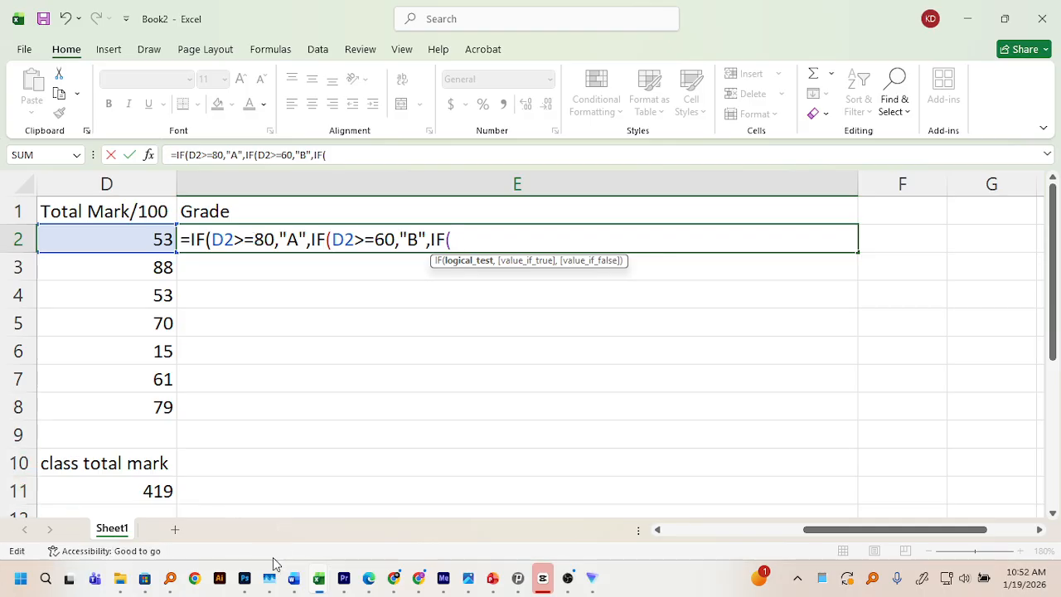
Switch to the notebook PDF in Edge and underline the A condition's 80 and its range, changing the pen colour to orange
left_click(369, 578)
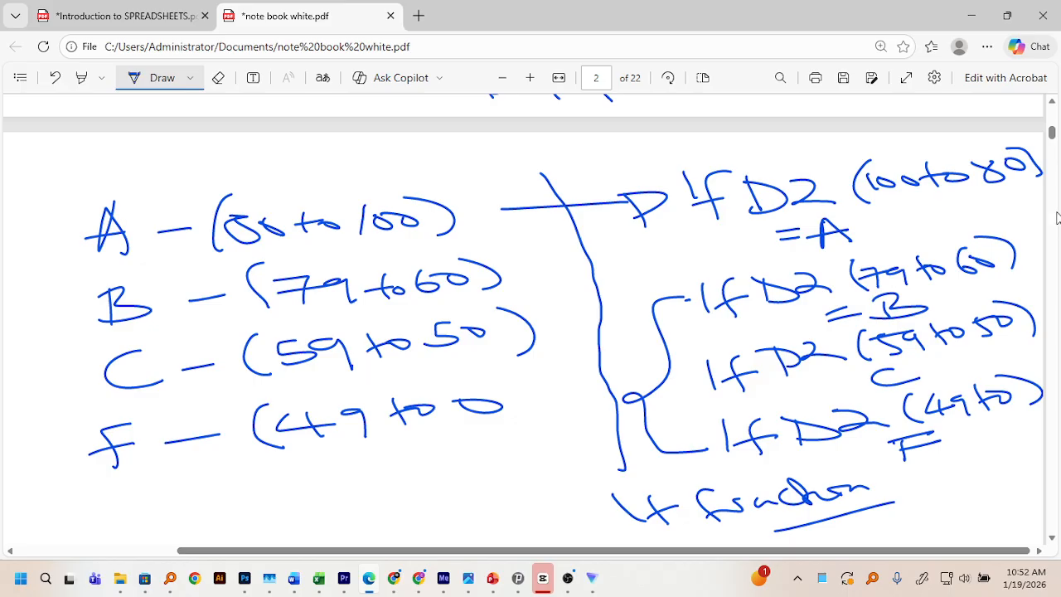
mouse_move(973, 201)
left_mouse_down()
mouse_move(994, 206)
mouse_move(1028, 189)
left_mouse_up()
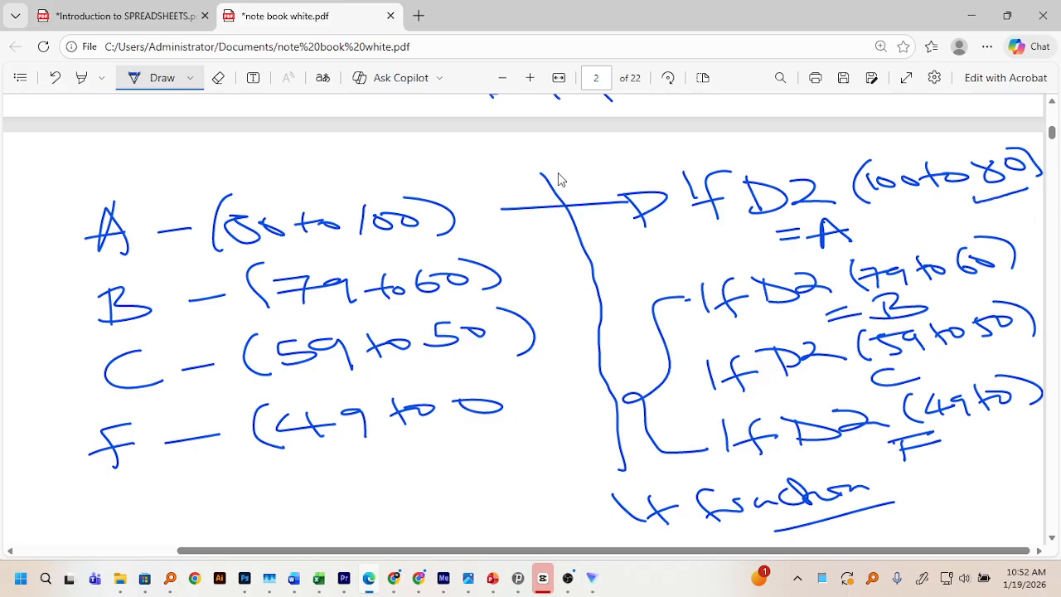
left_click(189, 78)
left_click(267, 166)
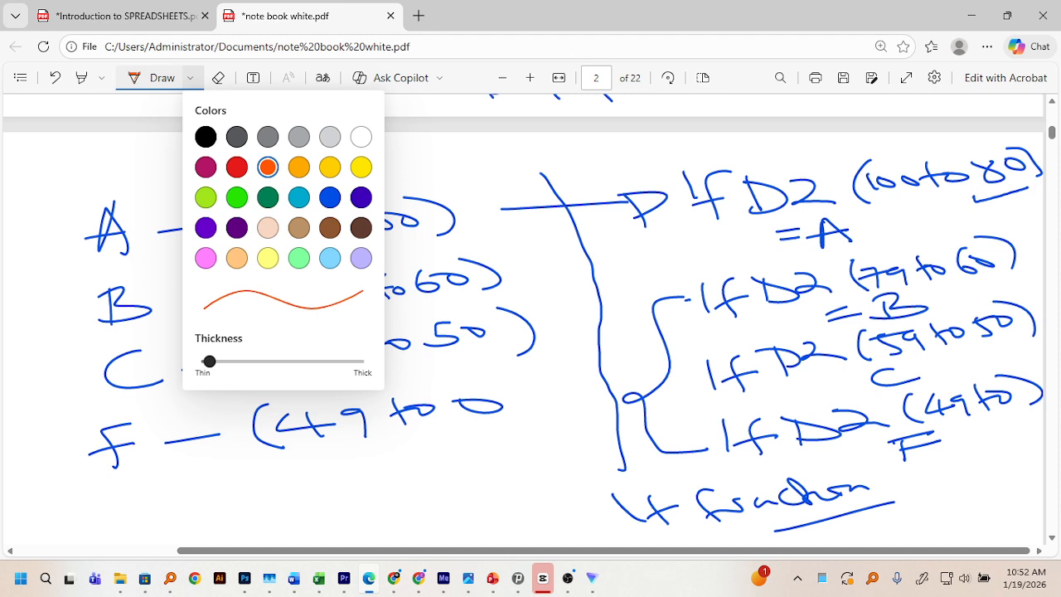
left_click(975, 203)
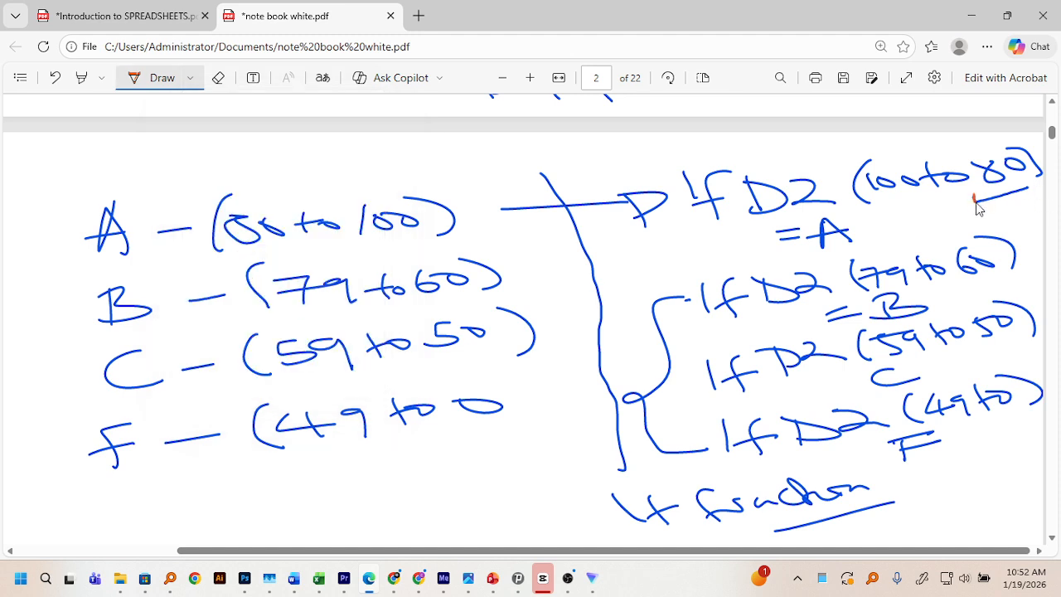
left_click_drag(974, 201, 1035, 187)
left_click(667, 224)
left_click_drag(997, 190, 900, 198)
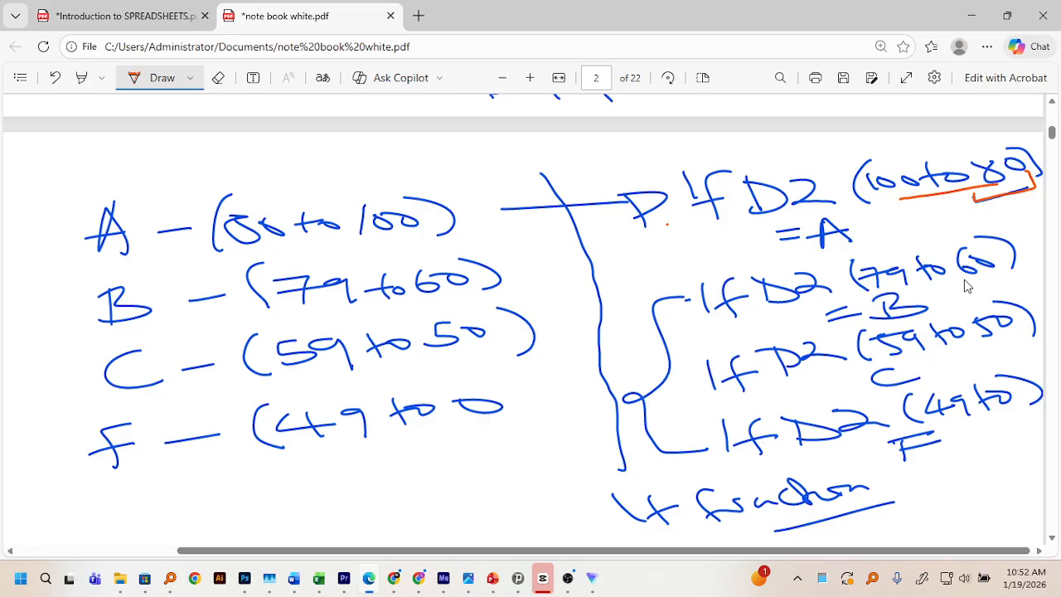
Underline the 79 to 60 range and the lower limits 50 and 0 of the C and F conditions in orange
mouse_move(955, 284)
left_mouse_down()
mouse_move(996, 276)
mouse_move(895, 284)
left_mouse_up()
left_click_drag(990, 338, 1031, 327)
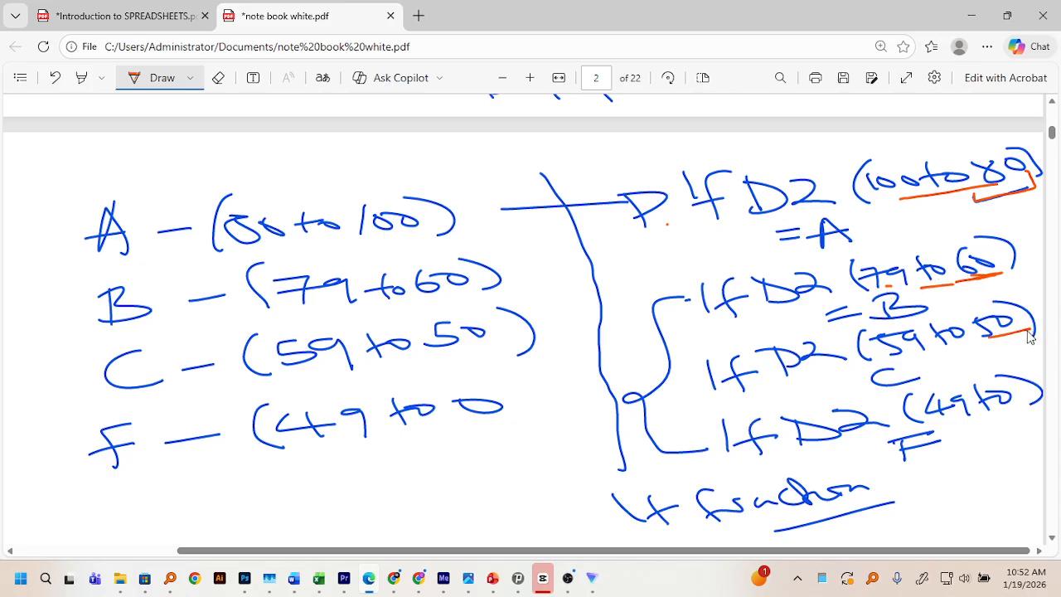
left_click_drag(1005, 410, 1025, 406)
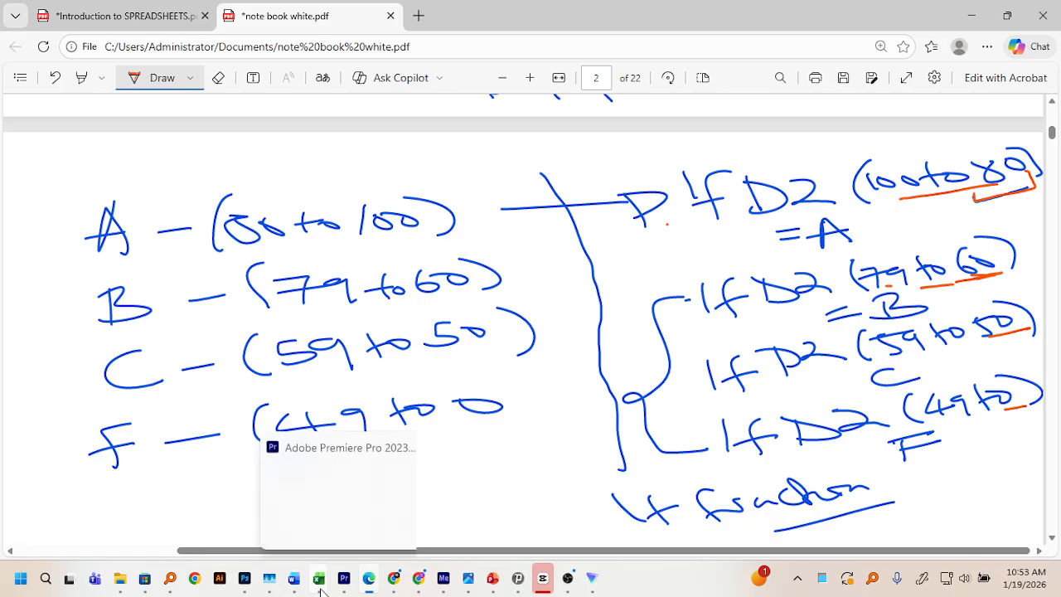
Switch back to Book2 in Excel and fill in the third nested IF with D2>=50 and the result "C", followed by a comma
mouse_move(321, 591)
left_click(348, 507)
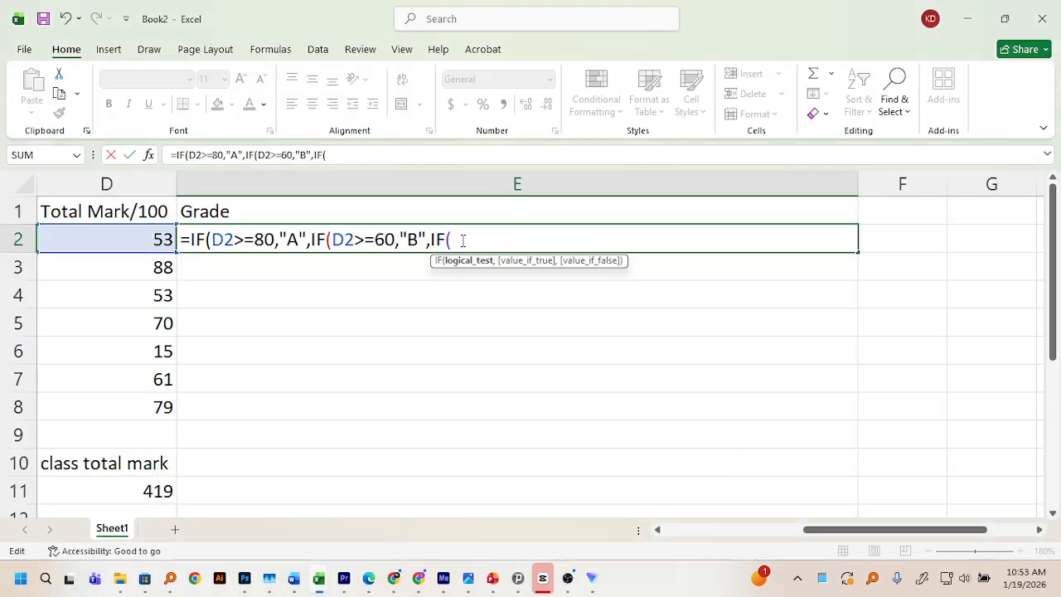
type("D2")
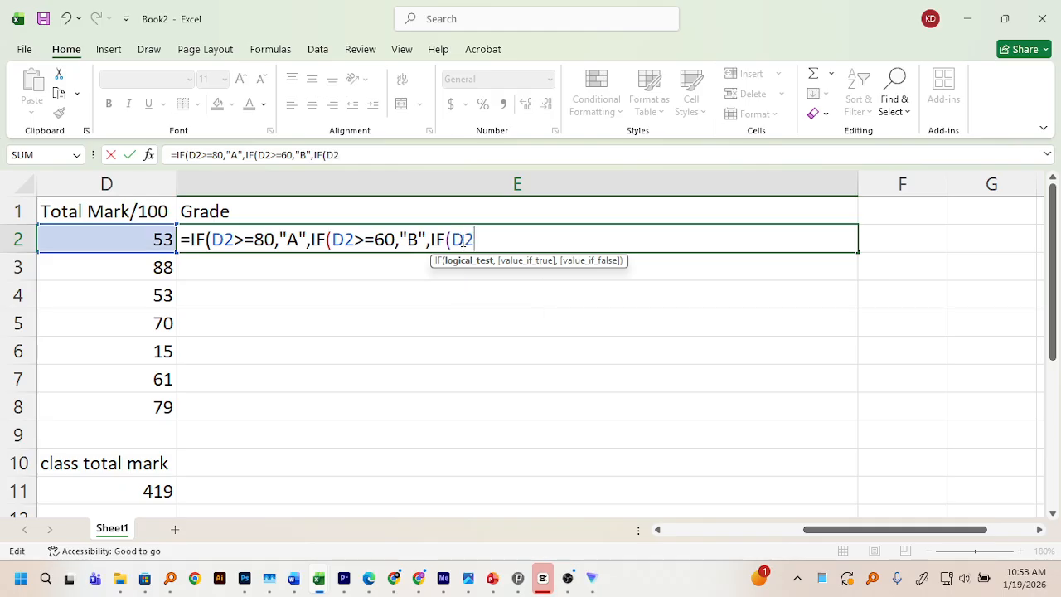
type(">=50")
type(",\"\"")
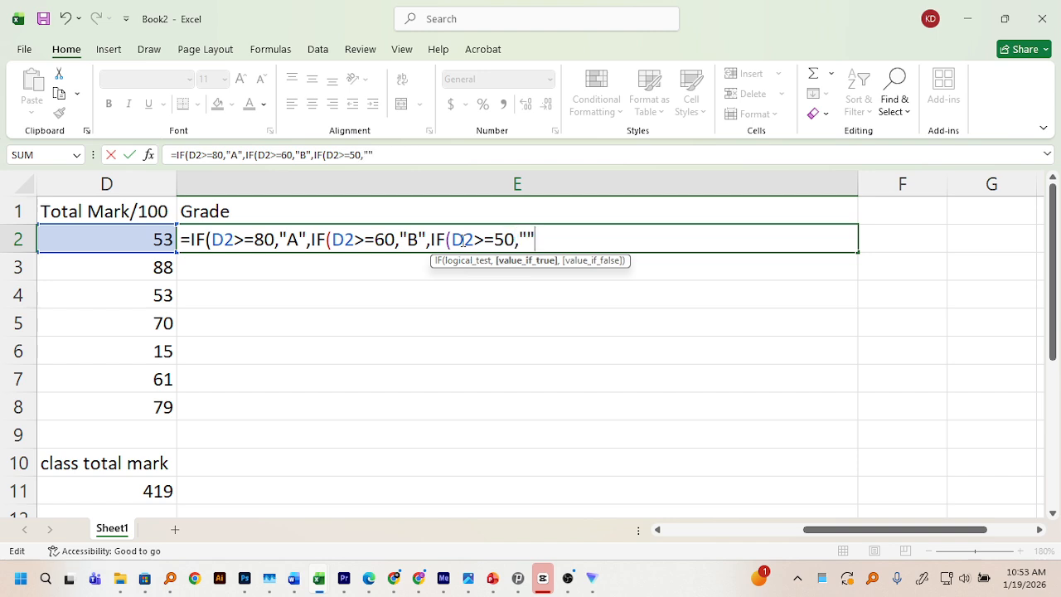
key("Left")
type("C\",")
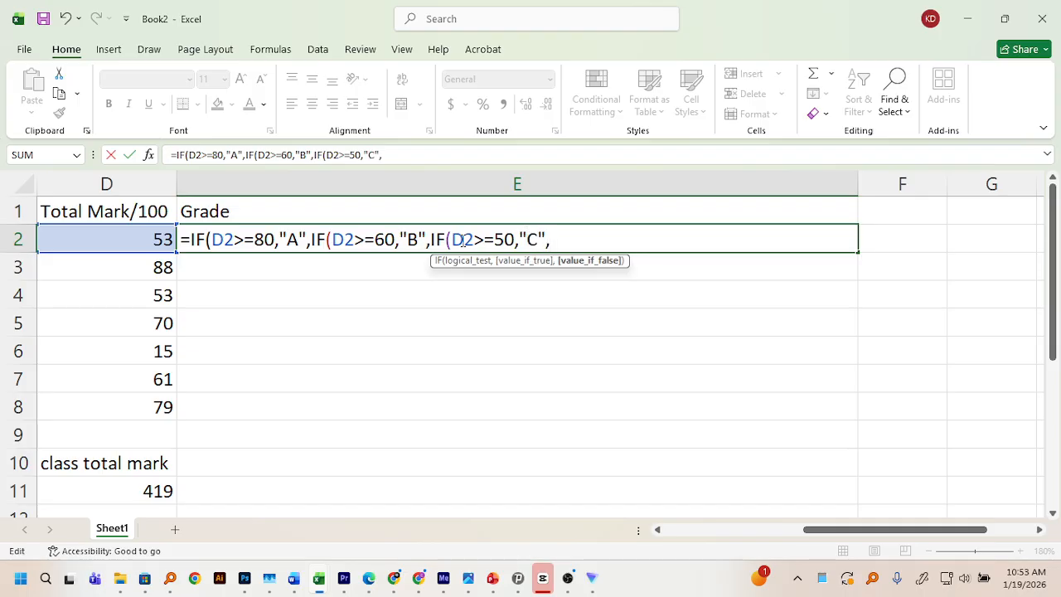
Add a fourth nested IF to the E2 formula testing D2>=0 with the result "F"
type("IF")
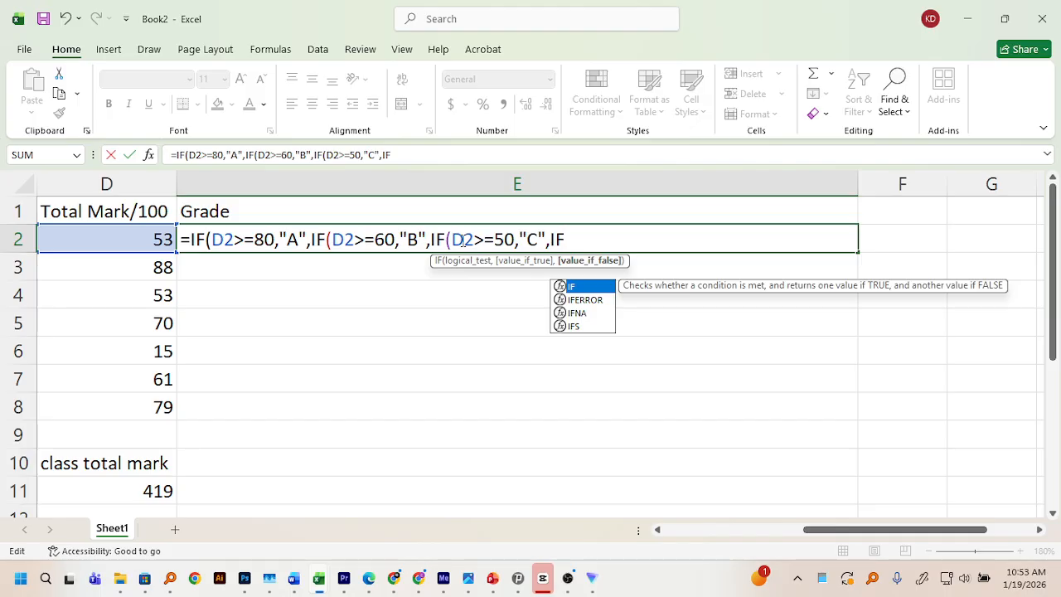
type("(")
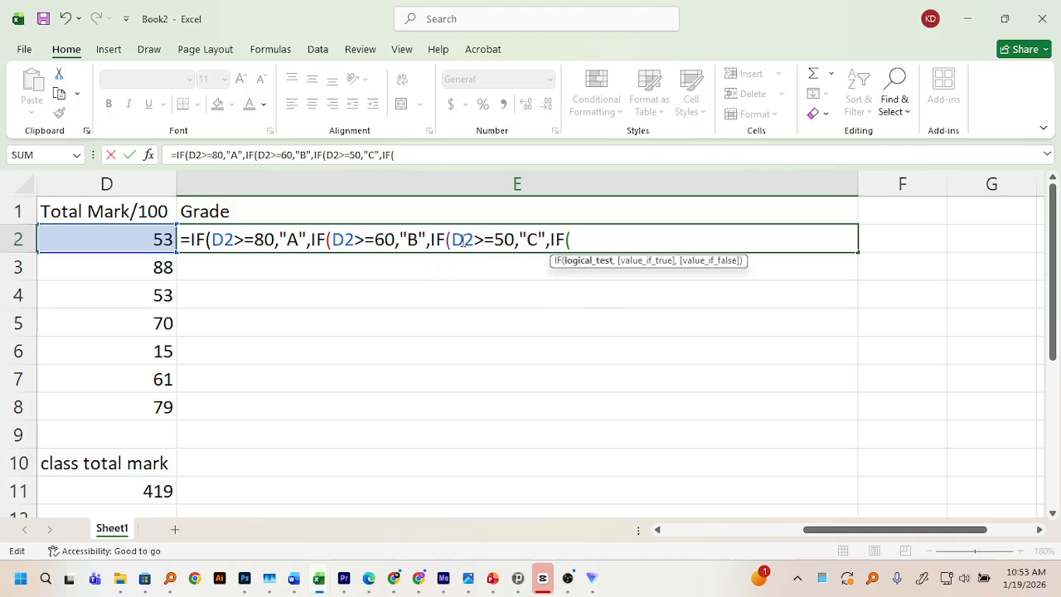
type("D2")
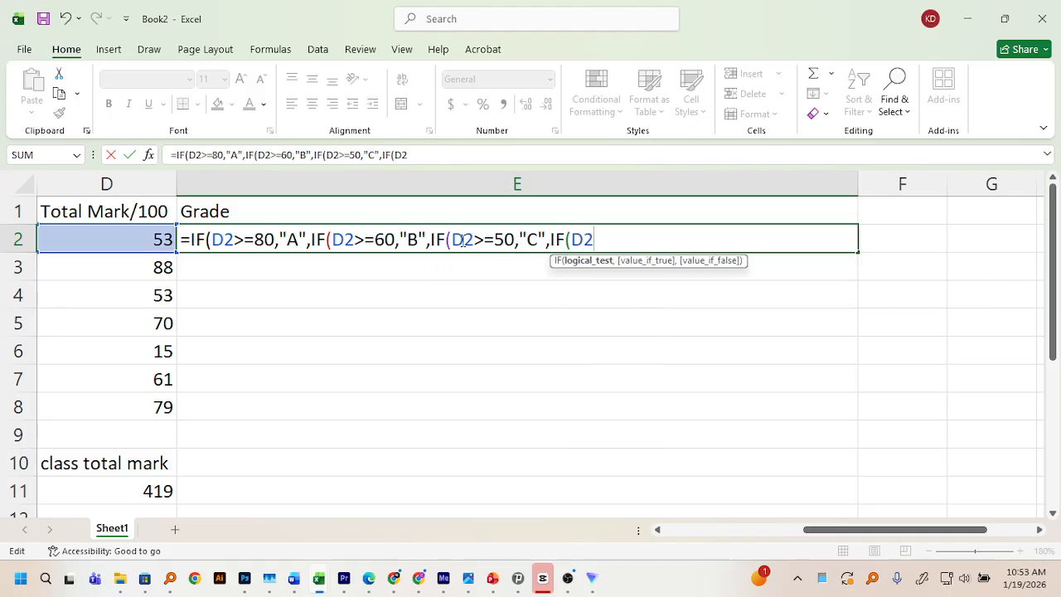
type(">=0")
type(",")
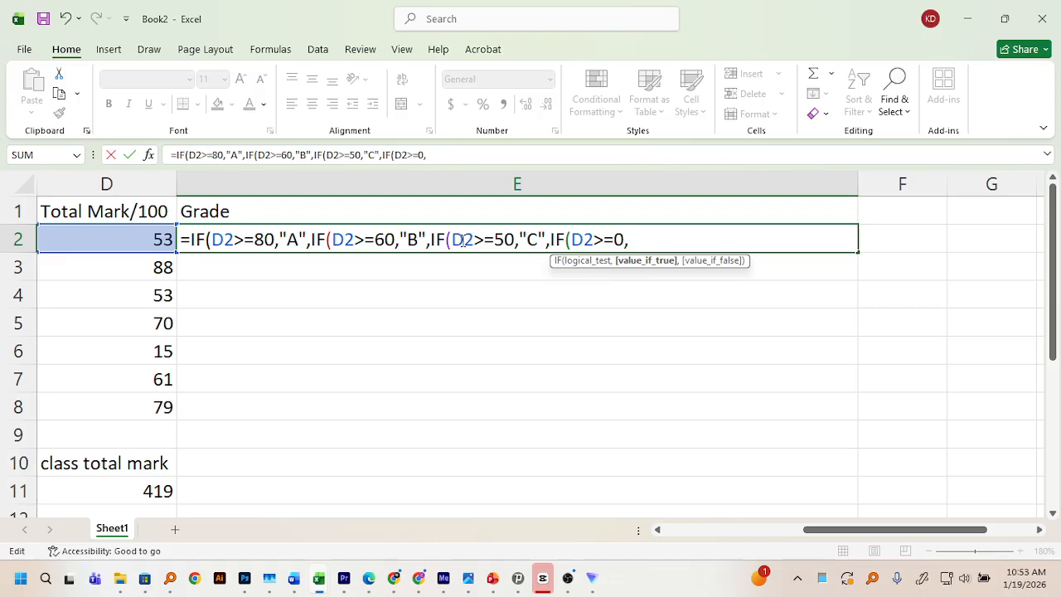
type("f")
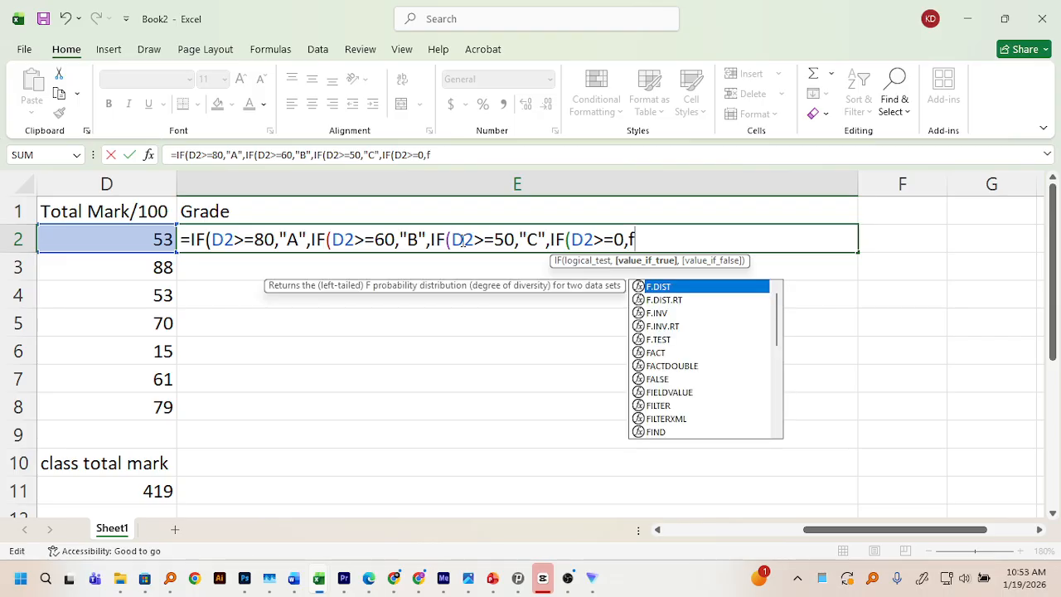
key("BackSpace")
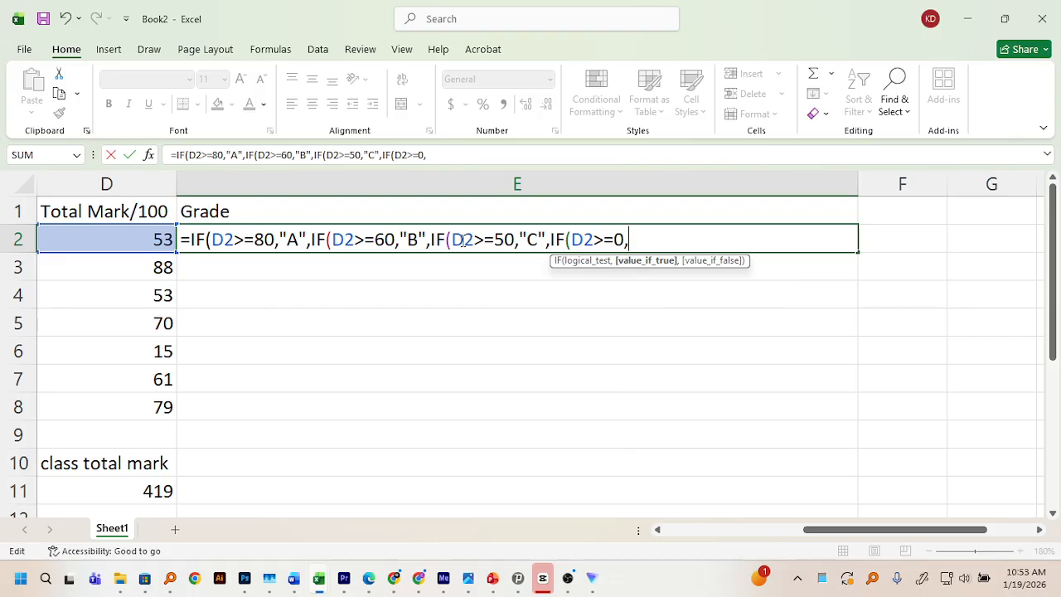
type("\"A\",IF")
key("Right")
Match the opening brackets of the four IFs, close the formula in E2 with four closing brackets and commit it
left_click_drag(204, 242, 210, 242)
left_click(210, 240)
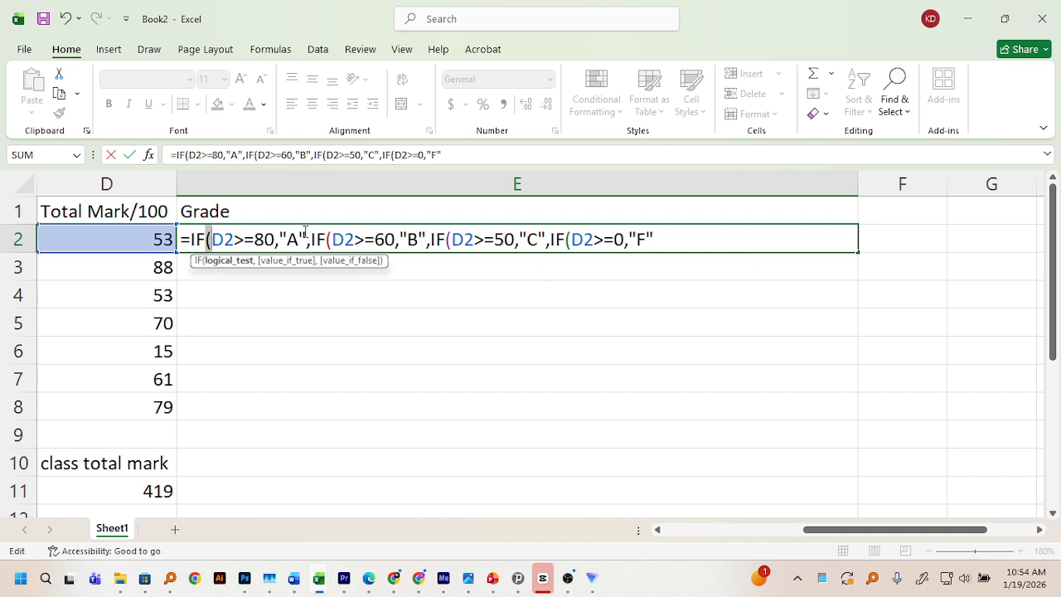
left_click_drag(328, 242, 336, 242)
left_click(337, 242)
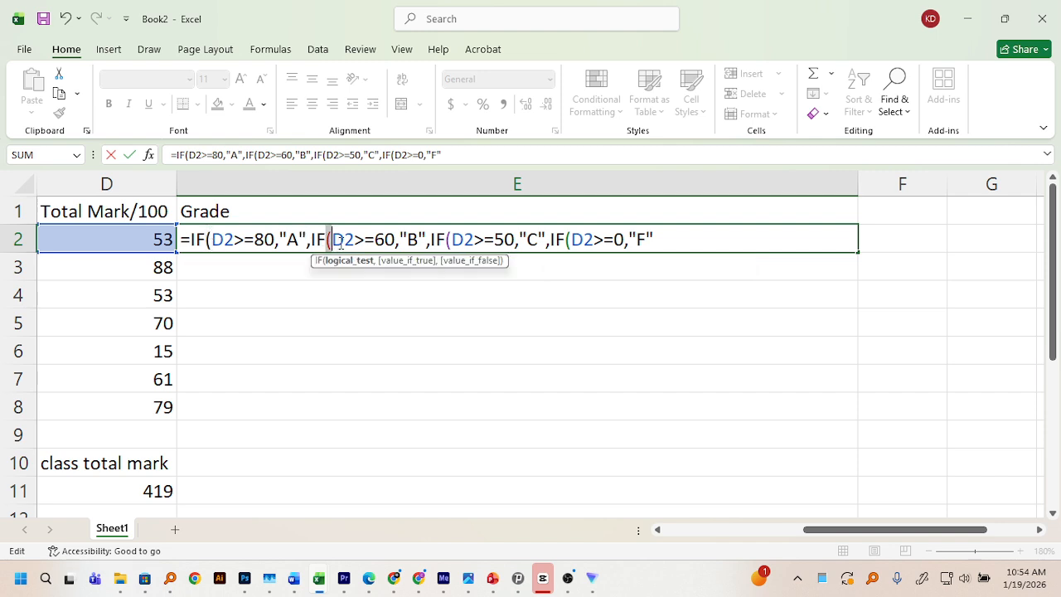
left_click(448, 239)
left_click(676, 238)
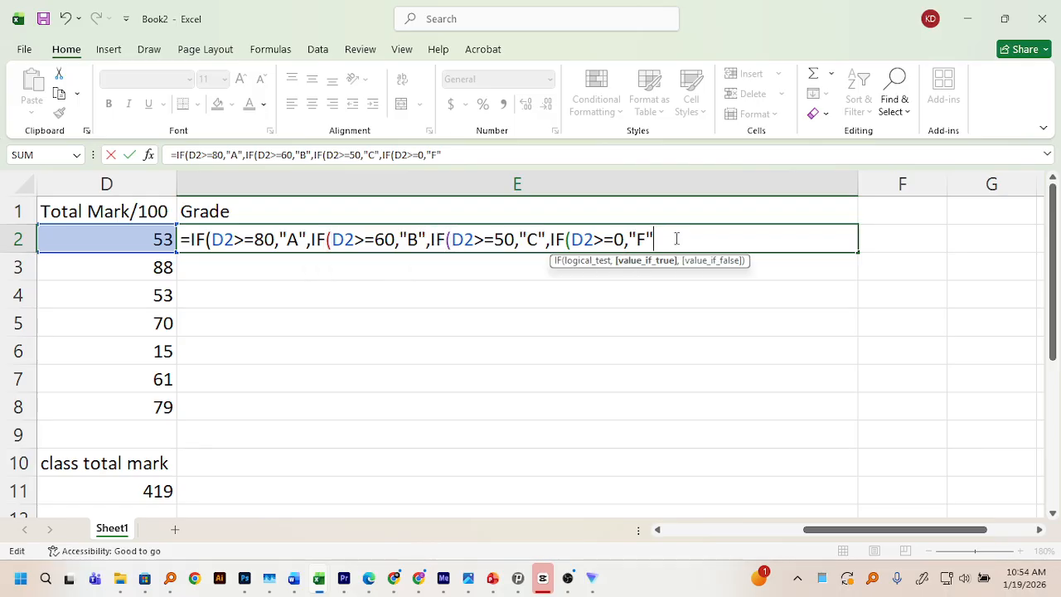
type("))")
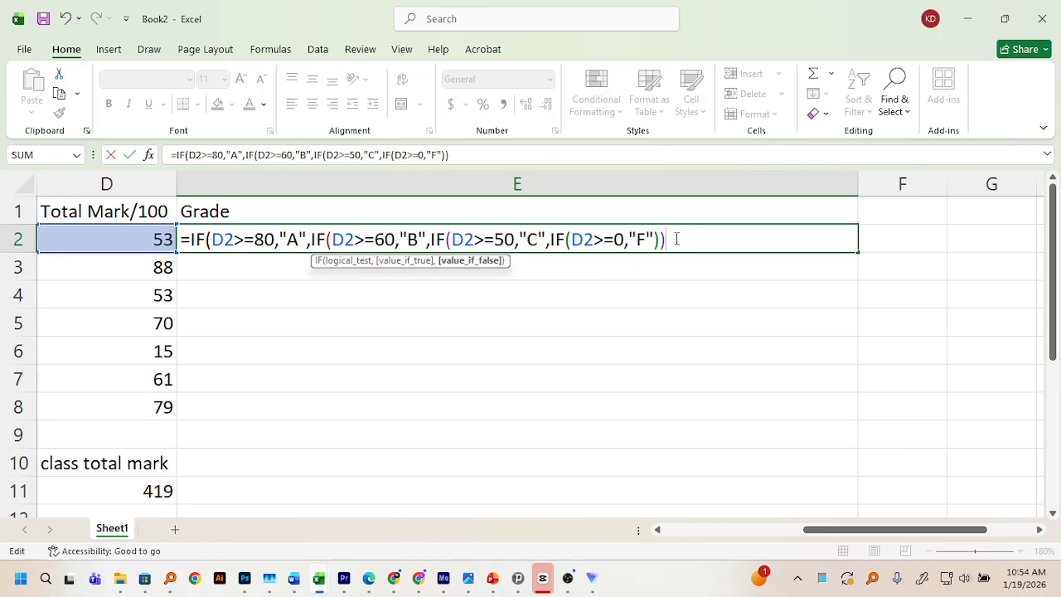
type("))")
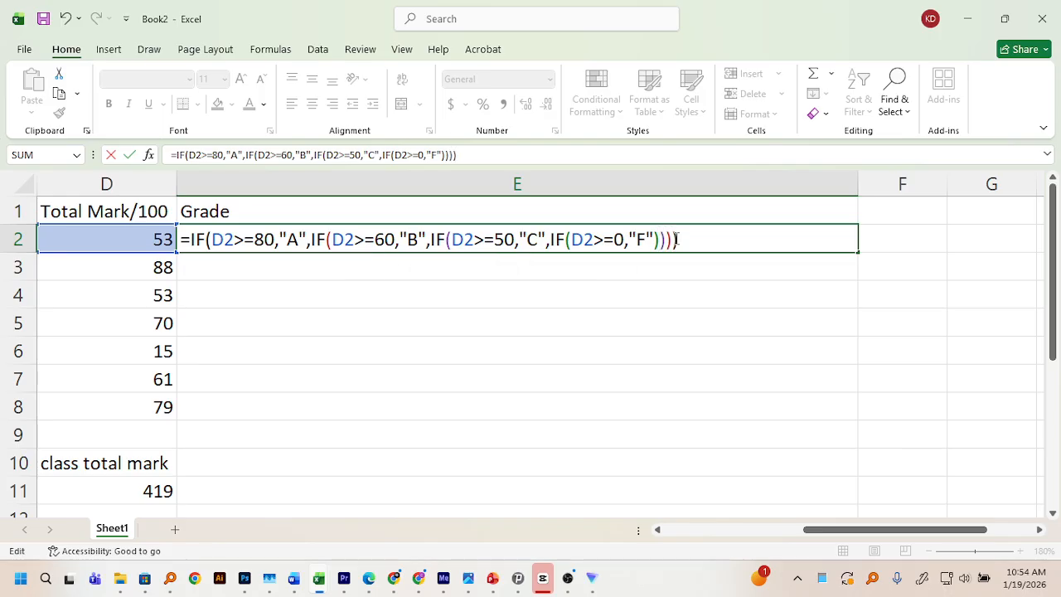
key("Return")
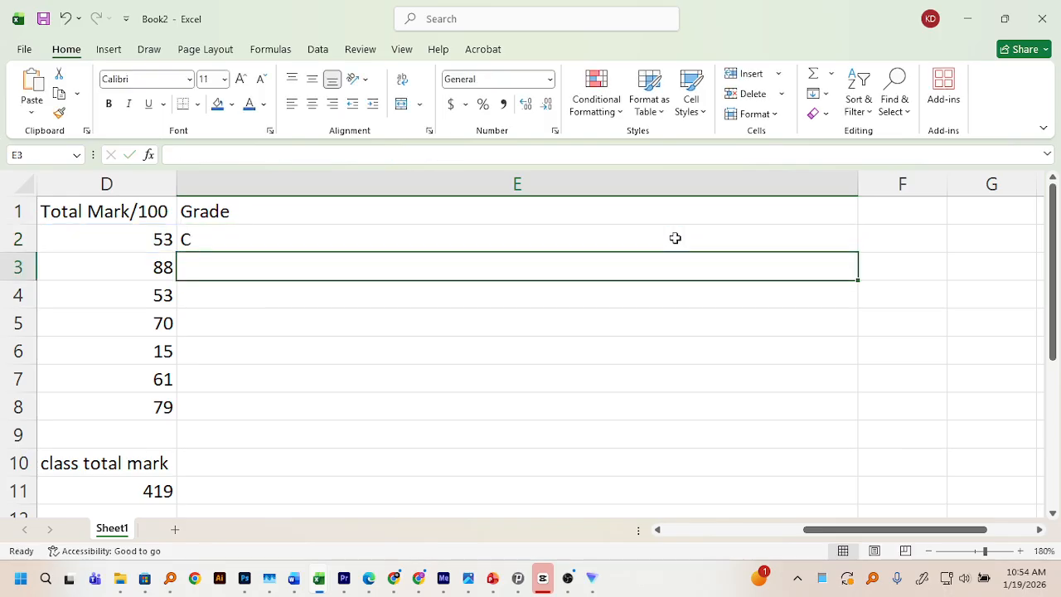
Narrow the Grade column E so its width is closer to its contents
left_click(675, 238)
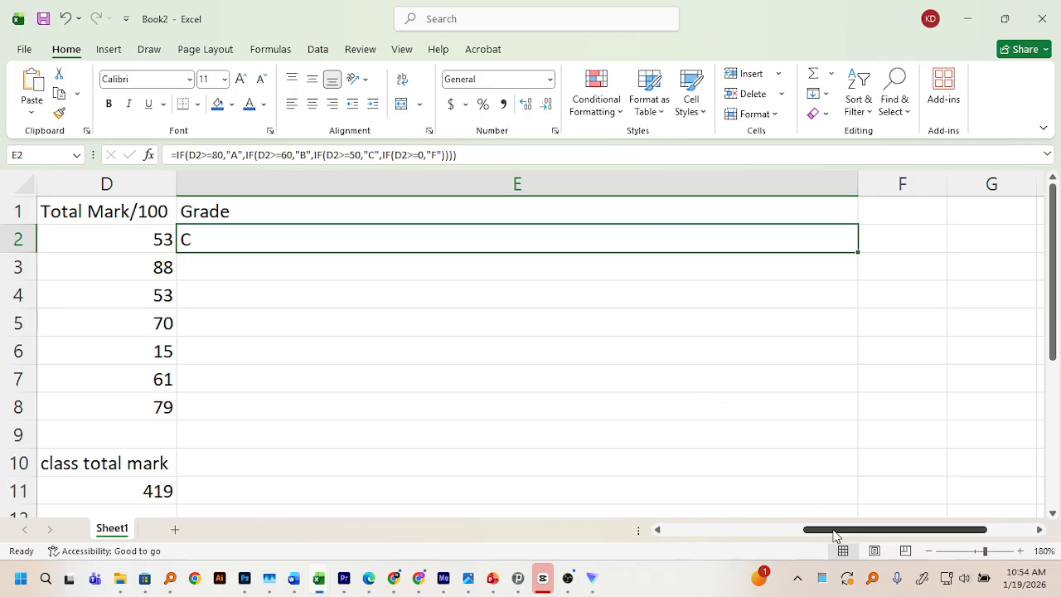
left_click_drag(835, 534, 787, 534)
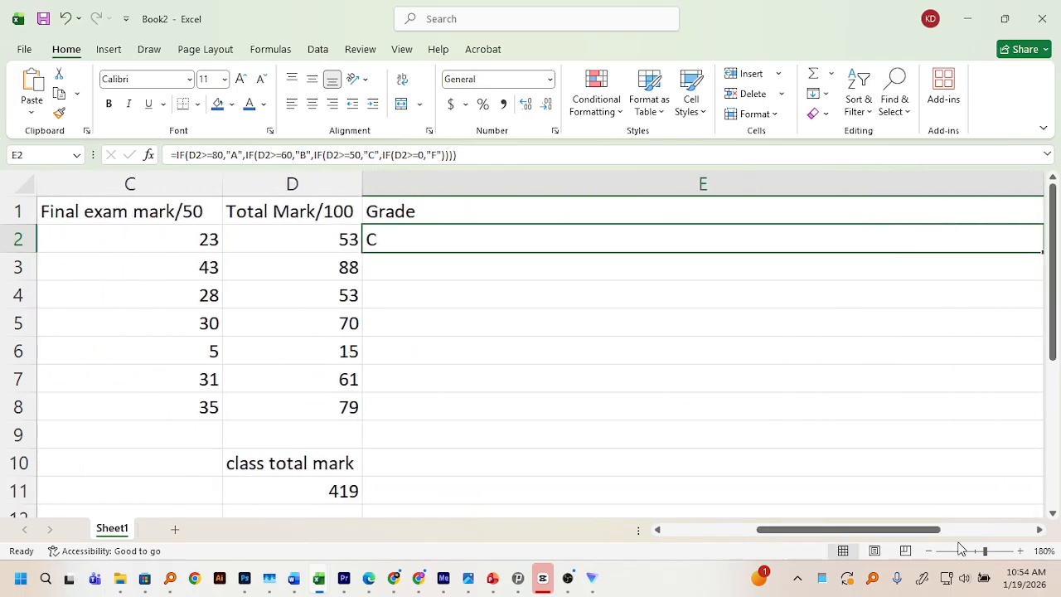
left_click(1020, 550)
left_click(1020, 550)
left_click(1020, 550)
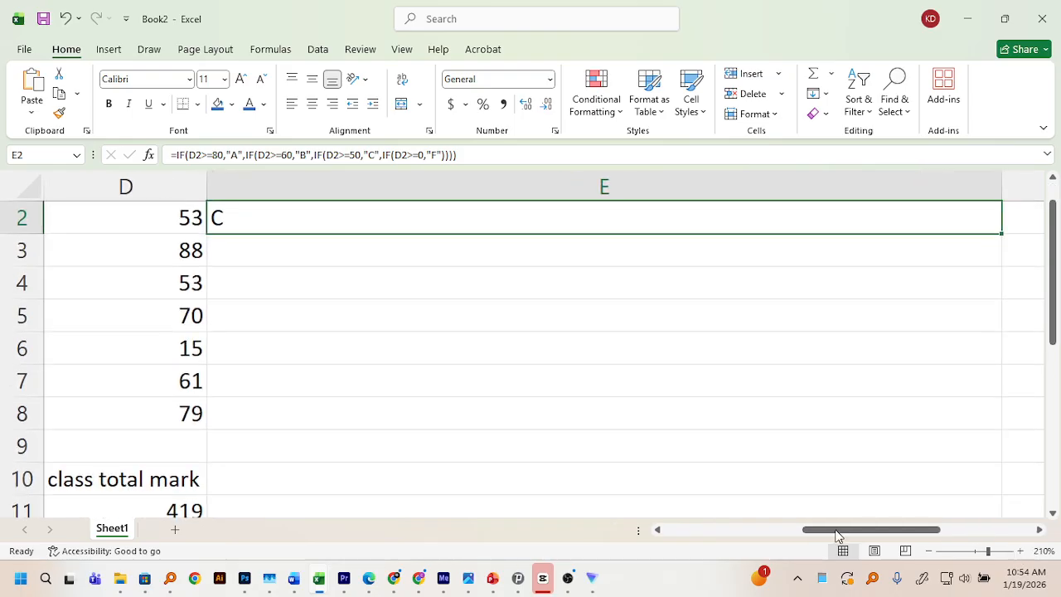
scroll(242, 238, "up", 1)
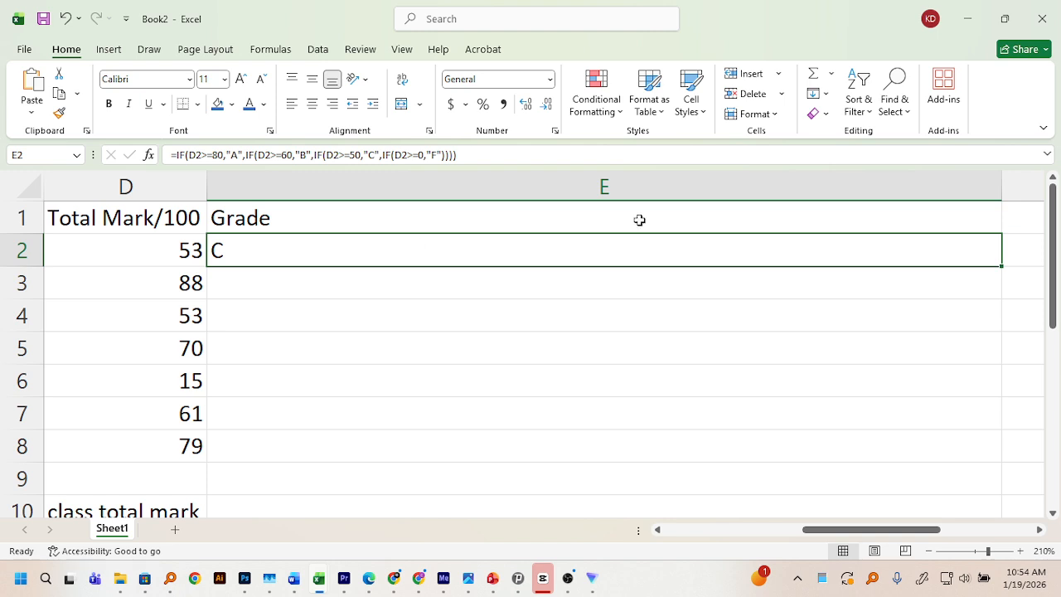
left_click_drag(1006, 198, 398, 280)
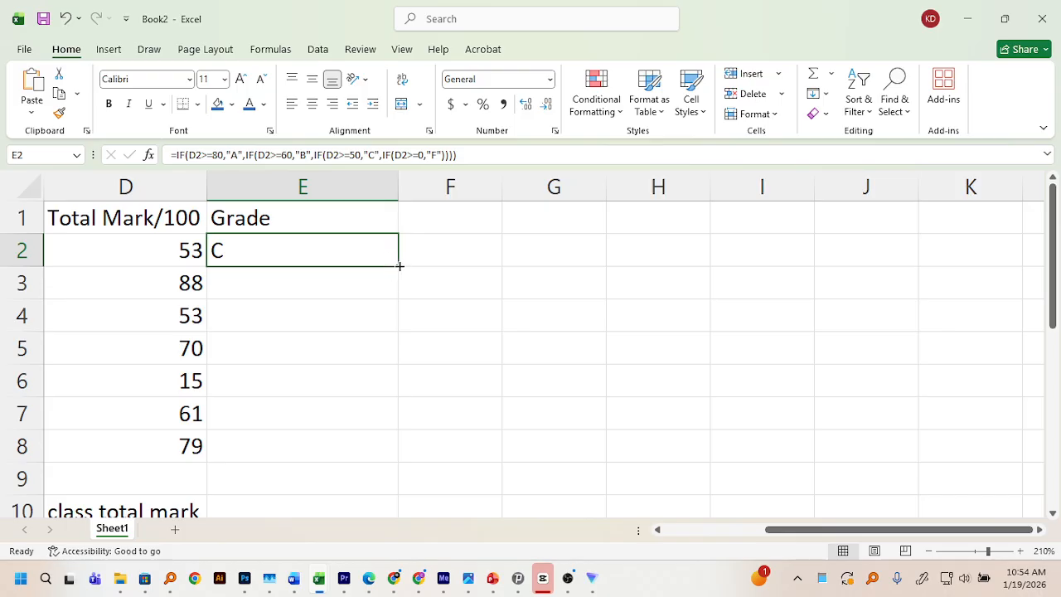
Fill the grade formula from E2 down to E8 and dismiss the save prompt without saving
left_click_drag(398, 267, 398, 267)
double_click(398, 267)
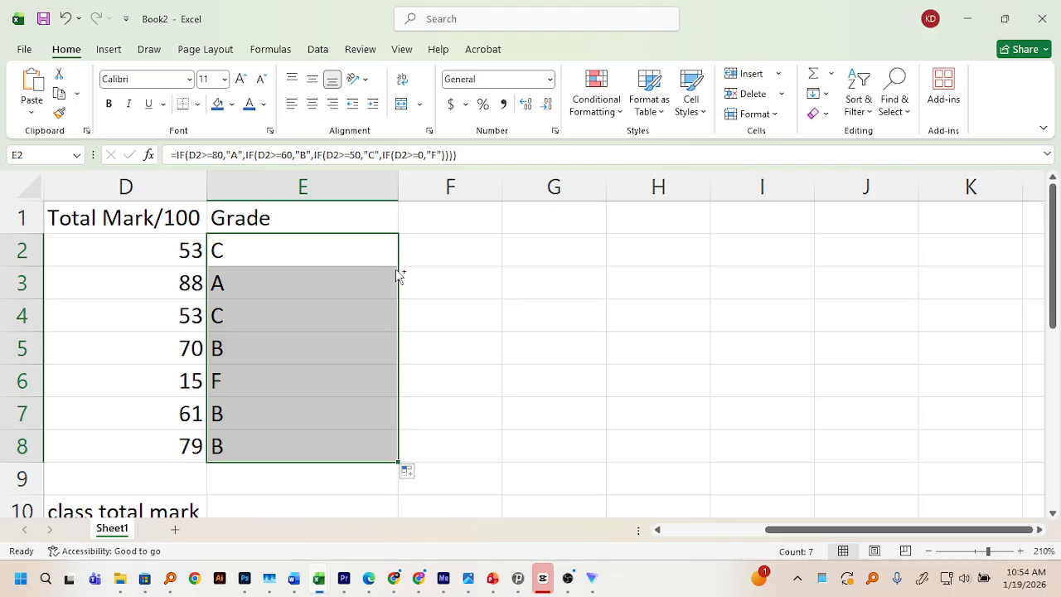
key("ctrl+s")
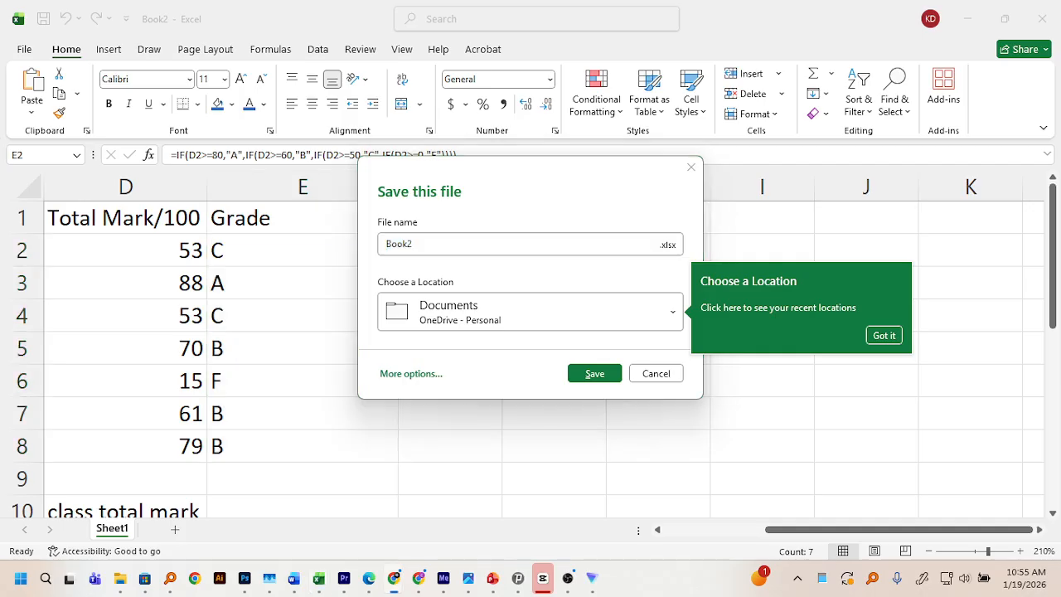
left_click(656, 373)
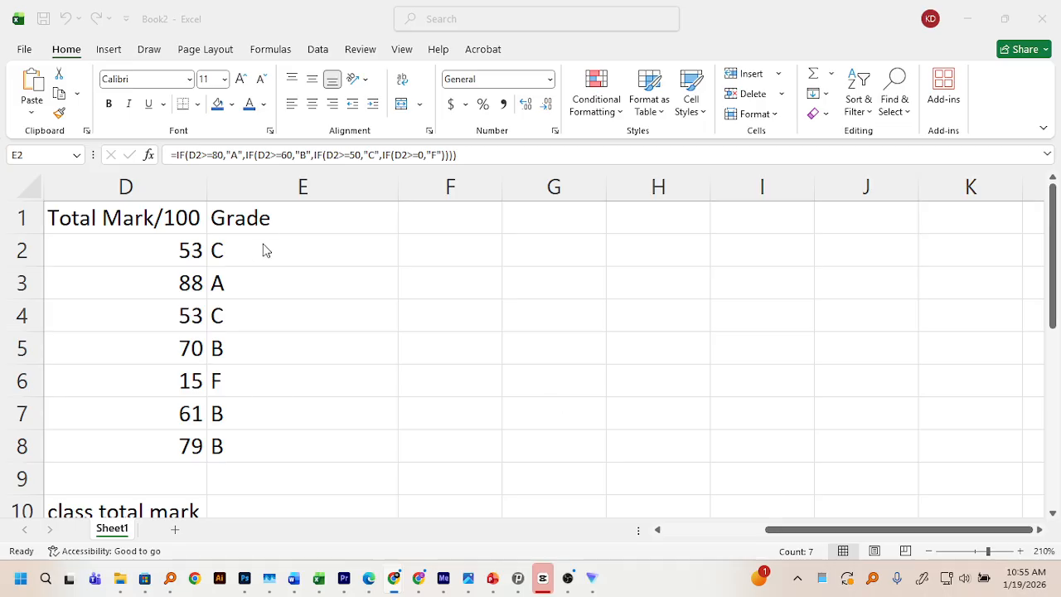
Open the E2 grade formula for review, capture a screen snip of the whole formula and leave the cell without changes
key("ctrl+shift+Down")
key("F2")
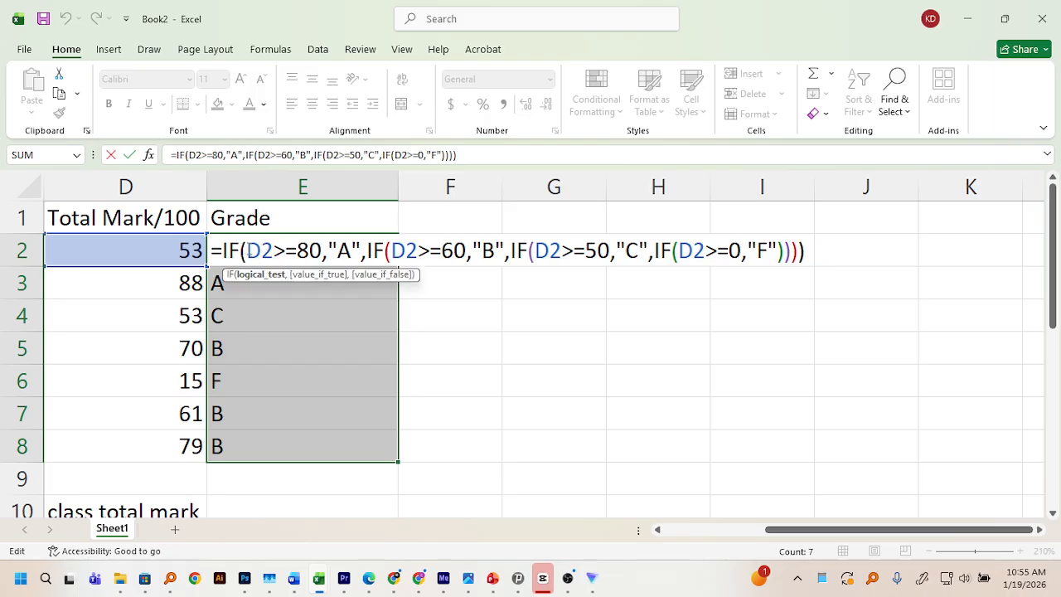
left_click_drag(248, 250, 269, 242)
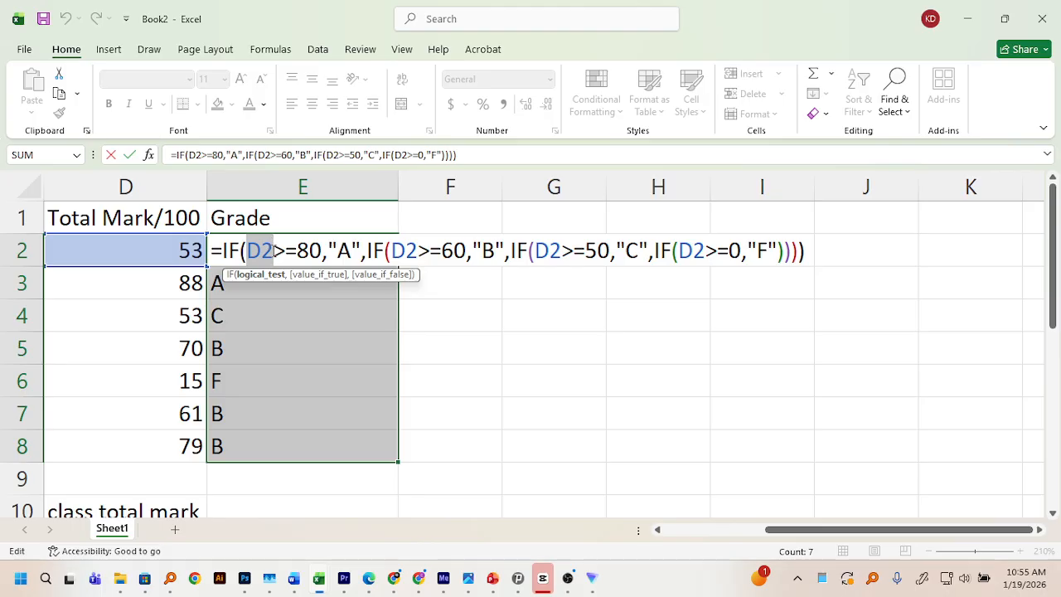
left_click(280, 252)
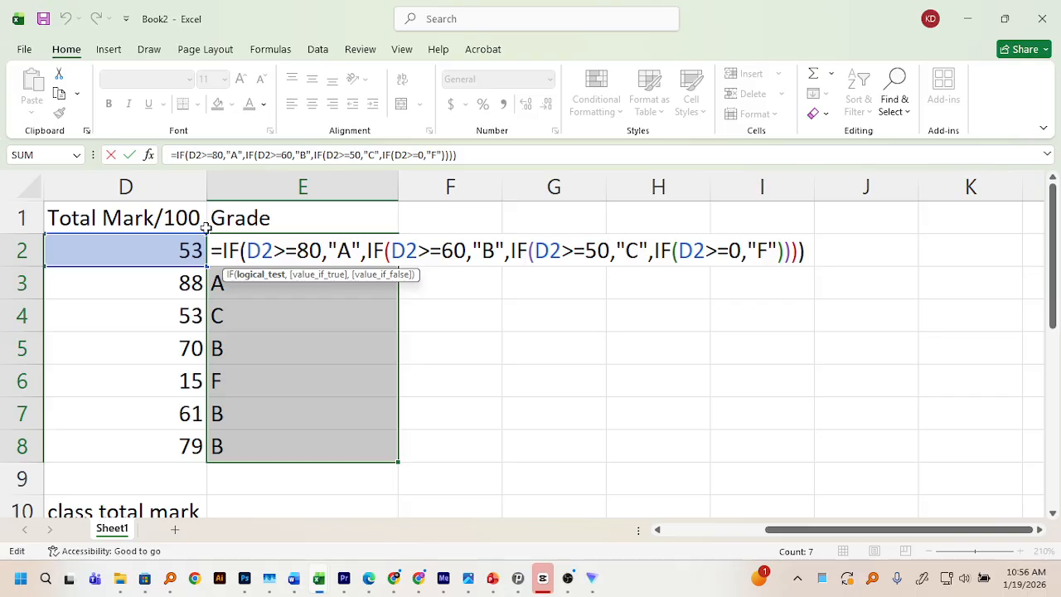
key("super+shift+s")
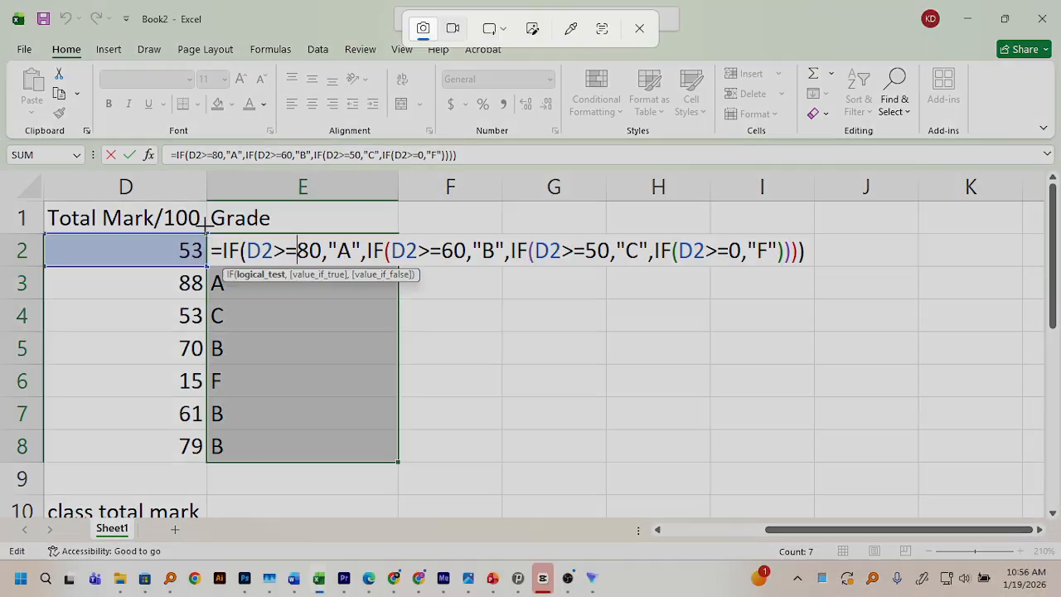
left_click_drag(204, 231, 831, 280)
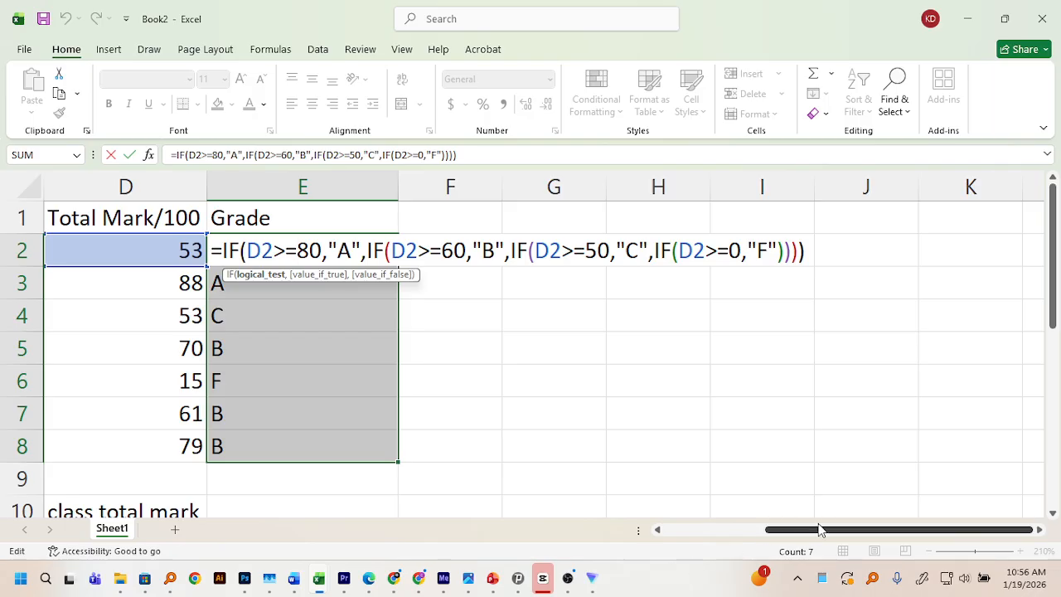
left_click_drag(817, 530, 808, 537)
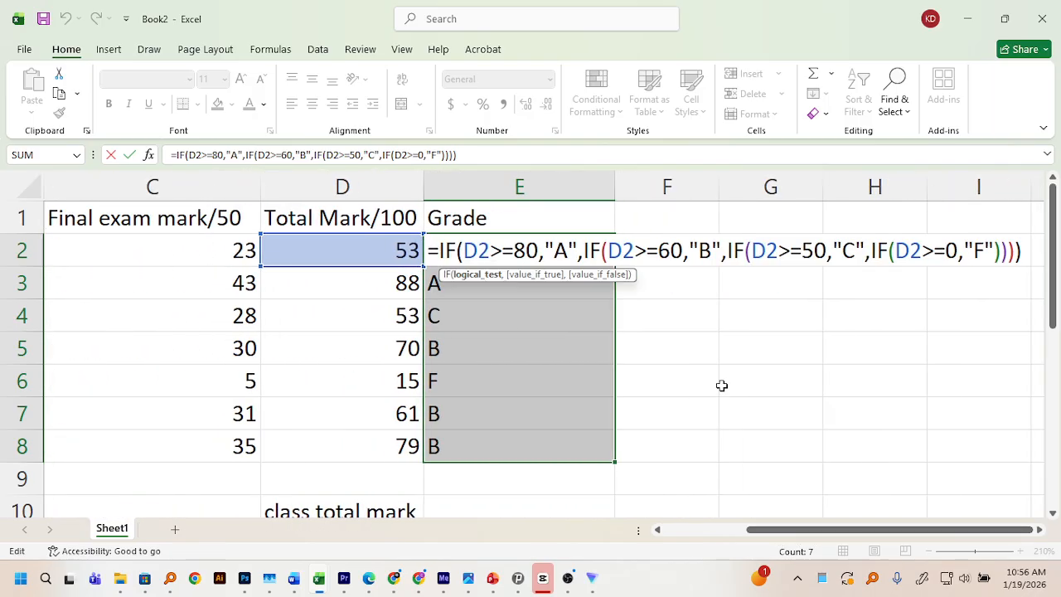
left_click(725, 380)
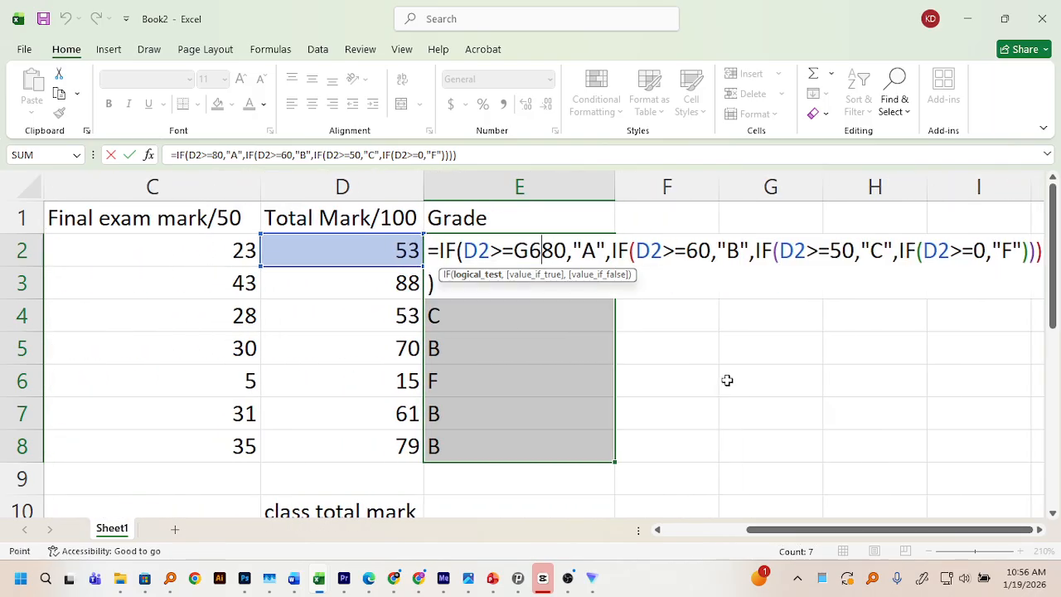
key("Escape")
Narrow the Grade column E further and bring the whole table from Name to Grade into view
left_click(408, 259)
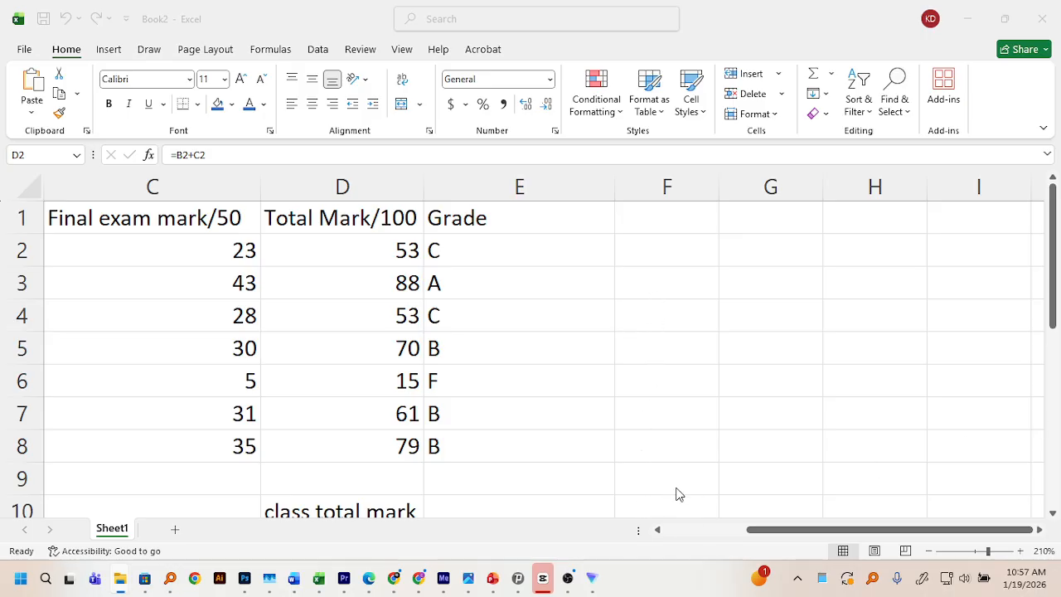
left_click(659, 531)
left_click(658, 531)
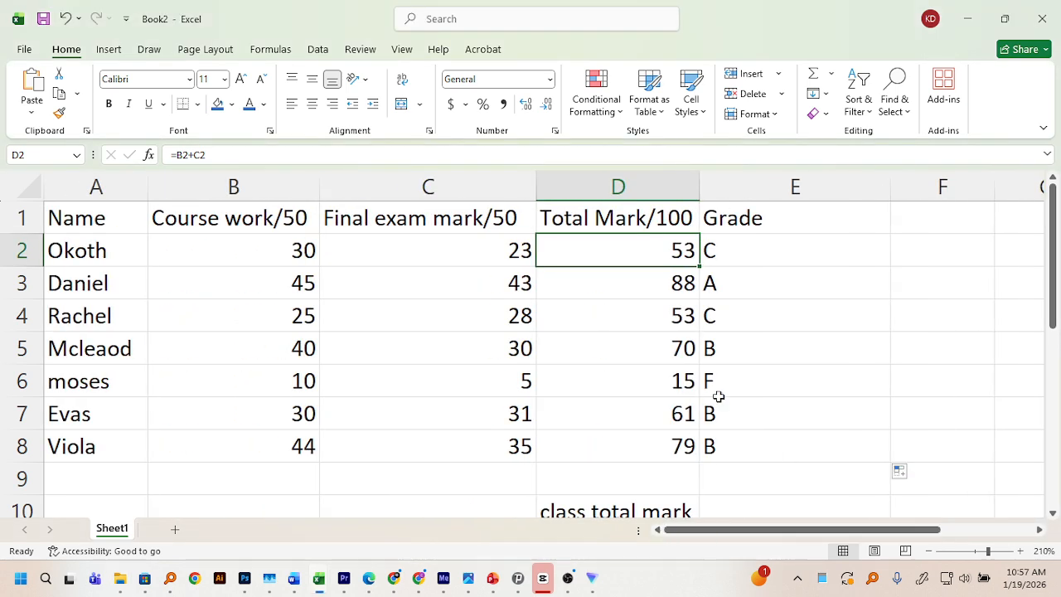
left_click_drag(702, 534, 786, 528)
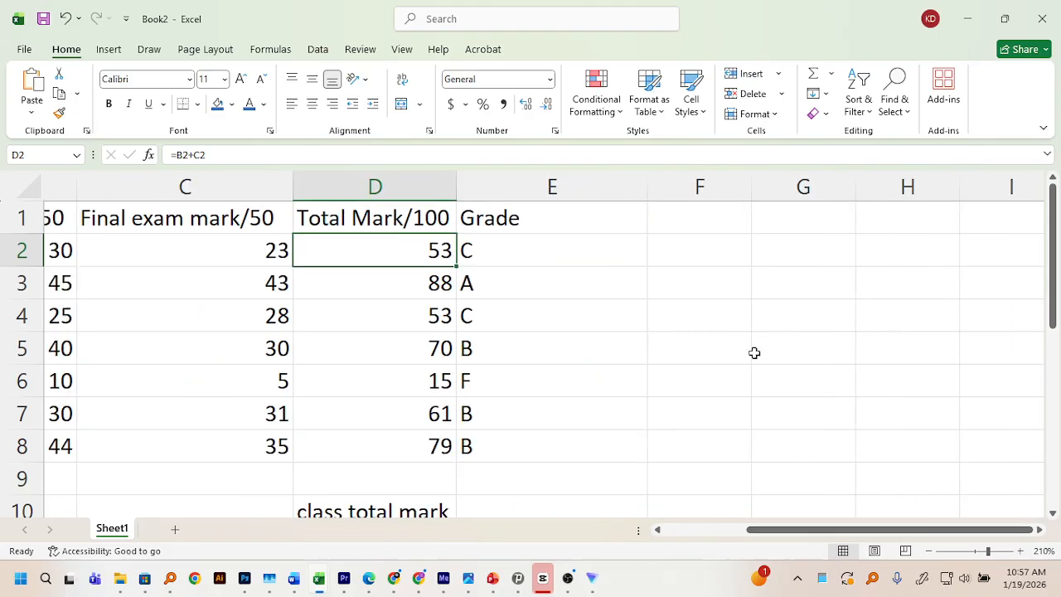
left_click_drag(616, 187, 536, 188)
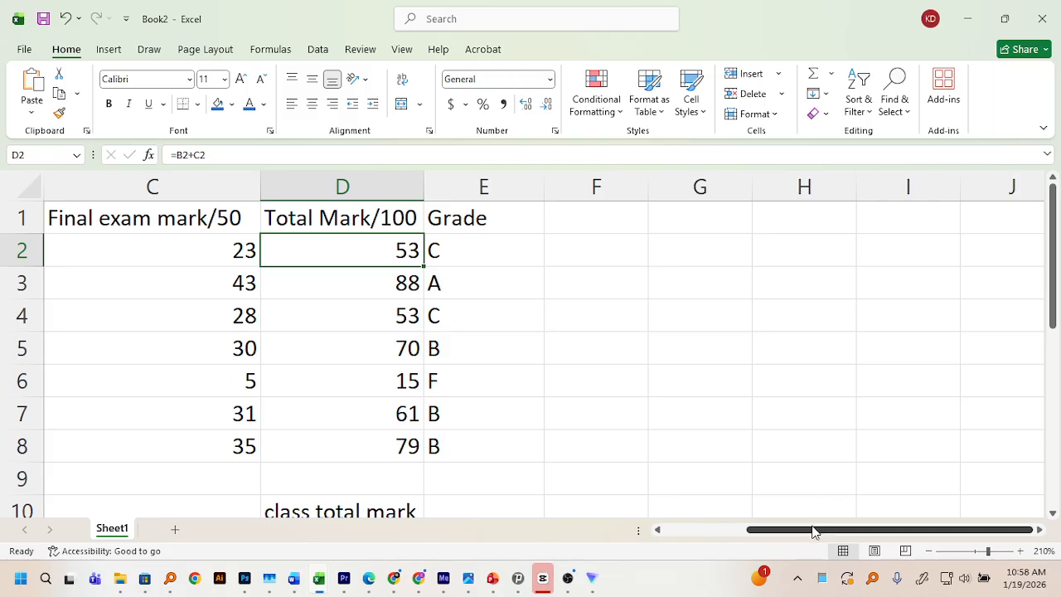
left_click_drag(812, 531, 684, 522)
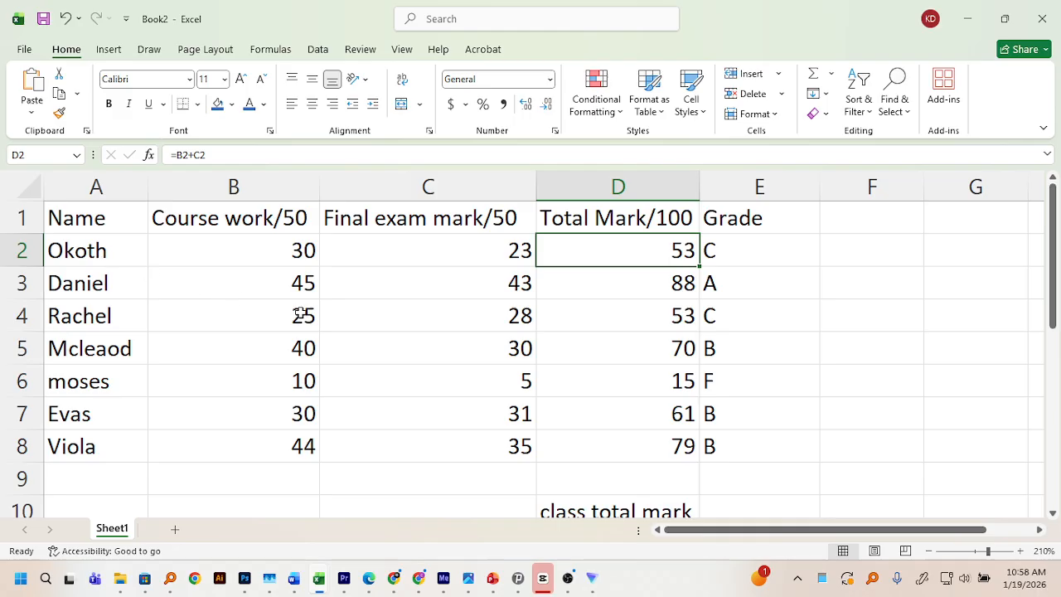
left_click(18, 219)
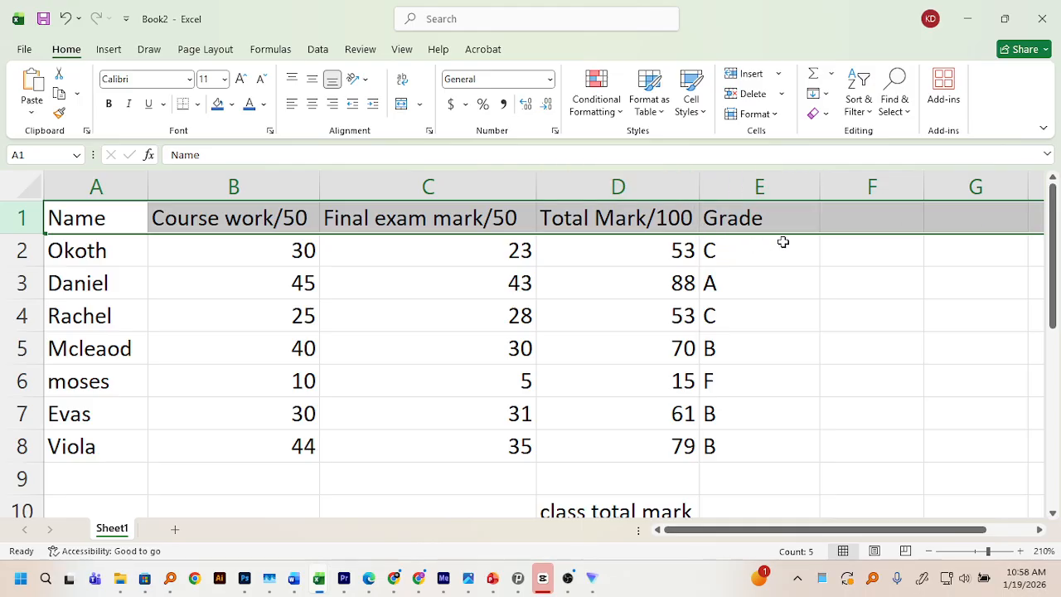
left_click(841, 221)
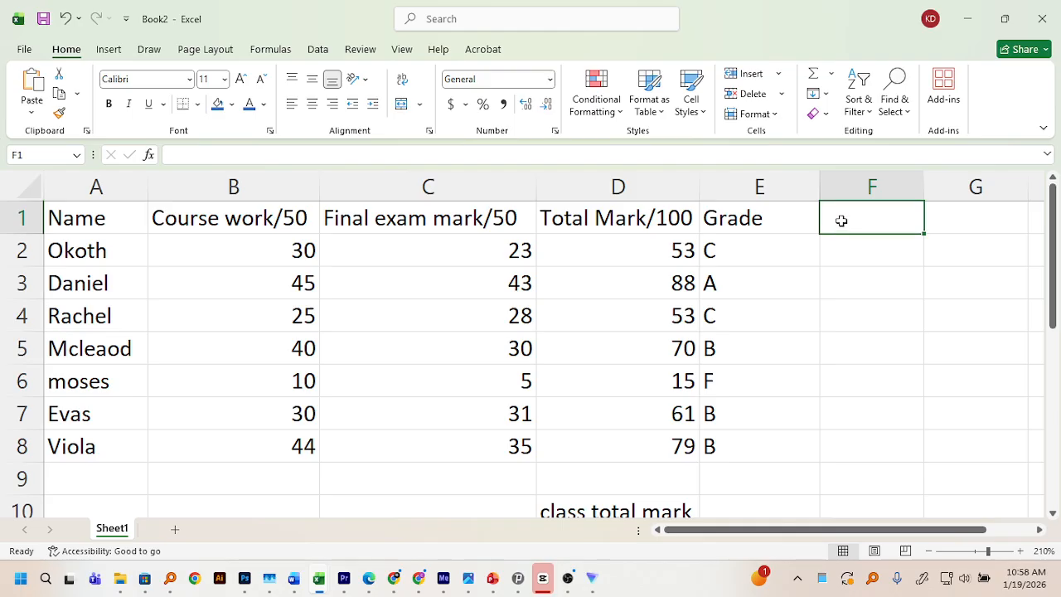
double_click(841, 221)
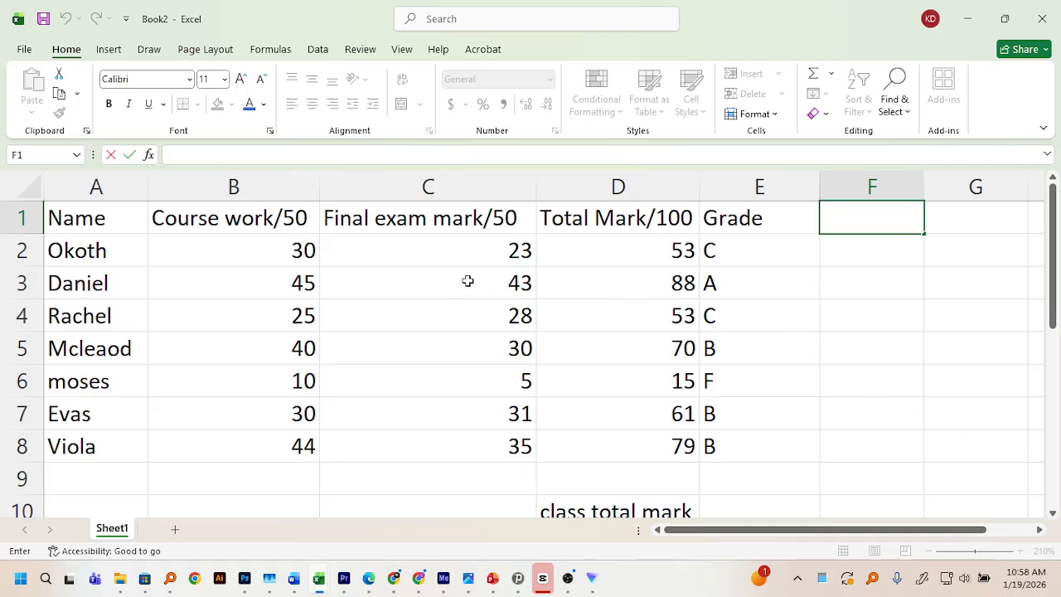
Try to sort the table by the Total Mark/100 column from largest to smallest, expanding the selection, and undo the sort
left_click(576, 179)
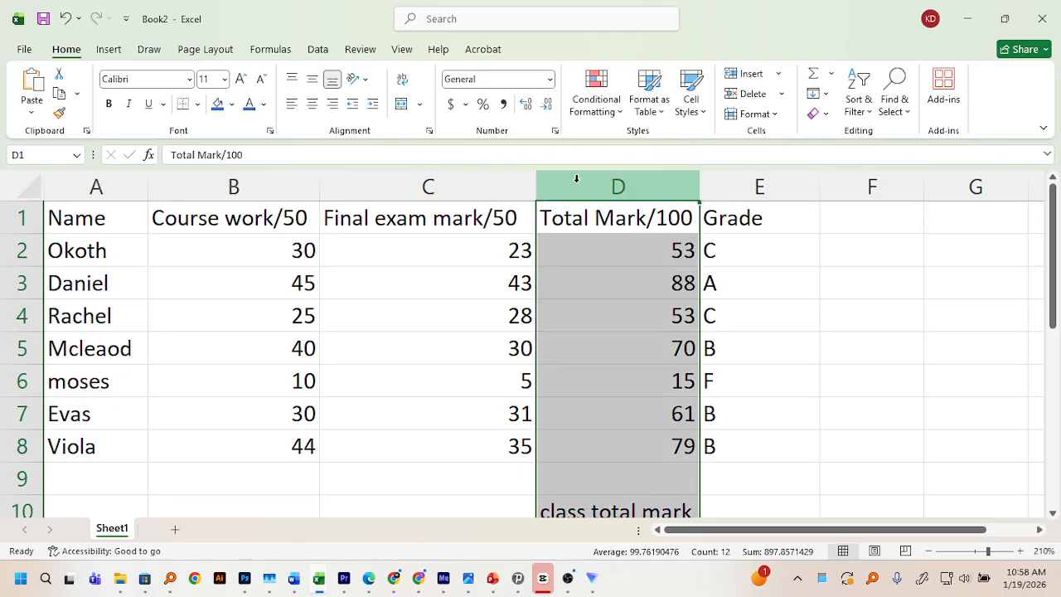
left_click(739, 189)
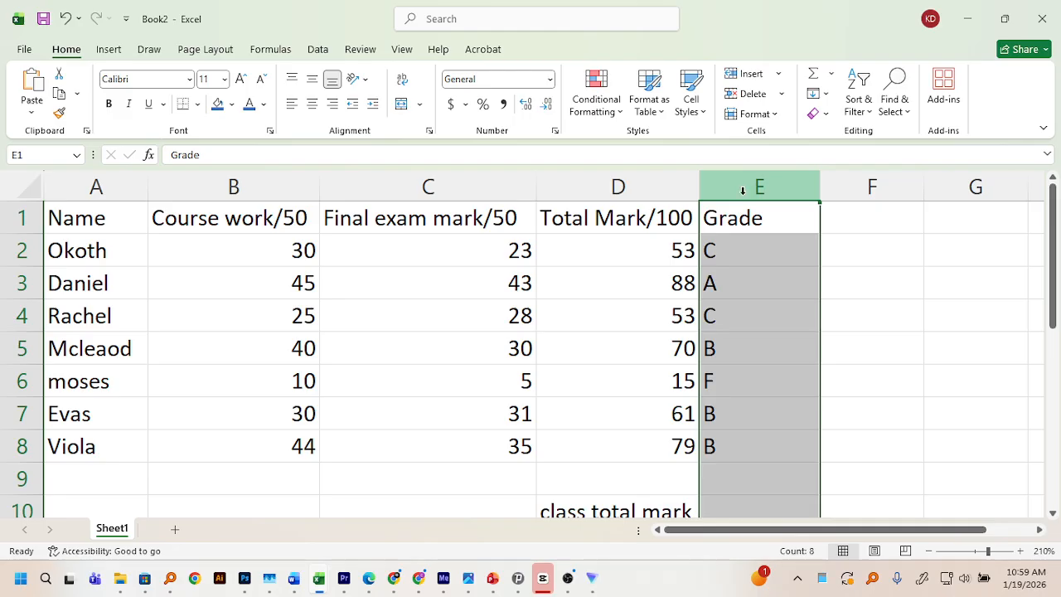
left_click(605, 187)
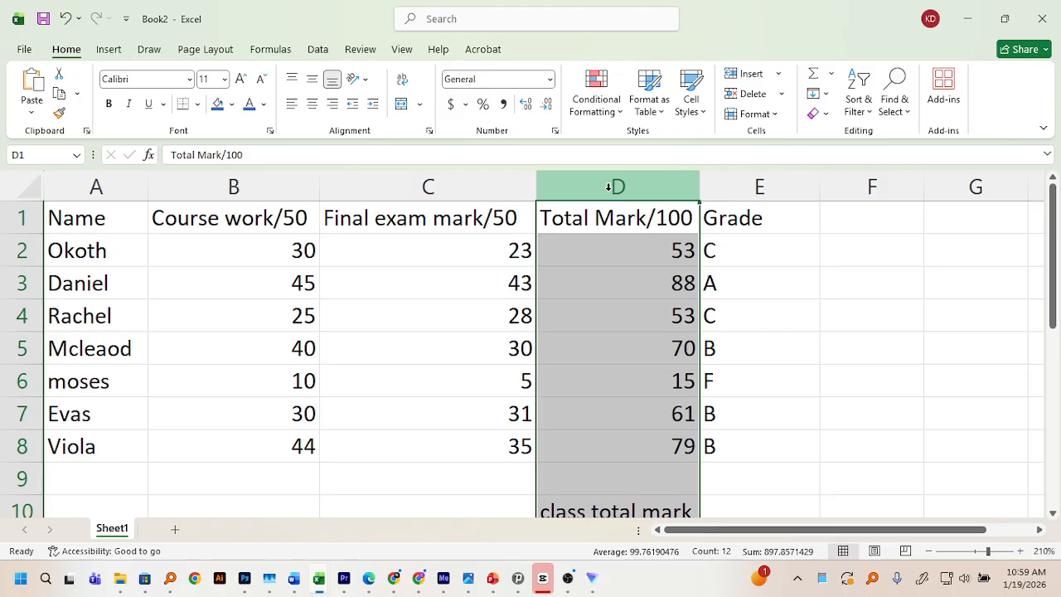
left_click(862, 117)
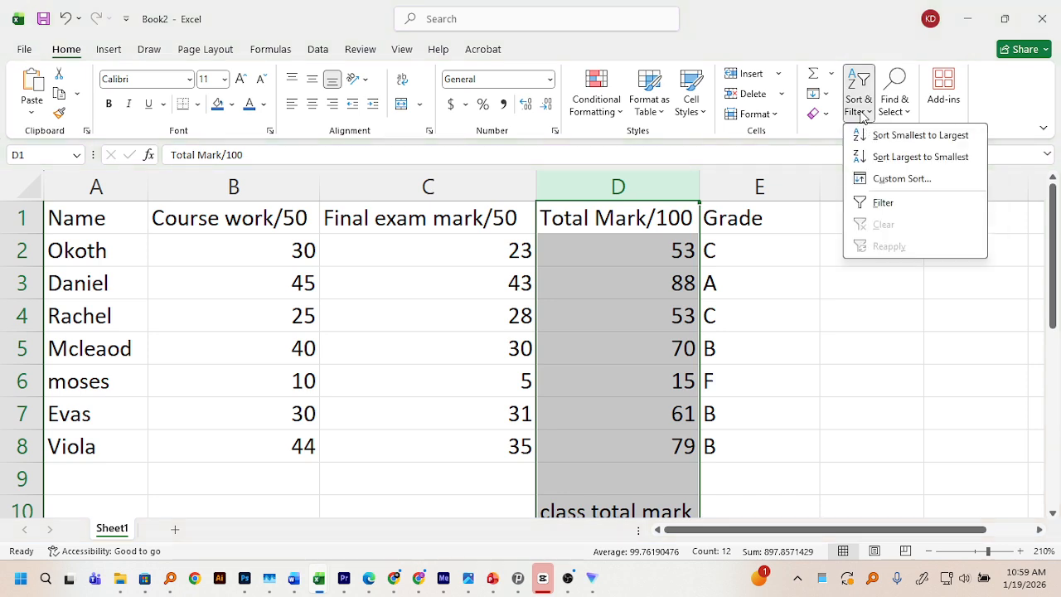
left_click(895, 158)
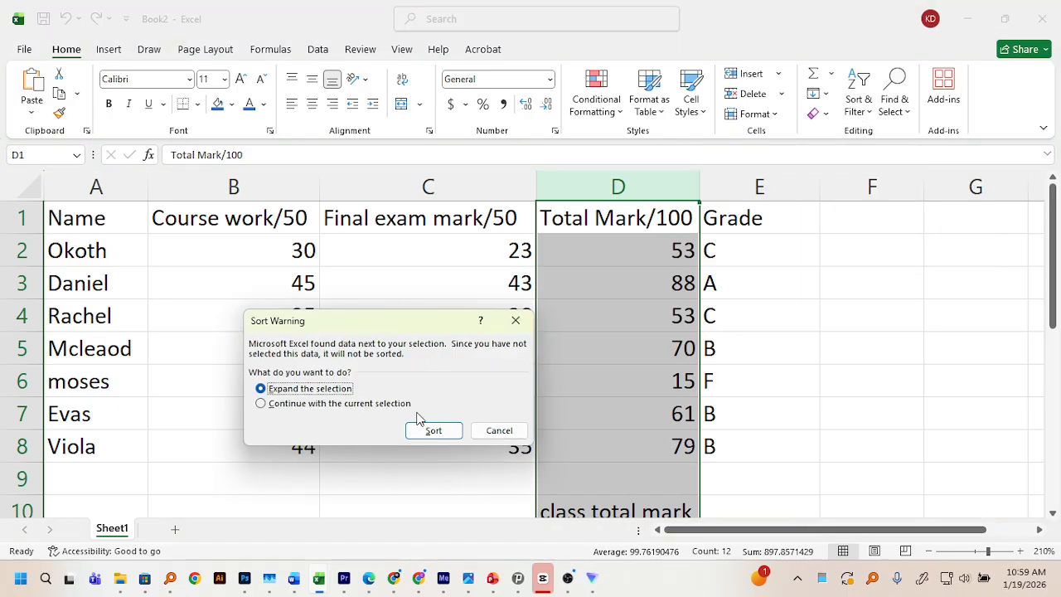
left_click(435, 430)
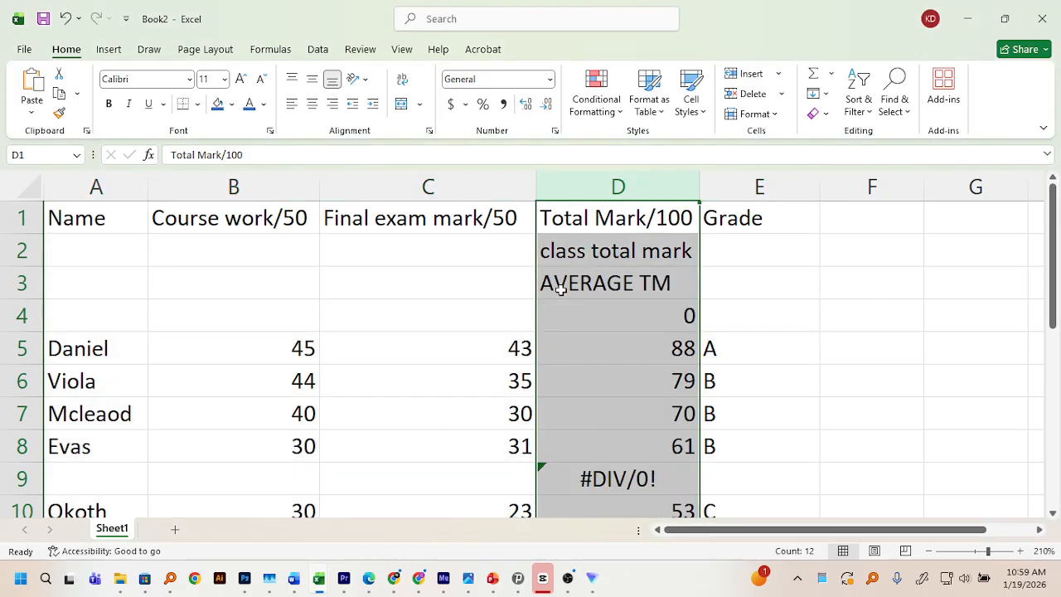
key("ctrl+z")
Move the class total mark and AVERAGE TM block from D10:D14 to E10:E14, out of the Total Mark column
scroll(561, 289, "down", 4)
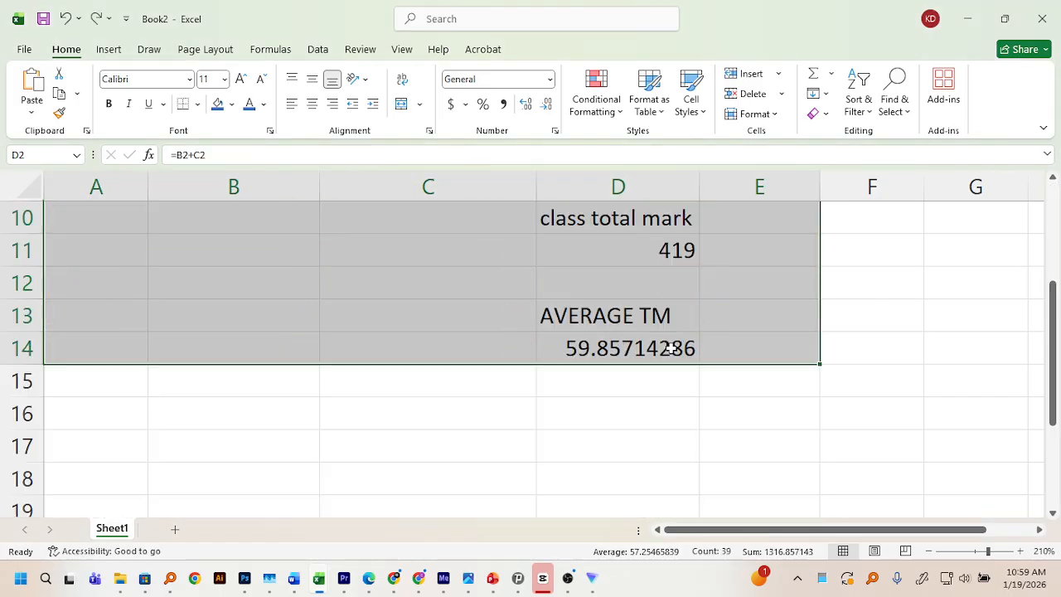
scroll(661, 353, "up", 2)
left_click_drag(554, 315, 604, 441)
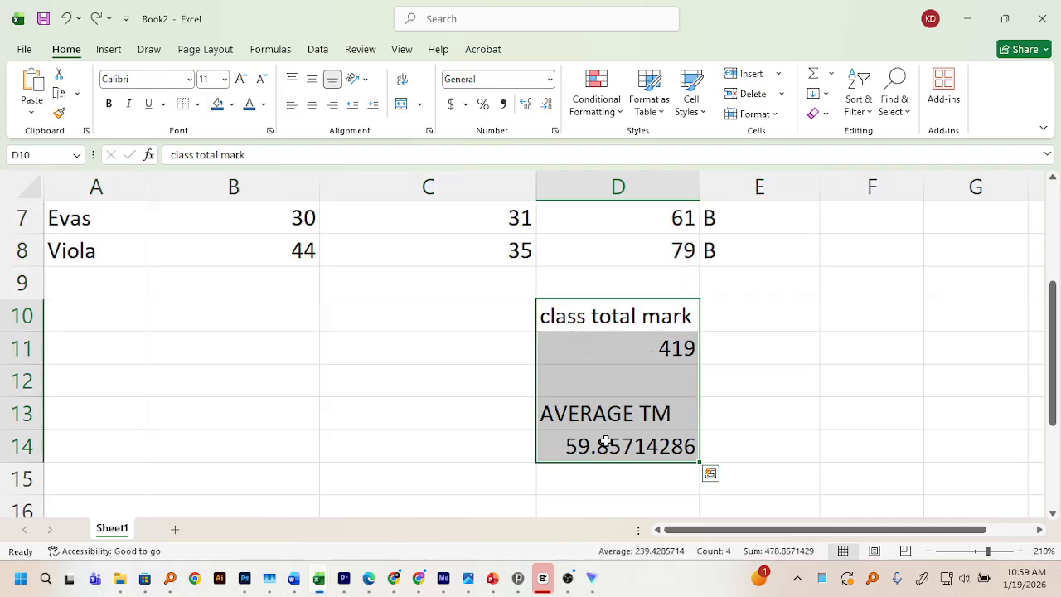
key("ctrl+c")
left_click_drag(771, 299, 853, 431)
key("ctrl+v")
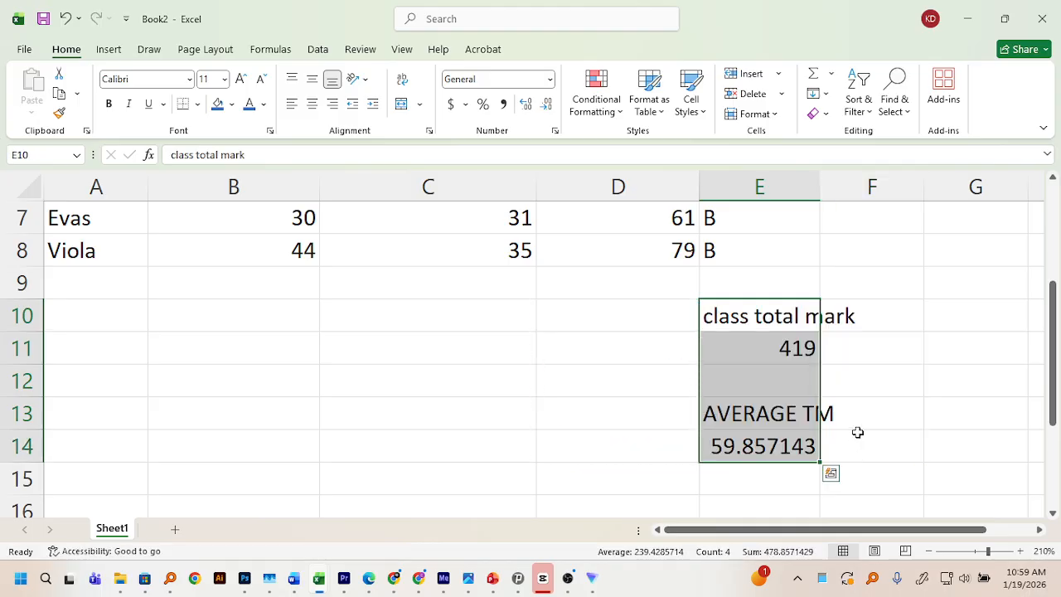
left_click(642, 332)
Sort the table by Total Mark/100 from largest to smallest with the selection expanded, and check the totals in D2 and D8
scroll(641, 332, "up", 2)
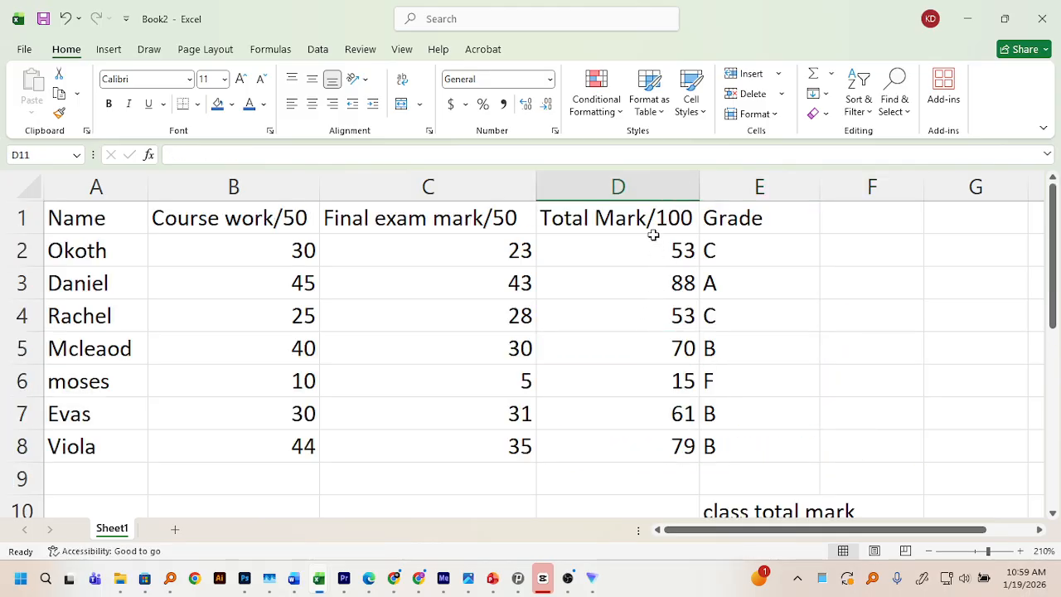
left_click(645, 188)
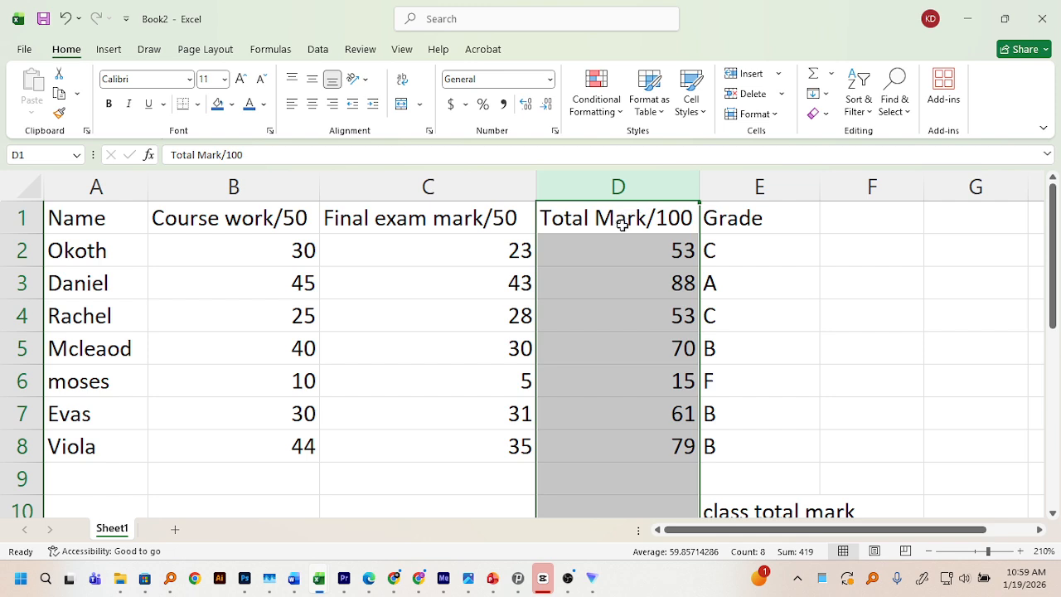
left_click(855, 116)
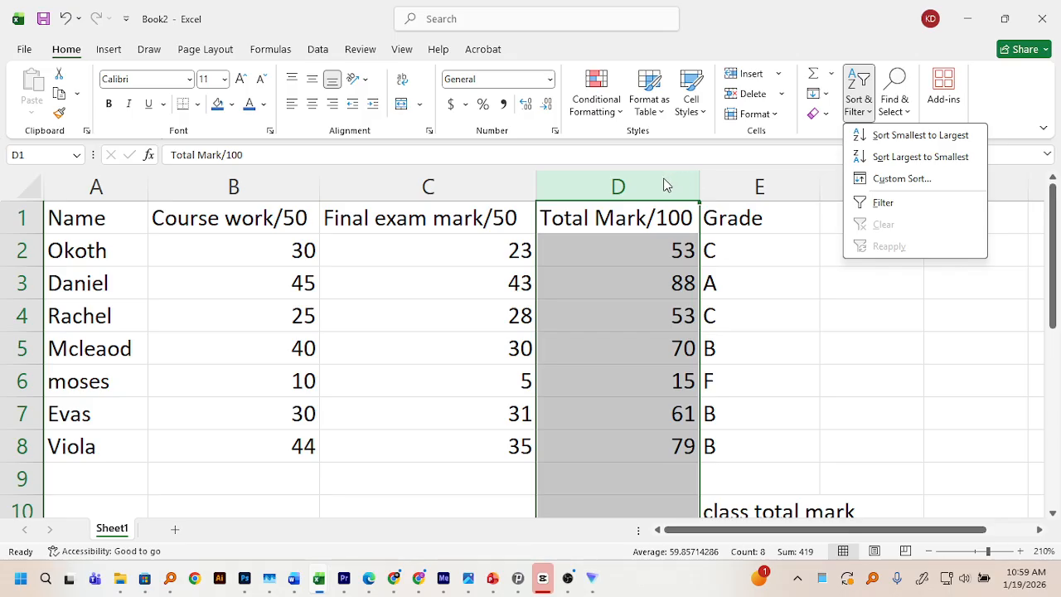
left_click(886, 157)
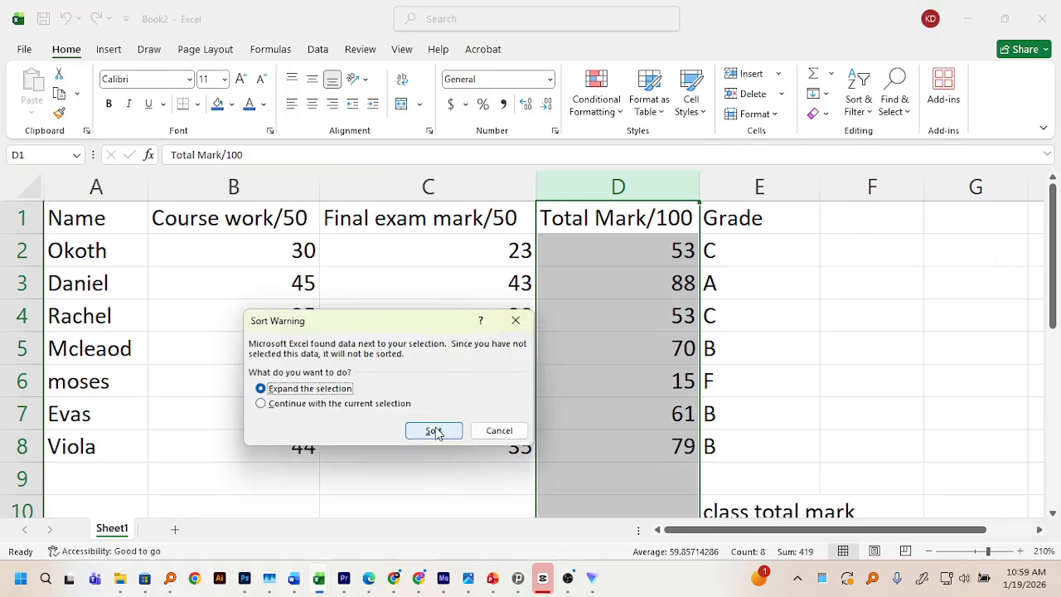
left_click(434, 429)
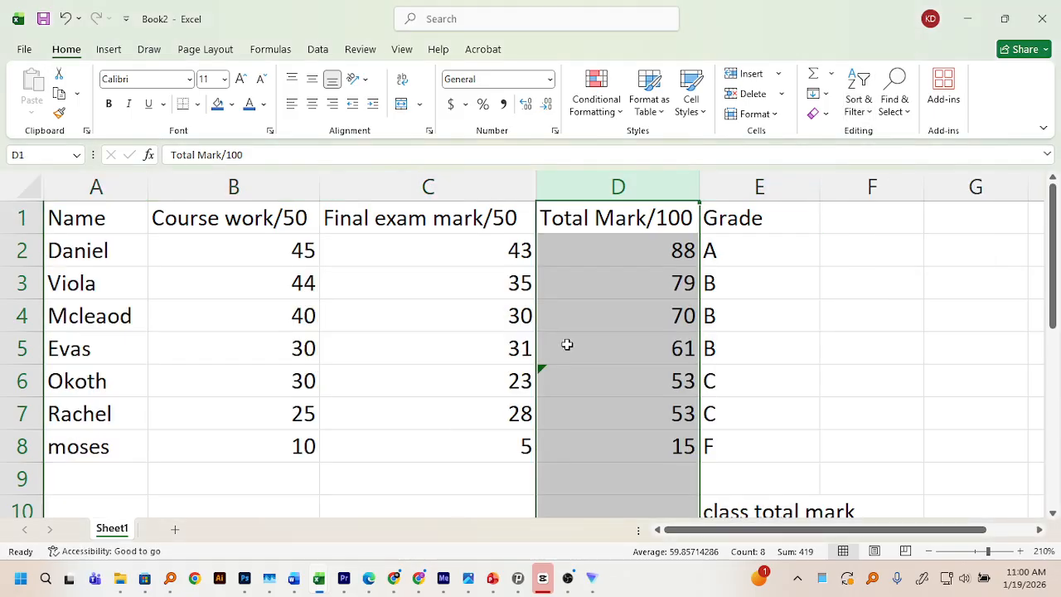
left_click(618, 259)
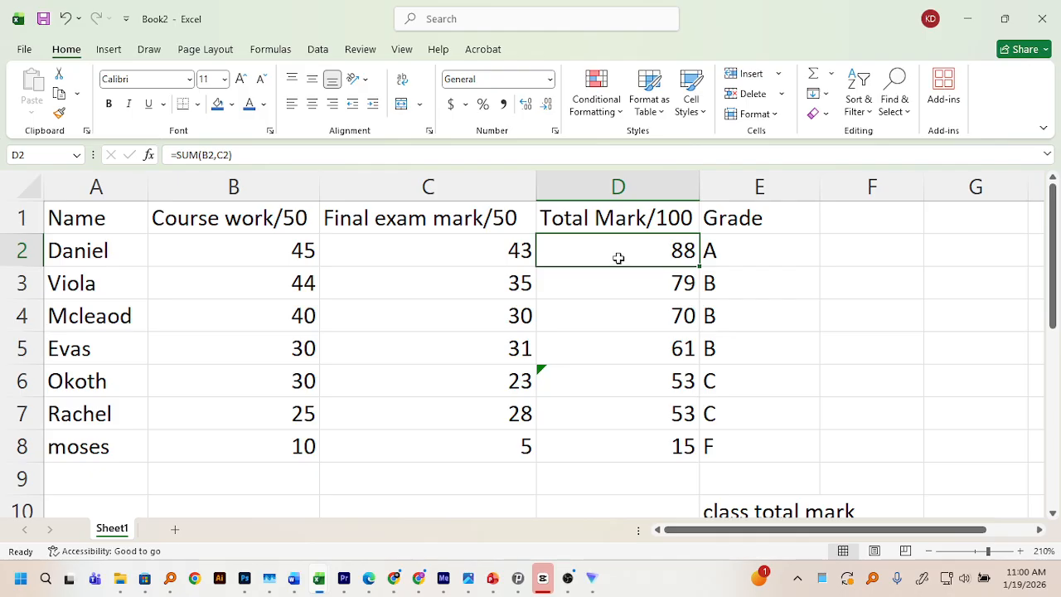
left_click(630, 444)
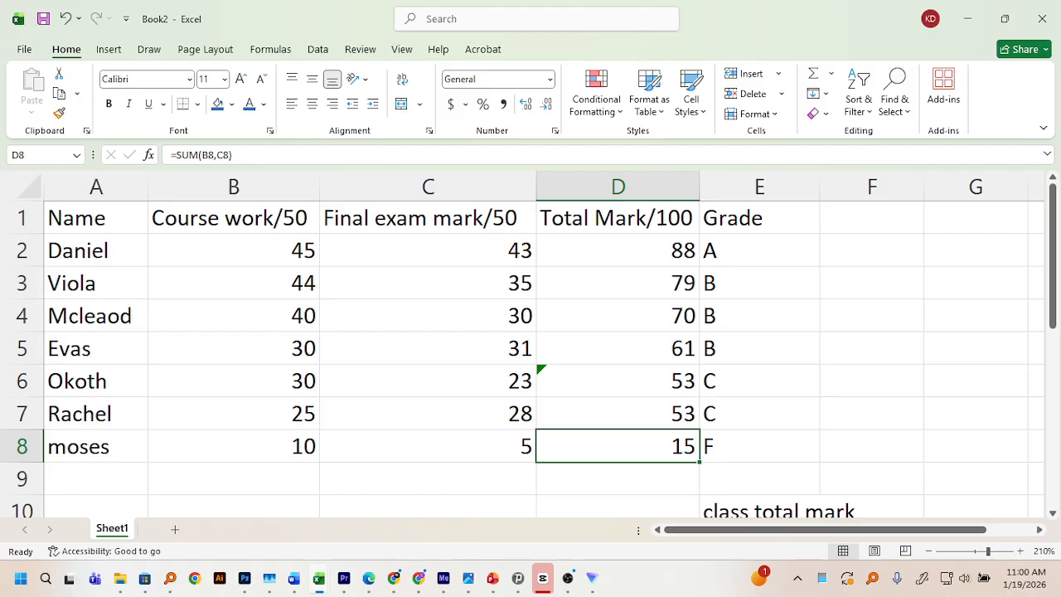
left_click(613, 240)
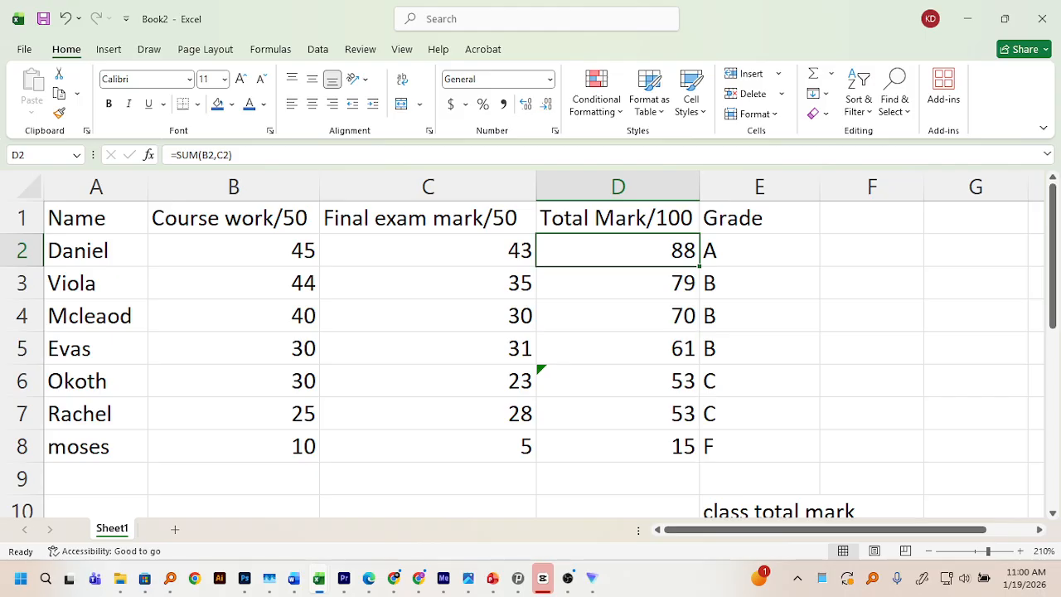
Undo the largest-to-smallest sort of the student table
key("alt+Tab")
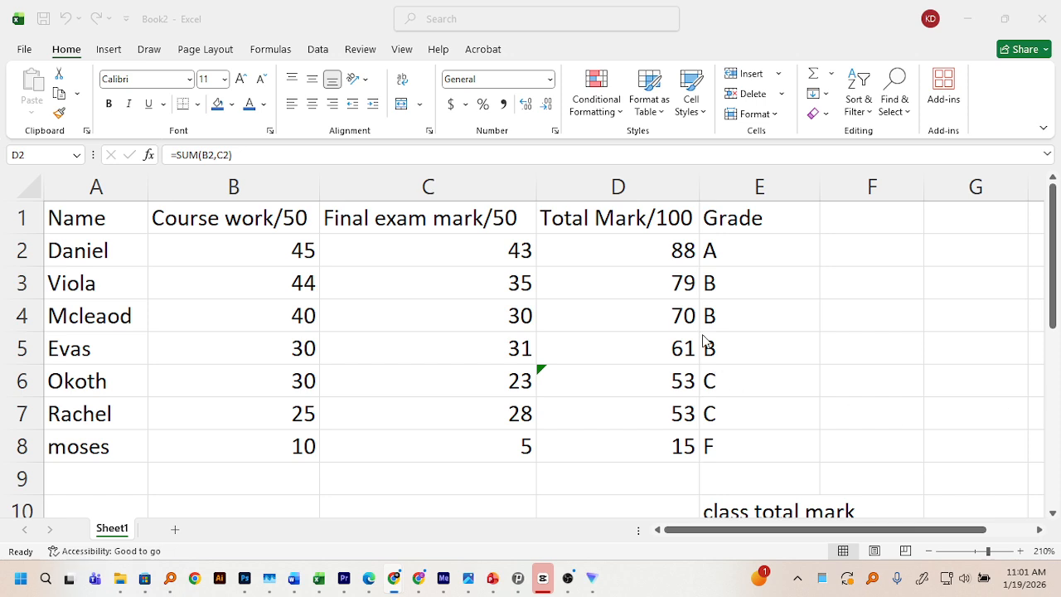
left_click(752, 277)
key("ctrl+z")
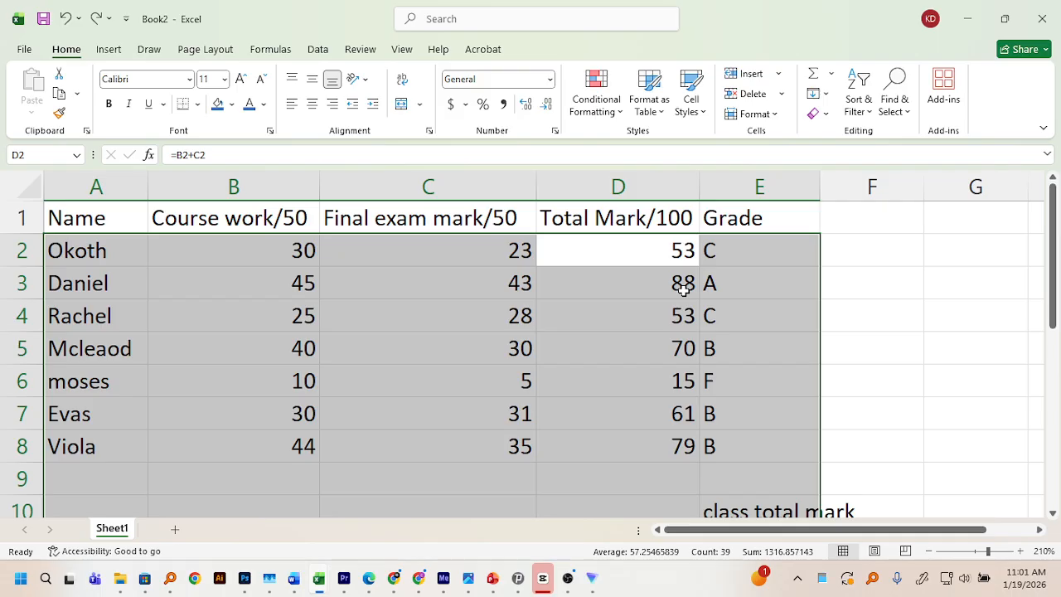
Sort the student rows again by the Total Mark/100 column, largest to smallest, expanding the selection, and check the first and last totals
left_click(668, 186)
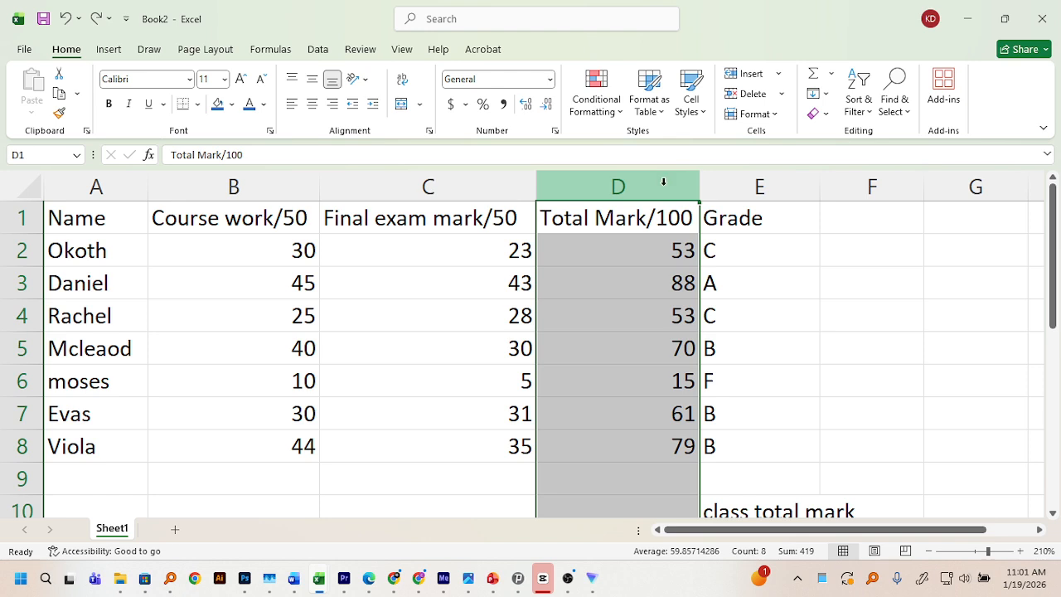
left_click(665, 188)
left_click(657, 179)
left_click(650, 179)
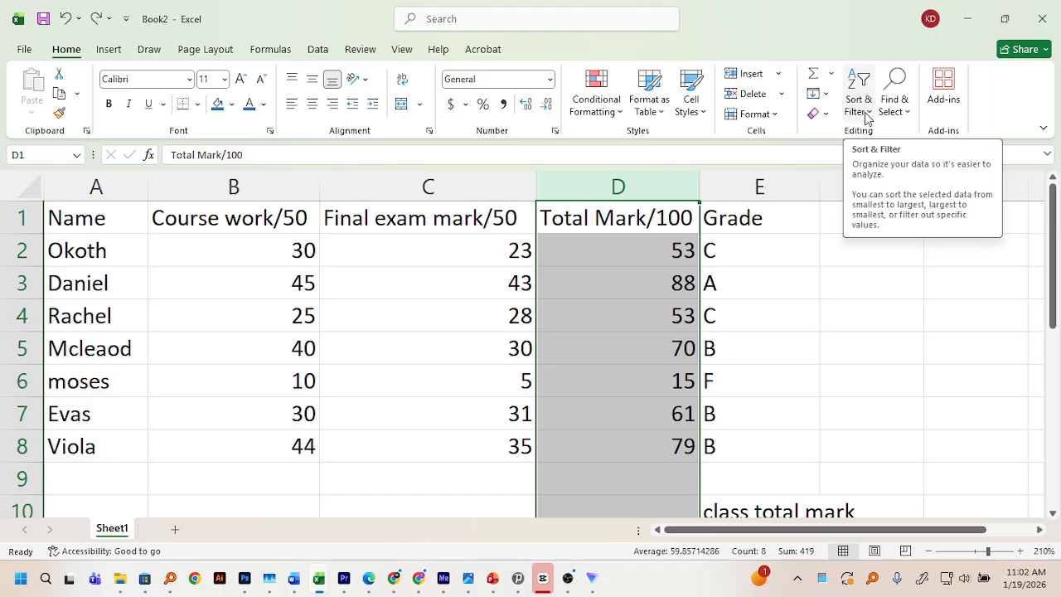
left_click(866, 114)
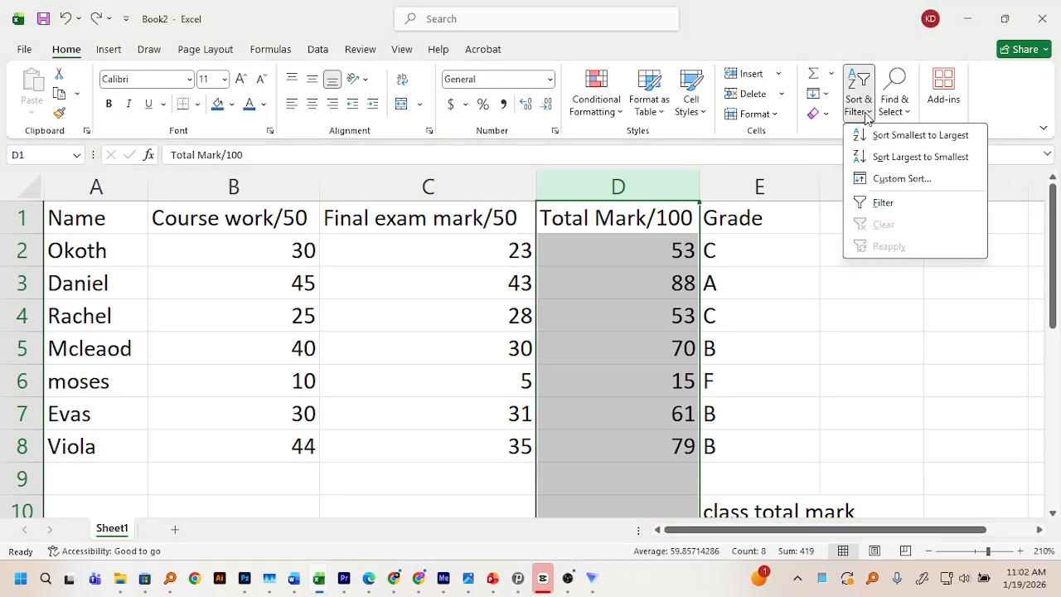
left_click(891, 159)
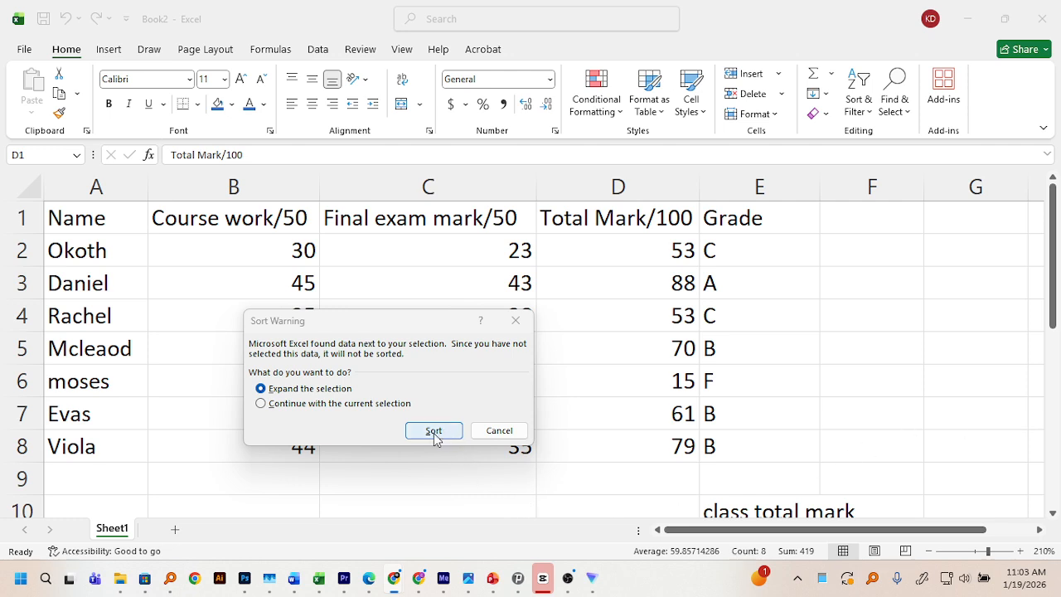
left_click(422, 323)
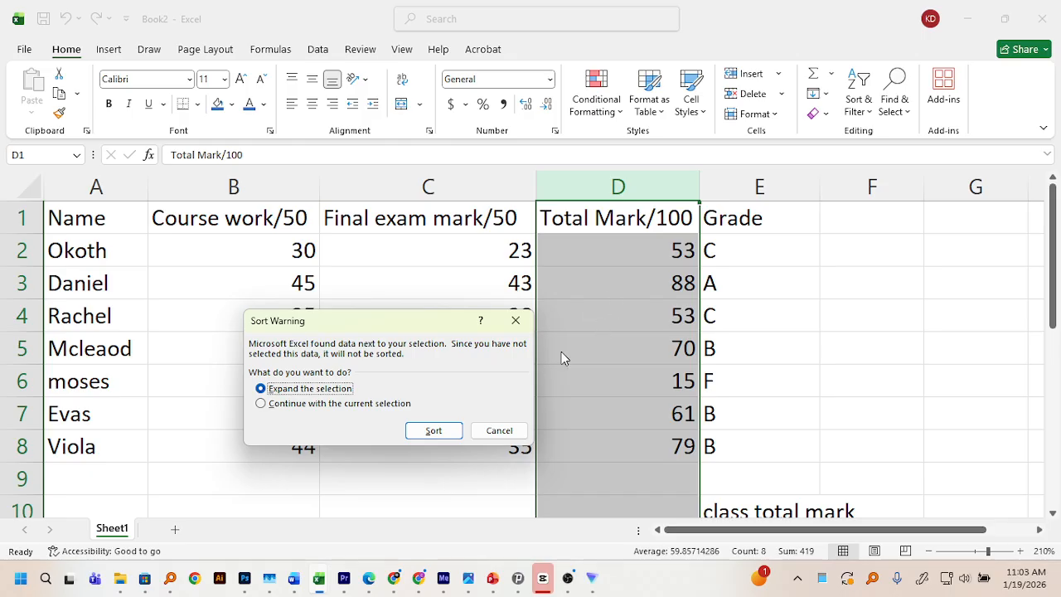
left_click(434, 430)
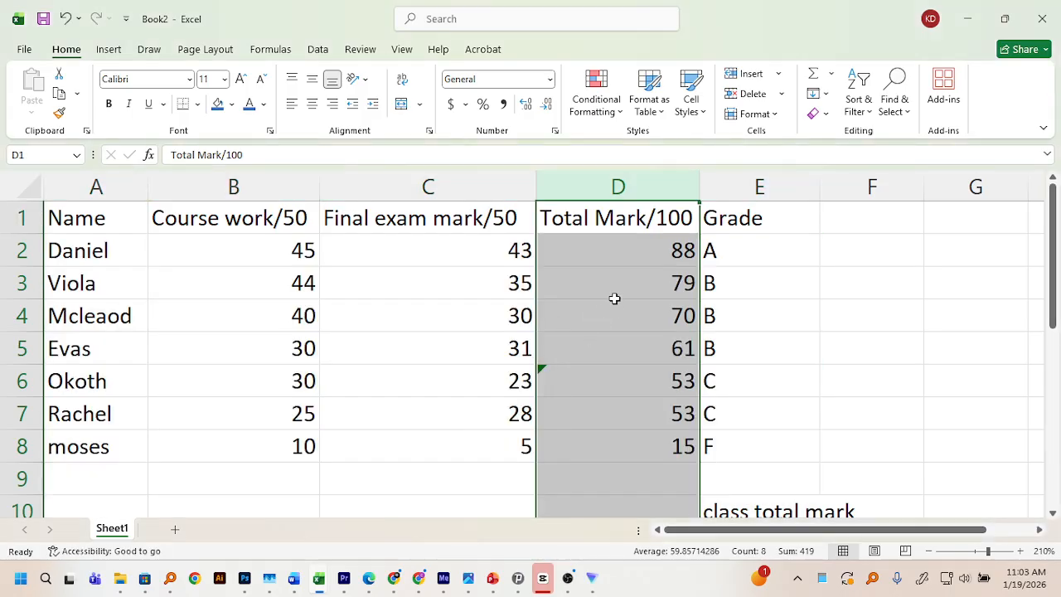
left_click(666, 253)
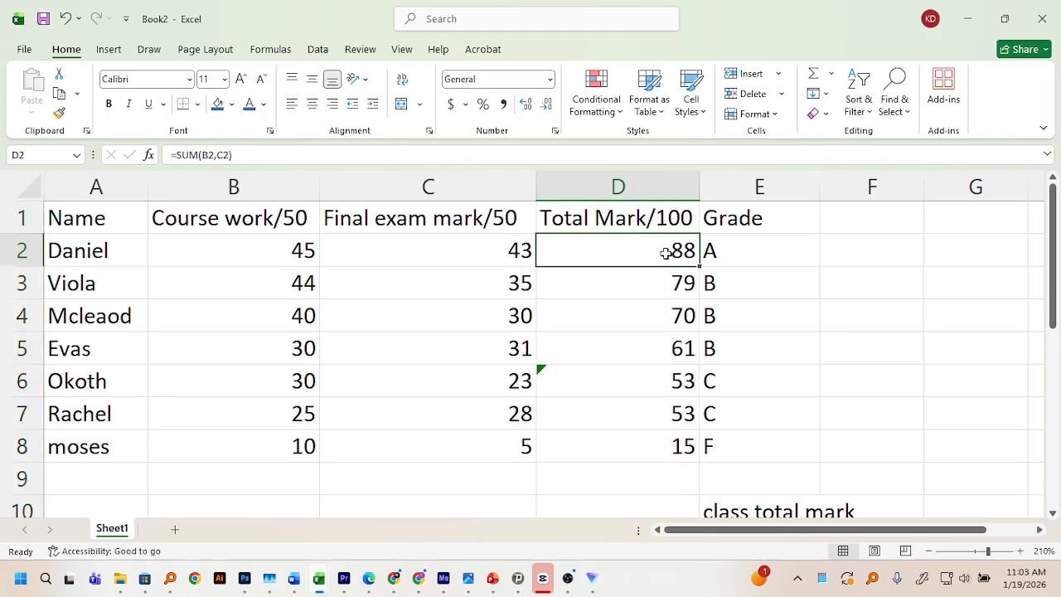
left_click(678, 453)
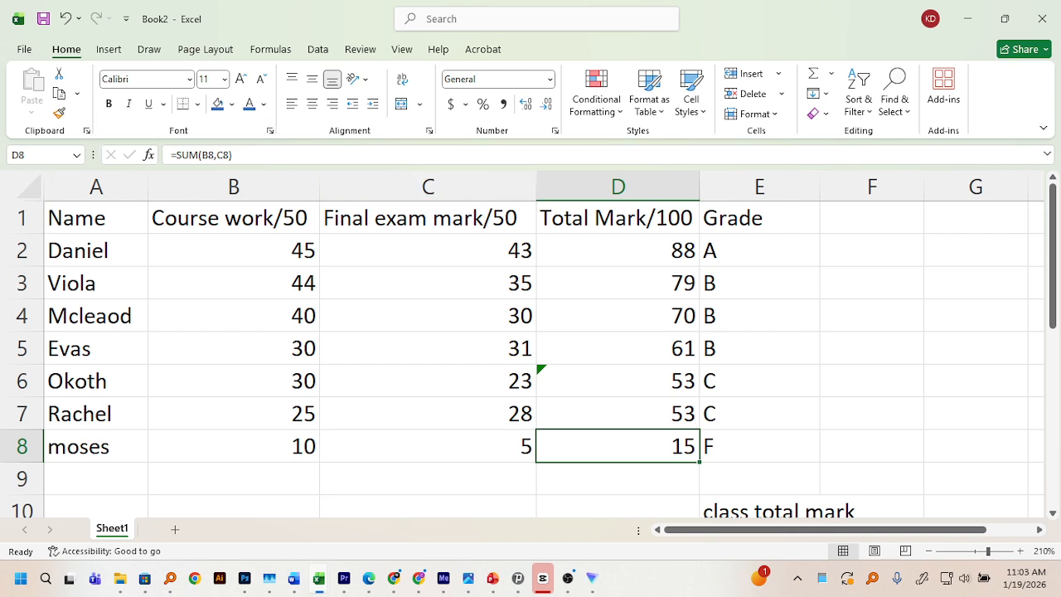
Undo the repeated sort to restore the original order of the student rows
key("alt+Tab")
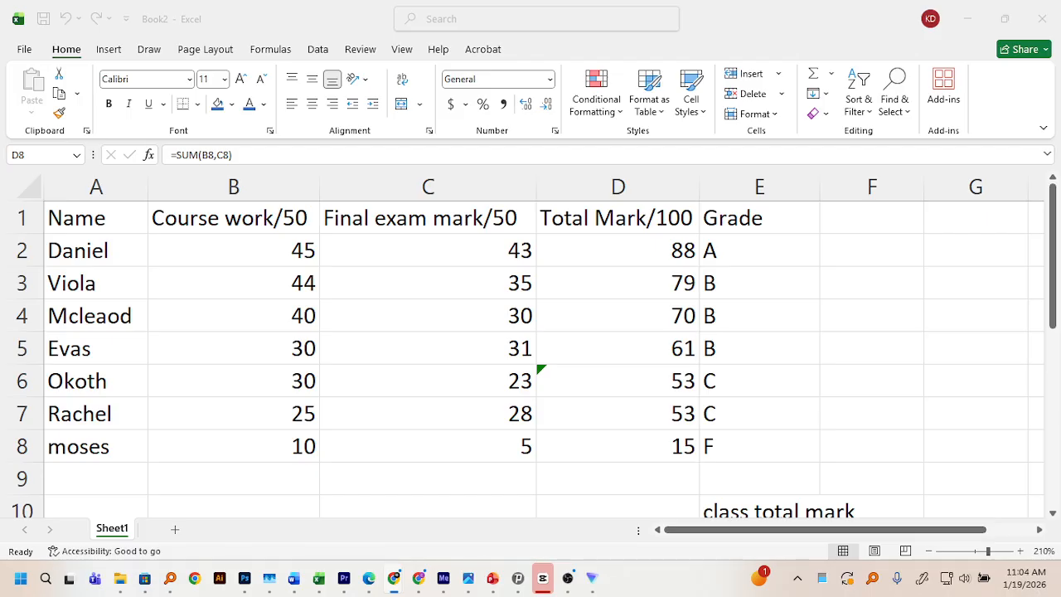
left_click(562, 179)
left_click(561, 180)
left_click_drag(720, 254, 942, 361)
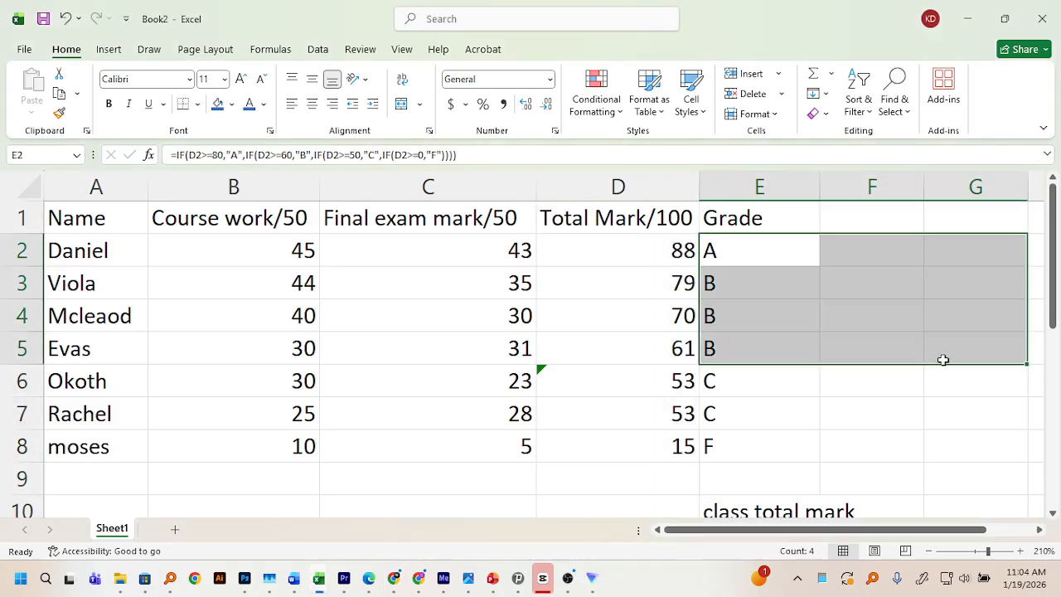
key("ctrl+z")
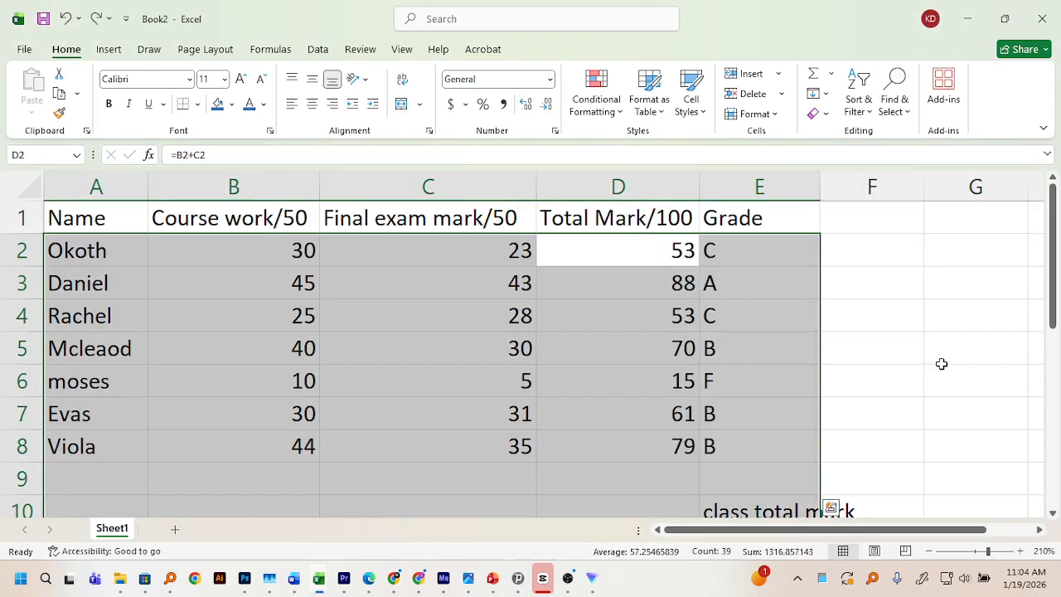
Sort the student table by the Total Mark/100 column from largest to smallest, expanding the selection to the neighbouring columns
left_click(627, 182)
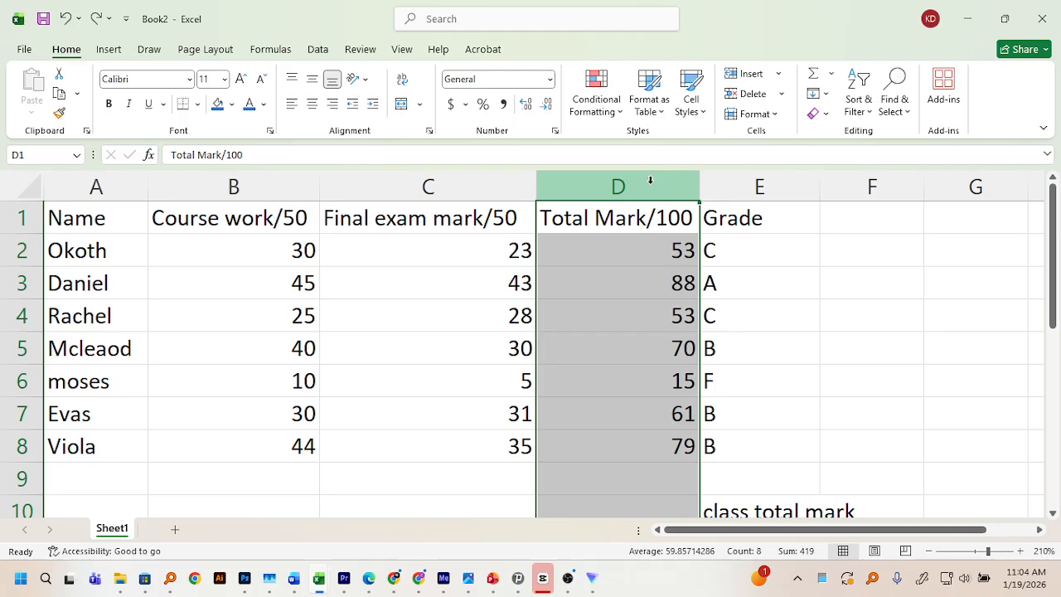
left_click(857, 100)
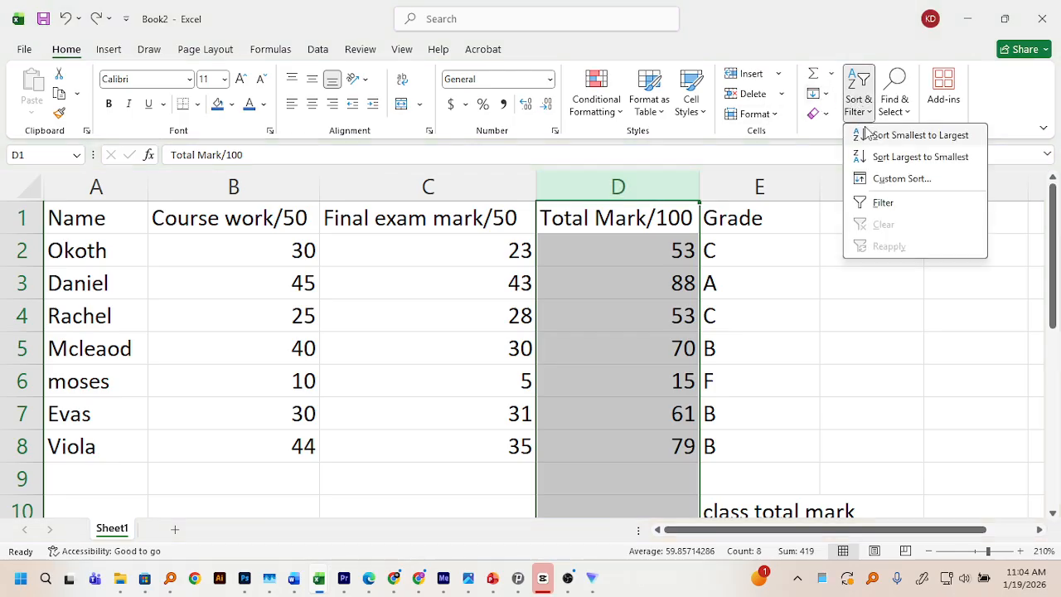
left_click(901, 161)
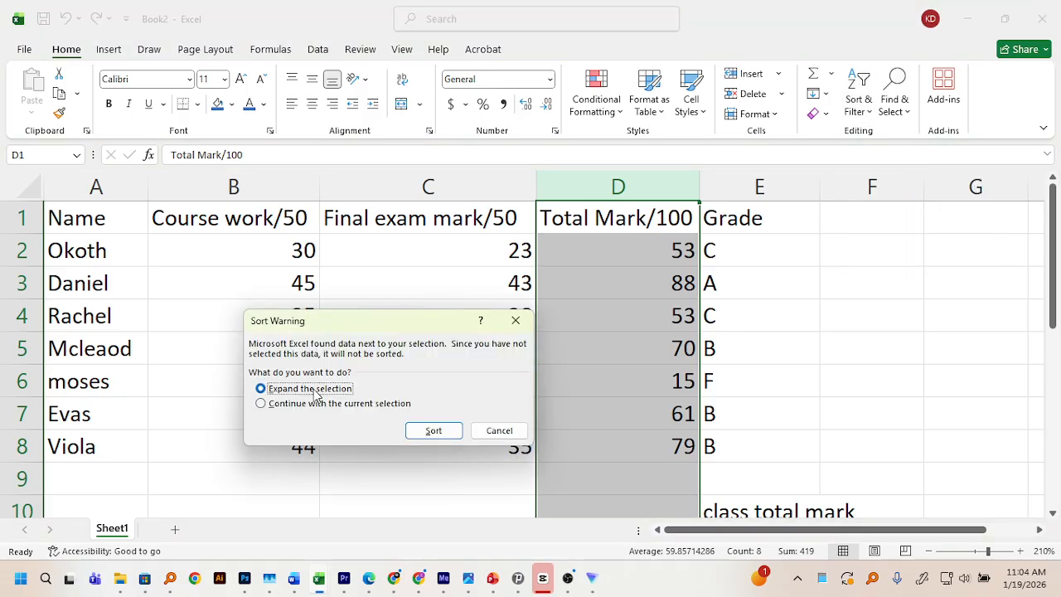
left_click_drag(336, 324, 525, 225)
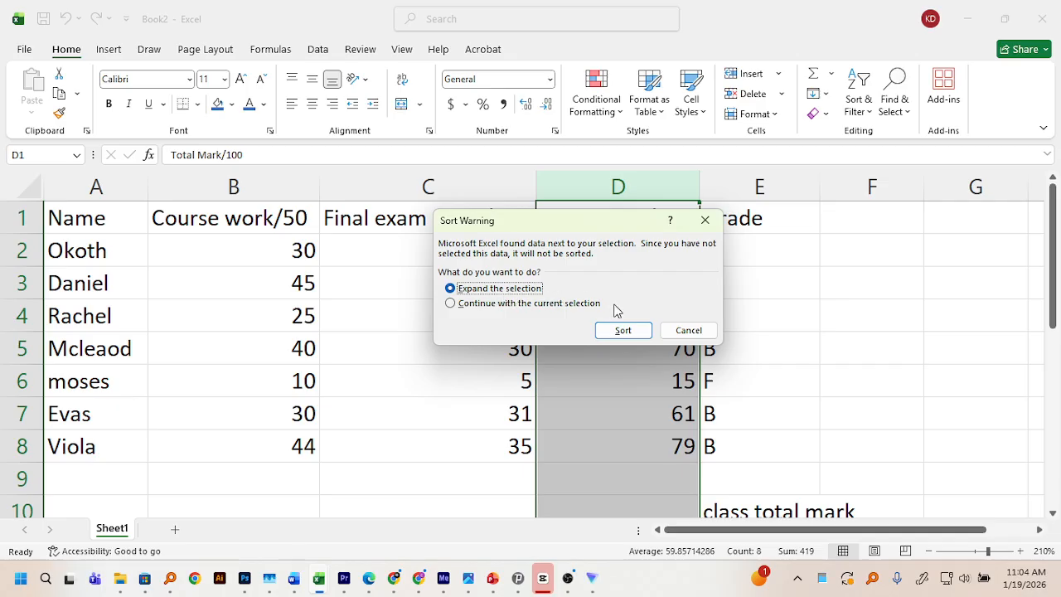
left_click(623, 330)
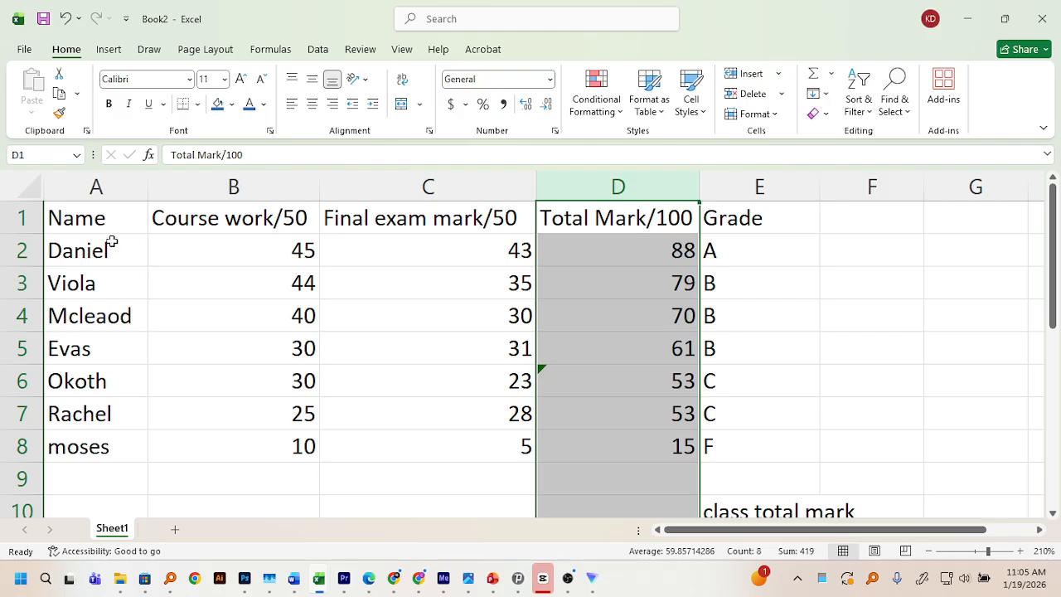
Insert a blank row above the header row of the student table
left_click(37, 217)
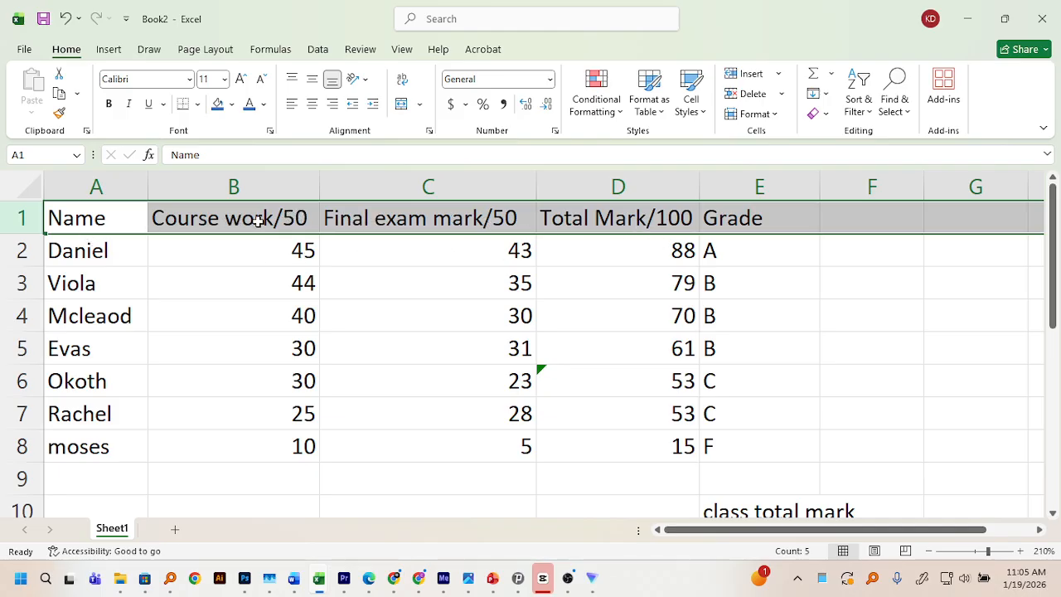
right_click(17, 222)
left_click(17, 220)
right_click(18, 217)
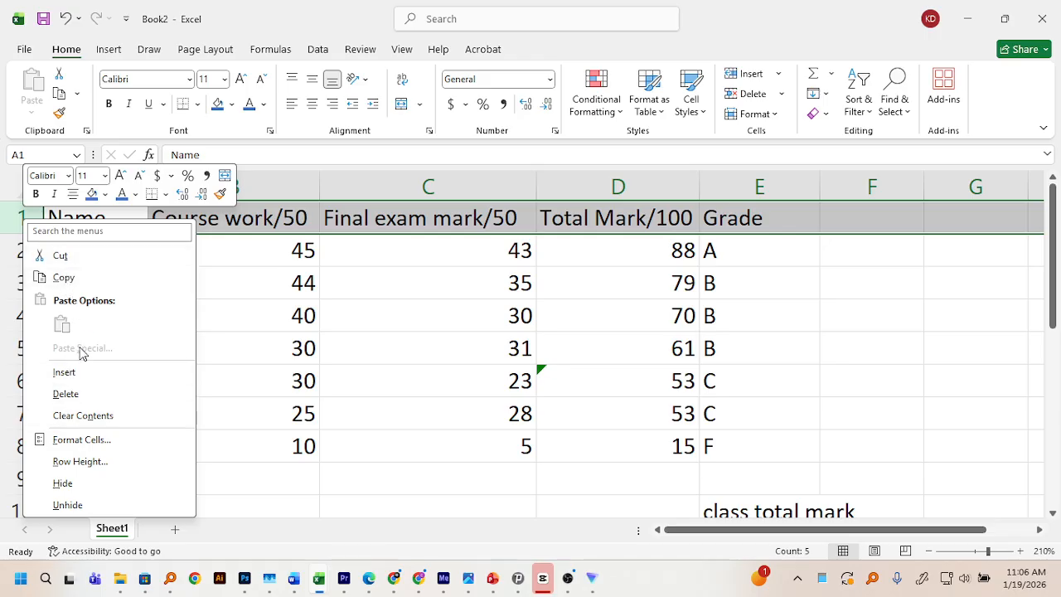
left_click(71, 379)
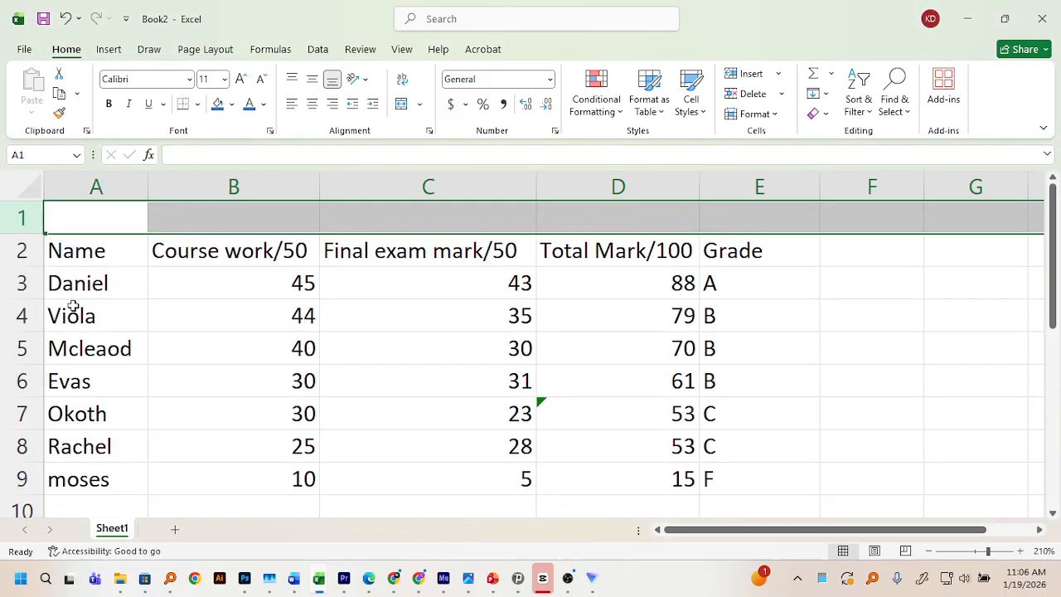
left_click(77, 225)
left_click_drag(77, 226, 712, 211)
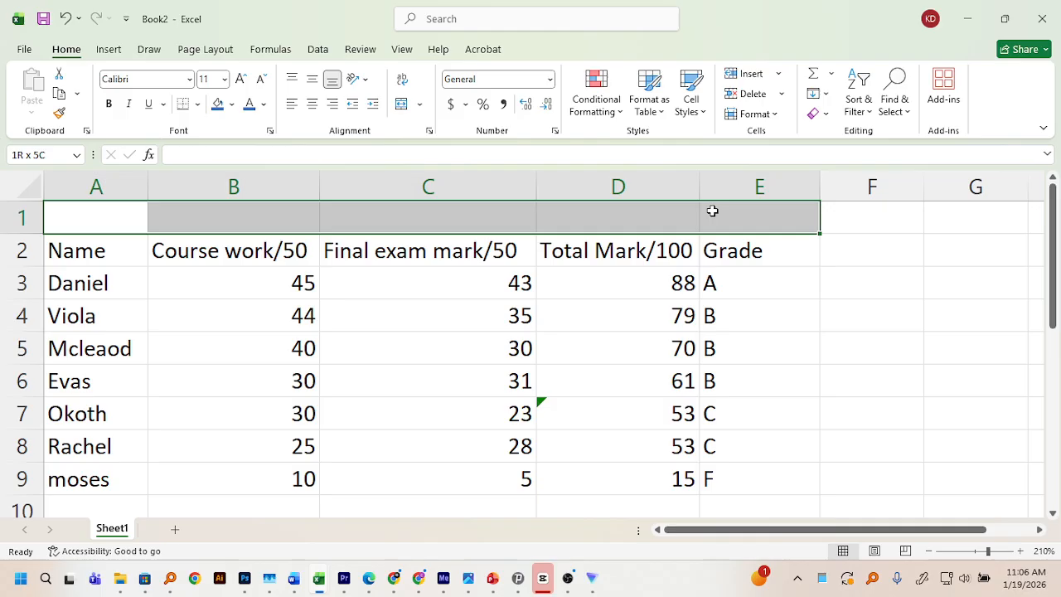
left_click(131, 219)
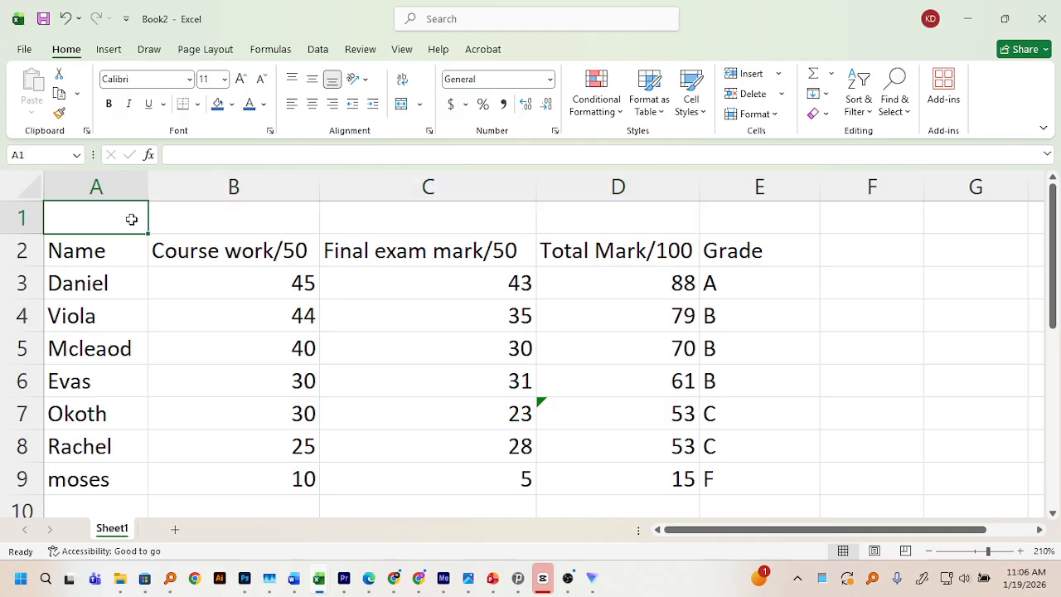
left_click(240, 222)
left_click(438, 220)
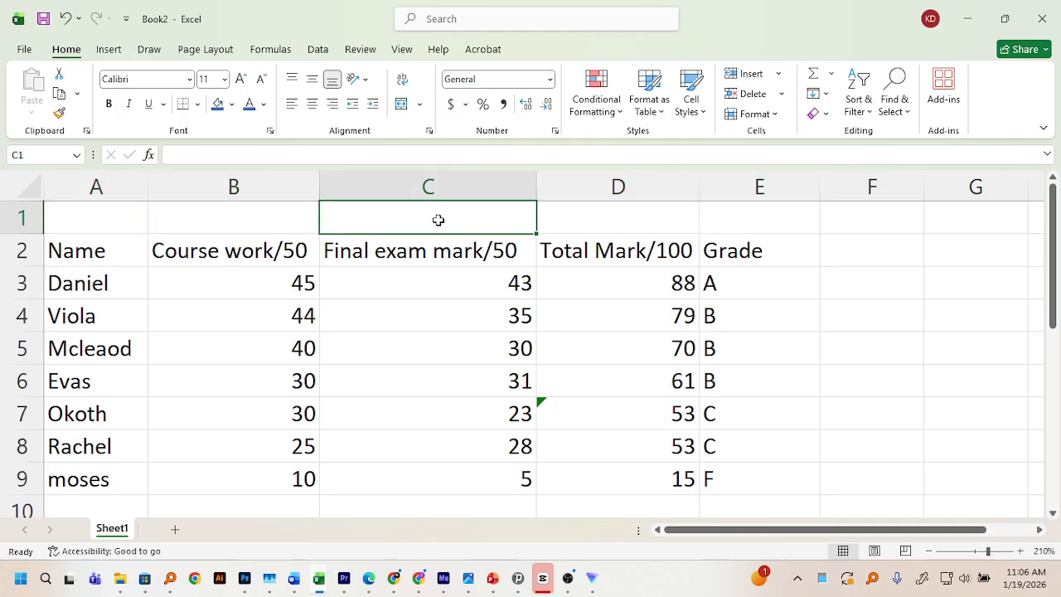
left_click(559, 218)
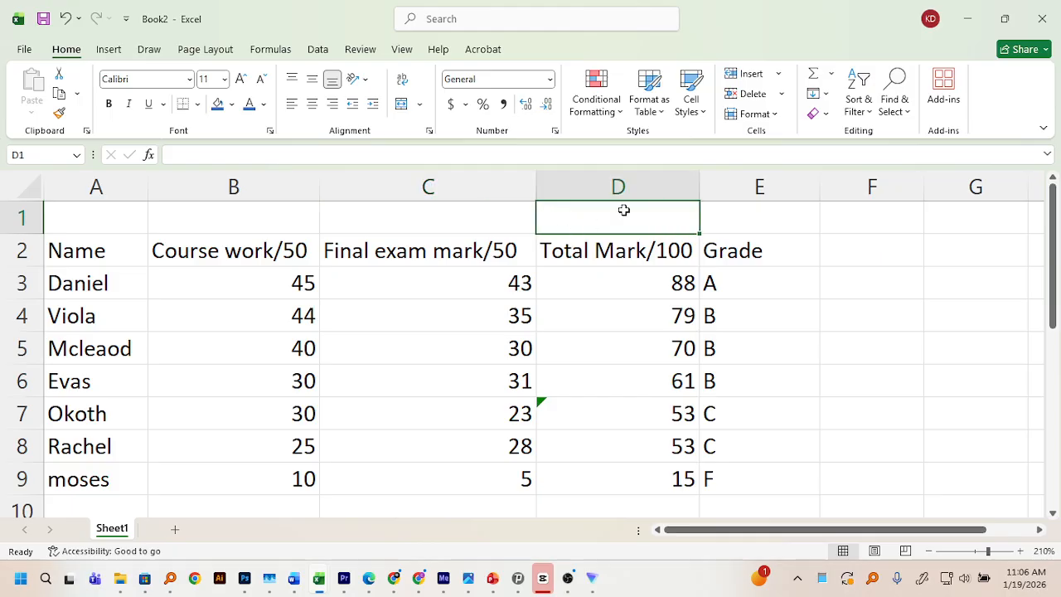
left_click(750, 231)
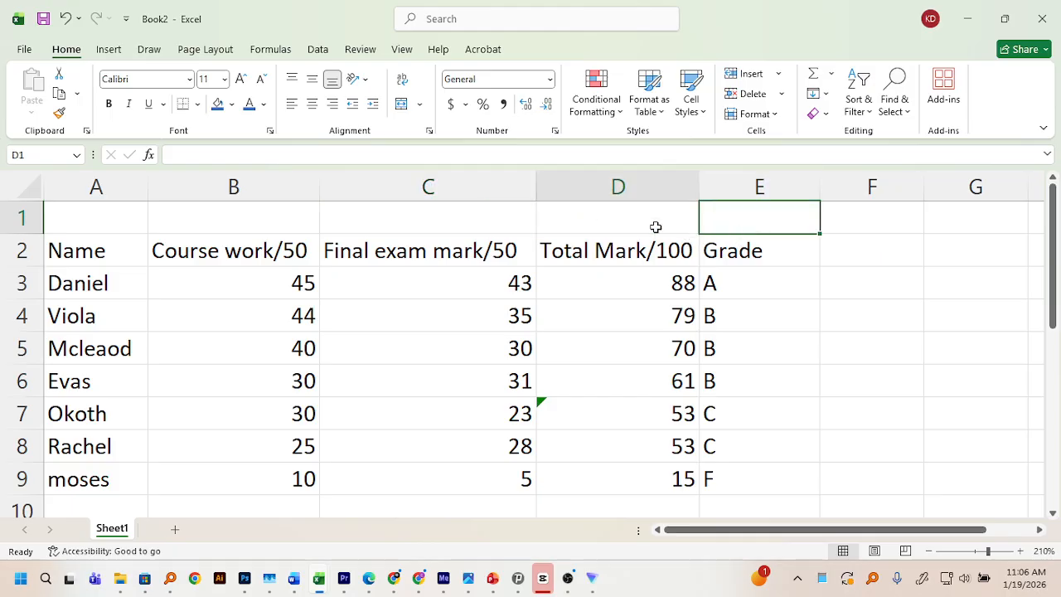
left_click(462, 218)
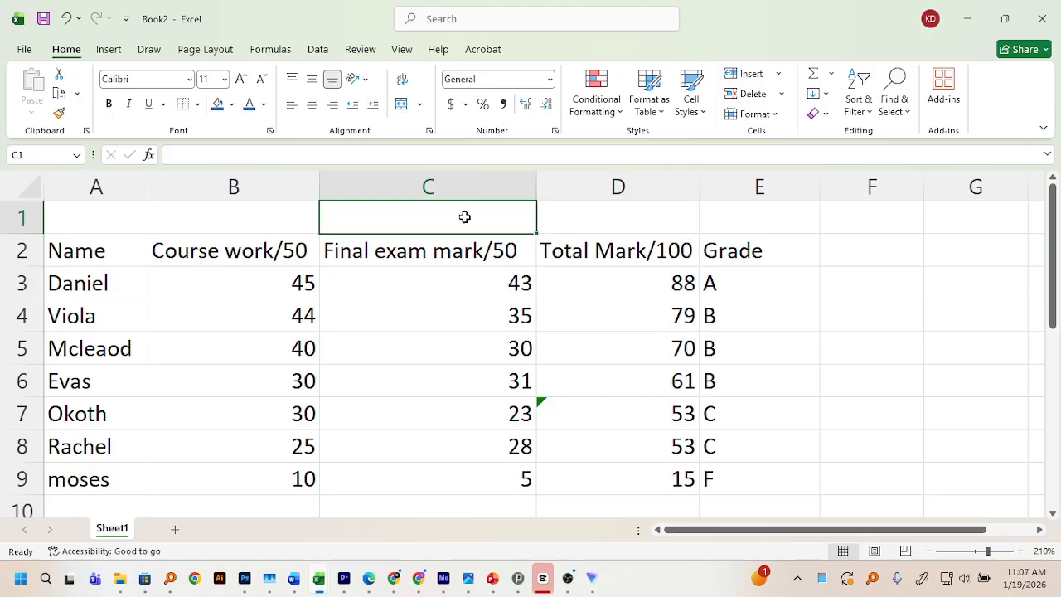
left_click(126, 218)
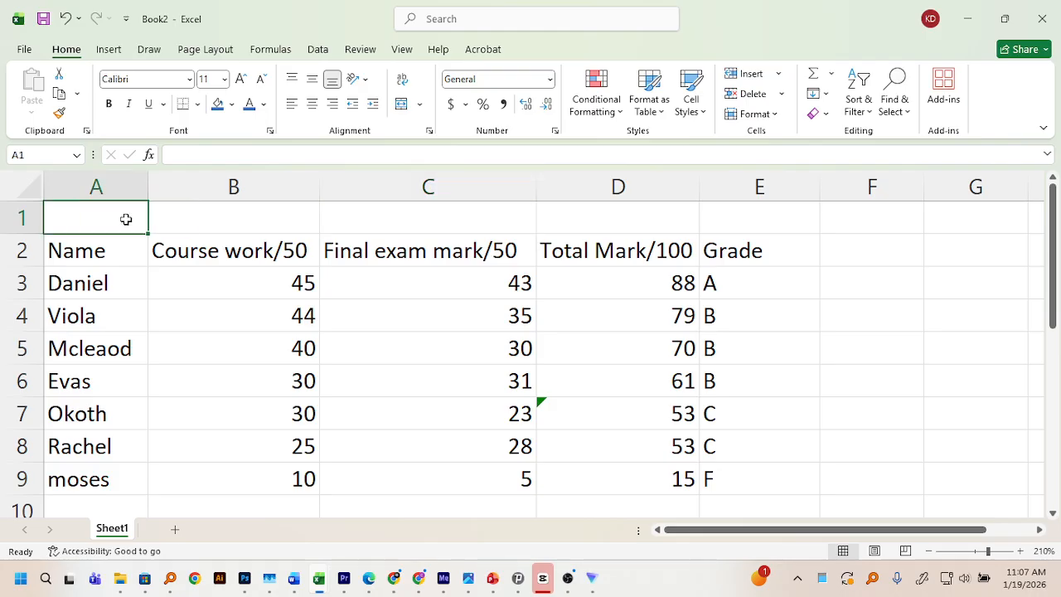
Merge and center cells A1:E1 in the blank row above the table headers
left_click_drag(126, 219, 725, 224)
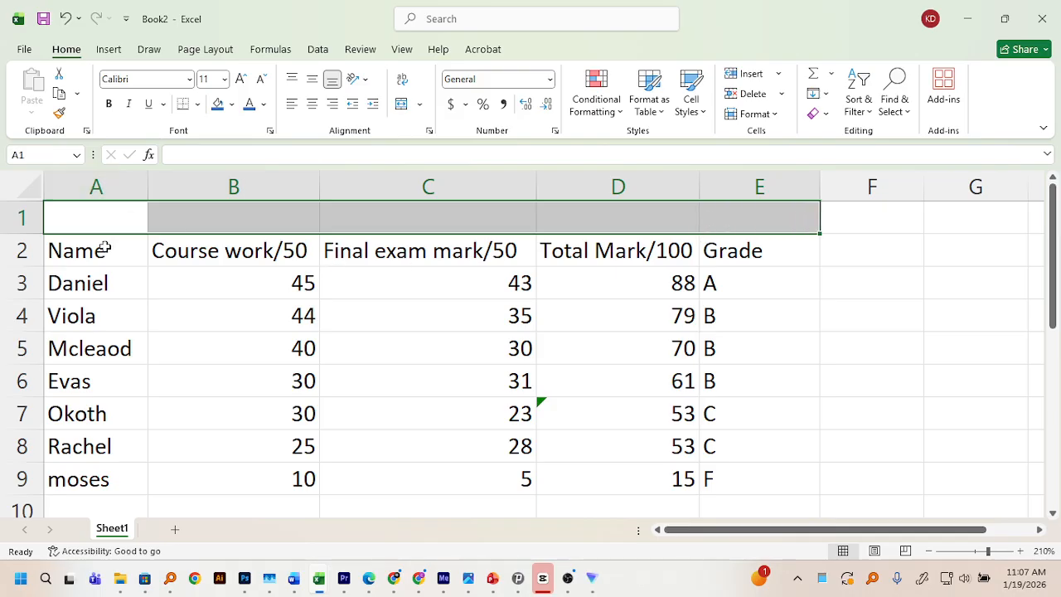
left_click(120, 216)
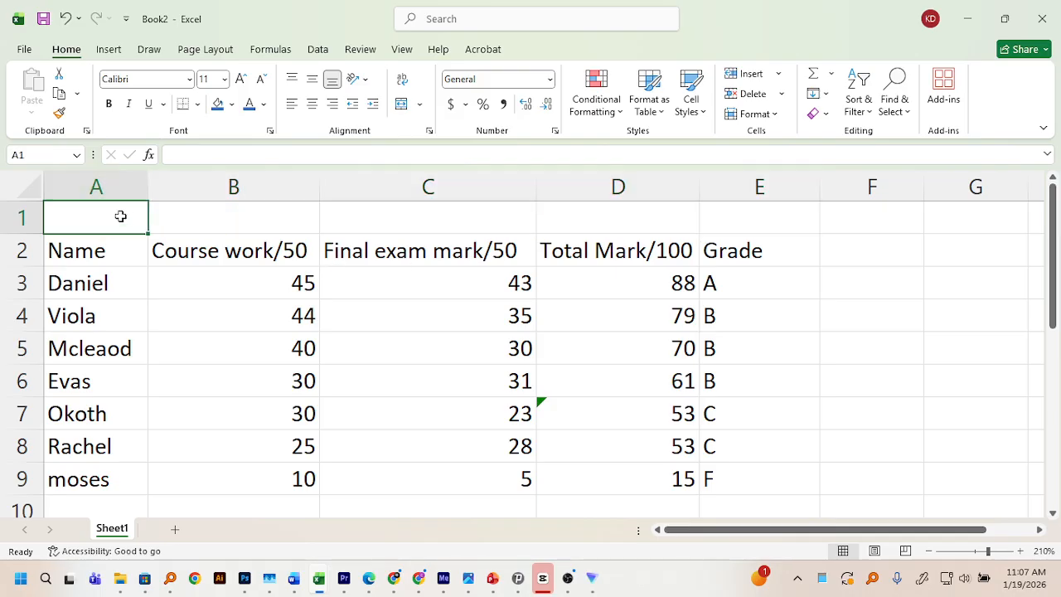
left_click_drag(121, 216, 724, 218)
left_click(85, 219)
left_click_drag(135, 213, 718, 221)
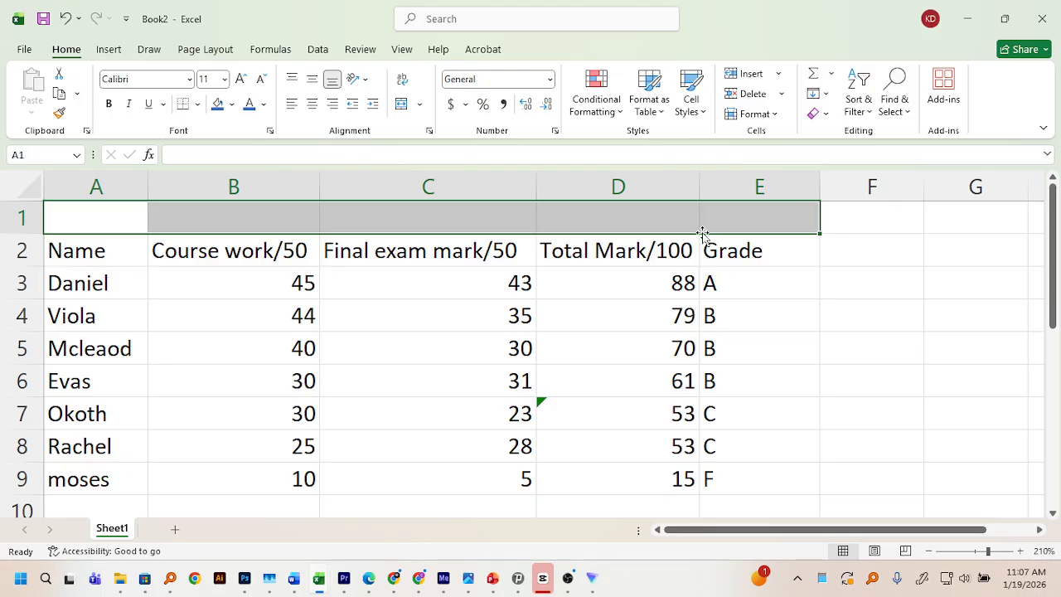
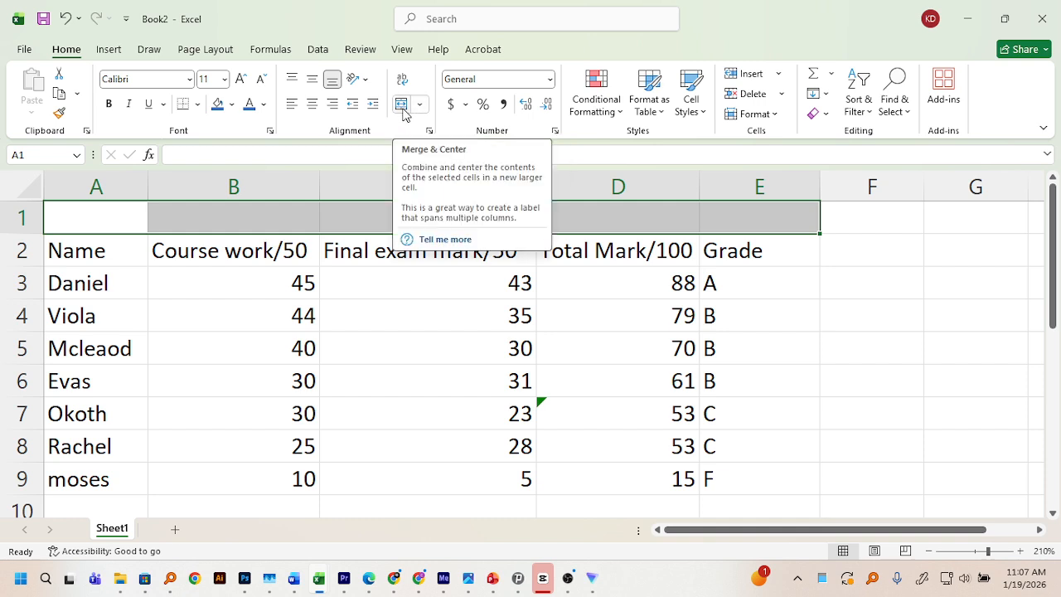
left_click(401, 104)
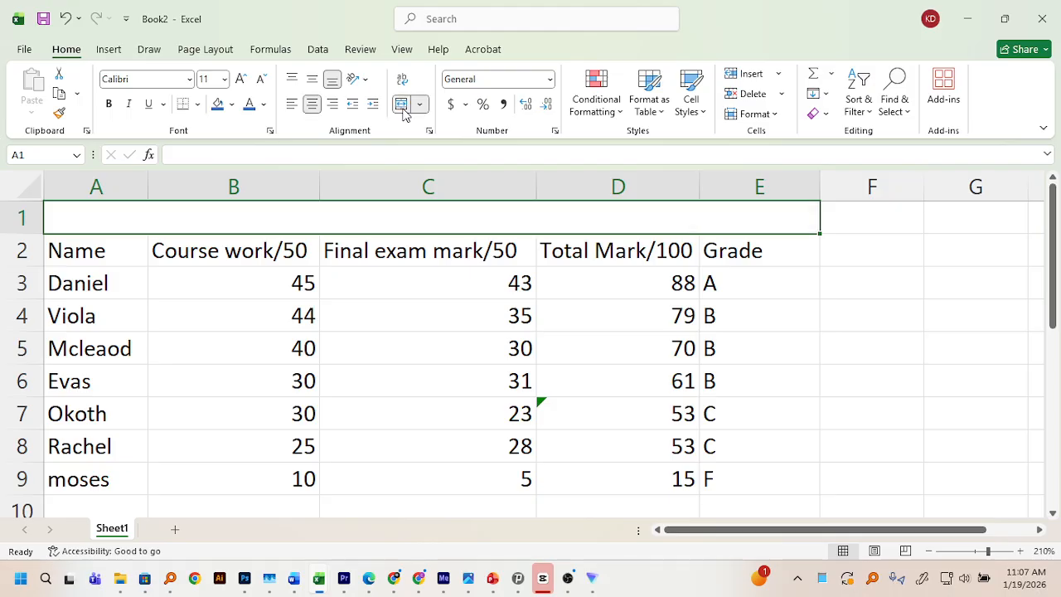
Enter the title CLASS GRADES CALCULATOR in the merged cell above the table
double_click(306, 216)
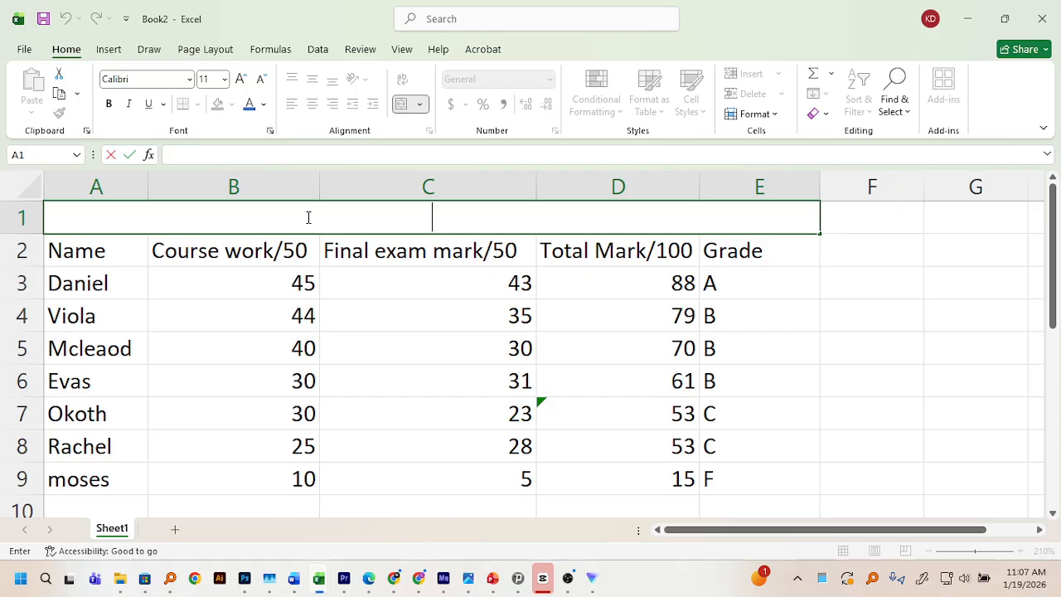
type("CLASS G")
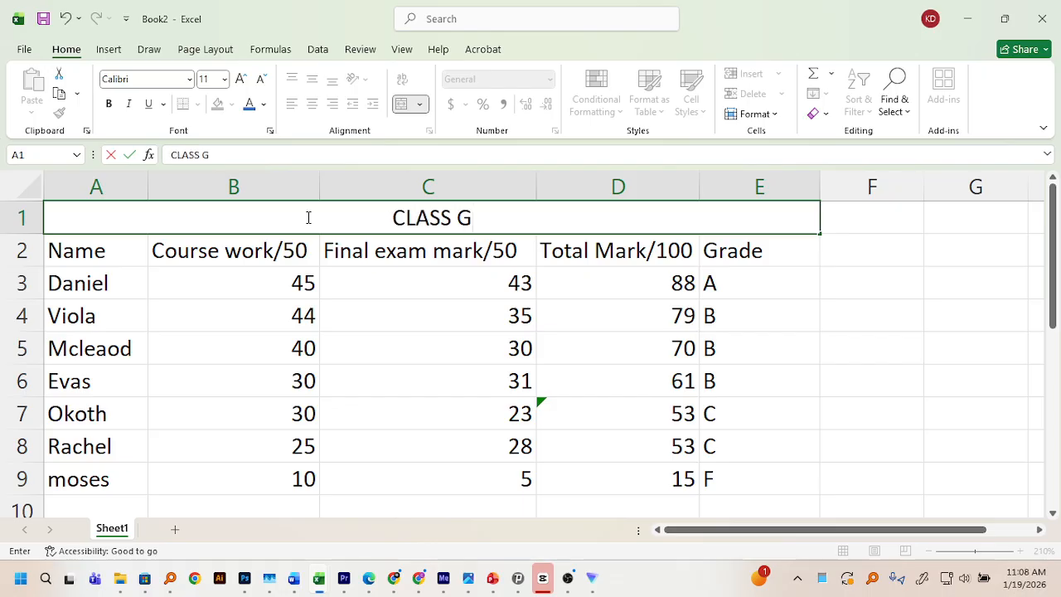
type("RADES CAL")
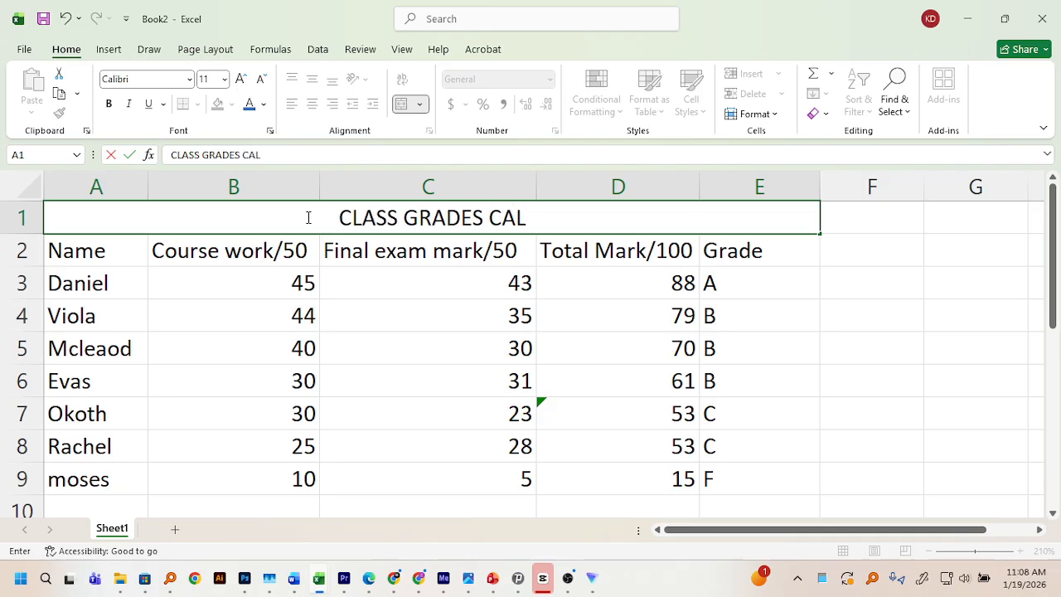
type("CULATOR")
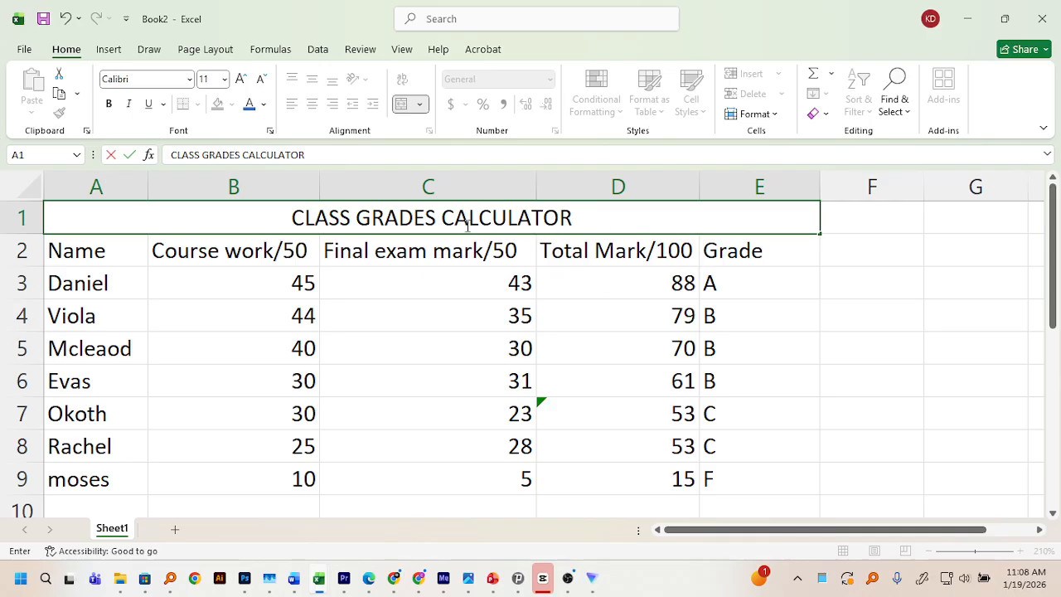
Insert a blank column before the Final exam mark/50 column and undo the insertion
left_click(339, 181)
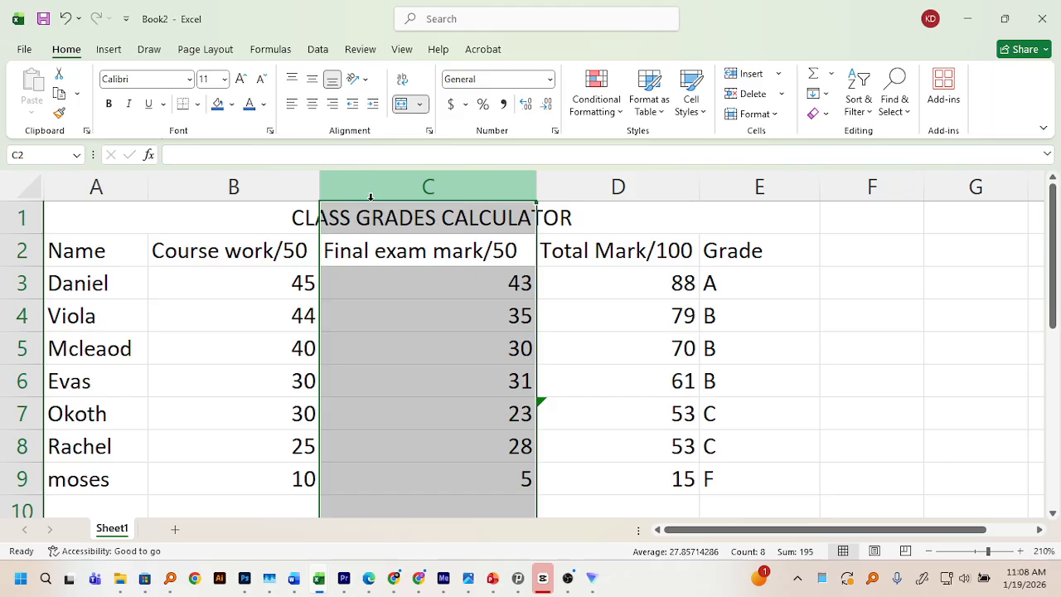
right_click(470, 192)
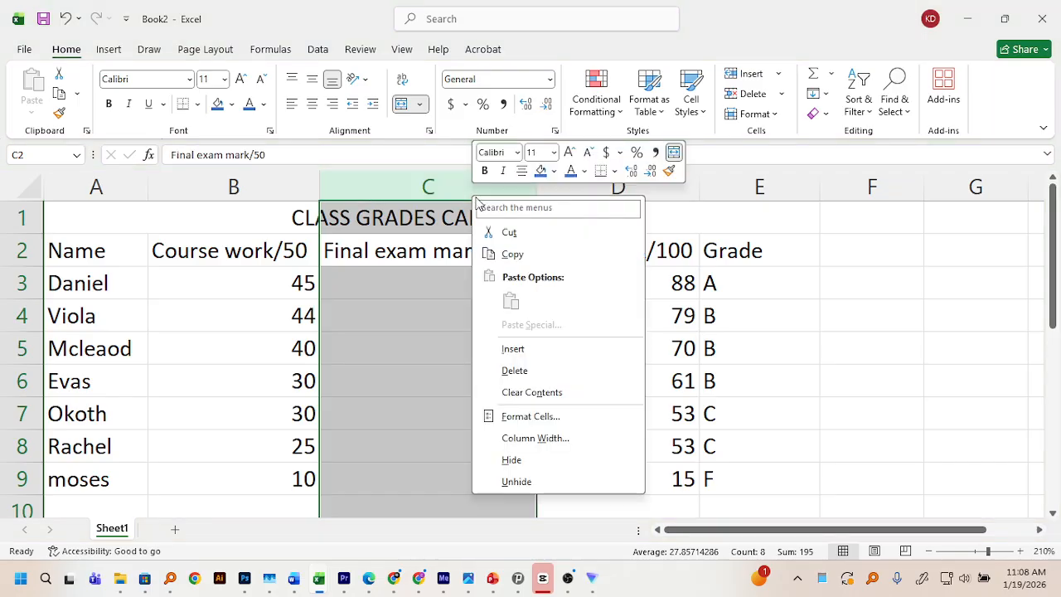
left_click(524, 354)
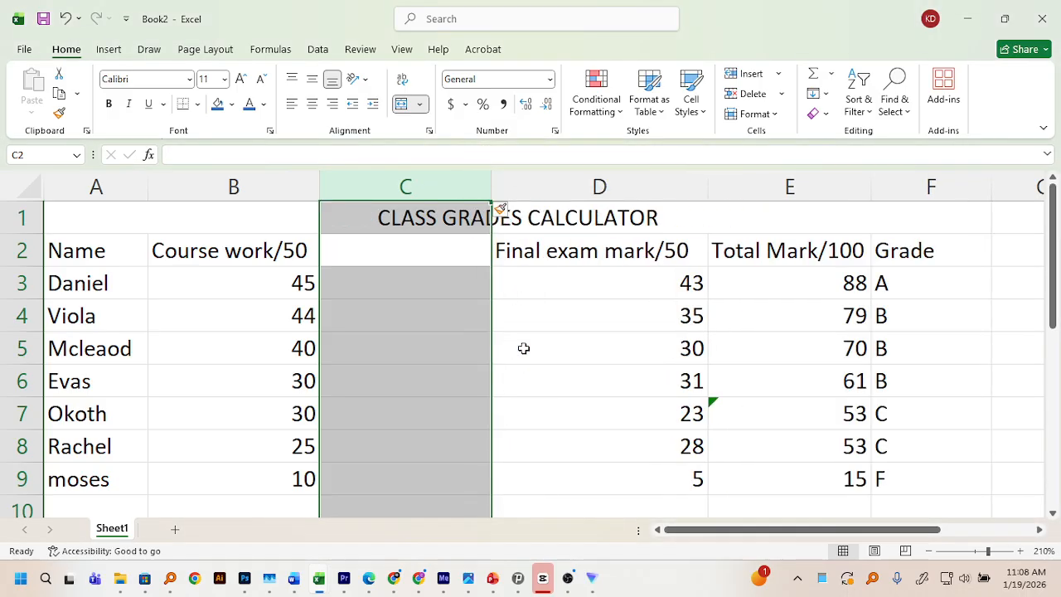
key("ctrl+z")
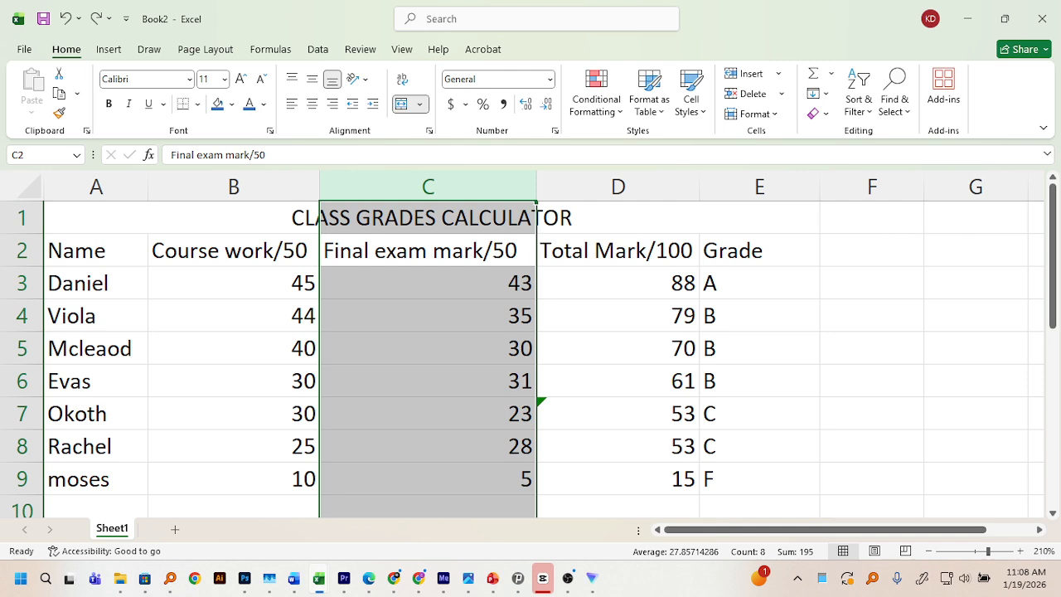
key("alt+Tab")
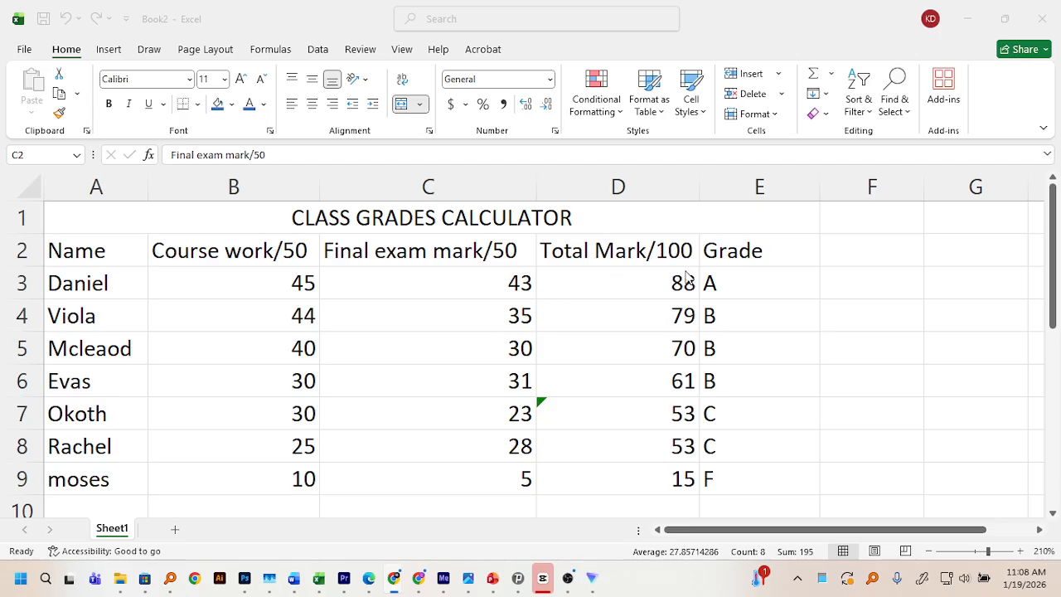
scroll(779, 286, "down", 1)
scroll(800, 303, "down", 1)
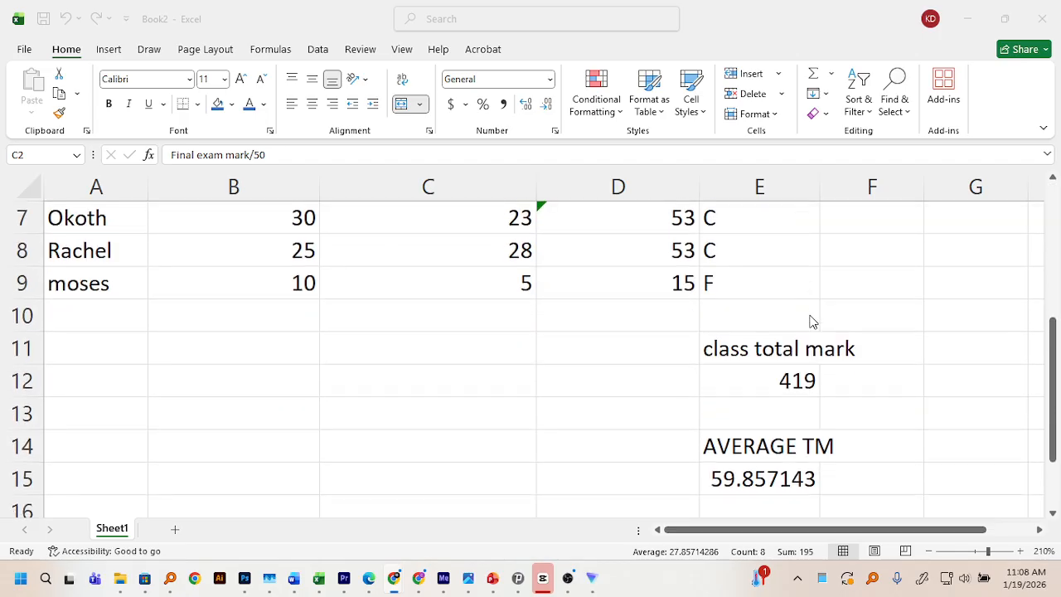
scroll(809, 318, "up", 2)
double_click(859, 278)
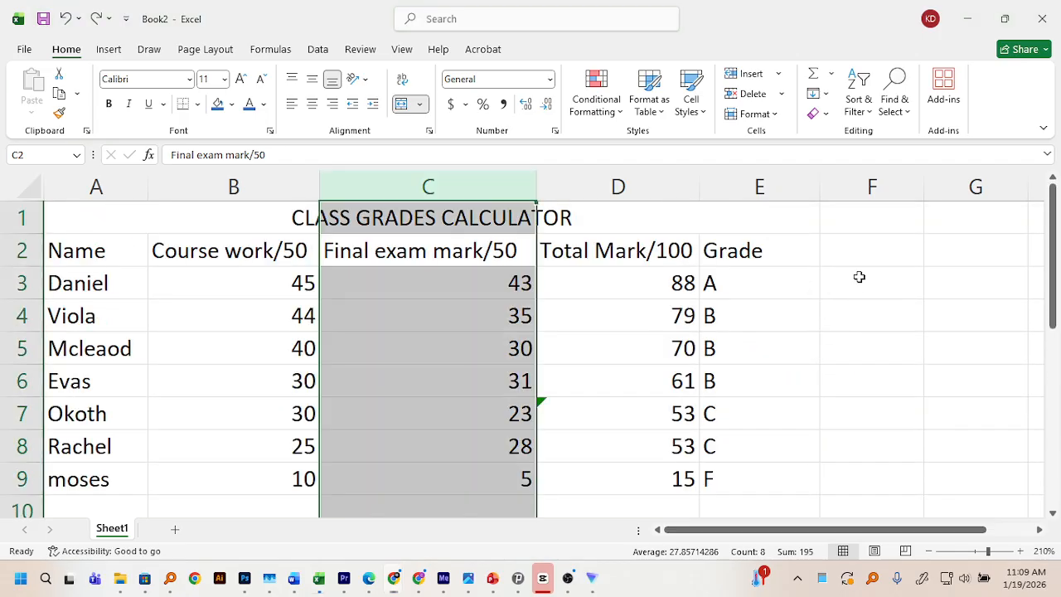
double_click(859, 278)
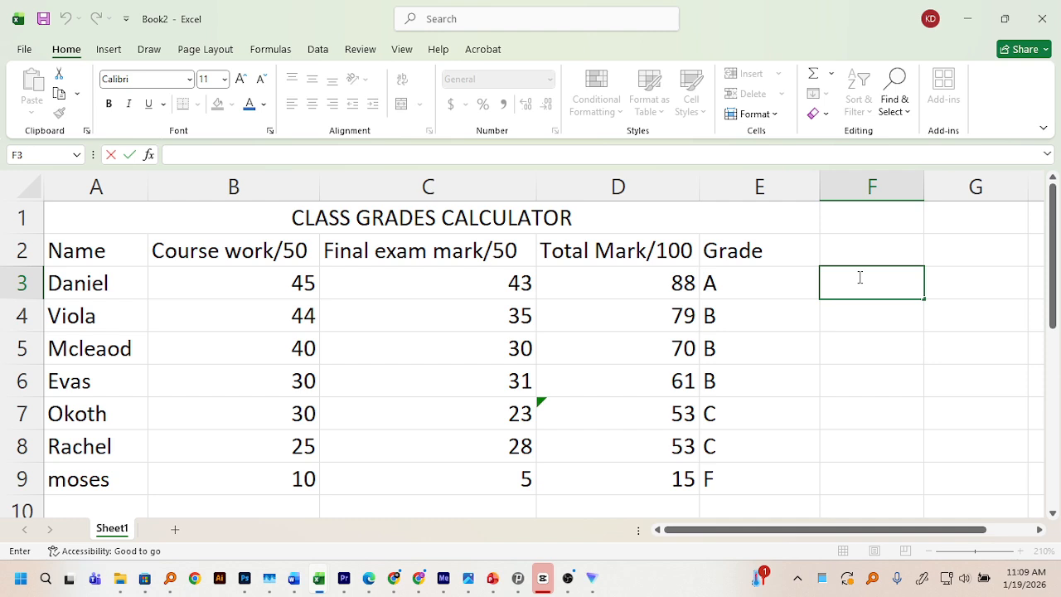
type("=AVER")
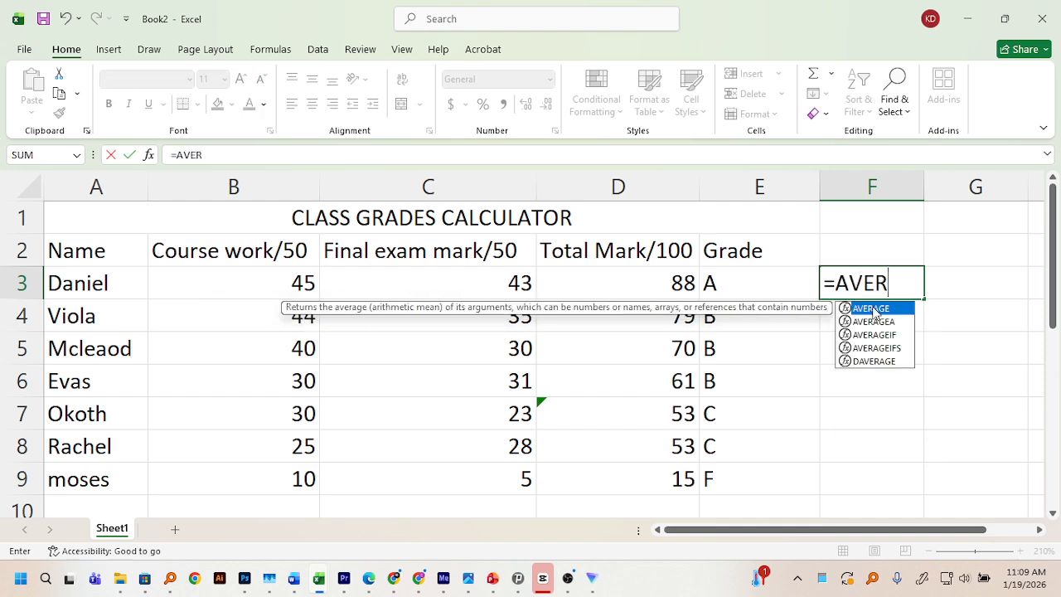
double_click(875, 310)
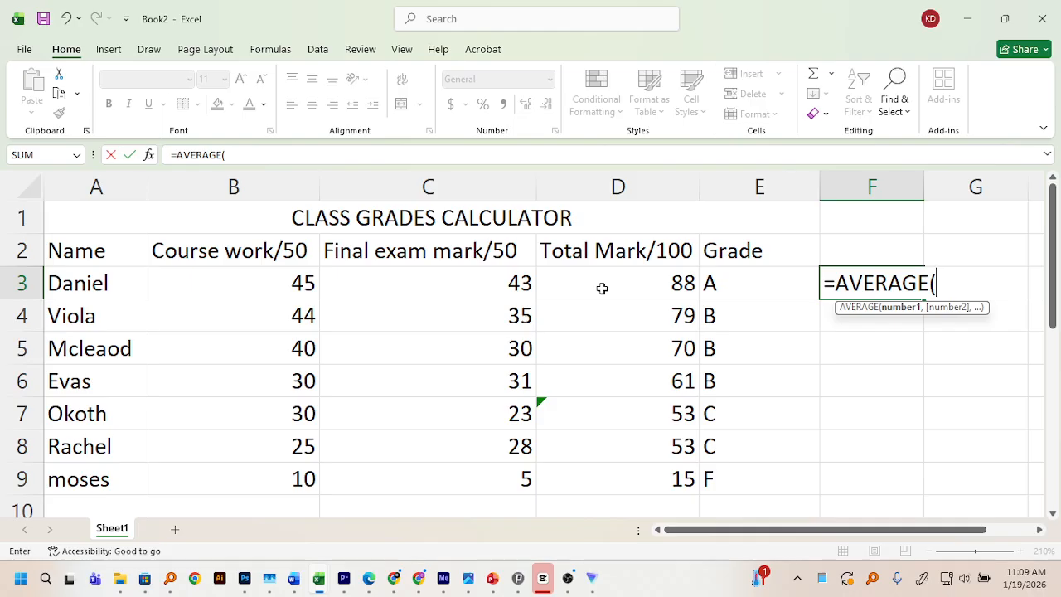
left_click(278, 286)
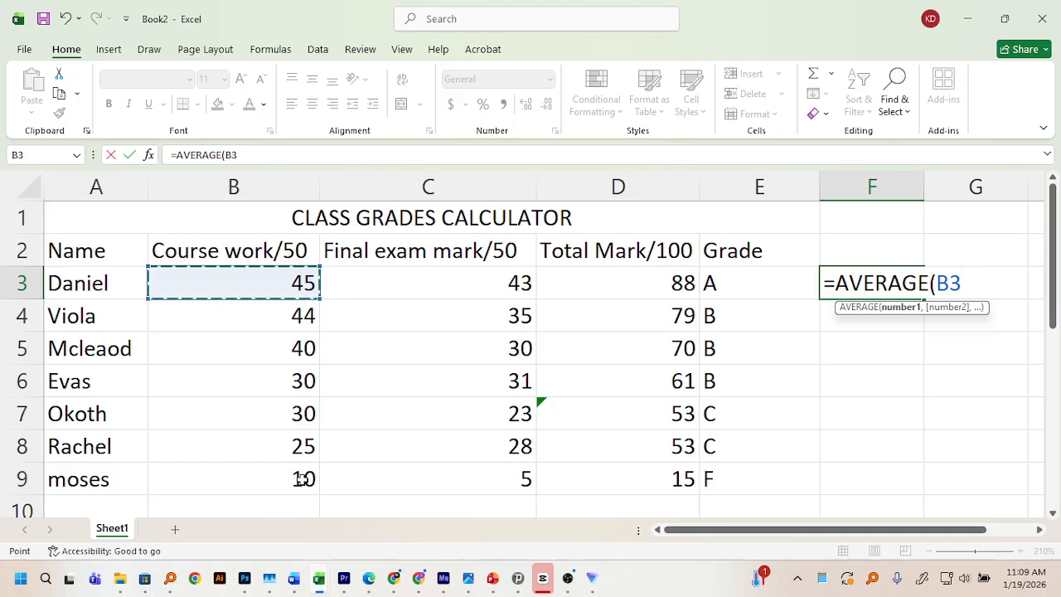
key("Escape")
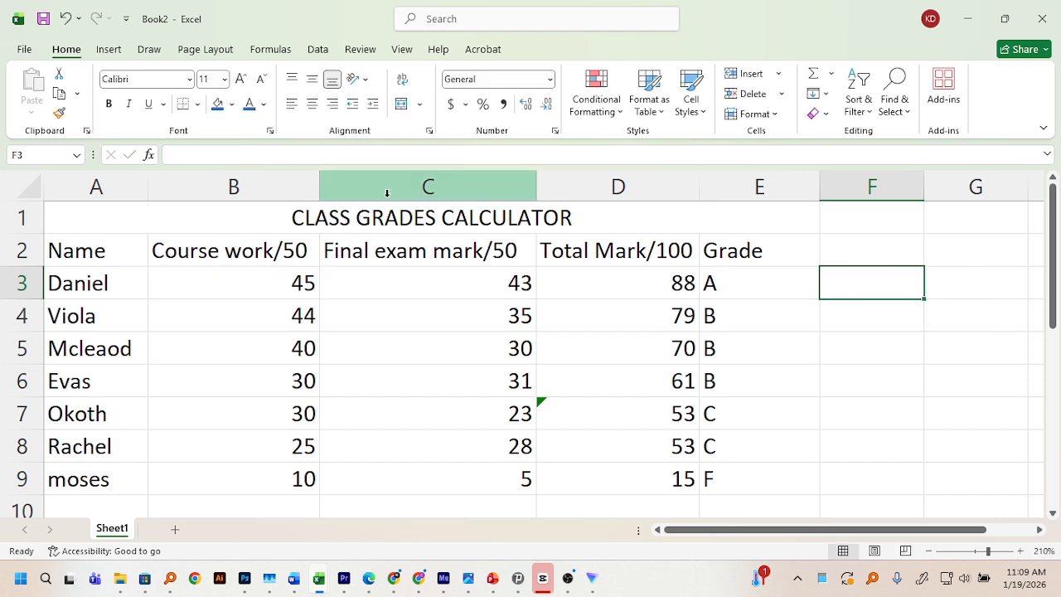
Write an AVERAGE formula in cell F3 with the course work range B3:B9 as its argument
double_click(871, 282)
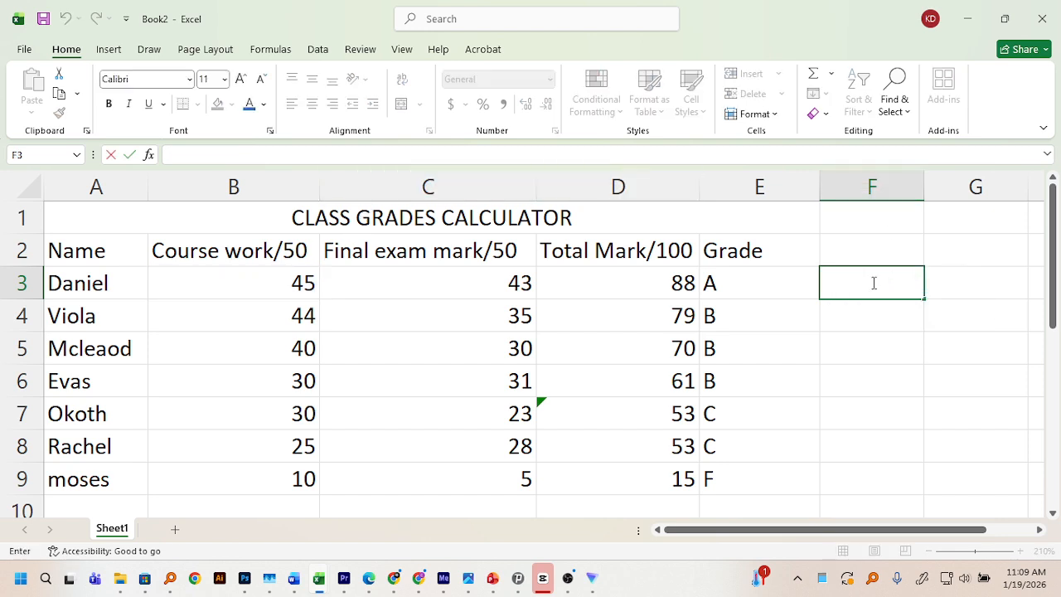
type("=AVE")
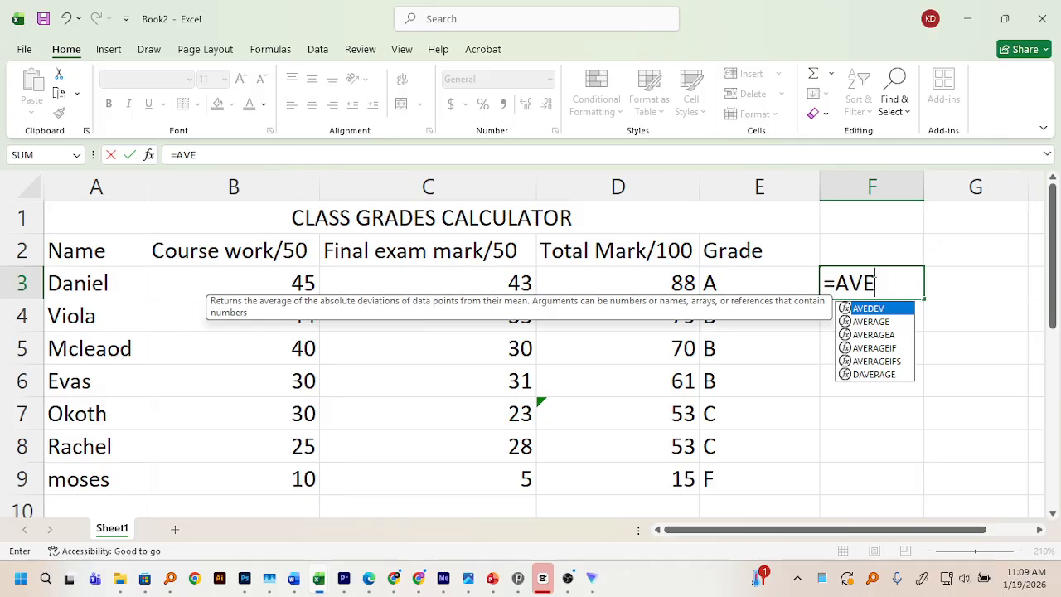
left_click(885, 324)
key("Tab")
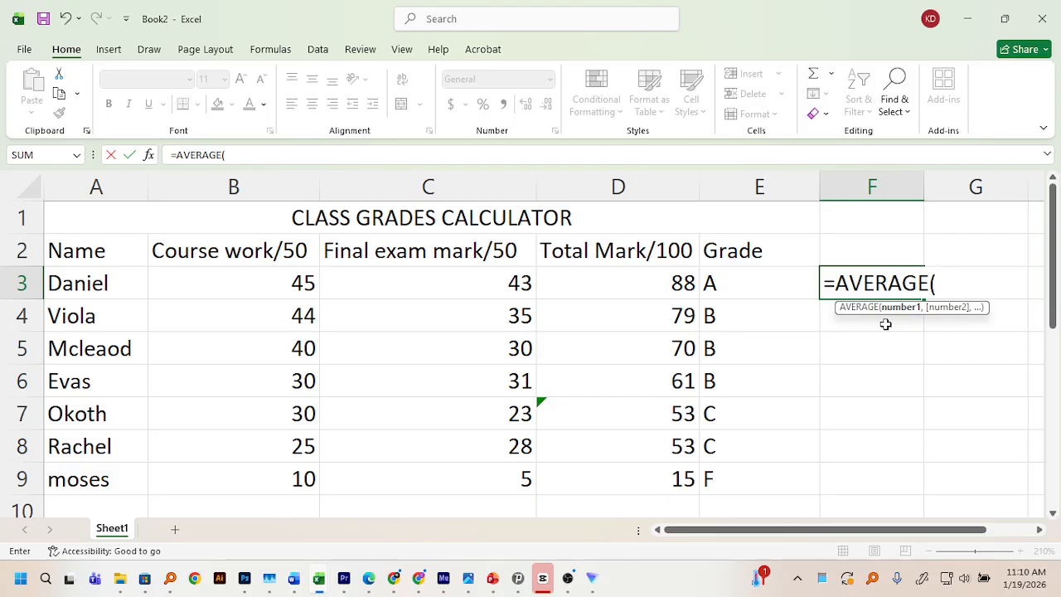
type("B3")
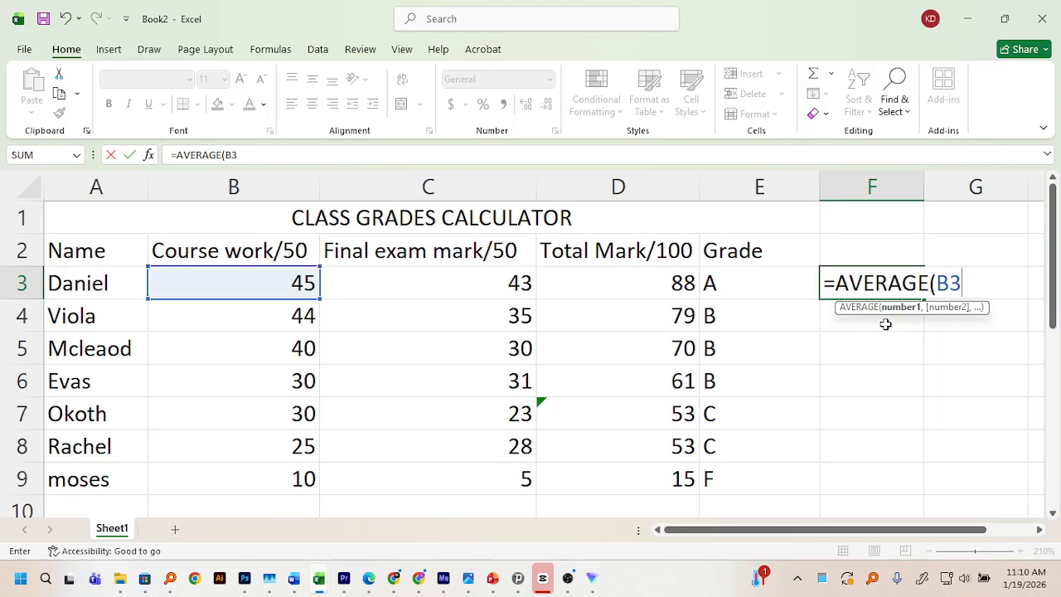
type(":B")
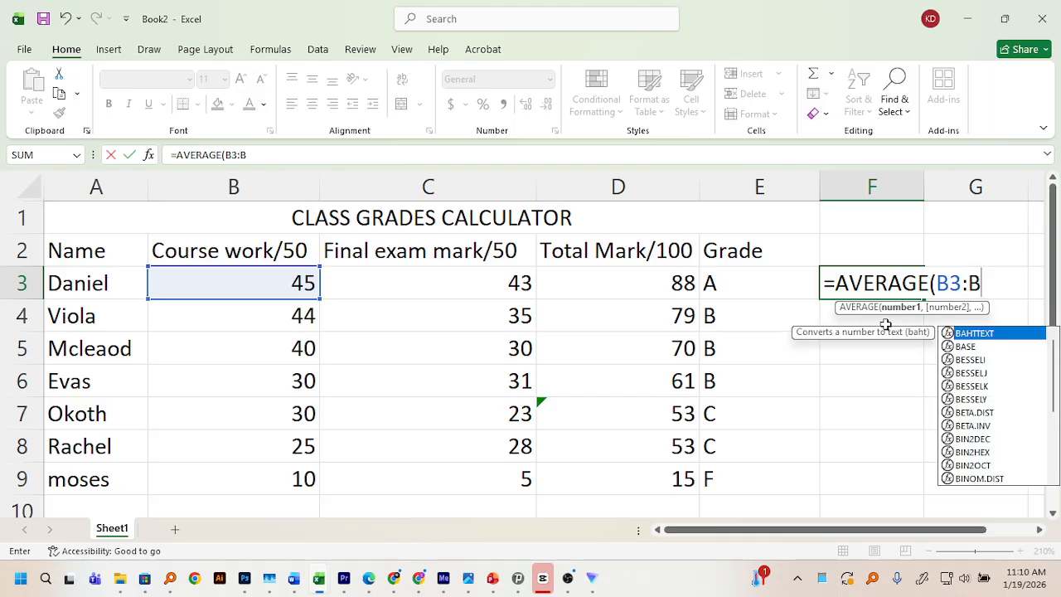
type("9")
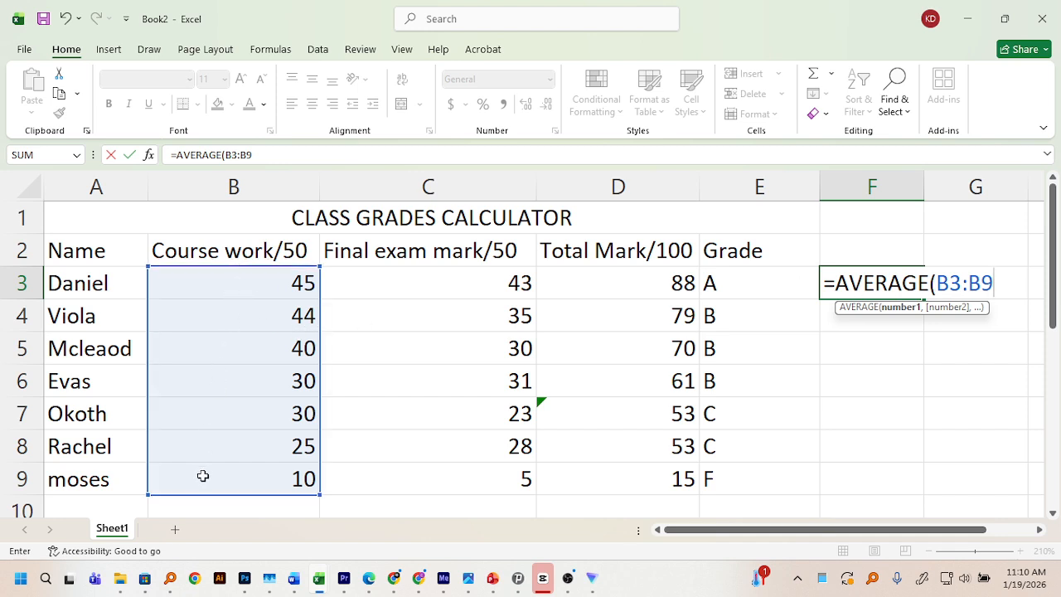
Replace the range in F3's AVERAGE formula with comma-separated cell references, starting with B3
key("BackSpace")
key("BackSpace")
key("BackSpace")
key("BackSpace")
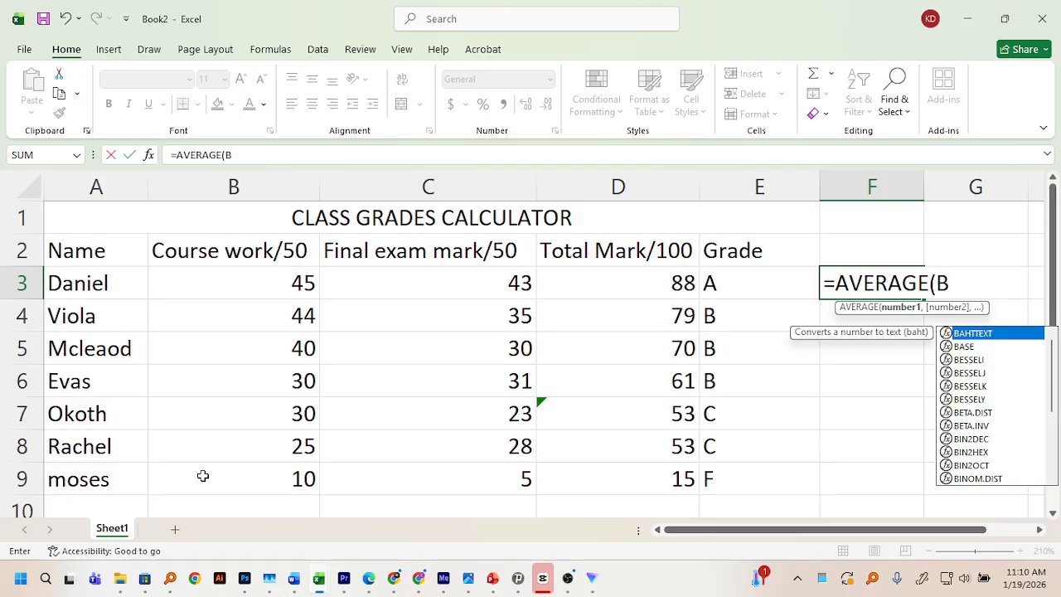
type("3,")
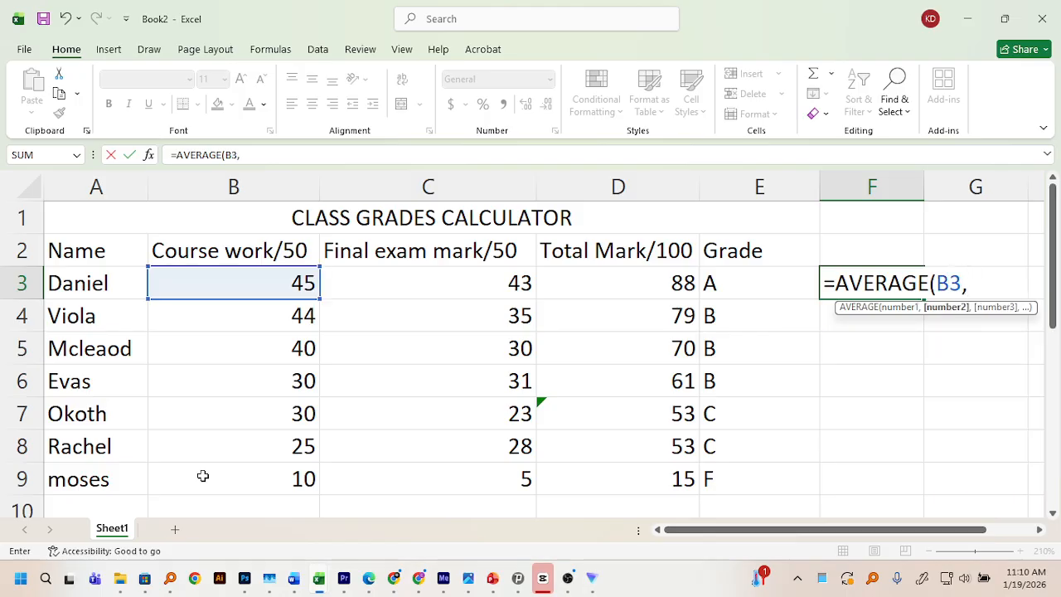
Complete the formula in F3 as =AVERAGE(B3:B9) to average the course work marks
type("B9")
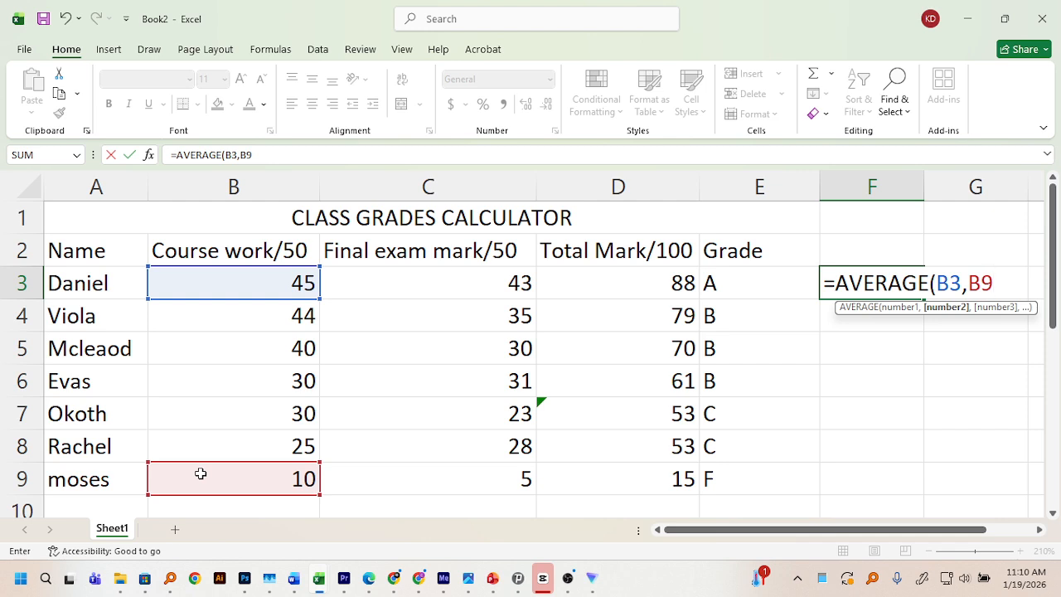
key("BackSpace")
key("BackSpace")
key("BackSpace")
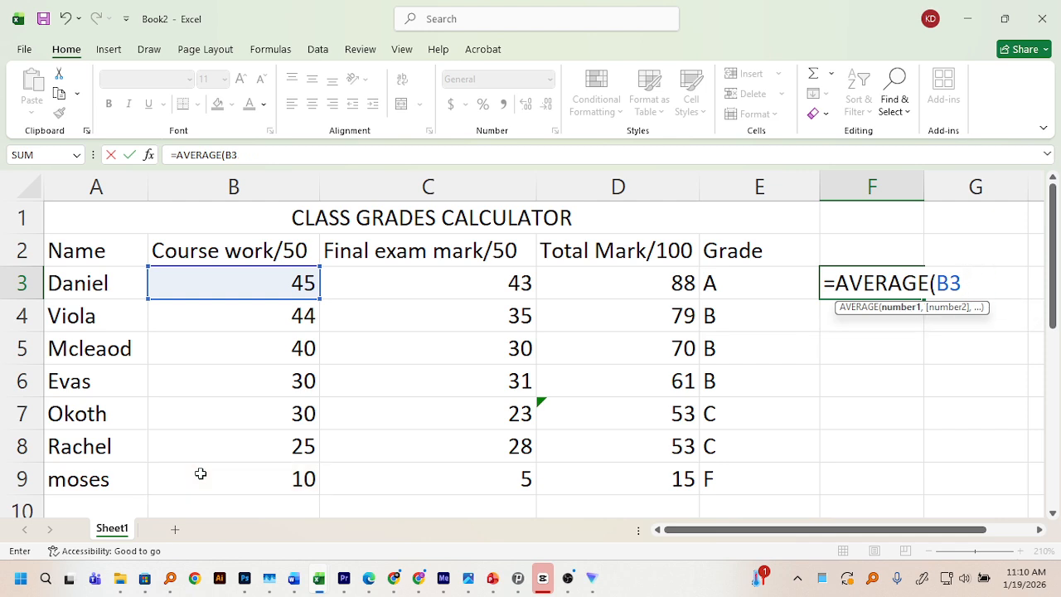
type(":B9")
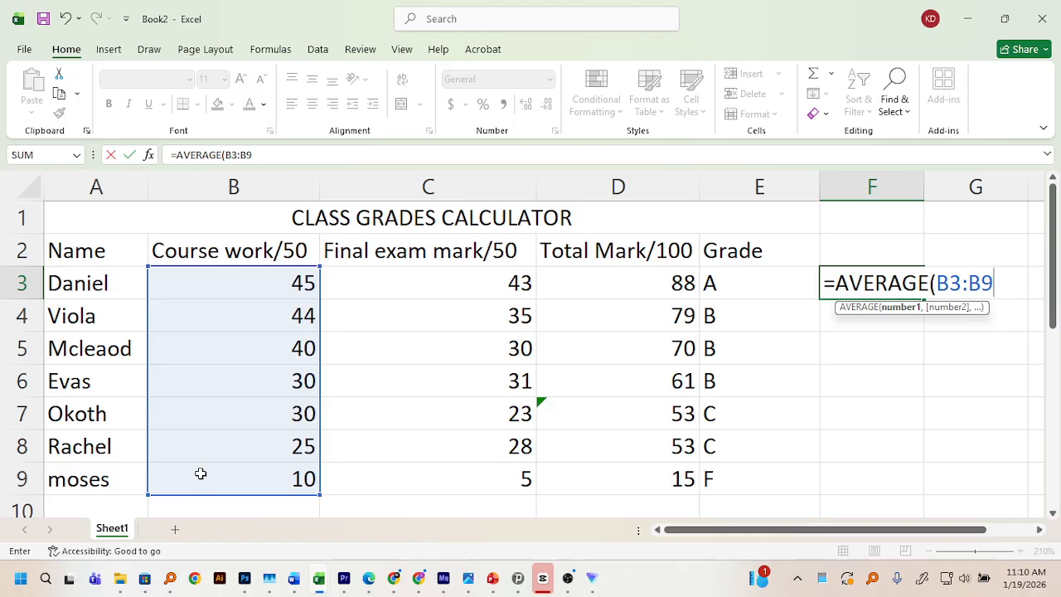
type(")")
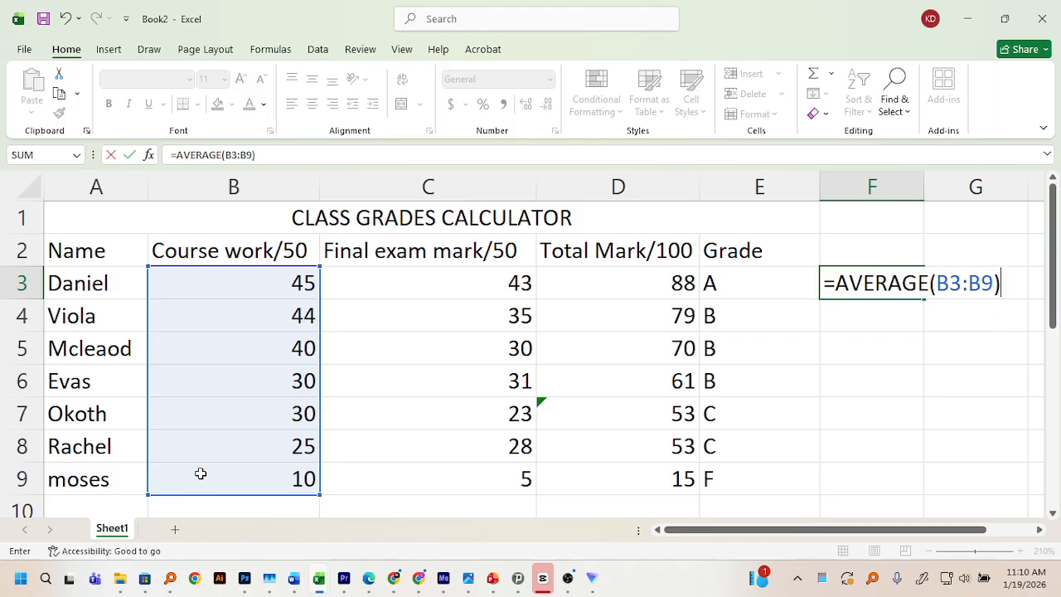
key("Return")
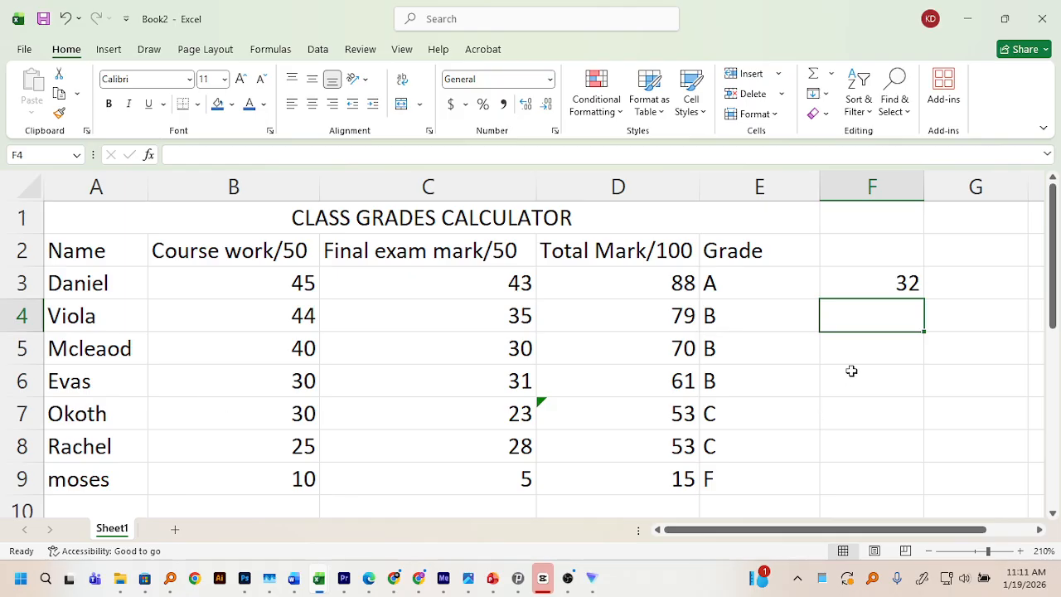
Delete the AVERAGE formula from cell F3
double_click(895, 282)
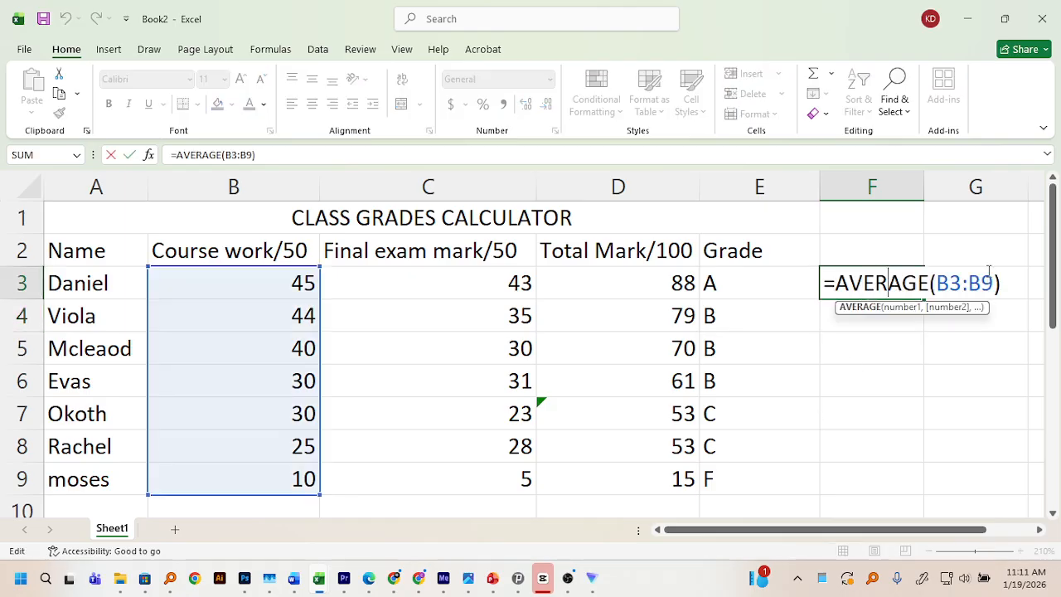
left_click_drag(1004, 277, 813, 282)
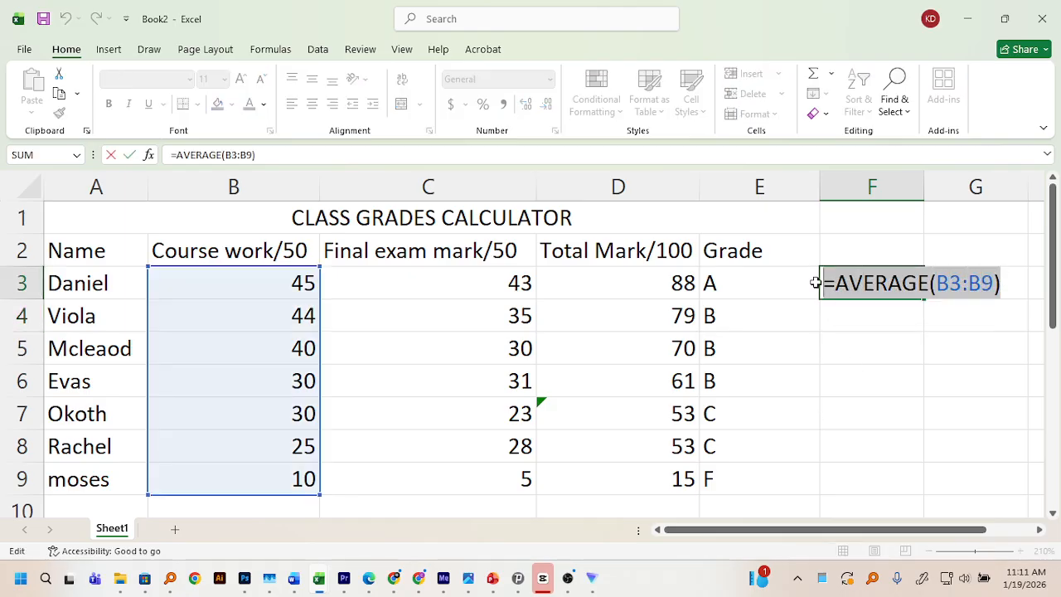
key("BackSpace")
left_click(966, 381)
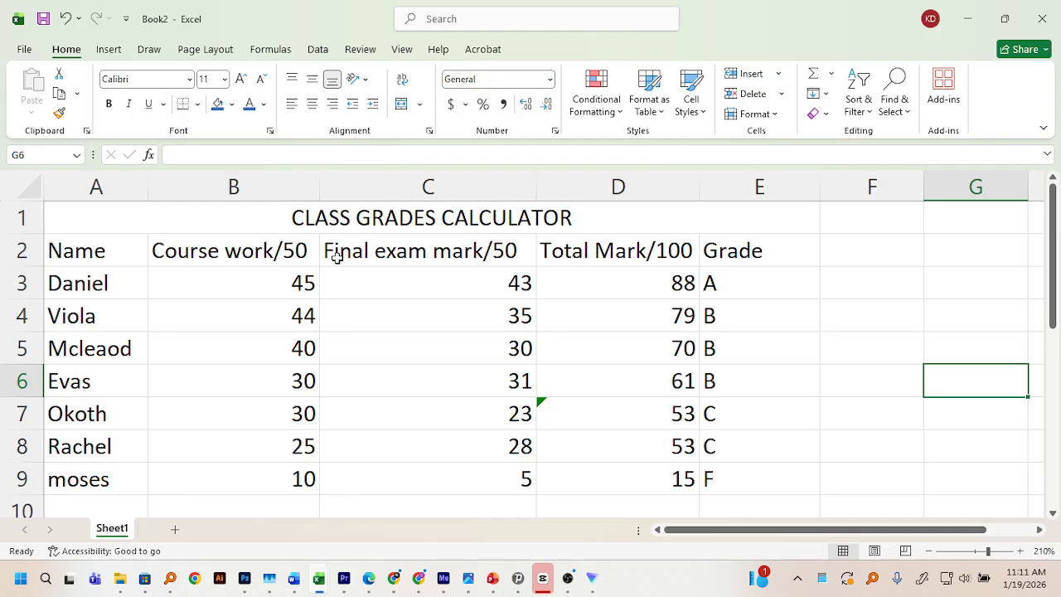
Undo the recent edits back through the title text, the merged title cells and the inserted row above the headers
left_click(274, 288)
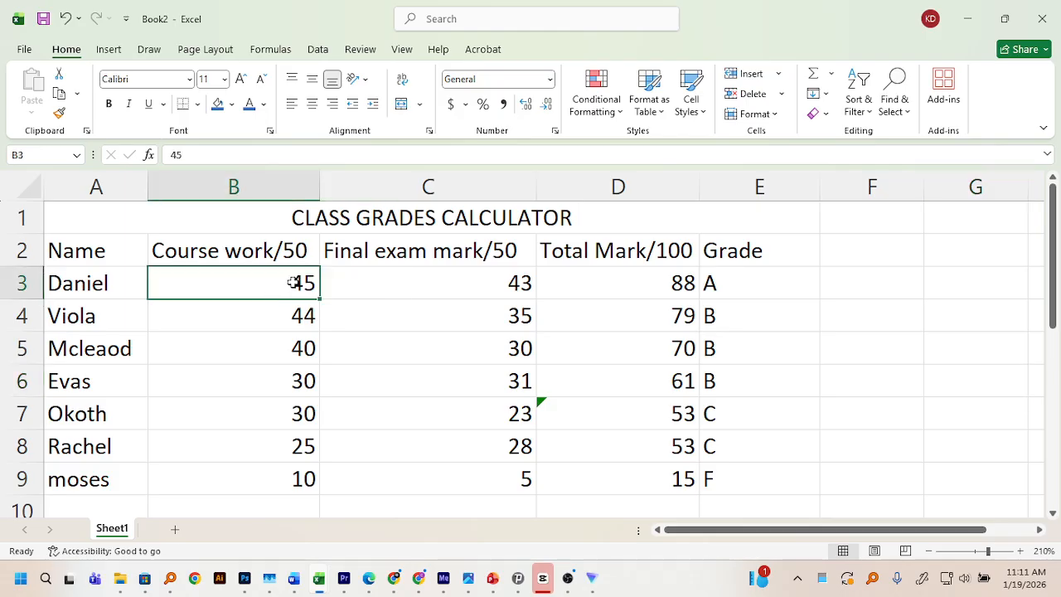
key("ctrl+z")
key("ctrl+z")
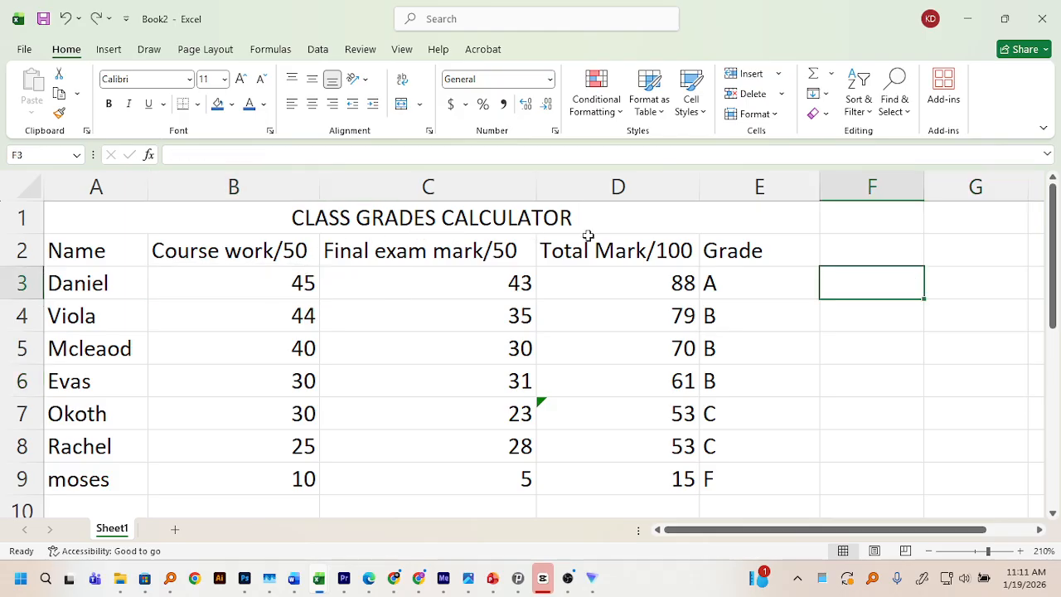
key("ctrl+z")
key("ctrl+z")
key("ctrl+z")
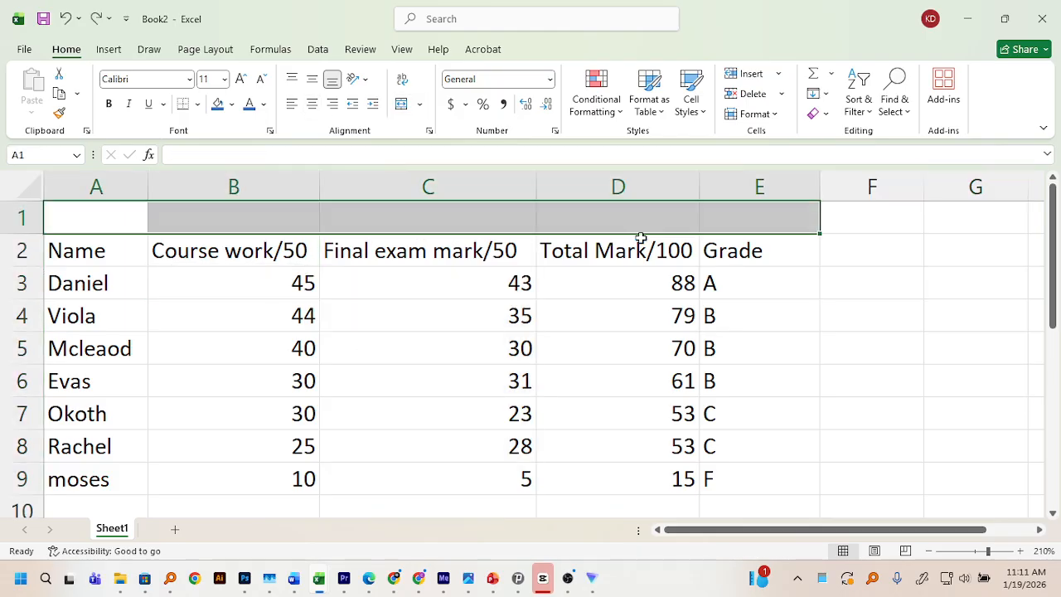
key("ctrl+z")
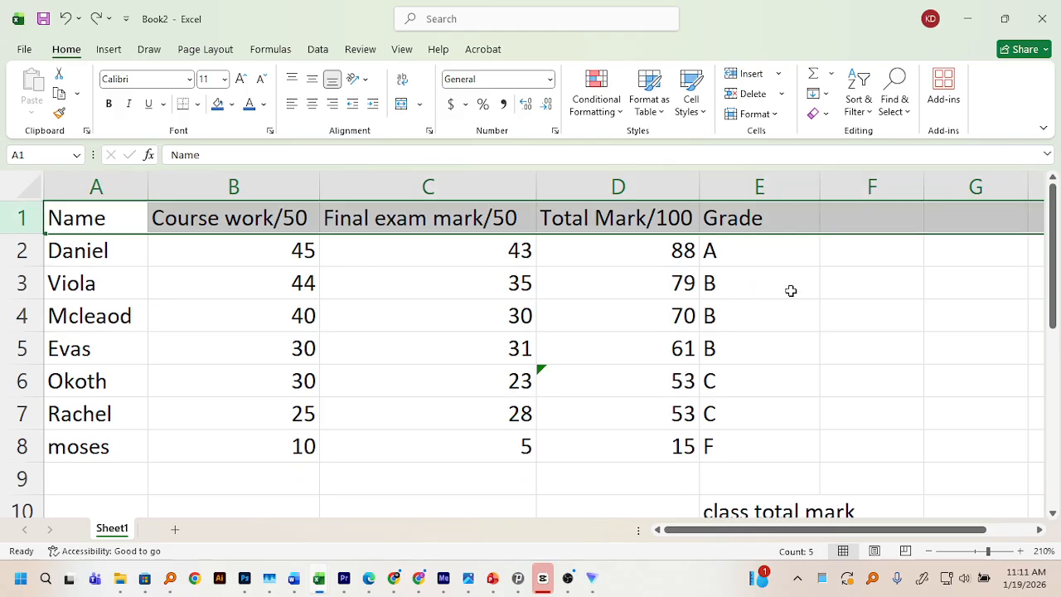
left_click(804, 303)
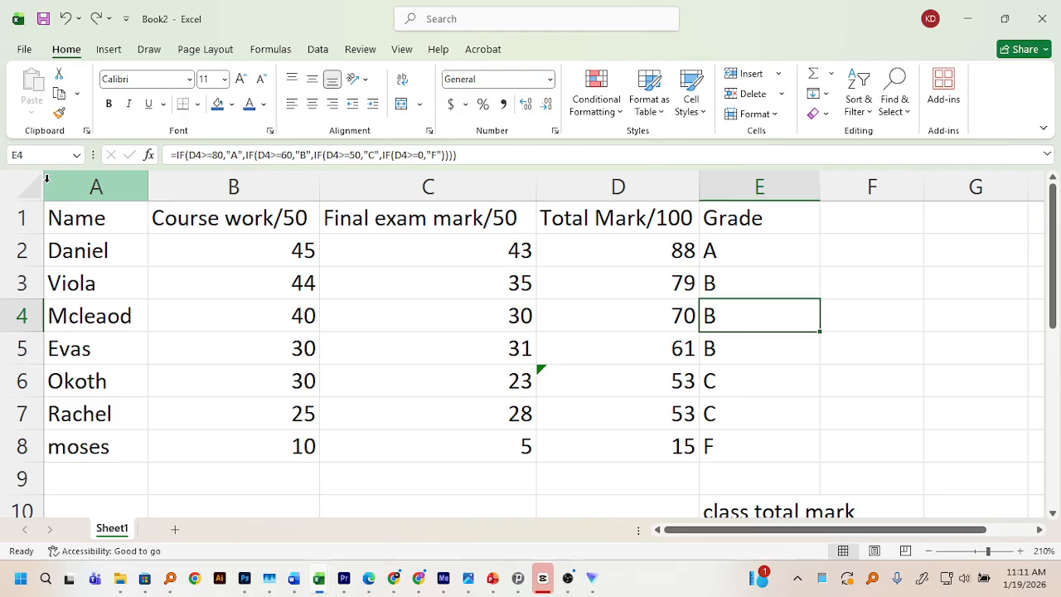
Insert a blank row above the header row of the grades table
left_click(8, 217)
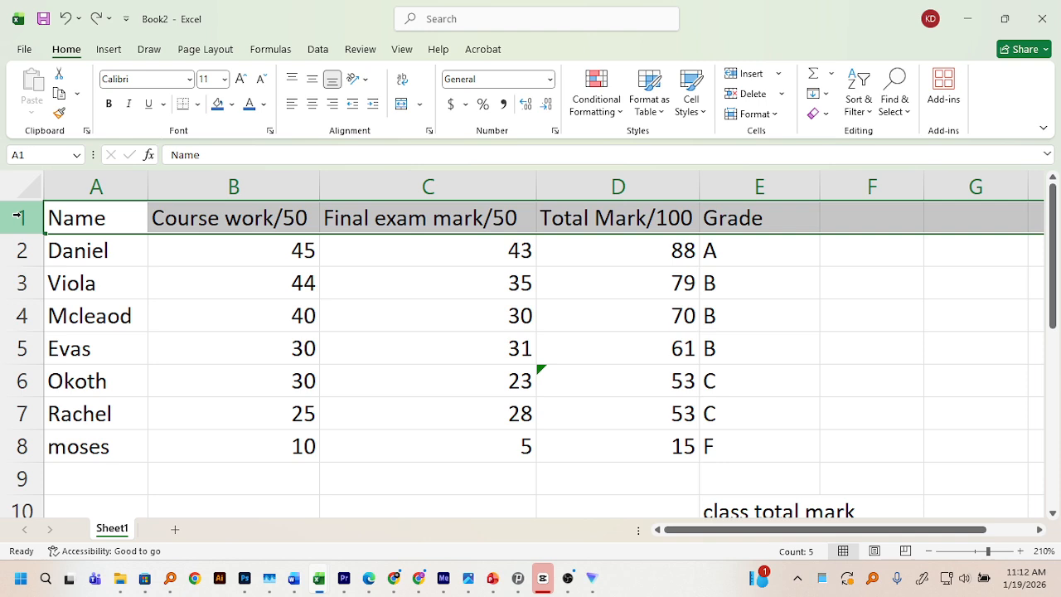
right_click(18, 216)
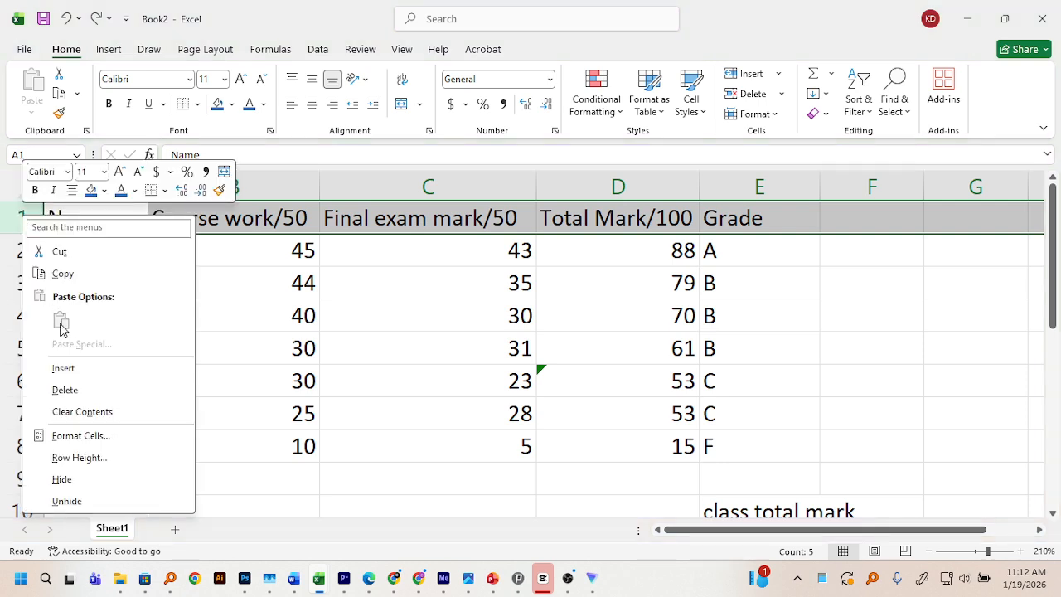
left_click(64, 370)
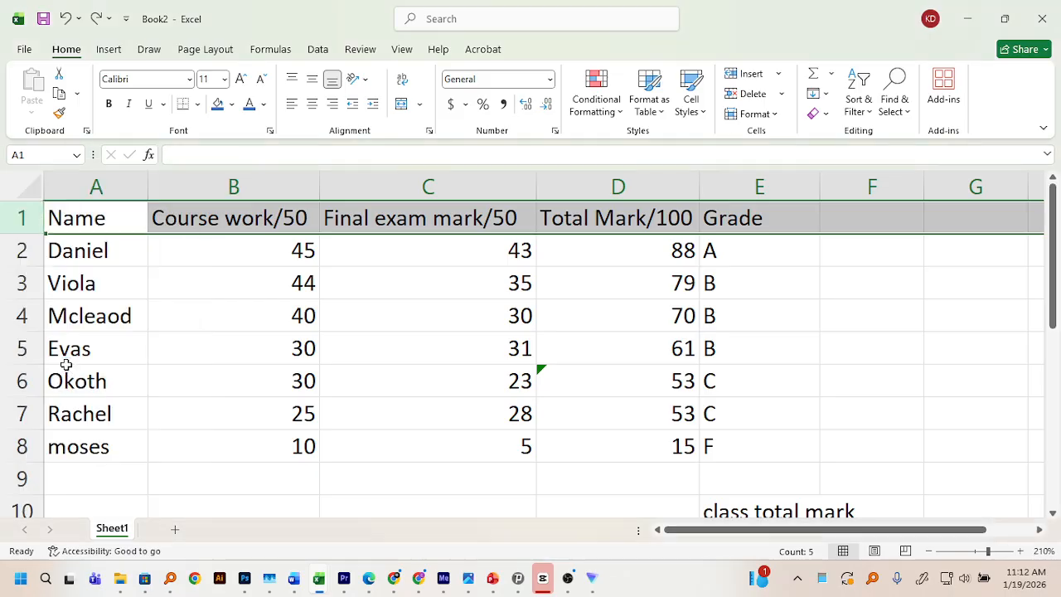
Merge and center cells A1 to E1 across the width of the grades table
left_click(52, 213)
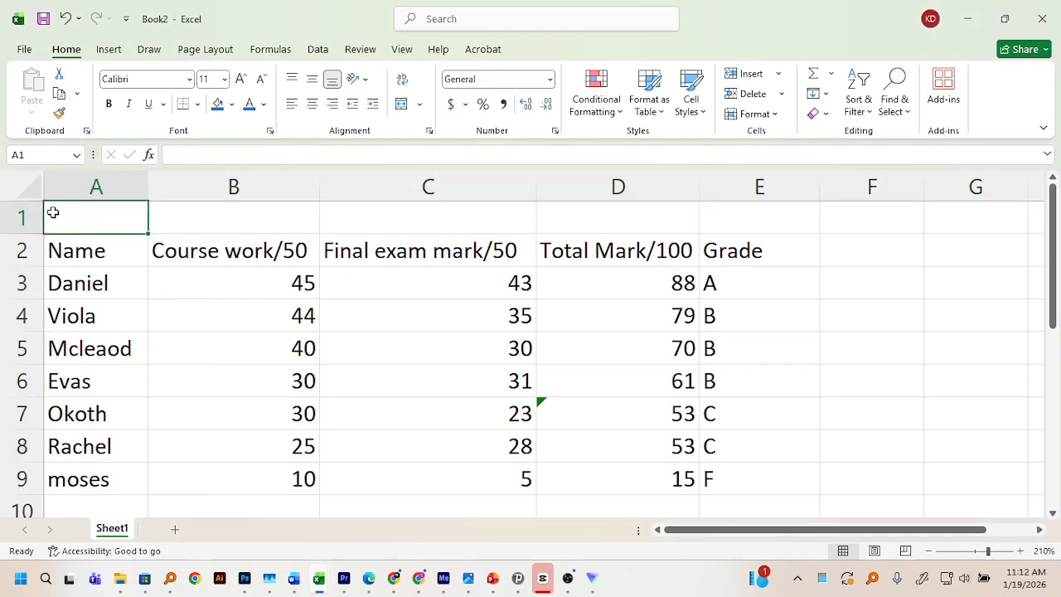
left_click_drag(52, 213, 249, 207)
left_click_drag(130, 213, 714, 224)
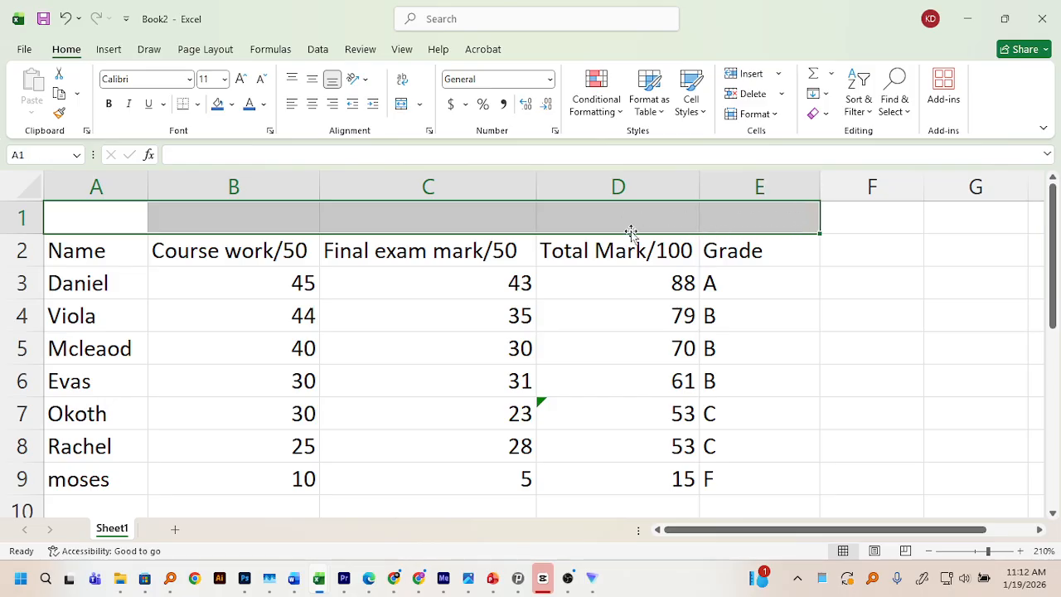
left_click(402, 105)
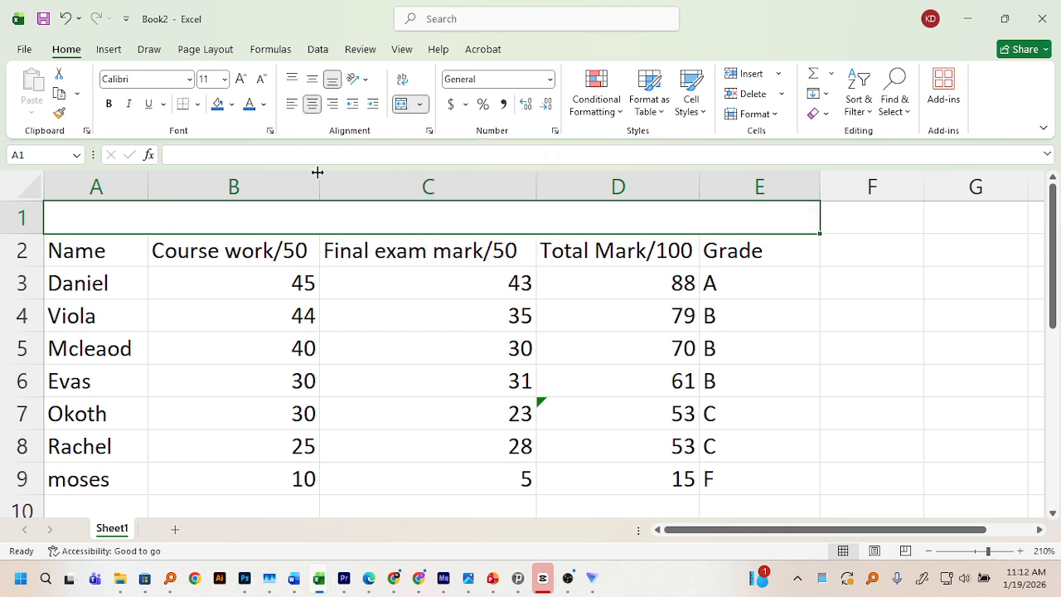
Enter the title CLASS GRADE CALCULATOR in the merged cell above the table
double_click(284, 217)
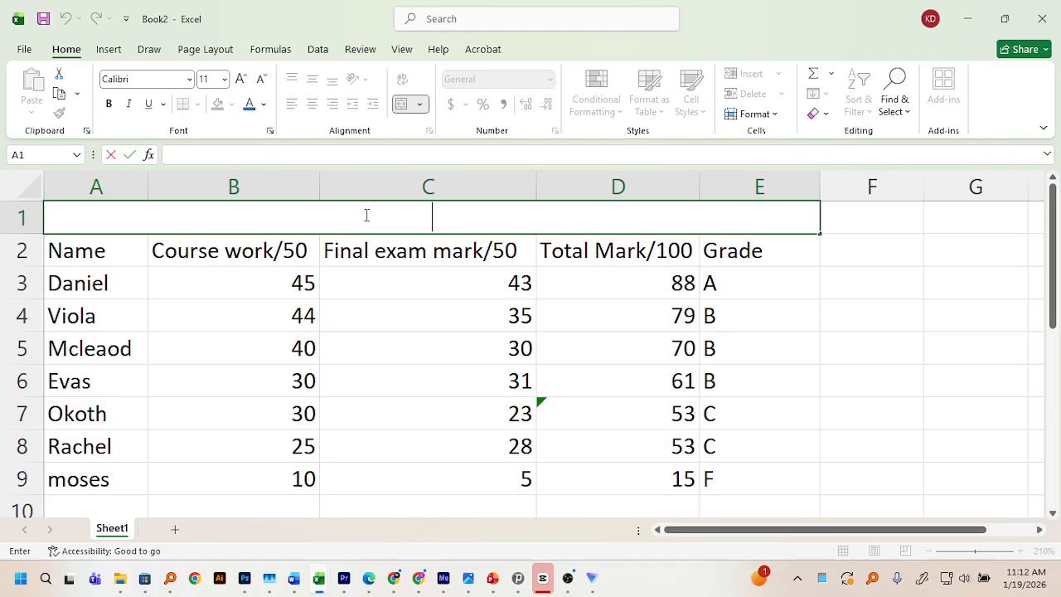
type("CLASS GR")
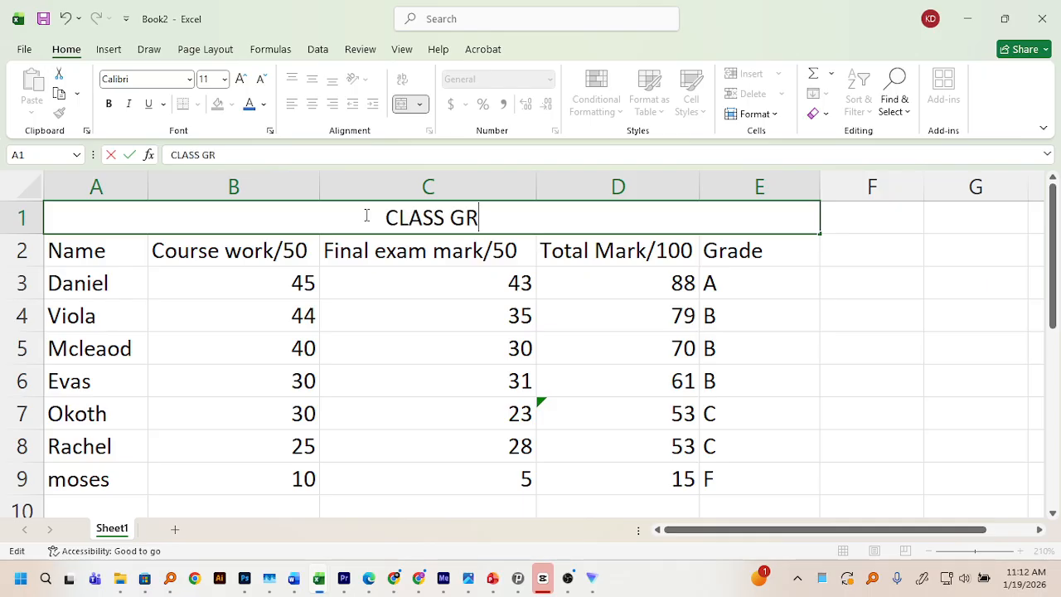
type("ADE CALC")
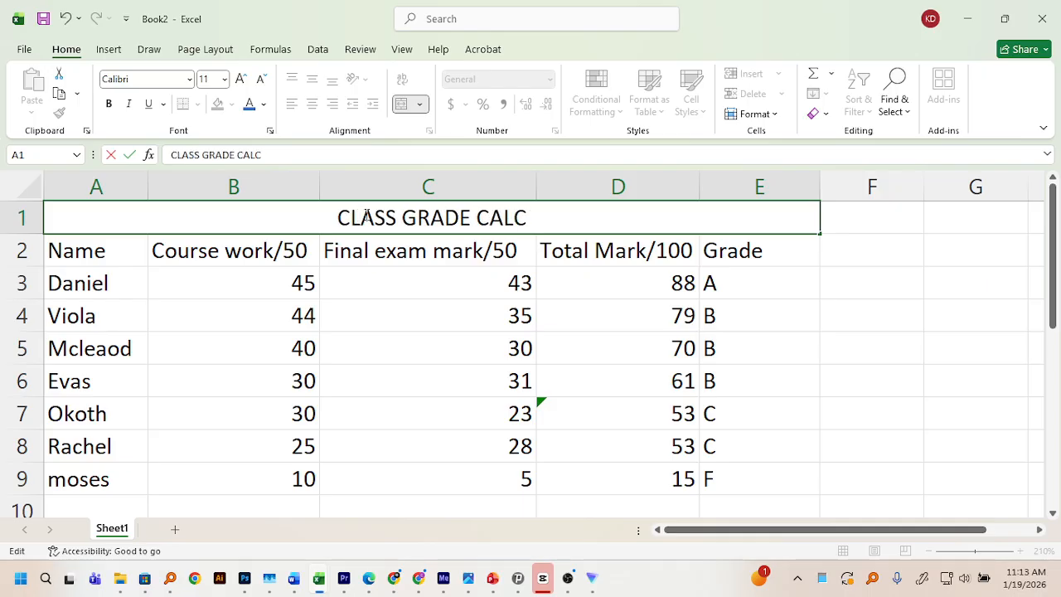
type("UALTR")
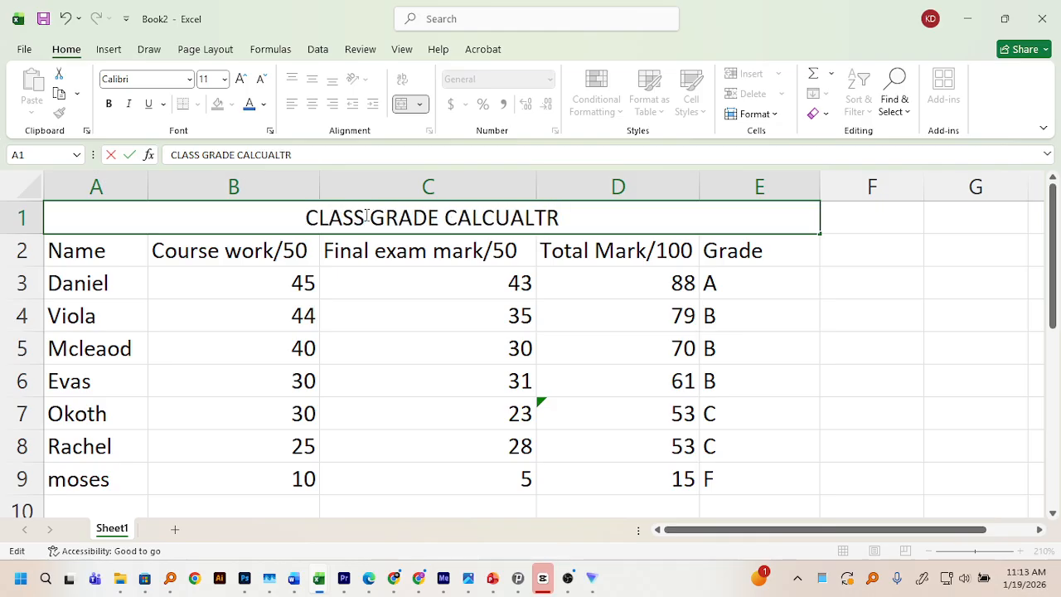
key("BackSpace")
key("BackSpace")
key("BackSpace")
key("BackSpace")
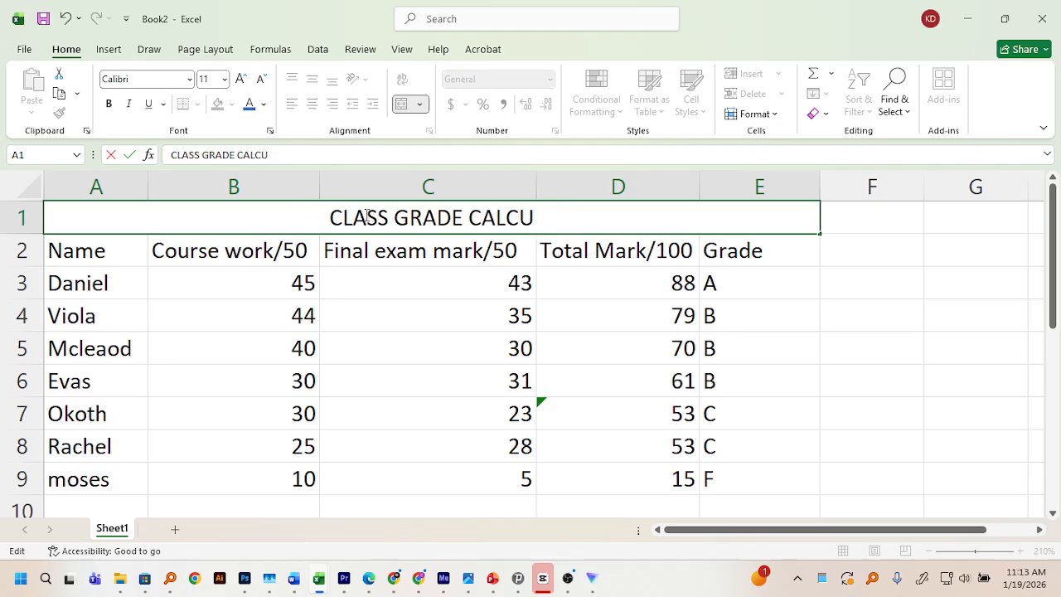
type("LATOR")
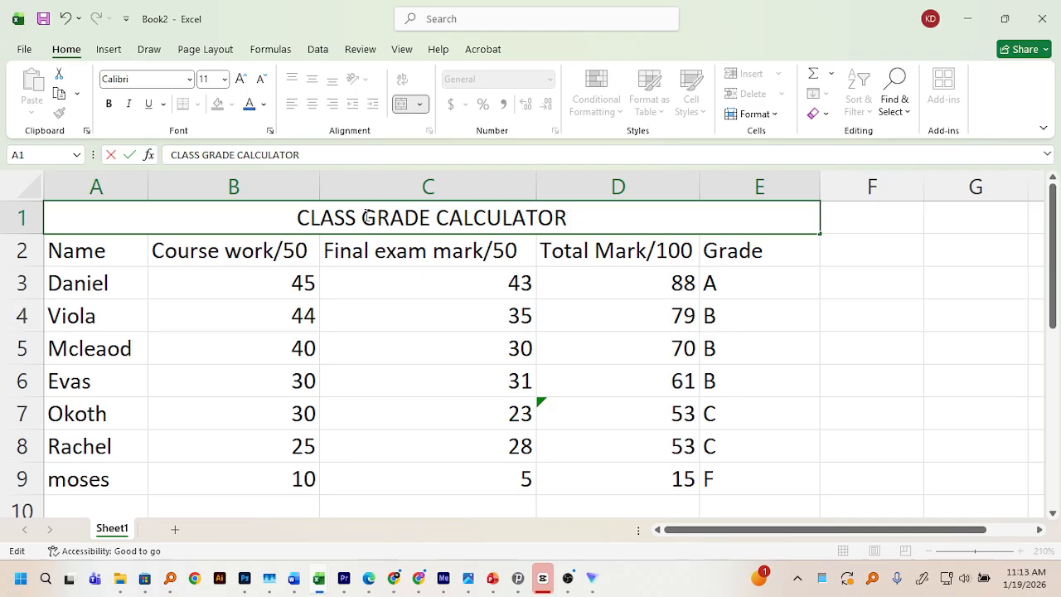
left_click(122, 54)
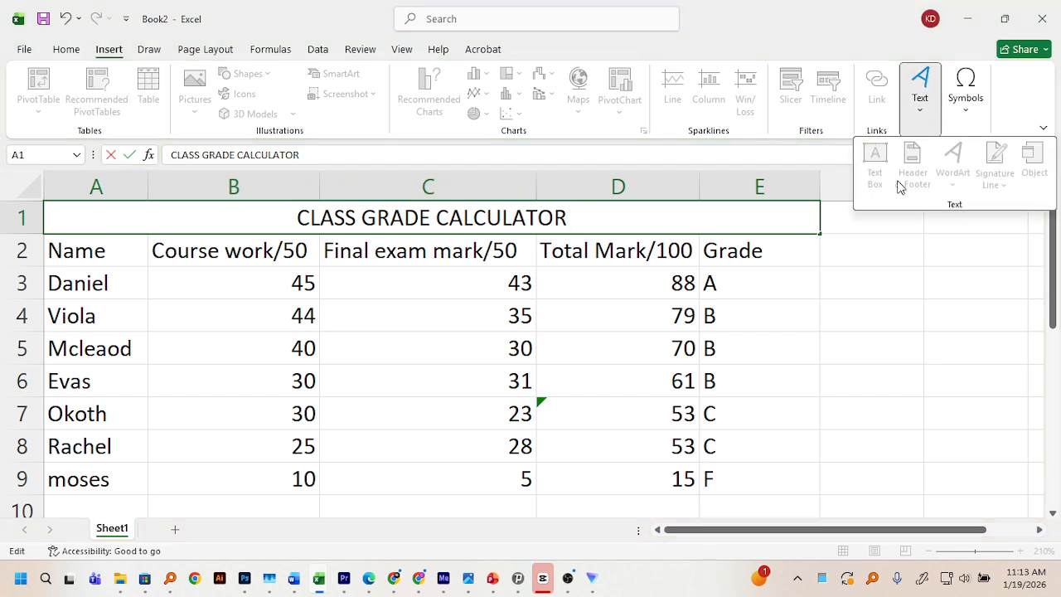
left_click(834, 381)
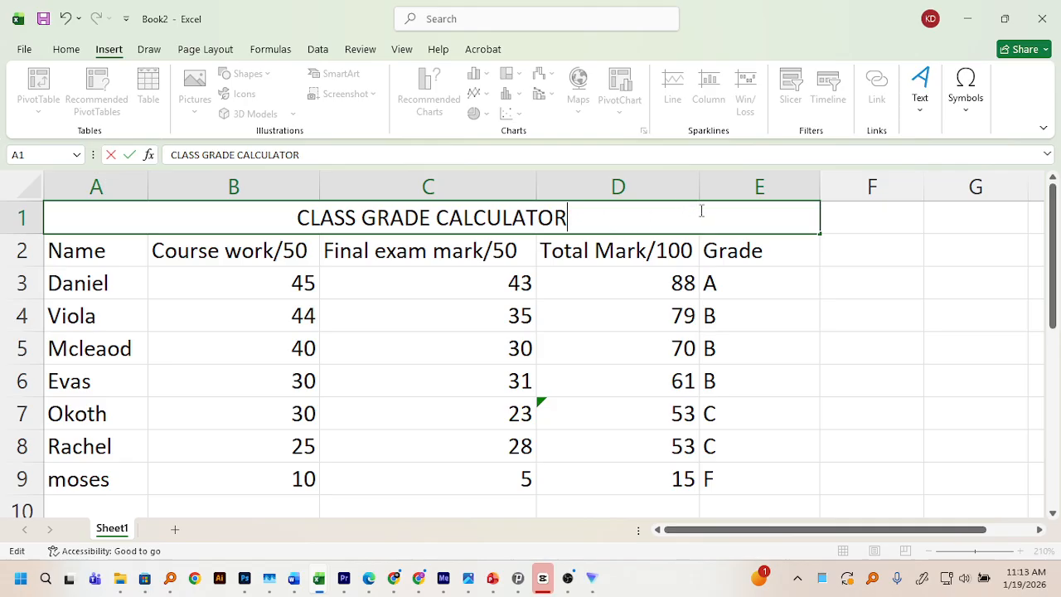
left_click(826, 216)
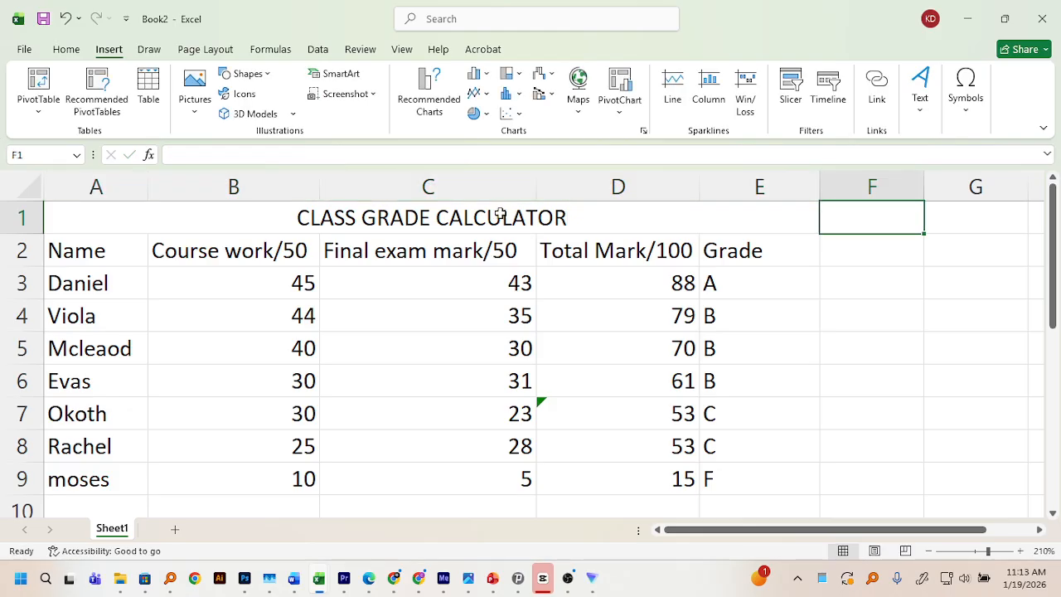
Delete the title text from the merged cell above the table
left_click(530, 217)
double_click(570, 222)
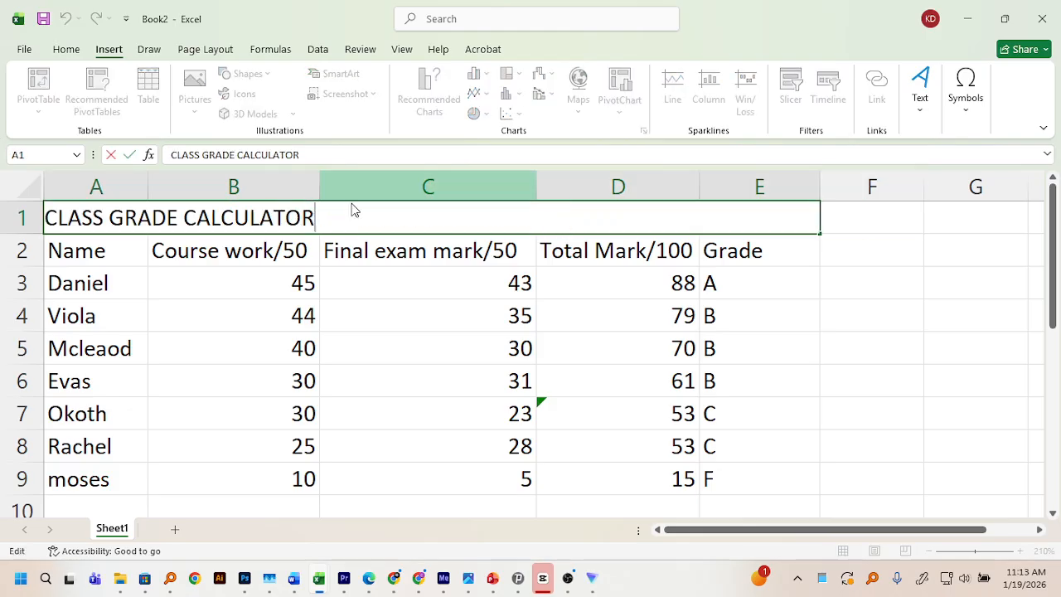
left_click_drag(348, 219, 13, 224)
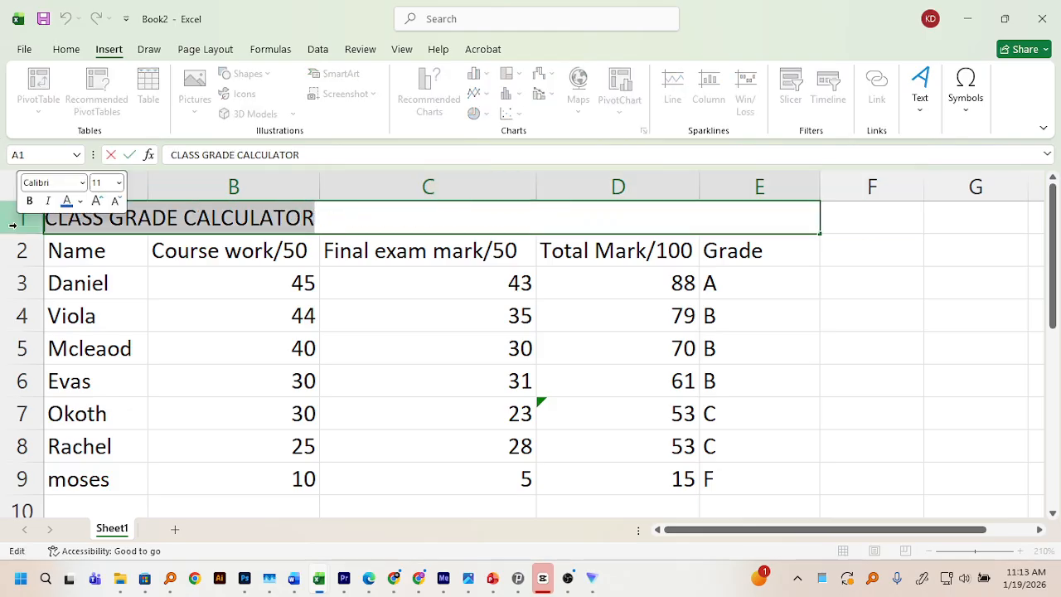
key("BackSpace")
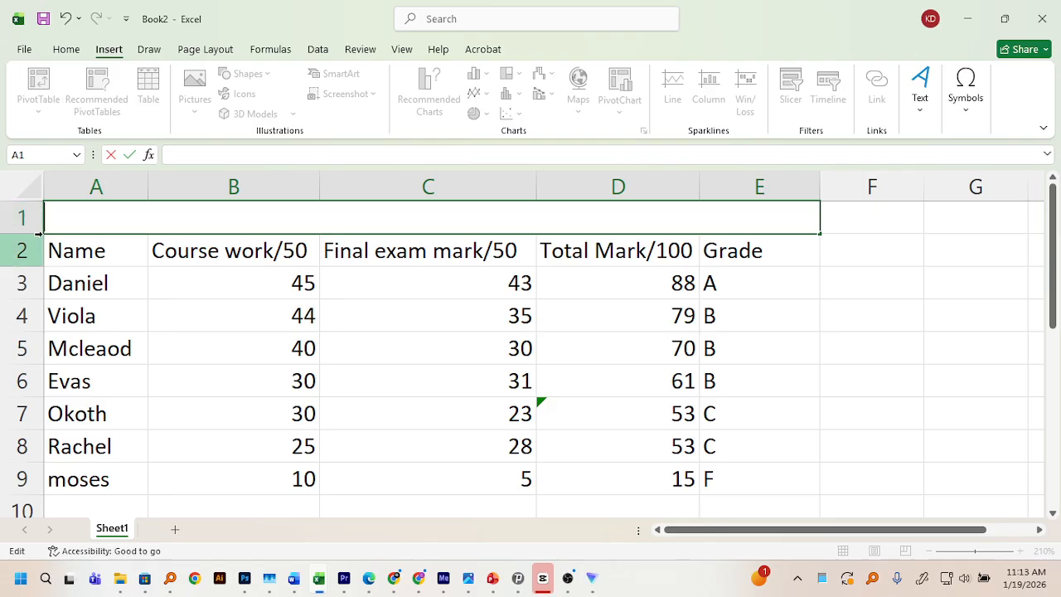
Increase the height of row 1 to about two and a half times a normal row
left_click(37, 231)
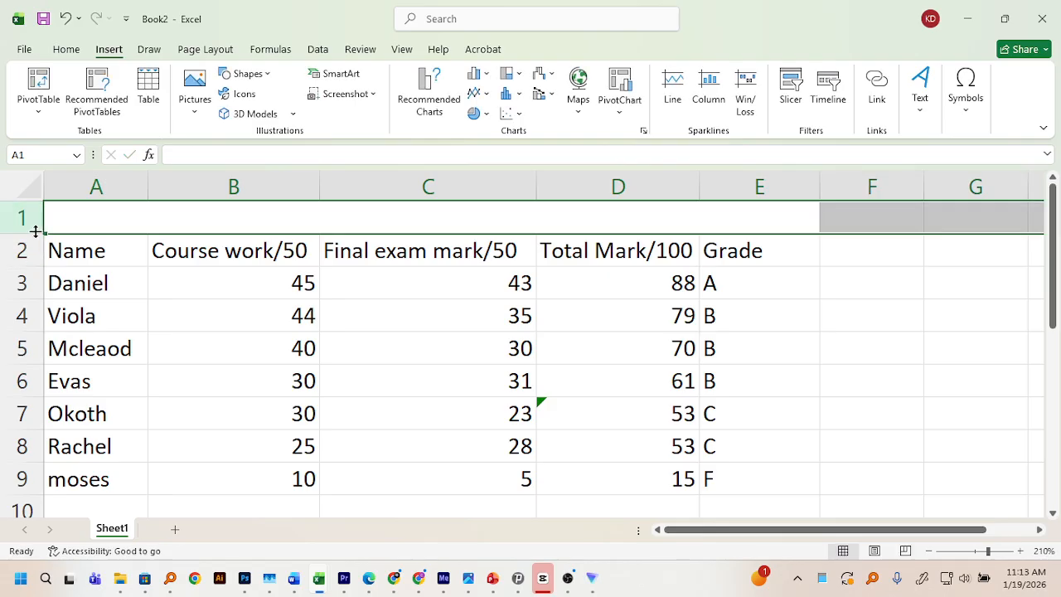
left_click_drag(36, 232, 33, 284)
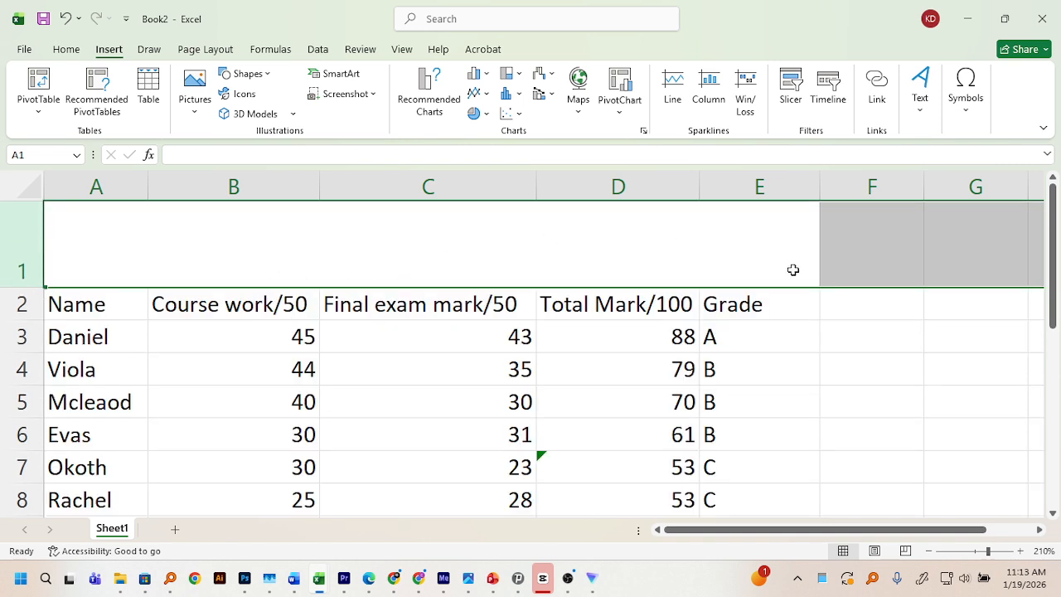
left_click(874, 299)
left_click(787, 251)
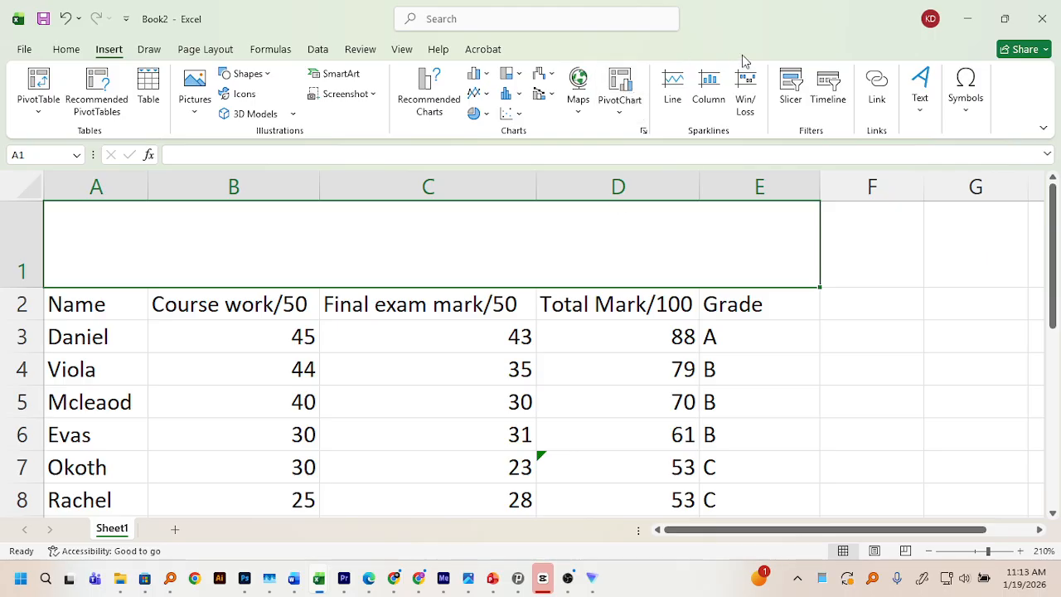
double_click(574, 228)
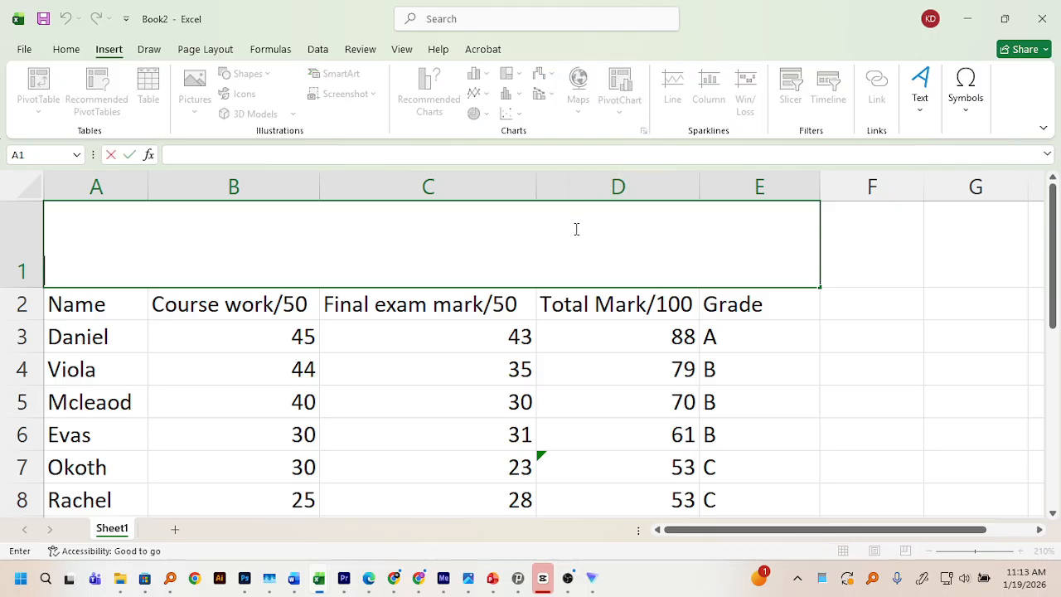
type("FGGFGF")
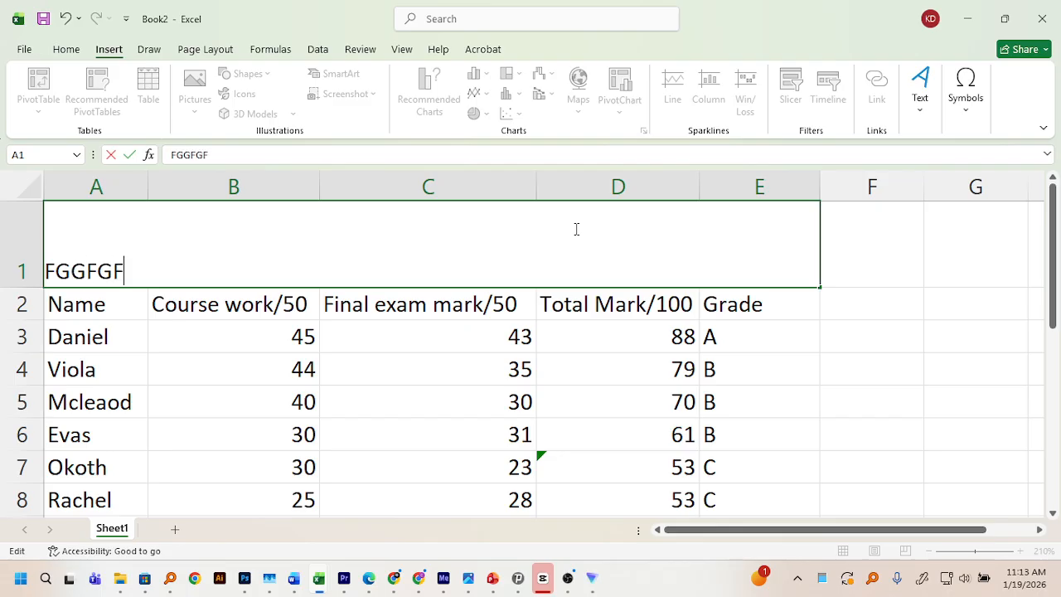
key("Return")
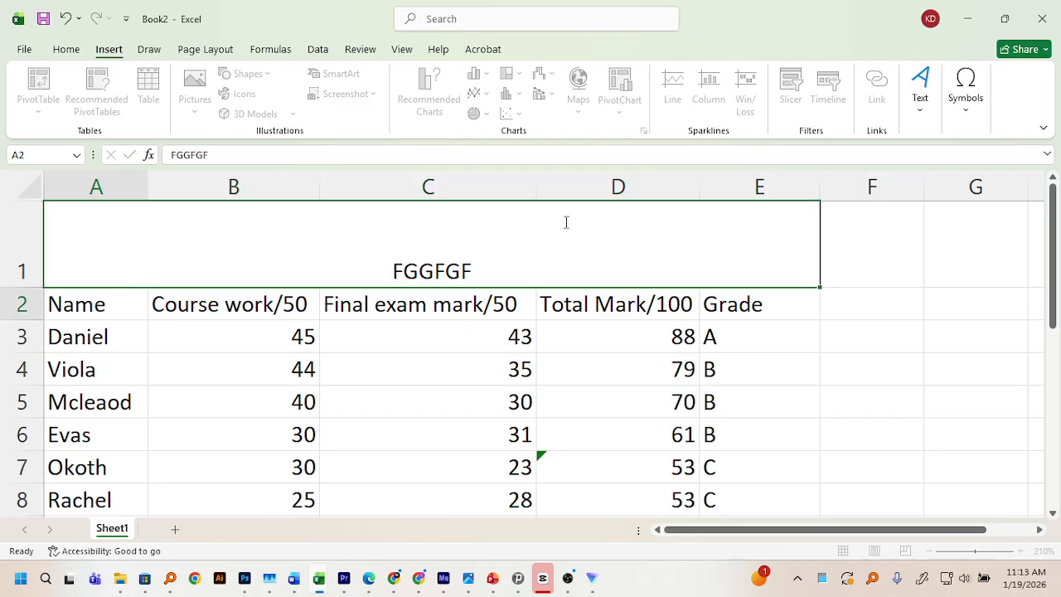
double_click(439, 263)
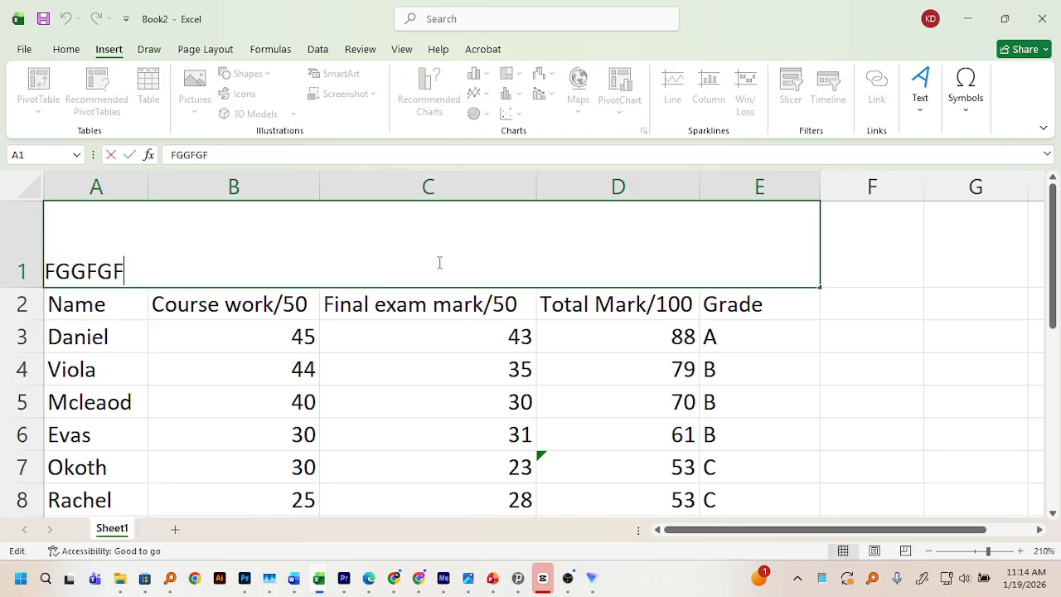
left_click_drag(438, 263, 2, 246)
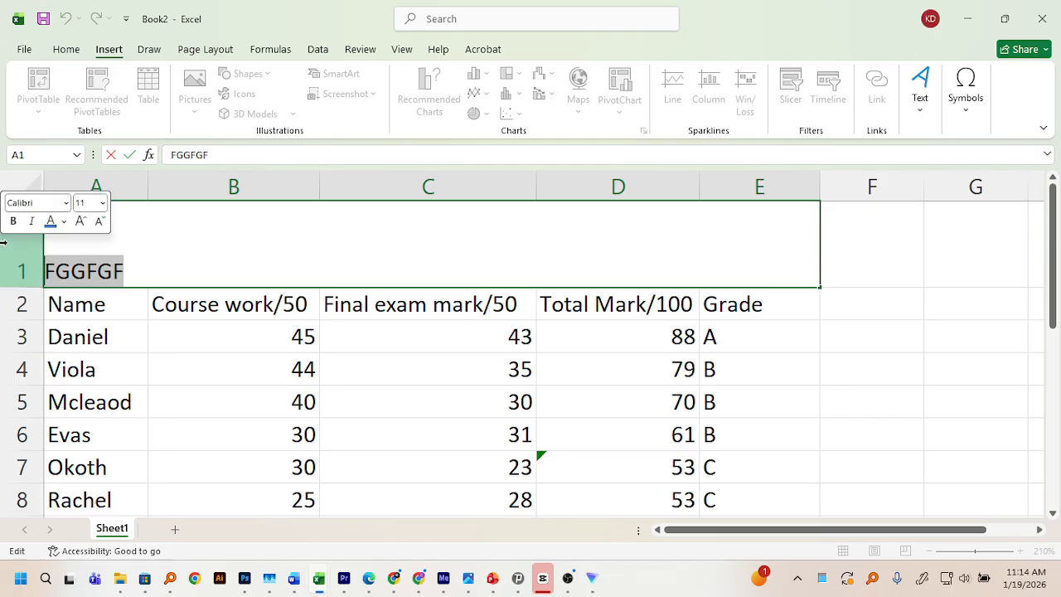
key("Delete")
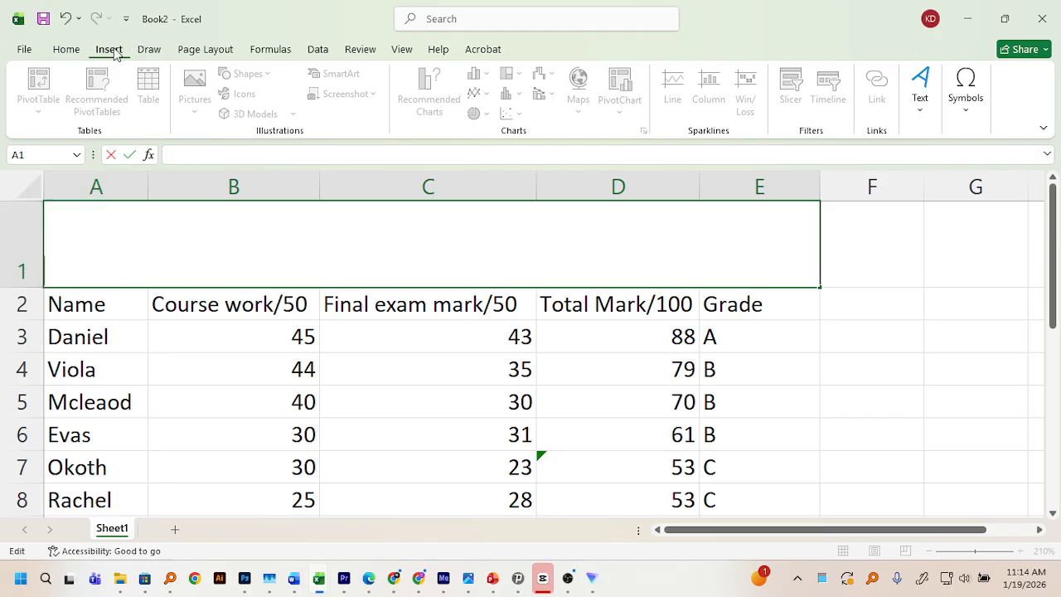
left_click(850, 358)
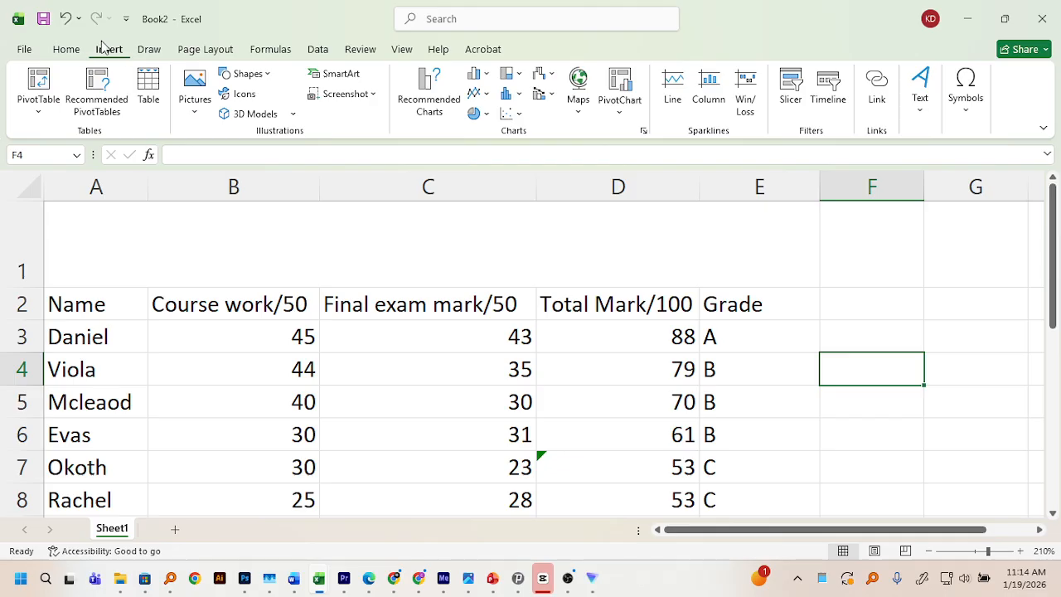
Draw a text box across columns A to E inside the merged title row above the grades table
left_click(922, 114)
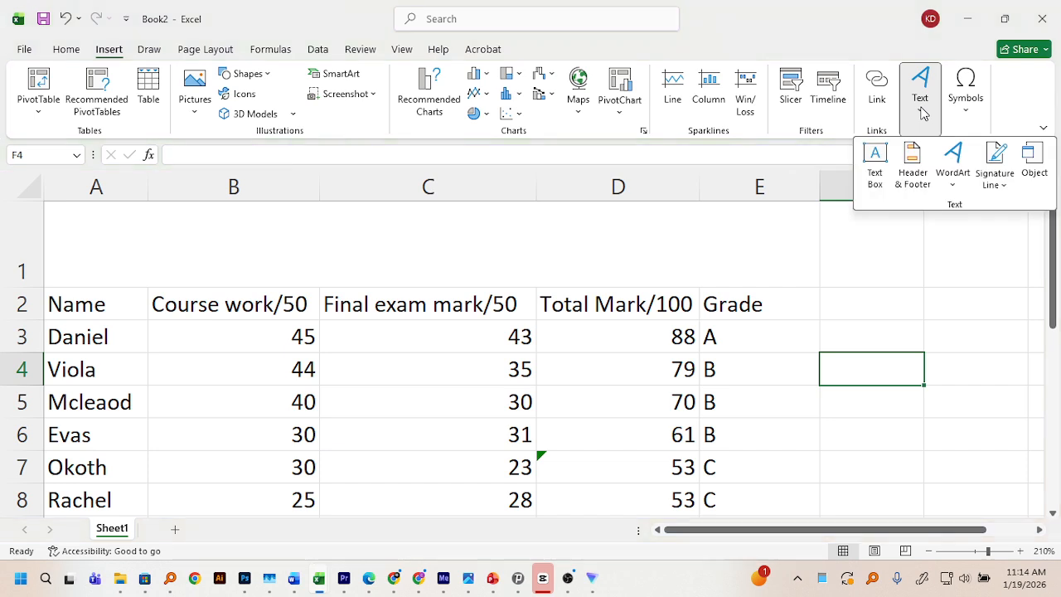
left_click(876, 168)
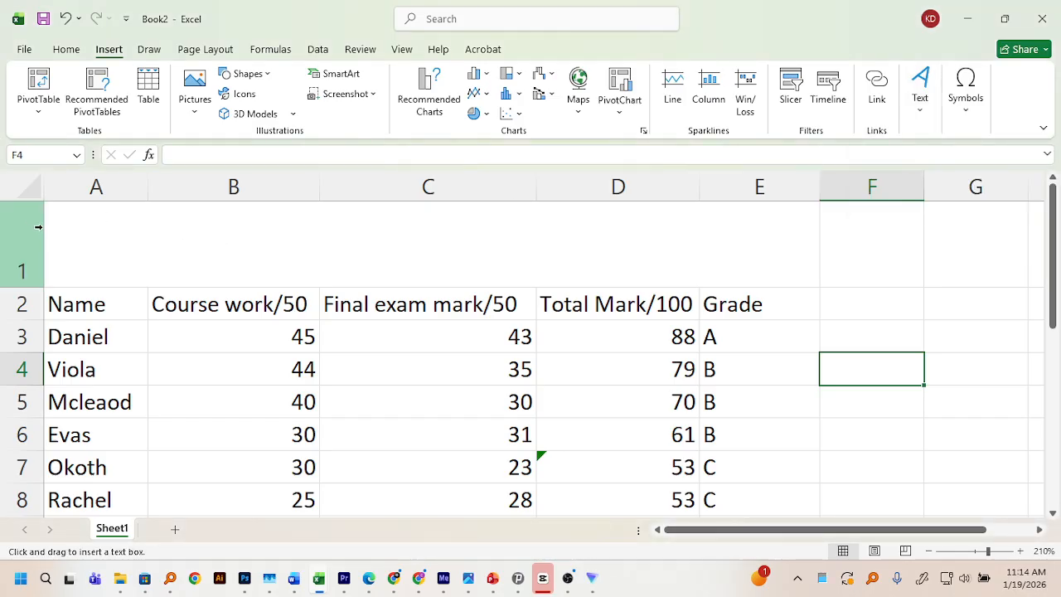
left_click_drag(69, 218, 798, 284)
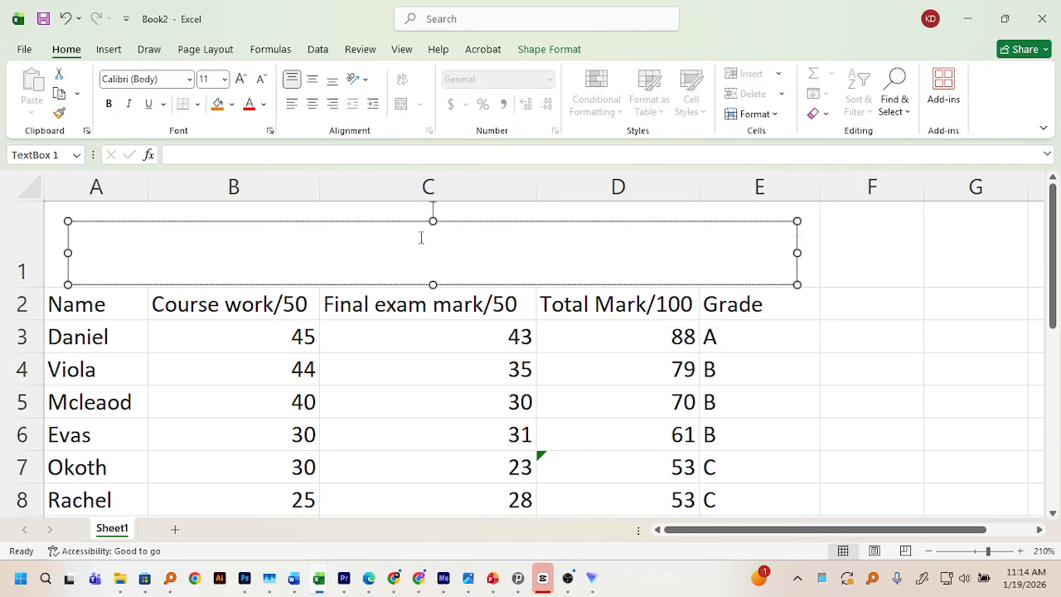
Enter CLASS GRAD CALCULATOR as the first line of the text box
type("CLASSS")
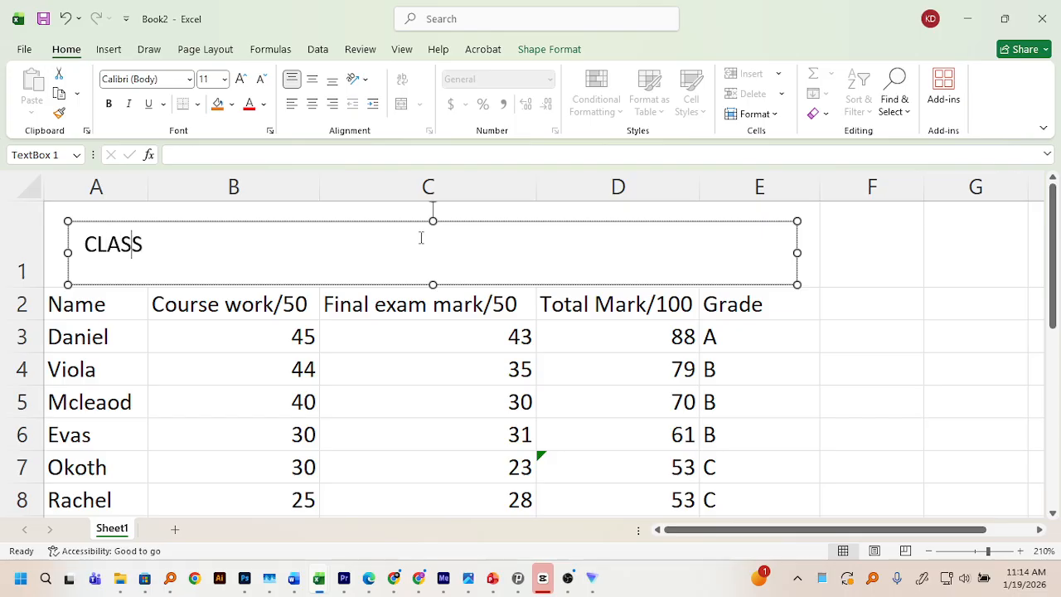
key("BackSpace")
key("BackSpace")
type("GRAD C")
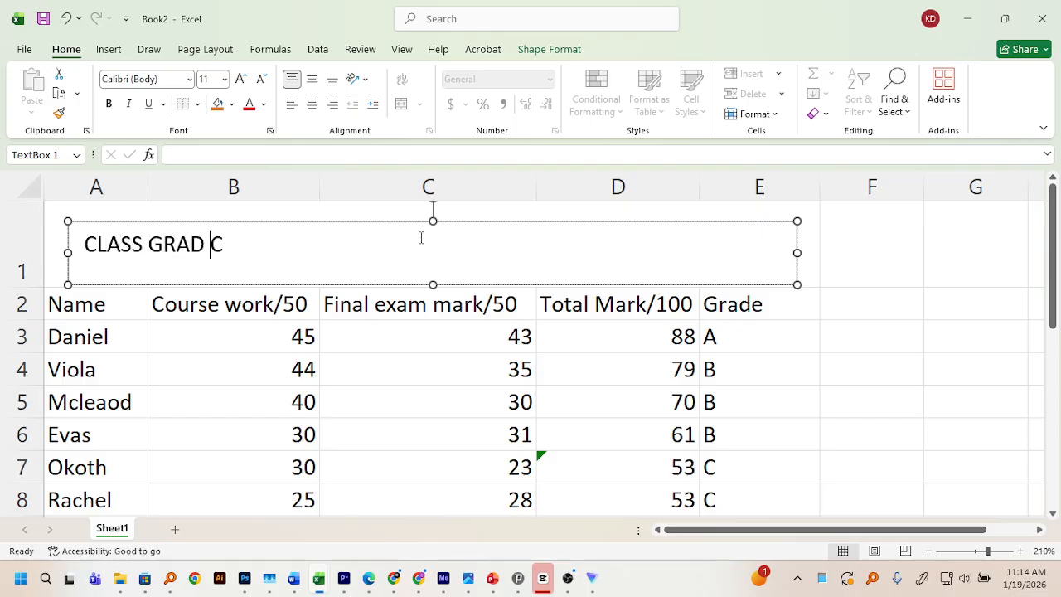
type("ALCUALT")
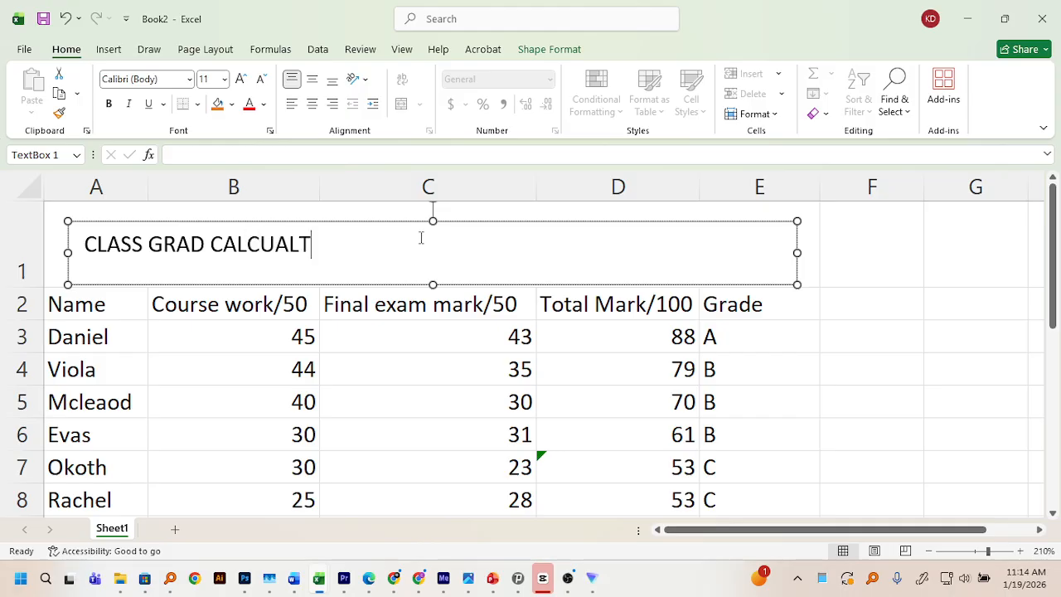
key("BackSpace")
key("BackSpace")
key("BackSpace")
type("LATOUR")
key("Return")
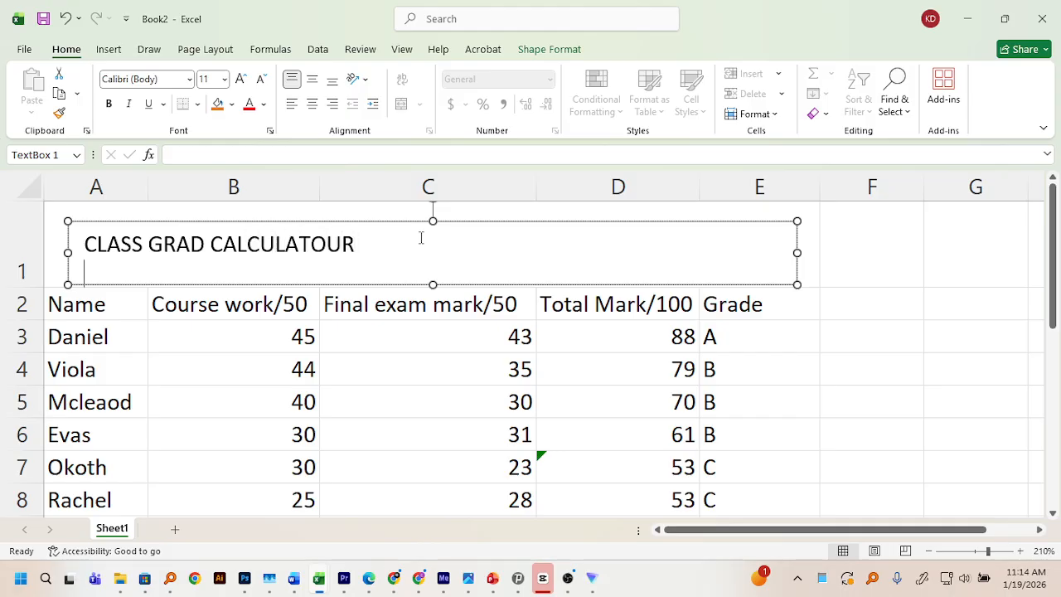
key("BackSpace")
key("BackSpace")
key("BackSpace")
type("R")
Add a second line reading SCIENCE -TERMS 2 to the text box
key("Return")
type("SCIENCE")
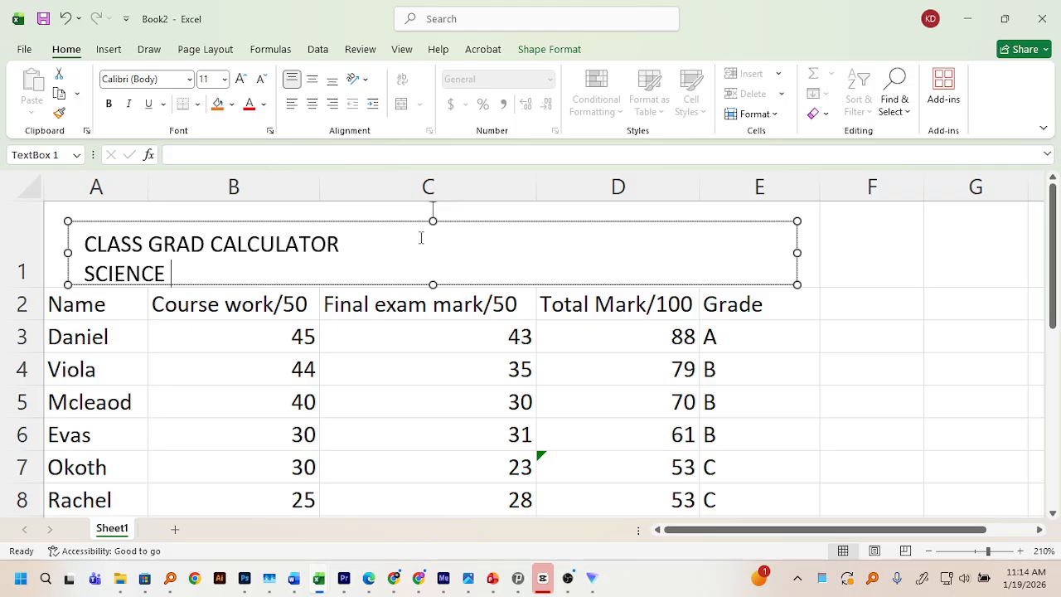
type(" -TEM")
key("BackSpace")
type("RMS")
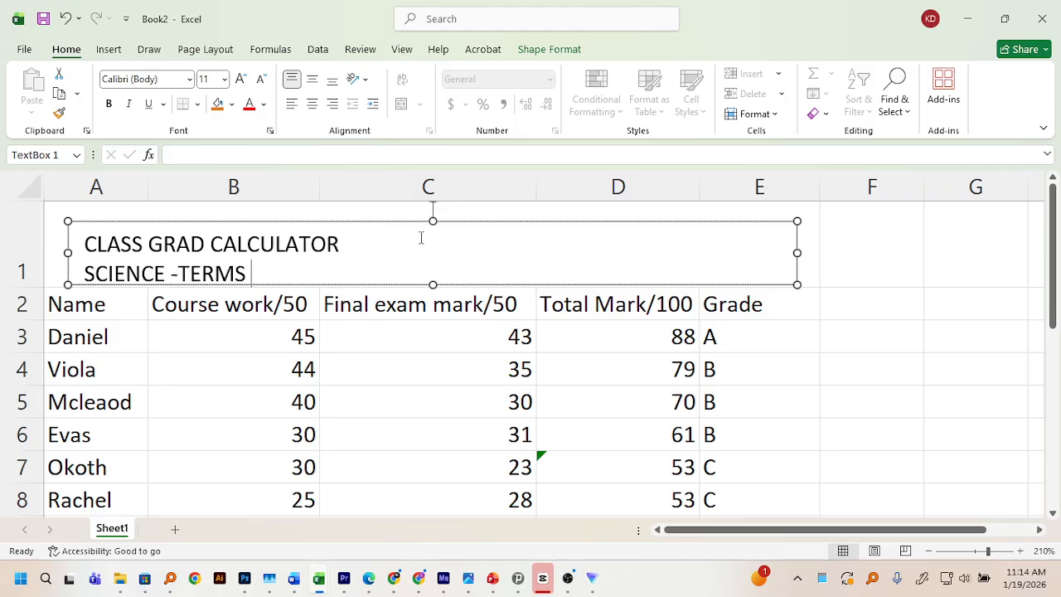
type(" 2")
Extend the text box downward and add a third line reading BY Teacher followed by the teacher's name
left_click_drag(432, 286, 432, 317)
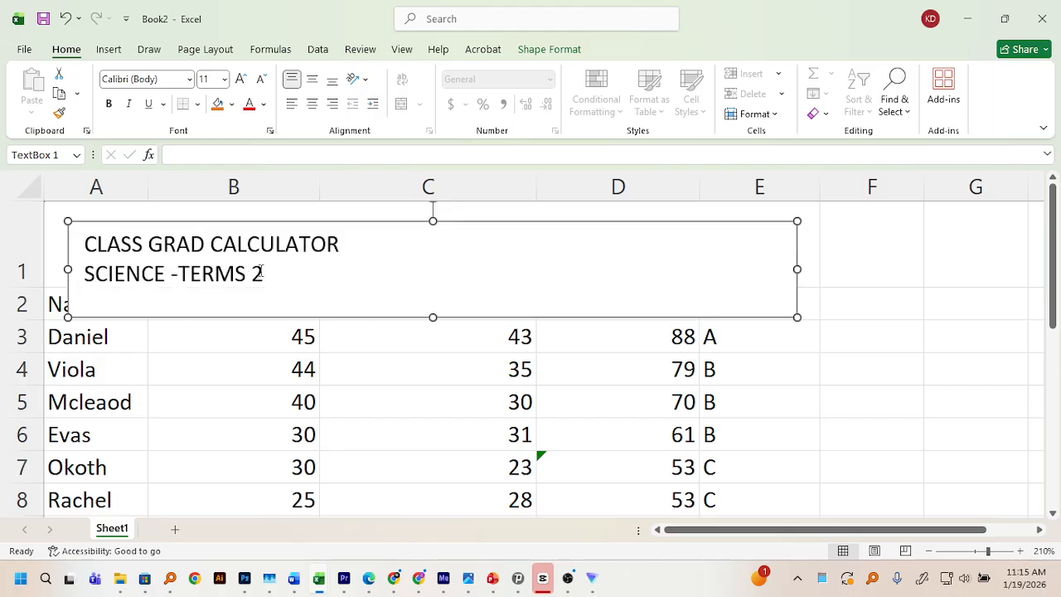
left_click(260, 271)
key("Return")
type("BY tea")
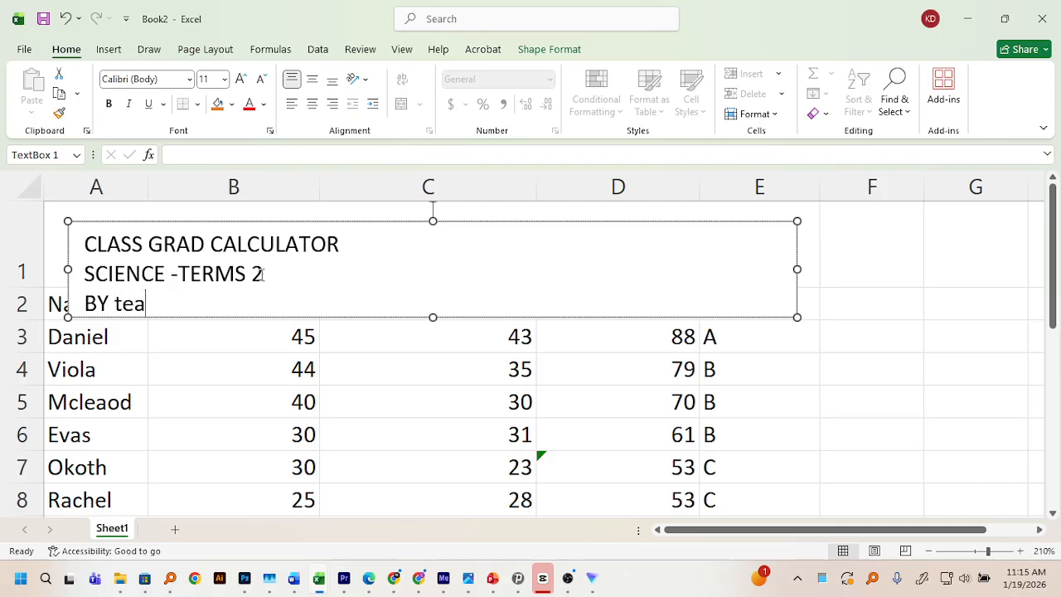
key("BackSpace")
key("BackSpace")
key("BackSpace")
type("Teache")
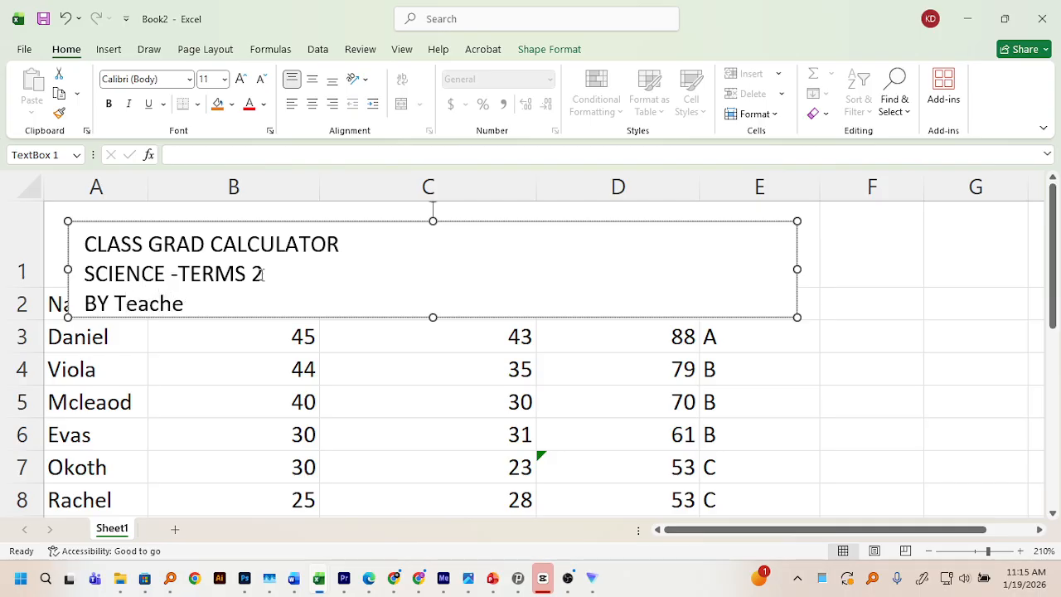
type("r")
type("Ocen")
Reduce the font size of all three text box lines to 8
left_click_drag(257, 303, 63, 258)
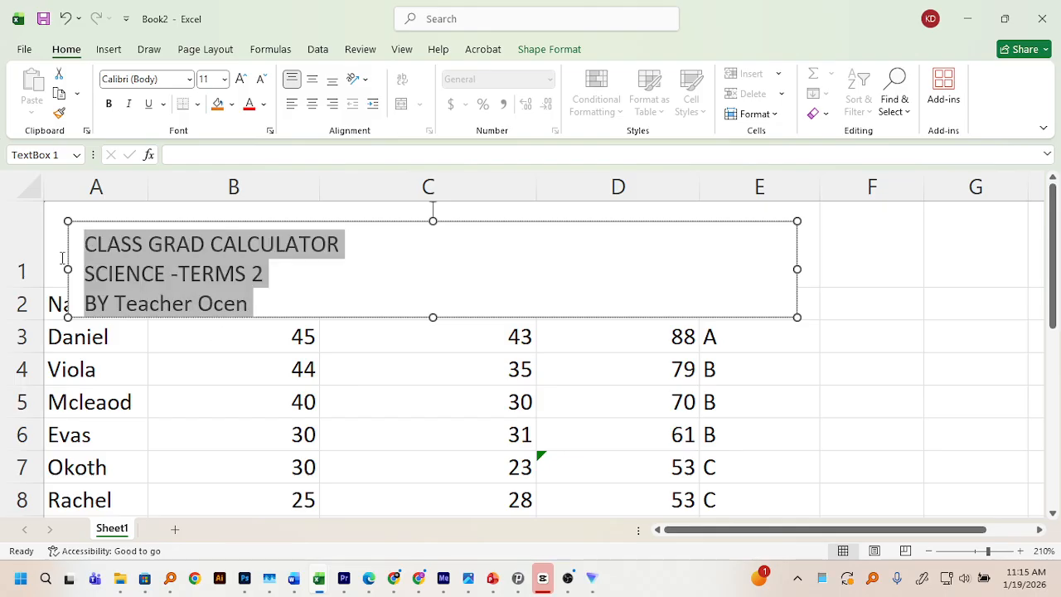
left_click(260, 81)
left_click(260, 81)
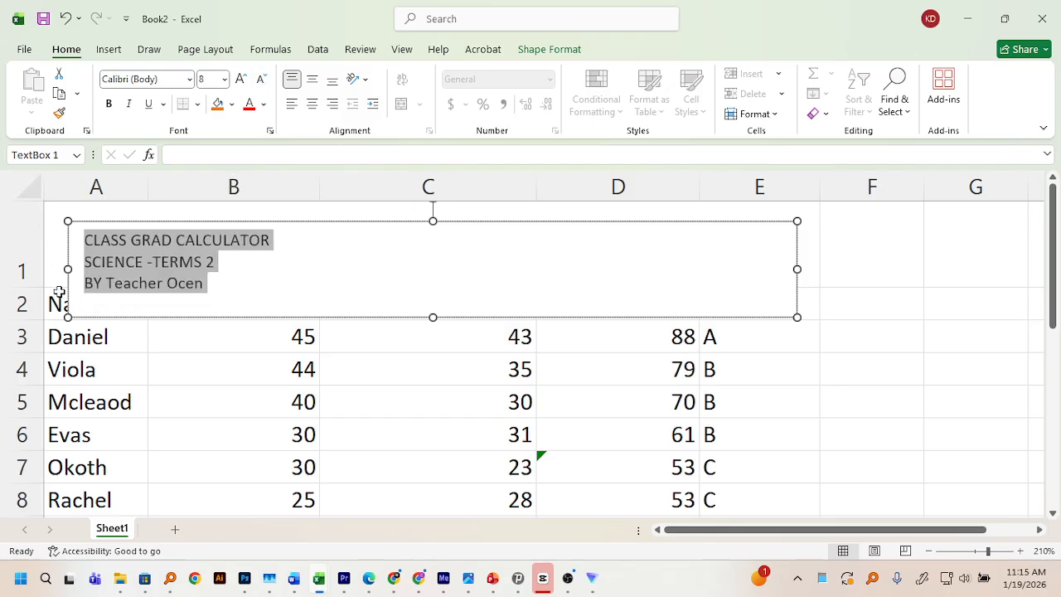
left_click(829, 302)
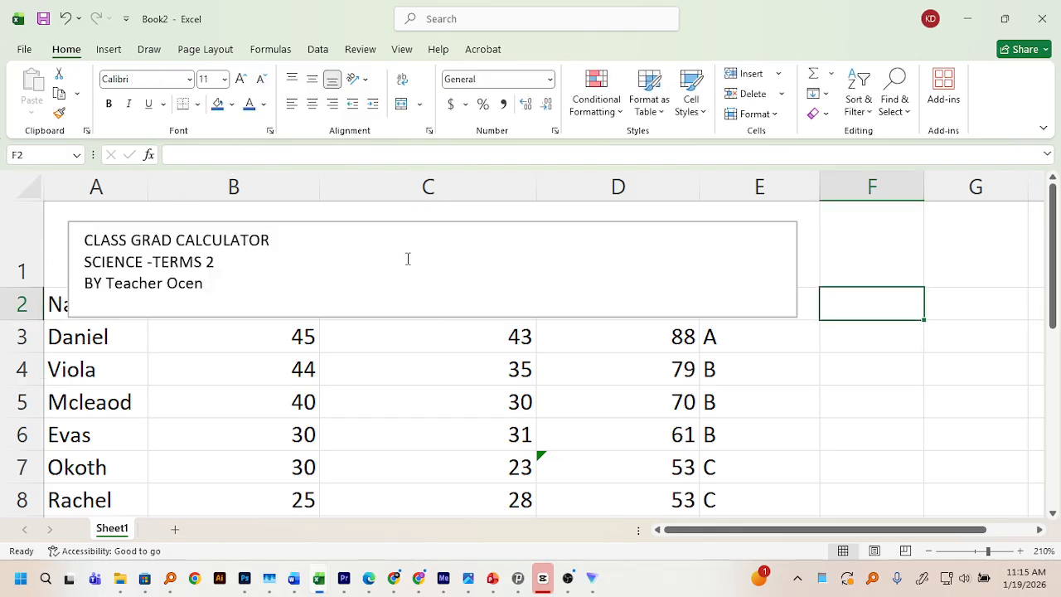
Move the text box up to the top edge of row 1 and shorten it to clear the table's header row
left_click(320, 237)
left_click_drag(321, 220, 316, 202)
left_click_drag(420, 302, 423, 281)
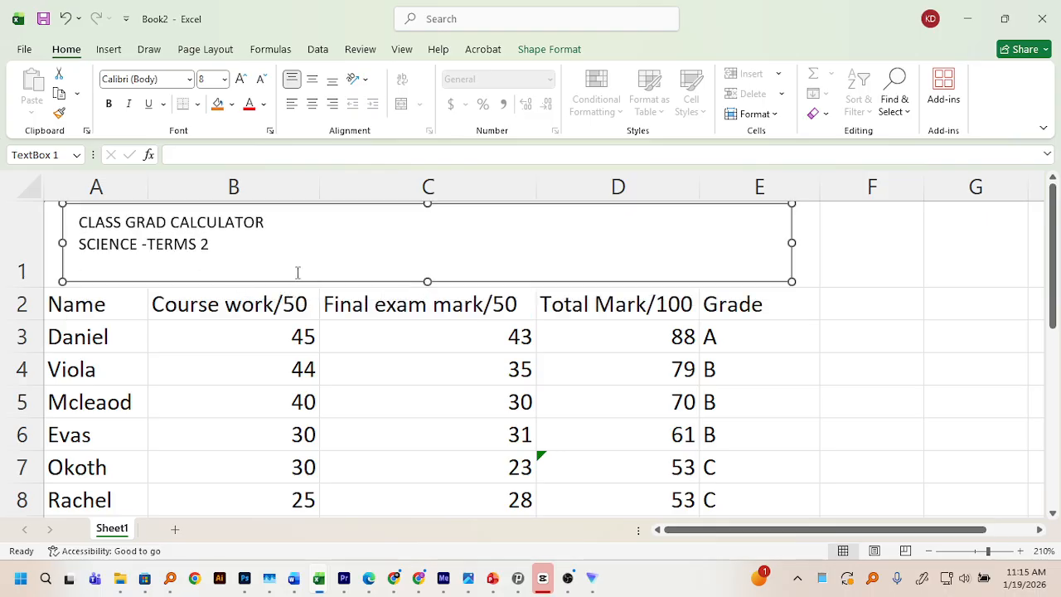
Increase the height of row 1 to about four normal rows to make more room for the text box
left_click(239, 249)
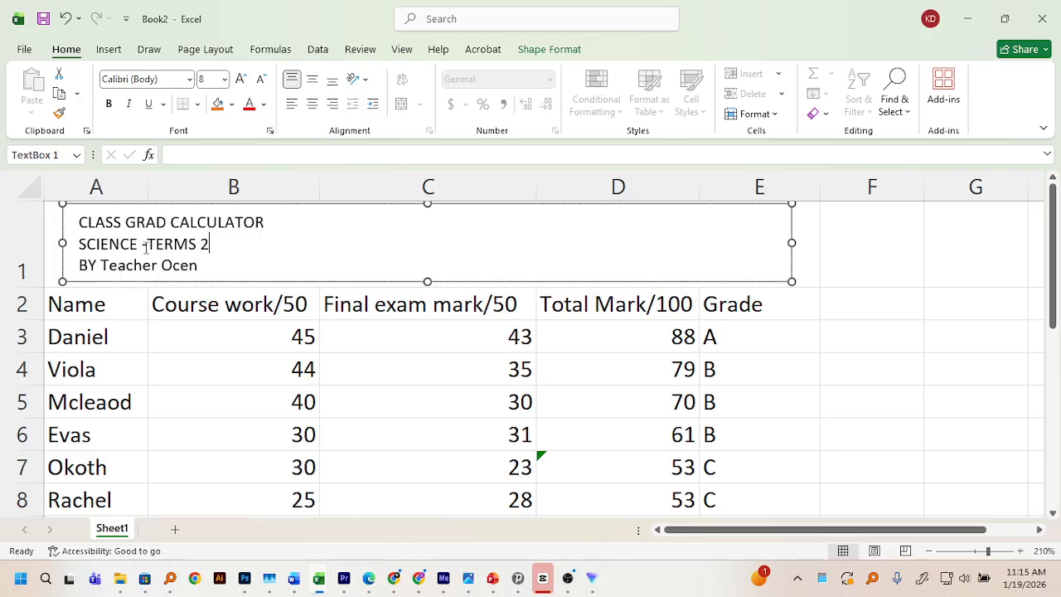
left_click_drag(15, 287, 15, 330)
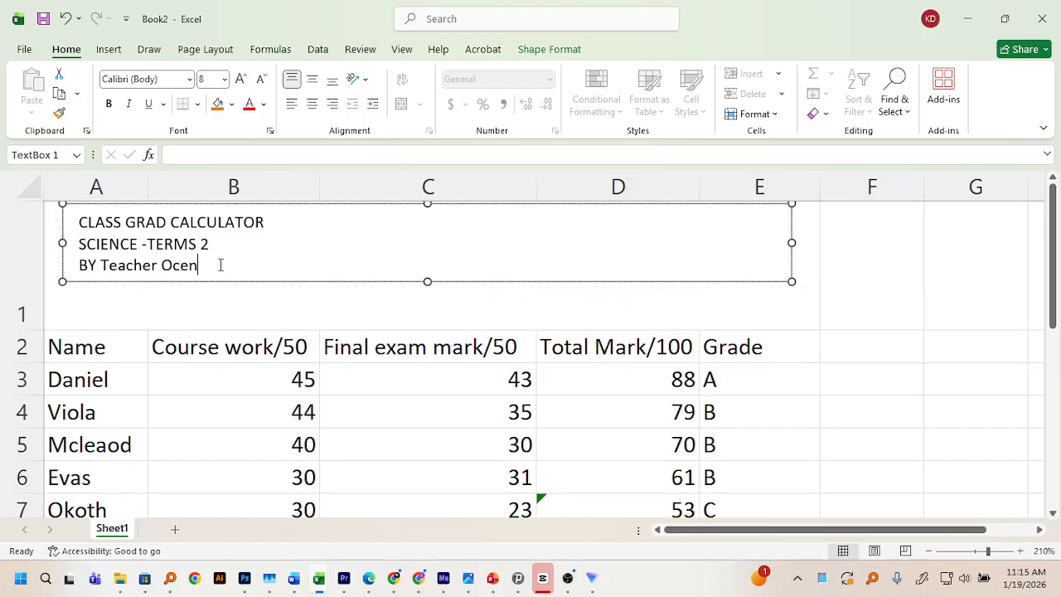
Enlarge the text box text to font size 11 and extend the box downward until all three lines fit within row 1
left_click_drag(221, 263, 119, 224)
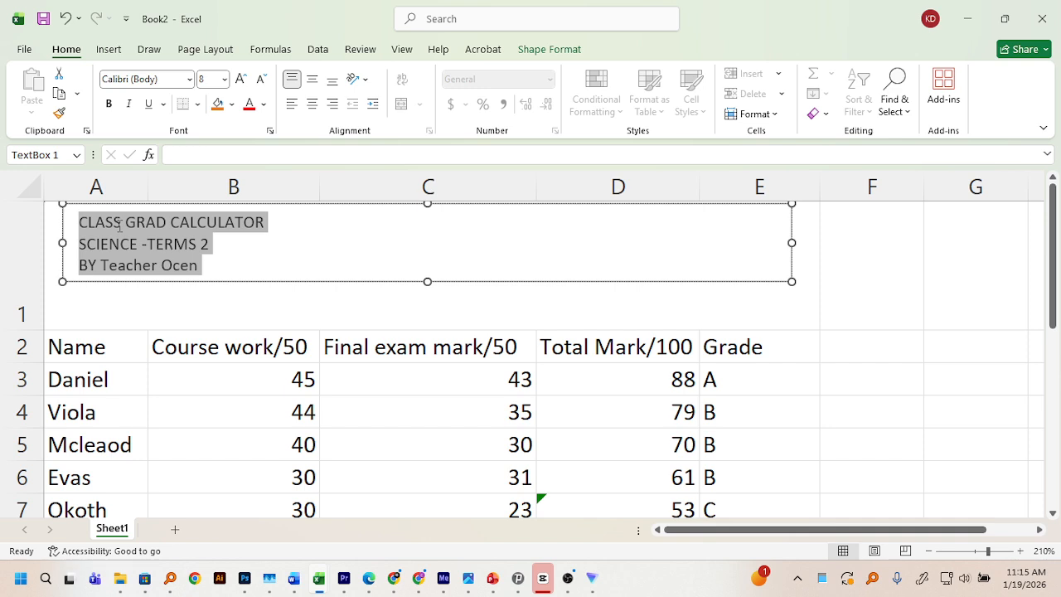
left_click(240, 79)
left_click(241, 79)
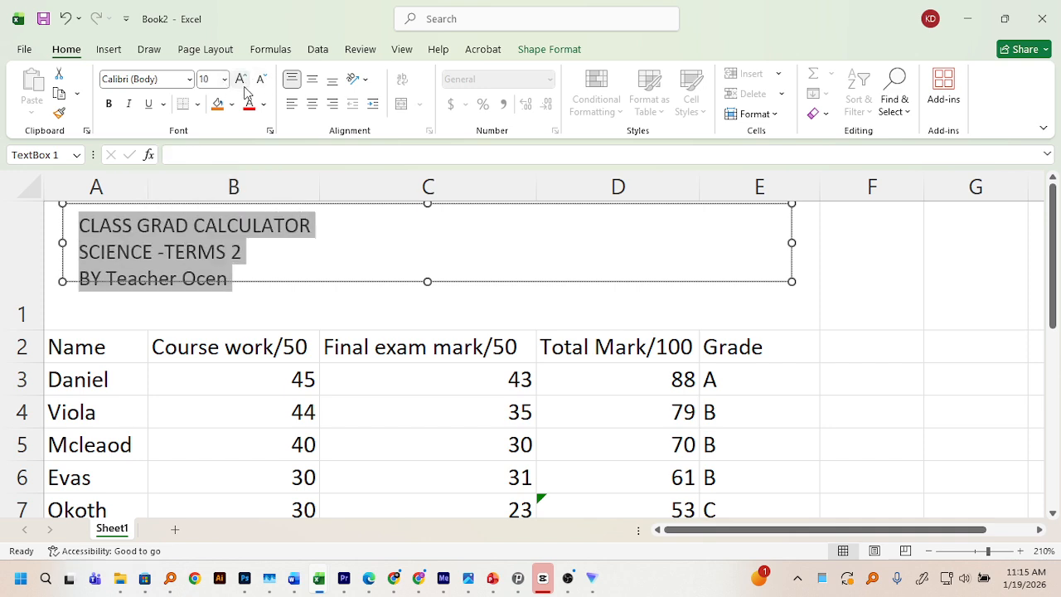
left_click(428, 280)
left_click_drag(427, 281, 438, 305)
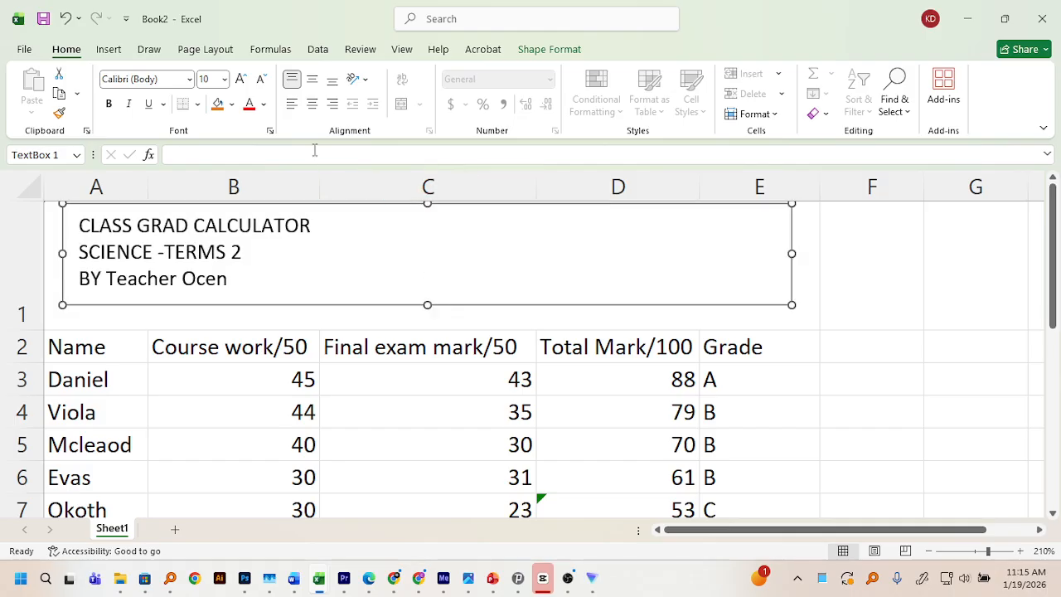
left_click(243, 78)
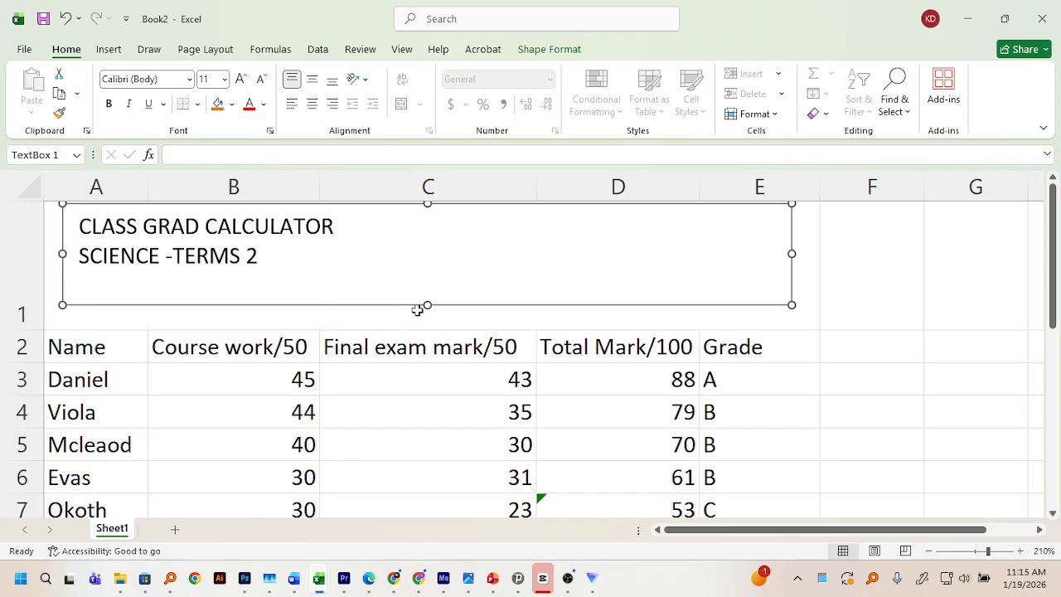
left_click_drag(428, 304, 433, 317)
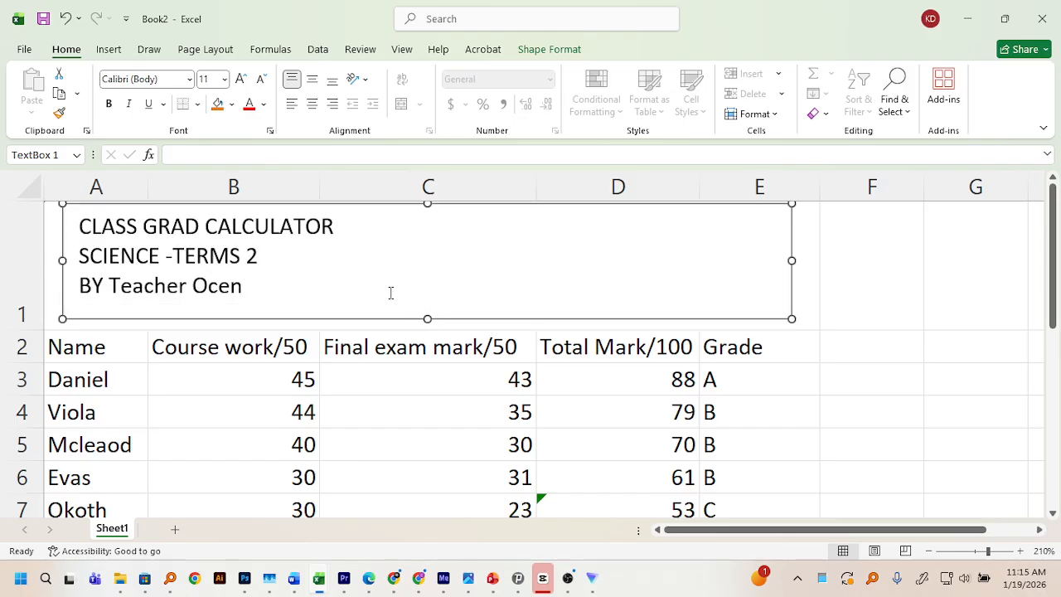
left_click(918, 277)
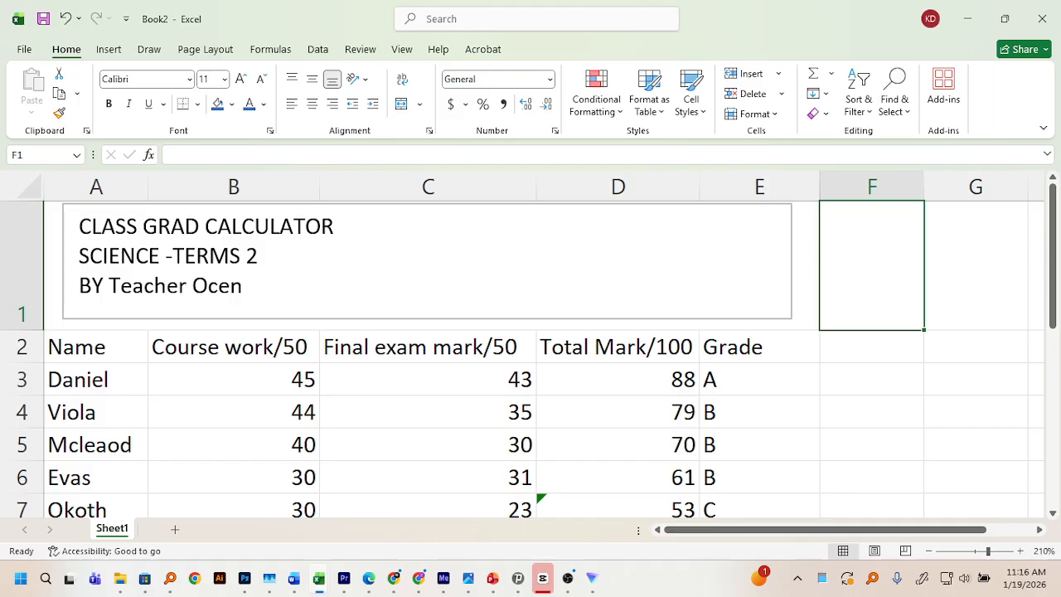
key("alt+Tab")
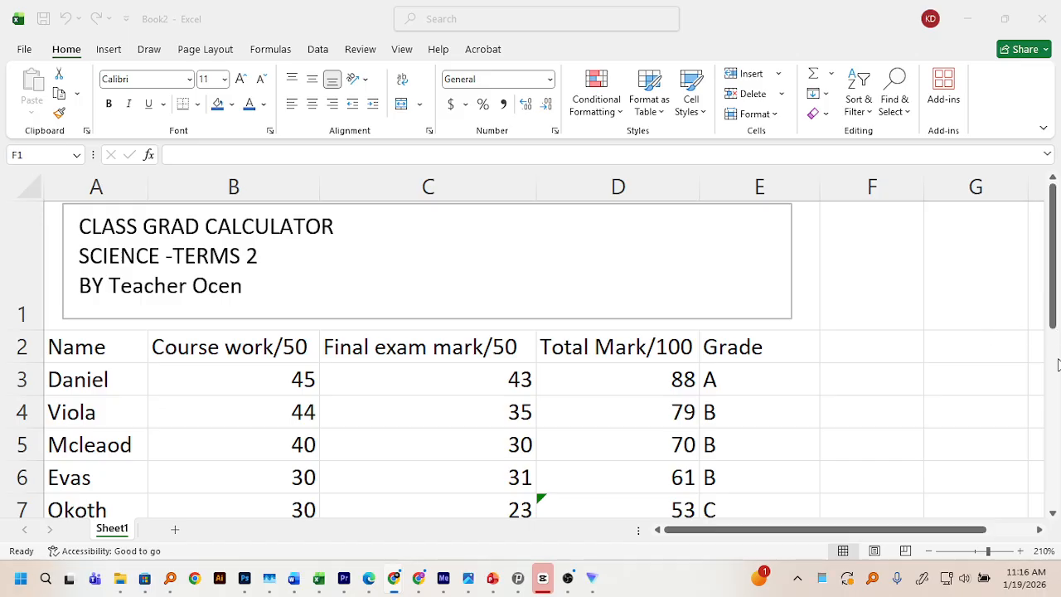
left_click(646, 181)
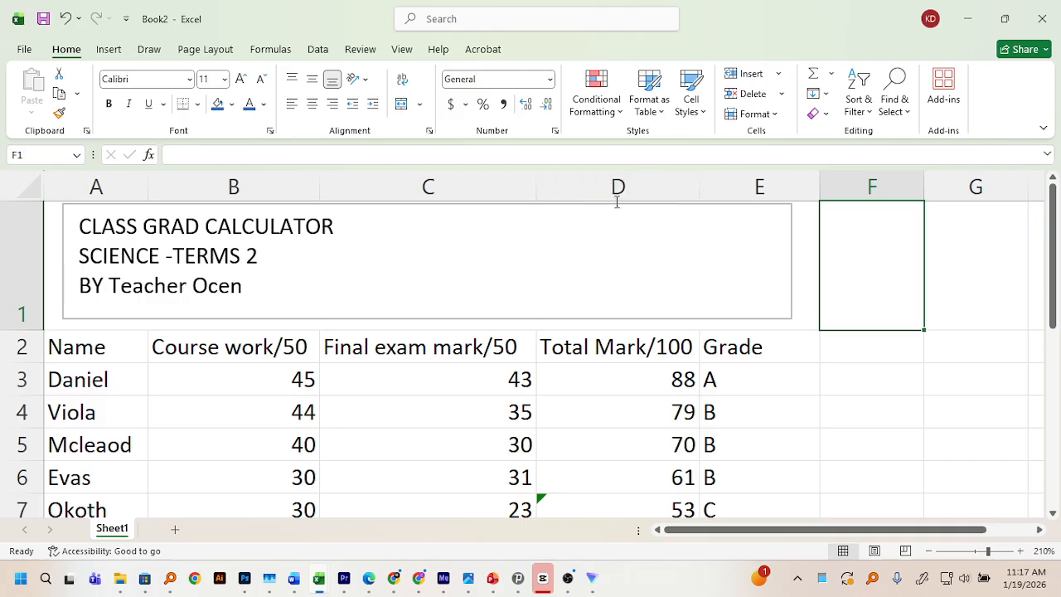
left_click(658, 251)
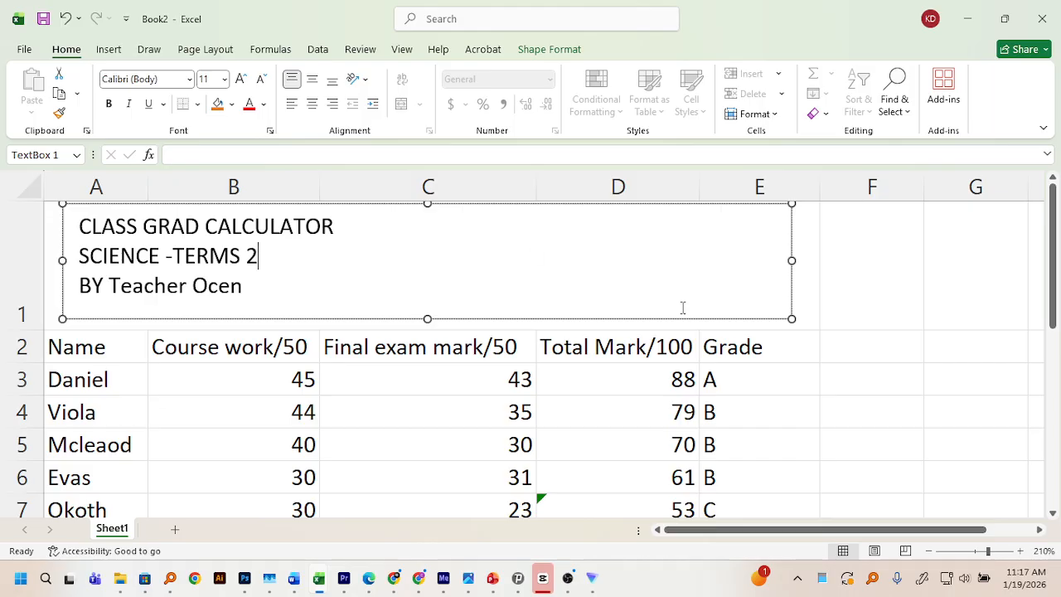
left_click(805, 265)
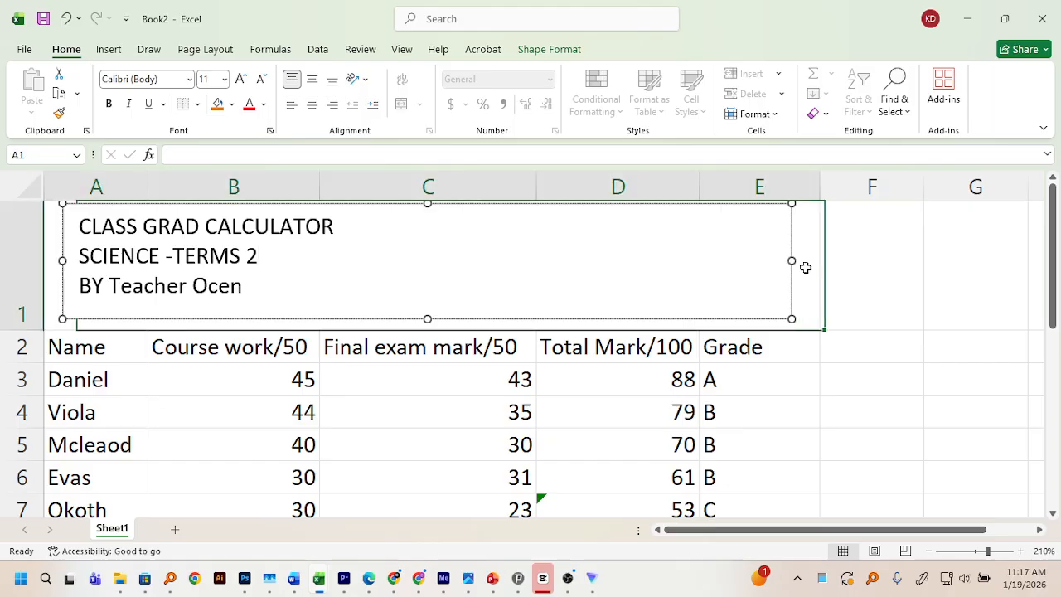
left_click(718, 266)
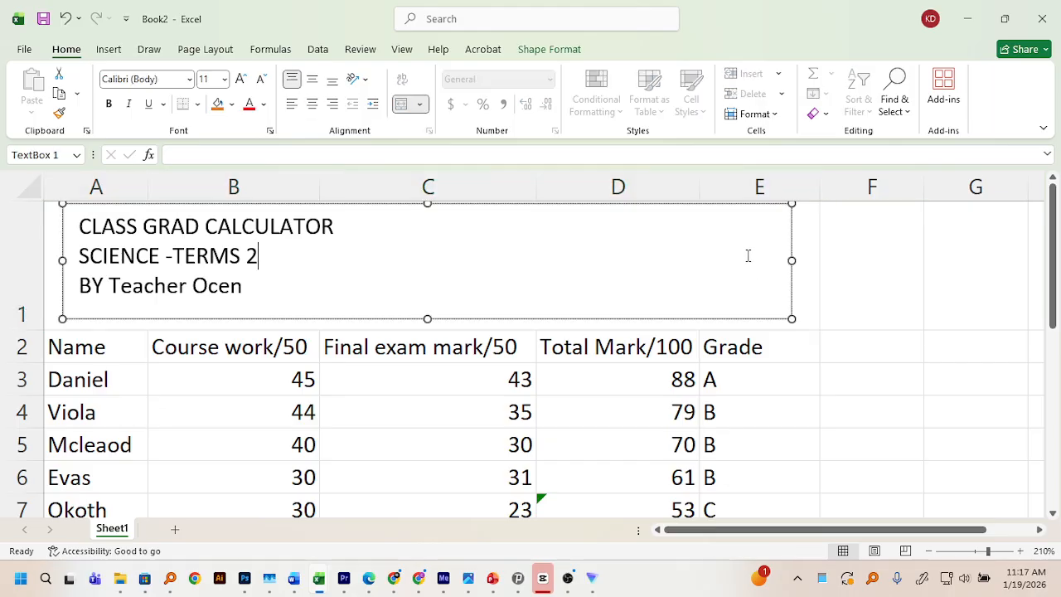
left_click(805, 267)
Clear all the text from the title text box and delete the box from row 1
left_click(788, 276)
key("ctrl+a")
key("Delete")
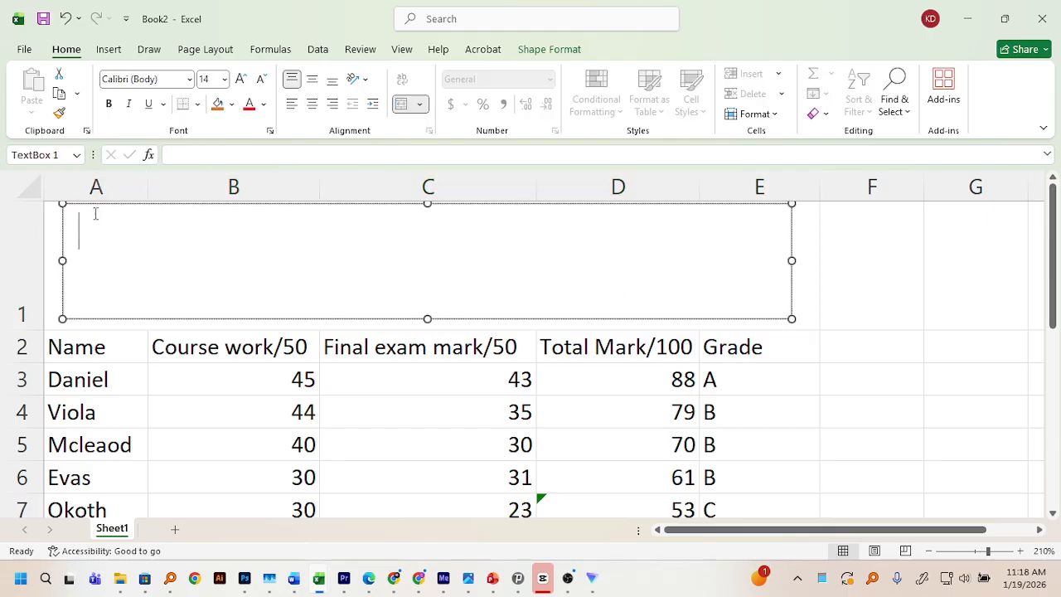
left_click(791, 226)
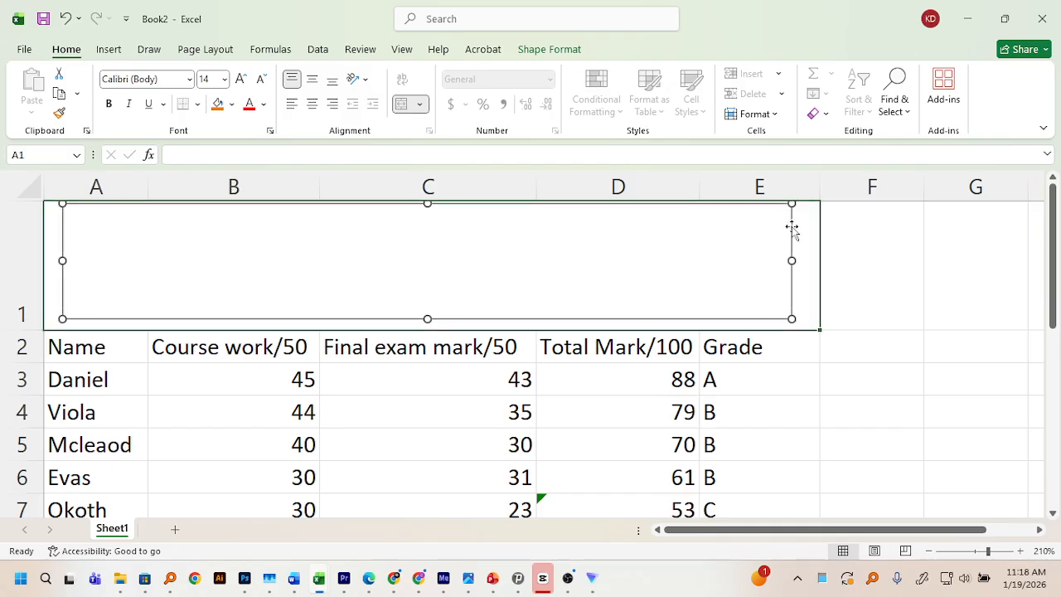
left_click(928, 265)
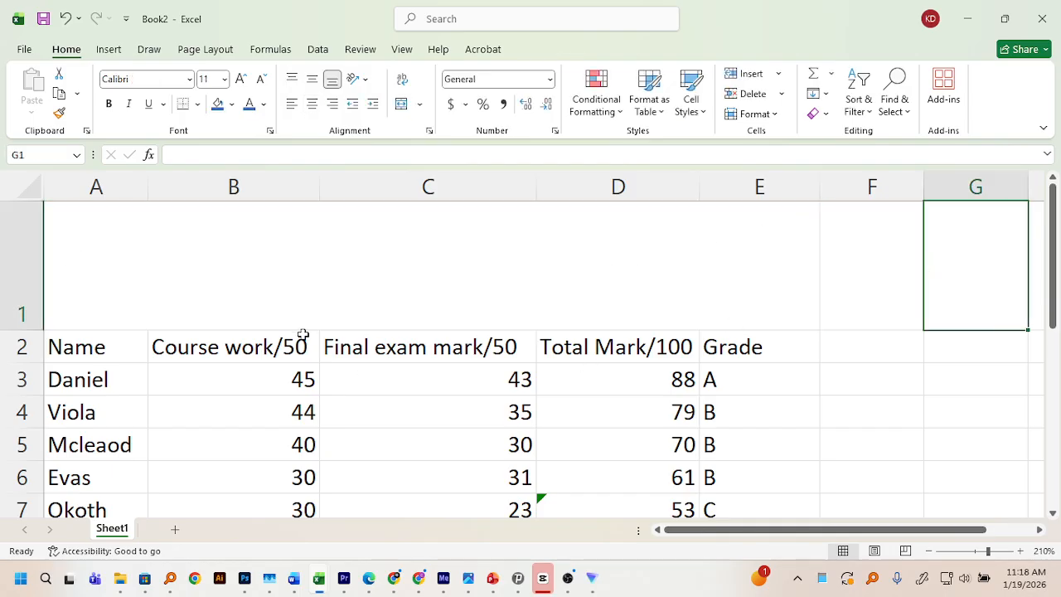
Undo the deletion, the text box's formatting, resizing, text and insertion, and the height changes of row 1
key("ctrl+z")
key("ctrl+z")
key("ctrl+z")
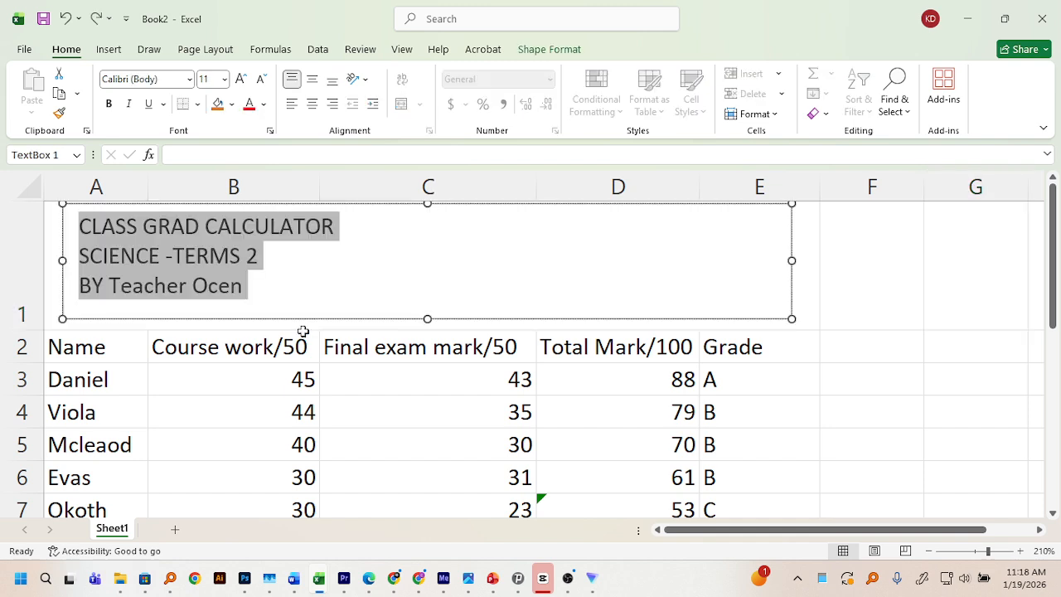
key("ctrl+z")
key("ctrl+z")
key("ctrl+z")
key("ctrl+z")
key("ctrl+z")
key("ctrl+z")
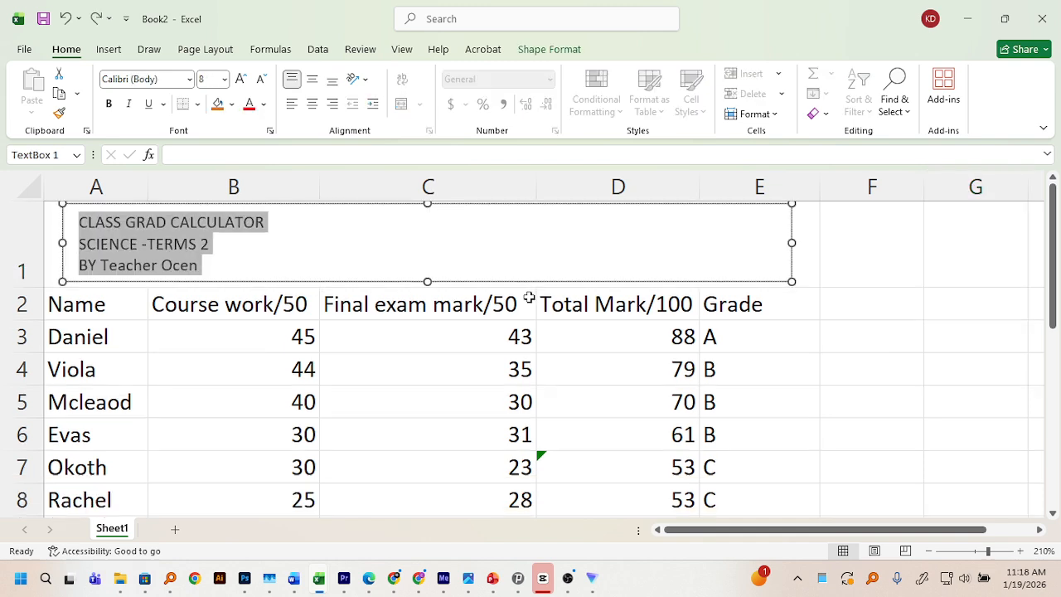
key("ctrl+z")
key("ctrl+z")
key("ctrl+z")
key("ctrl+z")
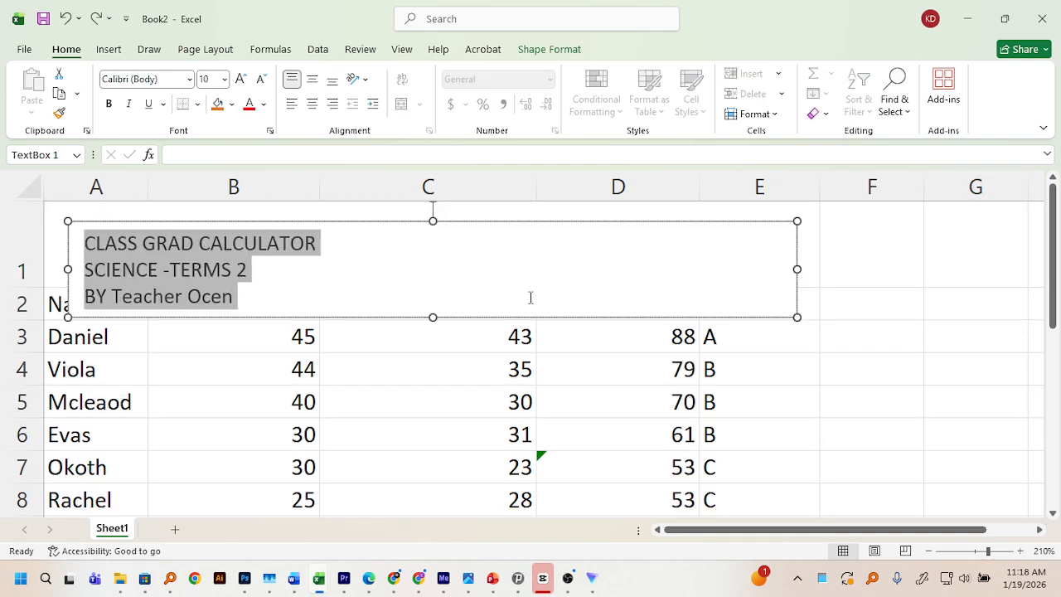
key("ctrl+z")
key("ctrl+z")
key("ctrl+z")
key("ctrl+z")
key("ctrl+z")
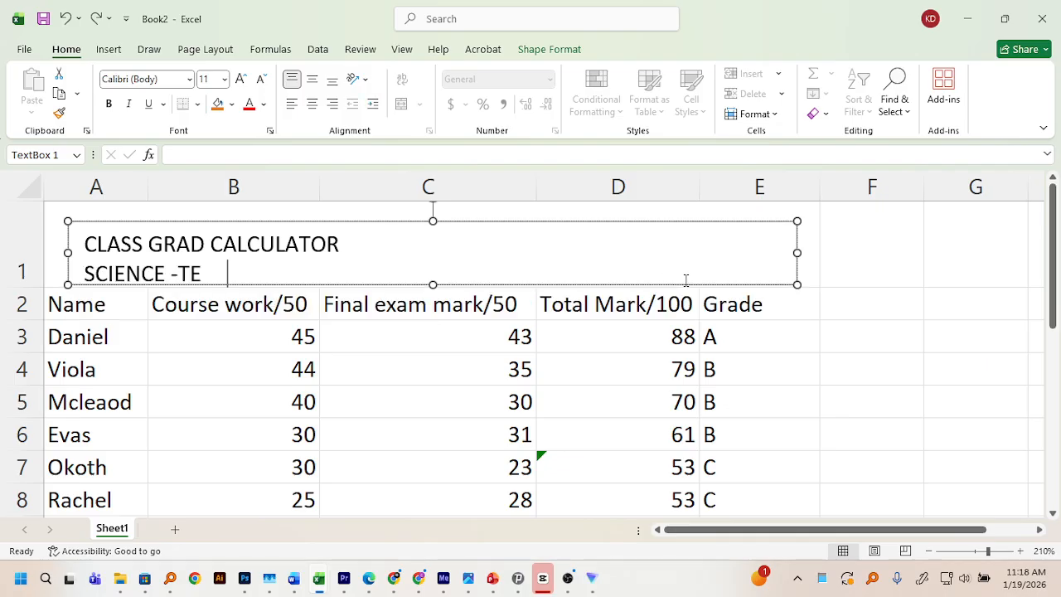
key("ctrl+z")
key("ctrl+z")
key("ctrl+z")
key("ctrl+z")
key("ctrl+z")
key("ctrl+z")
key("ctrl+z")
key("ctrl+z")
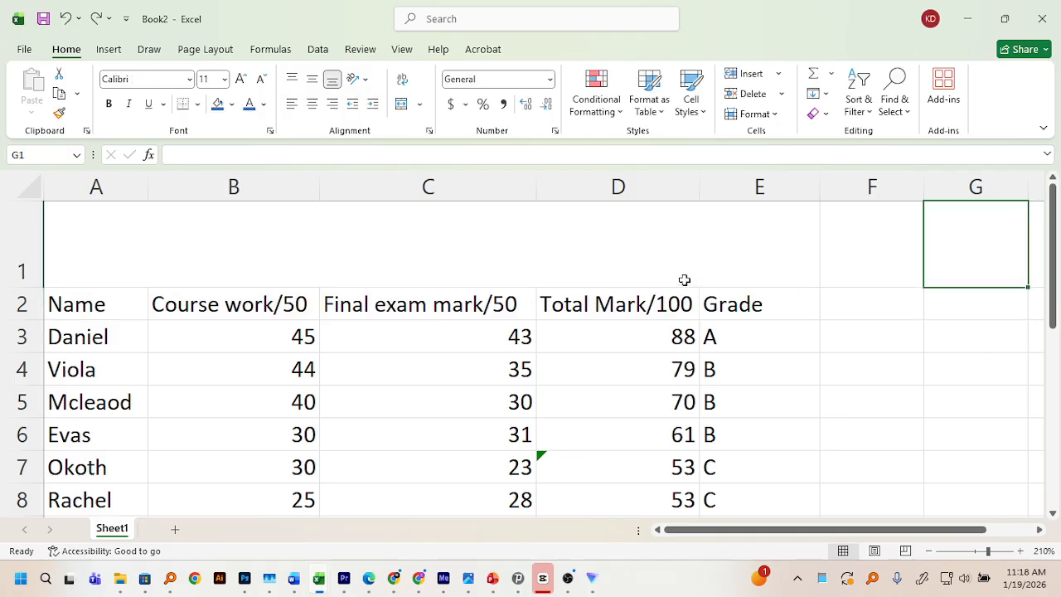
key("ctrl+z")
key("ctrl+z")
key("ctrl+z")
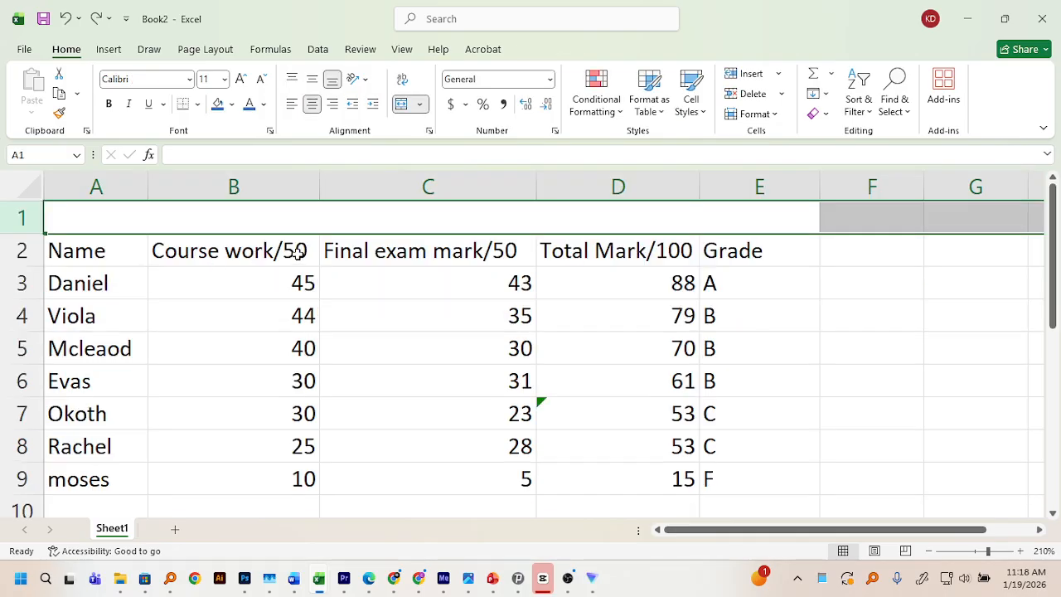
Increase the height of the merged row 1 above the table header to about three normal rows
left_click(936, 288)
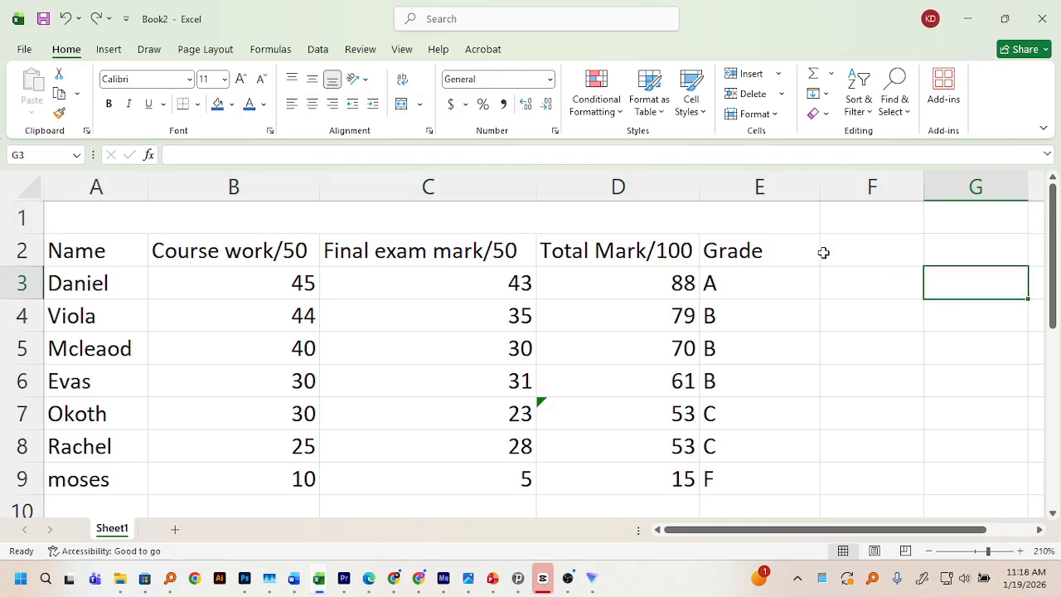
left_click(718, 232)
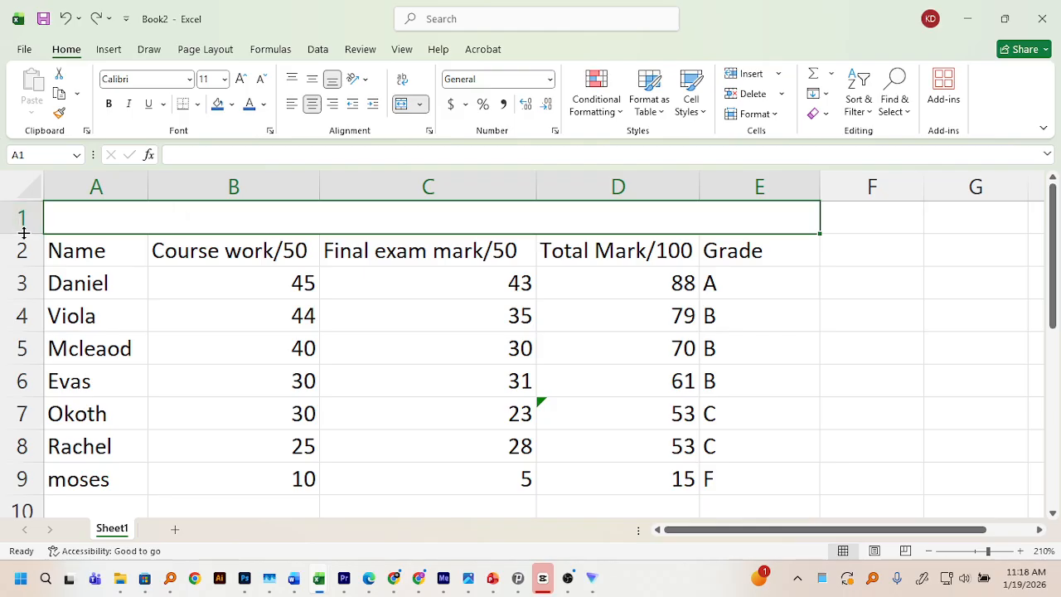
left_click_drag(28, 235, 26, 309)
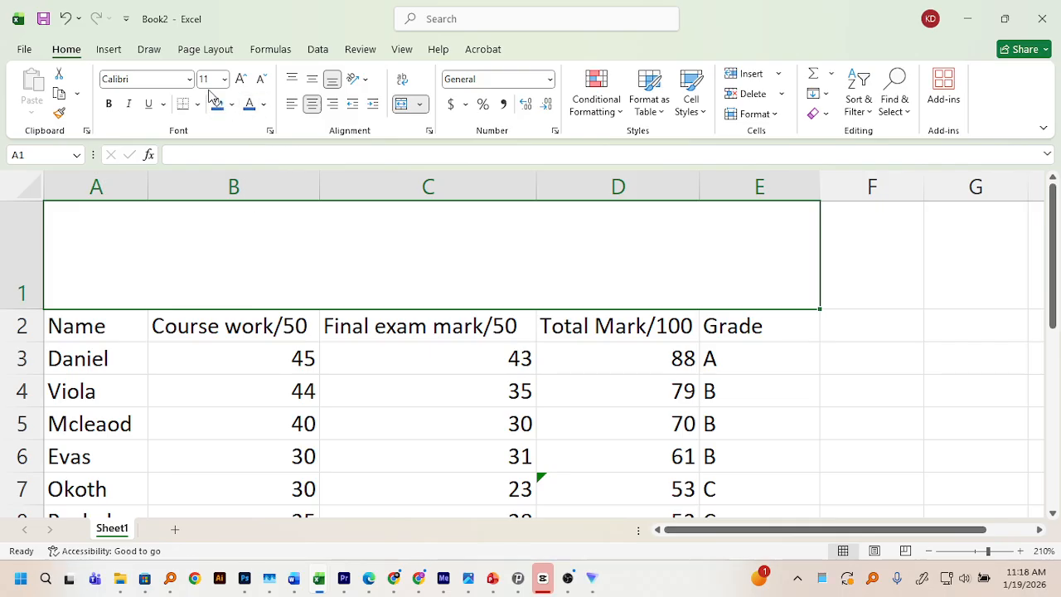
Insert a text box that spans columns A to E and nearly fills the merged row 1
left_click(115, 51)
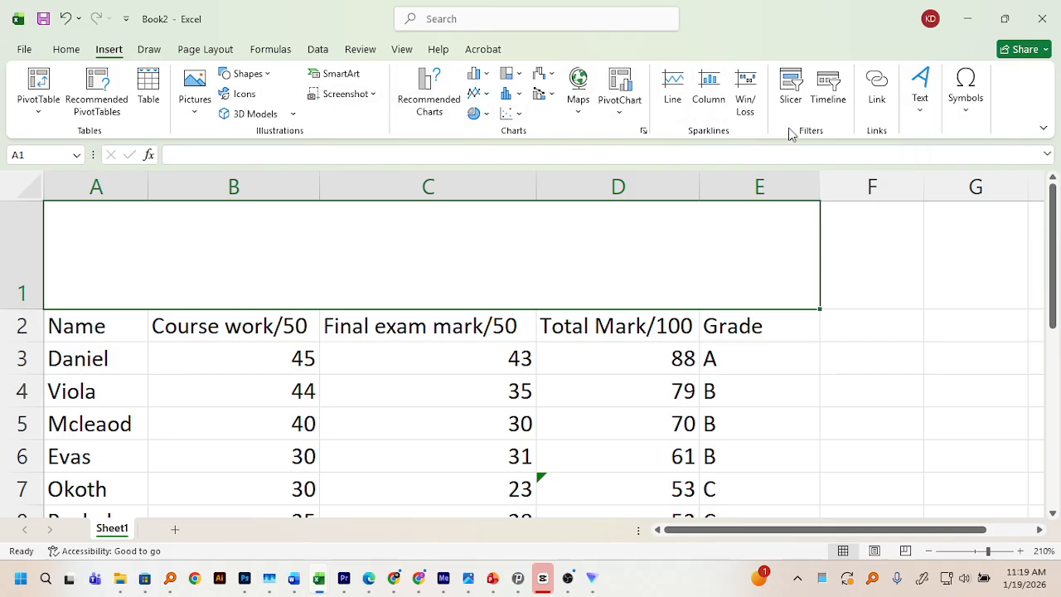
left_click(919, 123)
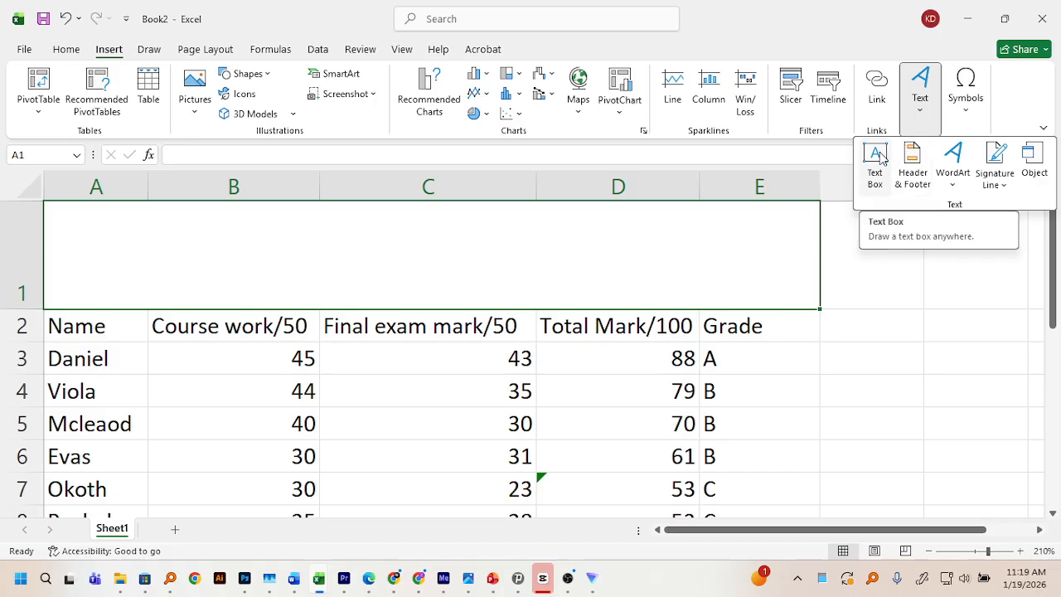
left_click(880, 158)
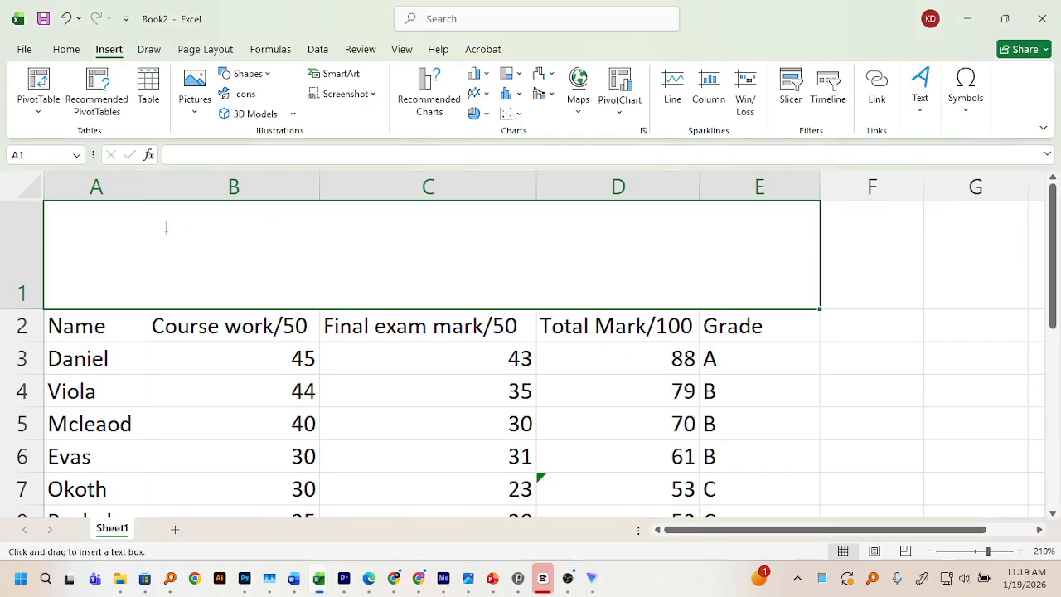
left_click_drag(54, 214, 813, 300)
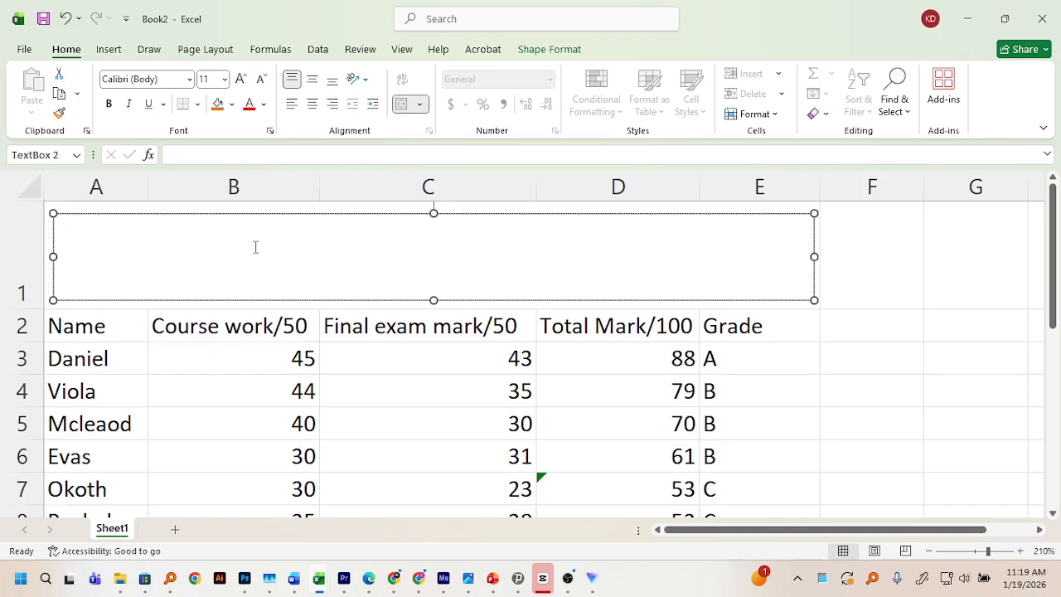
Enter CLASS GRADE CALCULATOR FOR SCIENCE as the first line of the text box and begin a second line
type("CLASS G")
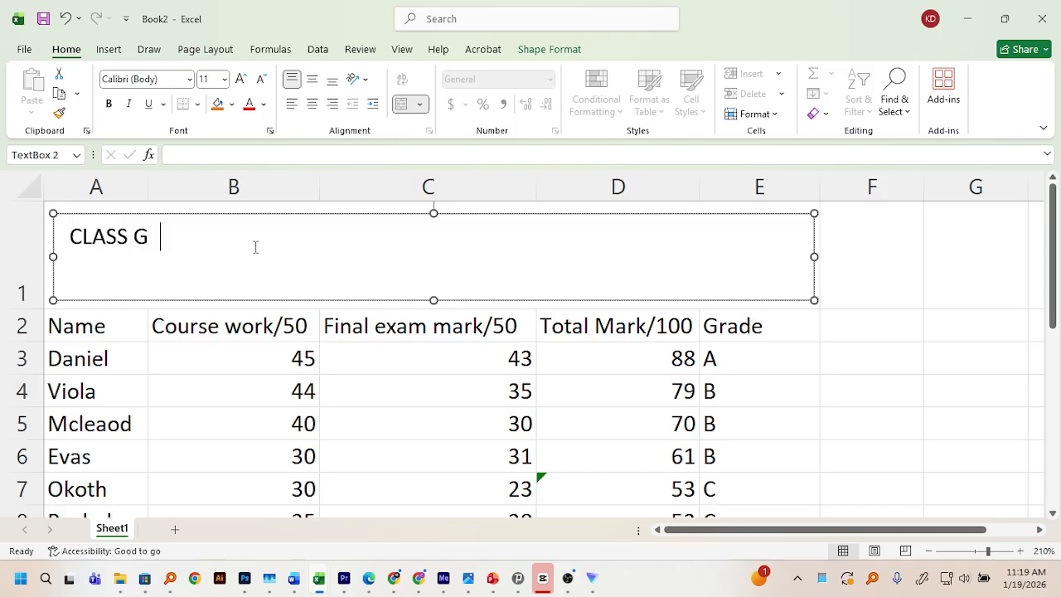
type("RADE ")
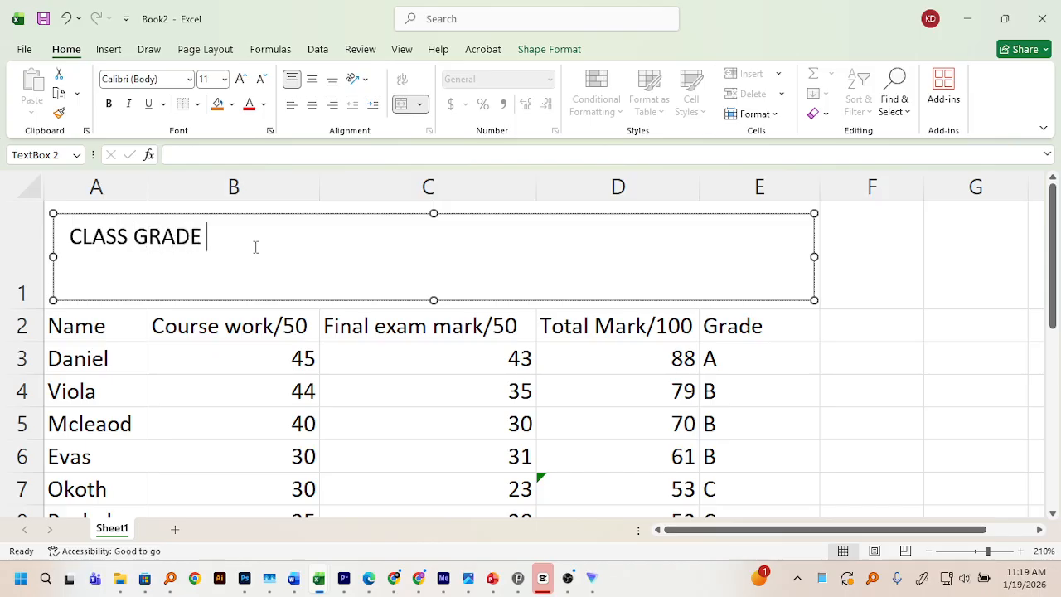
type("CALCULATOR ")
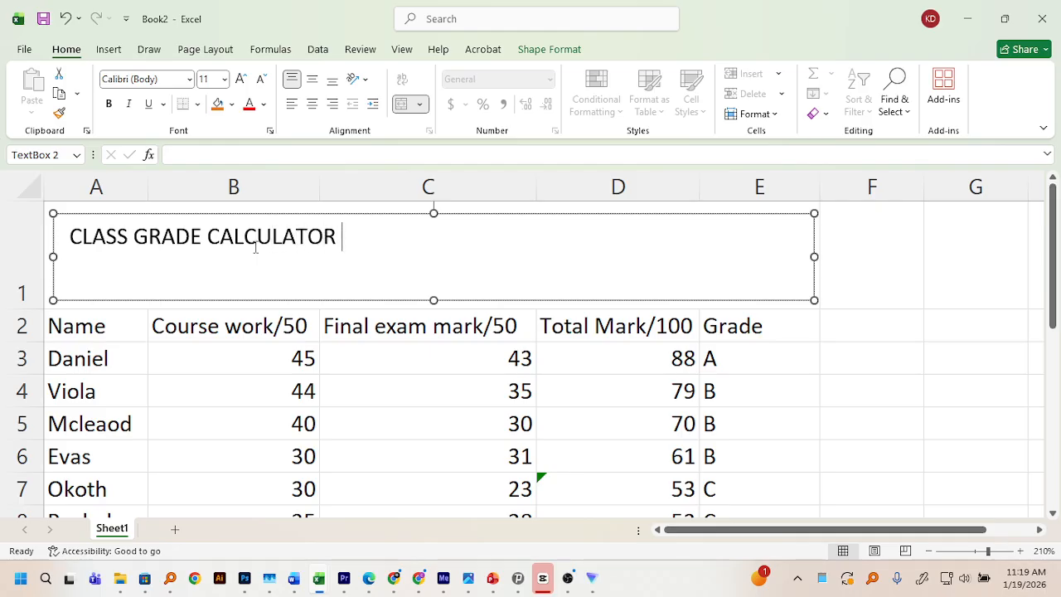
type("FOR S")
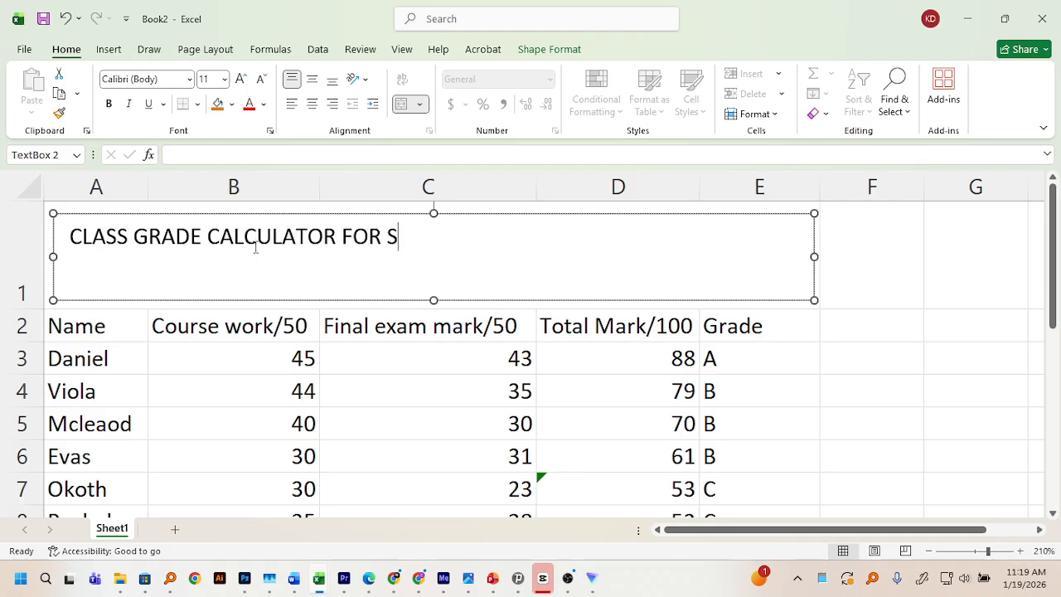
type("CIENCE")
key("Return")
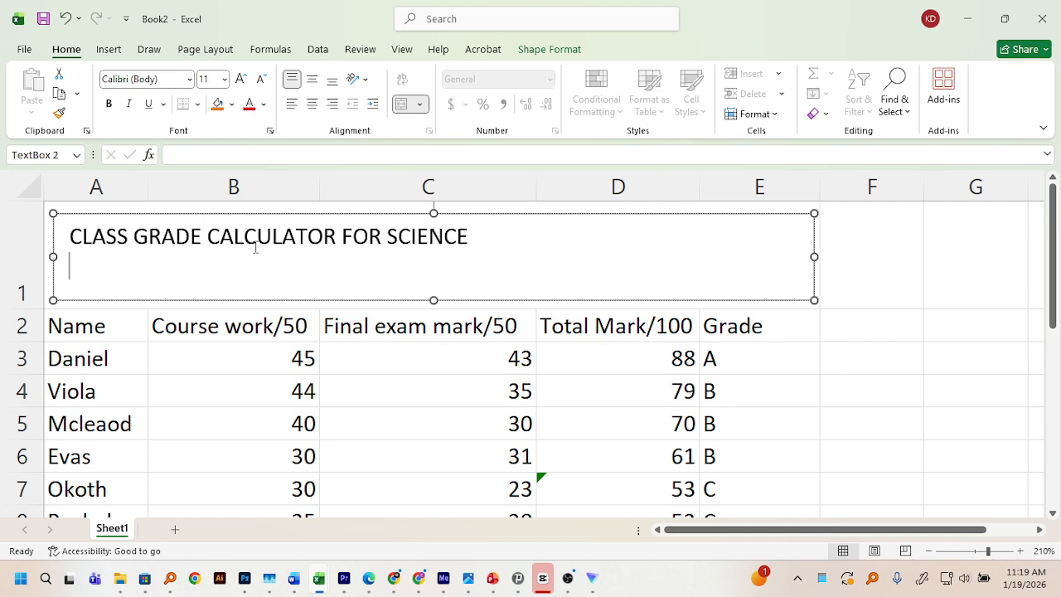
Enter COMPILED BY TR and the teacher's first name in capitals as the text box's second line, and finish editing
type("COMP")
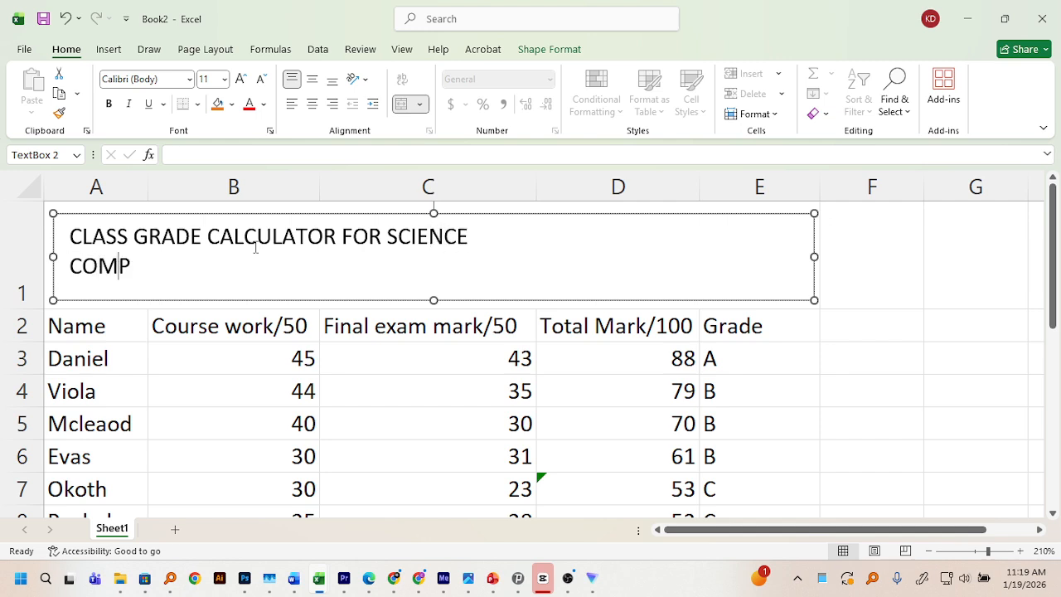
type("ILED")
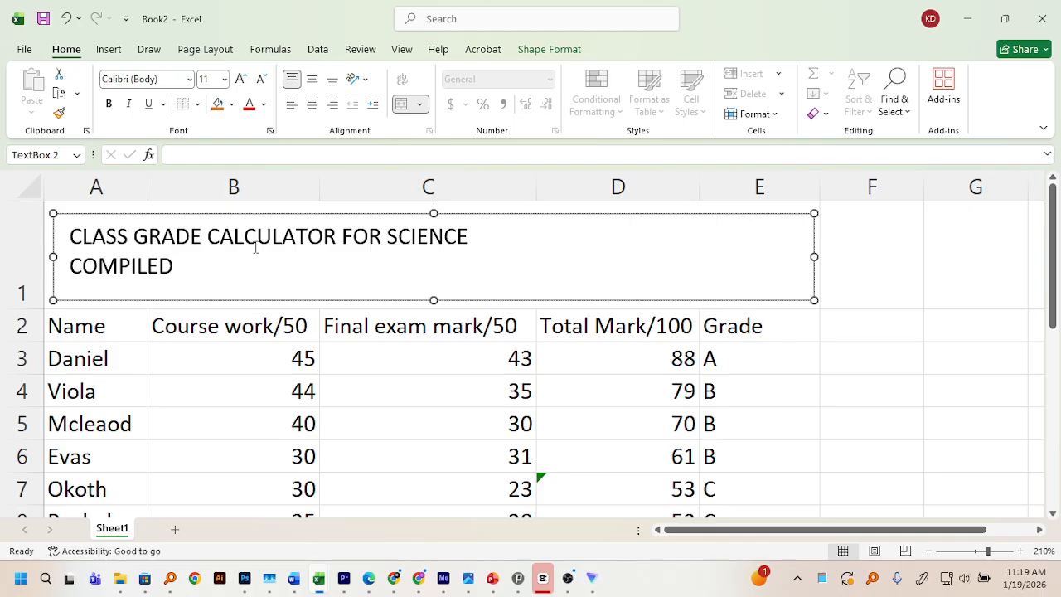
type(" BY tR")
key("BackSpace")
key("BackSpace")
key("BackSpace")
type("r")
key("BackSpace")
key("BackSpace")
type("R JO")
key("BackSpace")
key("BackSpace")
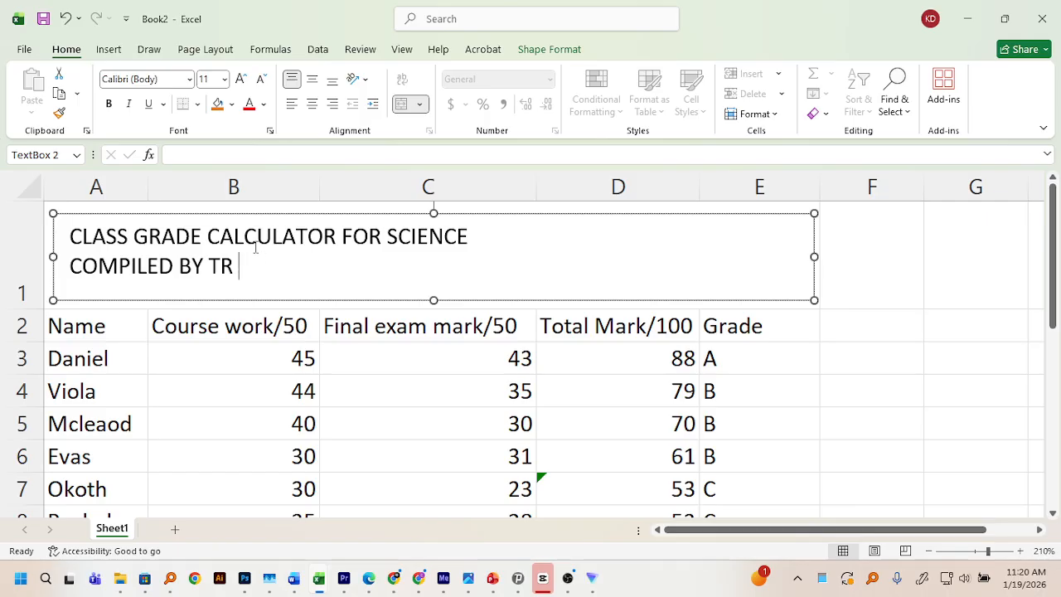
type("JOAN")
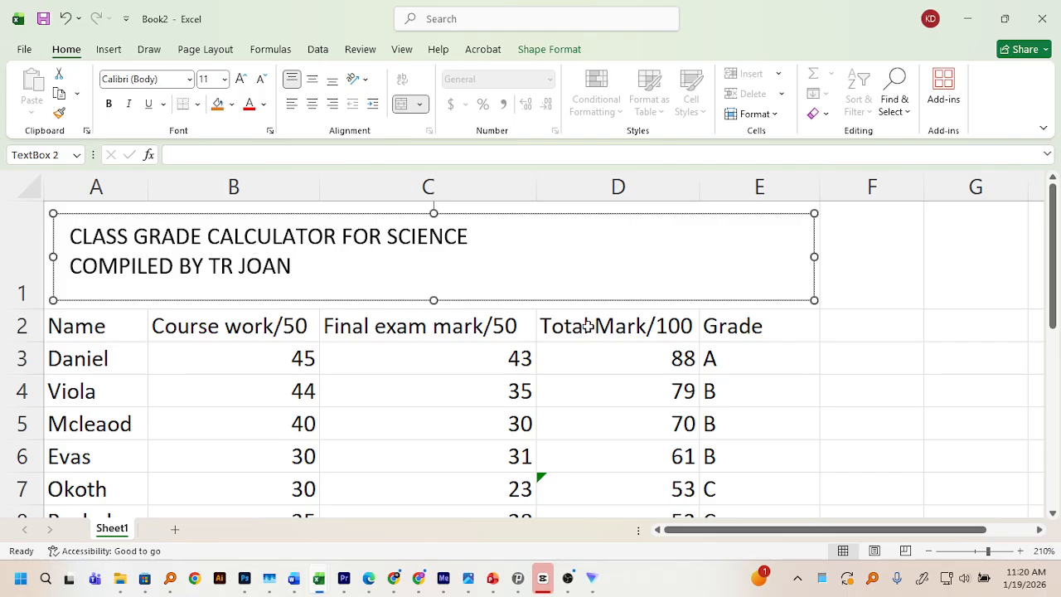
left_click(859, 272)
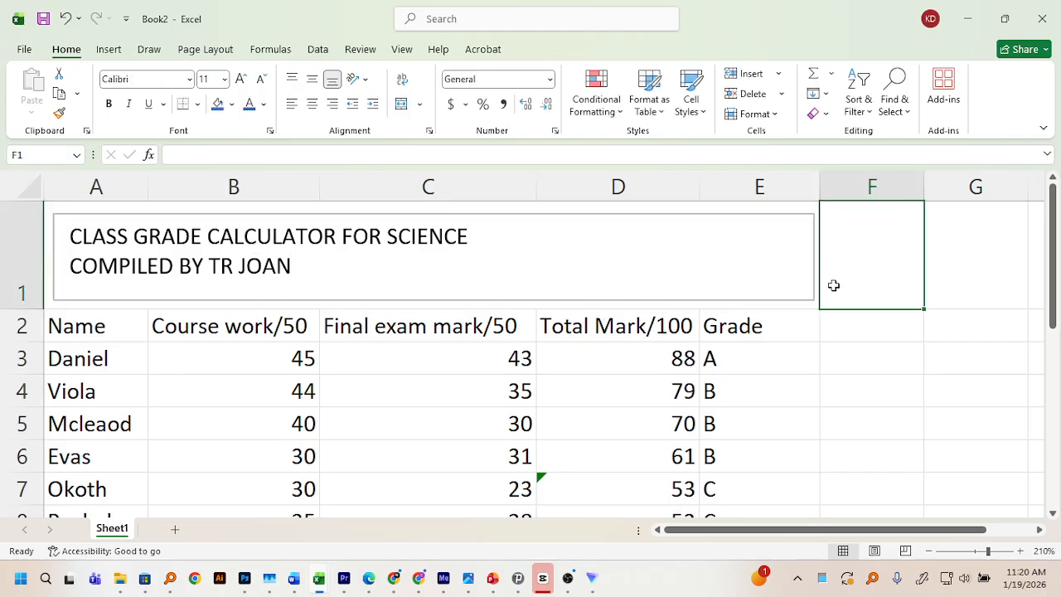
Fill the table's header cells A2 to E2 with Blue, Accent 1, Lighter 40%
scroll(468, 261, "down", 2)
scroll(468, 261, "up", 2)
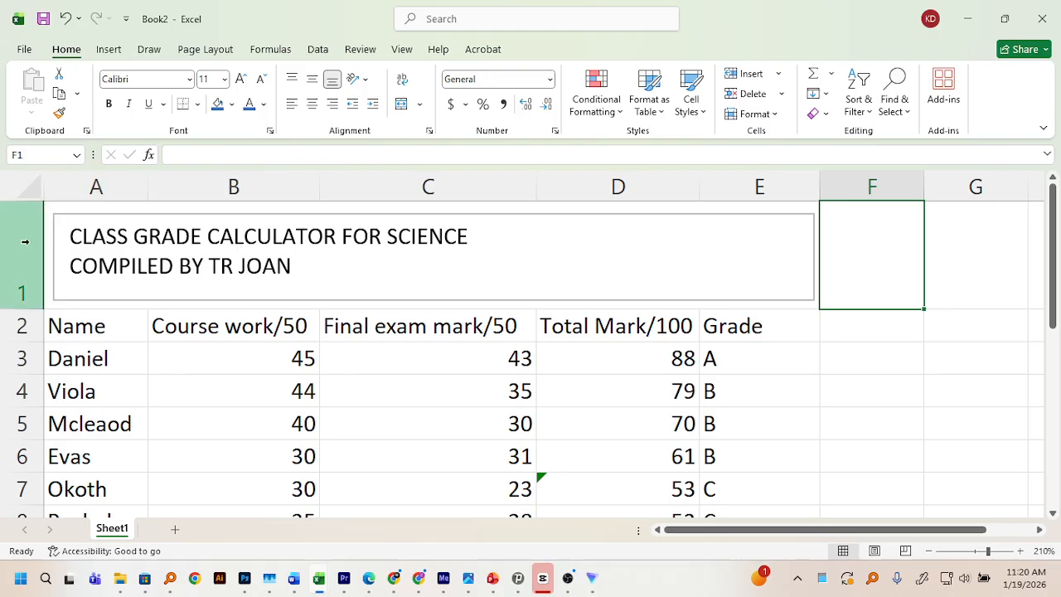
left_click(55, 329)
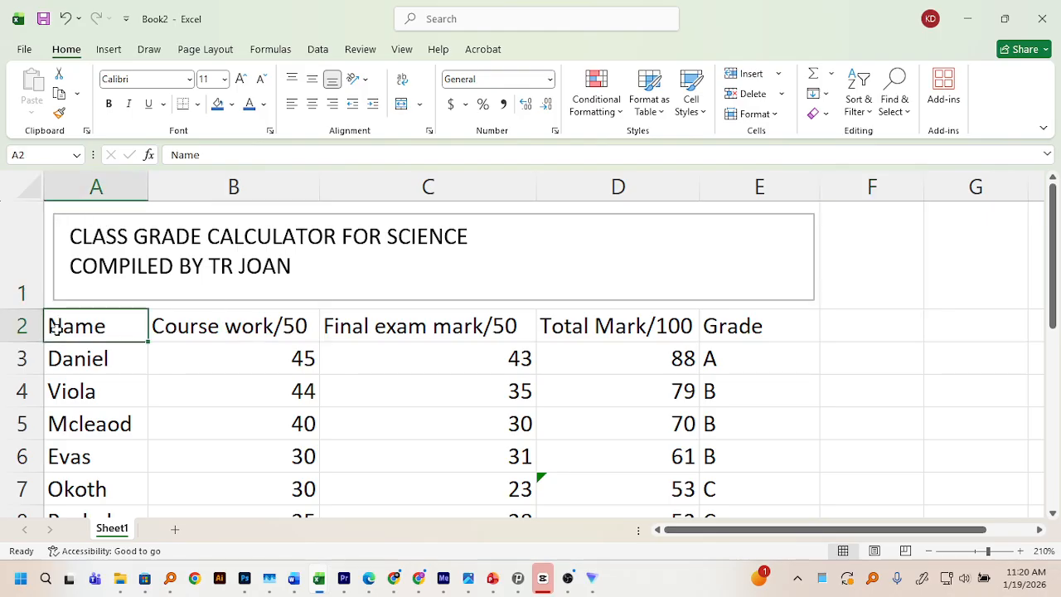
left_click_drag(22, 323, 133, 324)
left_click(124, 327)
key("shift+Right")
key("shift+Right")
key("shift+Right")
key("shift+Right")
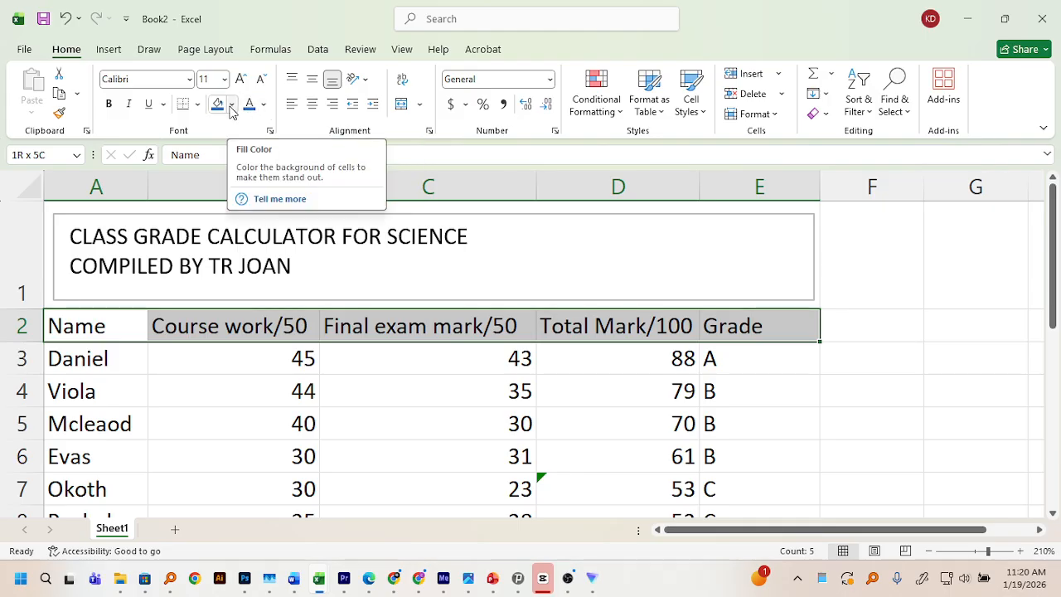
left_click(231, 106)
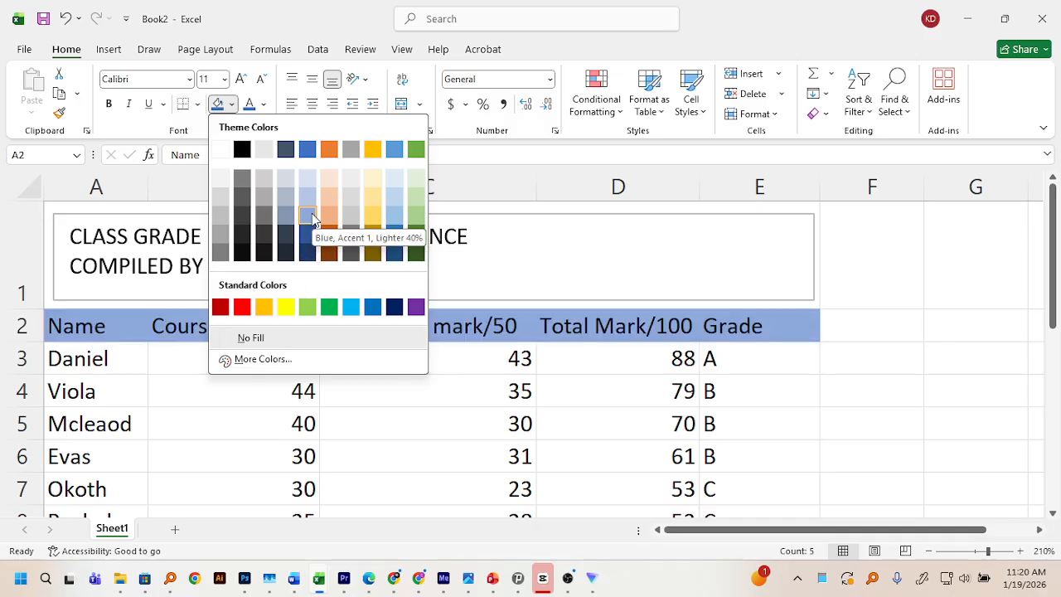
left_click(311, 215)
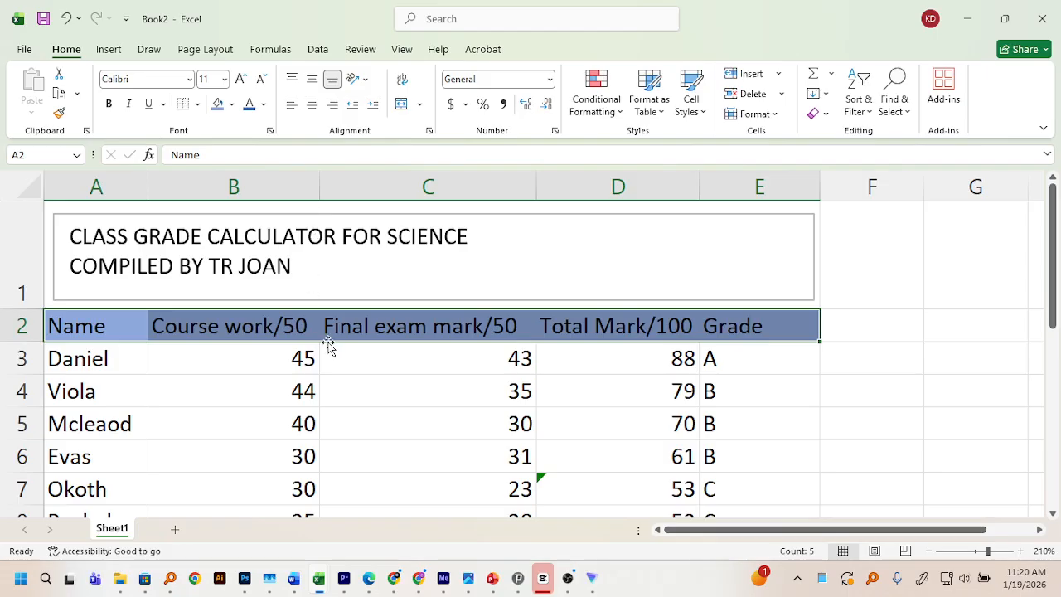
Set the font colour of the table's header cells A2 to E2 to yellow
left_click(265, 107)
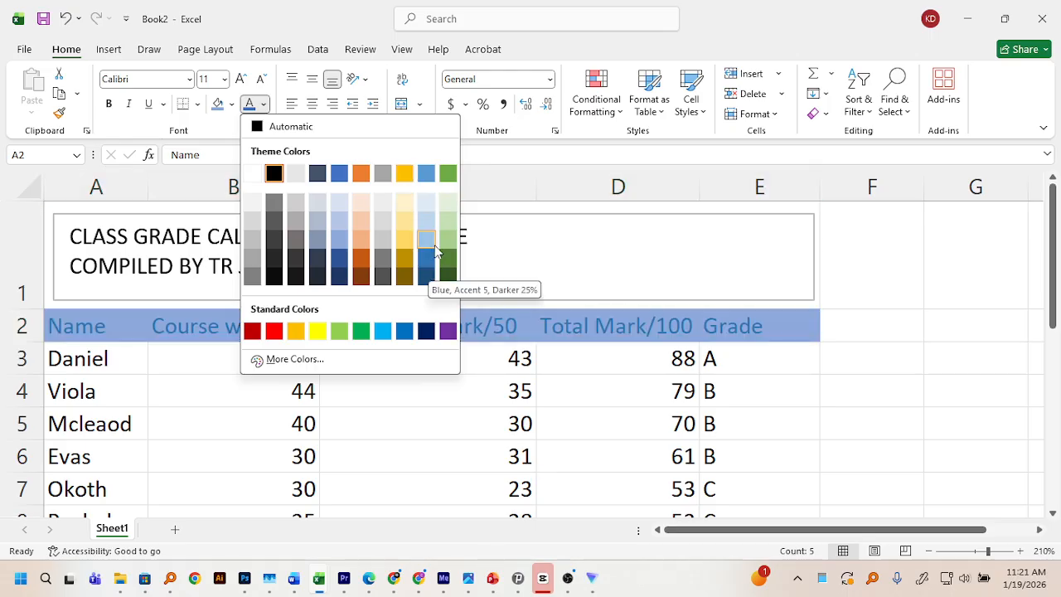
left_click(318, 331)
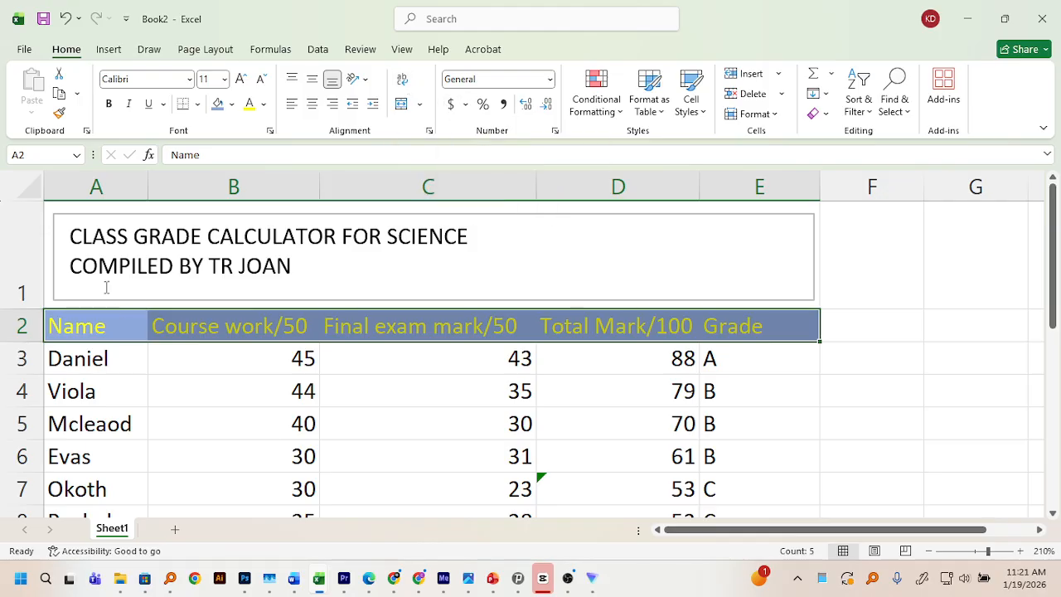
Apply all borders to the range A1 to E10, covering the title row and the marks table
scroll(301, 350, "down", 4)
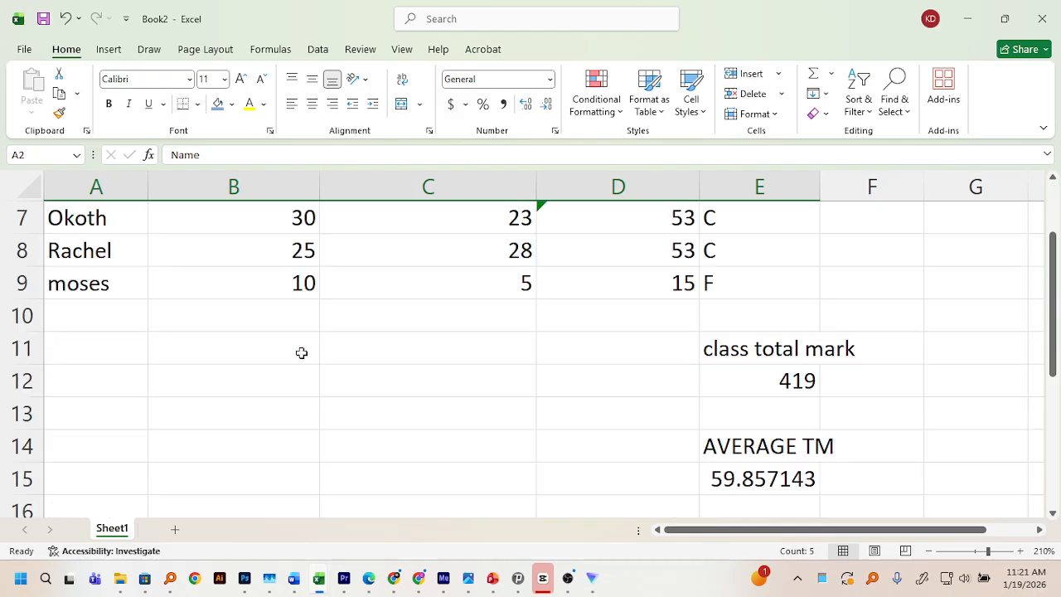
scroll(301, 351, "up", 4)
scroll(300, 355, "down", 1)
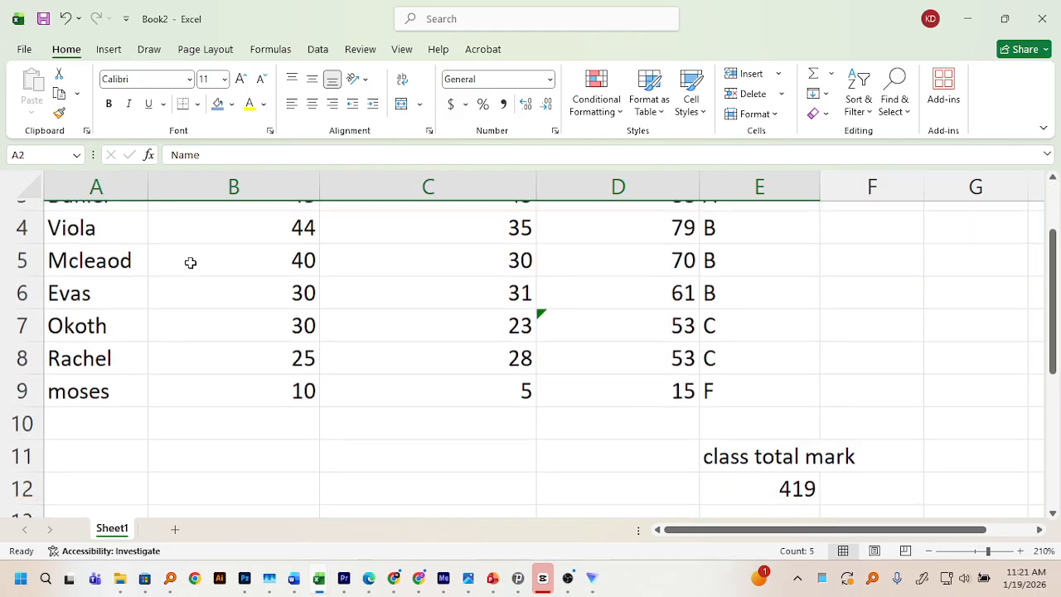
left_click(770, 406)
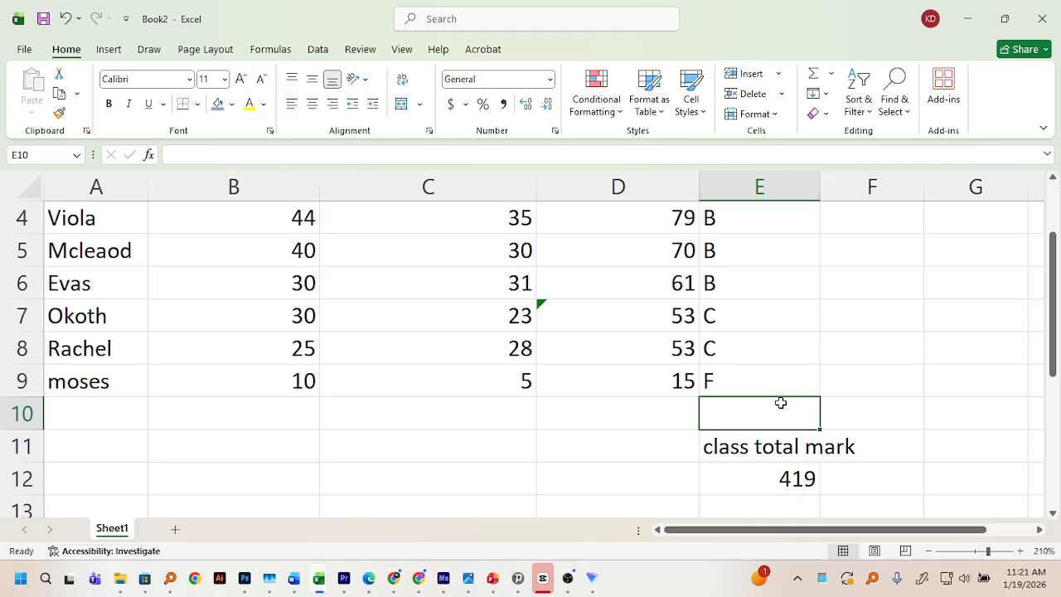
left_click_drag(778, 402, 91, 176)
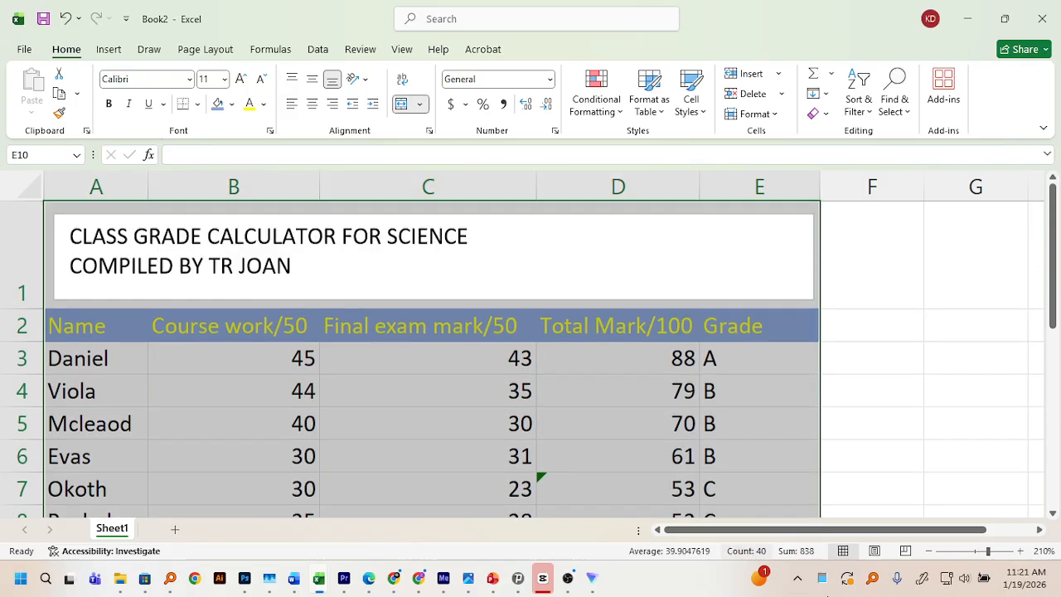
left_click(929, 551)
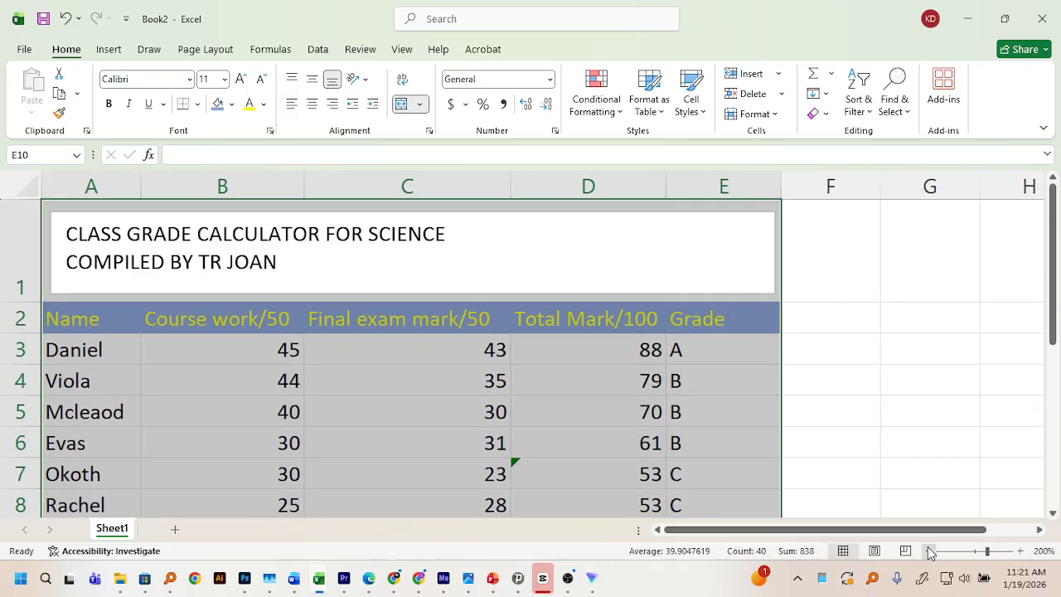
left_click(928, 551)
left_click(929, 552)
left_click(929, 551)
scroll(556, 381, "down", 2)
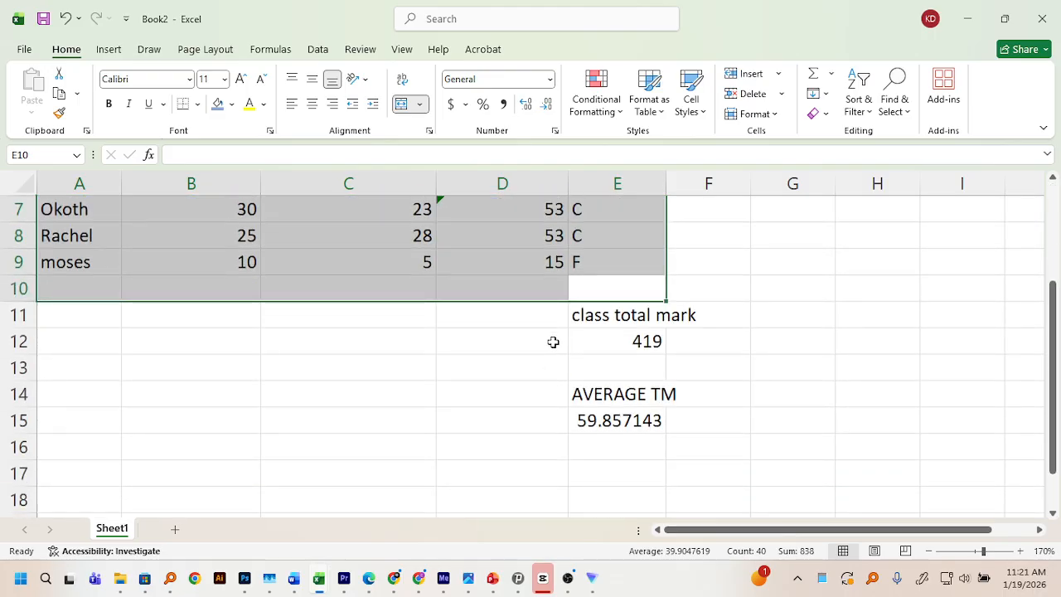
scroll(558, 322, "up", 2)
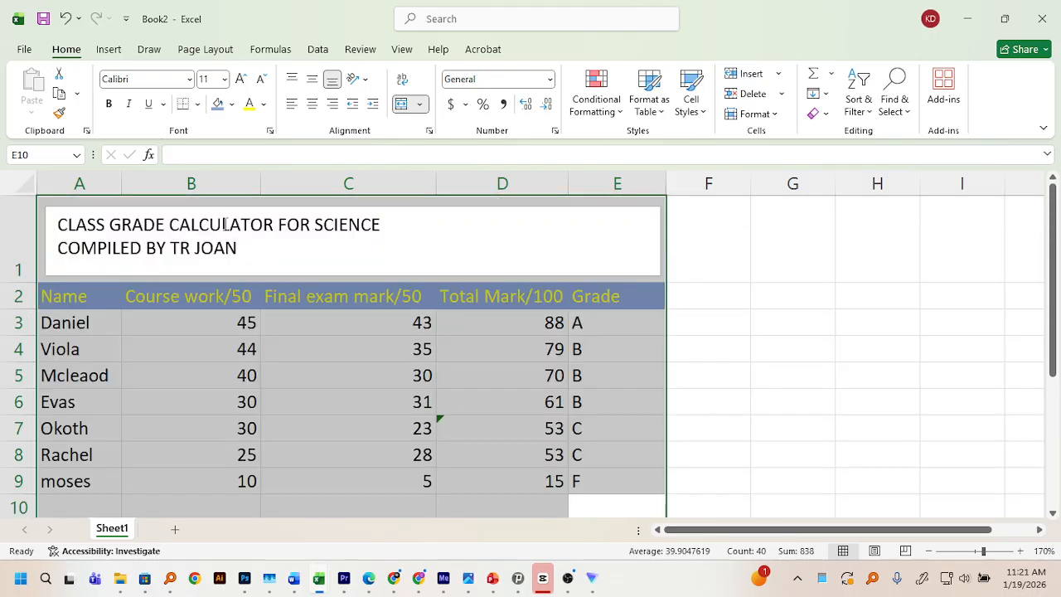
left_click(198, 105)
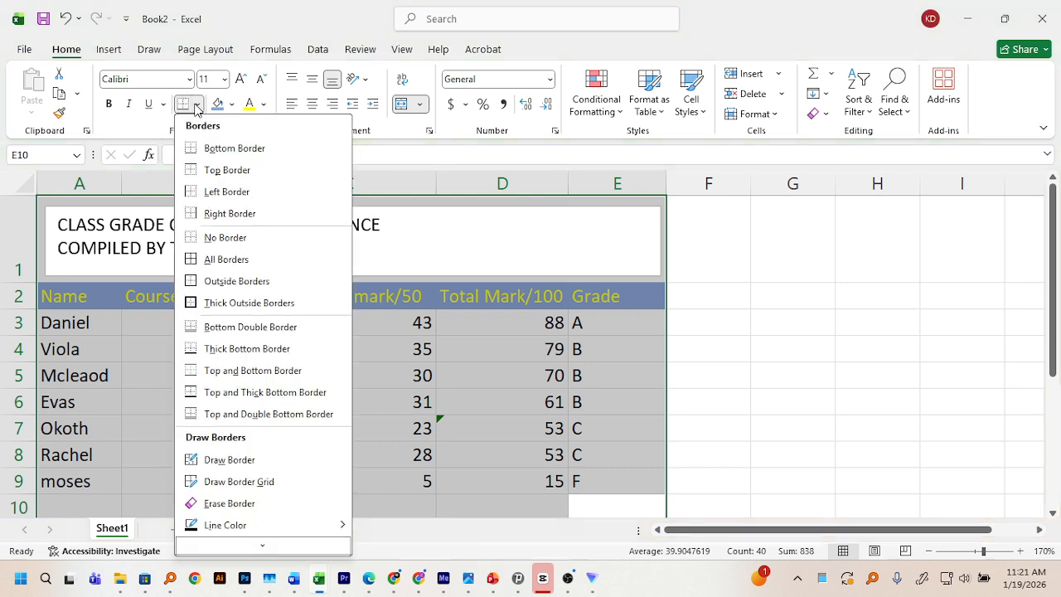
left_click(246, 261)
scroll(699, 314, "down", 1)
left_click(746, 320)
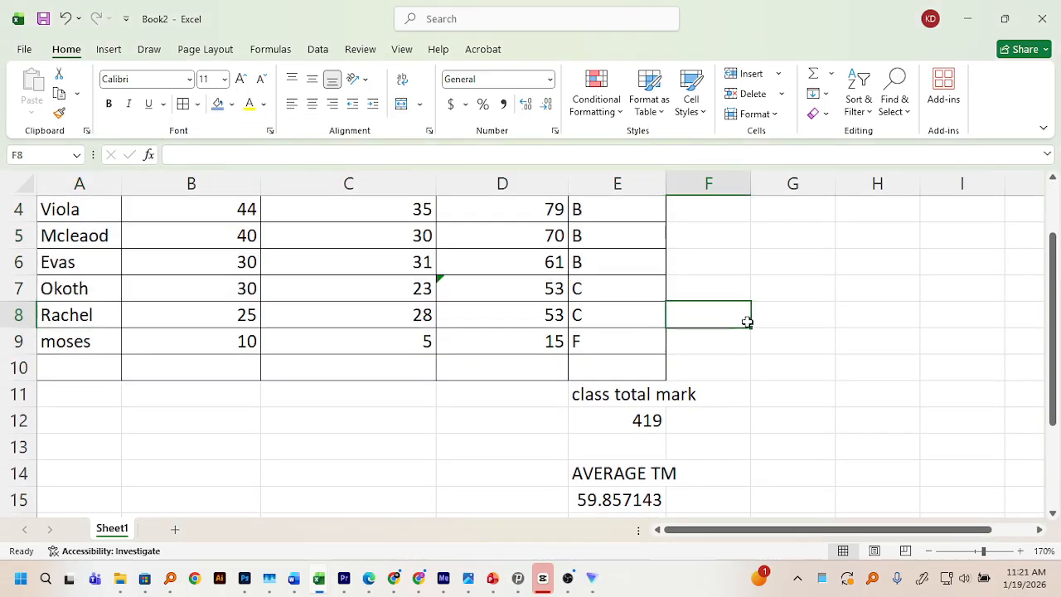
scroll(747, 322, "up", 1)
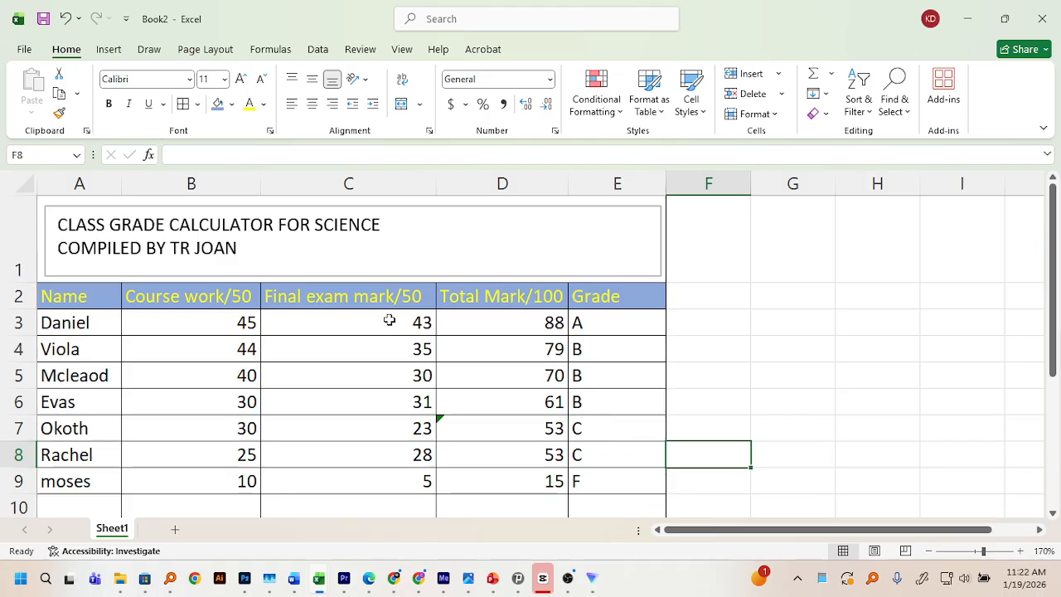
scroll(389, 319, "down", 1)
scroll(389, 319, "up", 1)
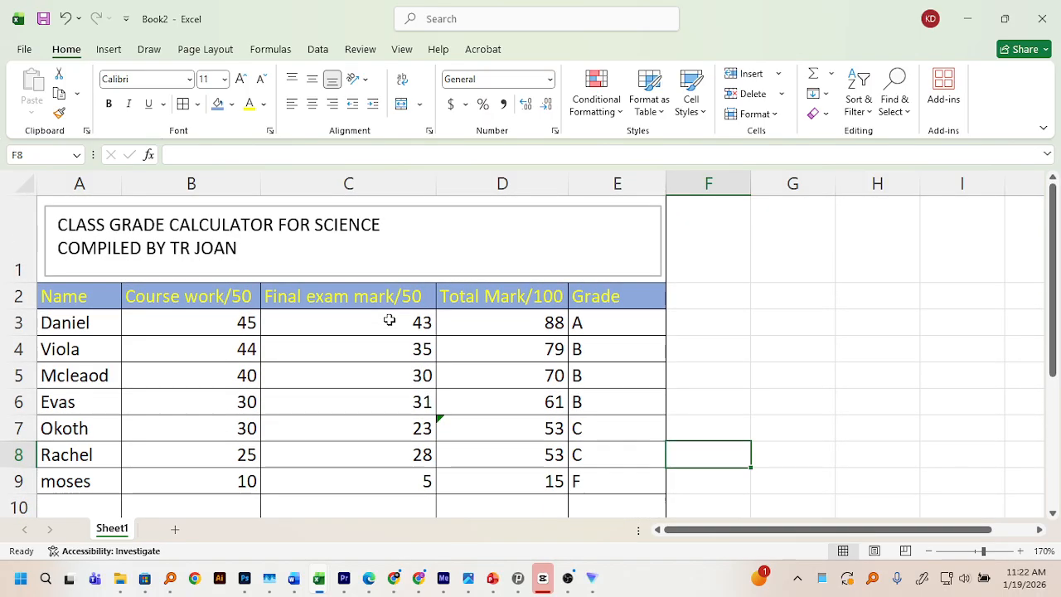
scroll(388, 319, "down", 1)
scroll(388, 319, "down", 1)
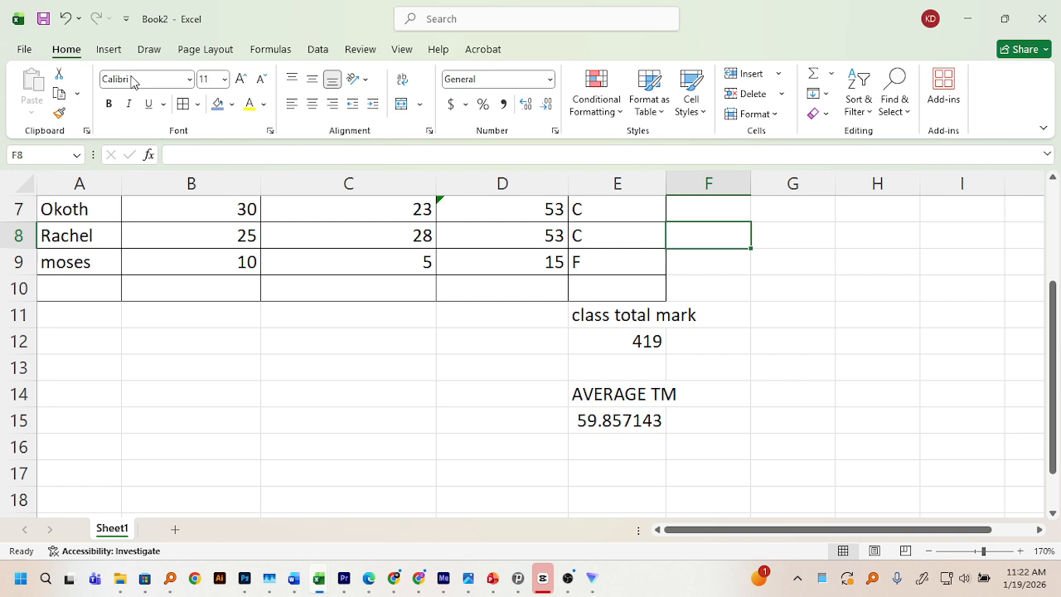
scroll(280, 307, "up", 2)
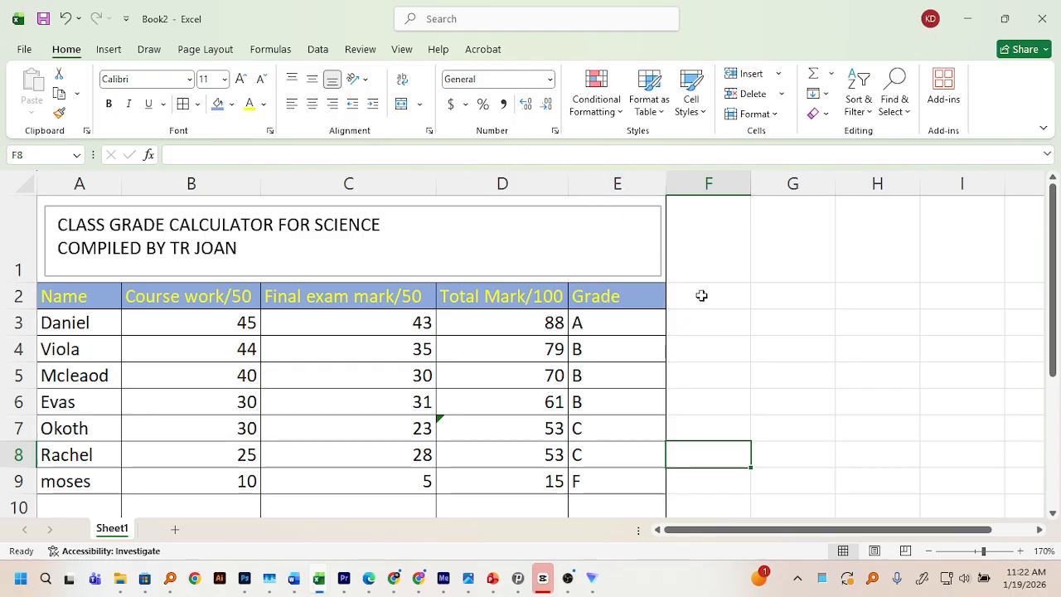
left_click(760, 298)
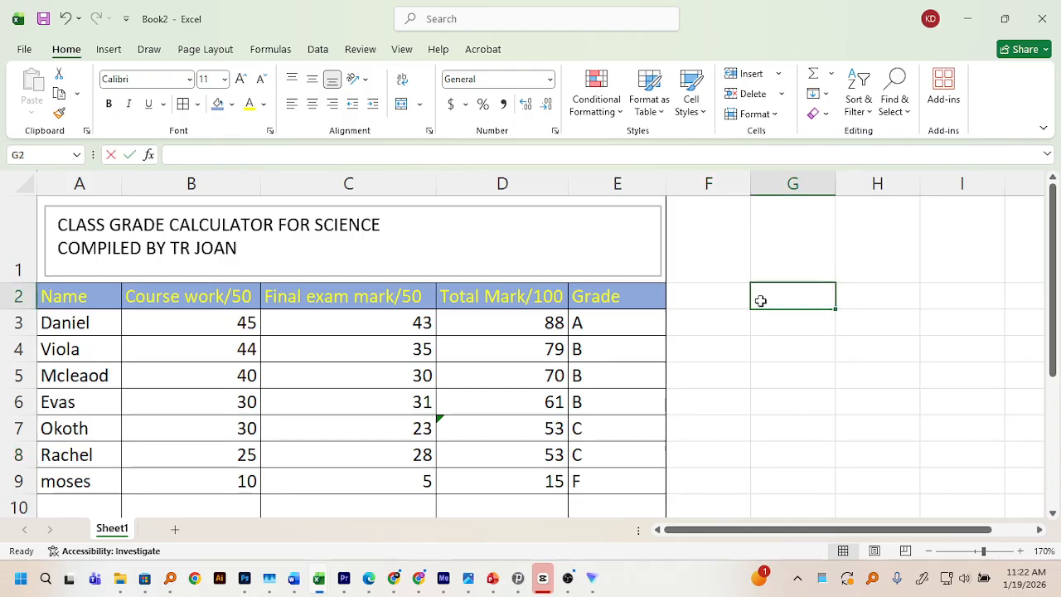
double_click(762, 300)
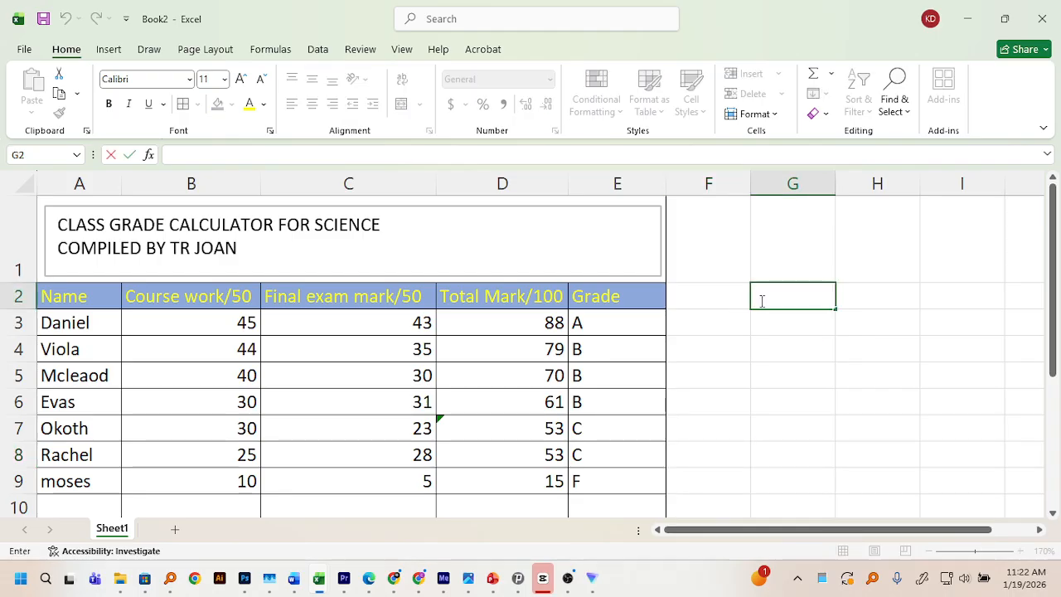
type("FEES")
key("BackSpace")
key("BackSpace")
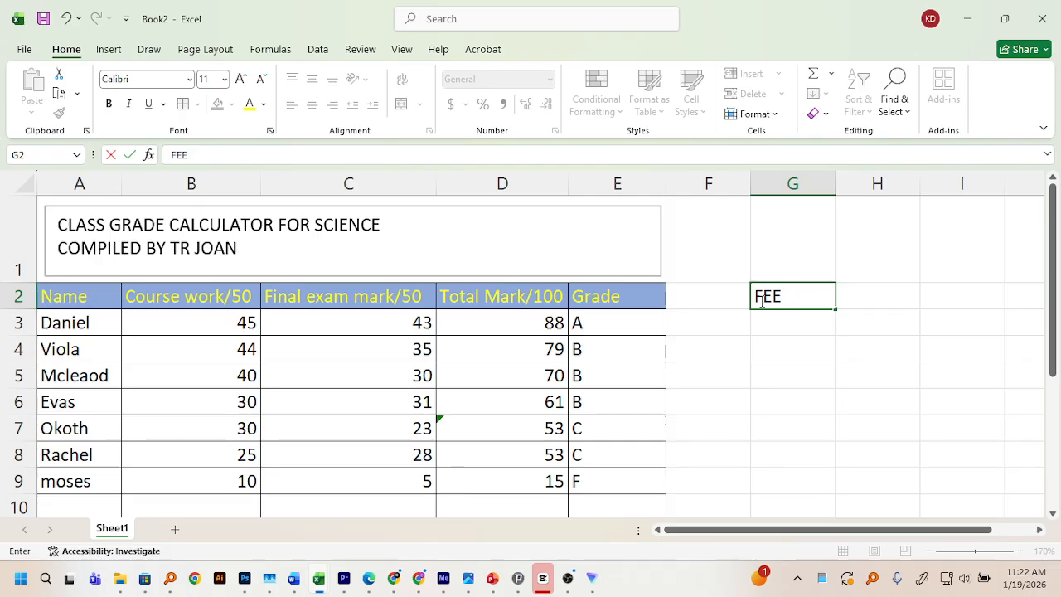
key("BackSpace")
key("BackSpace")
Add the header FEES in cell F2 beside Grade and enter 500000 below it in F3
left_click(710, 298)
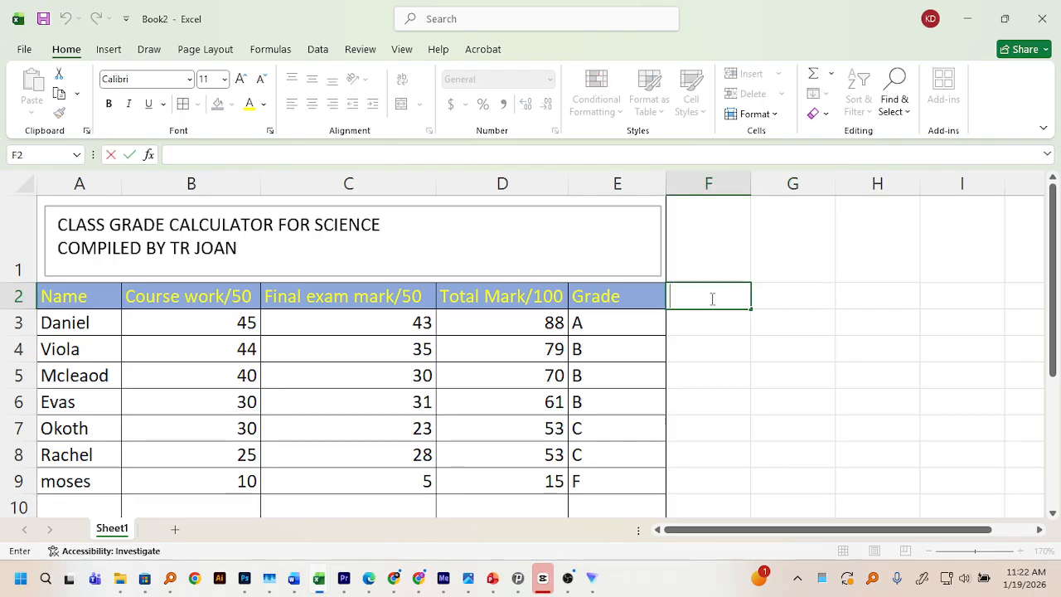
double_click(711, 298)
type("FEES")
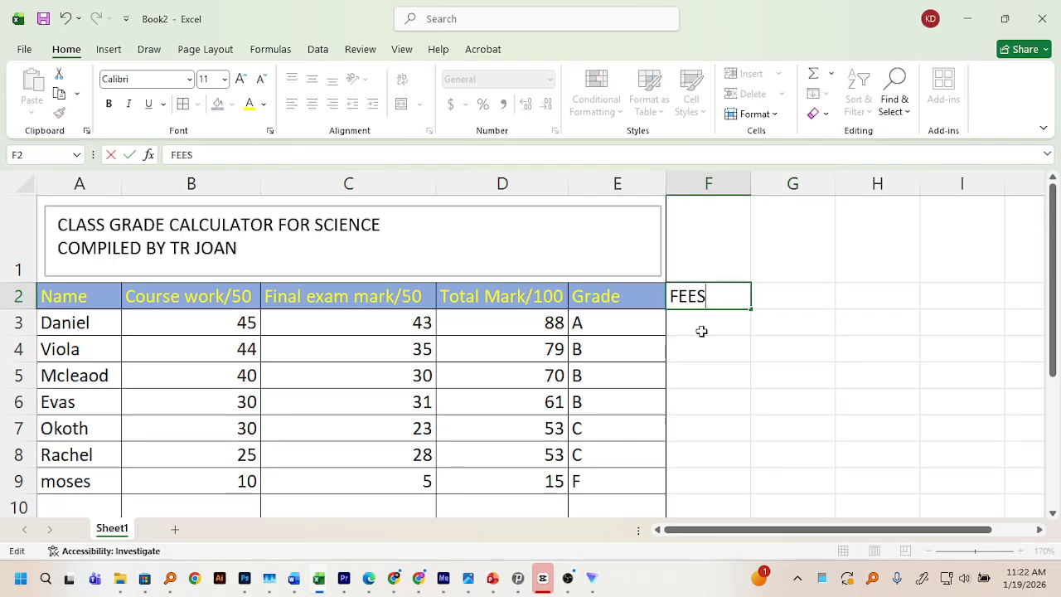
double_click(704, 326)
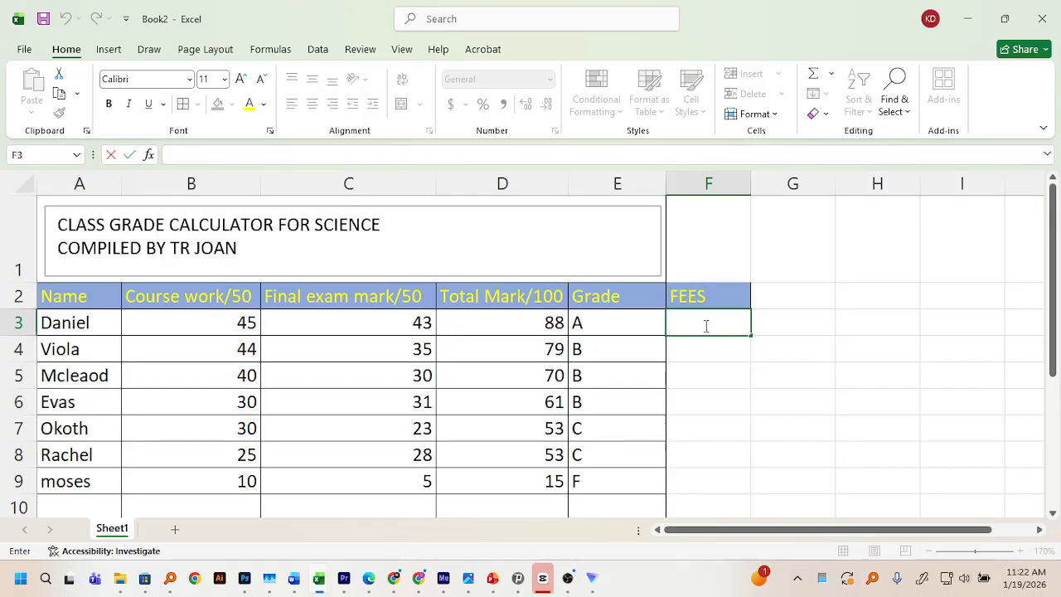
type("5")
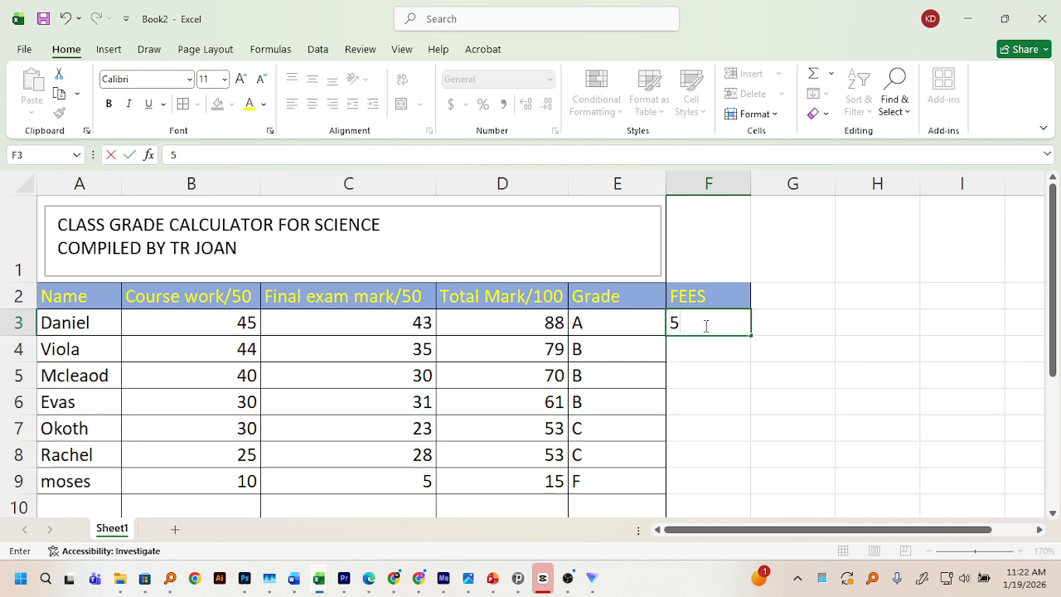
type("0000")
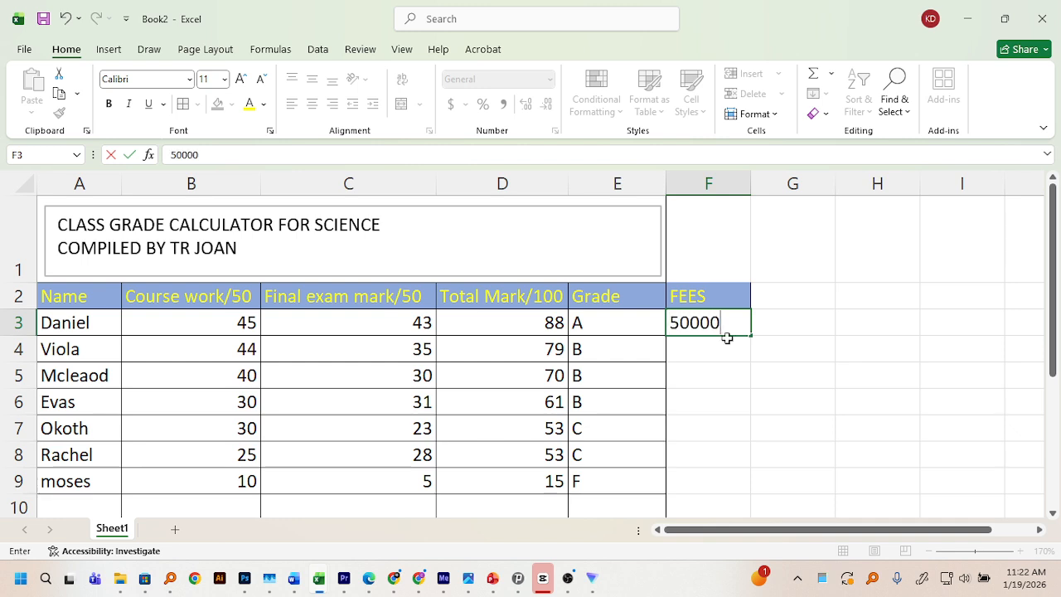
type("0")
left_click(762, 335)
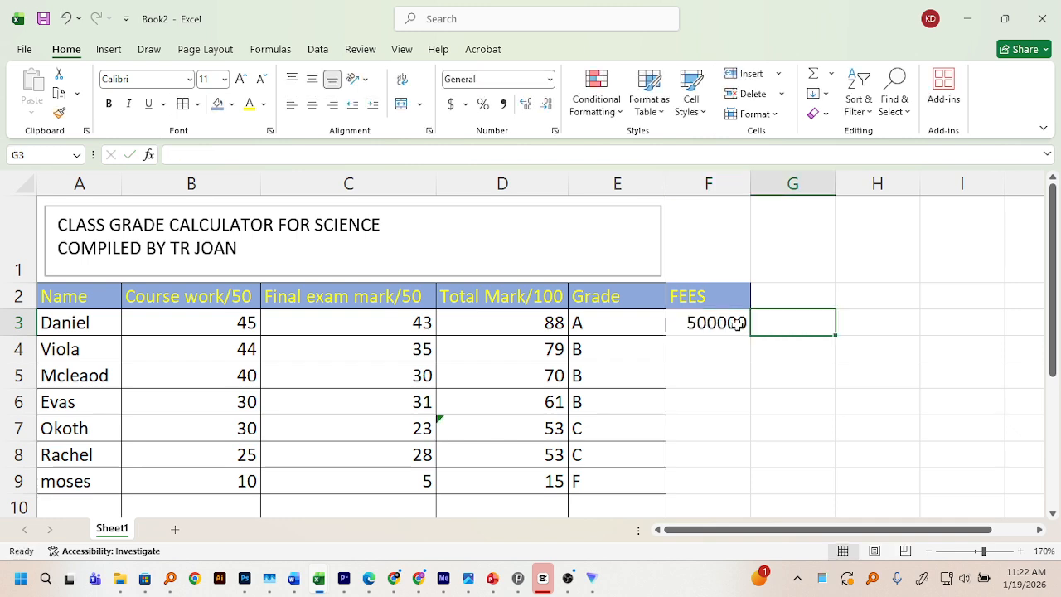
Apply the Accounting number format with the dollar symbol to the fee amount in F3
left_click(734, 322)
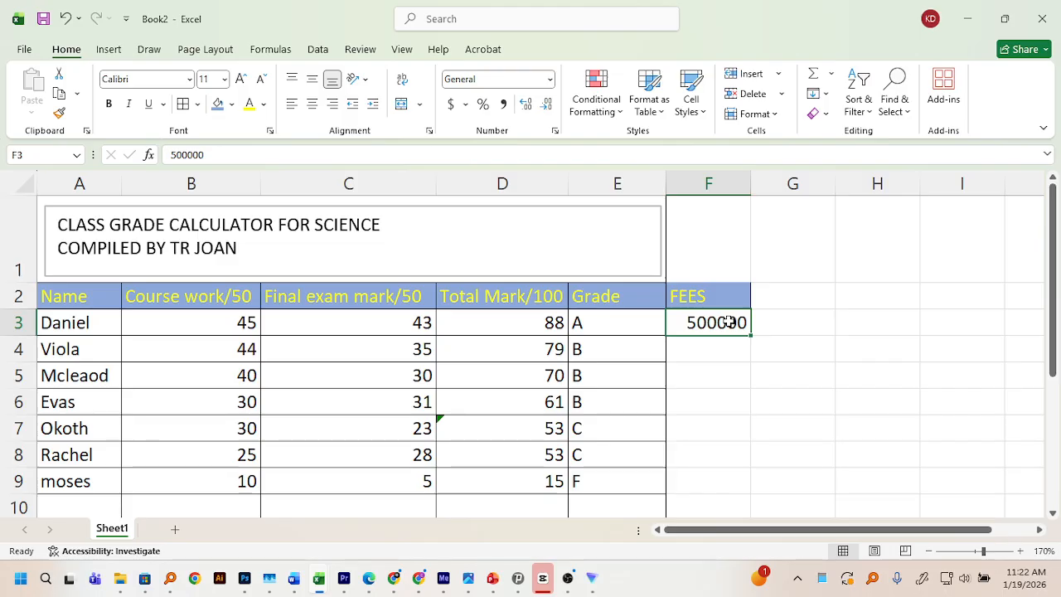
left_click(451, 104)
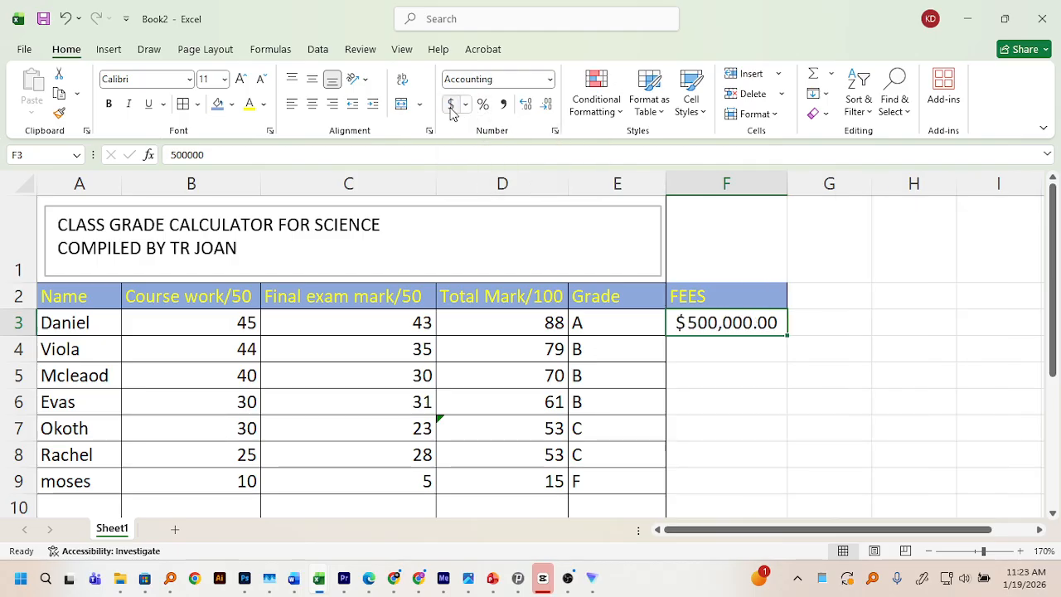
left_click(452, 109)
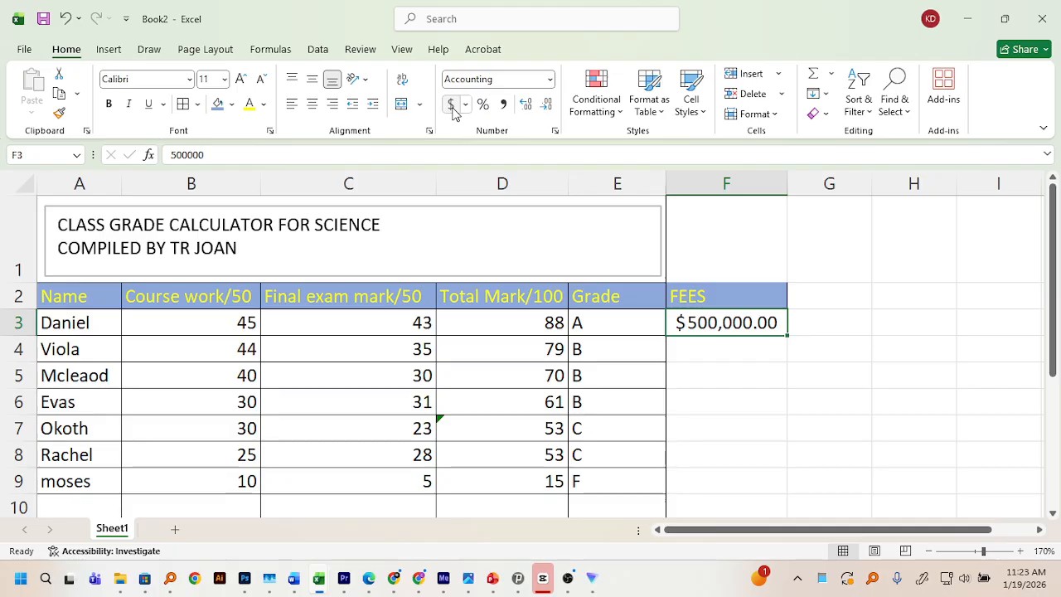
left_click(452, 110)
left_click(453, 110)
left_click(454, 110)
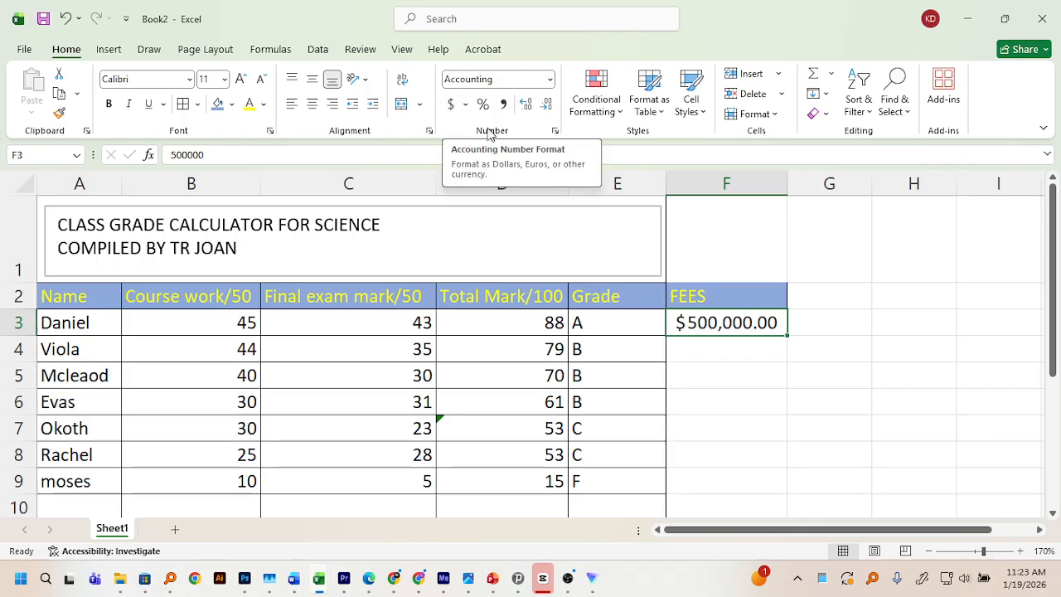
Open the number format settings for F3 and set the Accounting format to 0 decimal places
right_click(554, 134)
key("Escape")
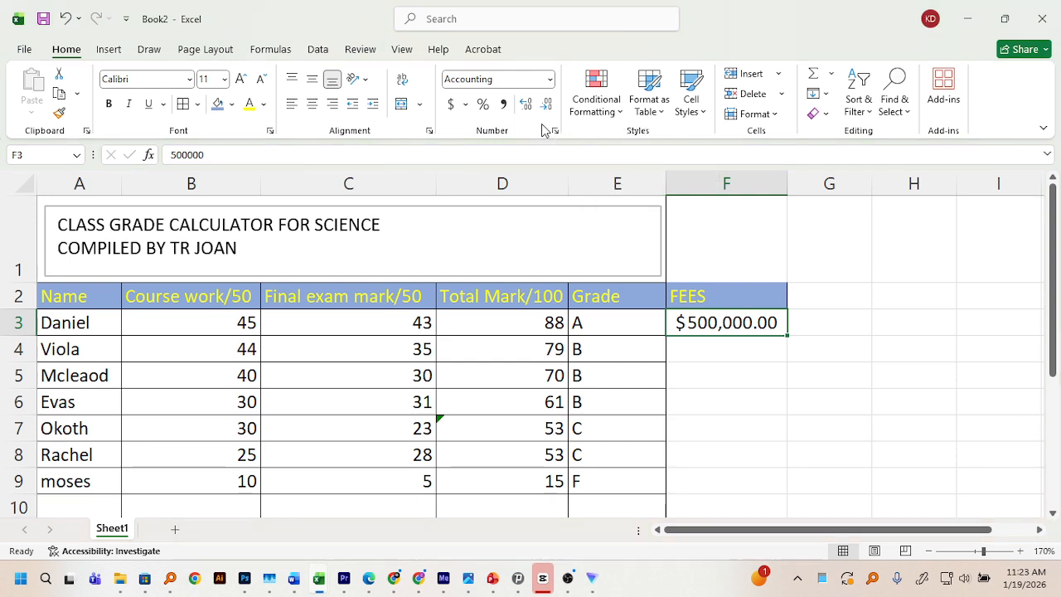
left_click(554, 133)
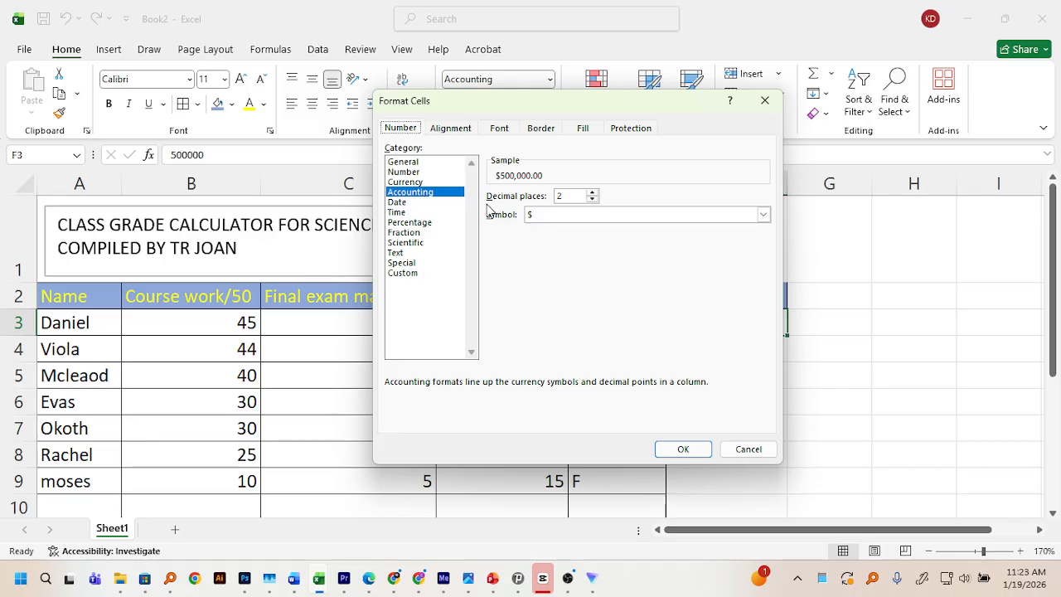
left_click(593, 200)
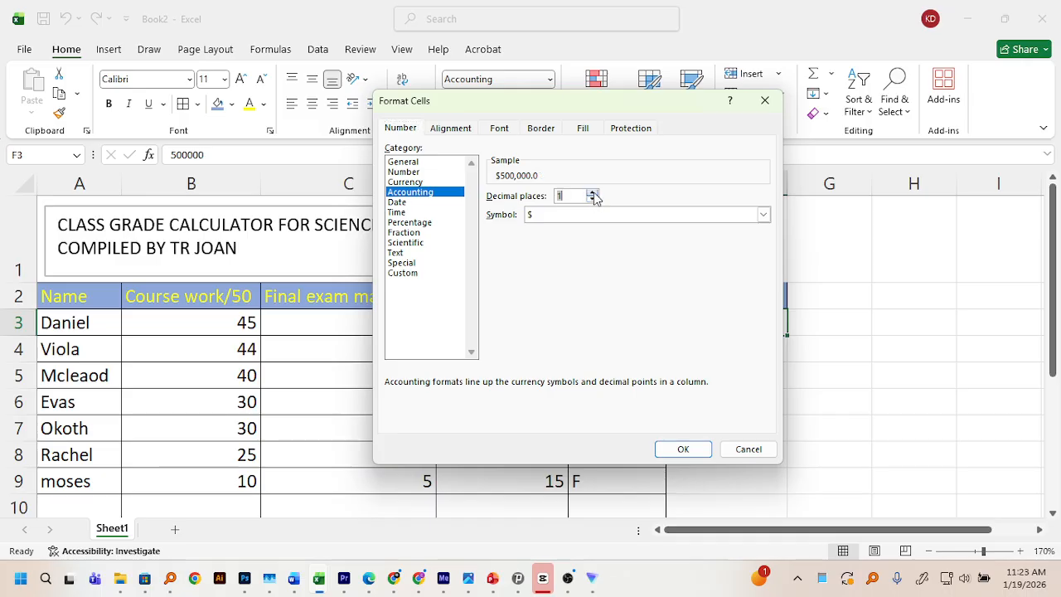
left_click(593, 199)
Set the Accounting symbol of the fee amount in F3 to UGX and auto-fit the width of column F
left_click(756, 214)
scroll(675, 302, "down", 1)
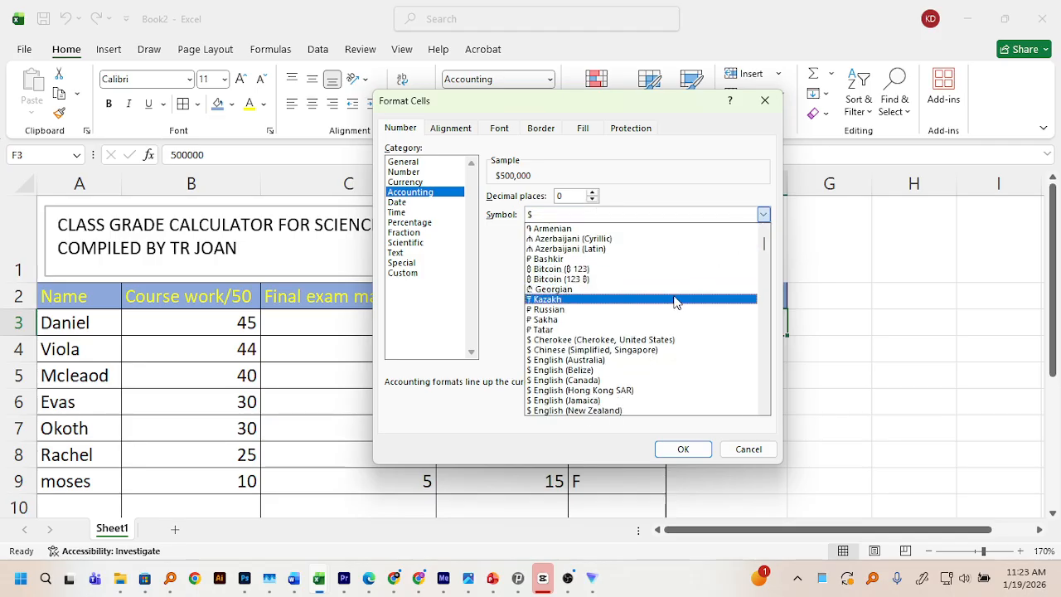
scroll(675, 302, "down", 6)
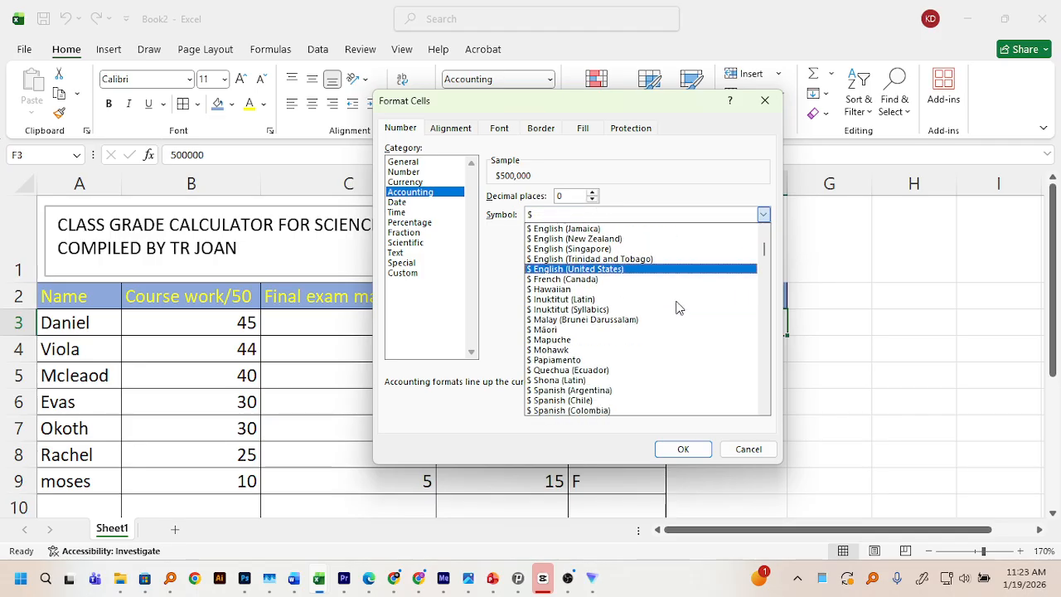
key("u")
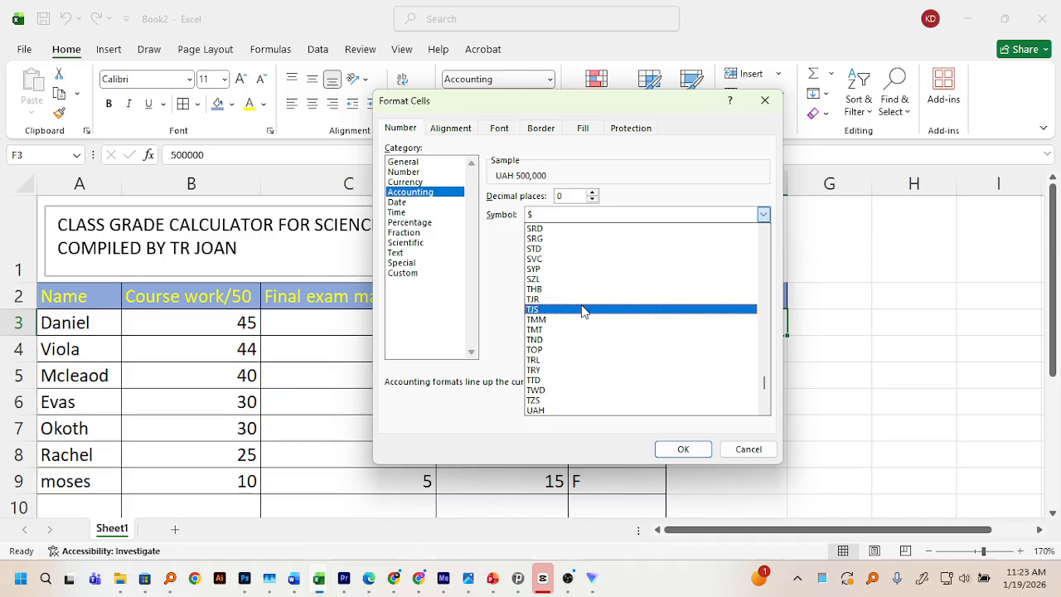
scroll(564, 289, "down", 1)
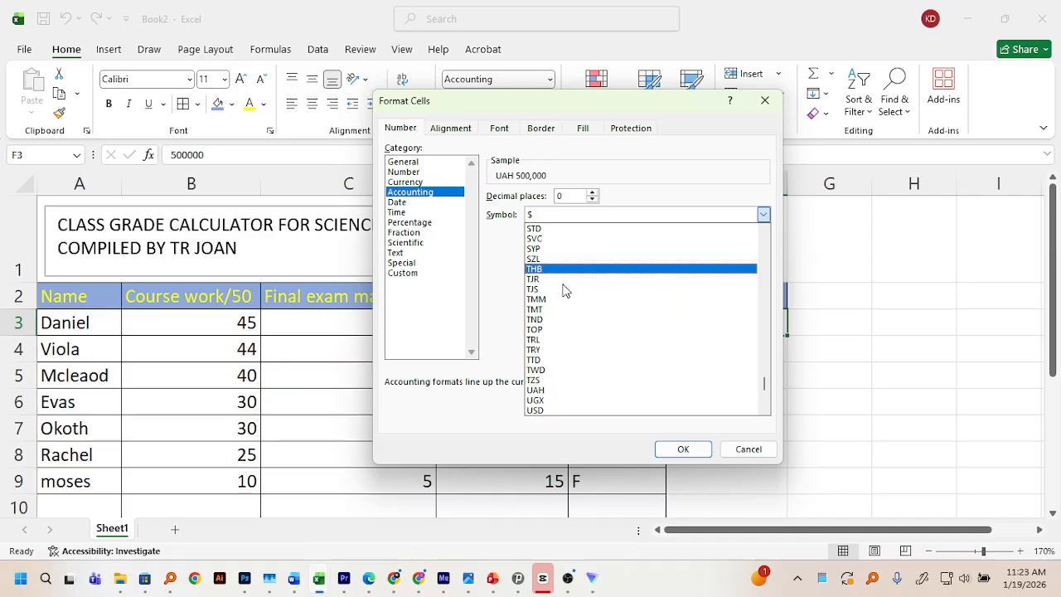
left_click(540, 401)
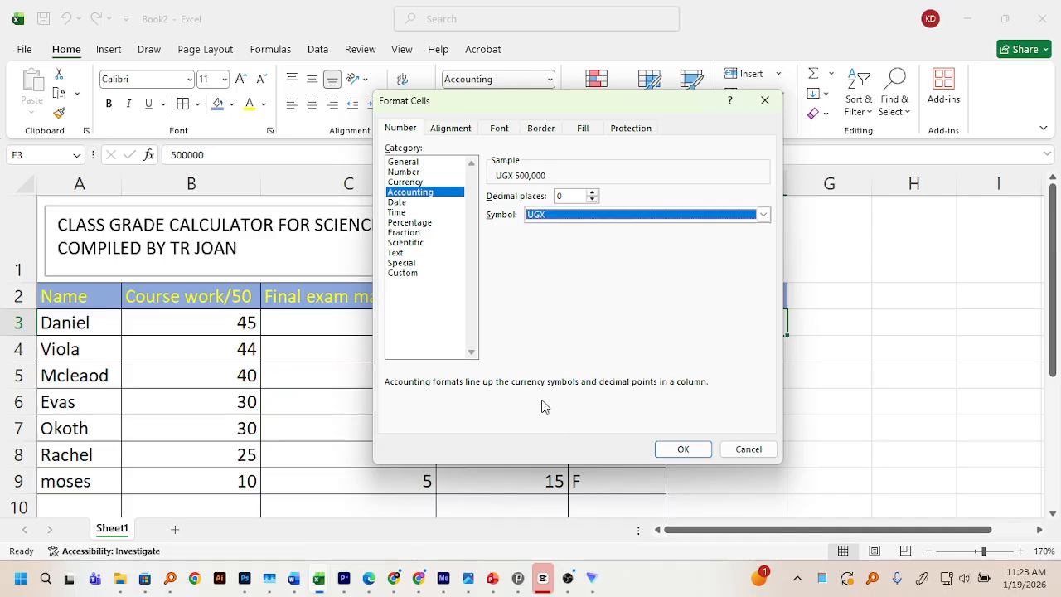
left_click(688, 449)
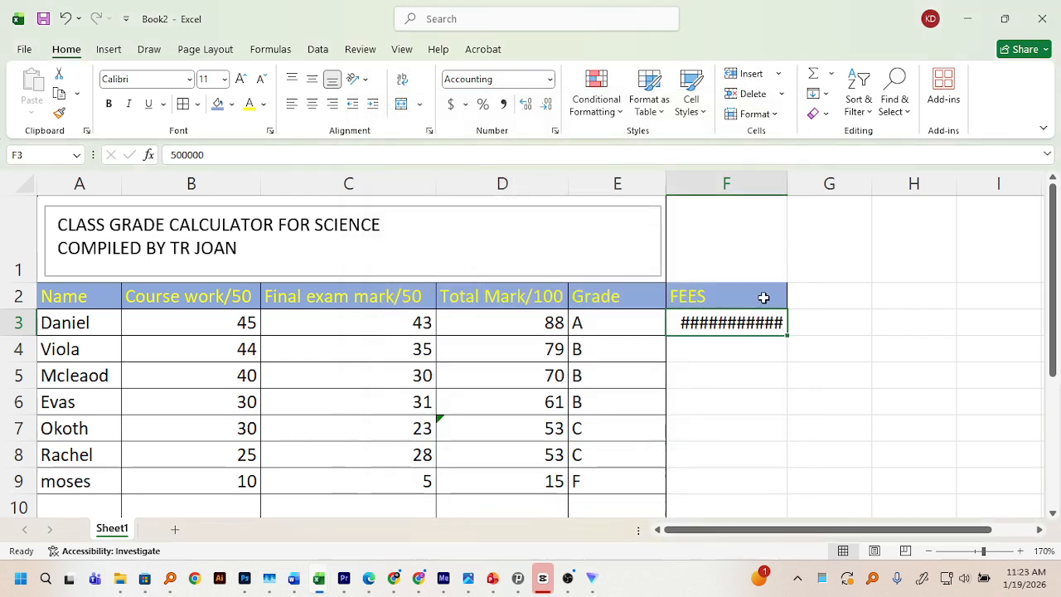
left_click_drag(785, 185, 781, 180)
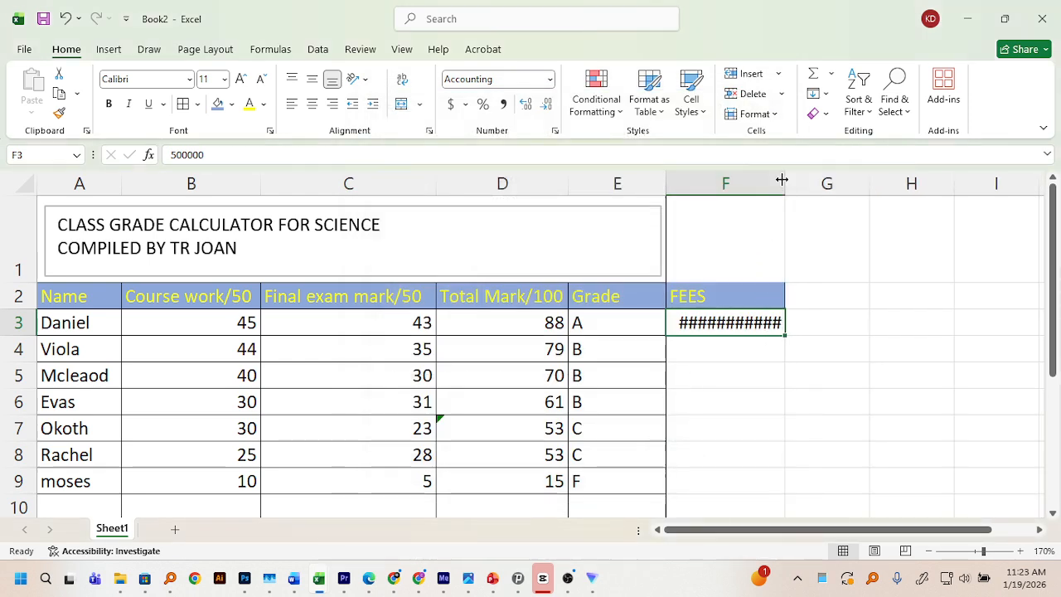
double_click(781, 179)
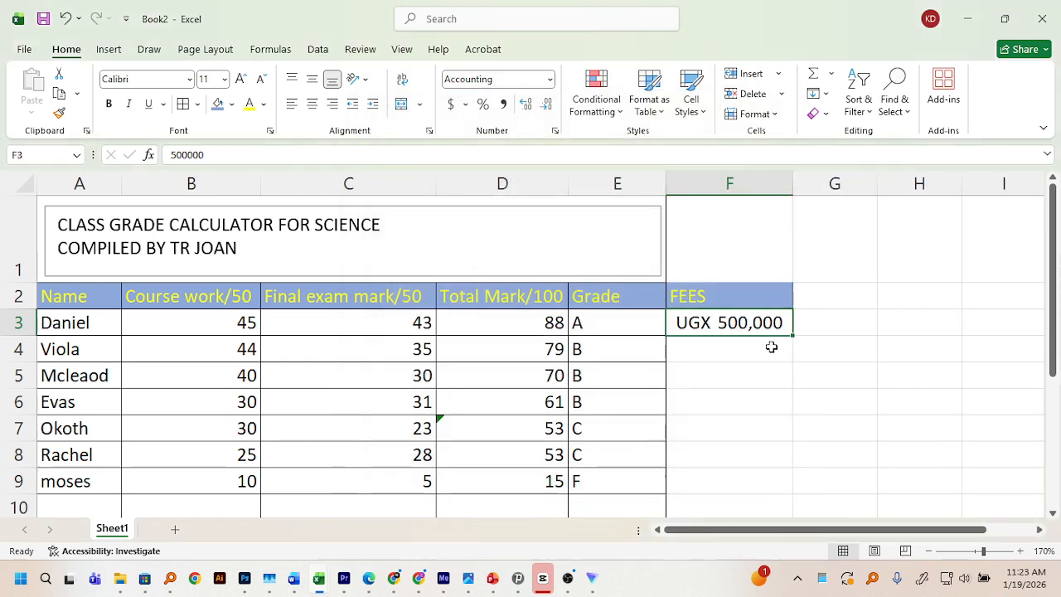
Apply the Accounting number format to the whole FEES column F and choose UGX as its currency symbol
left_click(702, 189)
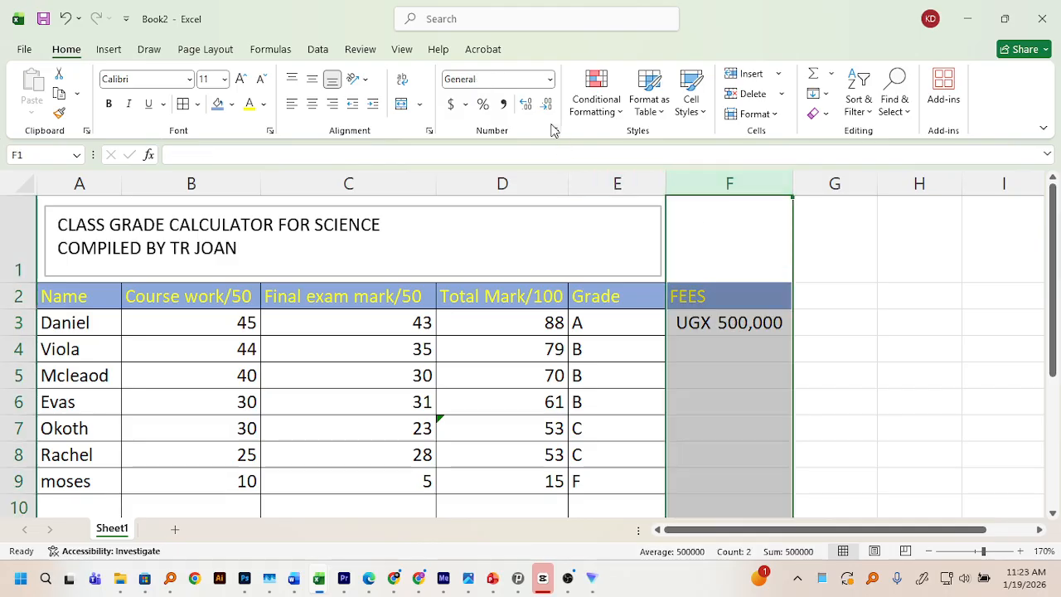
left_click(451, 105)
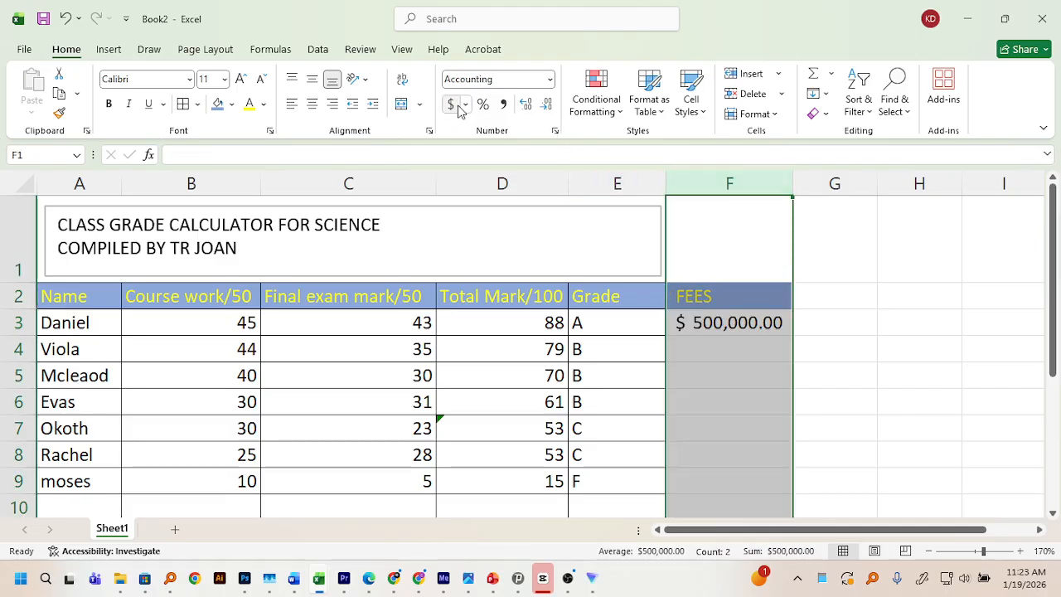
left_click(555, 132)
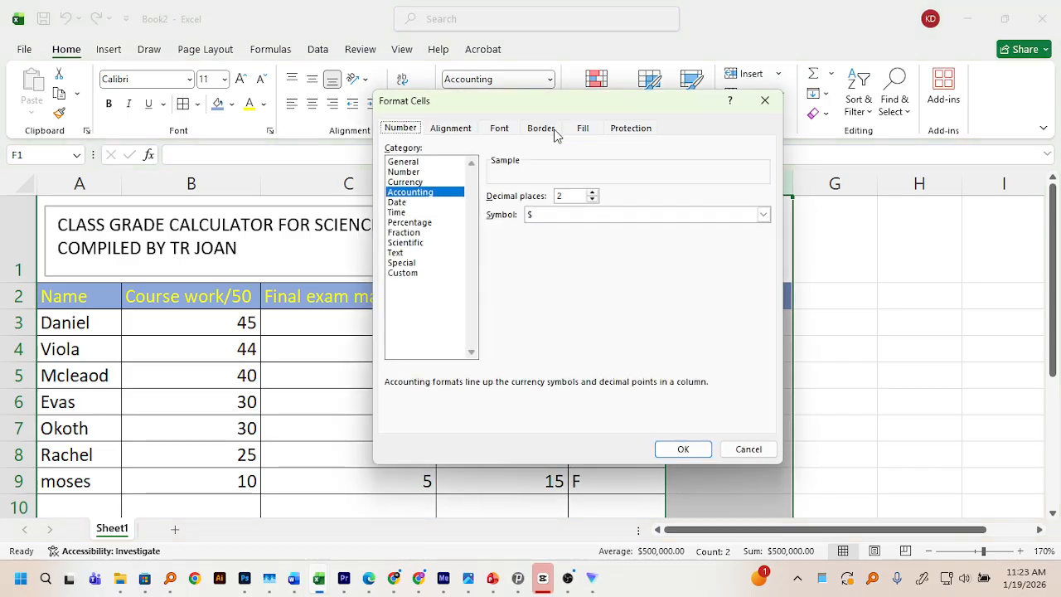
left_click(590, 218)
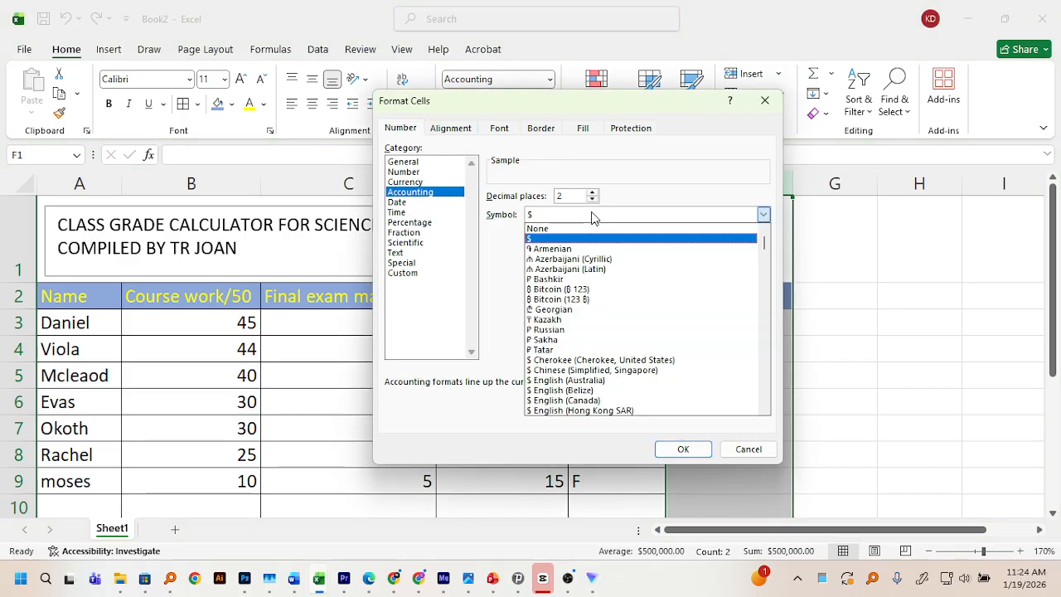
scroll(584, 369, "down", 20)
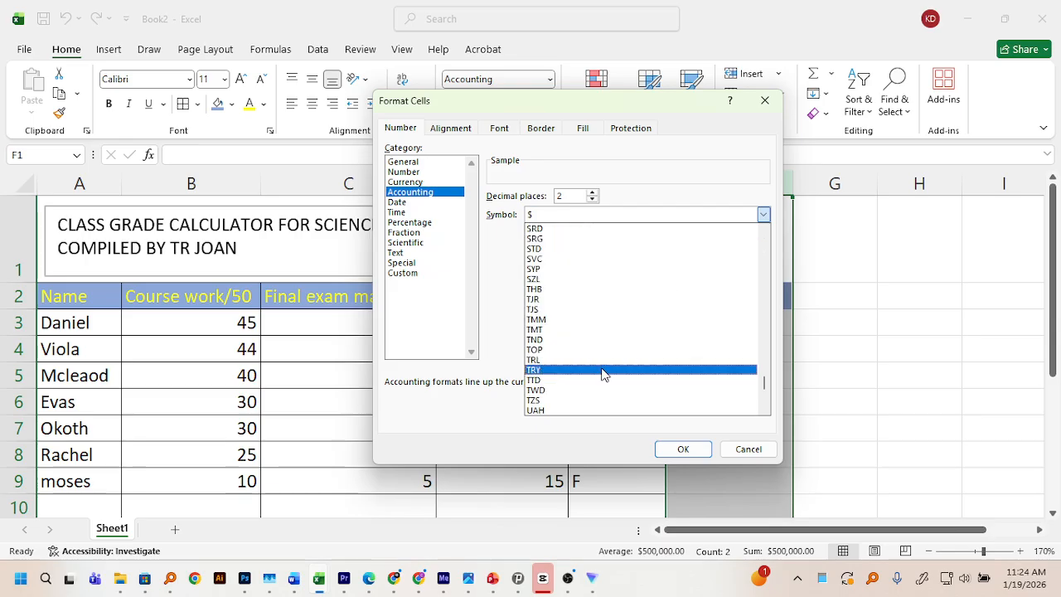
scroll(551, 399, "down", 1)
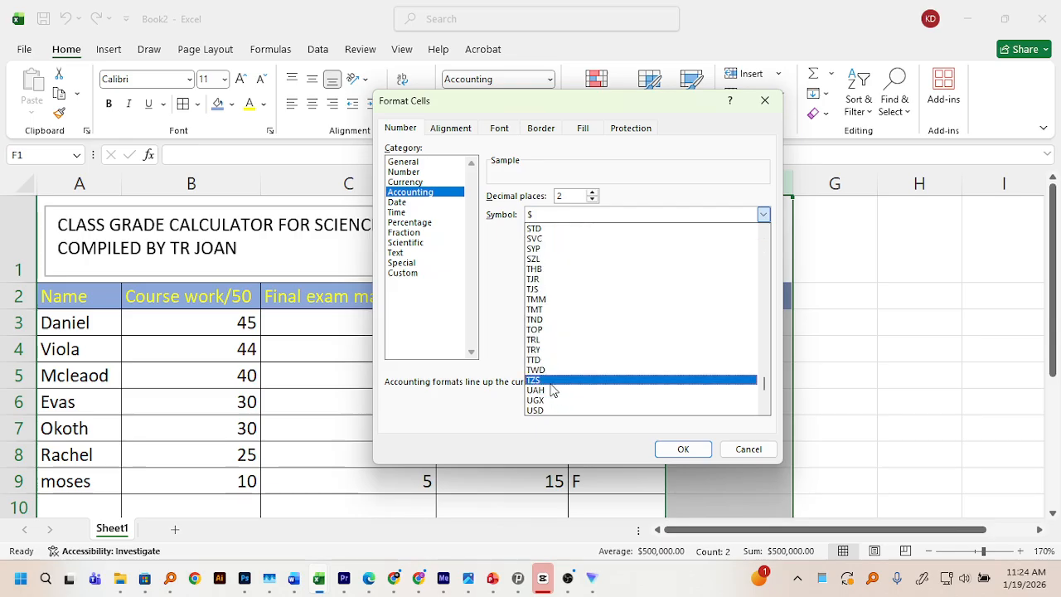
left_click(546, 400)
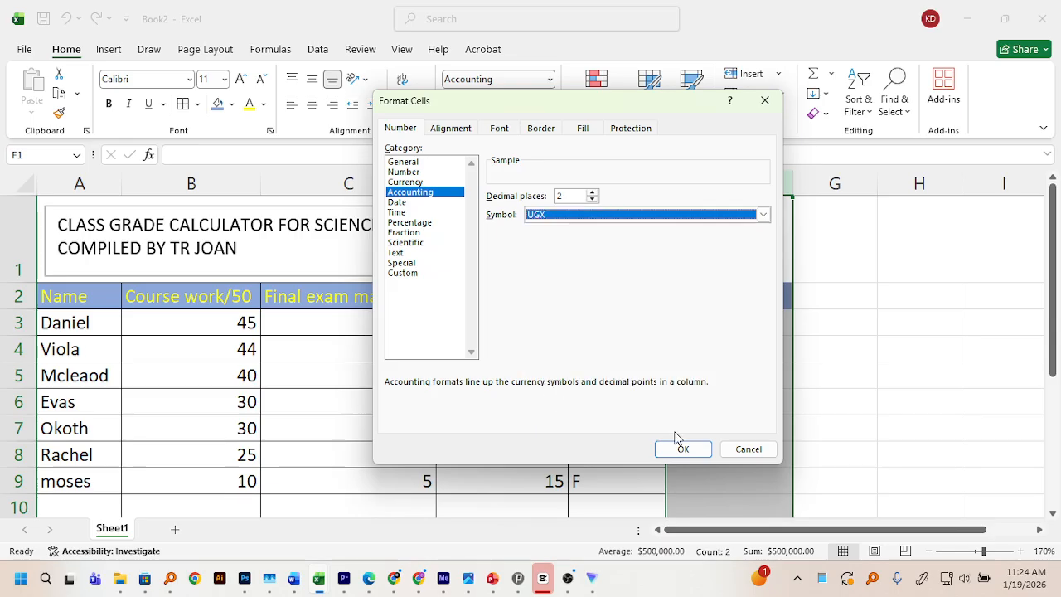
Set the decimal places for column F to 0 and apply the number format
left_click(591, 192)
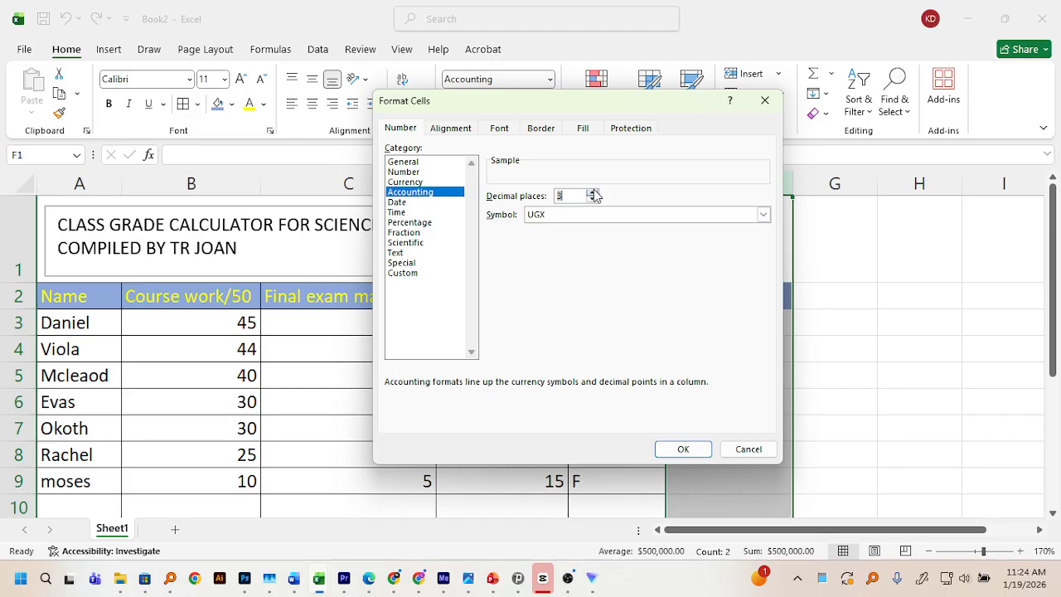
left_click(592, 193)
left_click(591, 200)
left_click(592, 200)
left_click(592, 200)
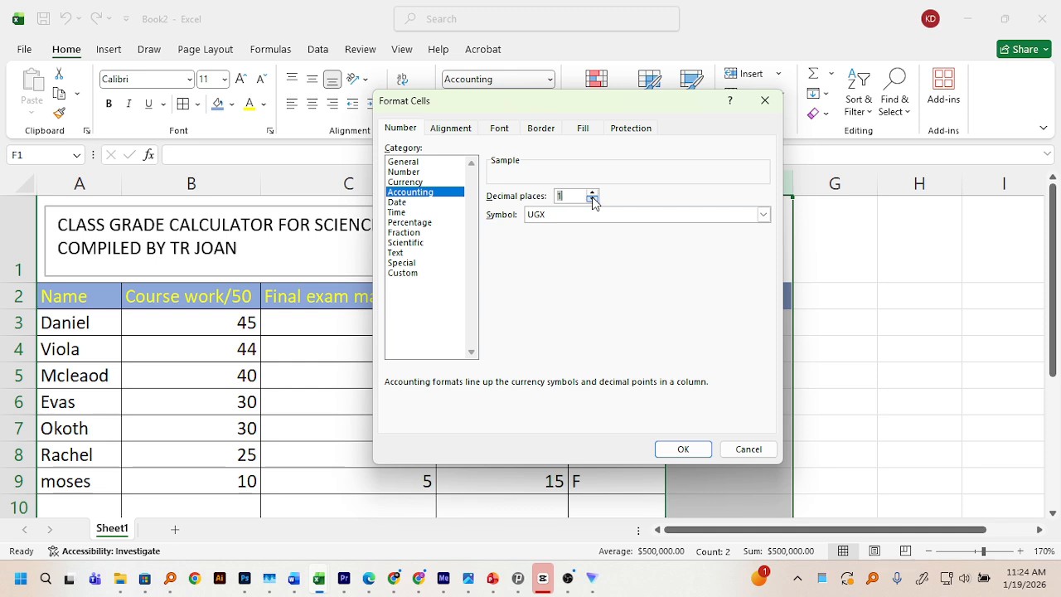
left_click(591, 200)
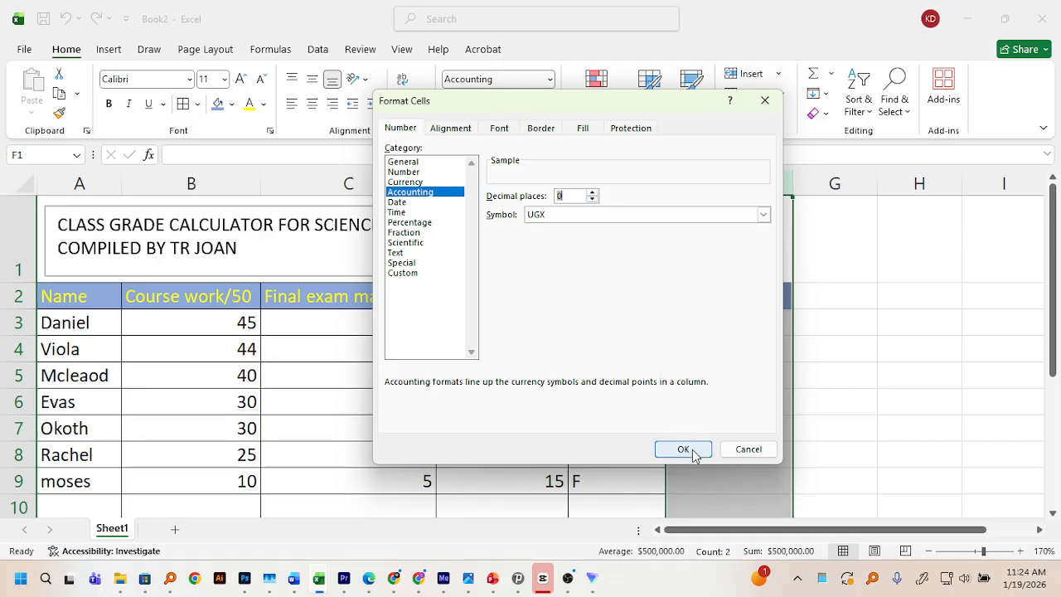
left_click(683, 448)
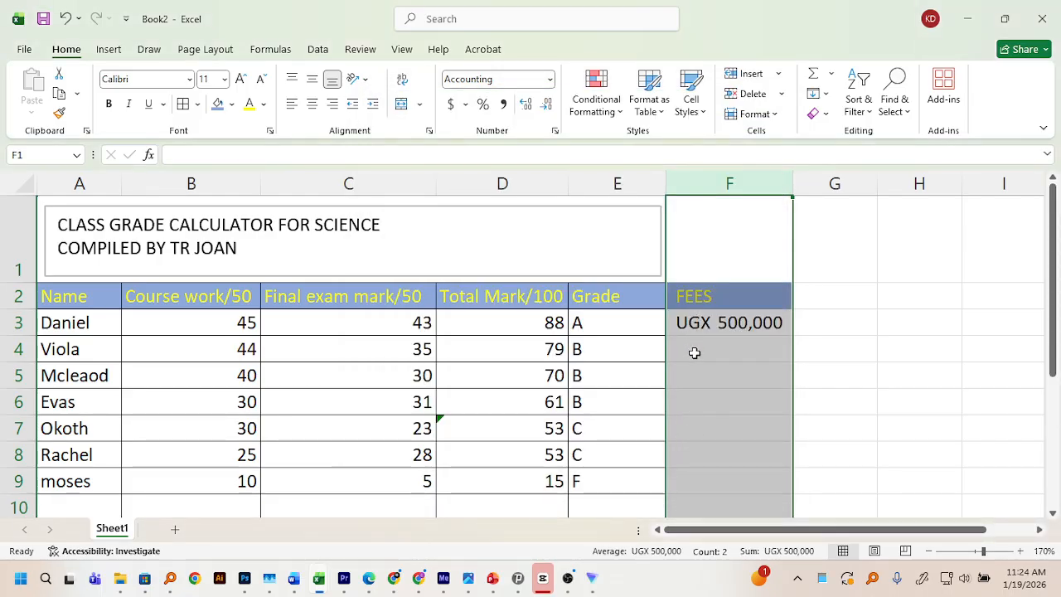
Enter the fee amounts 20,000 in F4, 4,000,000 in F5 and 344444 in F6
double_click(695, 350)
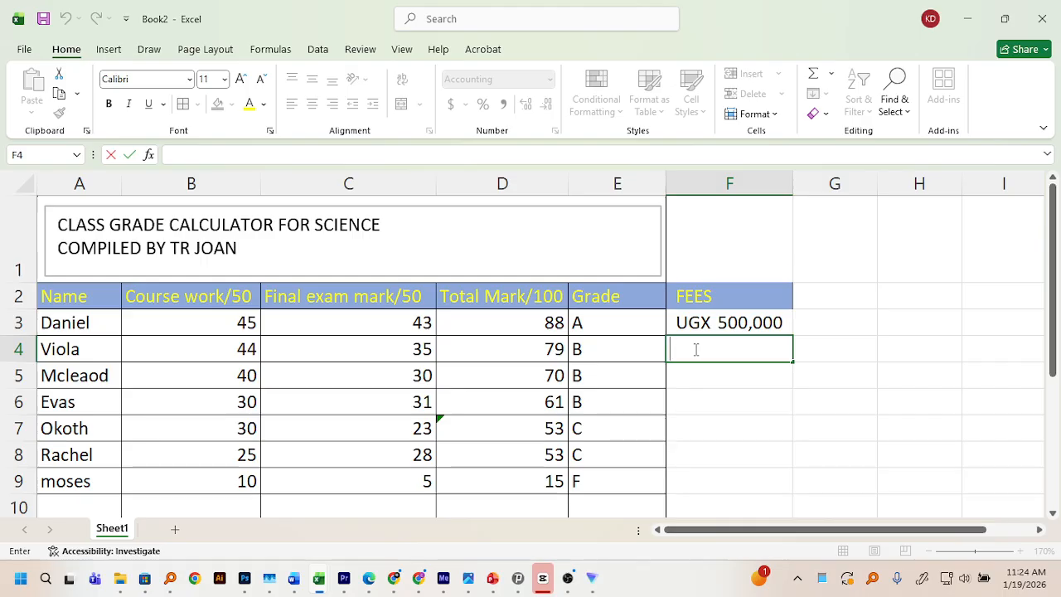
type("20,000")
key("Return")
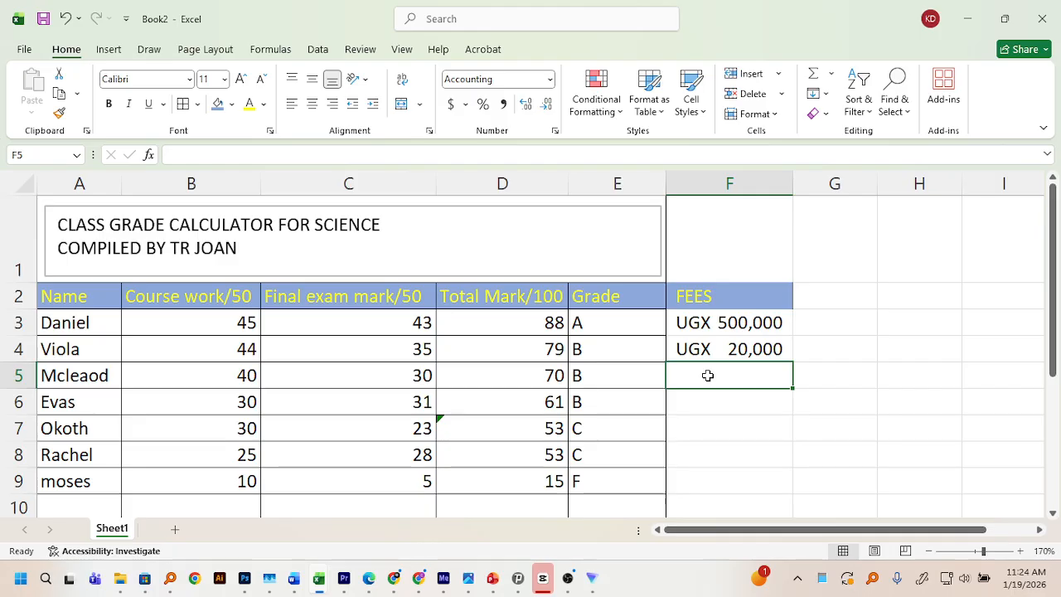
type("4,000,000")
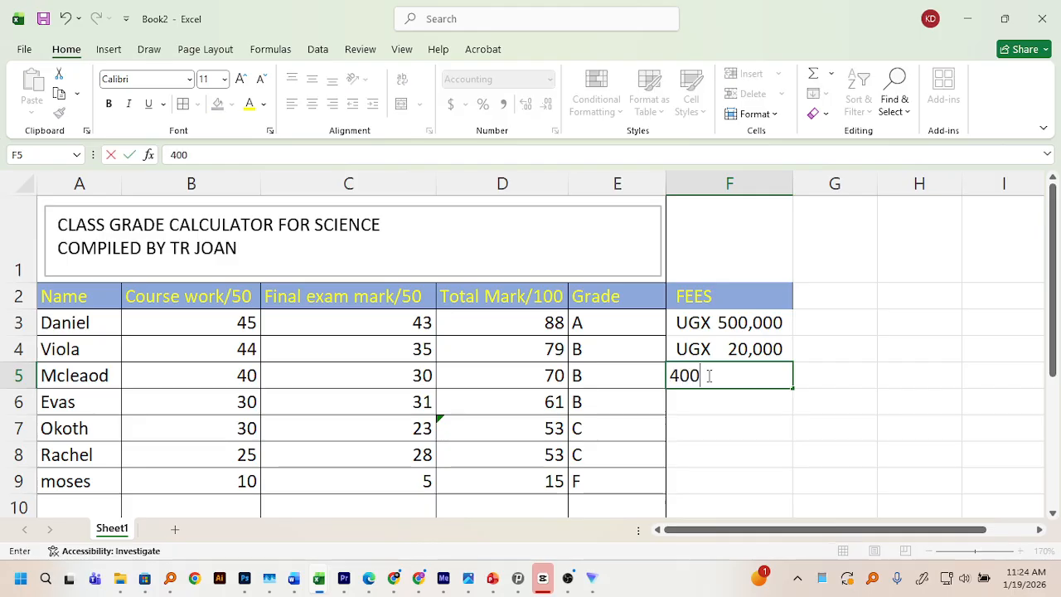
left_click(718, 397)
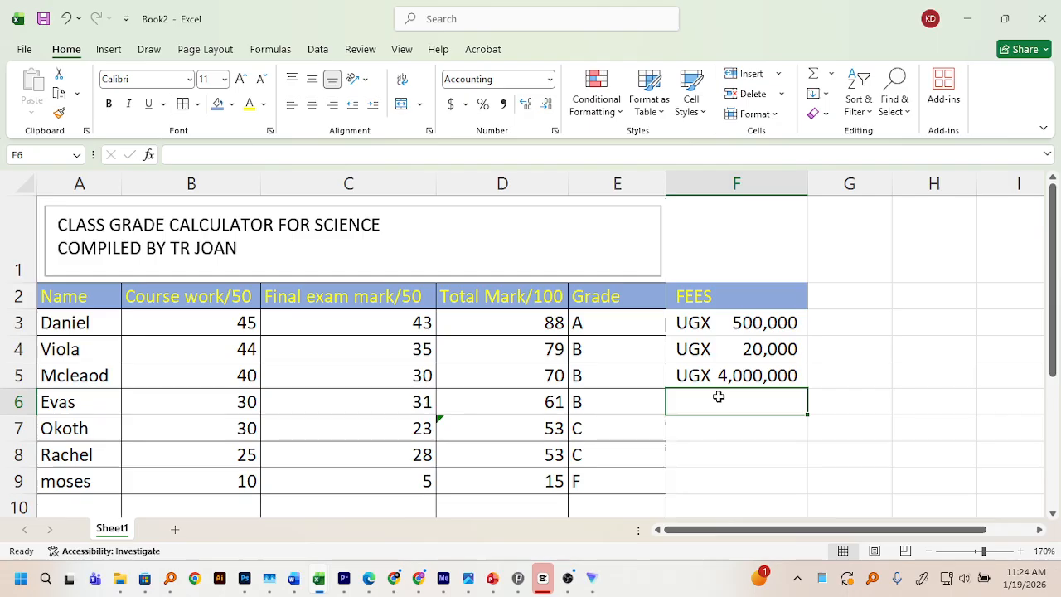
type("344444")
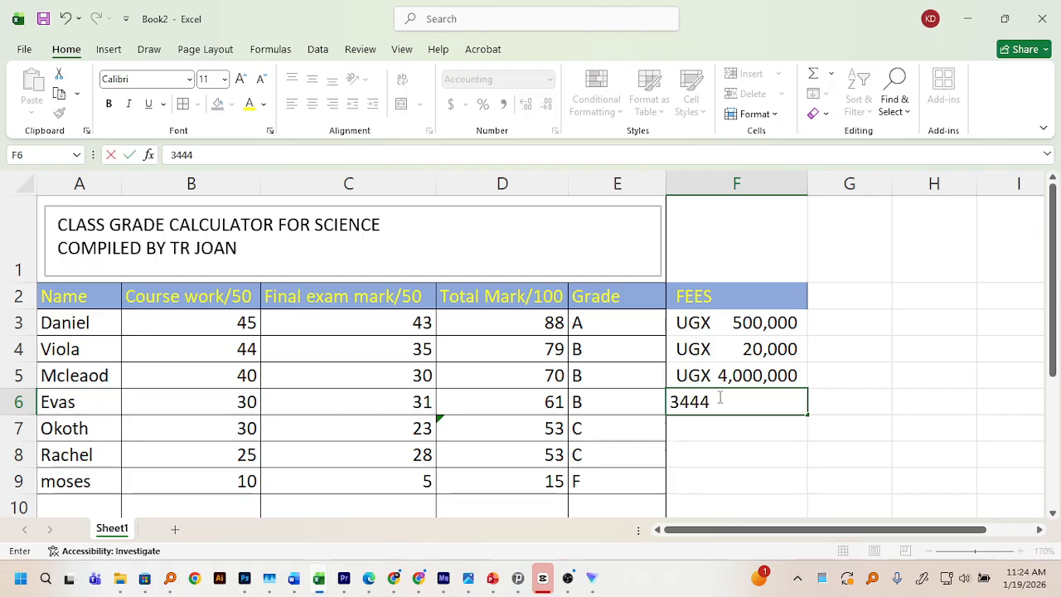
left_click(740, 428)
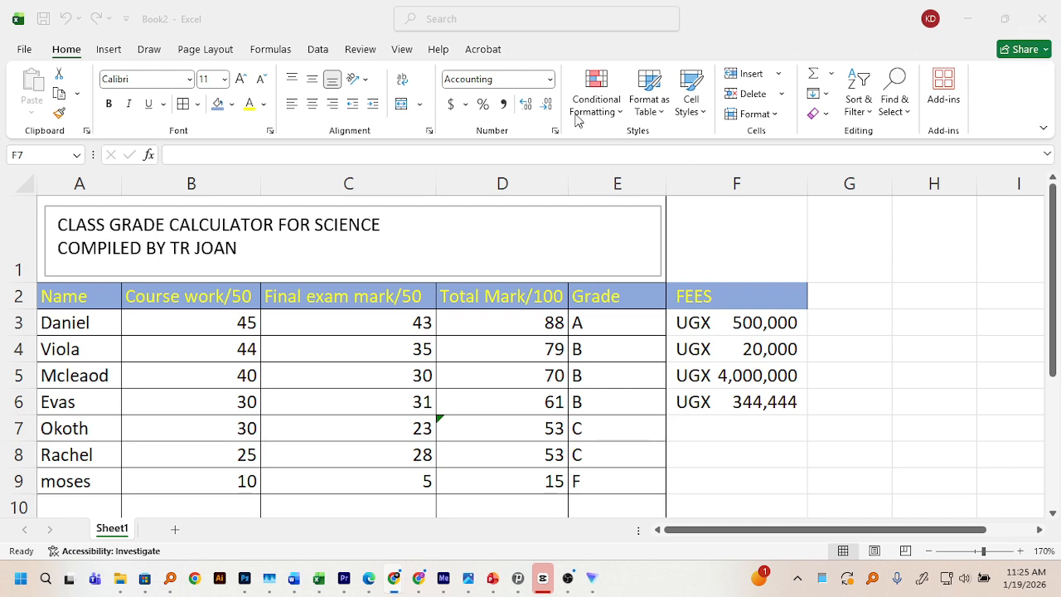
left_click(445, 55)
left_click(447, 55)
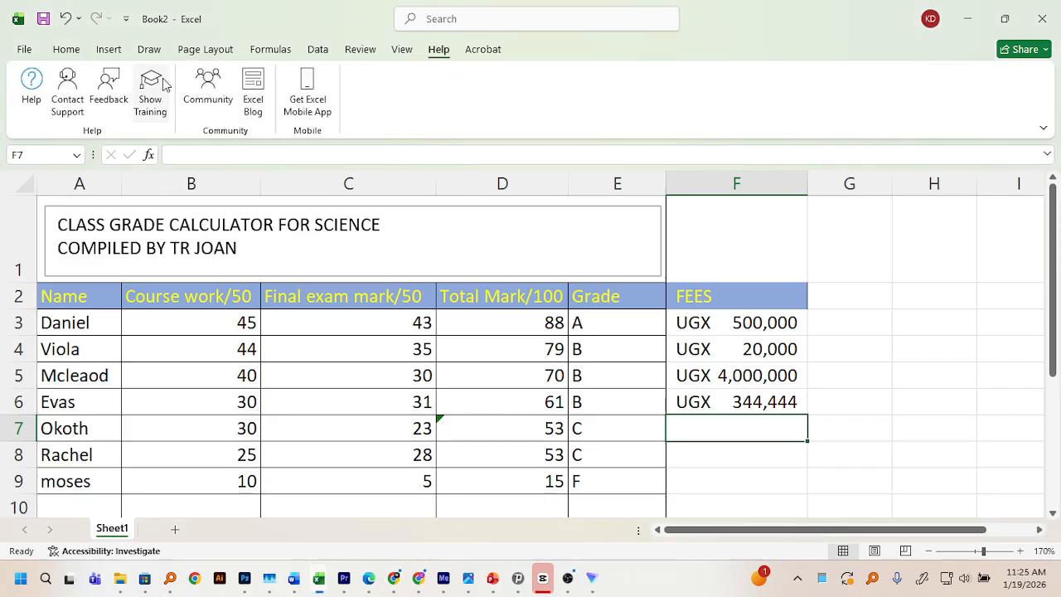
left_click(31, 91)
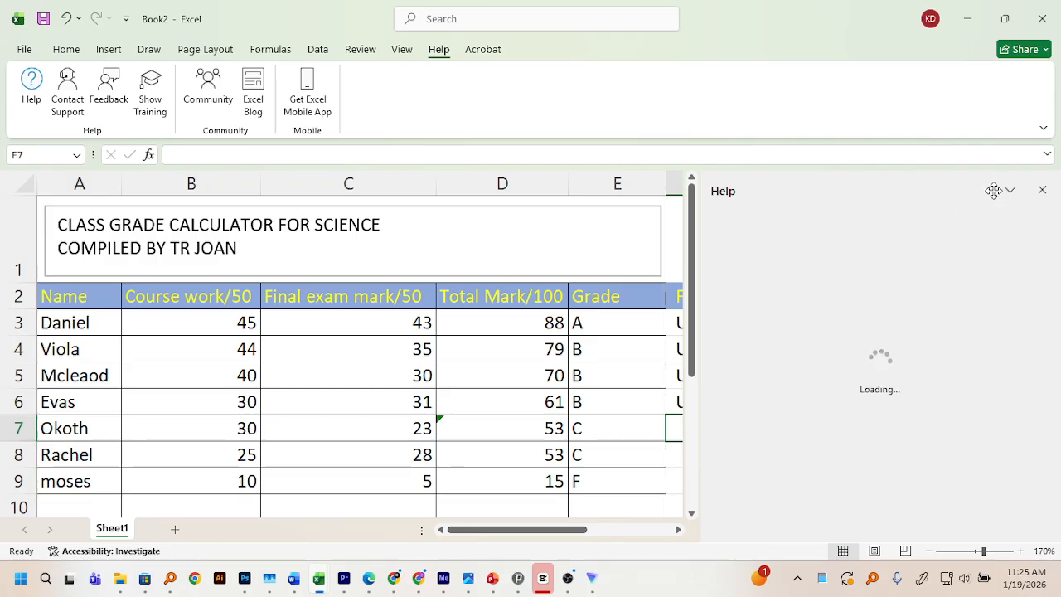
left_click(1041, 191)
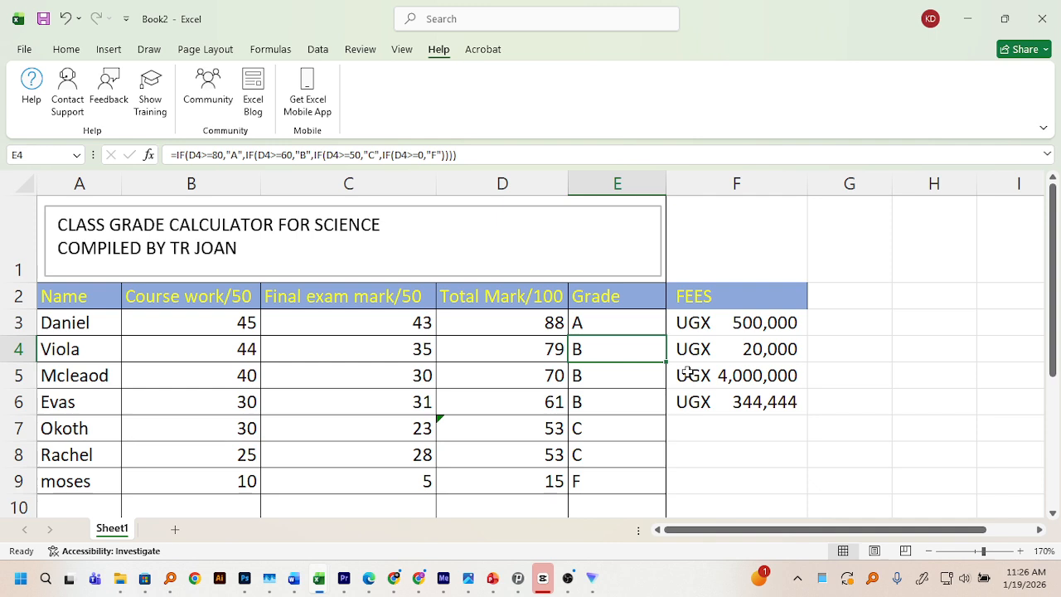
left_click(151, 51)
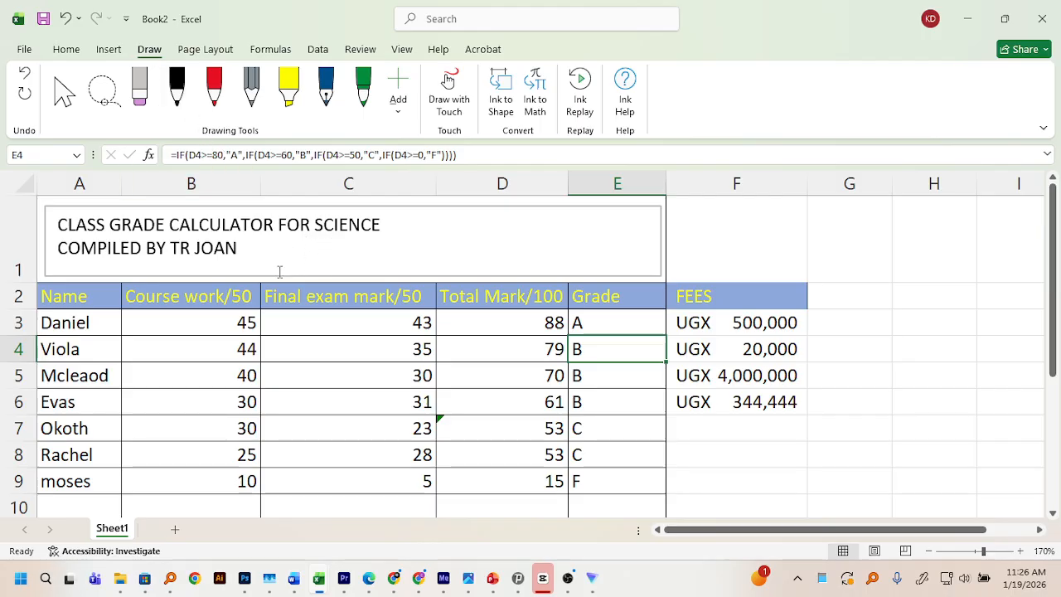
left_click(328, 337)
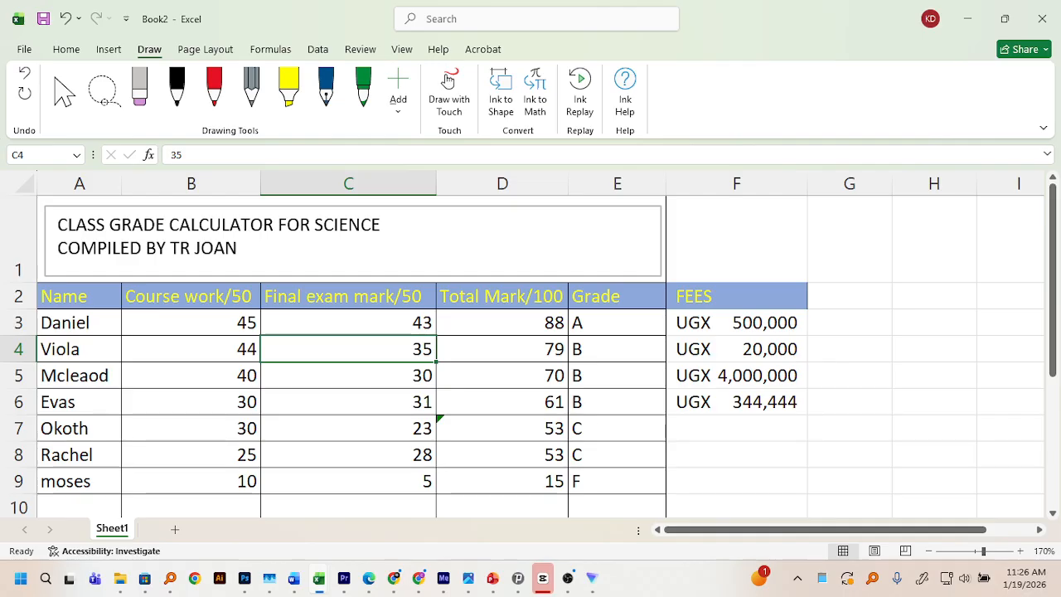
key("alt+Tab")
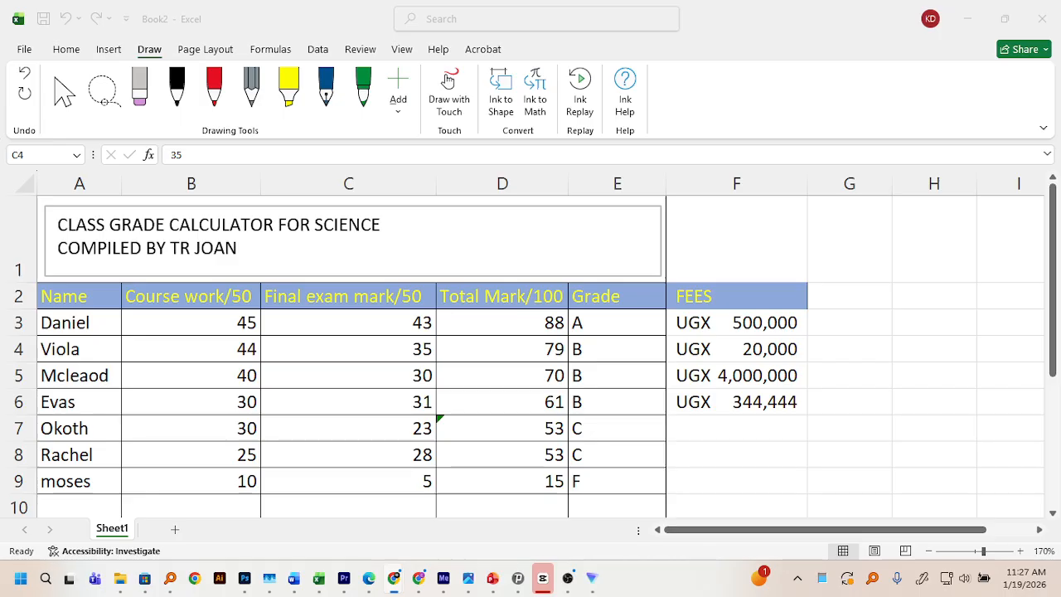
Sort the marks table by the Total Mark/100 column from largest to smallest, expanding the selection to the neighbouring columns
left_click(501, 296)
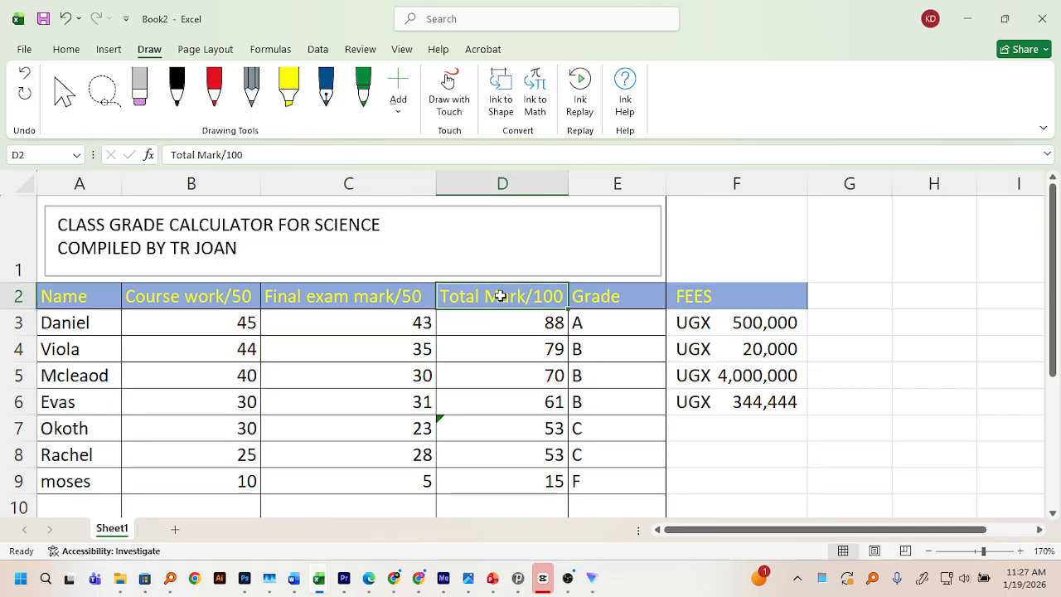
left_click(506, 183)
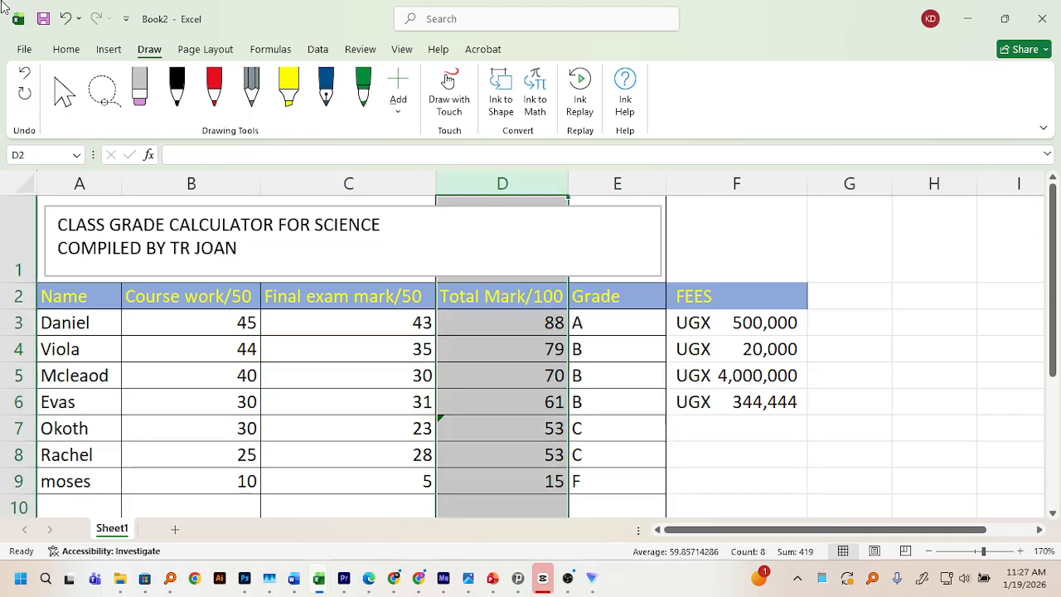
left_click(58, 53)
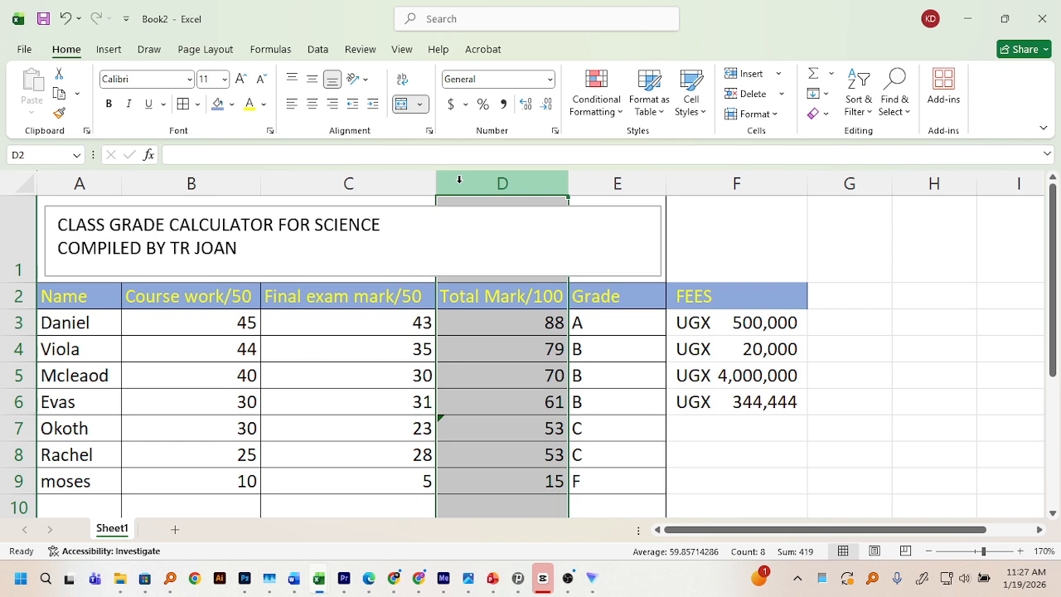
right_click(861, 113)
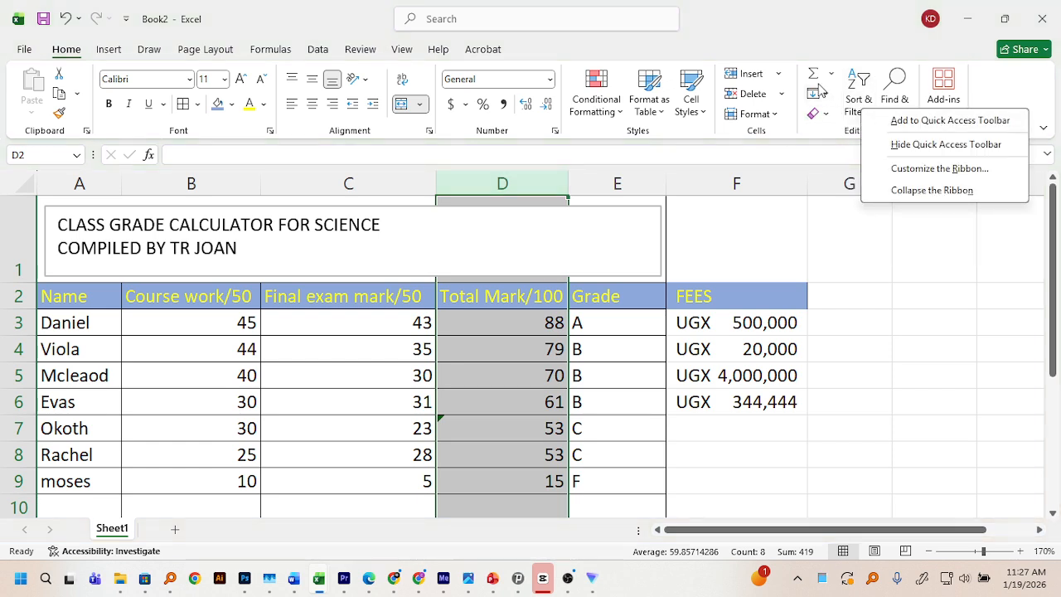
left_click(856, 98)
left_click(856, 99)
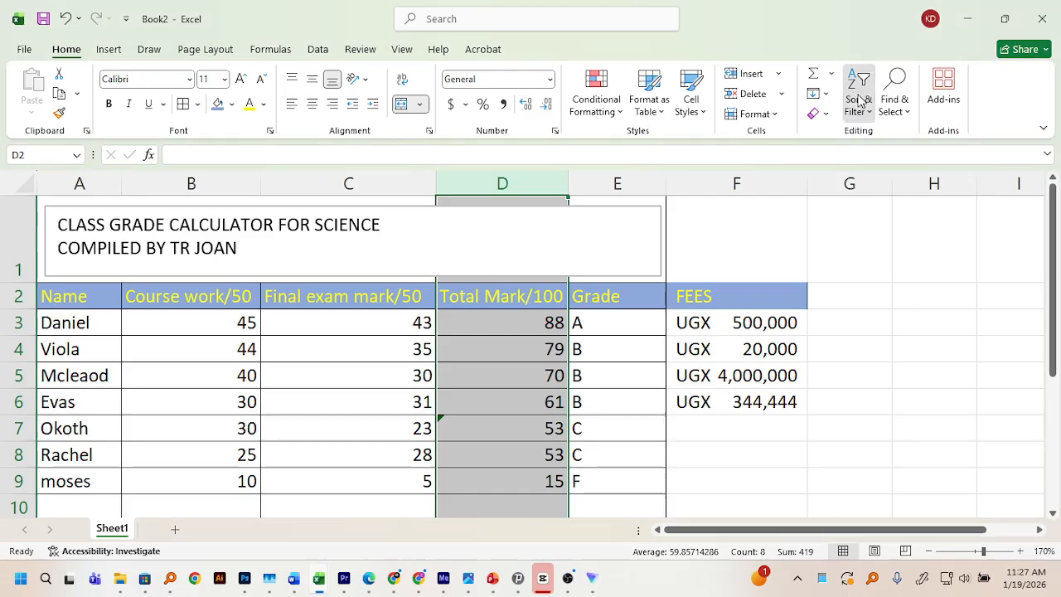
left_click(869, 116)
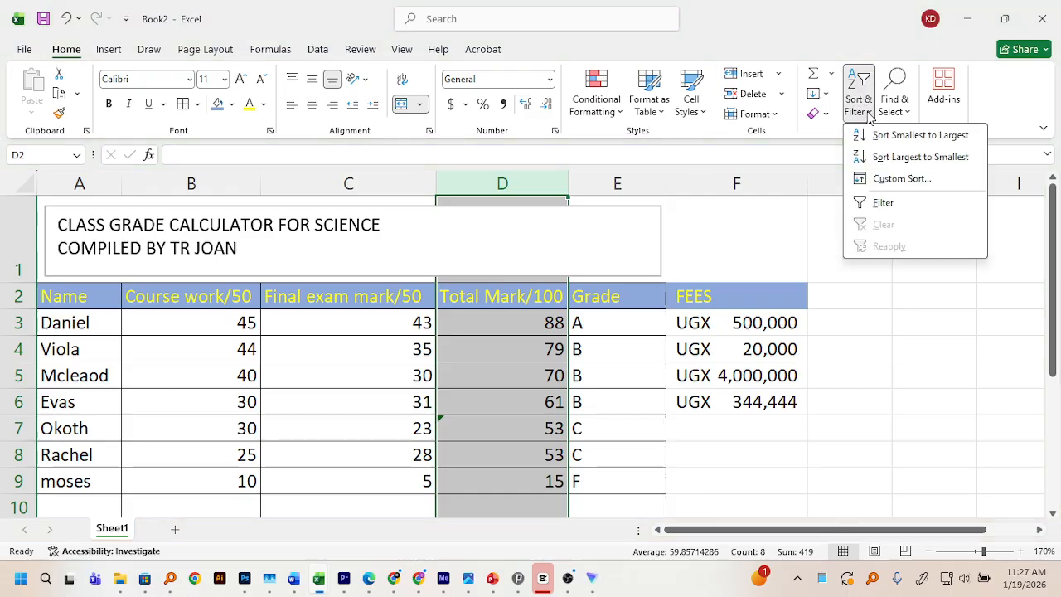
left_click(881, 160)
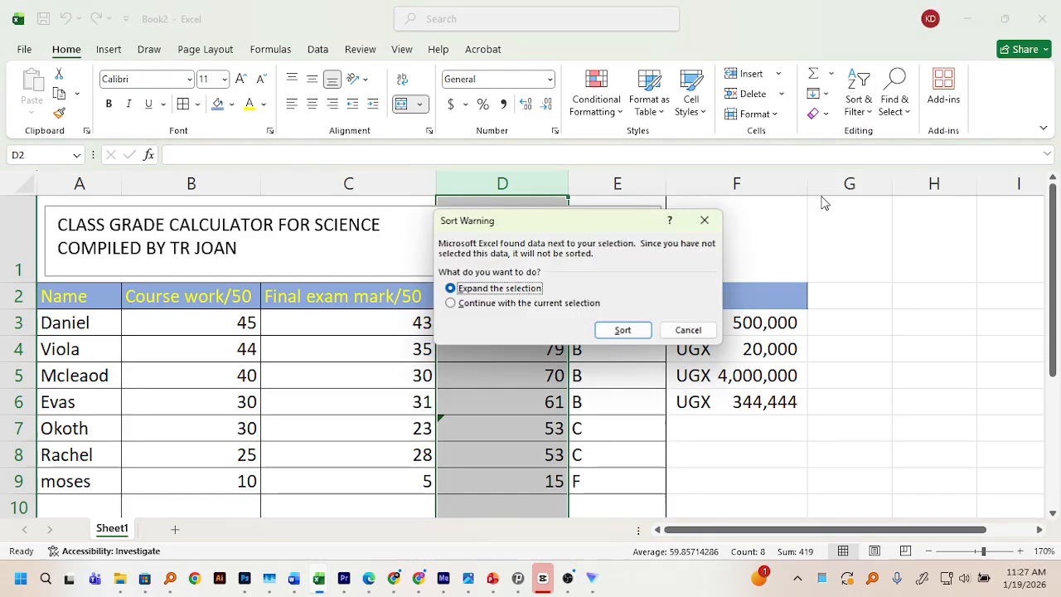
left_click(615, 333)
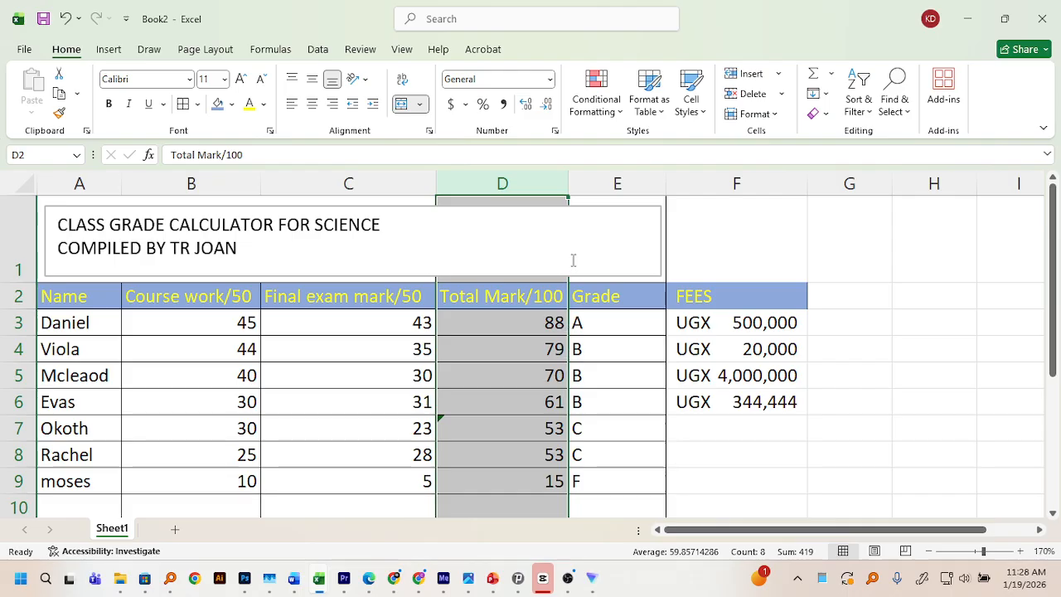
left_click(662, 116)
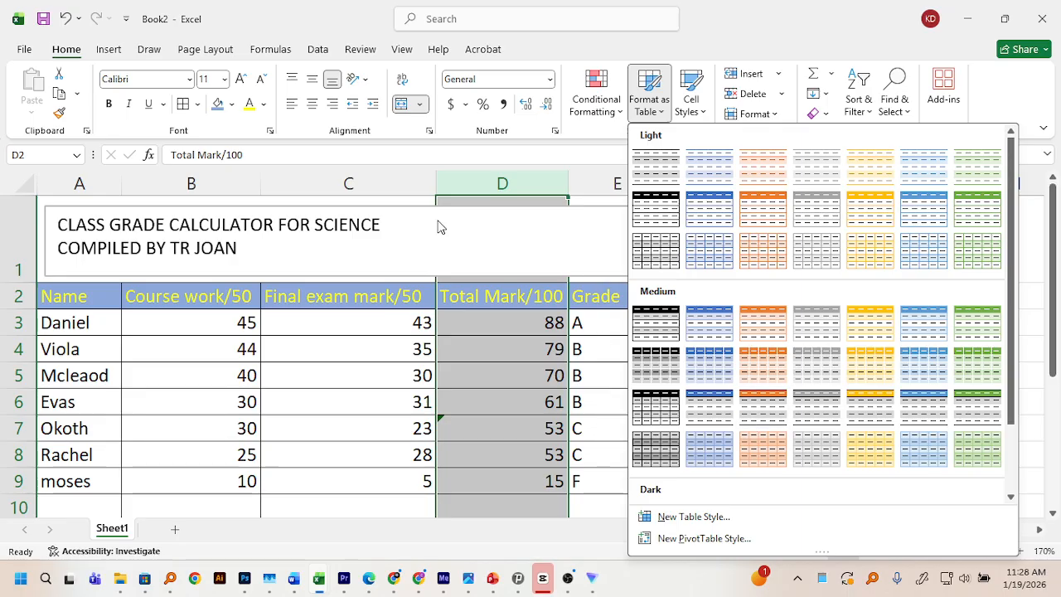
left_click(744, 6)
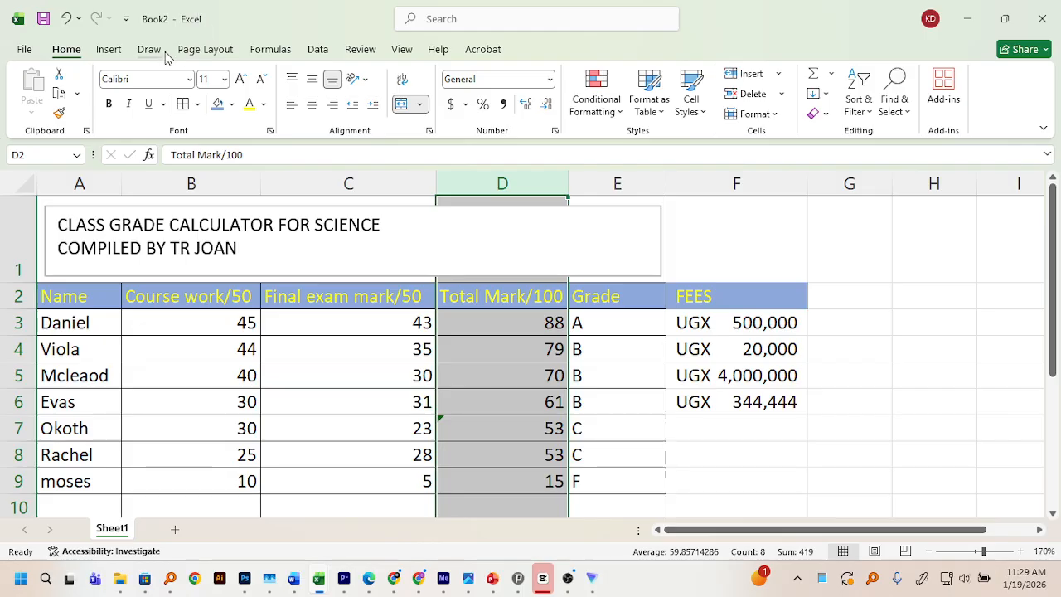
left_click(120, 52)
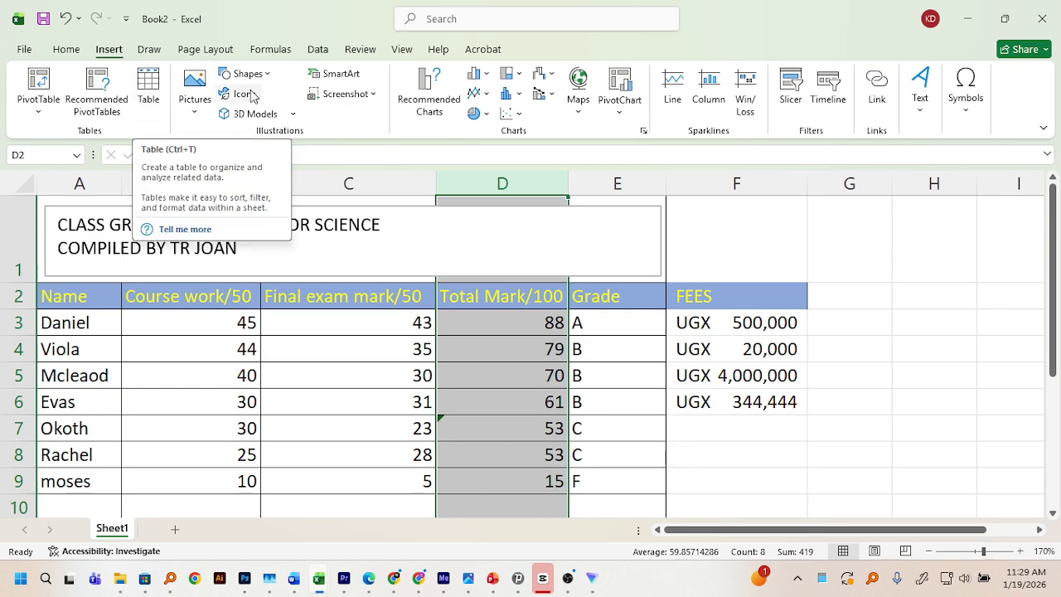
Enter the multiplication formula =1*2 in B16 below the marks table
scroll(856, 292, "down", 3)
scroll(856, 293, "down", 3)
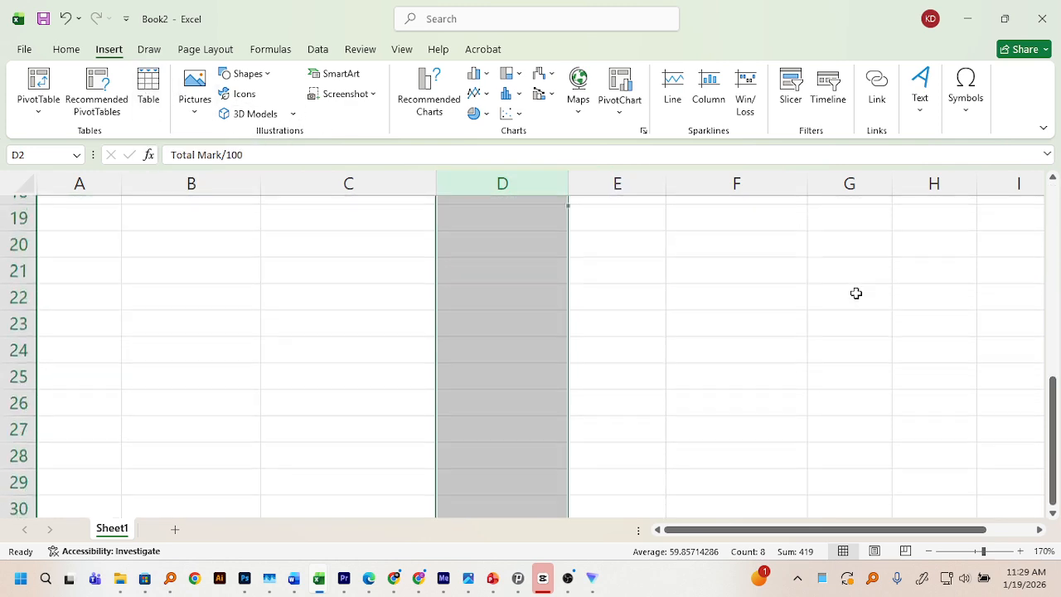
scroll(853, 295, "up", 3)
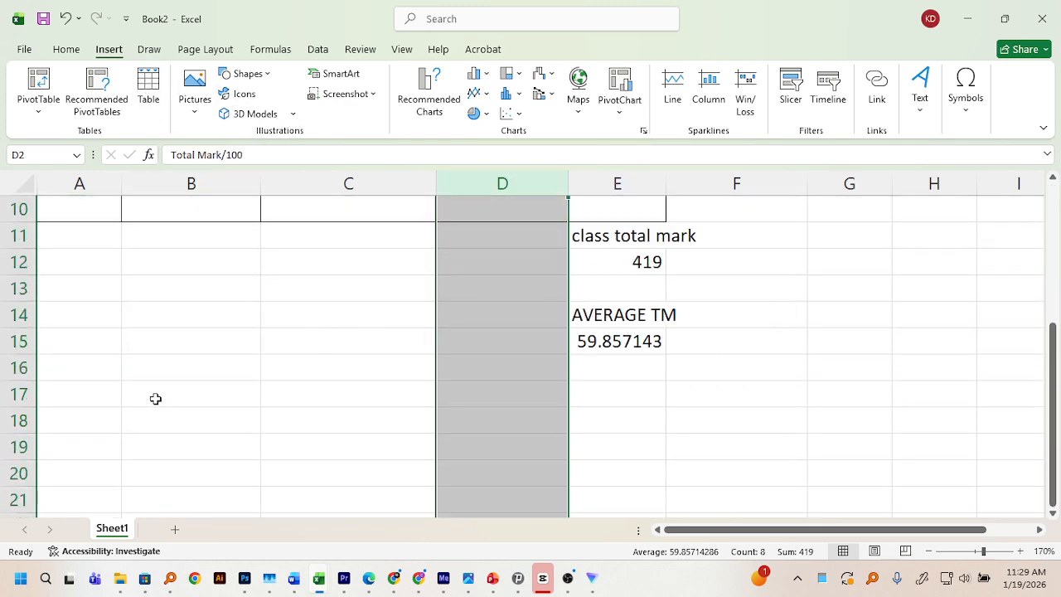
double_click(135, 369)
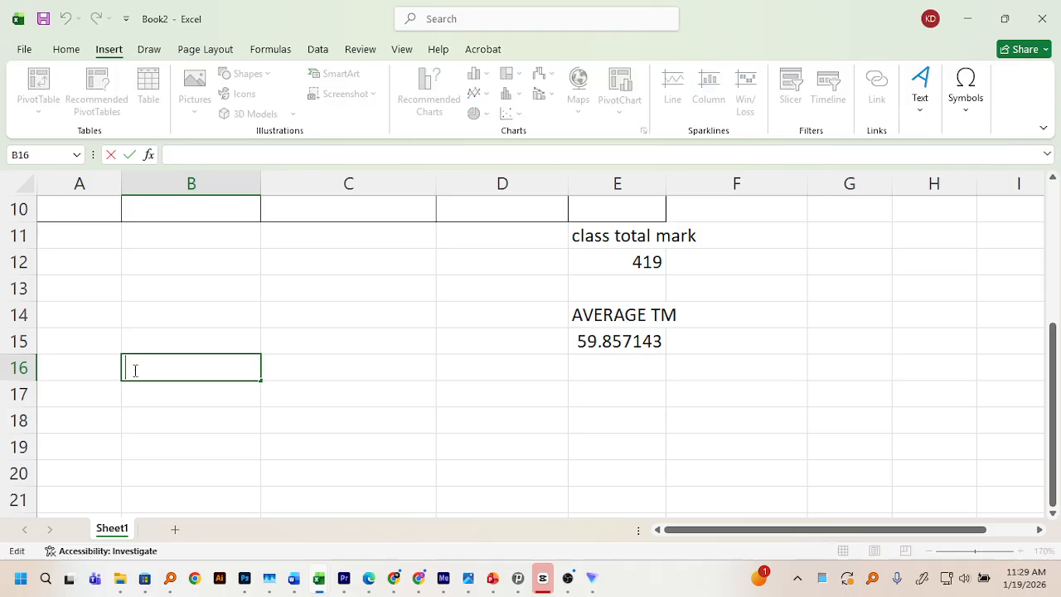
type("=1*2")
key("Return")
Multiply the course work and final exam marks of row 9 in B12 with the formula =B9*C9
scroll(213, 374, "up", 3)
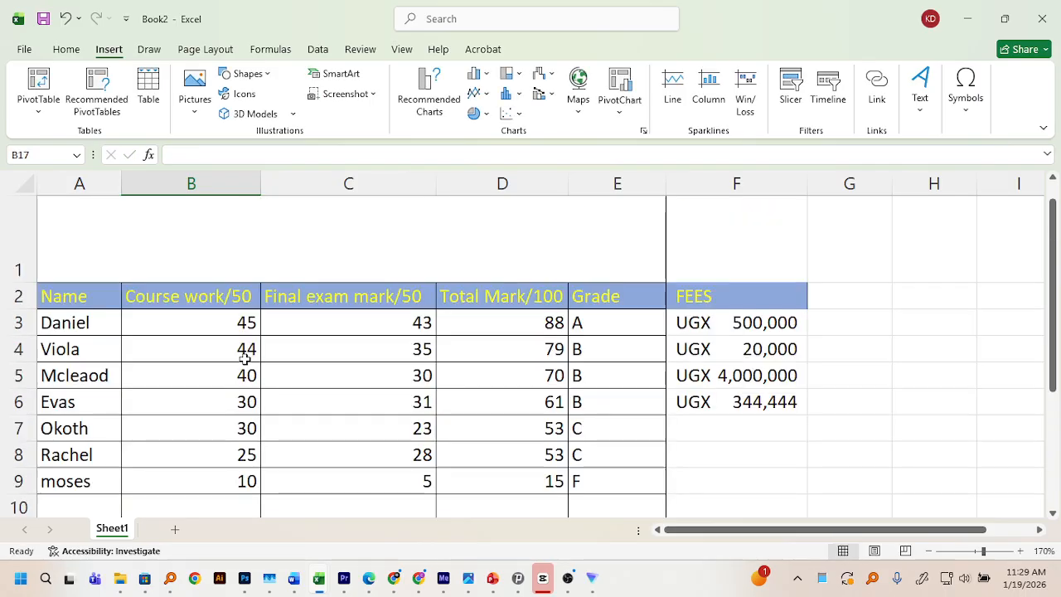
scroll(216, 384, "down", 2)
left_click(176, 341)
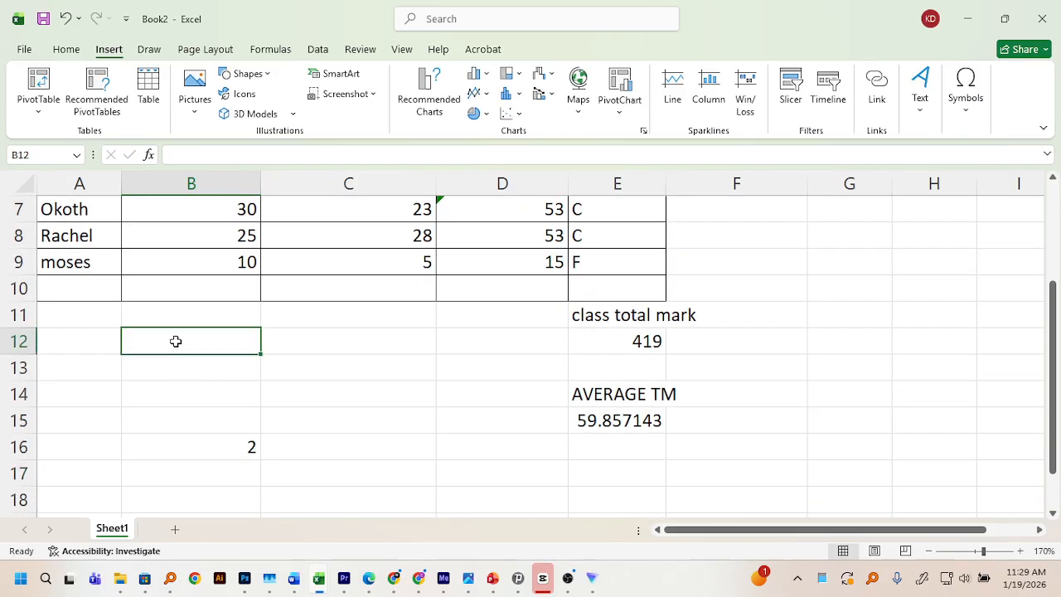
type("=")
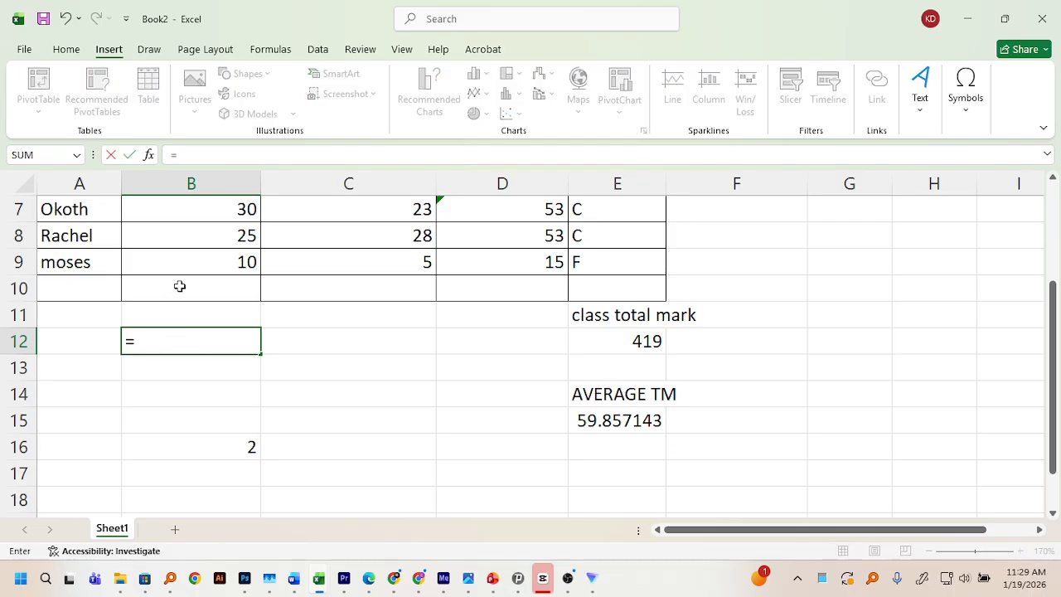
left_click(187, 266)
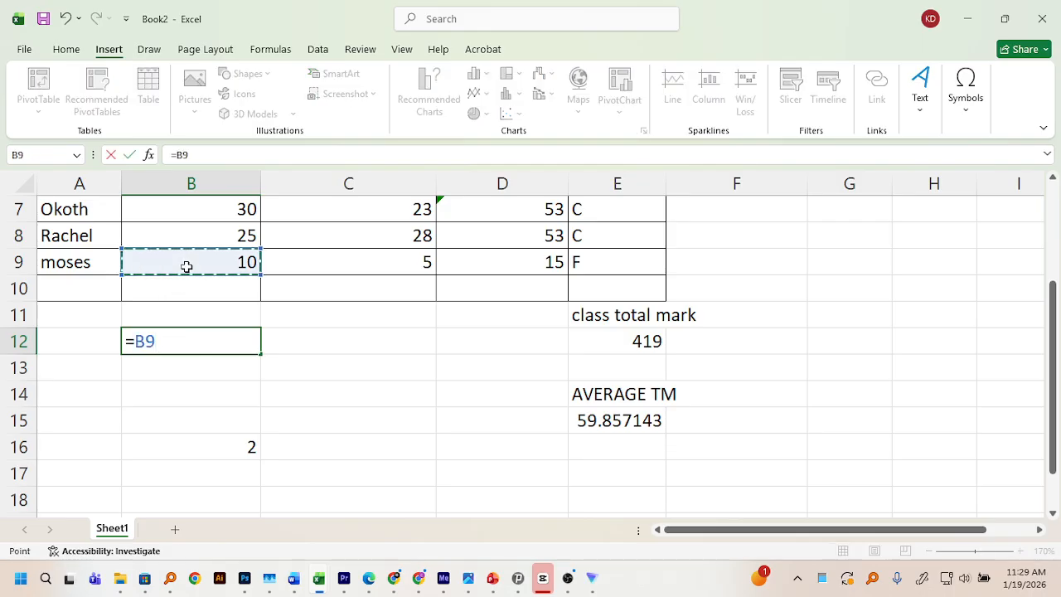
type("*")
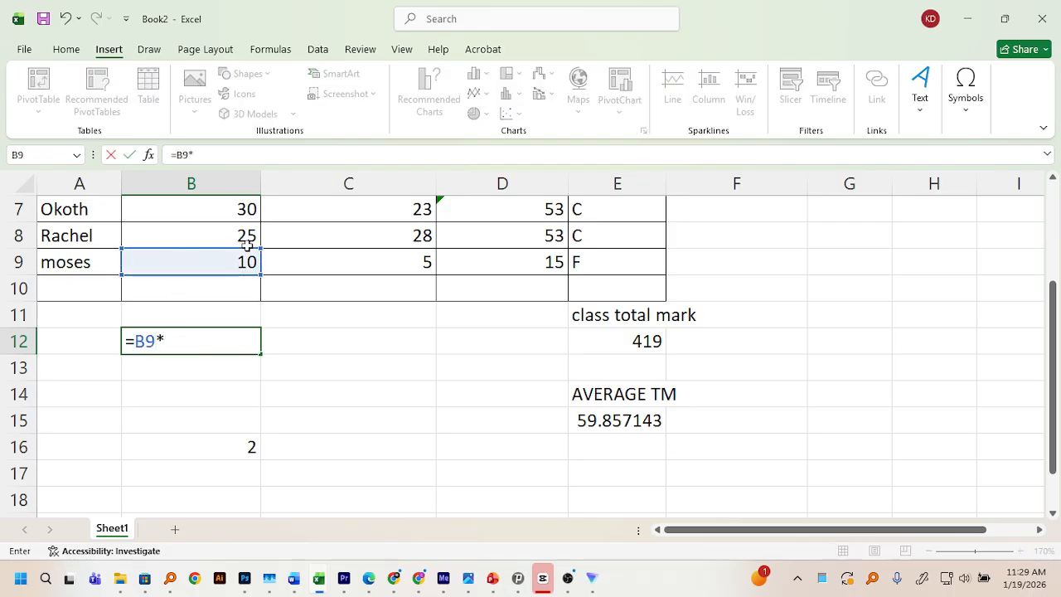
left_click(288, 260)
key("Return")
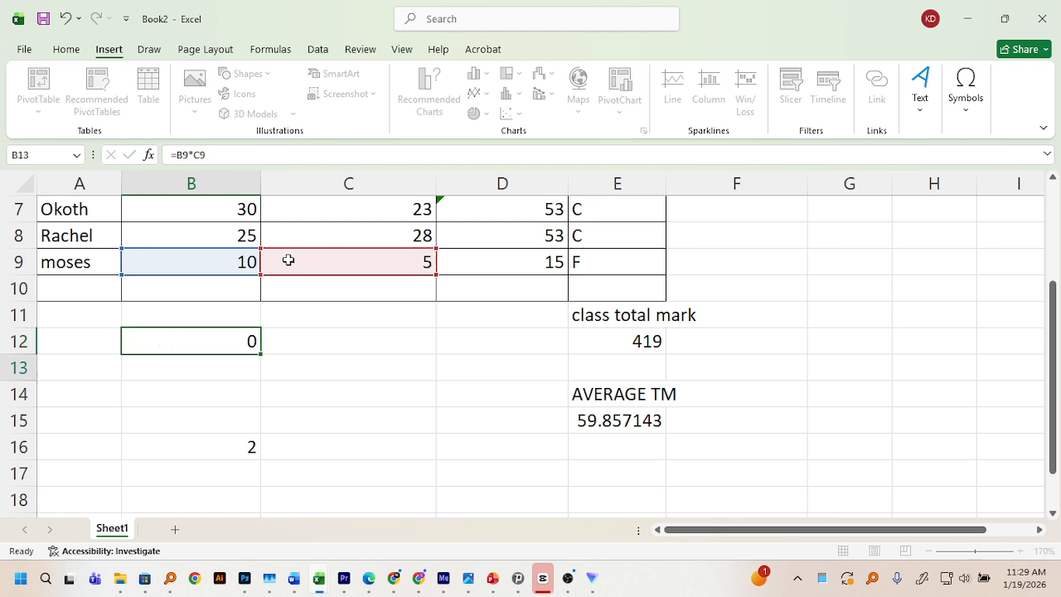
Multiply the same two row 9 marks in C12 with the function =PRODUCT(B9,C9)
double_click(280, 345)
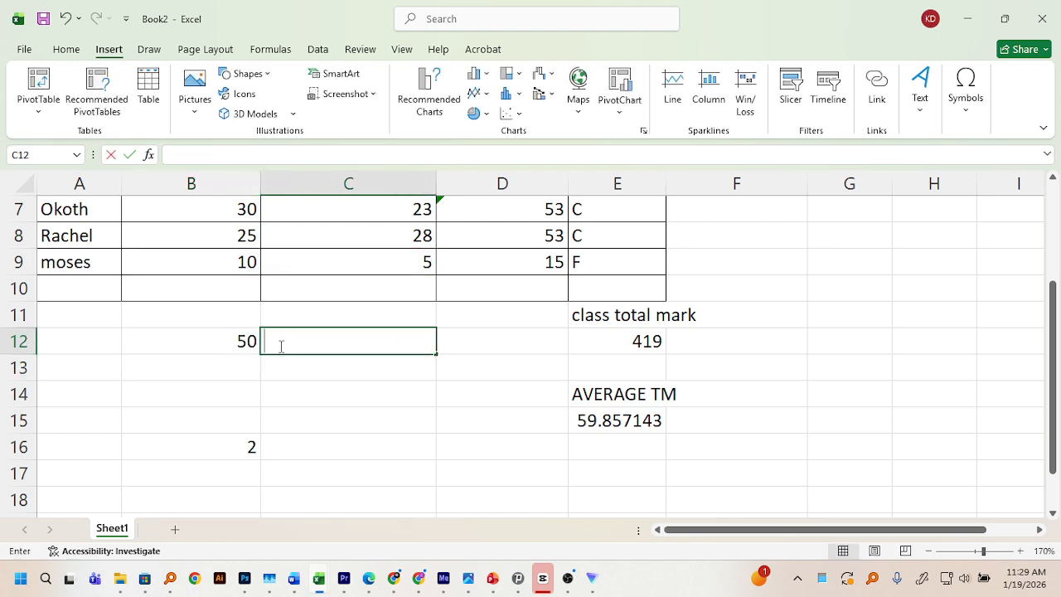
type("=")
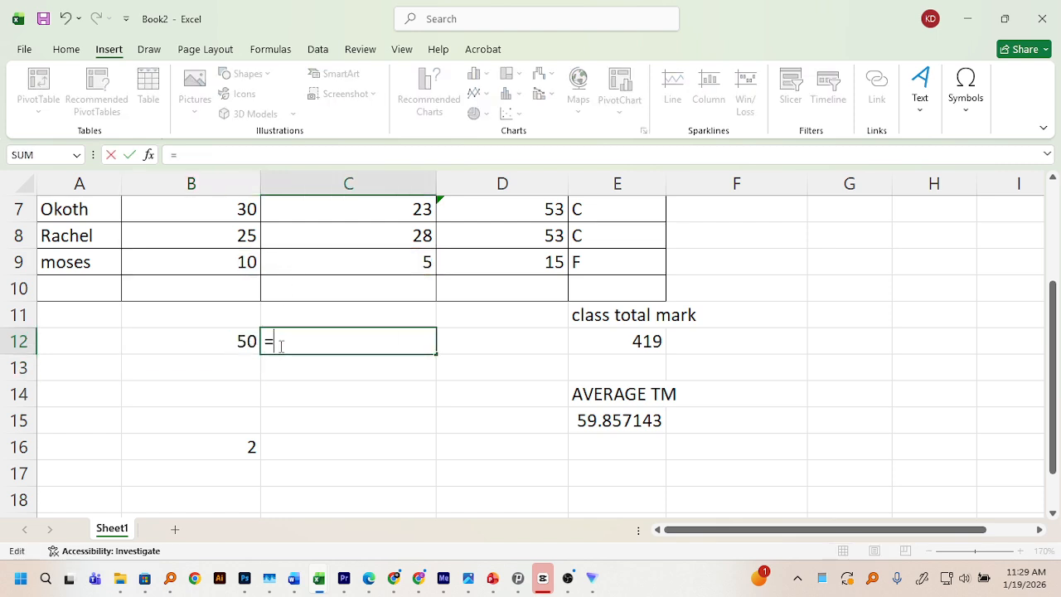
type("PR")
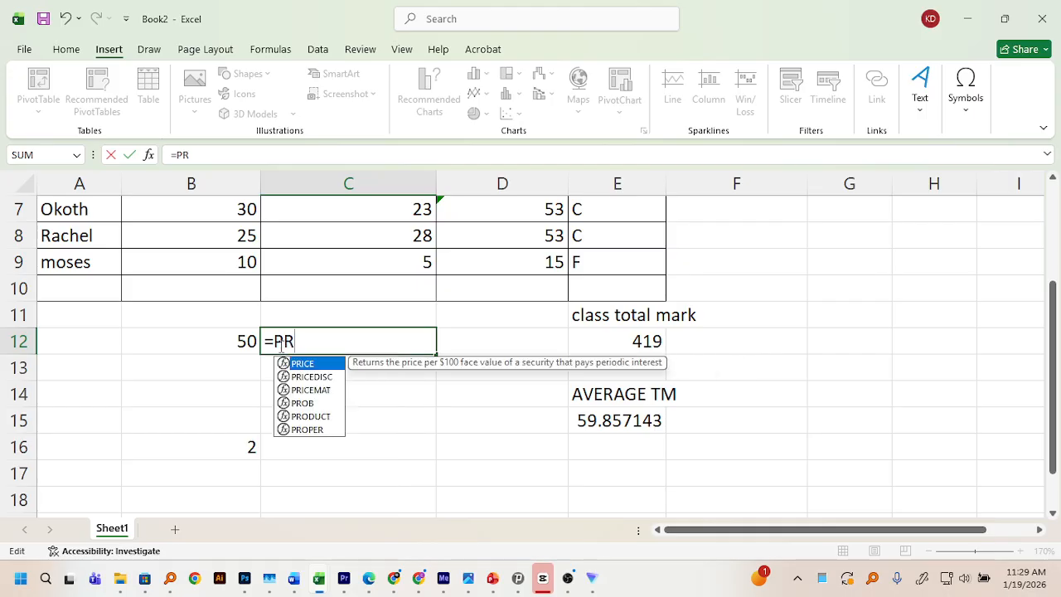
type("P")
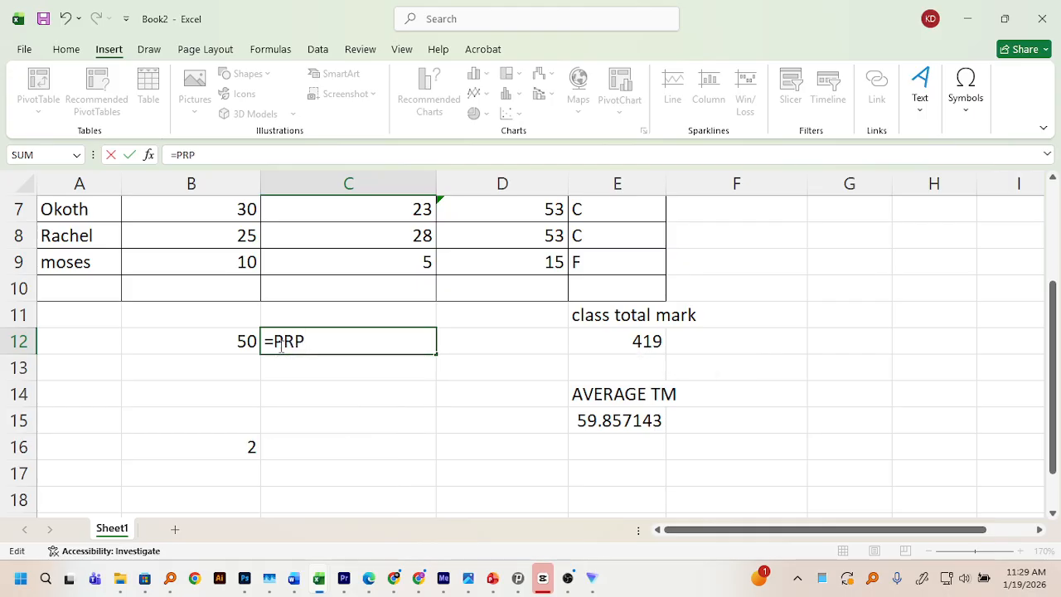
key("BackSpace")
type("O")
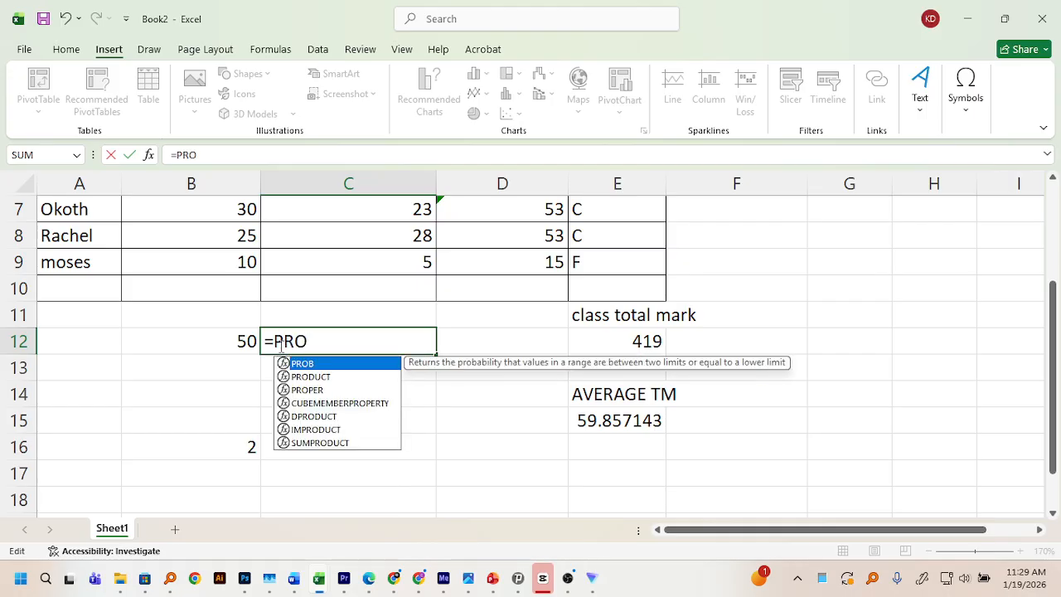
double_click(312, 377)
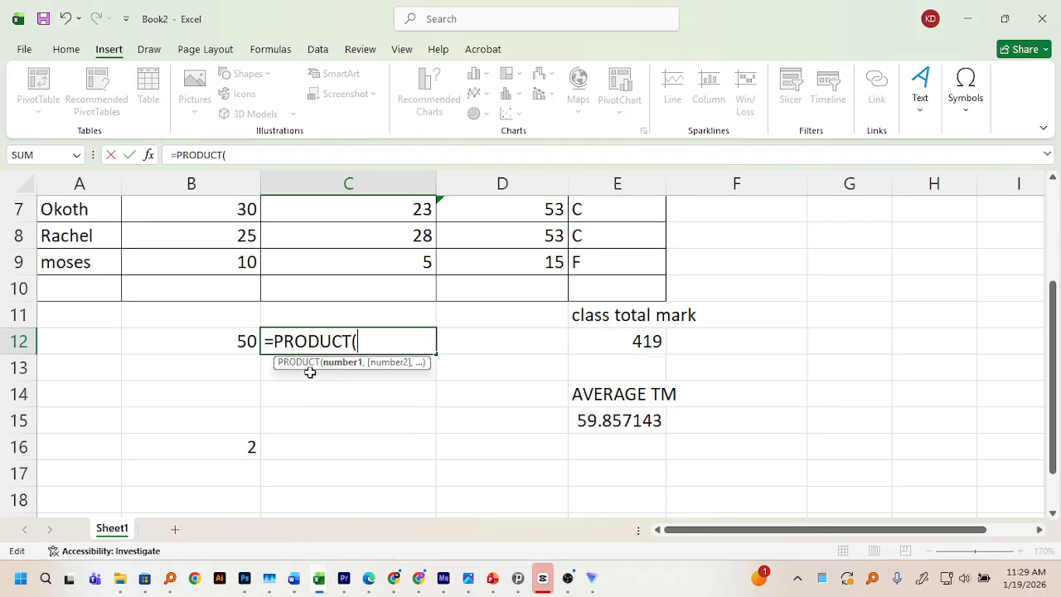
left_click(239, 261)
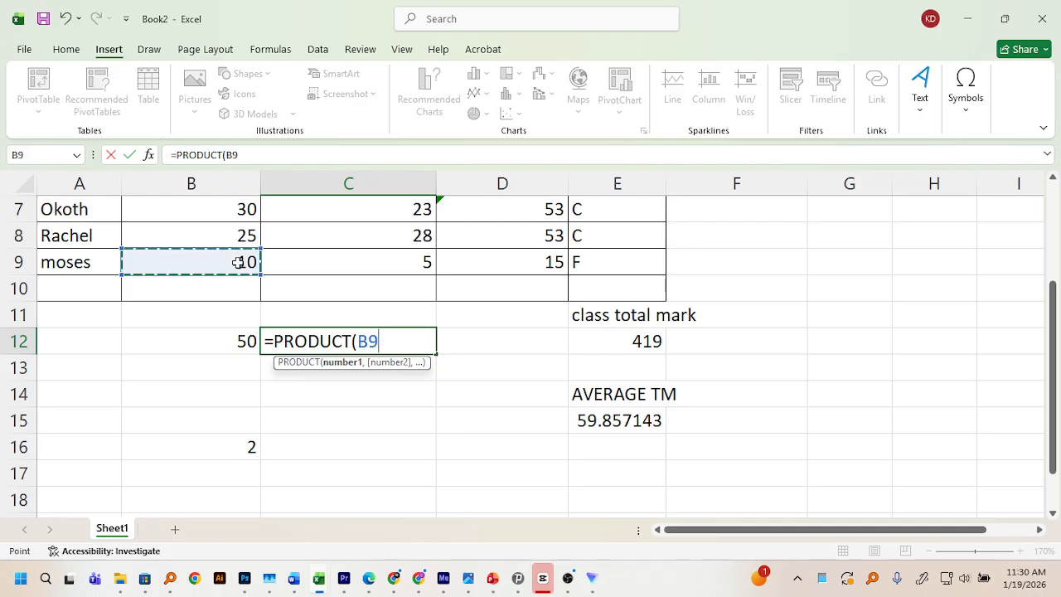
type(",")
left_click(299, 253)
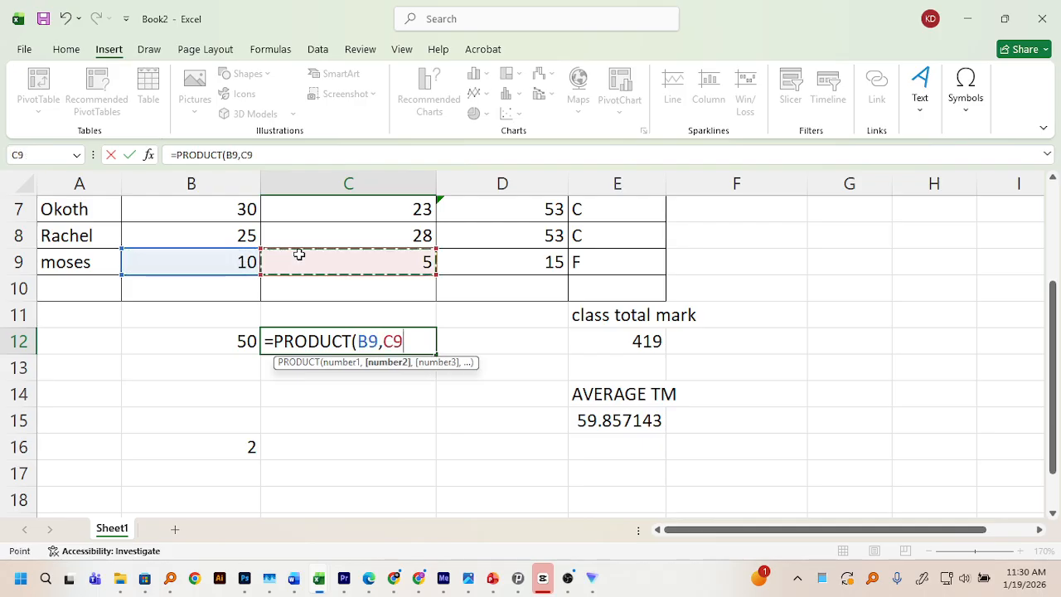
key("Return")
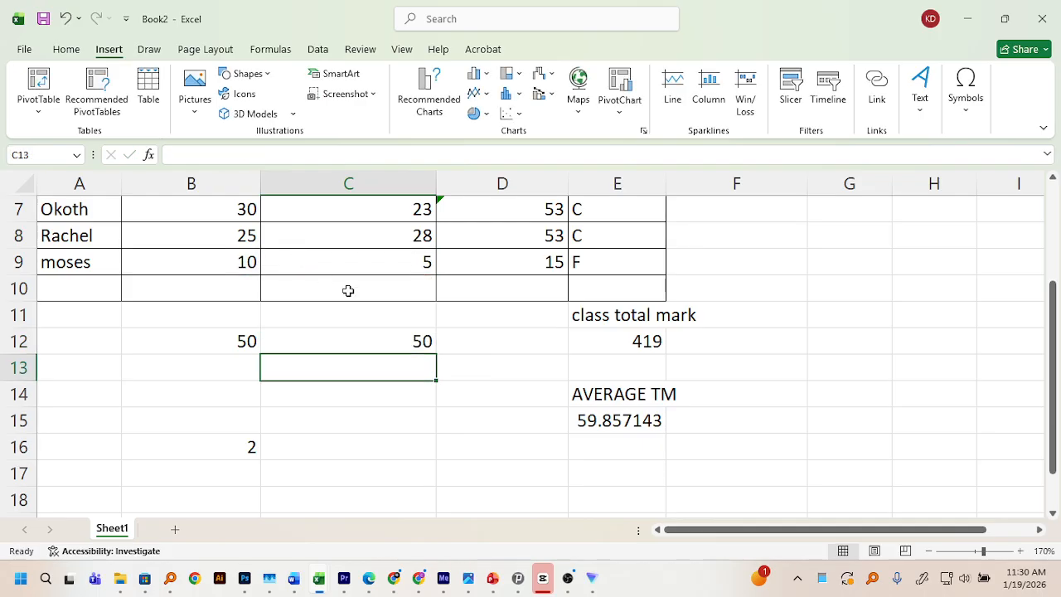
left_click(395, 343)
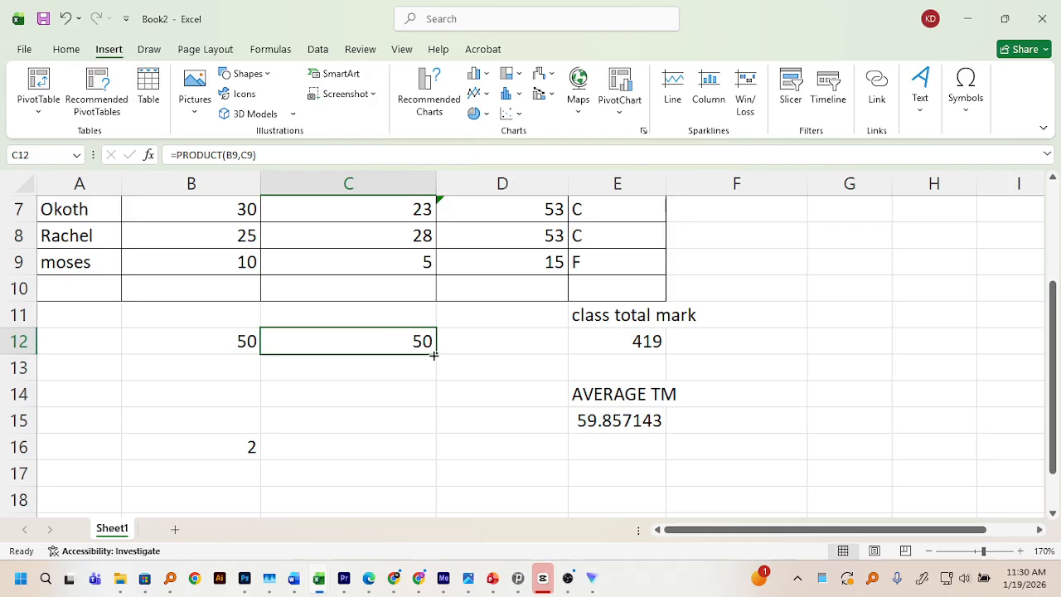
mouse_move(433, 355)
left_mouse_down()
mouse_move(433, 398)
mouse_move(425, 341)
left_mouse_up()
double_click(425, 342)
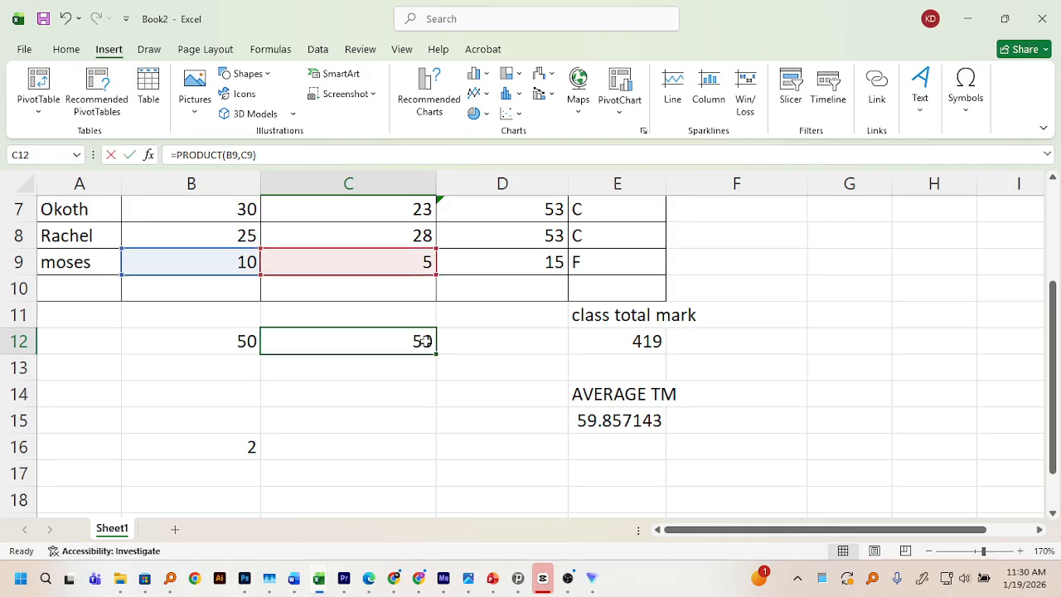
key("Return")
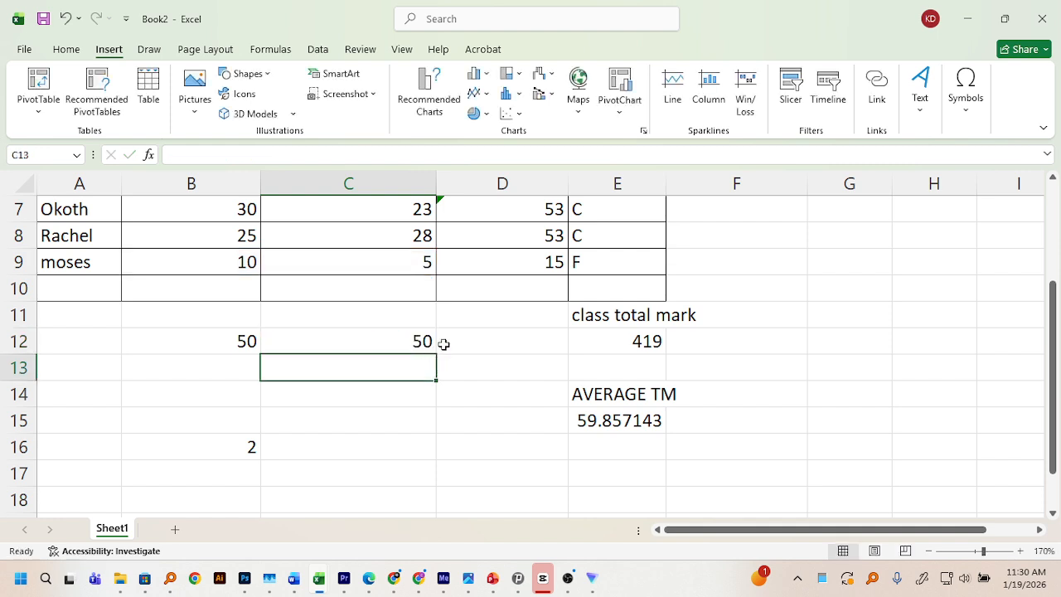
Clear the multiplication formulas from B12 and C12
left_click(247, 341)
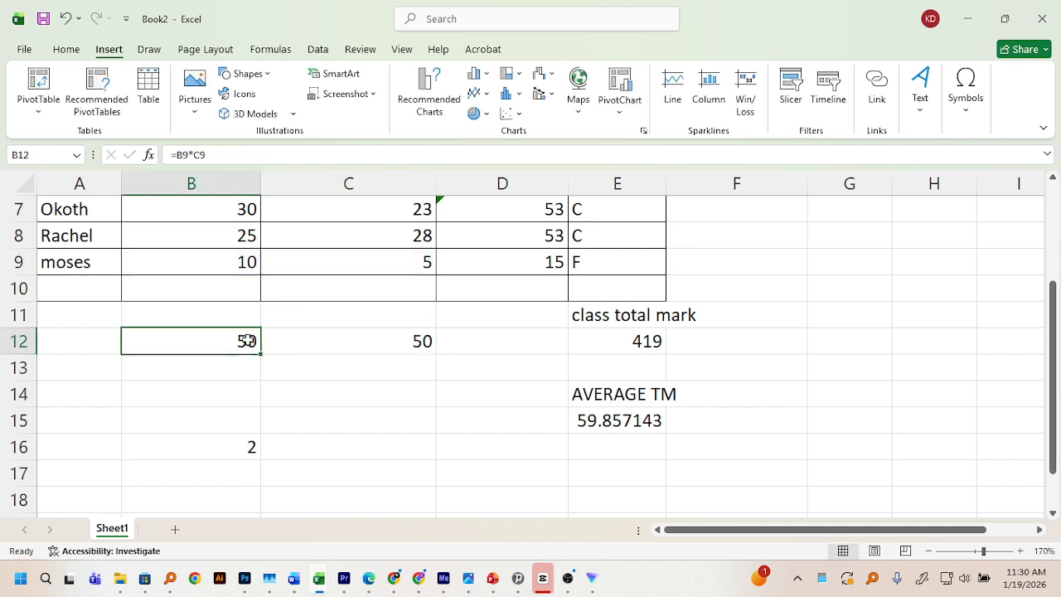
key("Delete")
left_click(305, 339)
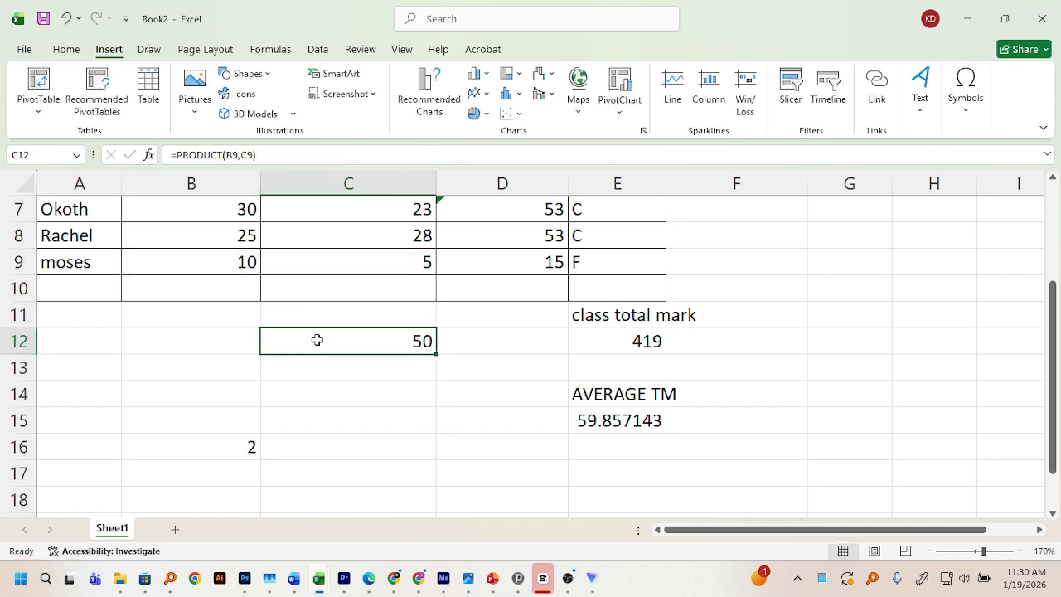
left_click_drag(317, 339, 243, 329)
double_click(384, 340)
key("BackSpace")
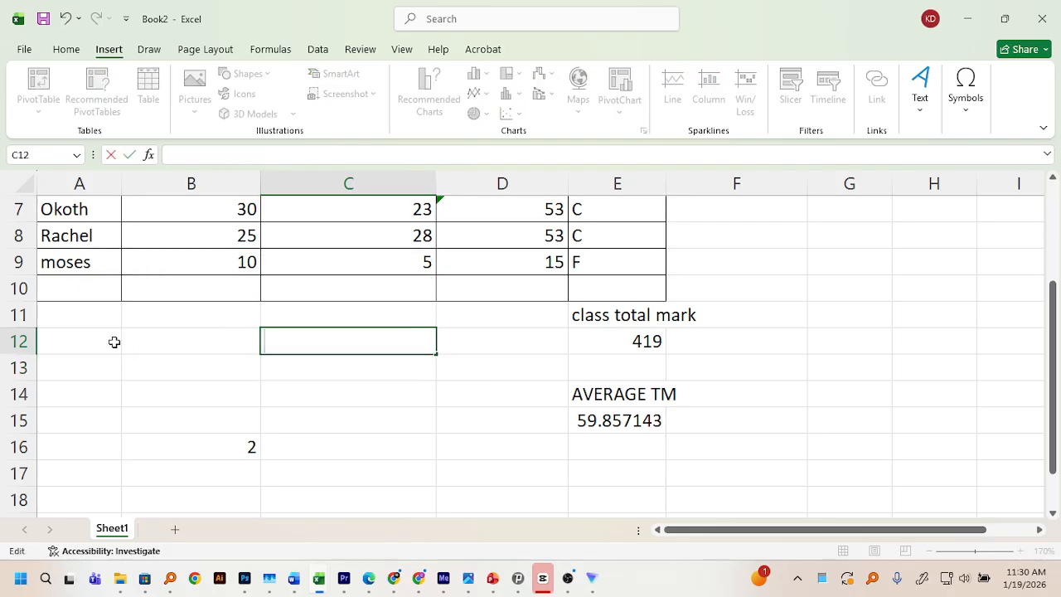
Enter the numbers 1, 2 and 3 down column B in cells B12 to B14
left_click(111, 338)
double_click(147, 338)
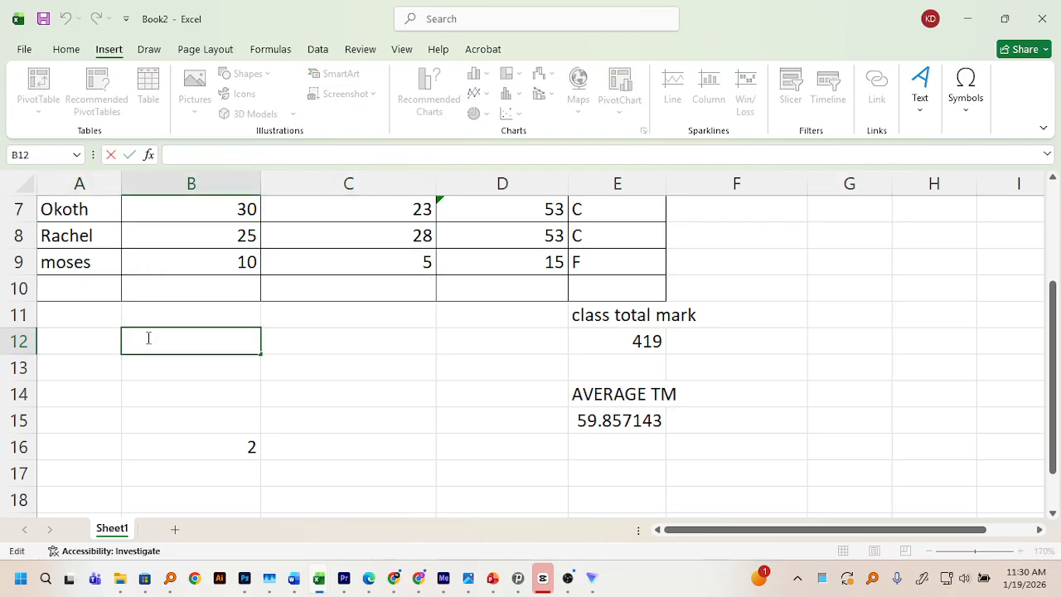
type("1")
left_click(204, 371)
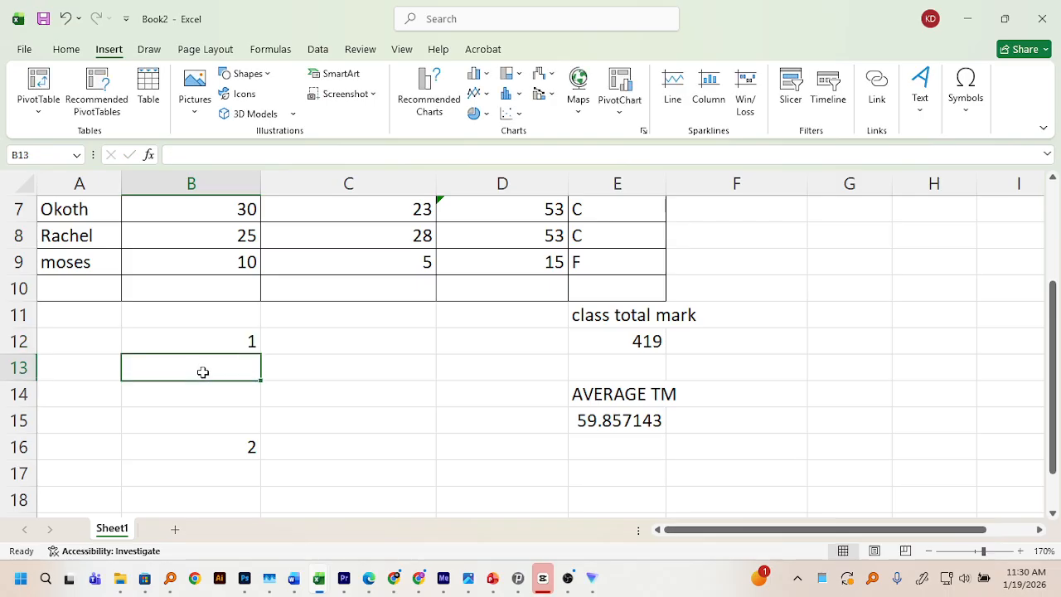
double_click(203, 372)
type("2")
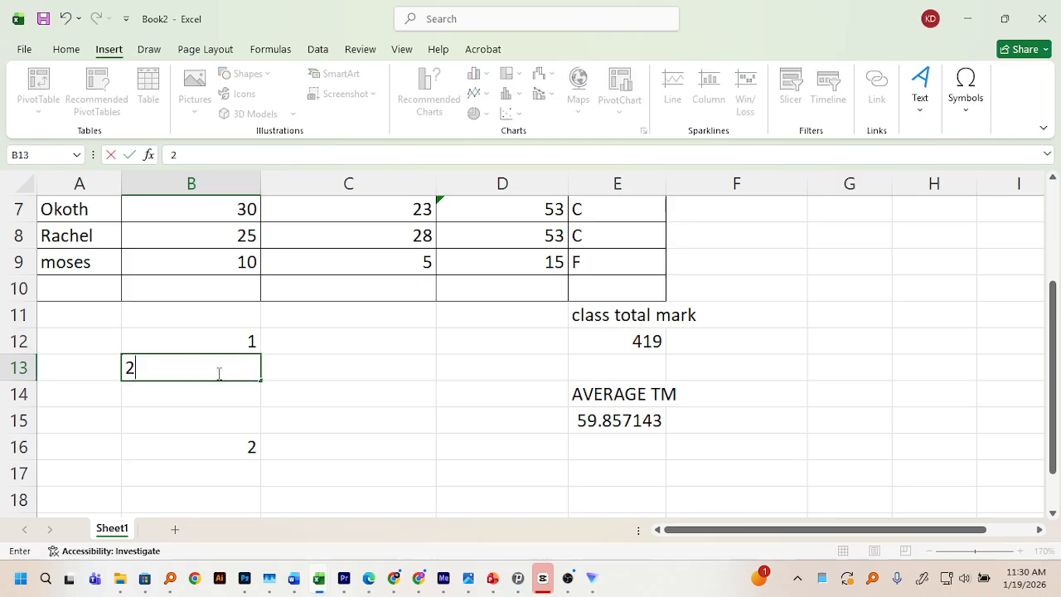
left_click(277, 343)
left_click(250, 396)
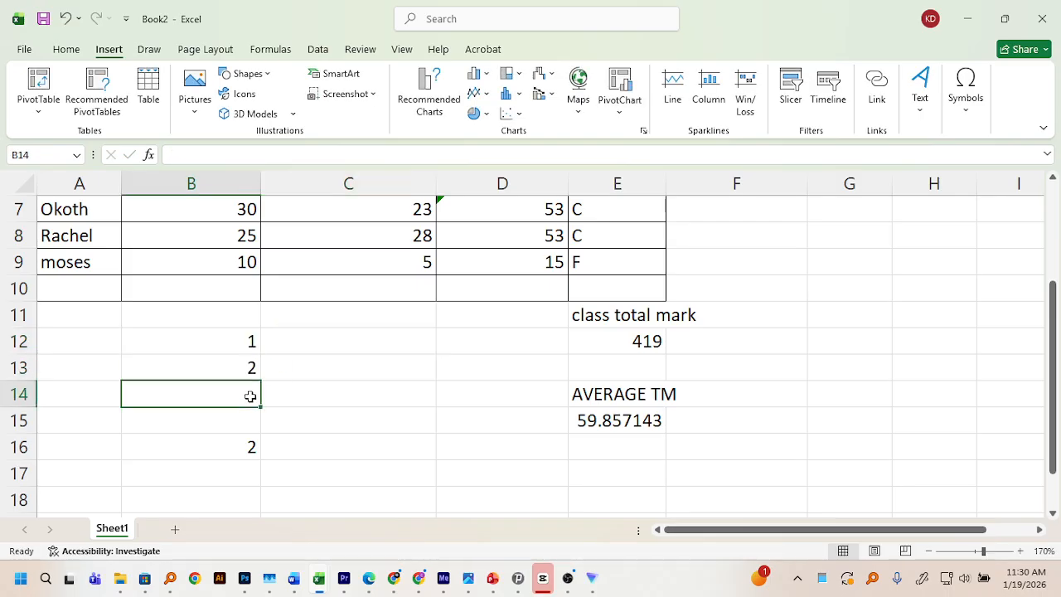
double_click(250, 396)
type("3")
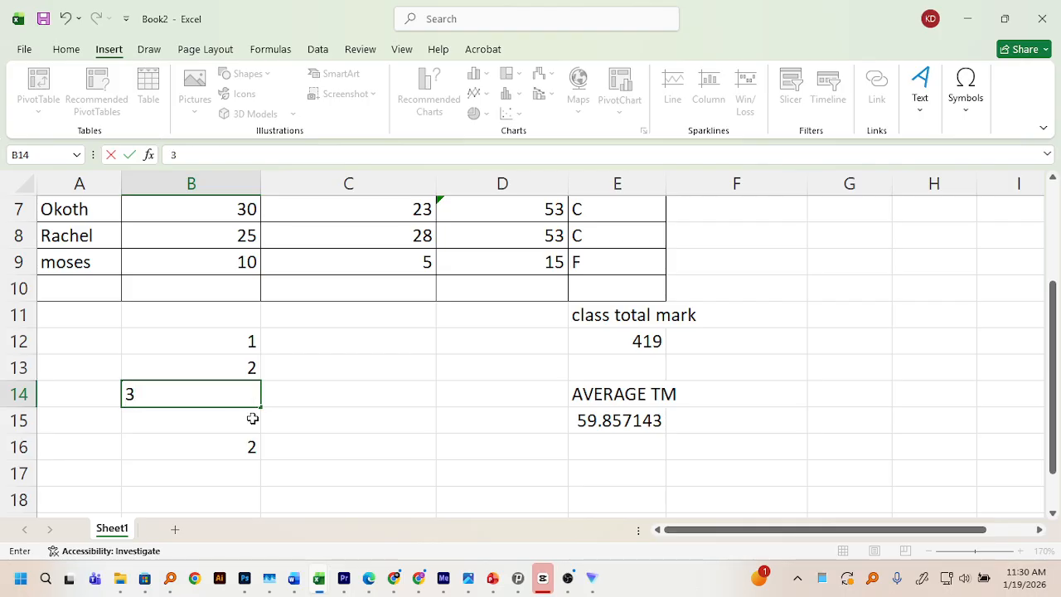
double_click(245, 423)
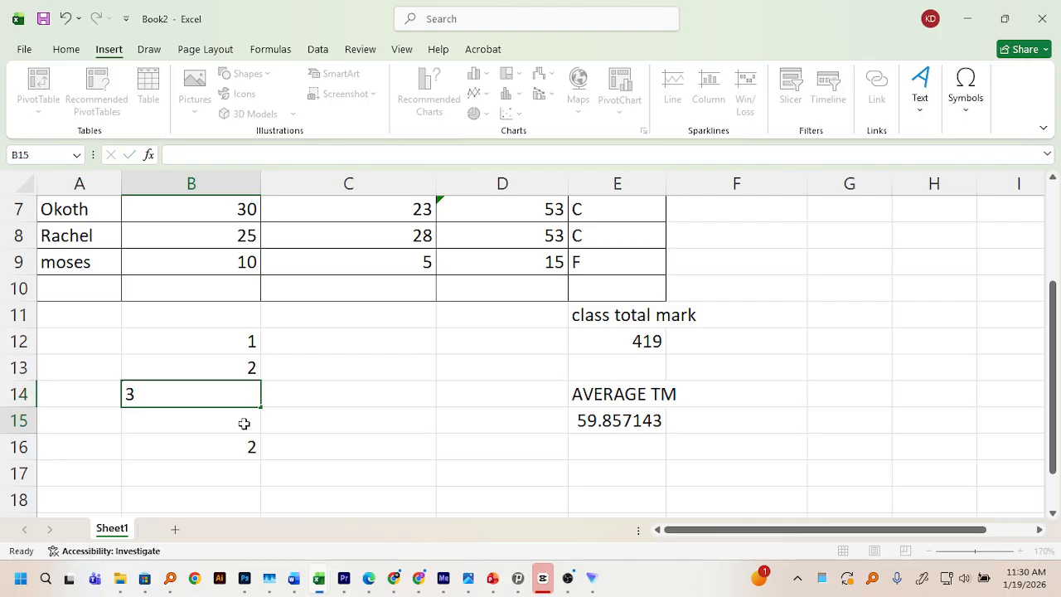
Enter the number 1 in C12, beside the first number of column B
double_click(286, 343)
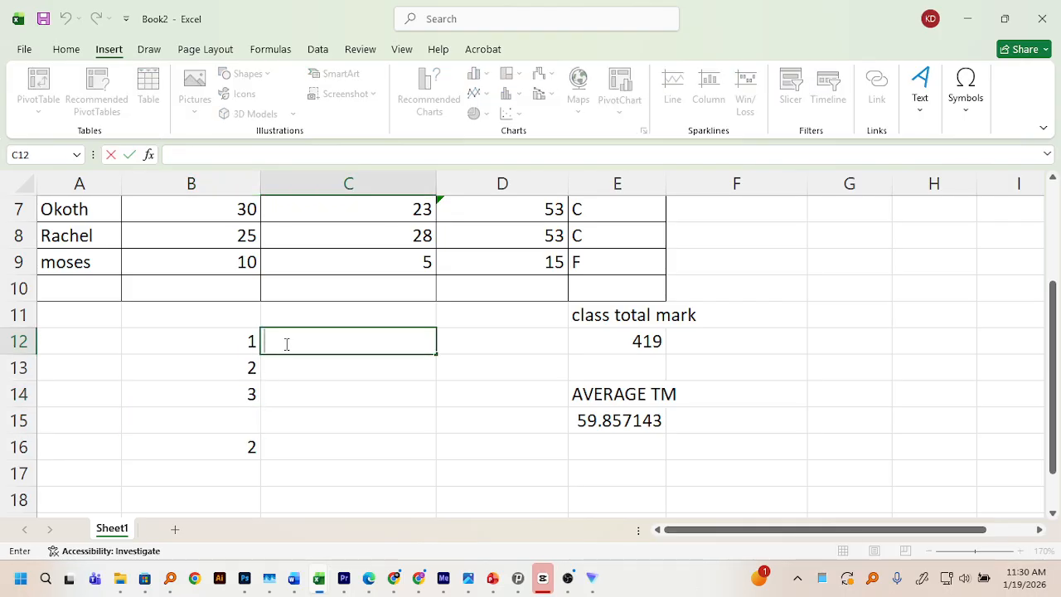
type("1")
left_click(309, 361)
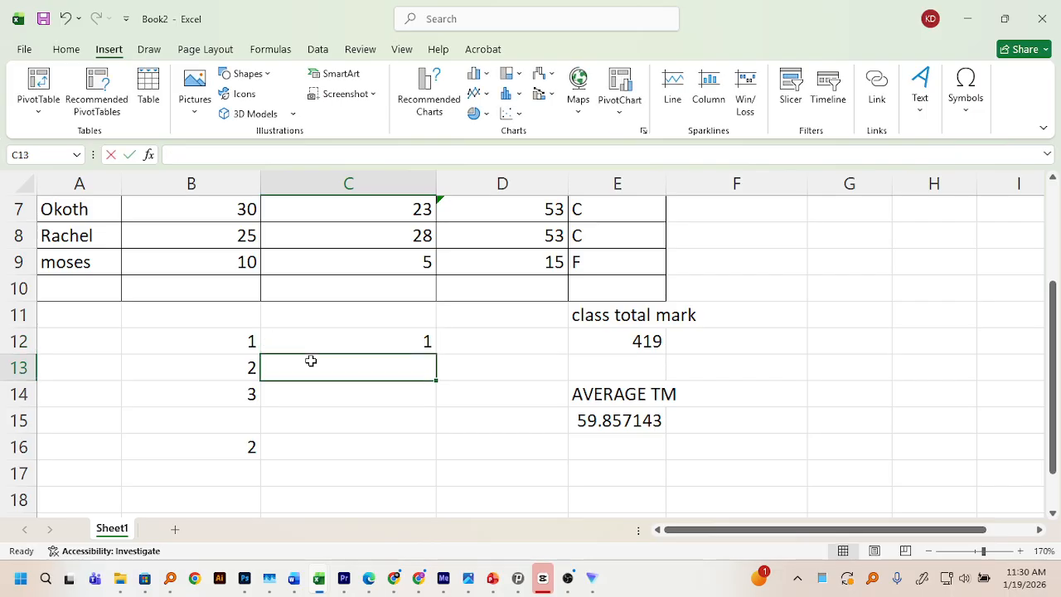
double_click(311, 360)
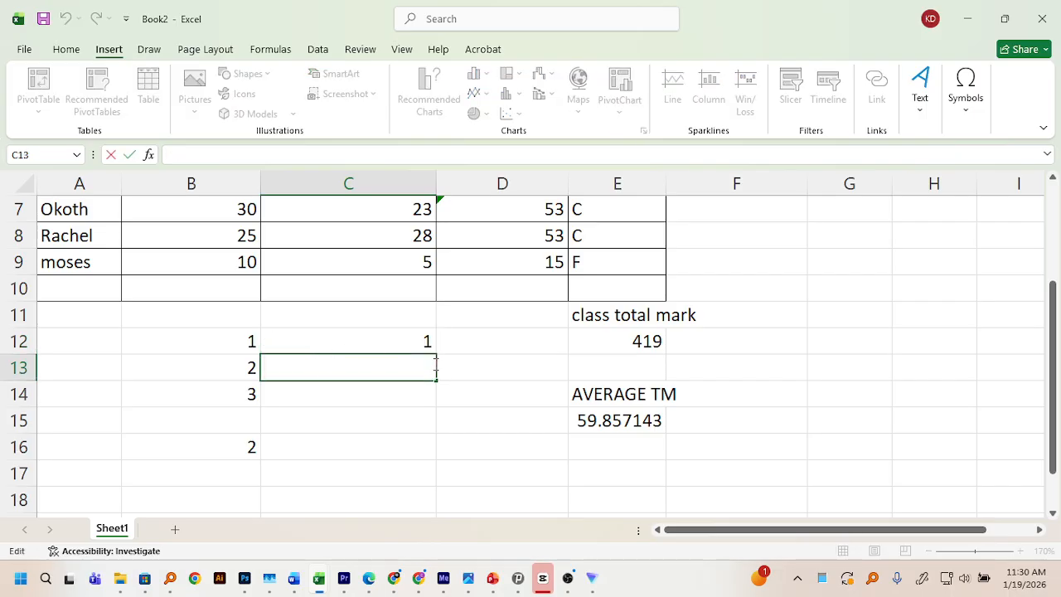
Multiply B12 and C12 in D12 with the function =PRODUCT(B12,C12) and fill the formula down to D16
double_click(471, 342)
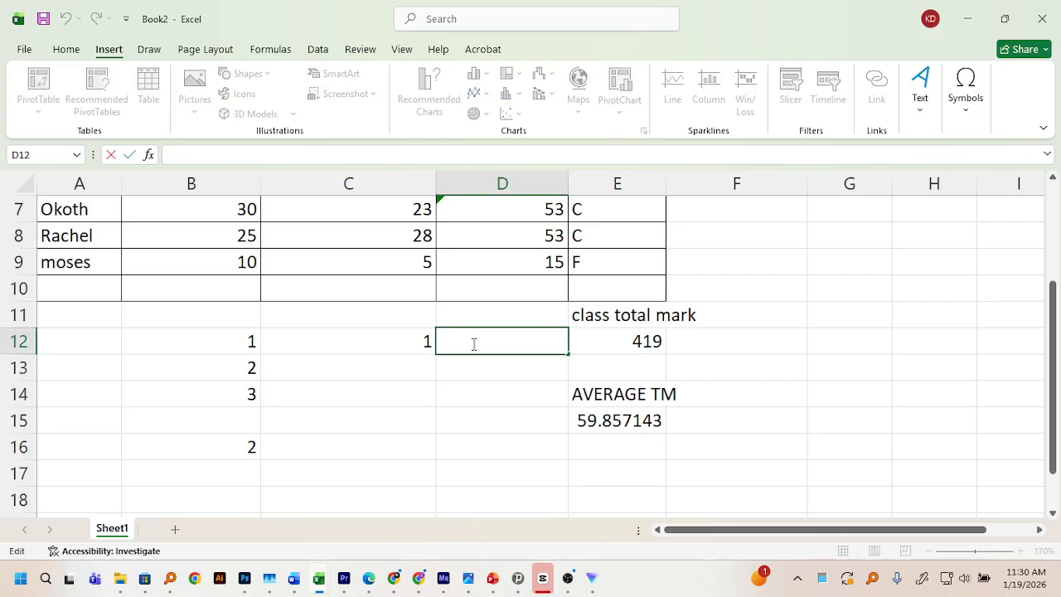
type("=P")
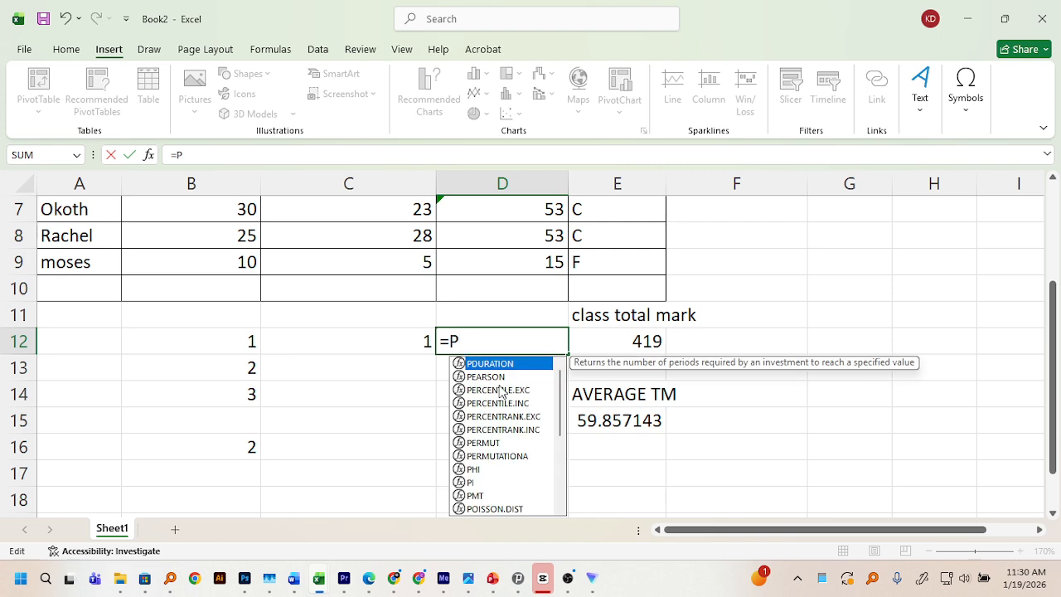
type("RO")
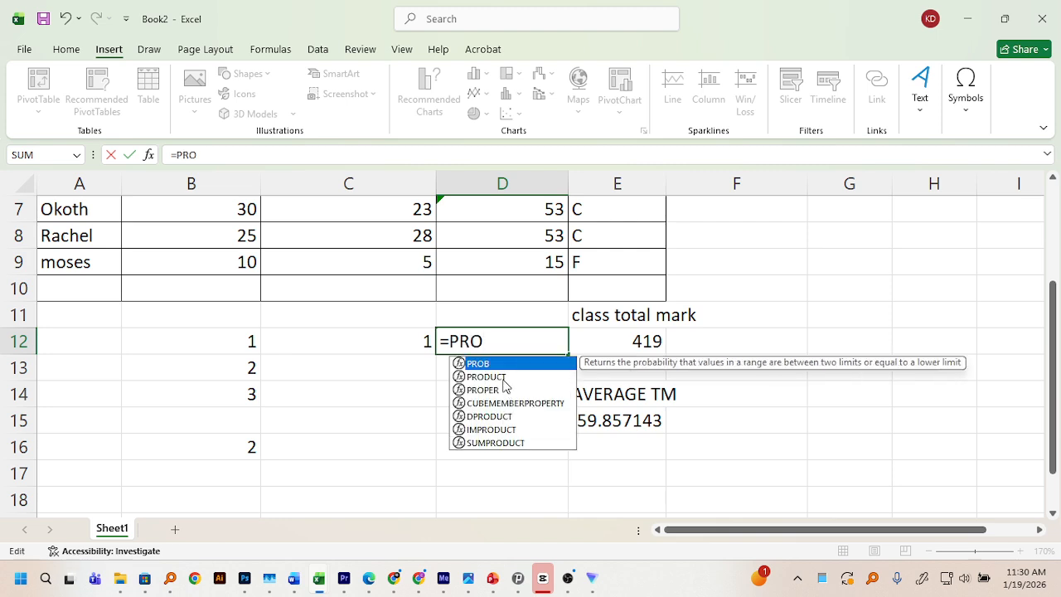
left_click(503, 380)
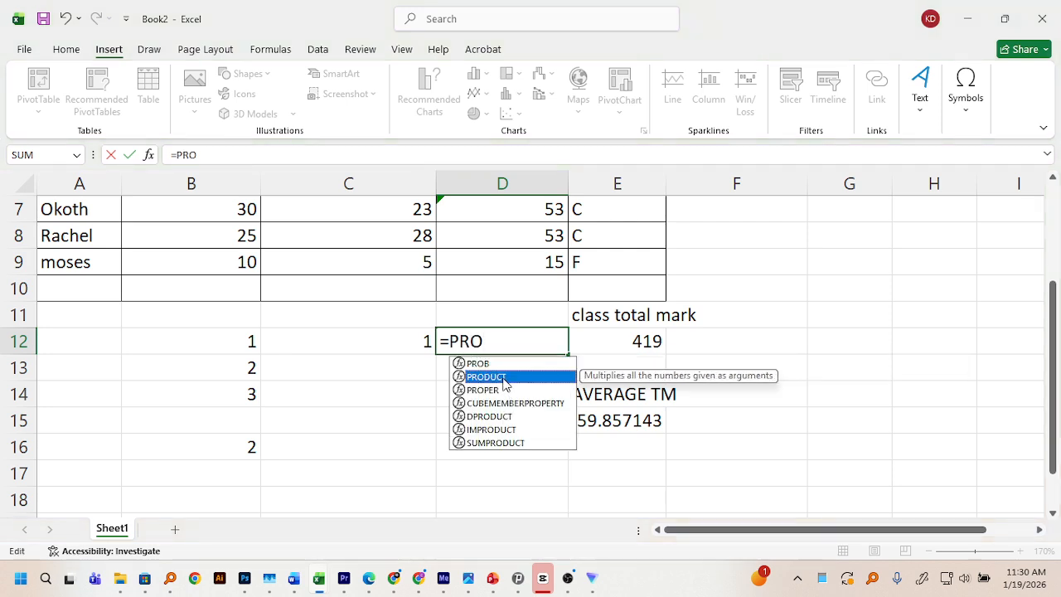
double_click(504, 378)
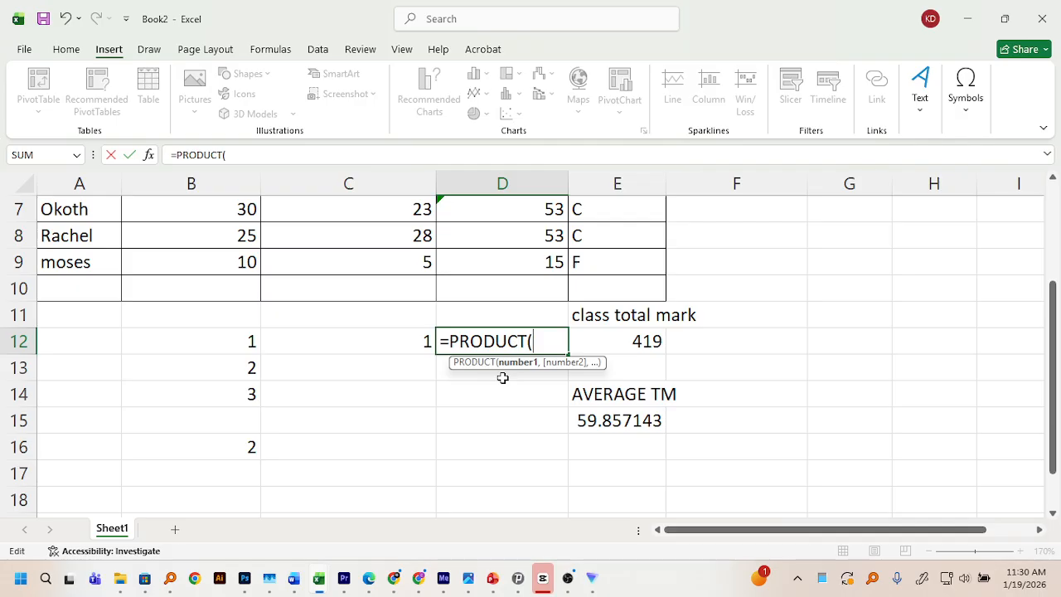
left_click(254, 341)
type(",")
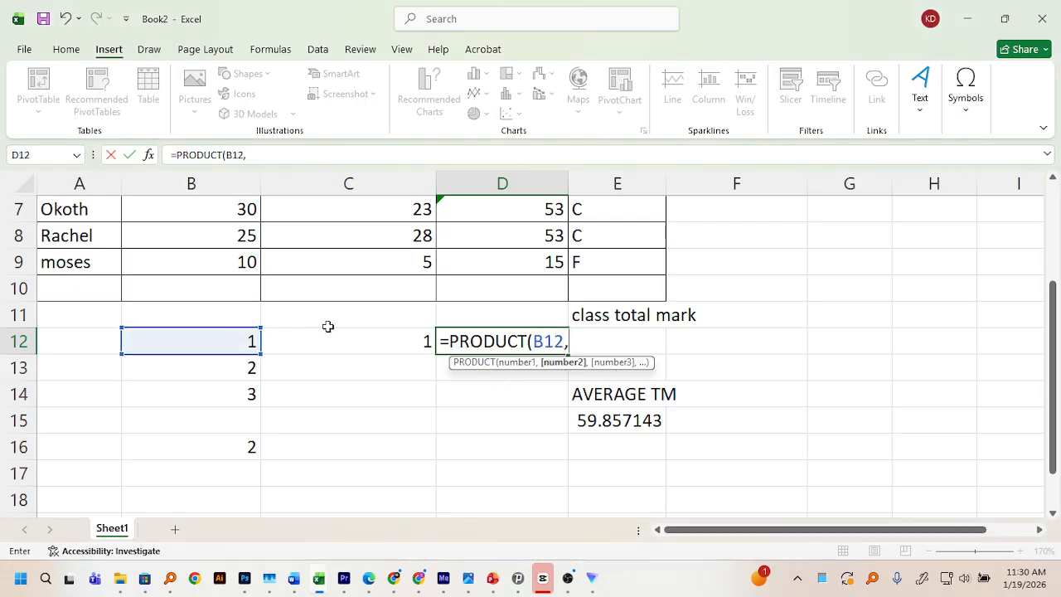
left_click(329, 333)
key("Return")
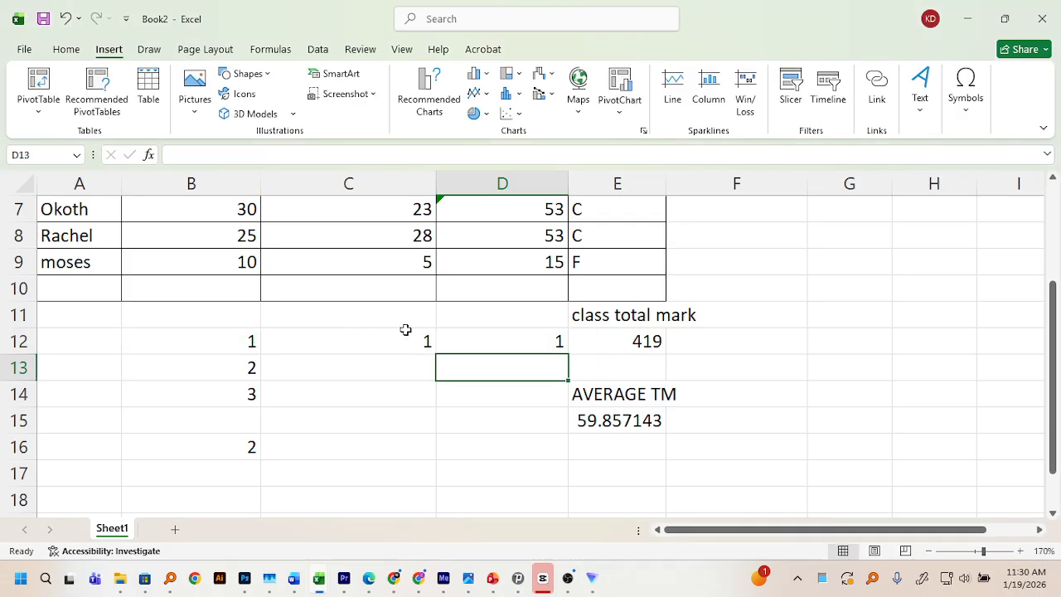
left_click(514, 350)
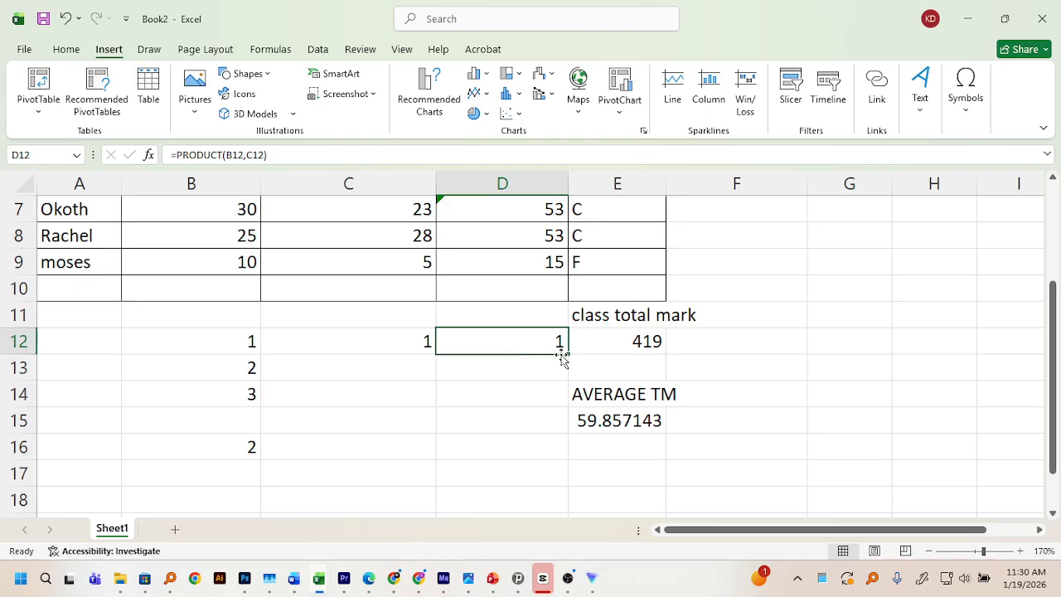
left_click_drag(567, 355, 561, 458)
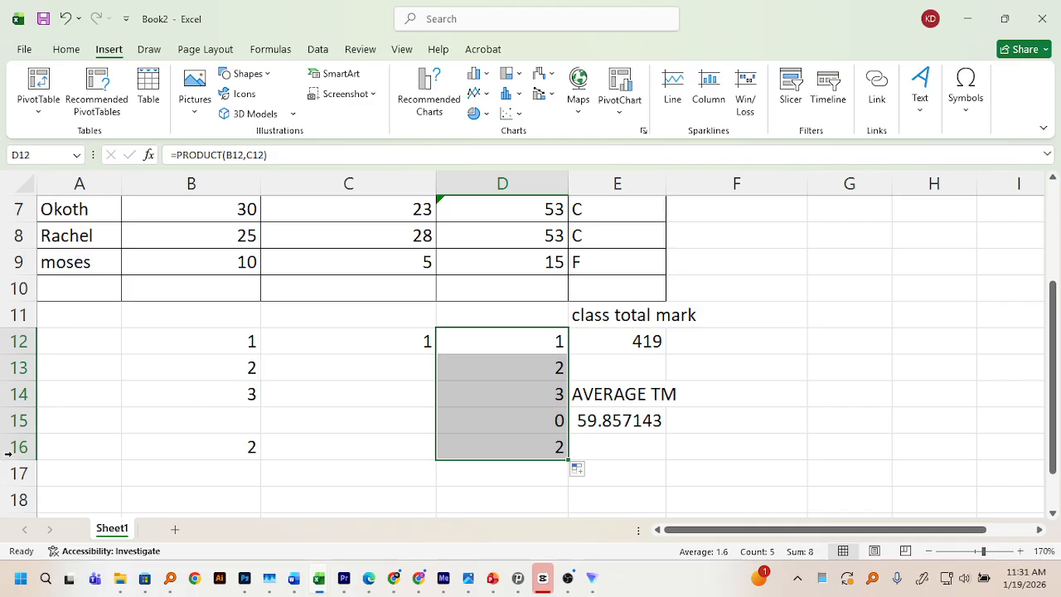
Undo the fill-down of the product formula and its entry in D12
scroll(469, 320, "up", 2)
scroll(473, 317, "down", 1)
scroll(473, 317, "up", 2)
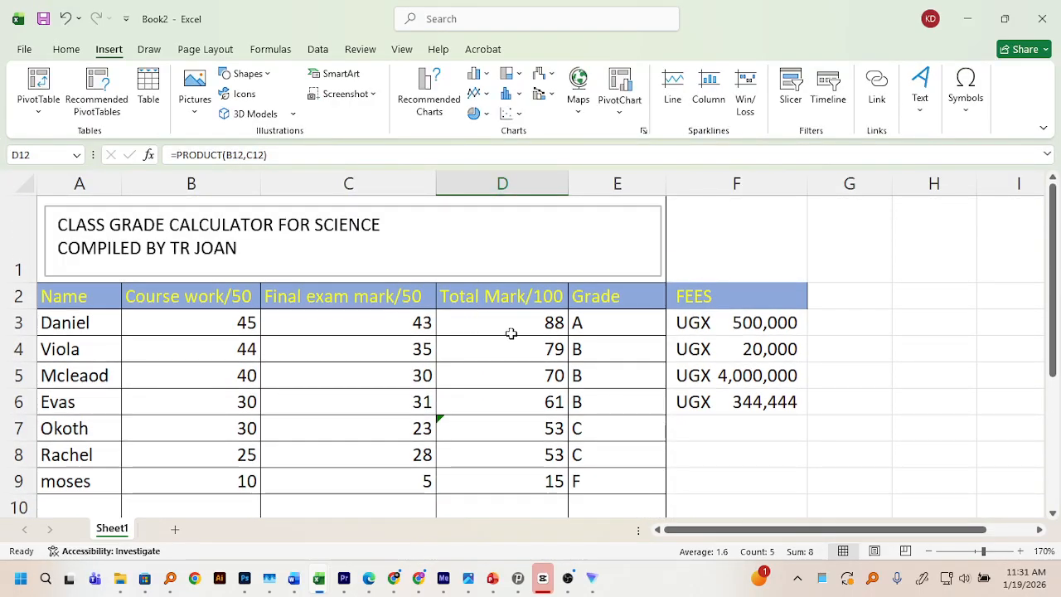
left_click(326, 331)
left_click_drag(85, 322, 596, 332)
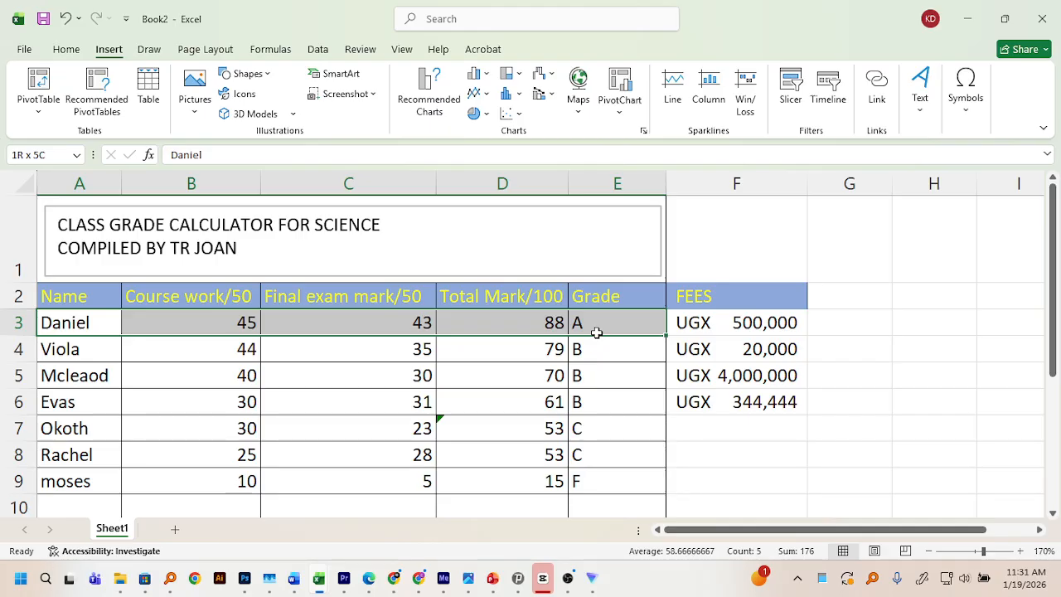
left_click_drag(596, 332, 597, 333)
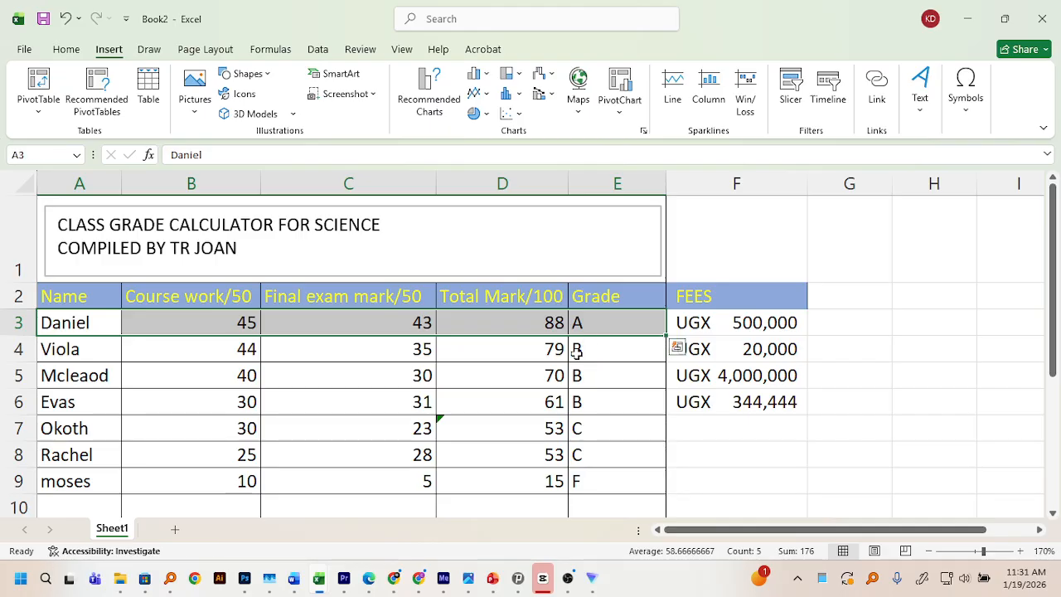
key("ctrl+z")
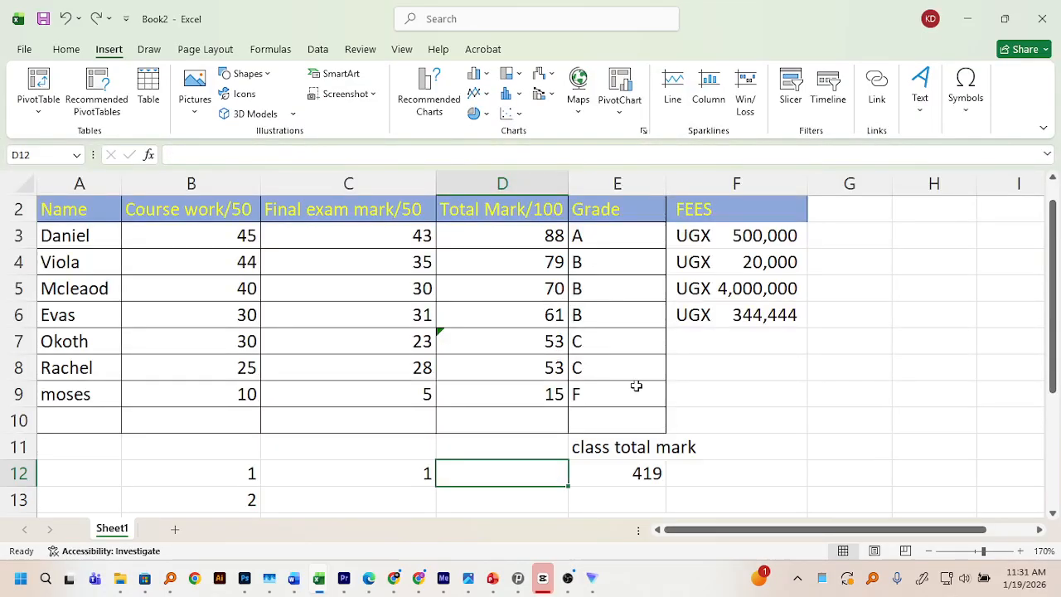
Remove all cell borders from the title, marks table and FEES column in A1:F10
left_click_drag(704, 417, 16, 158)
left_click(68, 49)
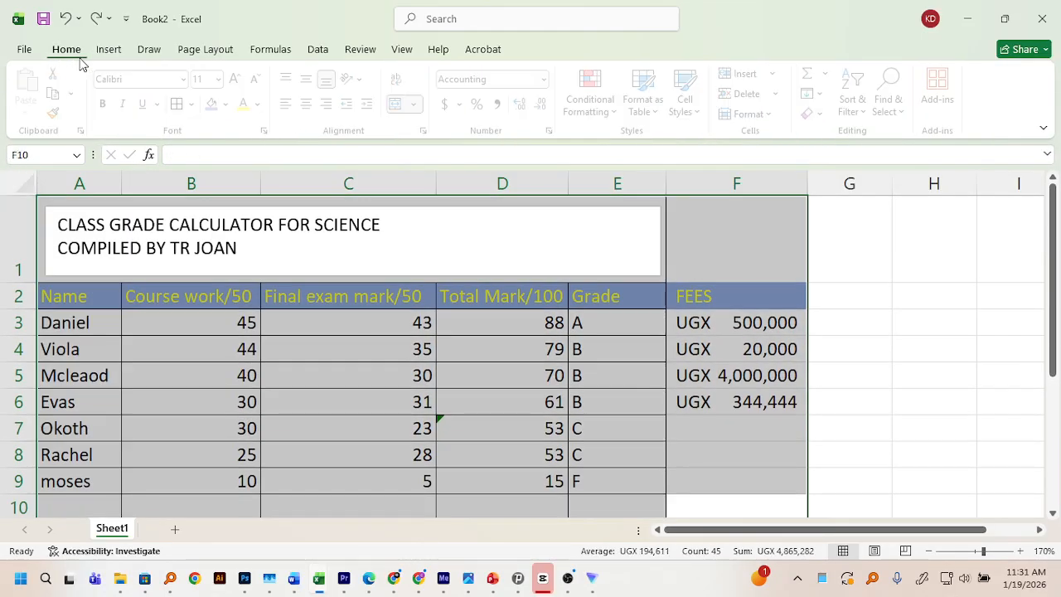
left_click(197, 104)
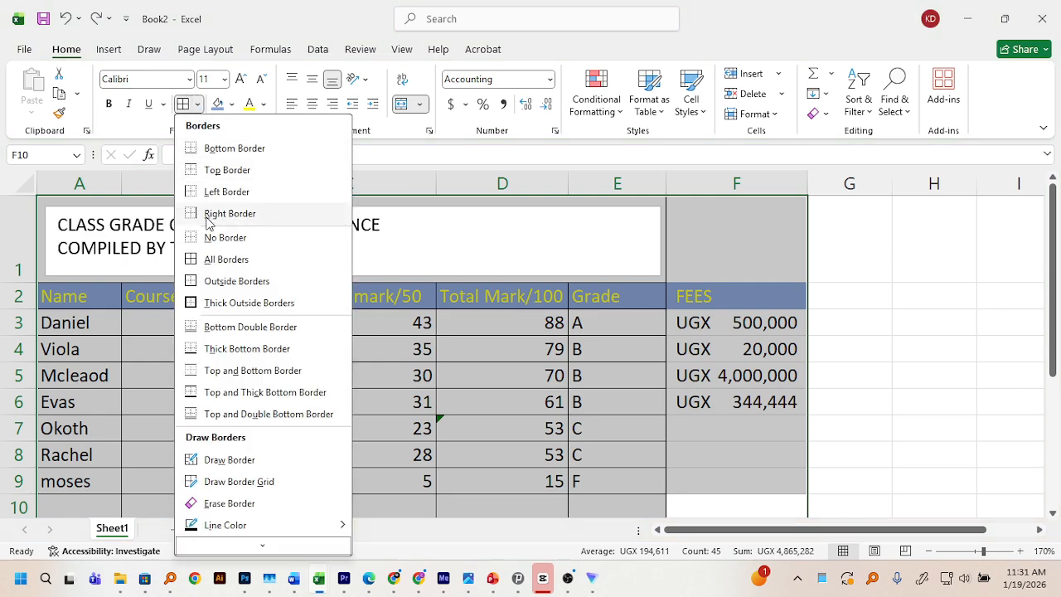
left_click(209, 237)
scroll(209, 236, "down", 1)
scroll(208, 230, "up", 1)
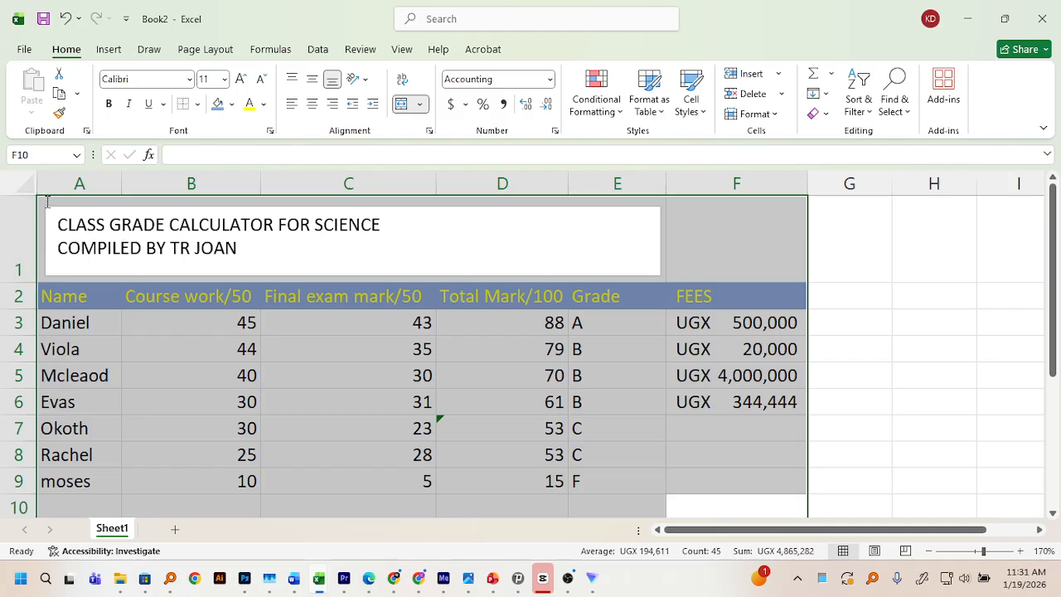
left_click(41, 201)
Apply All Borders to the range A1:G10, covering the marks table, the FEES column and the adjacent empty column
scroll(730, 464, "down", 3)
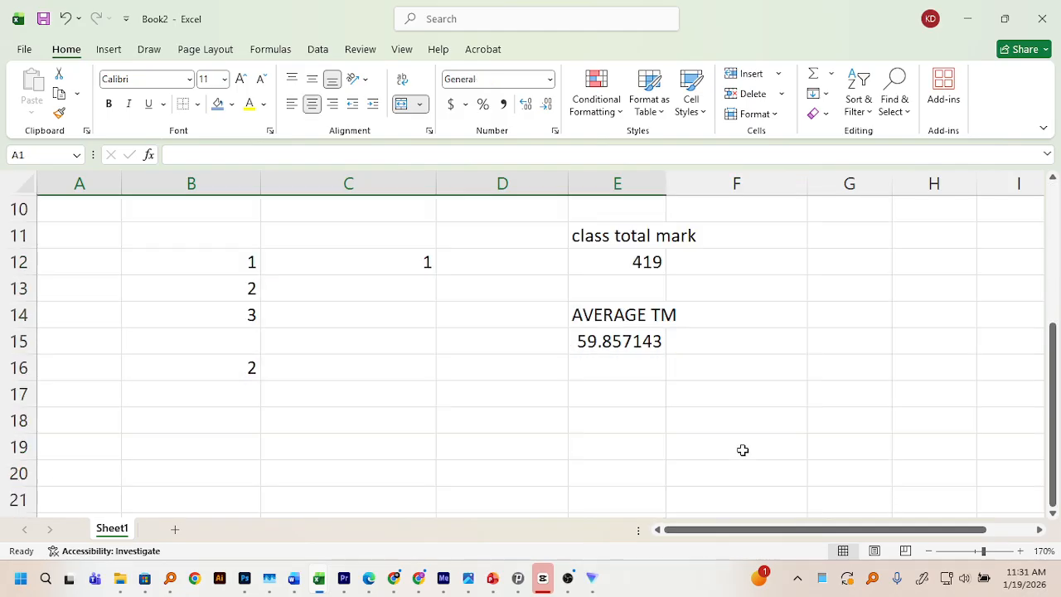
scroll(771, 414, "up", 3)
scroll(784, 420, "down", 2)
scroll(820, 445, "up", 1)
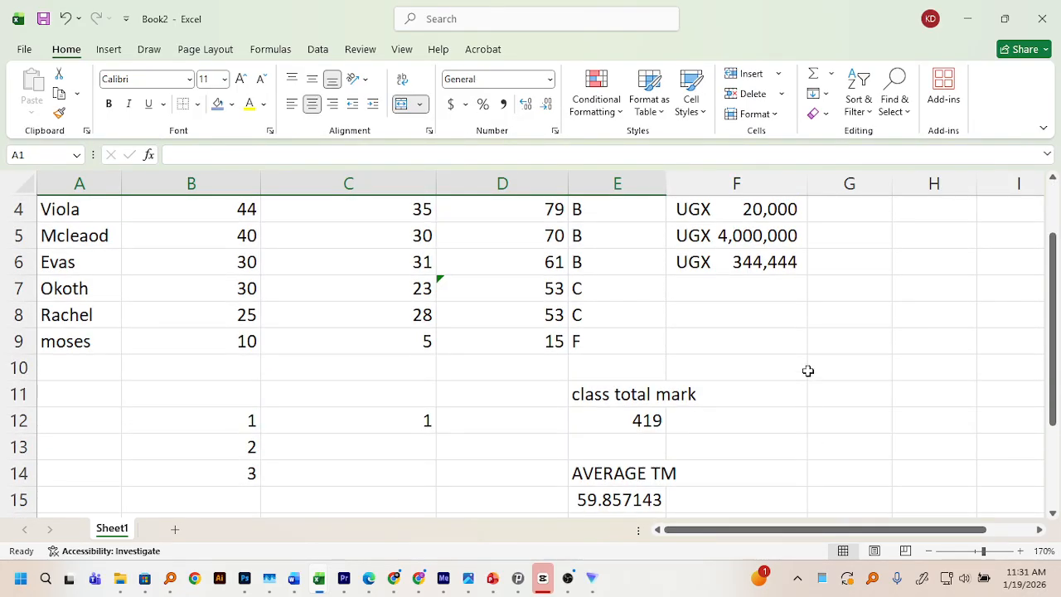
left_click_drag(809, 372, 21, 248)
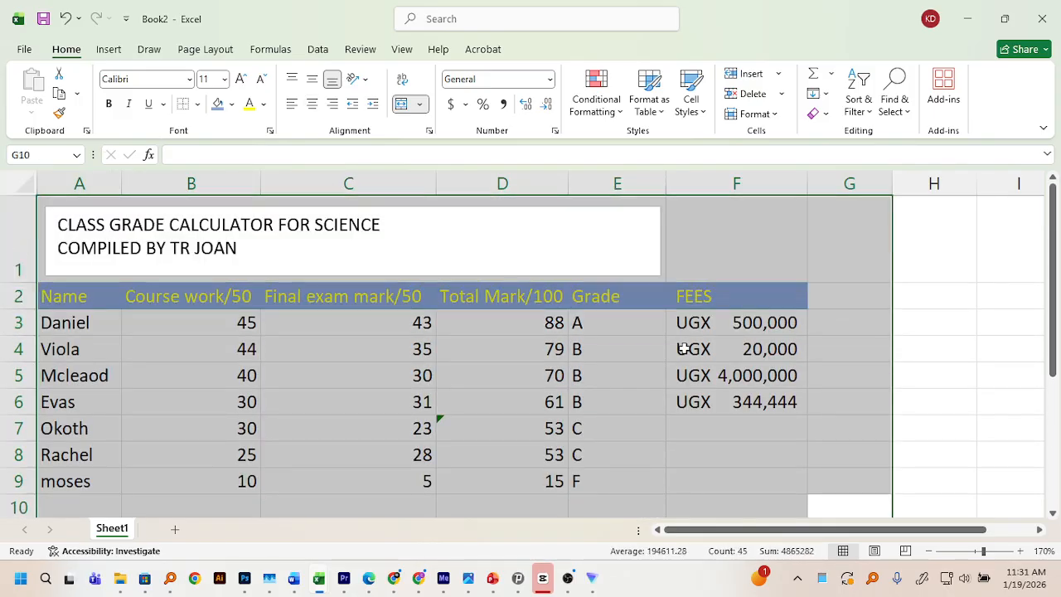
scroll(690, 349, "down", 1)
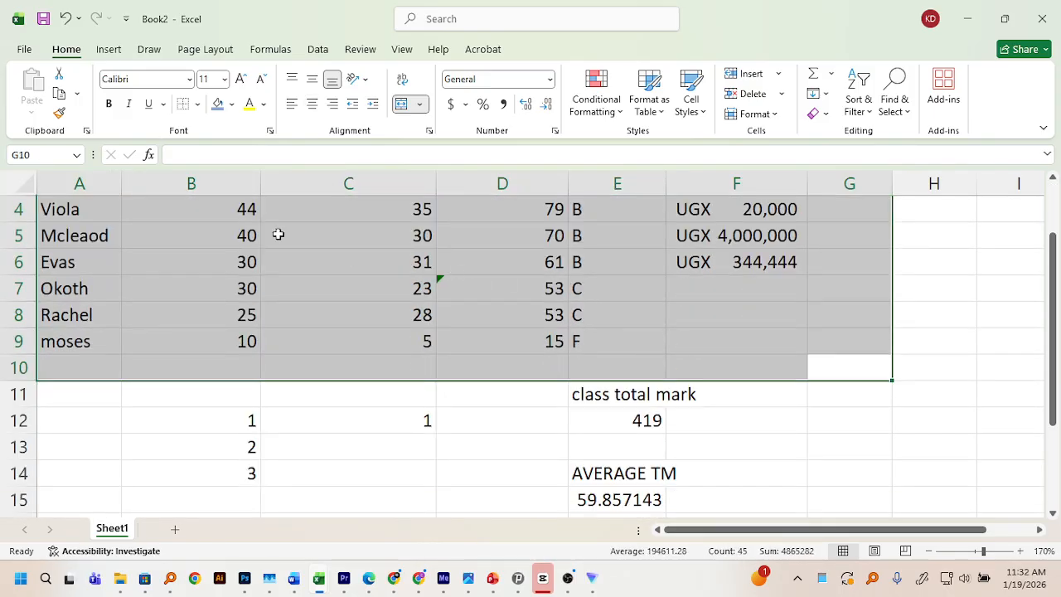
left_click(197, 105)
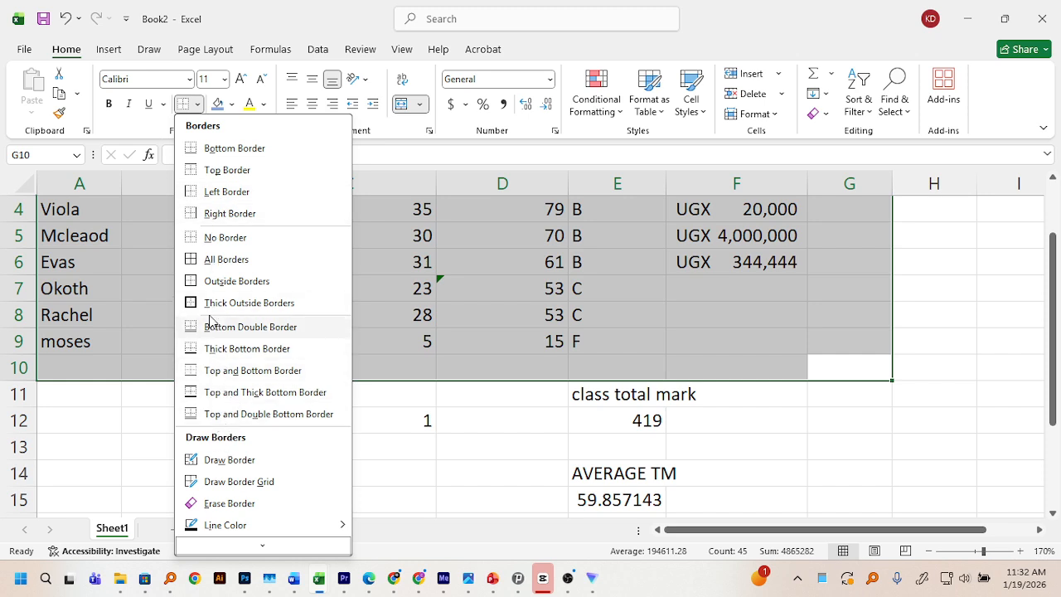
left_click(220, 260)
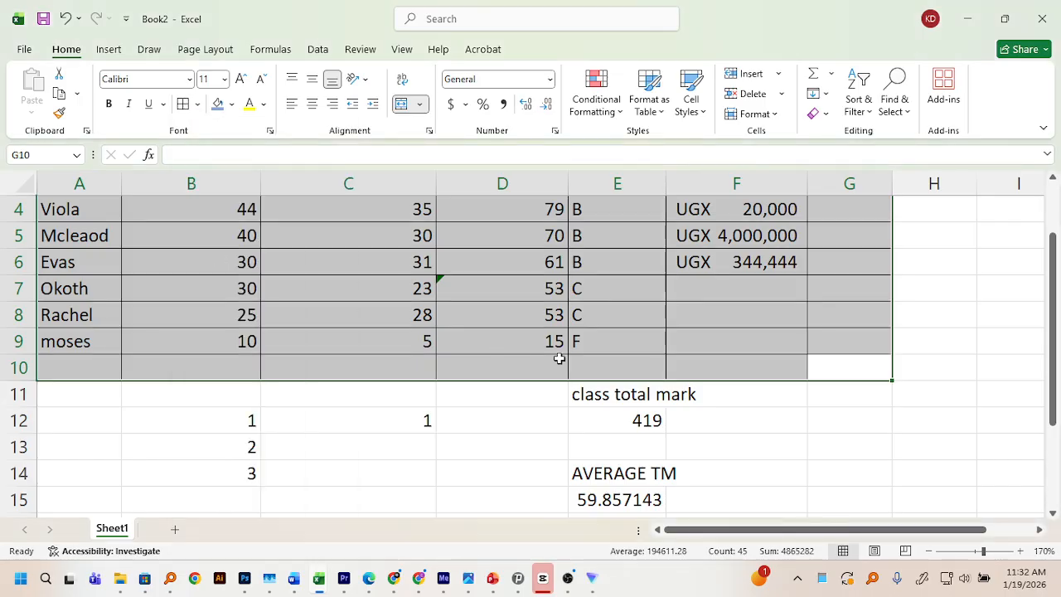
scroll(559, 353, "up", 1)
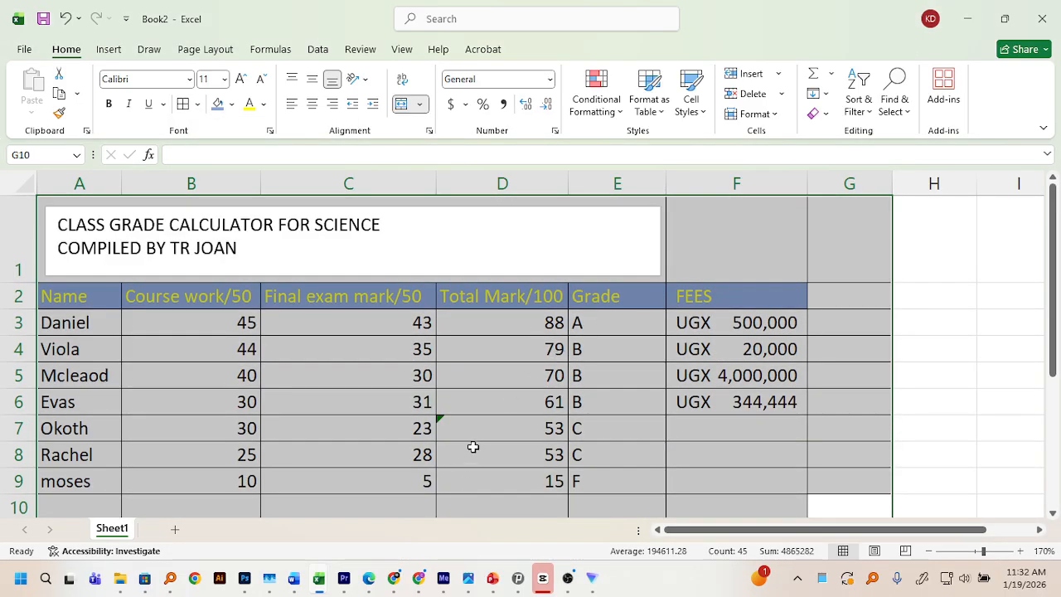
left_click(471, 447)
left_click(473, 406)
left_click(473, 380)
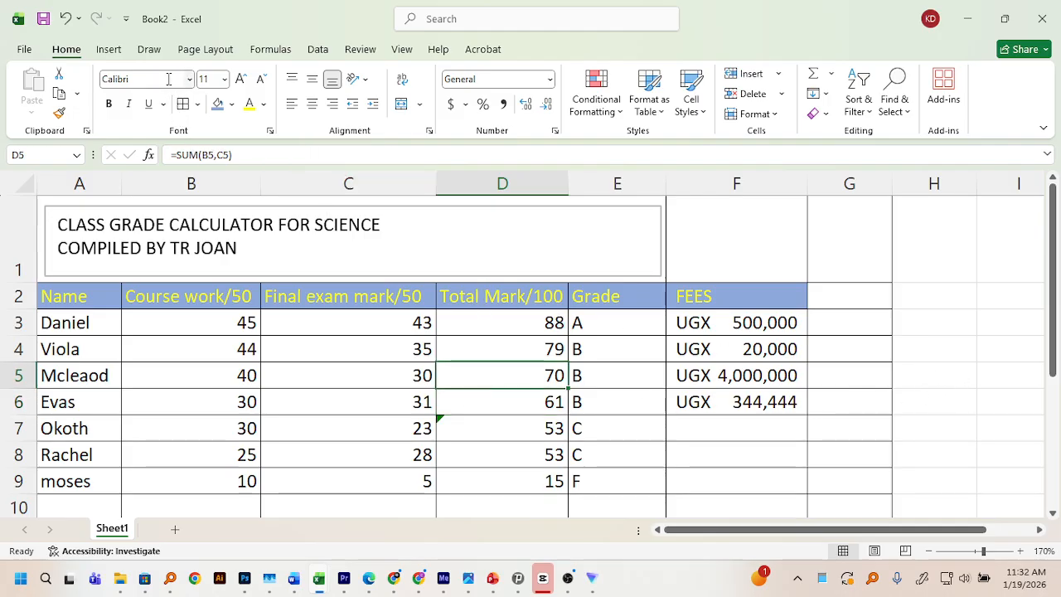
left_click(110, 52)
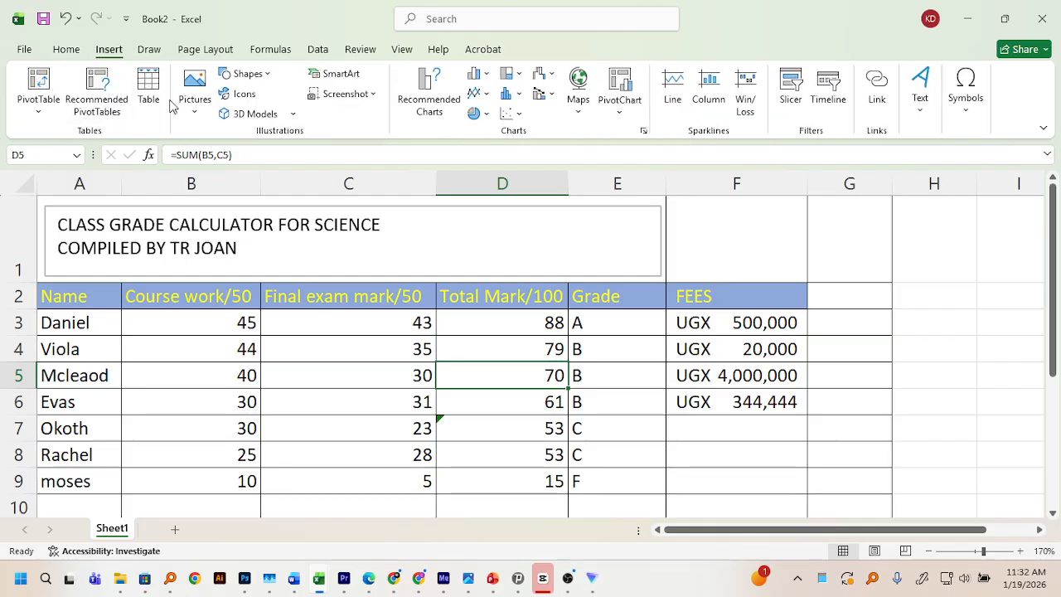
left_click(335, 74)
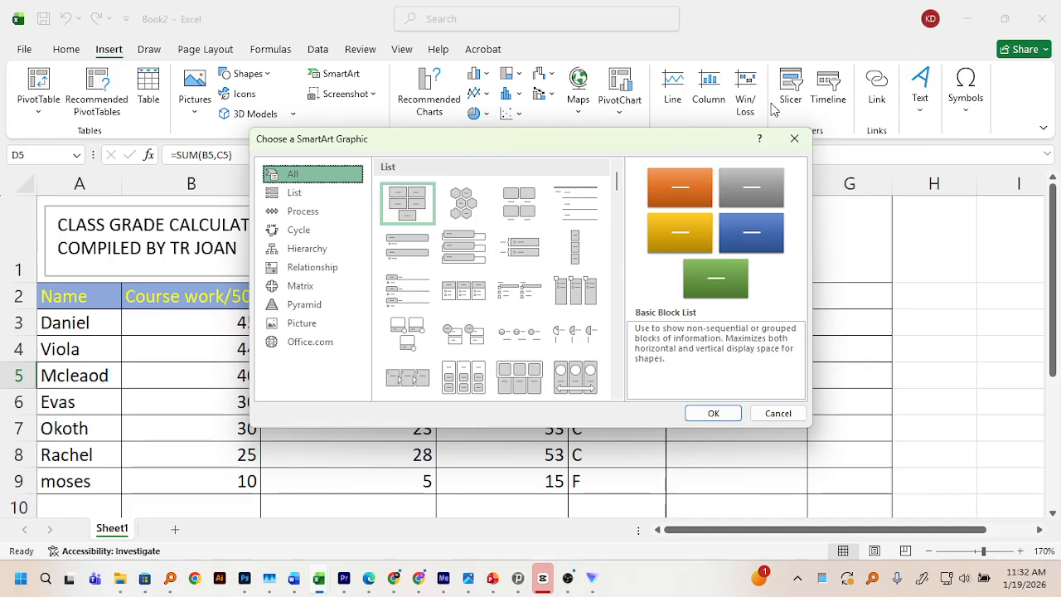
left_click(795, 139)
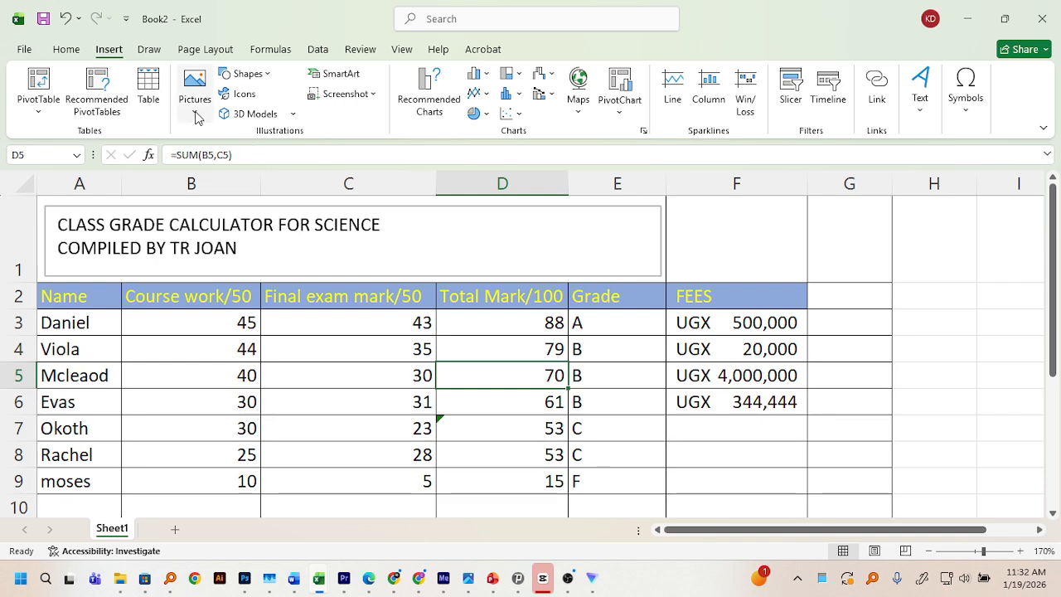
left_click(198, 52)
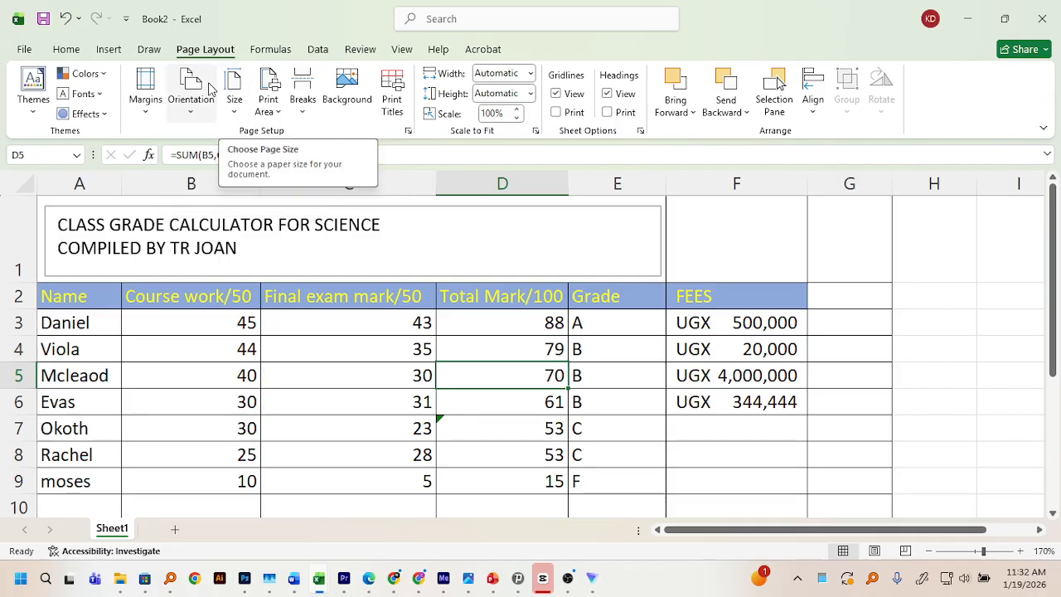
left_click(150, 52)
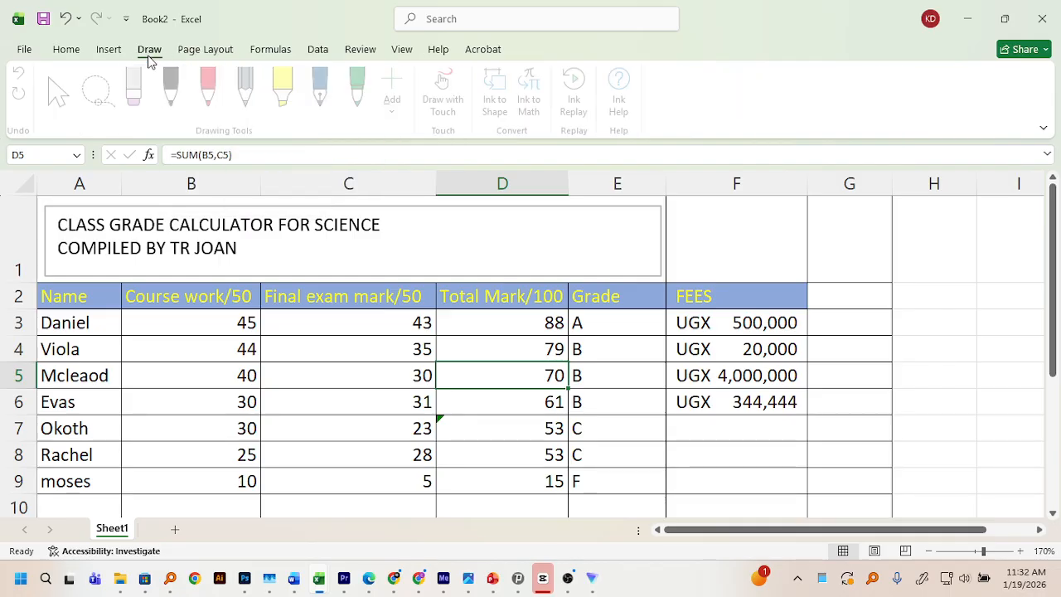
left_click(111, 52)
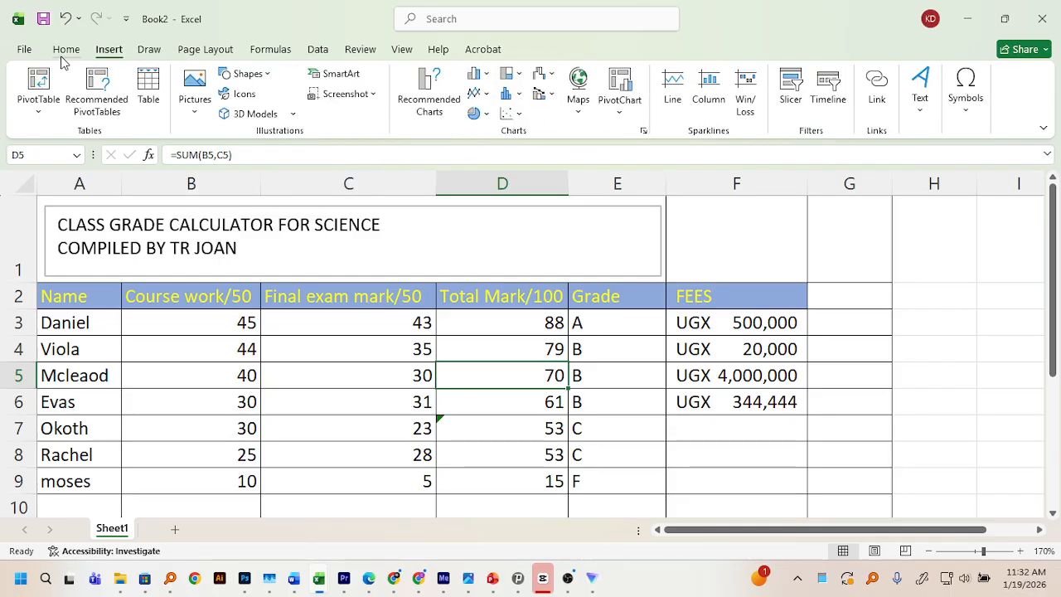
left_click(63, 53)
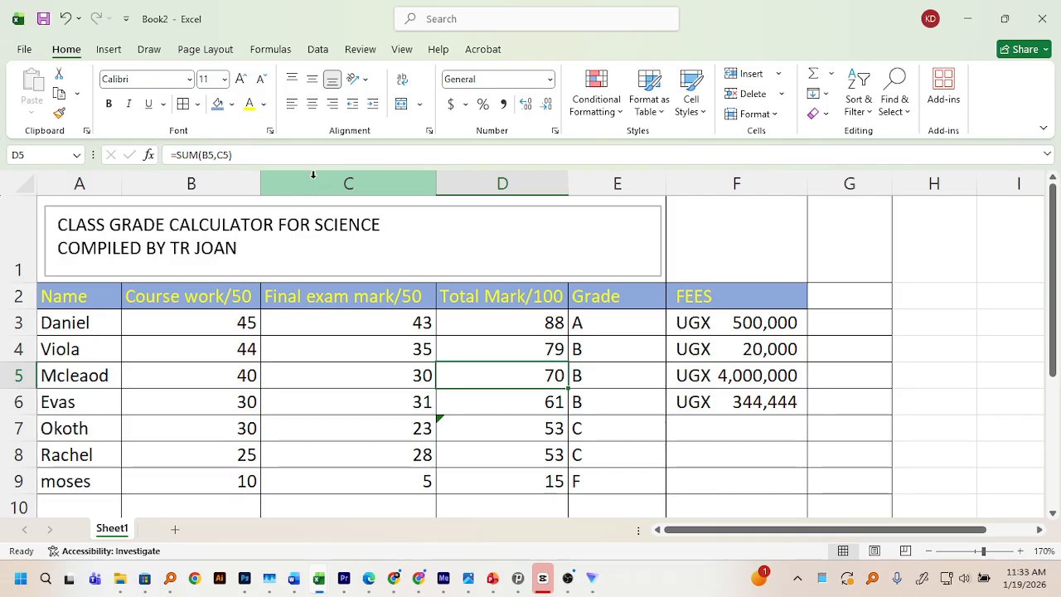
scroll(248, 277, "down", 2)
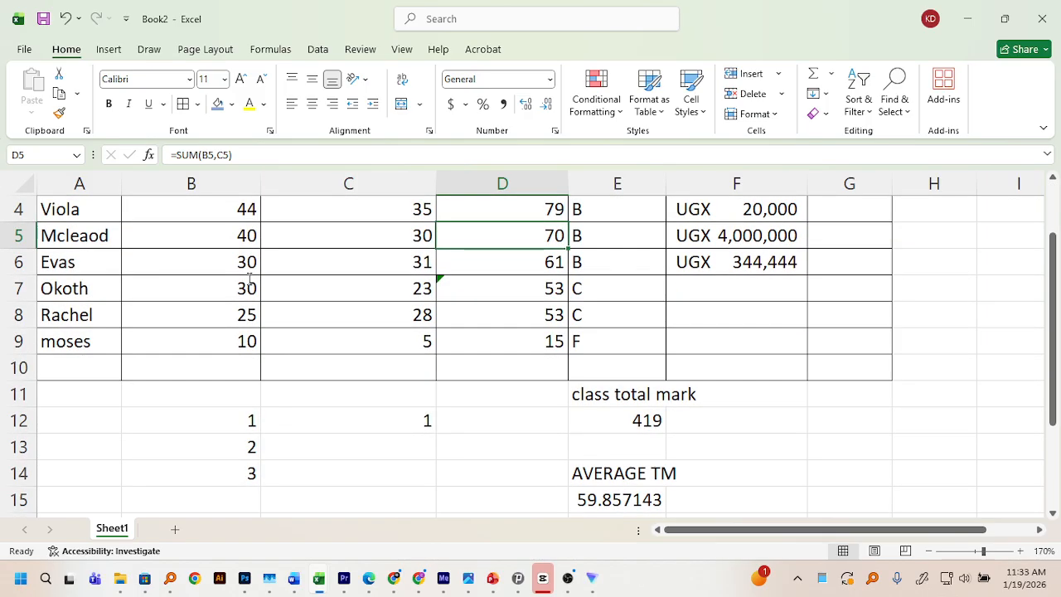
scroll(248, 278, "up", 2)
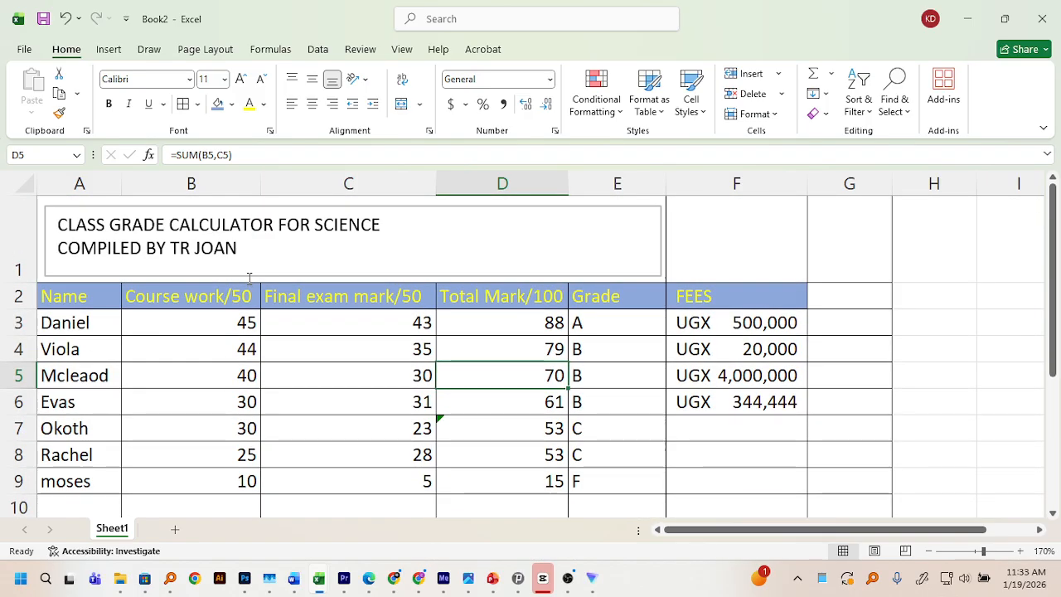
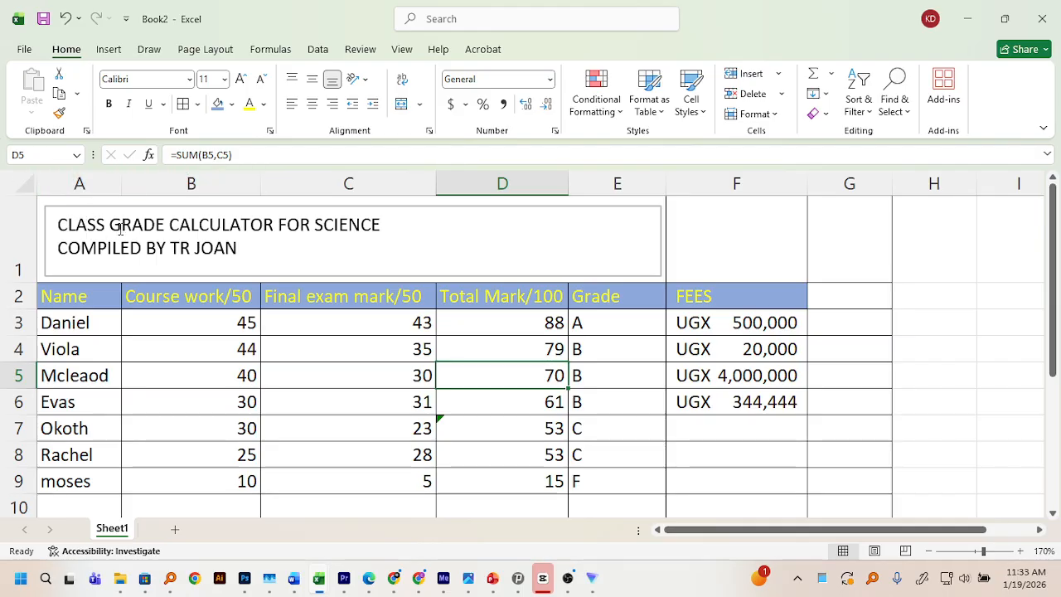
Try centre, right and left alignment on the two title lines in the text box, finishing with both lines centred
left_click(254, 249)
left_click_drag(248, 248, 77, 217)
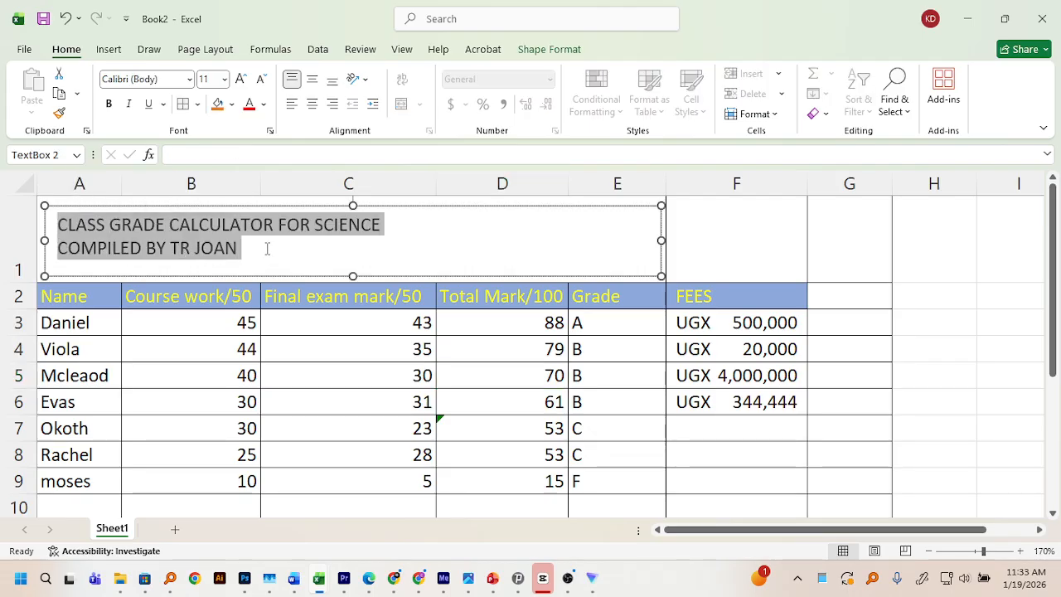
left_click_drag(267, 249, 63, 218)
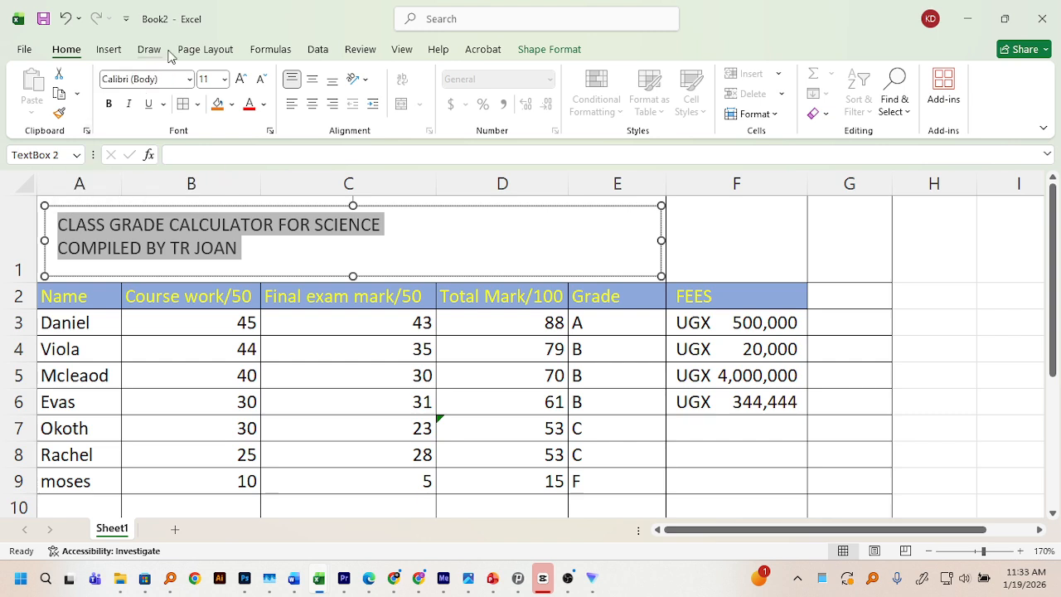
left_click(309, 109)
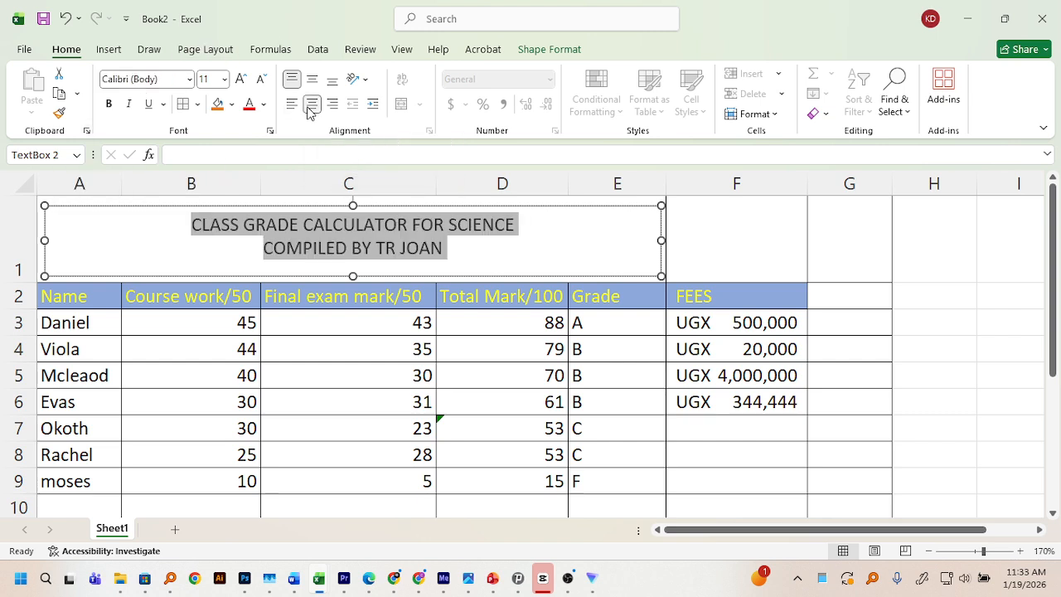
left_click(335, 113)
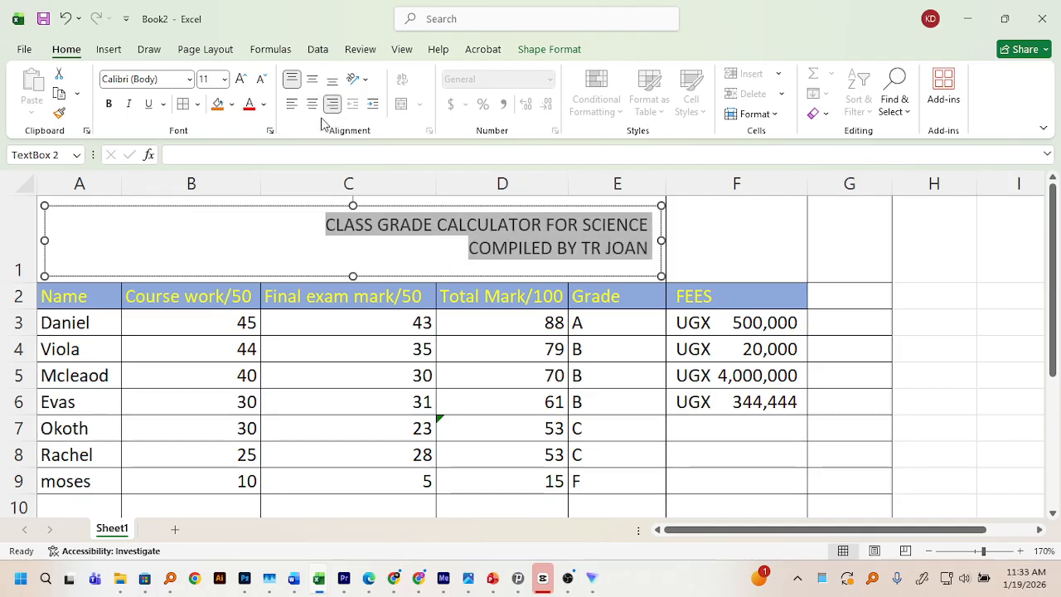
left_click(313, 114)
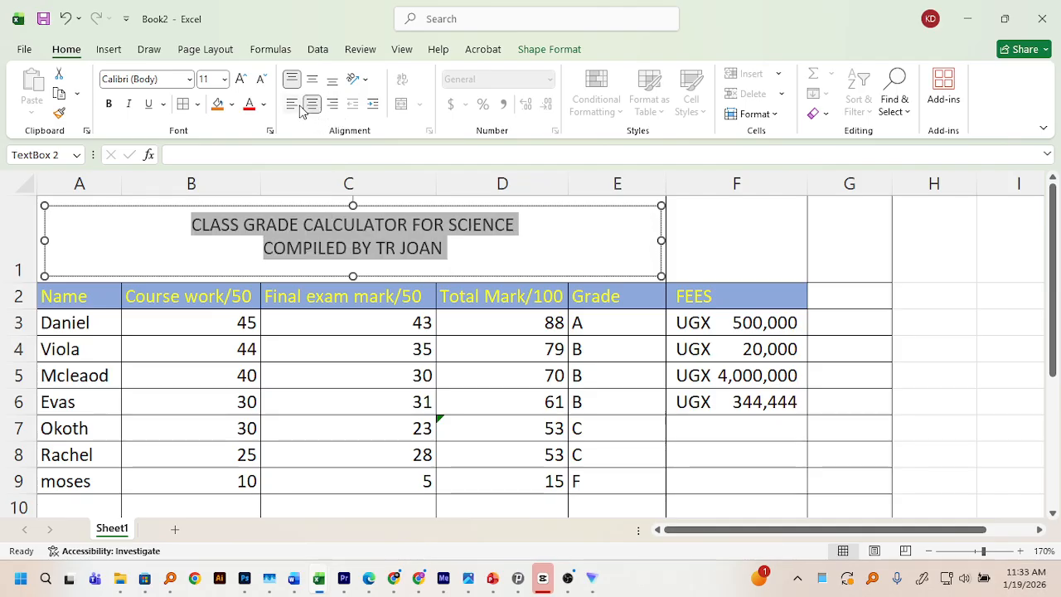
left_click(294, 105)
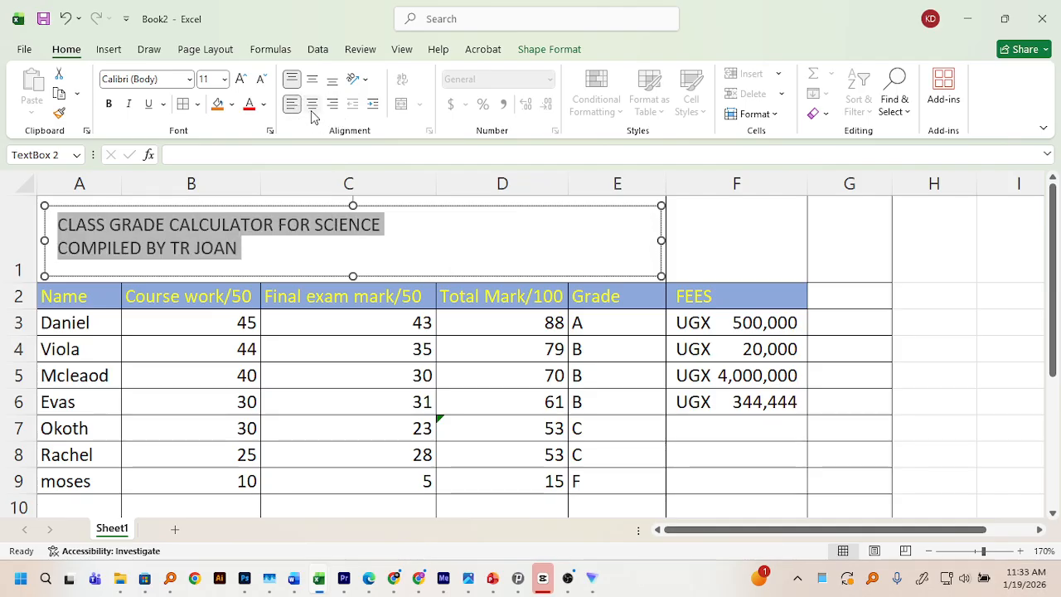
left_click(312, 106)
left_click(333, 105)
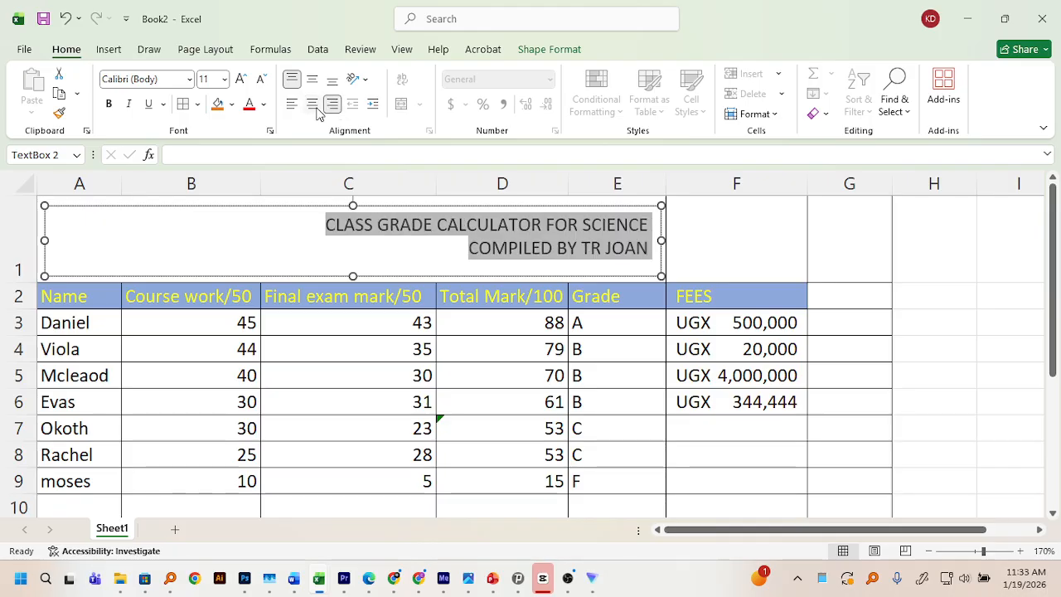
left_click(312, 106)
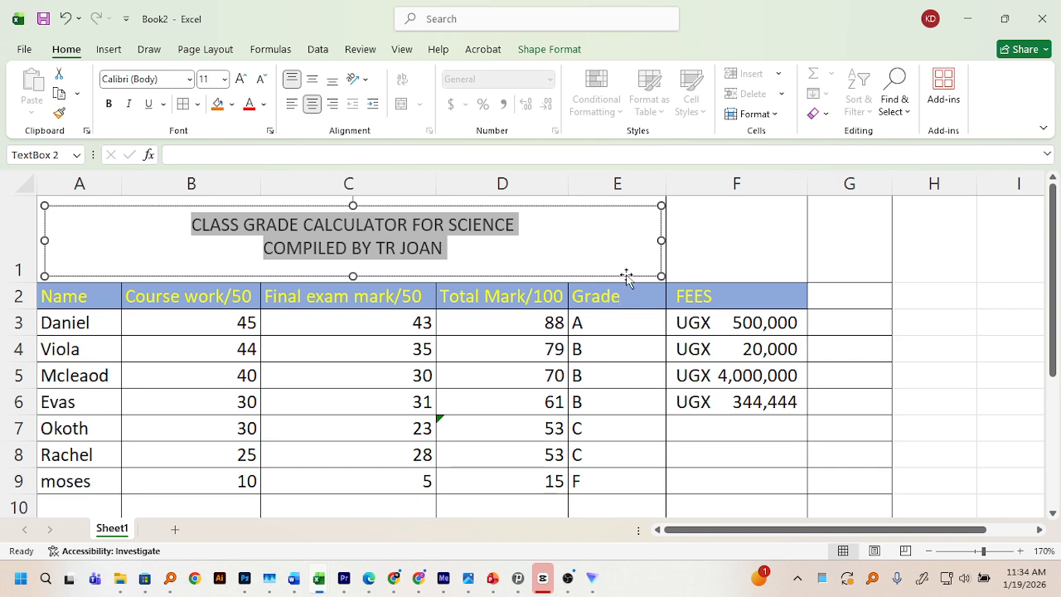
Look over the marks table, checking the values in the Total Mark/100 column from the first to the last student
left_click(597, 307)
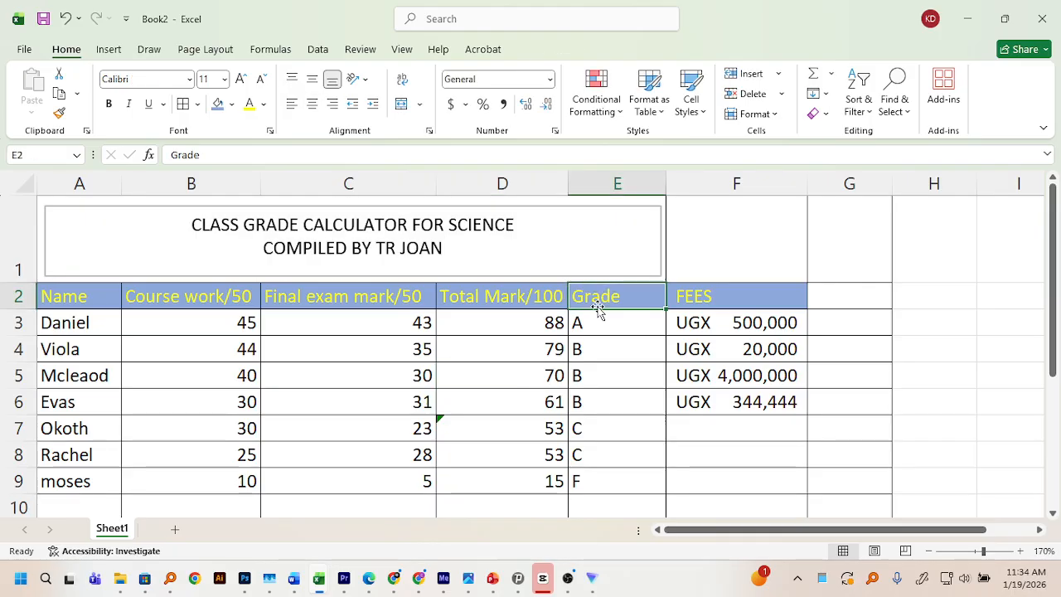
scroll(557, 330, "down", 1)
scroll(557, 330, "up", 1)
scroll(503, 310, "down", 1)
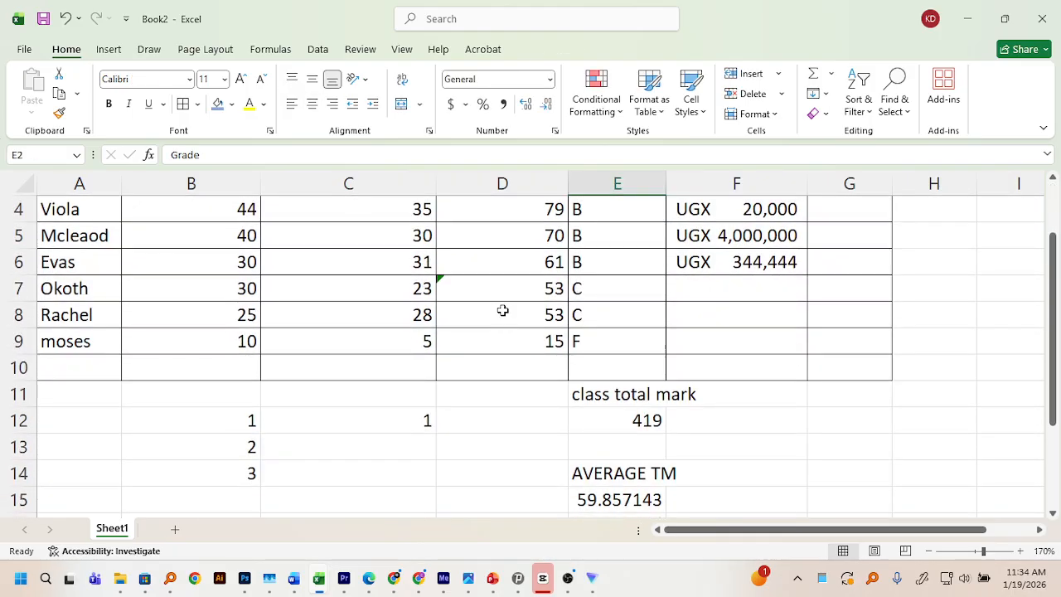
scroll(502, 310, "up", 1)
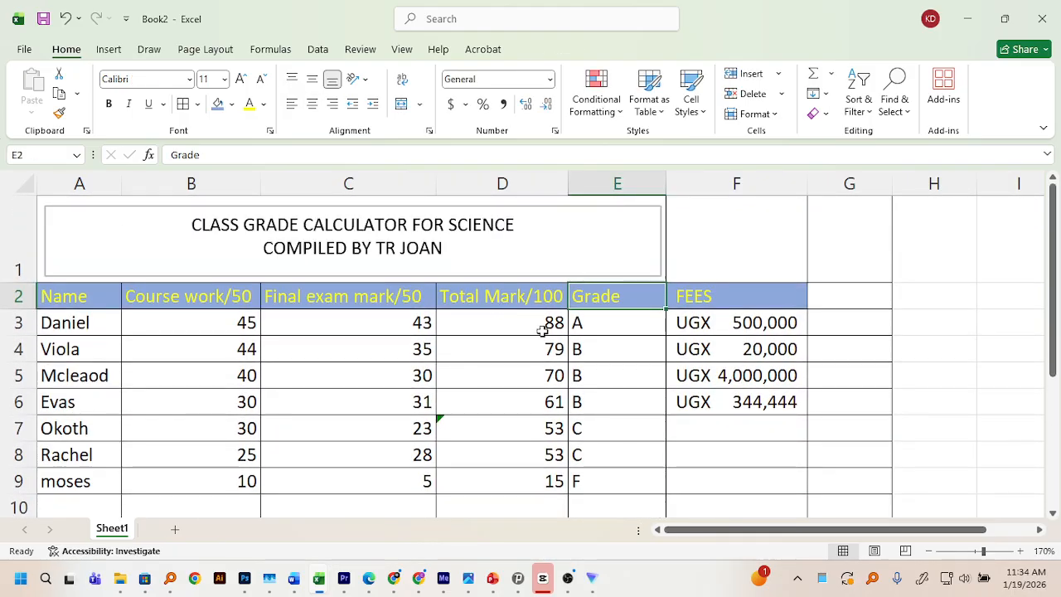
left_click(540, 297)
left_click(541, 324)
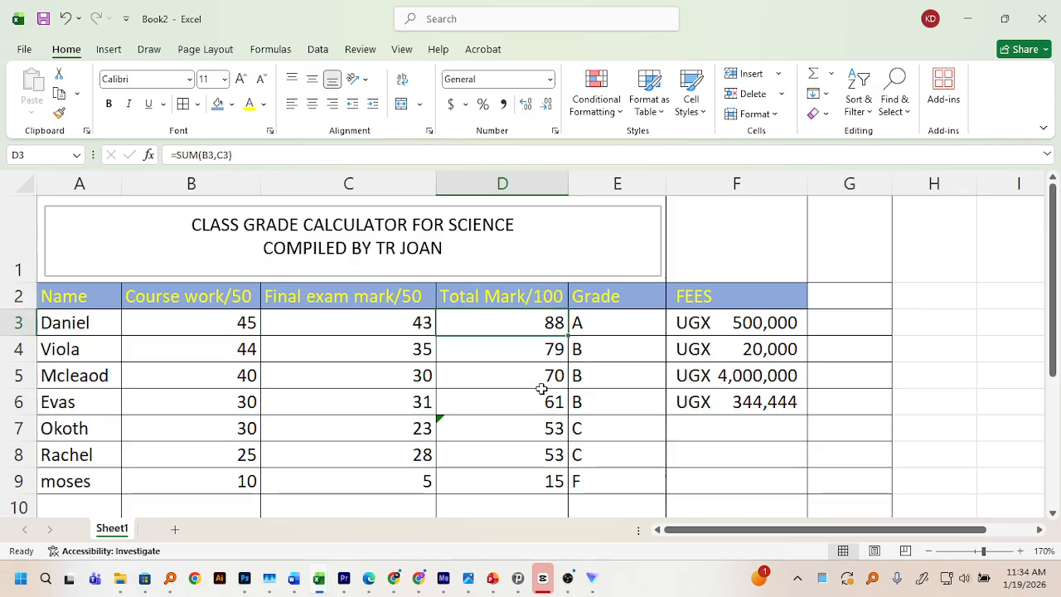
scroll(542, 388, "down", 1)
scroll(542, 390, "up", 1)
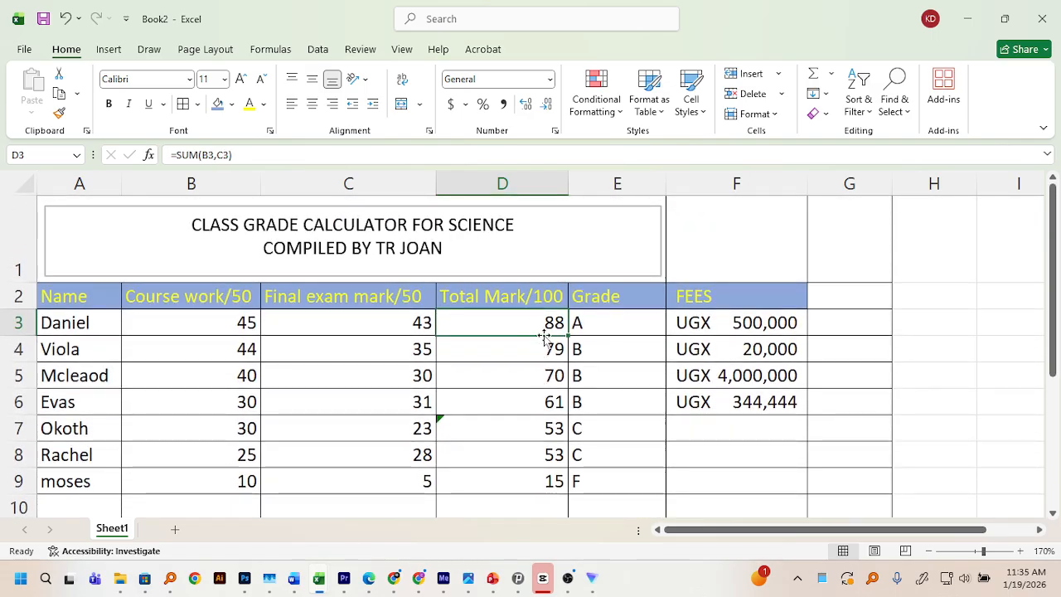
left_click(561, 483)
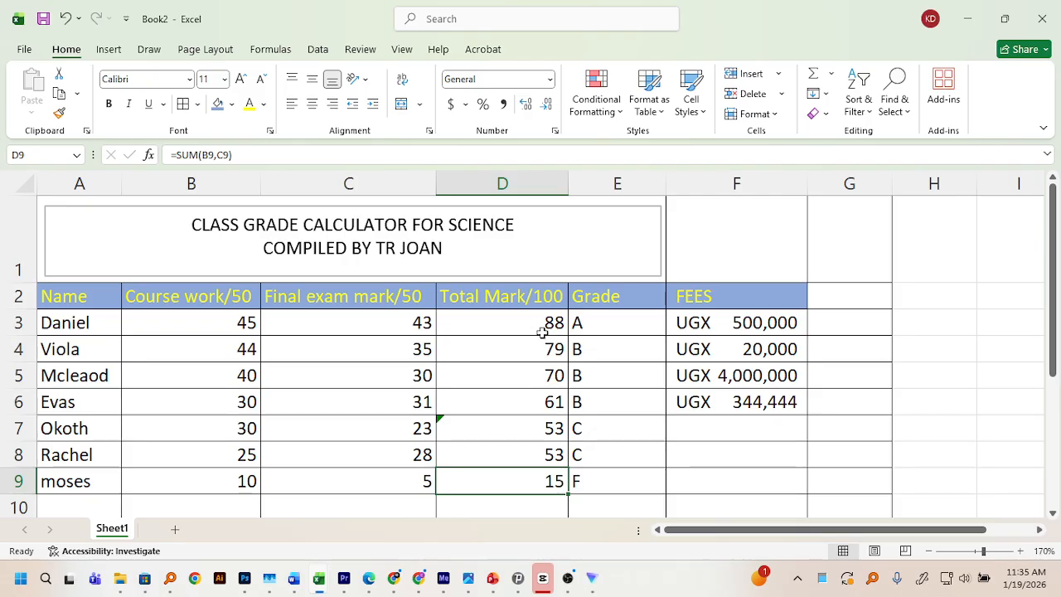
Try inserting a blank column before the Total Mark/100 column and undo the insertion
left_click(551, 173)
right_click(552, 176)
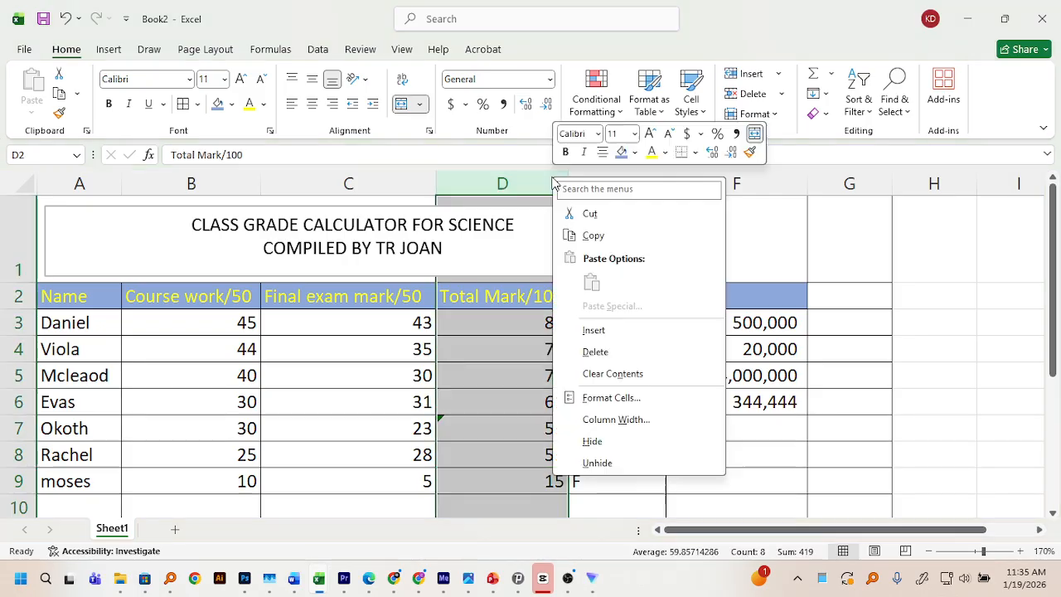
left_click(593, 331)
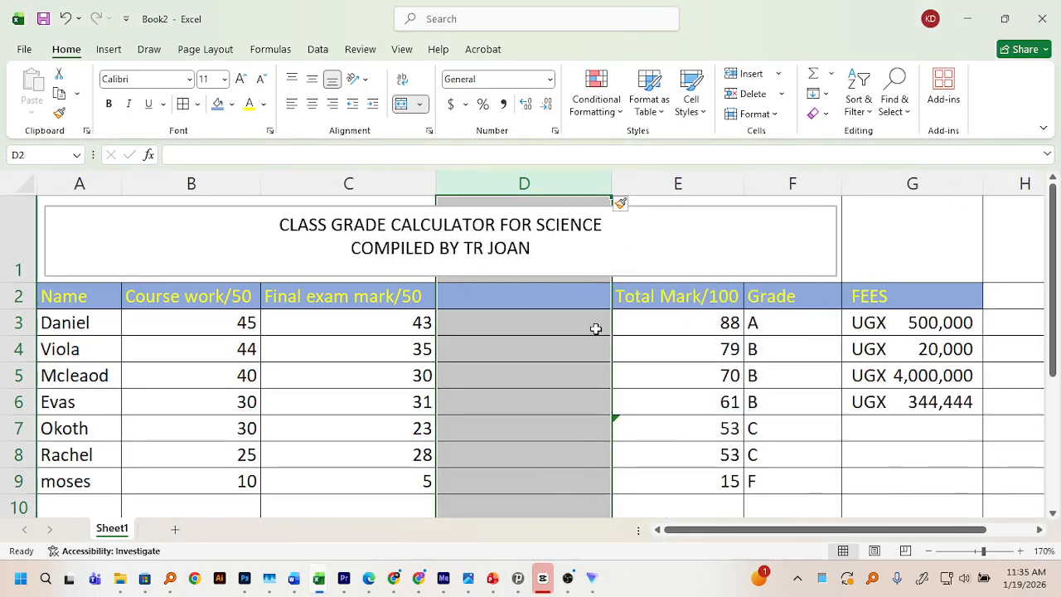
key("ctrl+z")
Insert a blank column between the Total Mark/100 and Grade columns
left_click(578, 181)
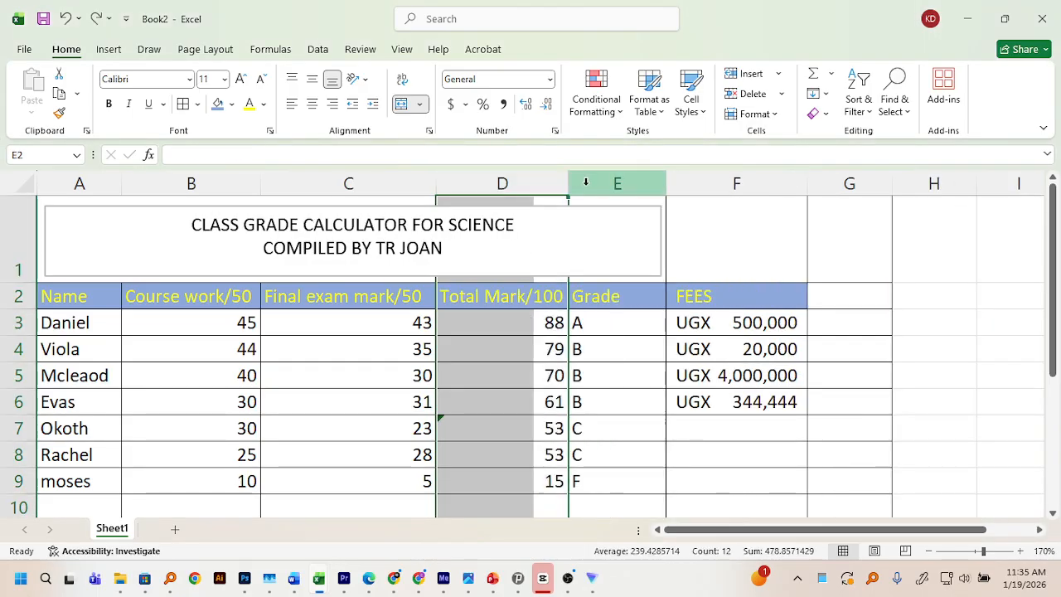
right_click(585, 182)
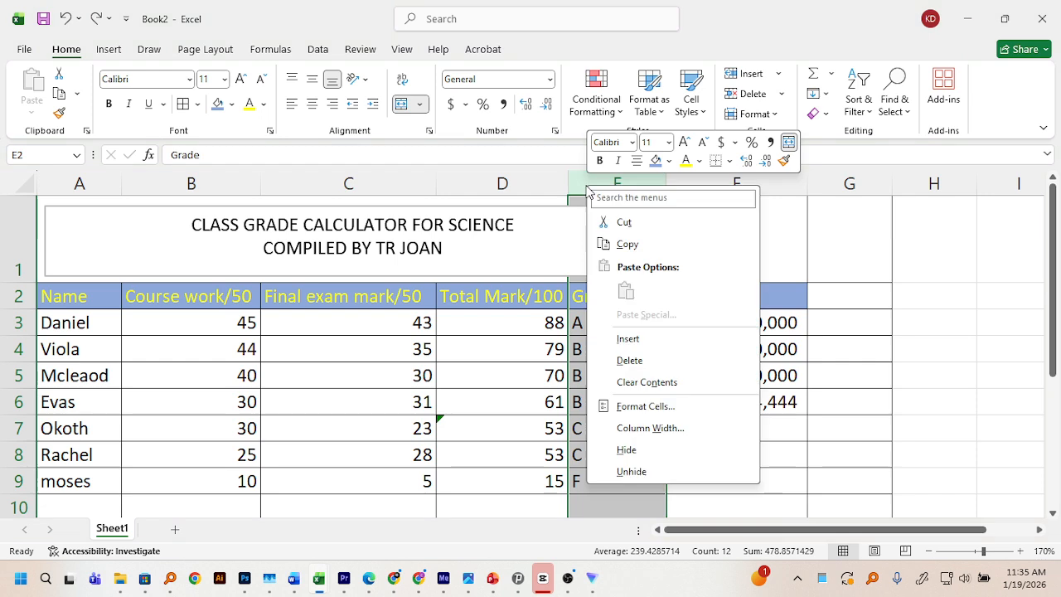
left_click(644, 342)
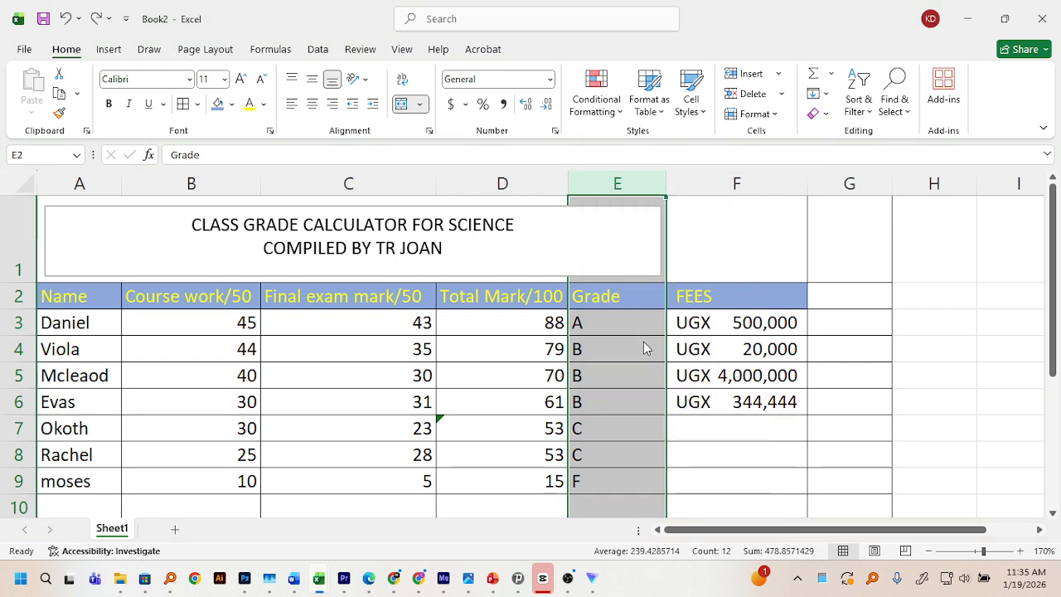
left_click(641, 329)
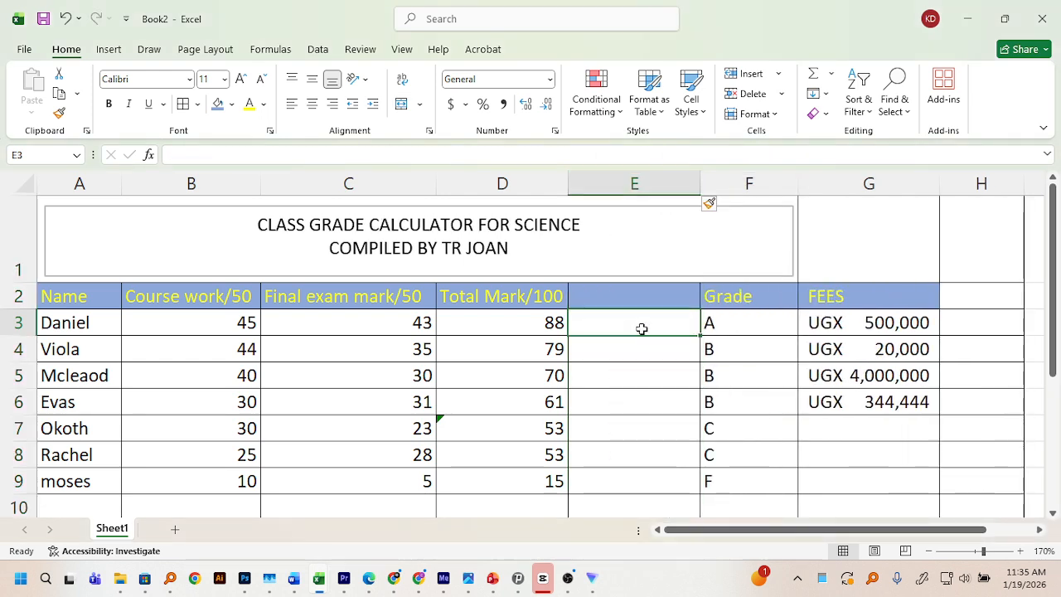
Enter the positions 1, 2, 3 and 4 for the first four students in the blank column beside Total Mark/100
left_click(536, 322)
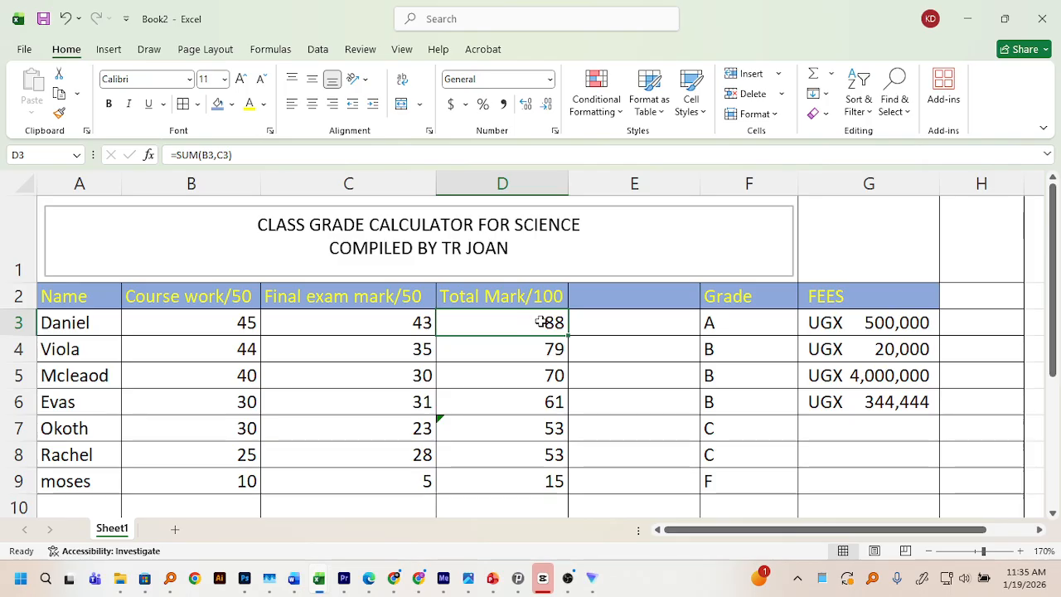
left_click(601, 316)
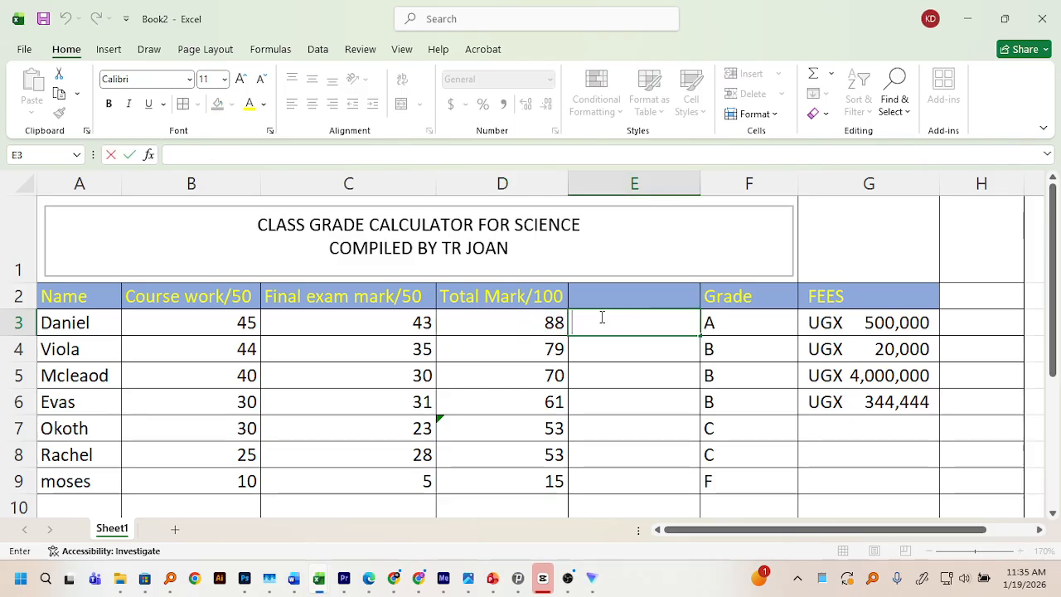
type("1")
key("Return")
double_click(587, 347)
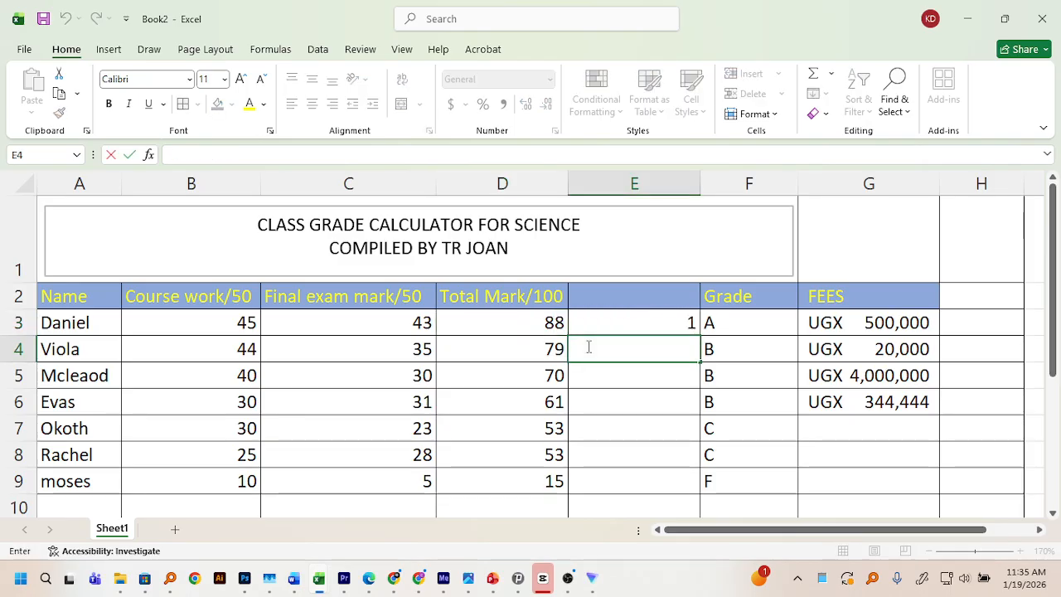
type("2")
key("Return")
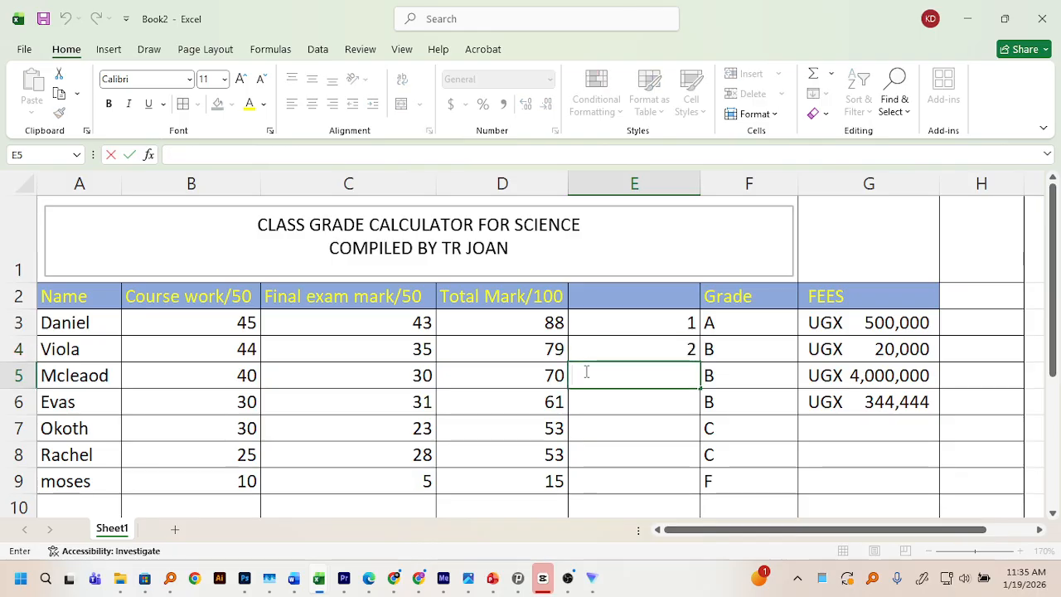
type("3")
key("Return")
type("4")
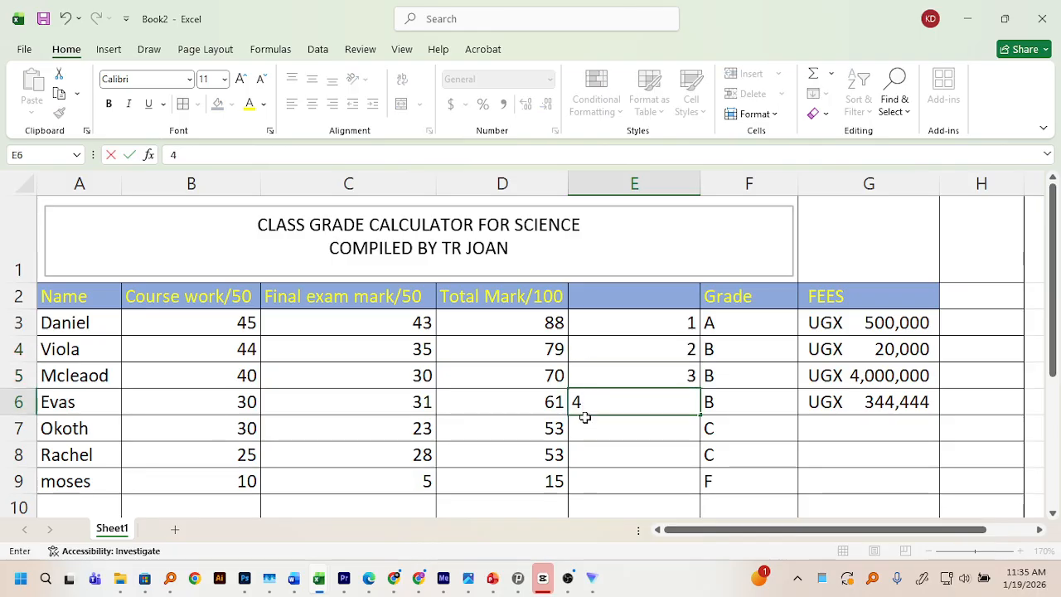
key("Return")
Enter the positions 5, 6 and 7 for the last three students in cells E7 to E9
double_click(586, 421)
type("5")
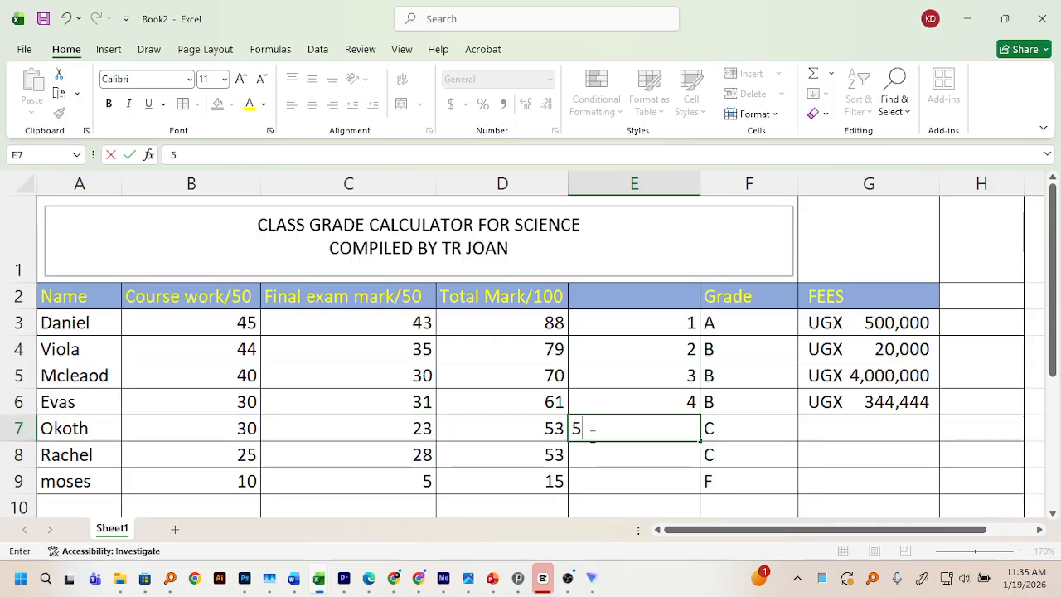
key("Return")
double_click(597, 447)
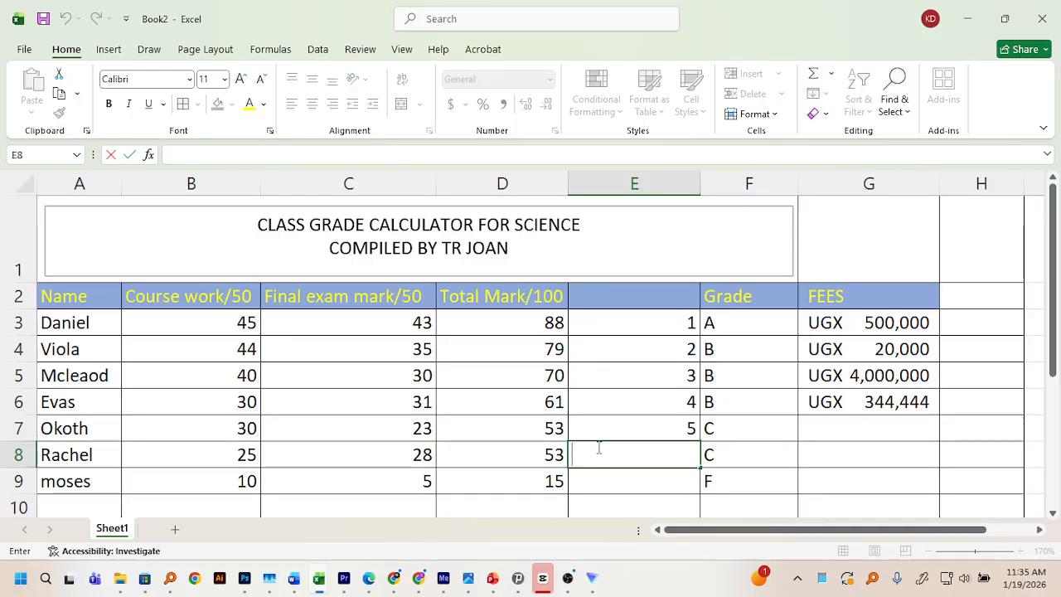
type("6")
key("Return")
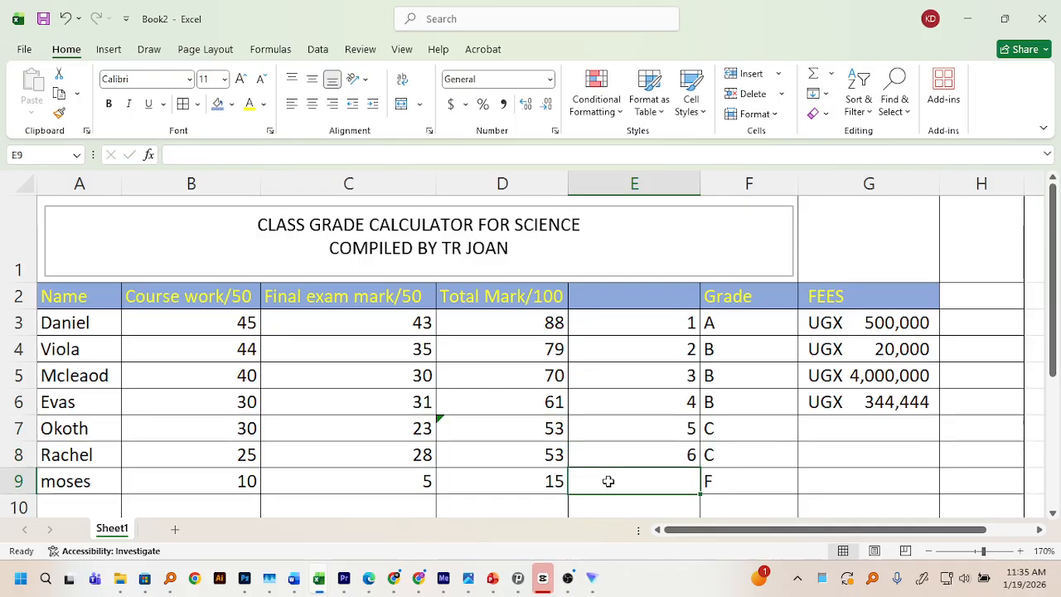
double_click(607, 481)
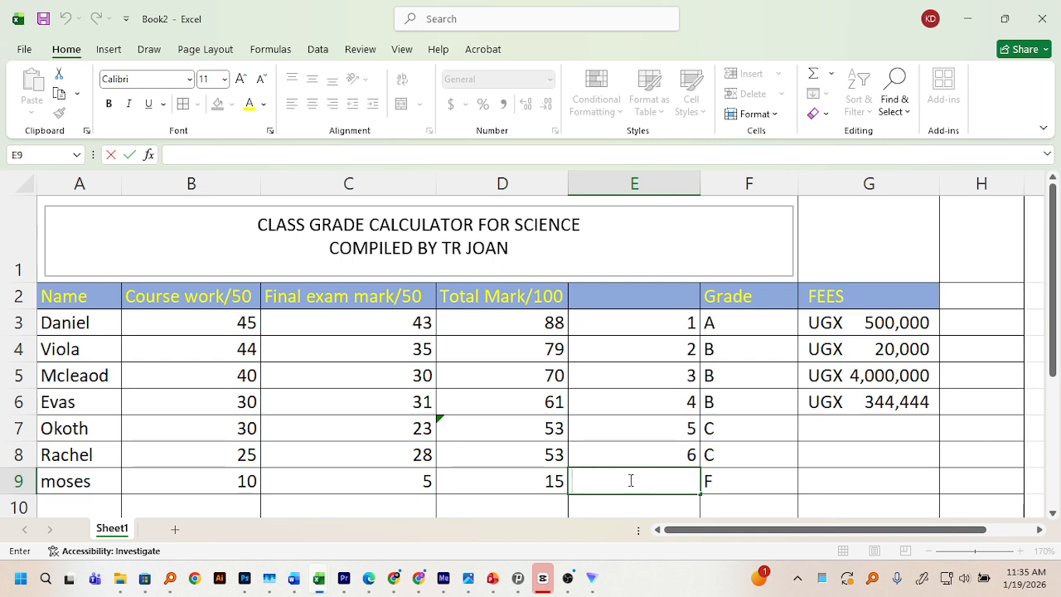
key("F2")
type("7")
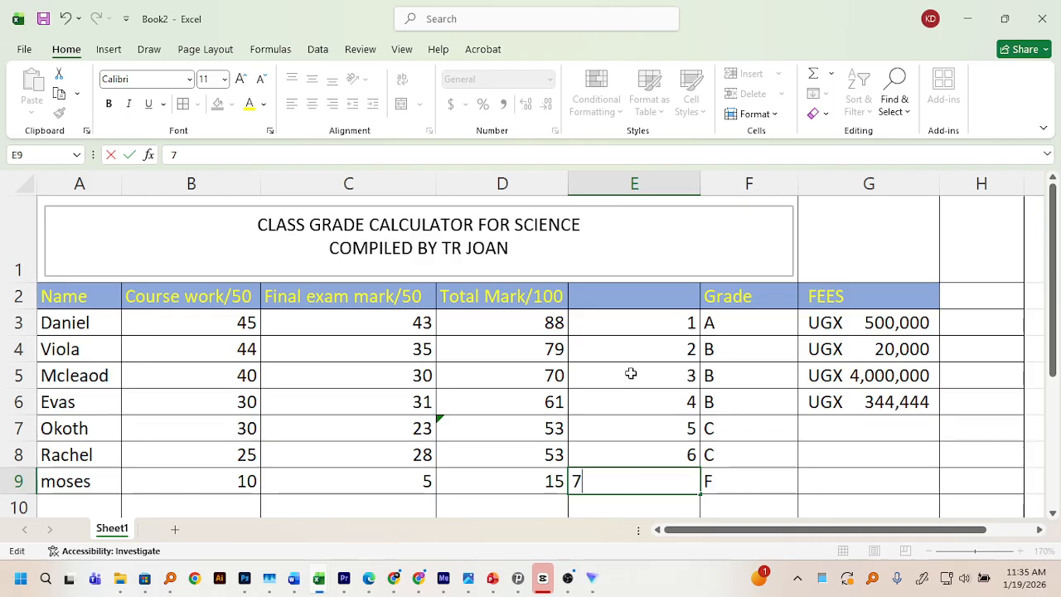
left_click(632, 335)
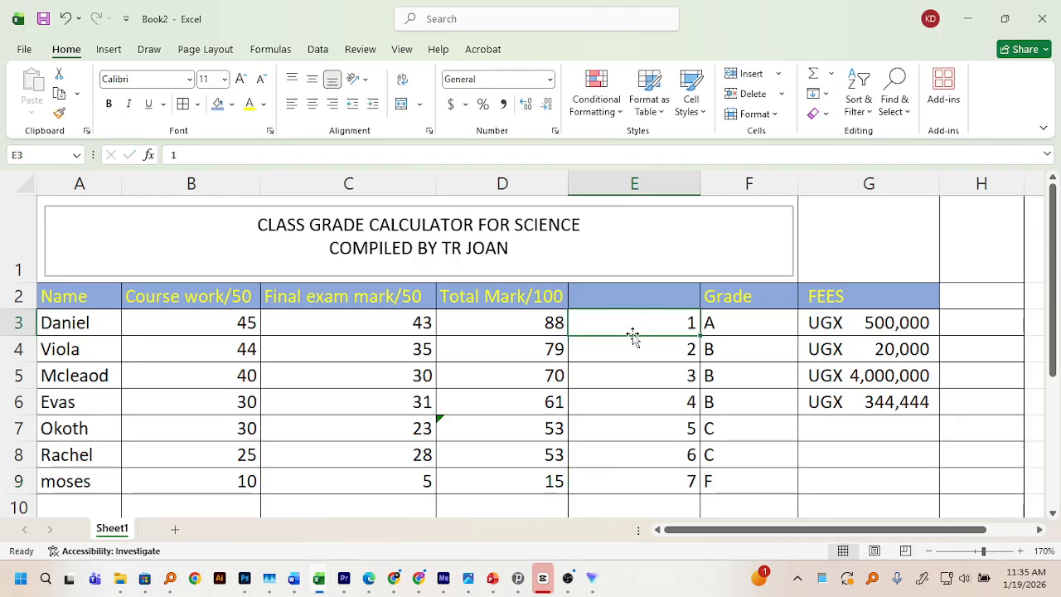
Check the position numbers against the Total Mark/100 values, from the first to the last student
left_click(635, 353)
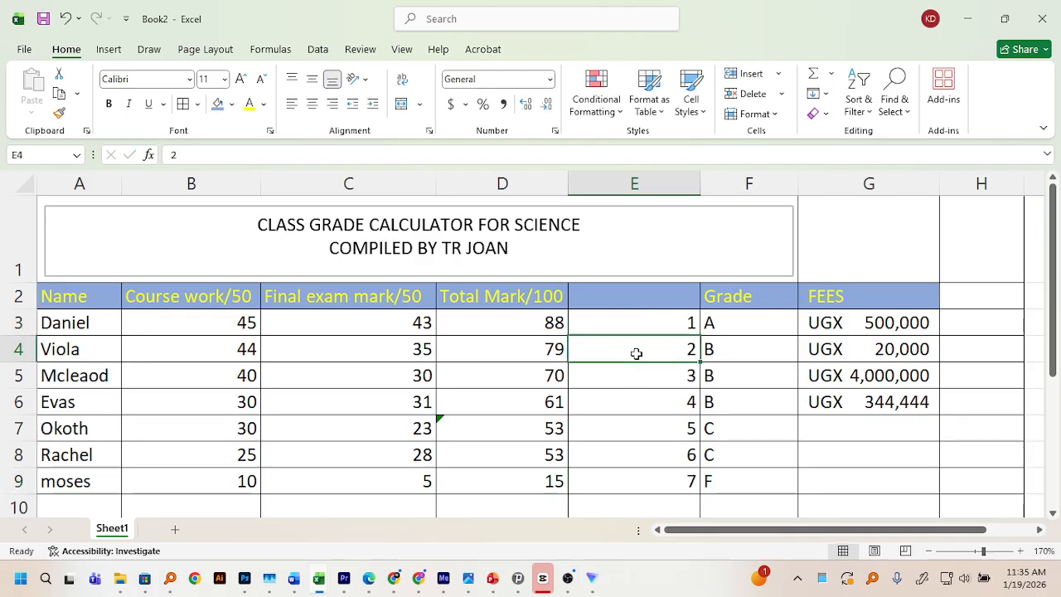
left_click(639, 327)
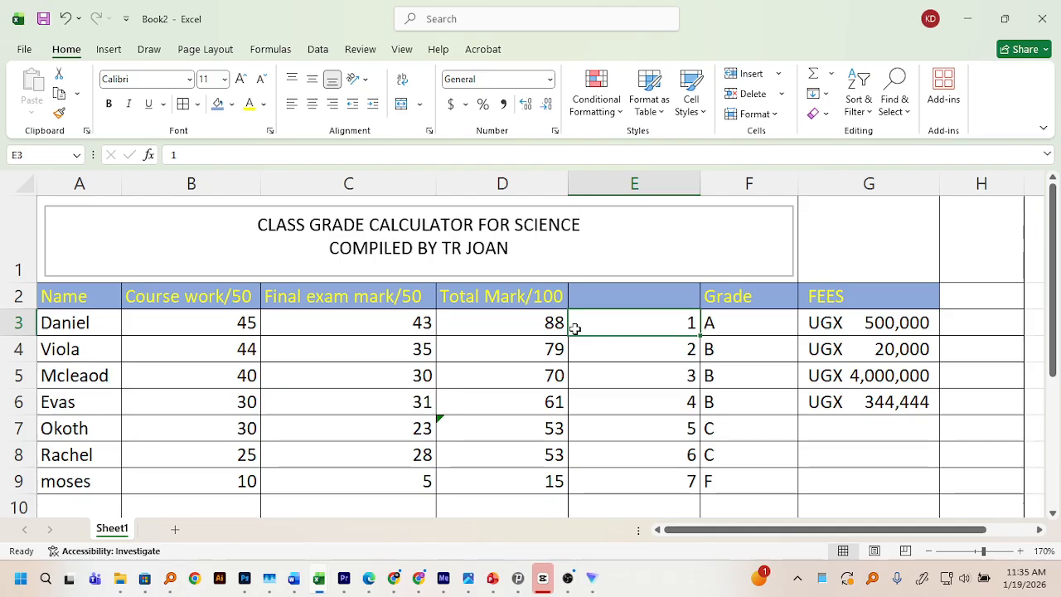
left_click_drag(549, 310, 560, 491)
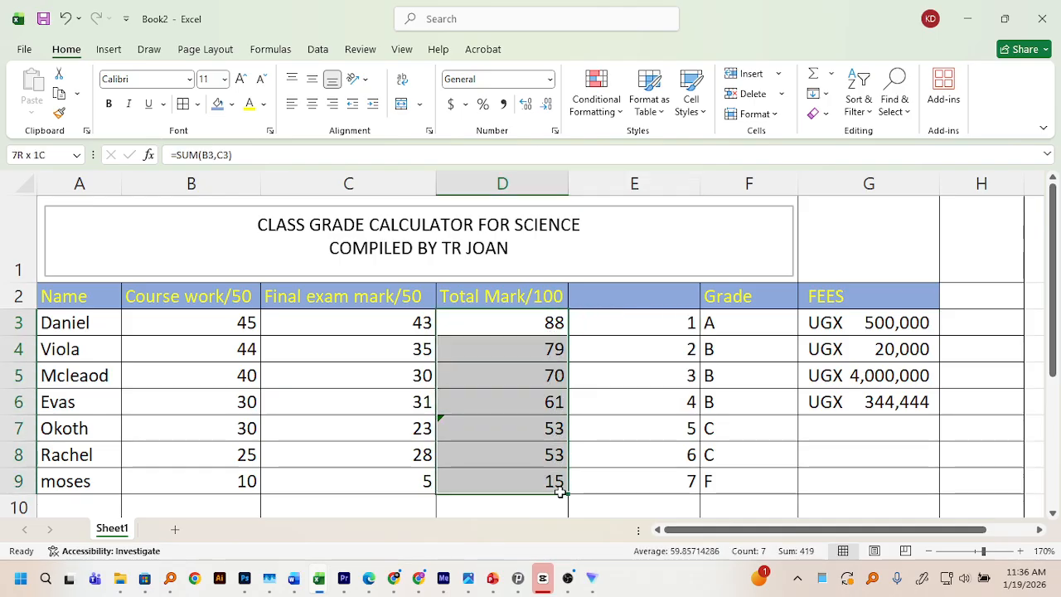
left_click(681, 329)
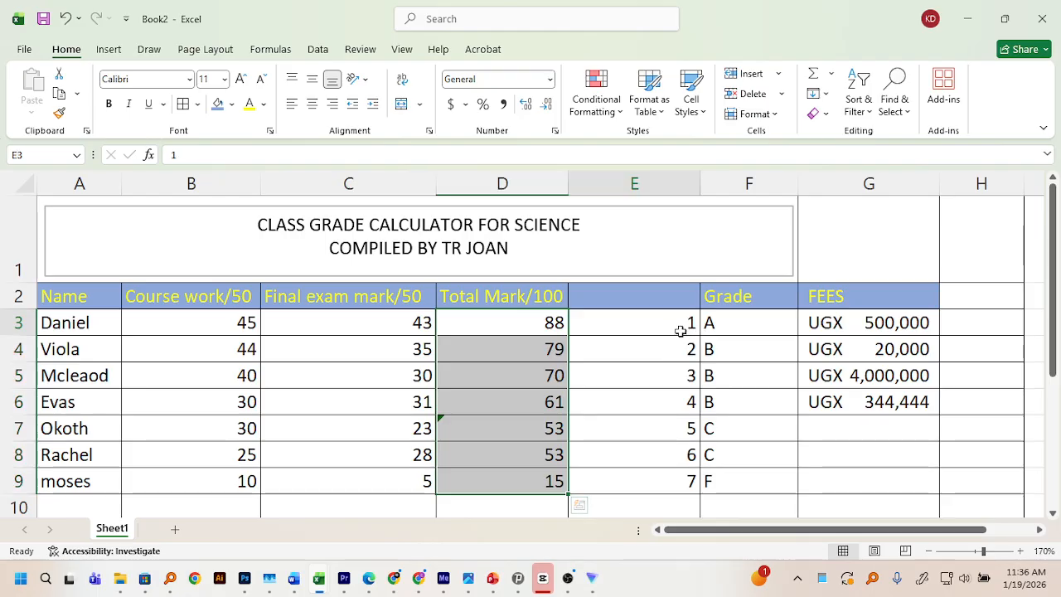
left_click(666, 349)
left_click(658, 395)
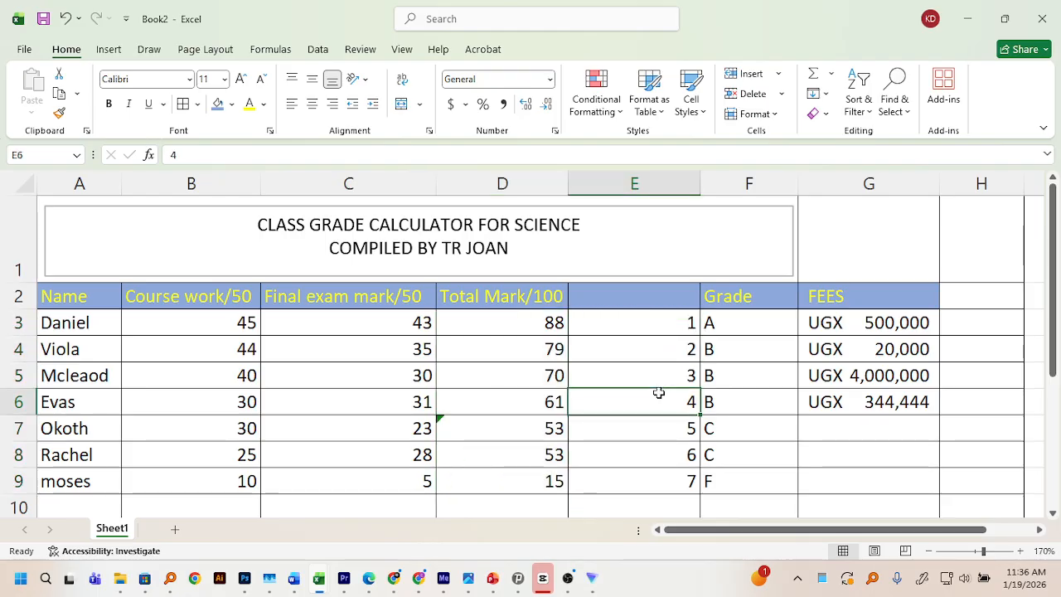
left_click(658, 436)
left_click(655, 458)
left_click(656, 479)
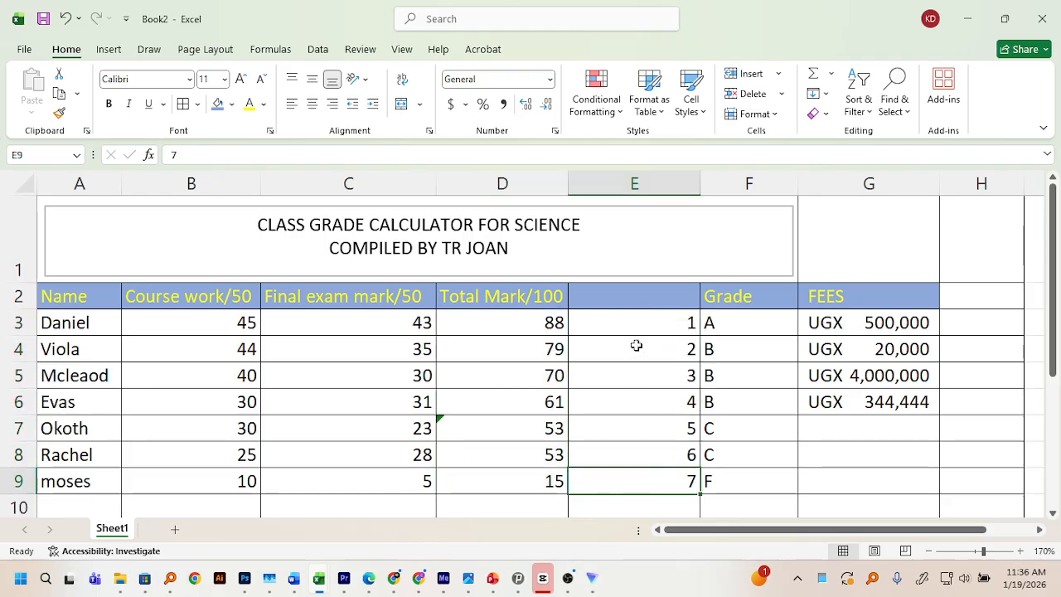
Enter the heading Positions in cell E2 above the position numbers
left_click(636, 302)
type("PO")
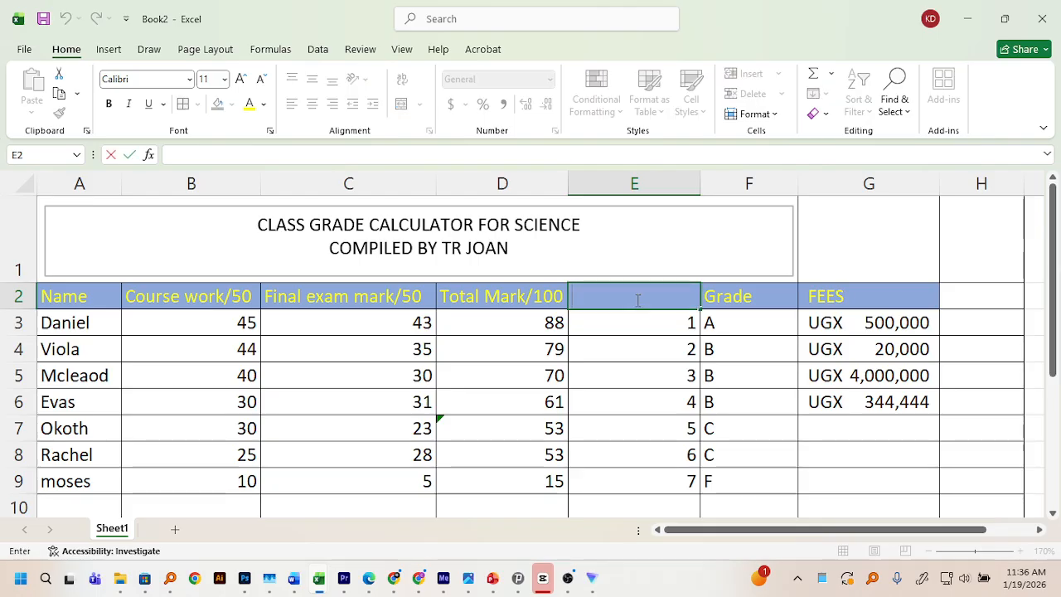
key("BackSpace")
type("osti")
key("BackSpace")
key("BackSpace")
key("BackSpace")
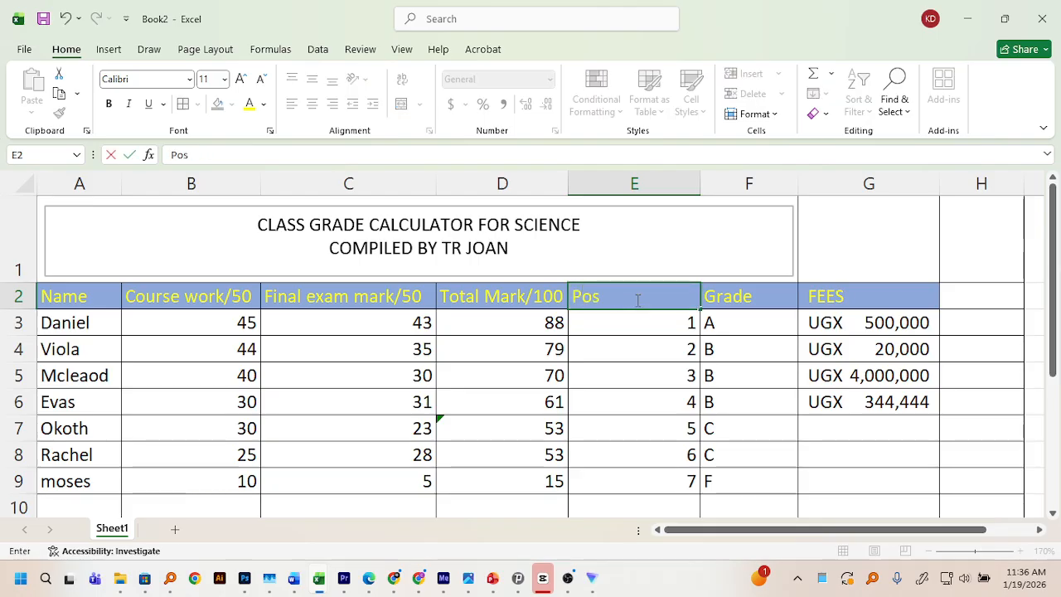
type("stion")
key("BackSpace")
key("BackSpace")
key("BackSpace")
key("BackSpace")
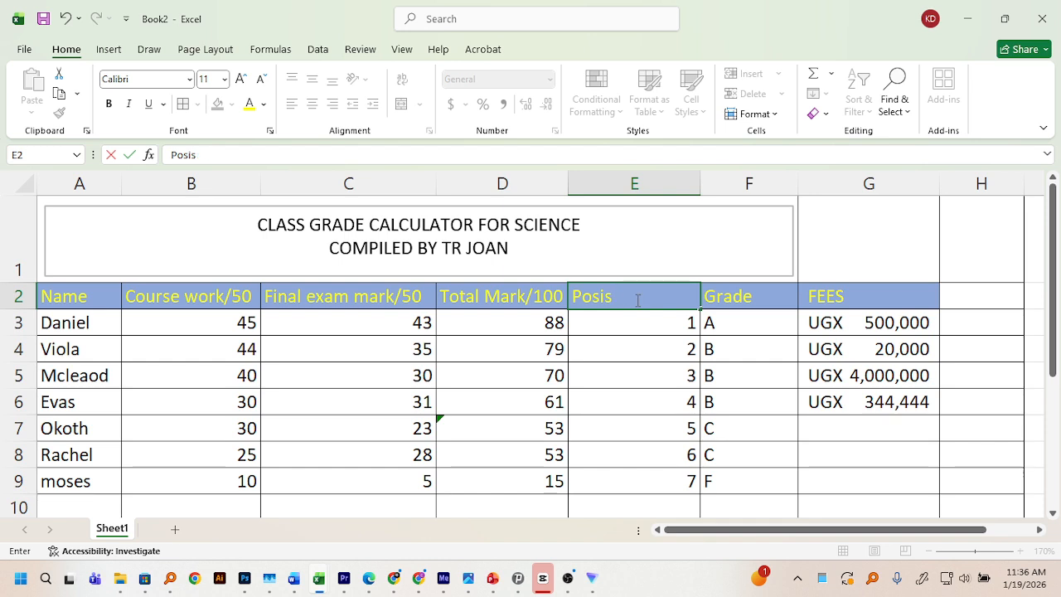
type("ion")
key("ctrl+s")
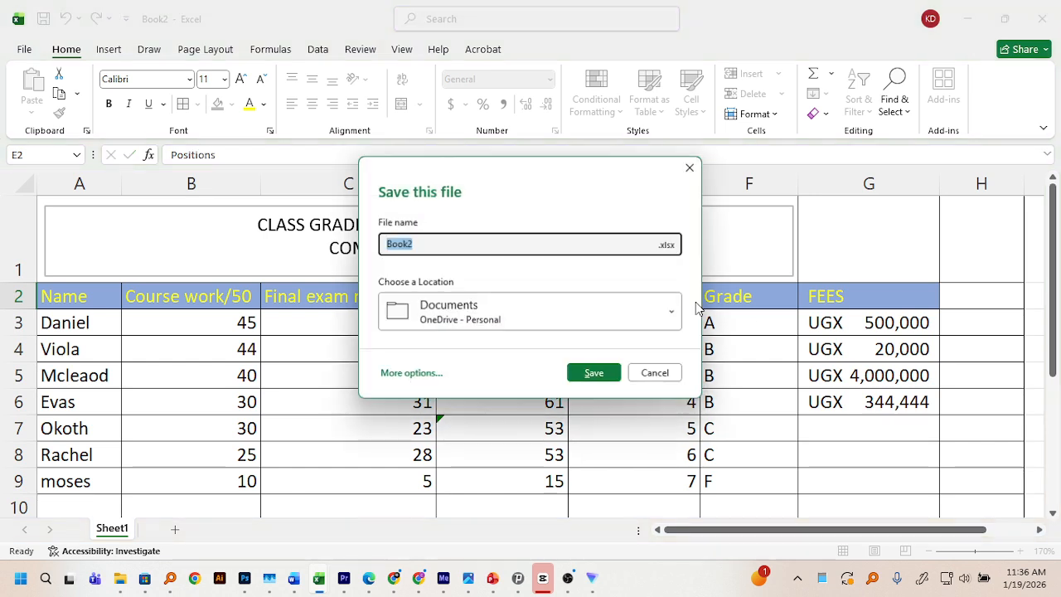
left_click(642, 380)
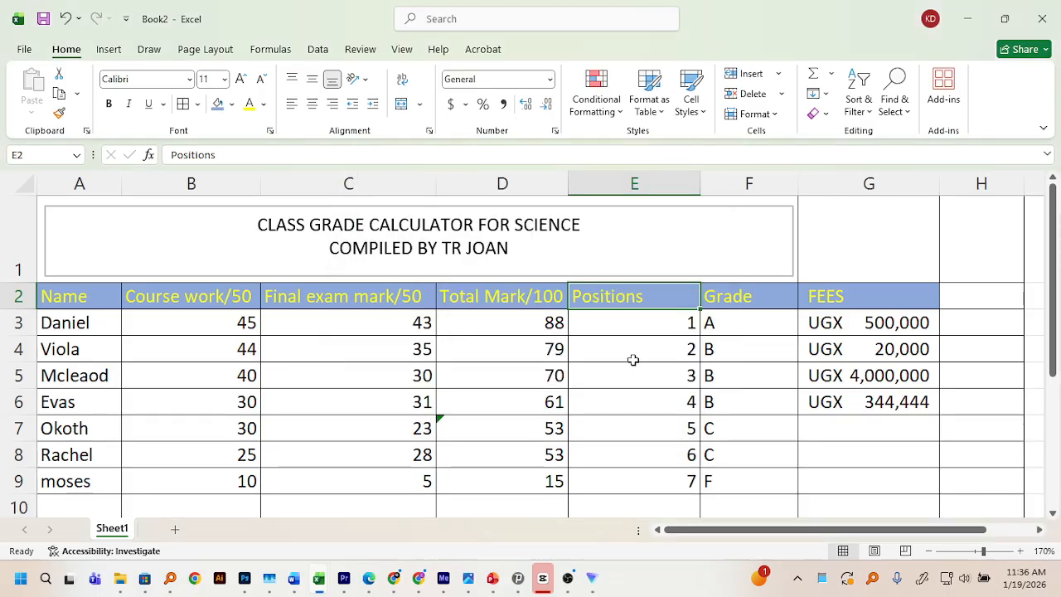
left_click(29, 51)
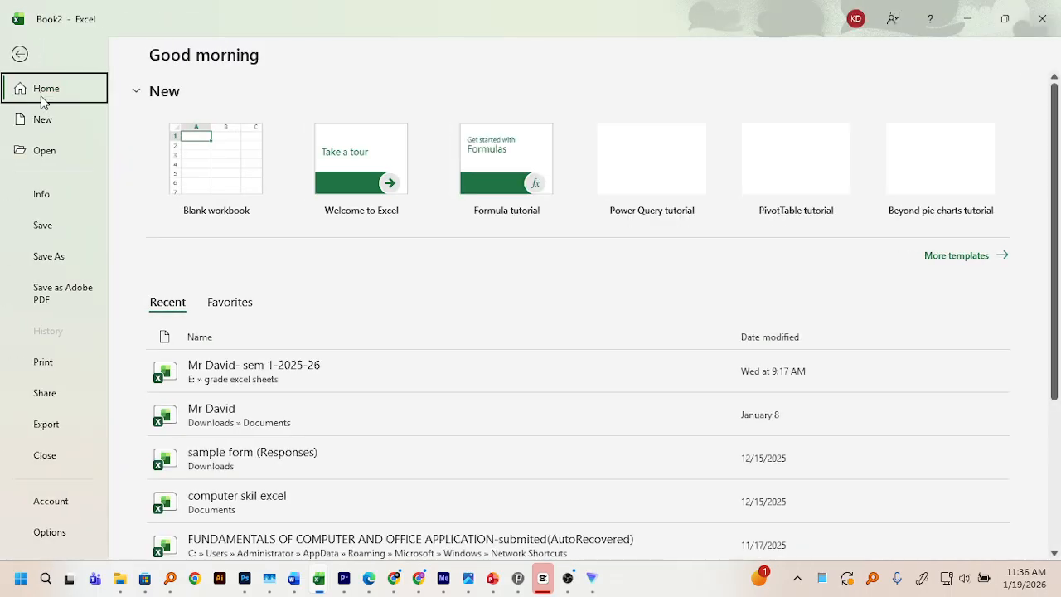
left_click(21, 54)
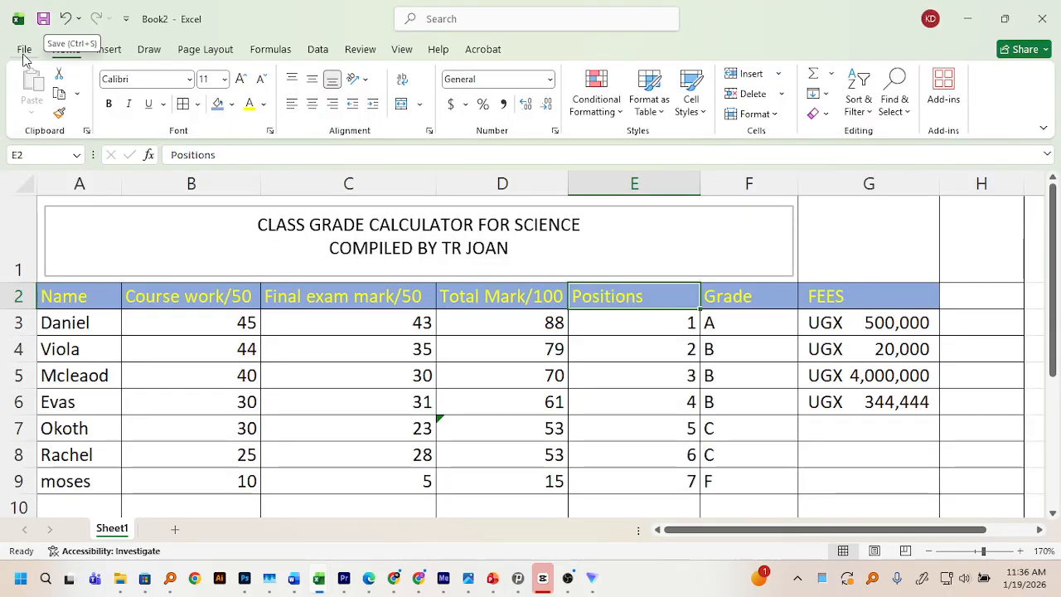
Save the workbook under the name excel funds class in the Documents folder as an Excel Workbook
left_click(24, 50)
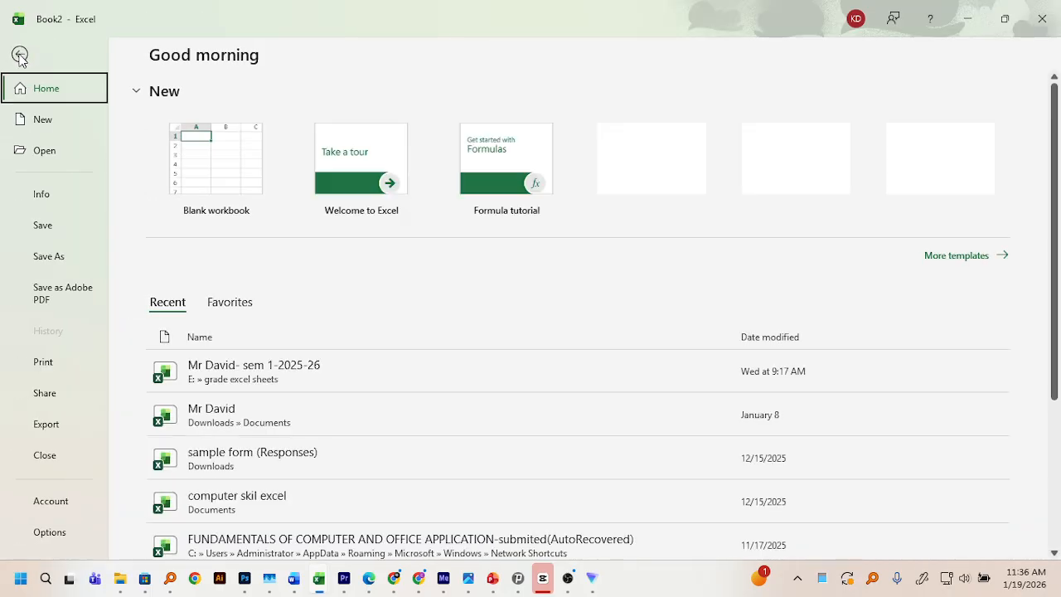
left_click(54, 256)
left_click(231, 417)
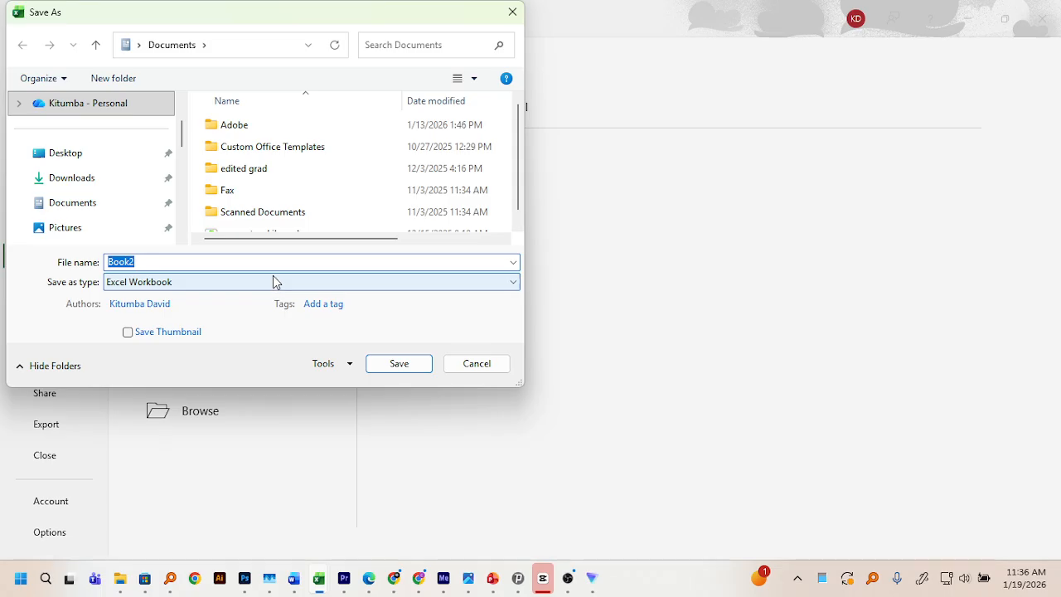
type("excel u")
key("BackSpace")
type("funds class")
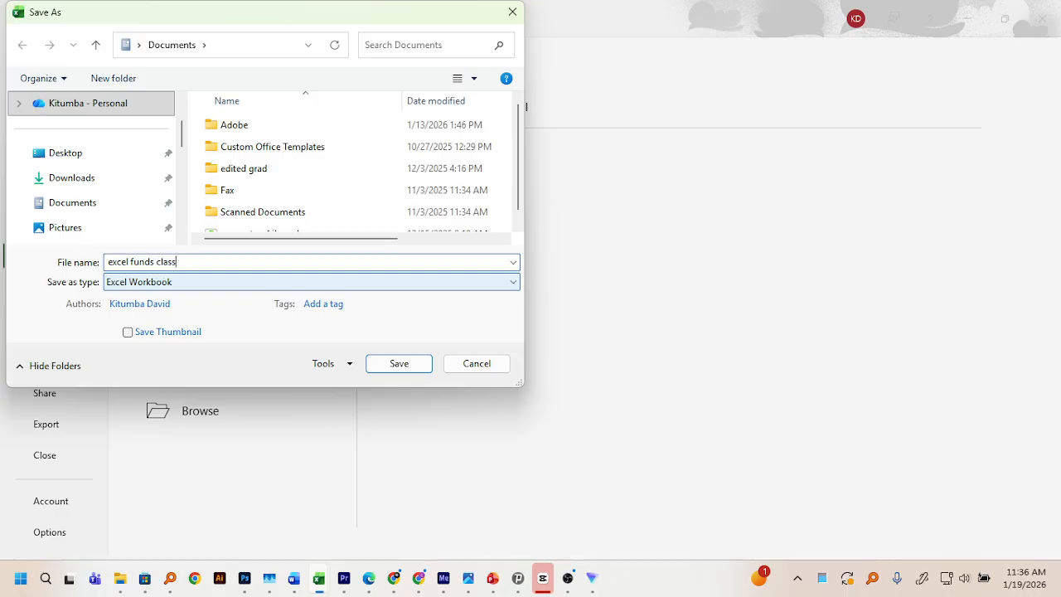
left_click(383, 371)
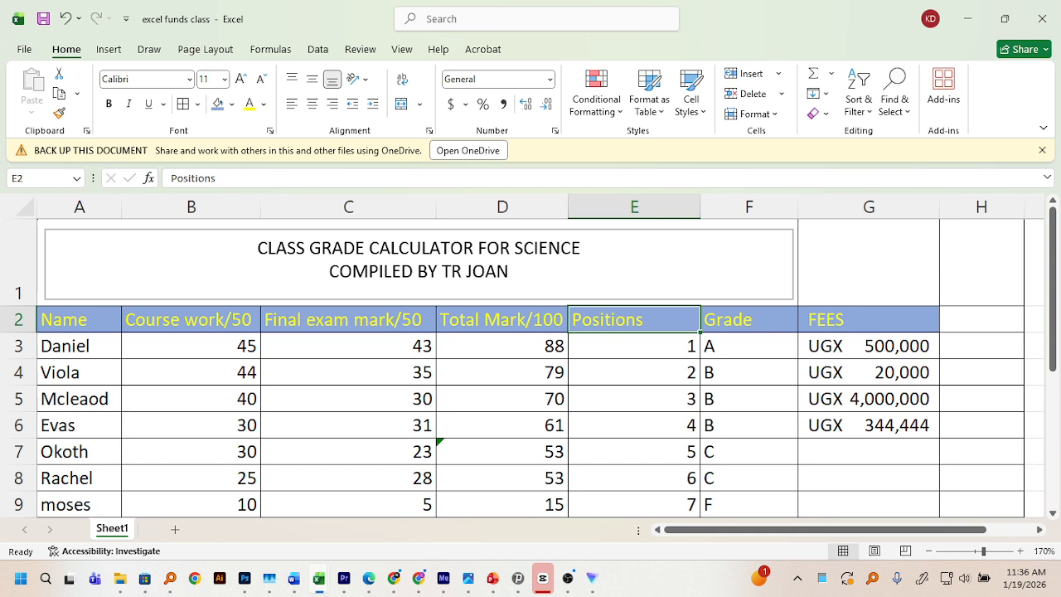
Look over the whole worksheet, from the title and marks table down to the class total mark and AVERAGE TM
key("alt+Tab")
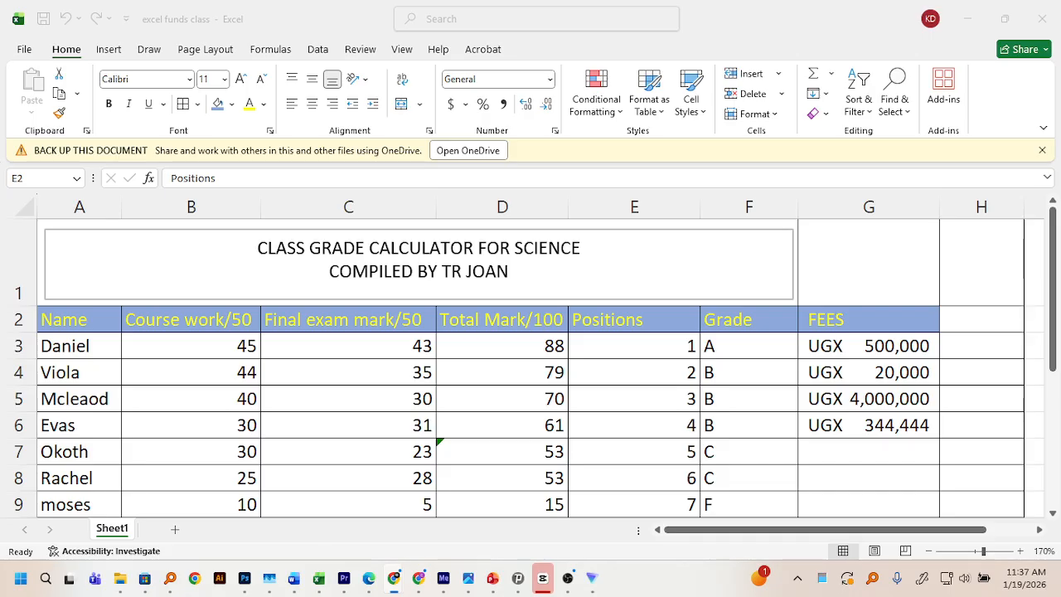
scroll(682, 356, "down", 2)
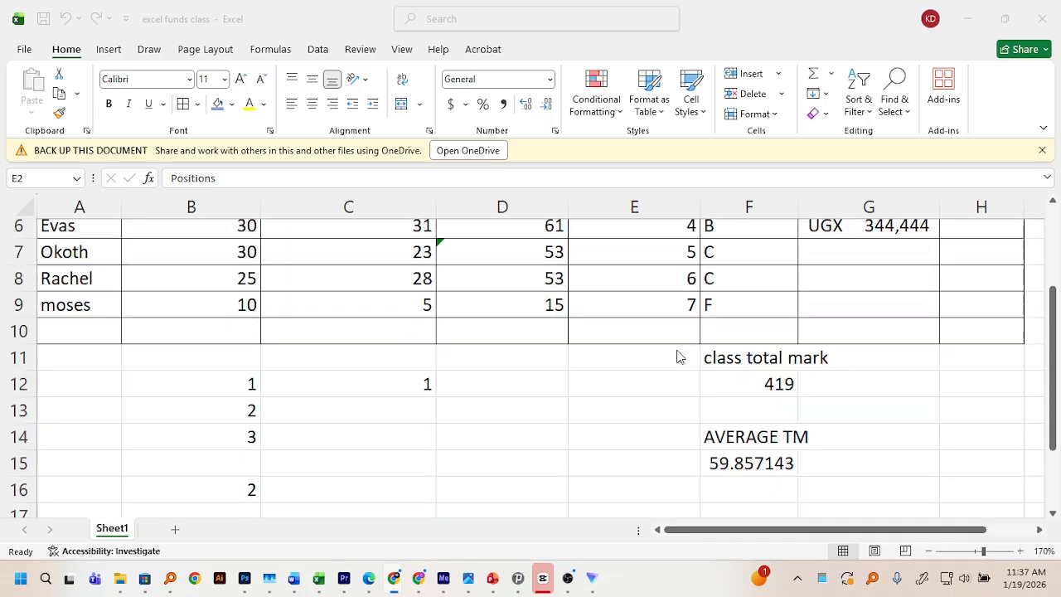
scroll(677, 356, "down", 2)
scroll(676, 356, "up", 3)
scroll(677, 356, "down", 1)
scroll(677, 356, "up", 1)
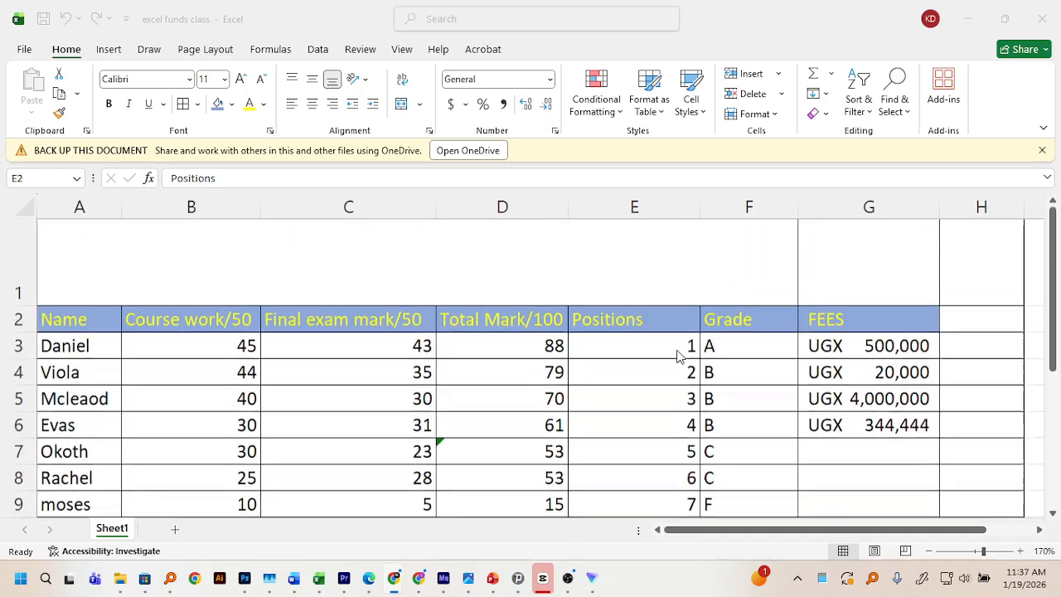
scroll(677, 357, "down", 3)
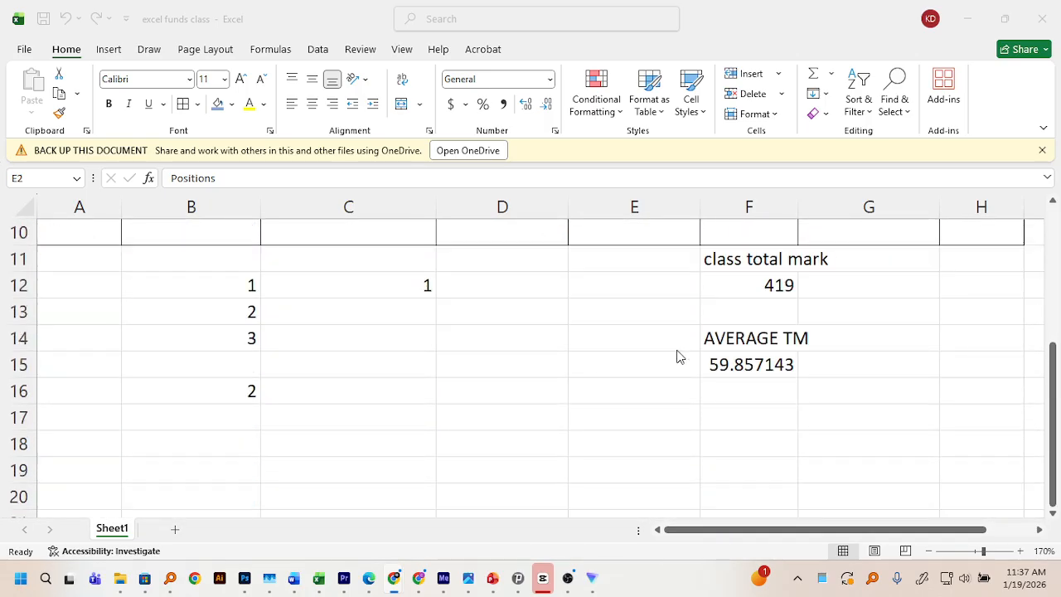
scroll(677, 356, "up", 3)
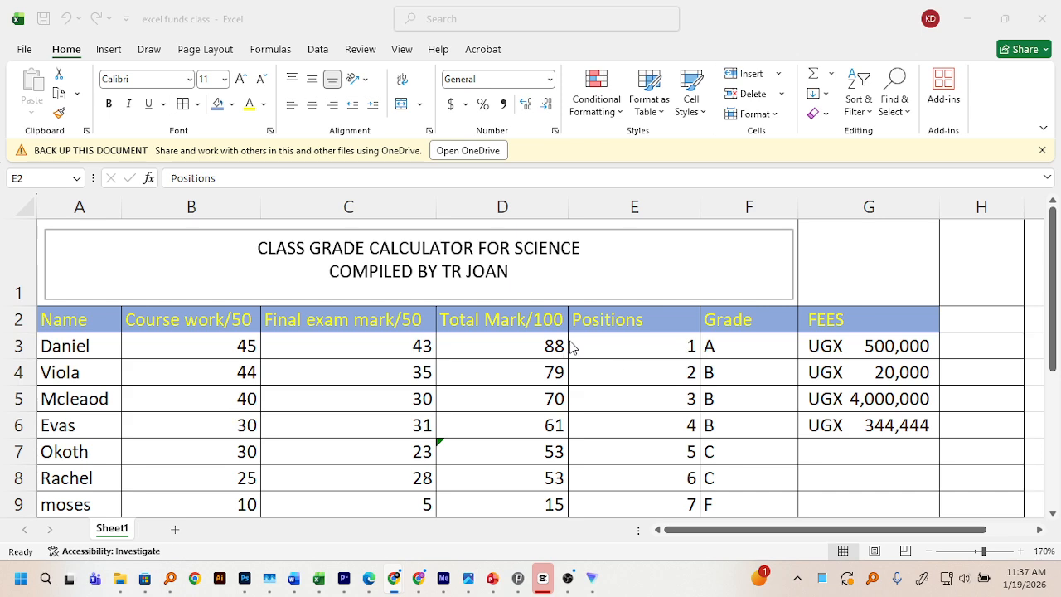
scroll(576, 347, "down", 1)
scroll(576, 347, "up", 1)
Save the excel funds class workbook again under its existing name and location
left_click(33, 52)
left_click(20, 55)
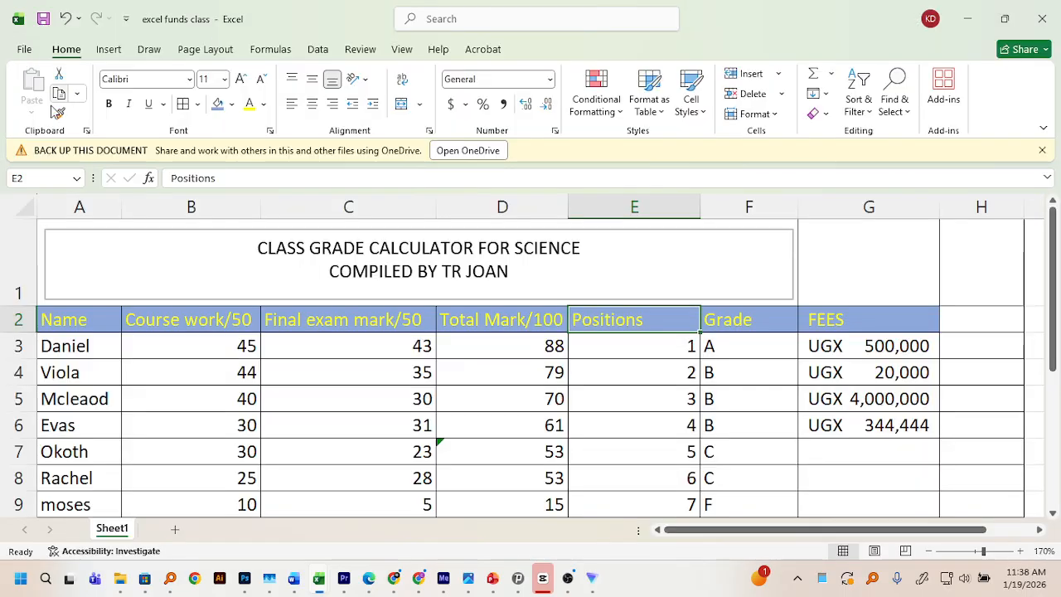
left_click(27, 50)
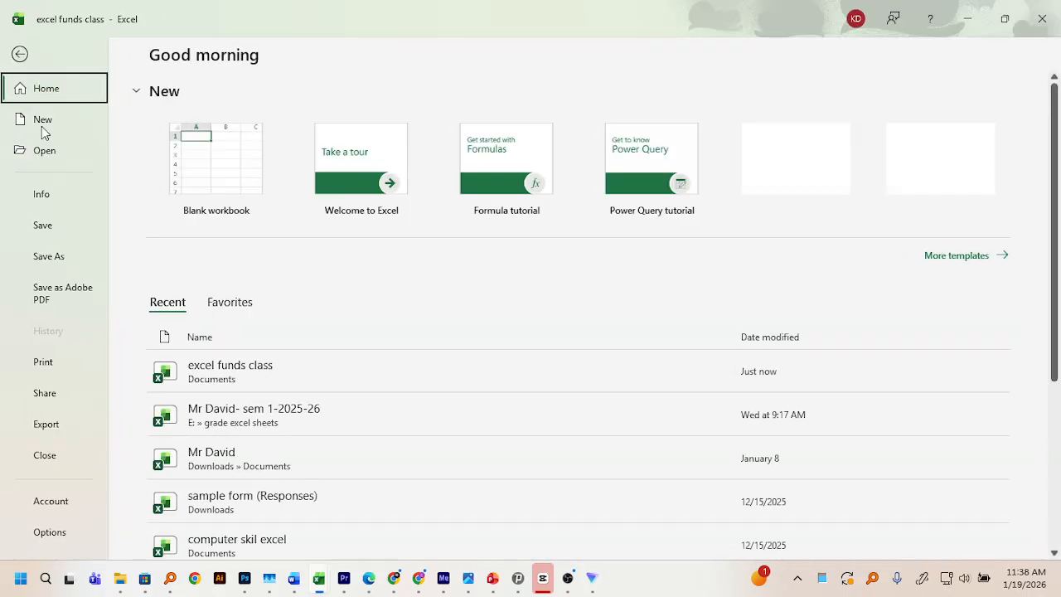
left_click(45, 223)
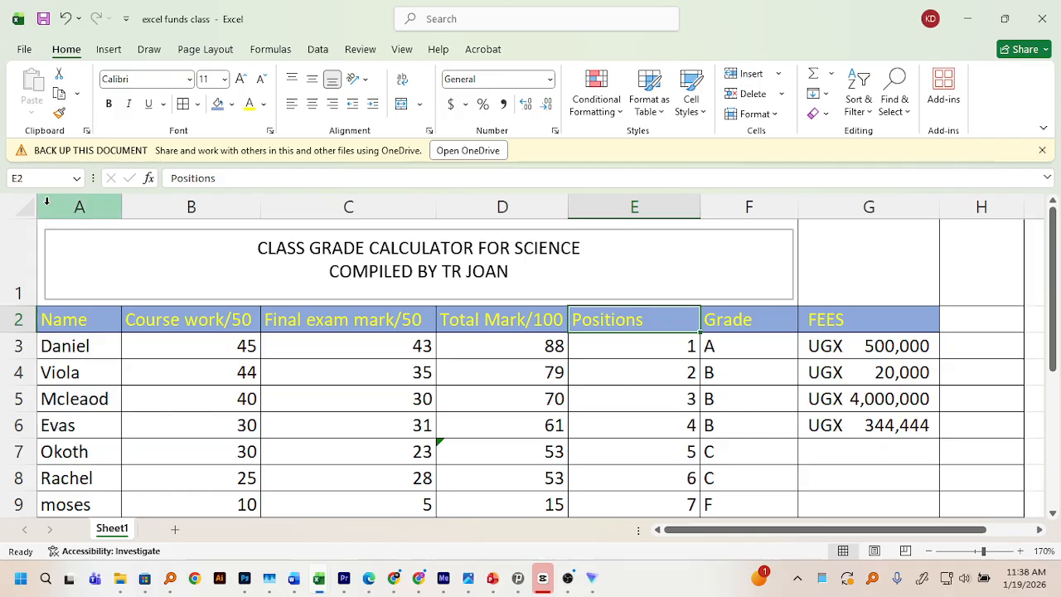
left_click(38, 51)
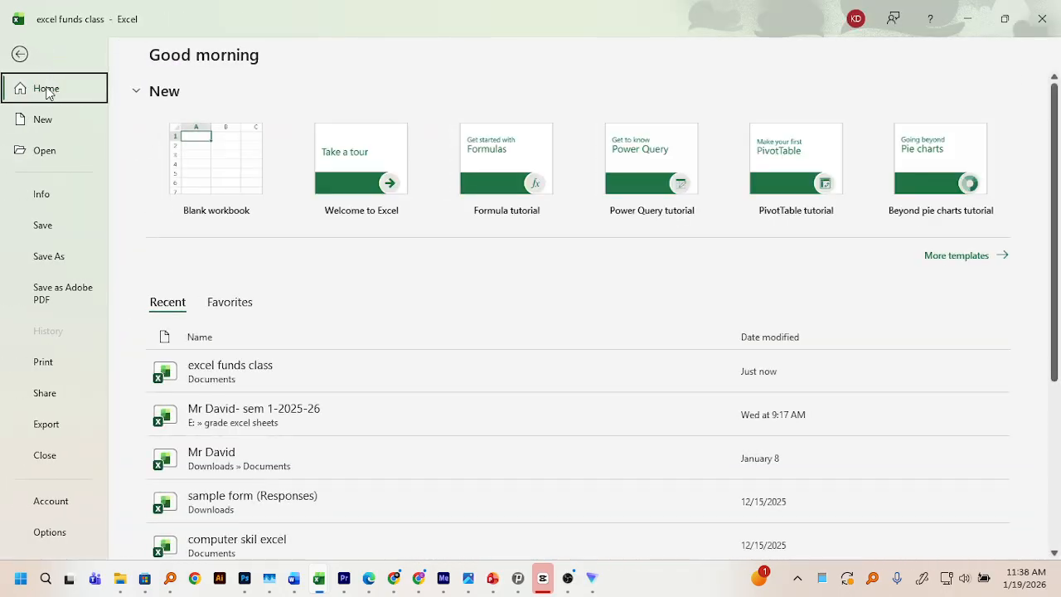
left_click(21, 55)
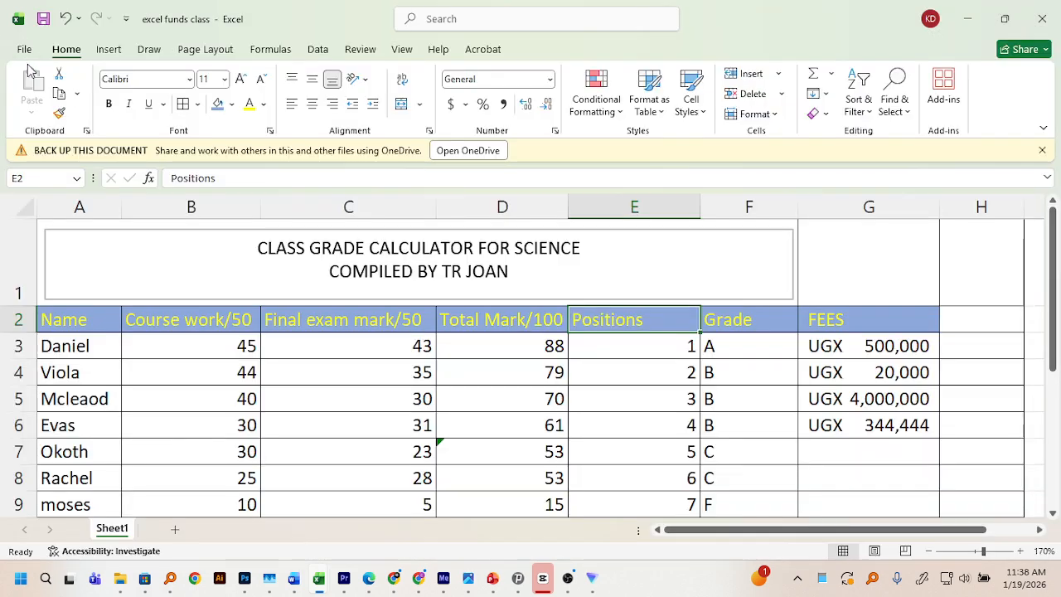
left_click(41, 23)
left_click(33, 52)
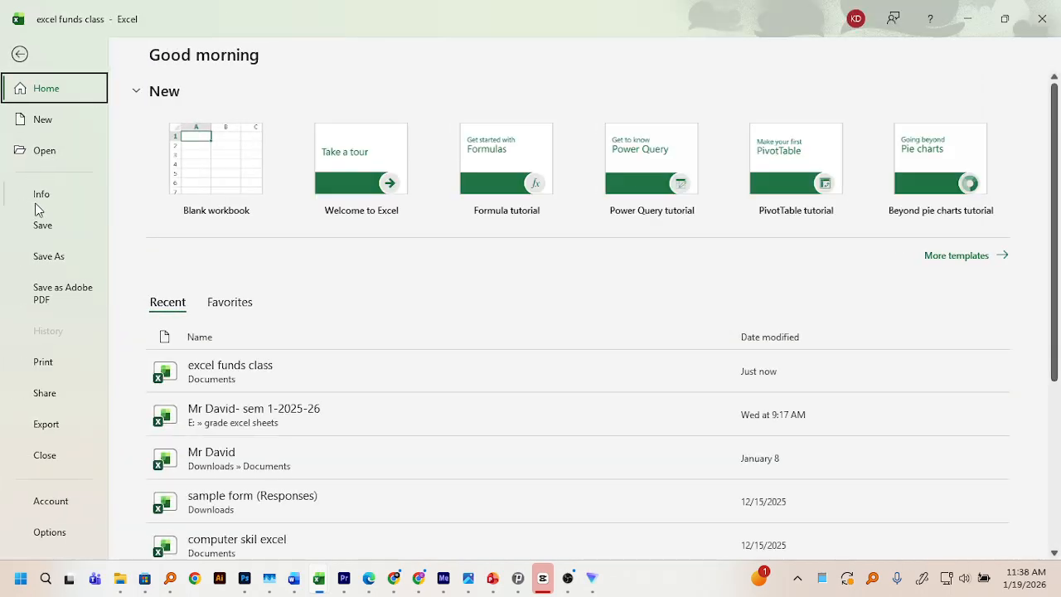
left_click(49, 259)
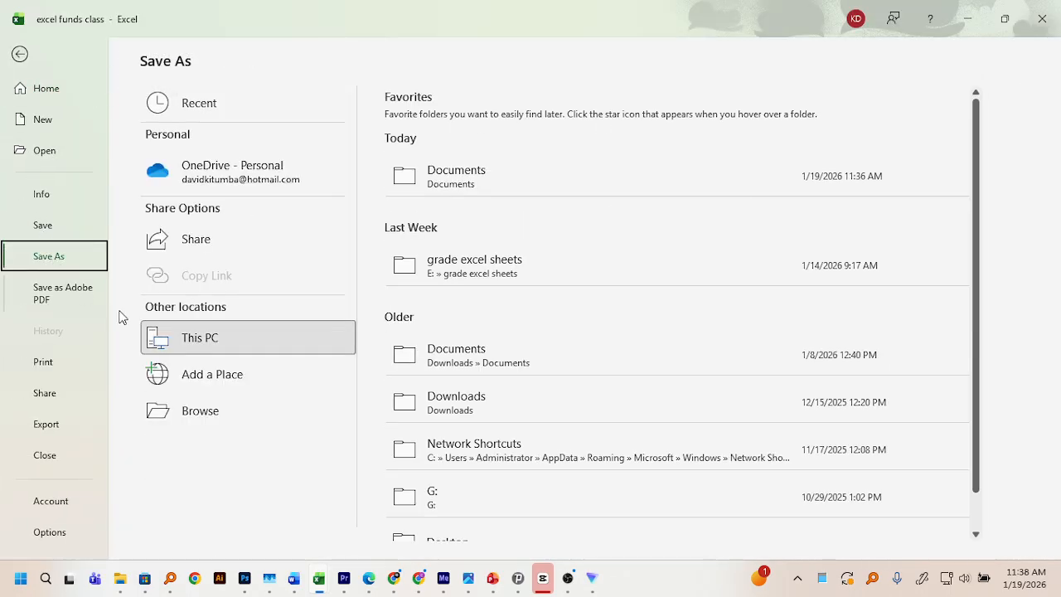
left_click(190, 407)
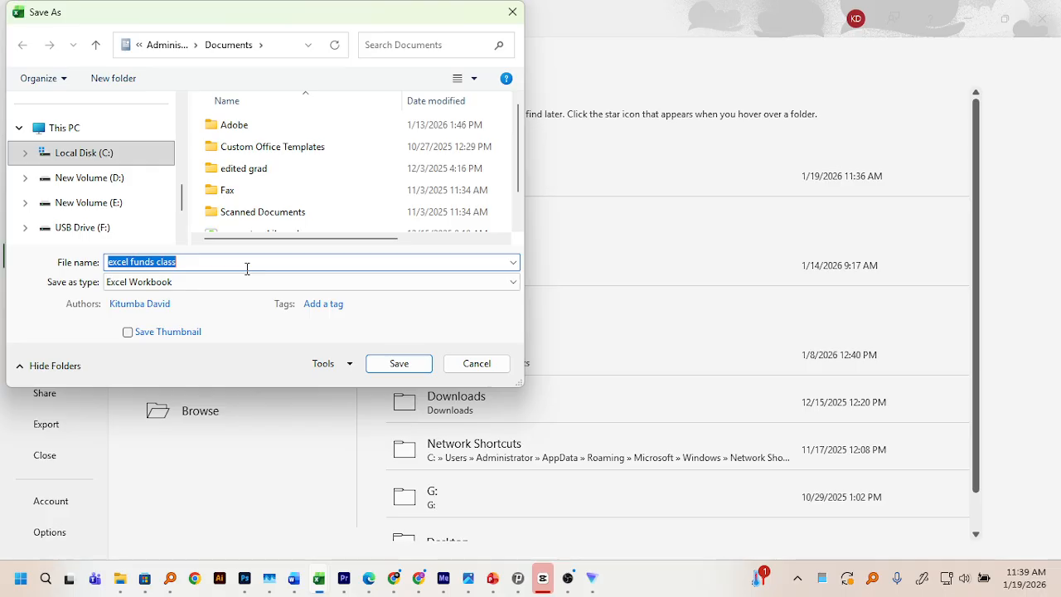
left_click(474, 367)
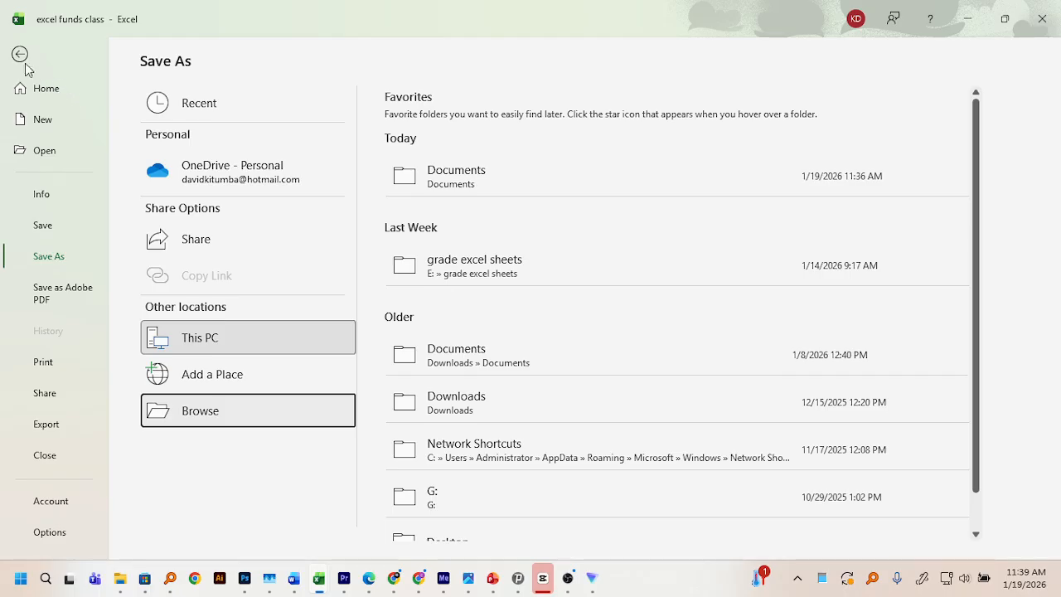
left_click(18, 54)
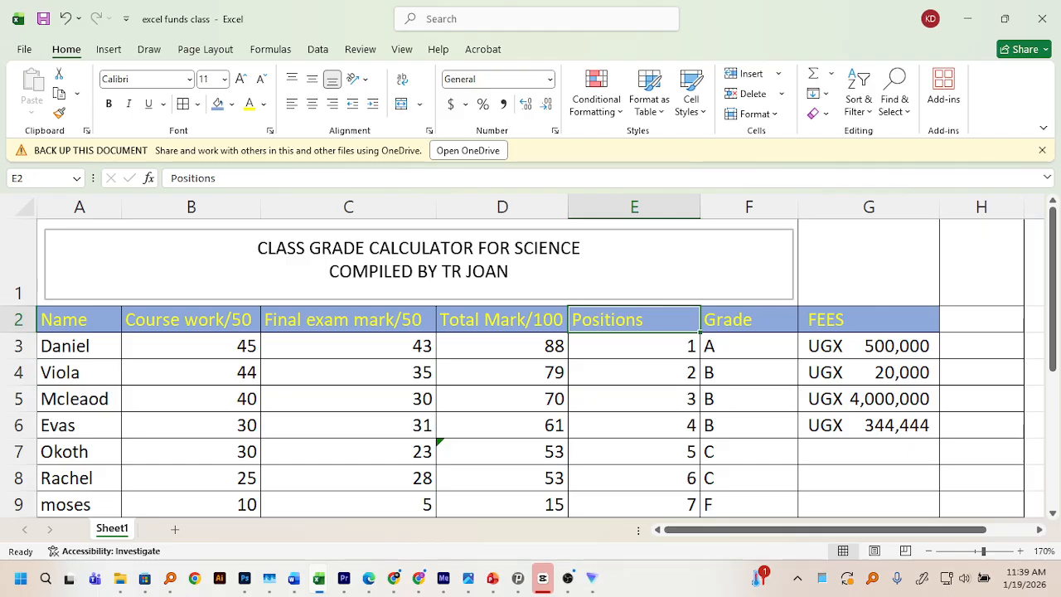
key("alt+Tab")
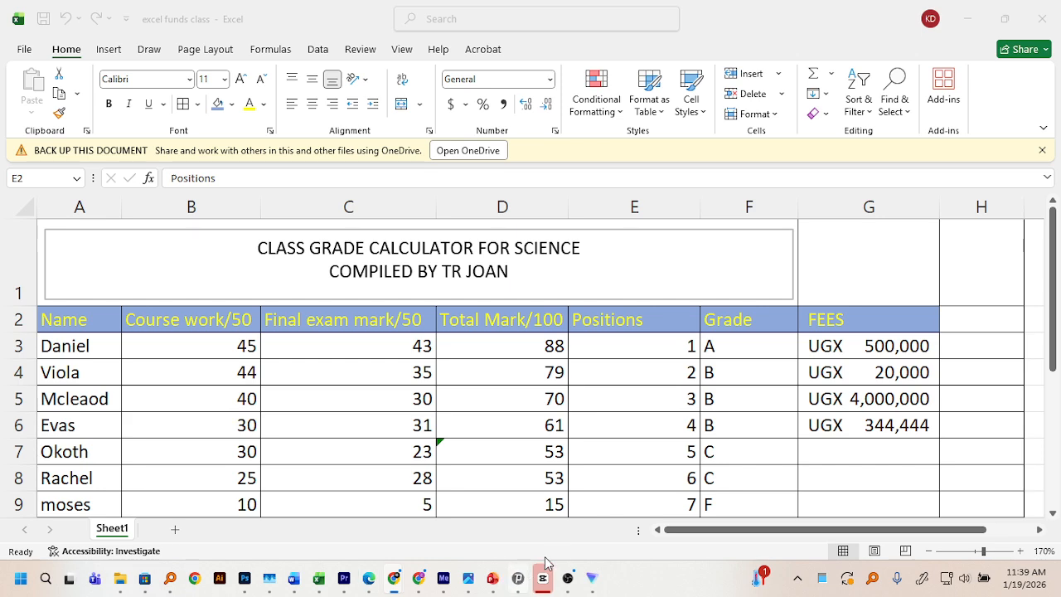
left_click(567, 579)
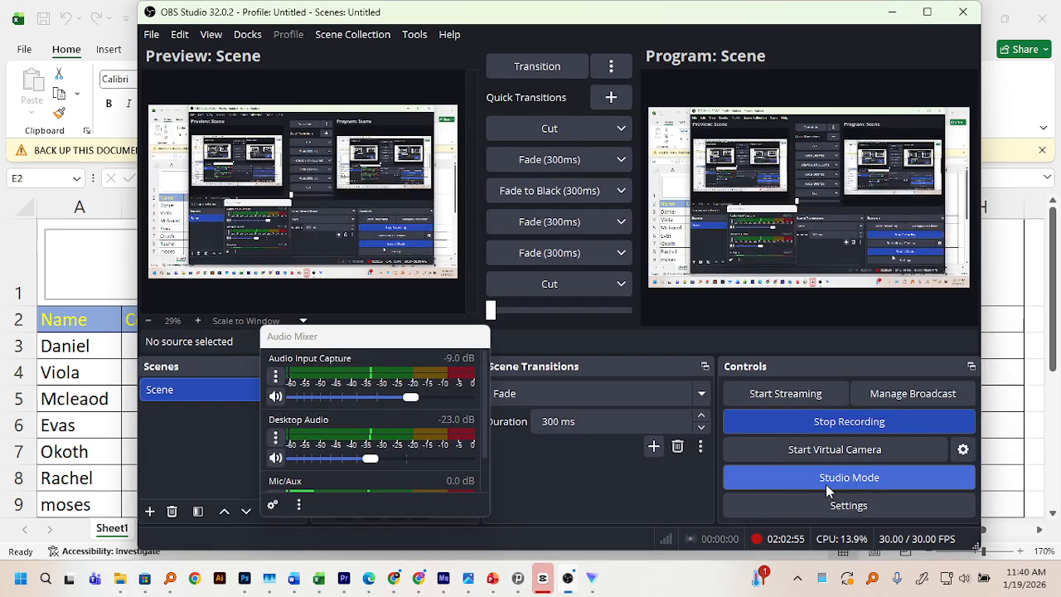